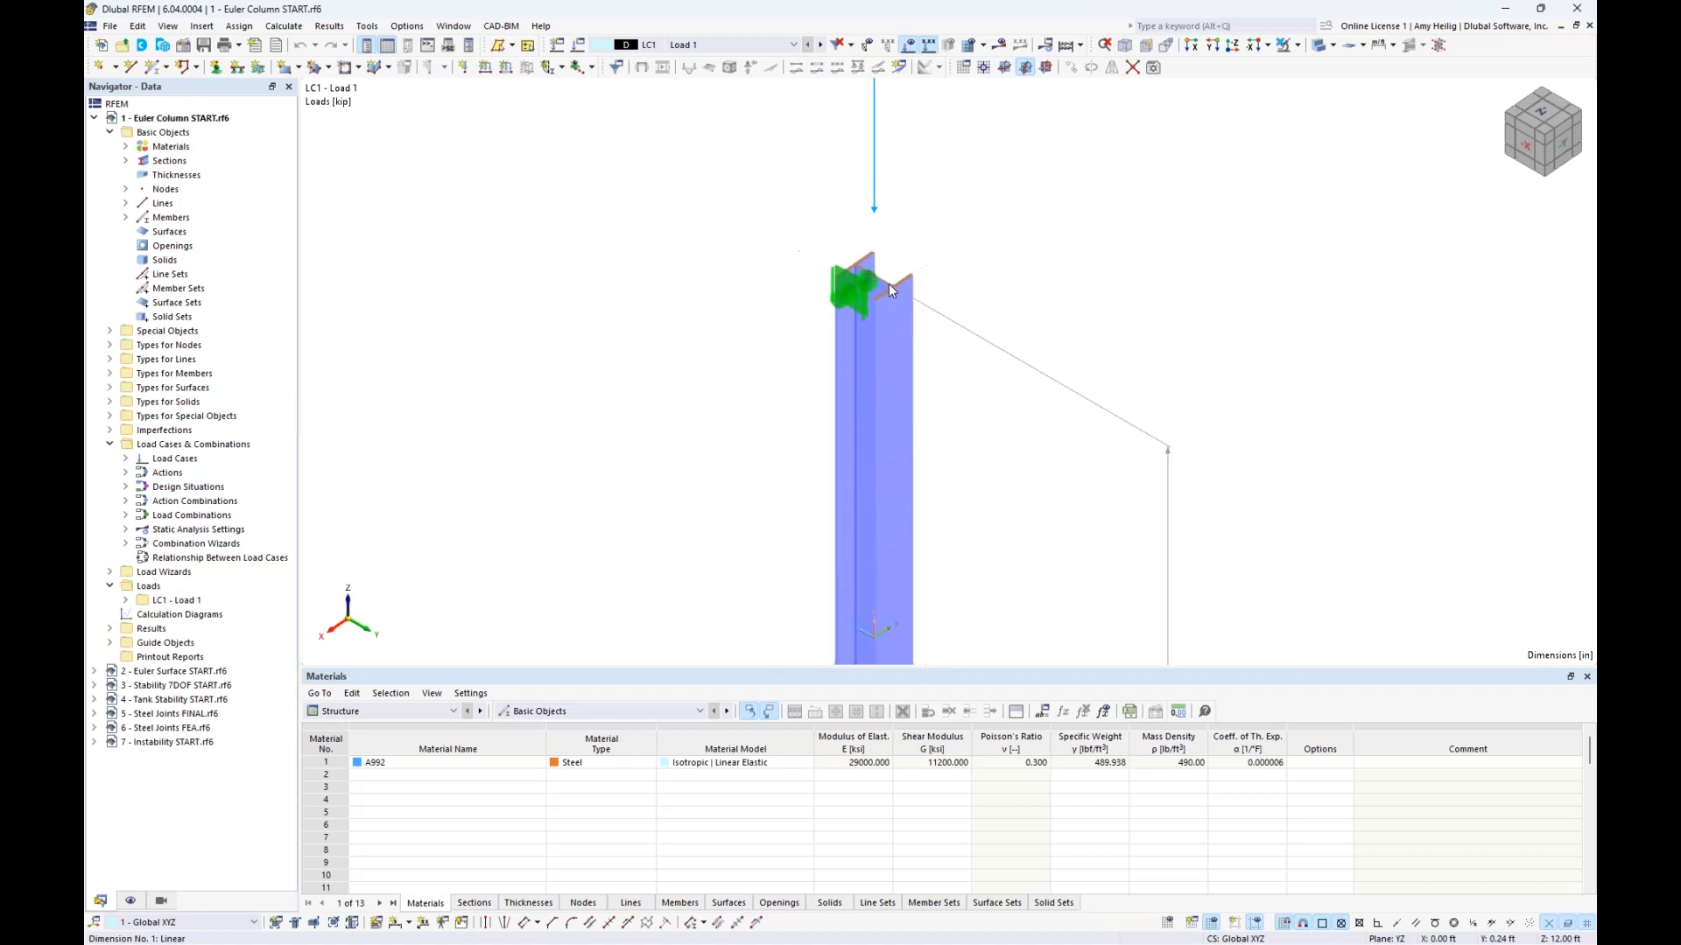
Step: Activate the Structure Stability add-on in the base data of the Euler Column START model
middle_click_drag(954, 454, 891, 388)
scroll(951, 392, "down", 2)
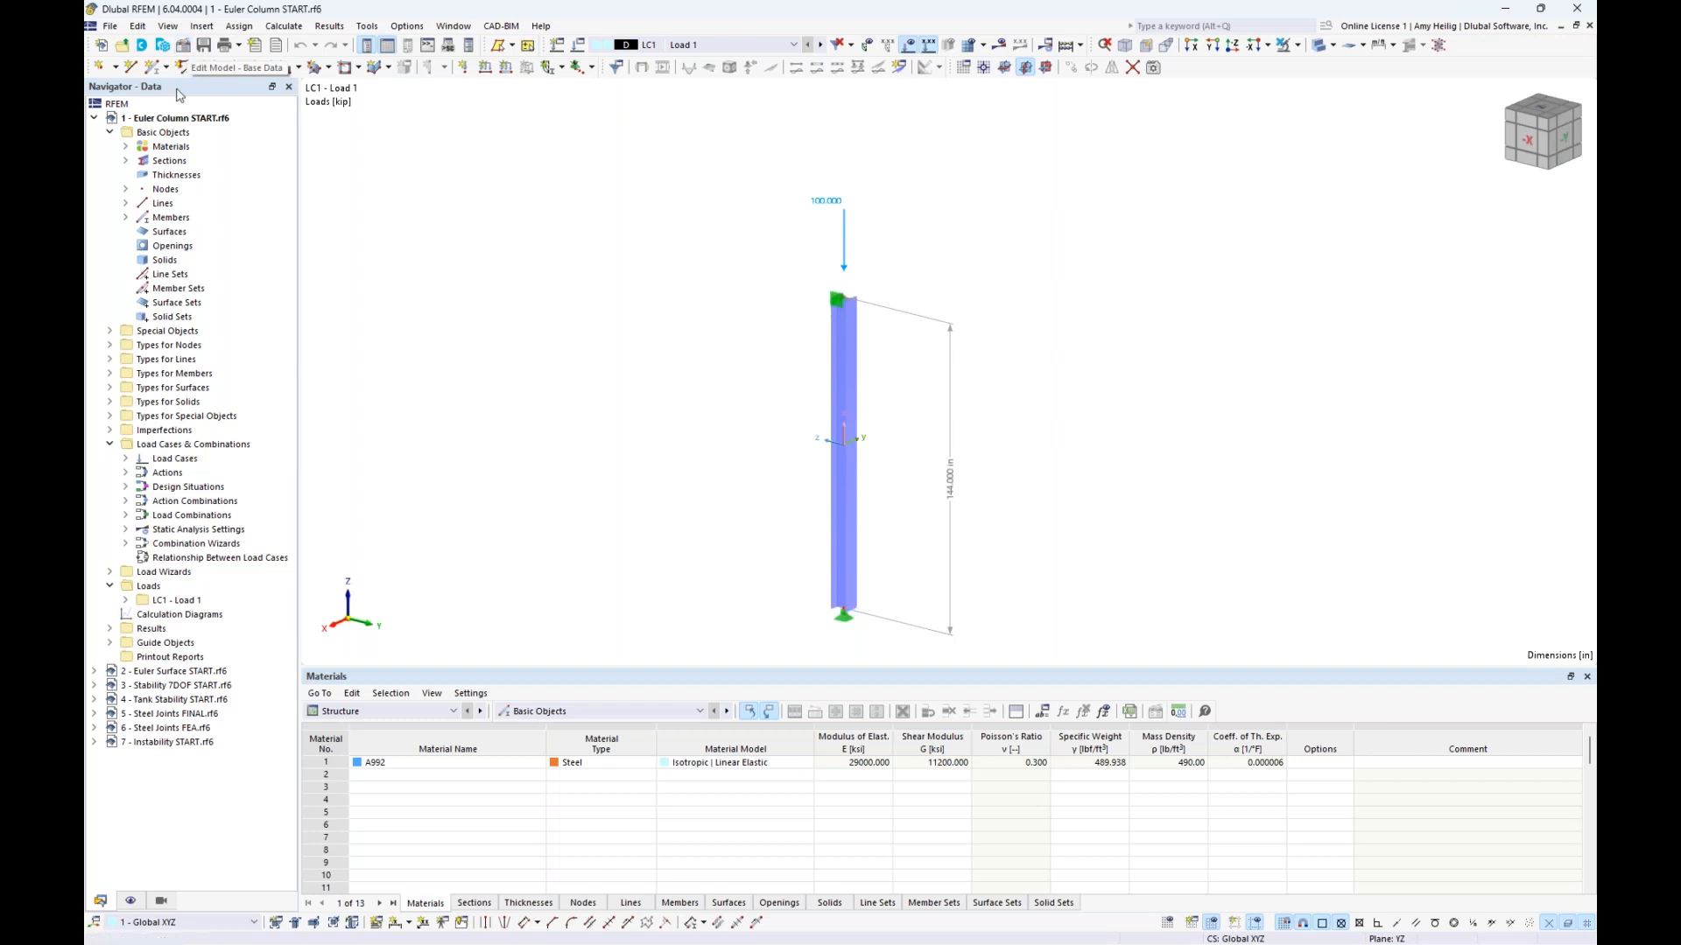
right_click(171, 123)
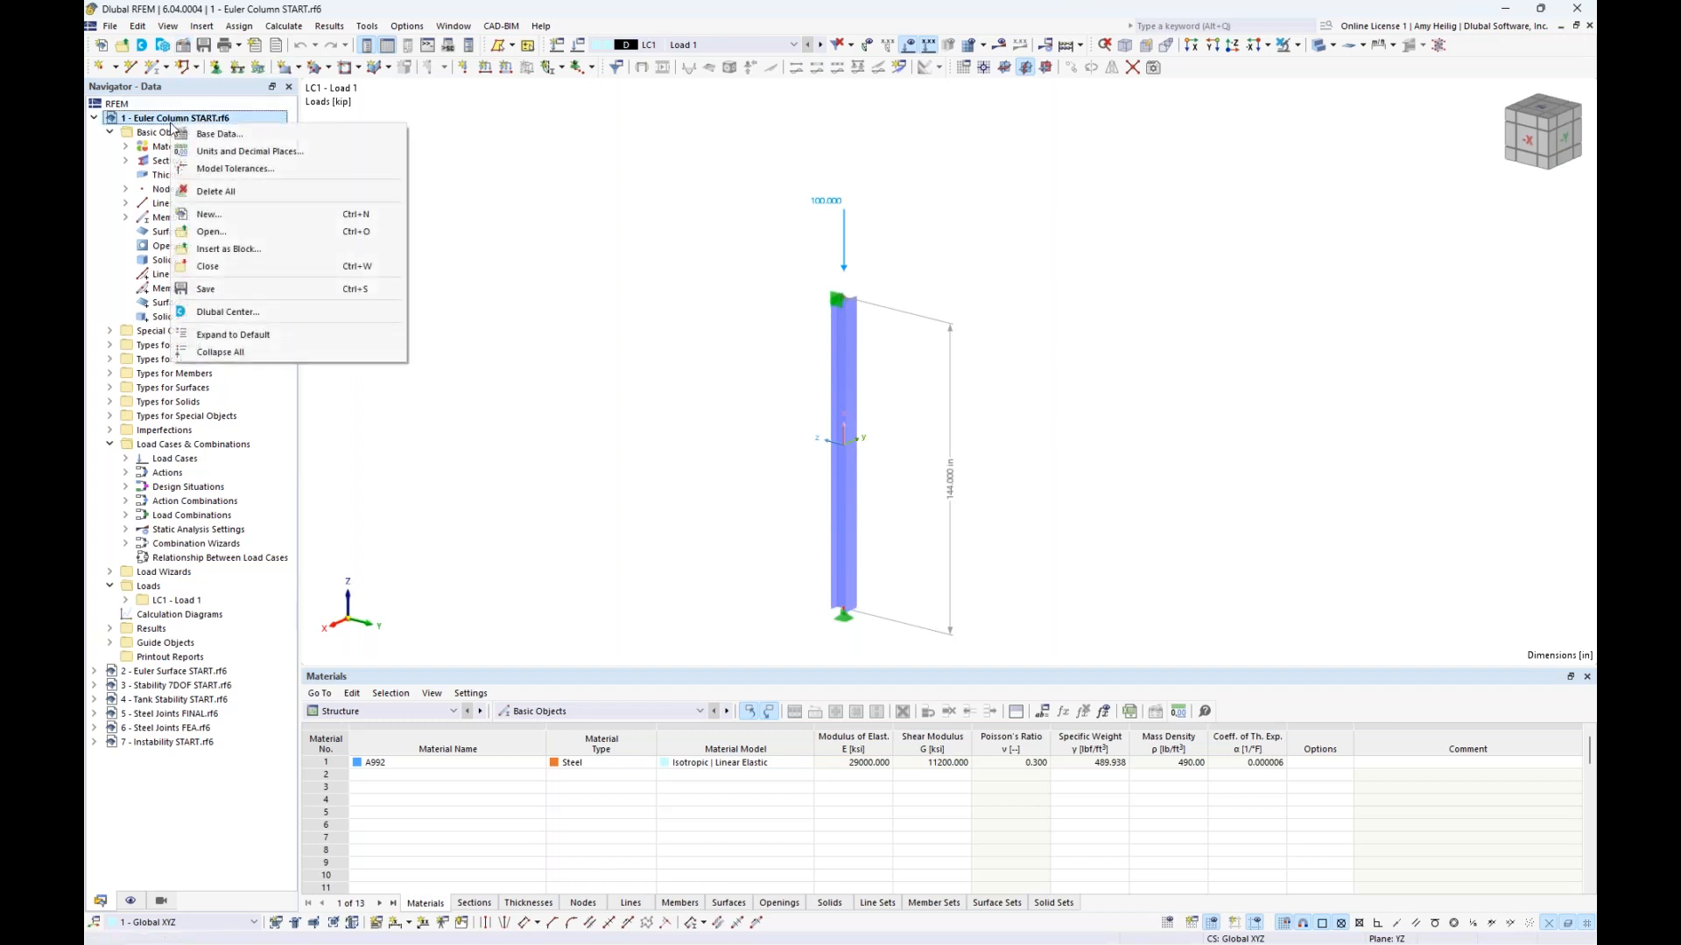
left_click(217, 135)
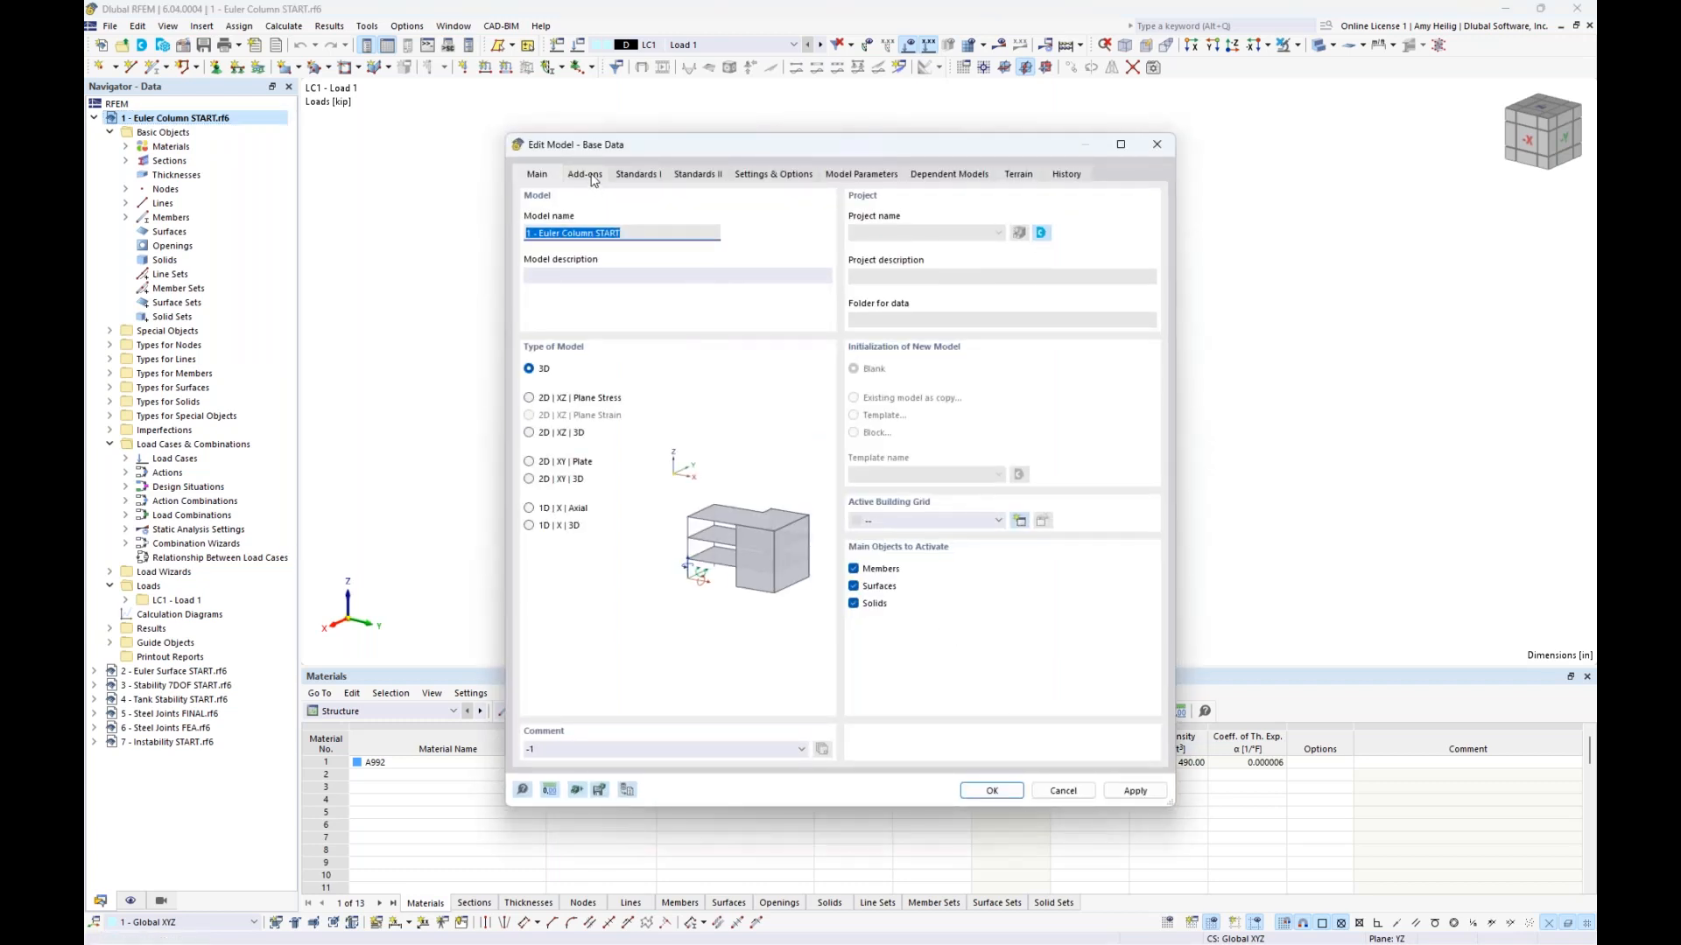
left_click(589, 175)
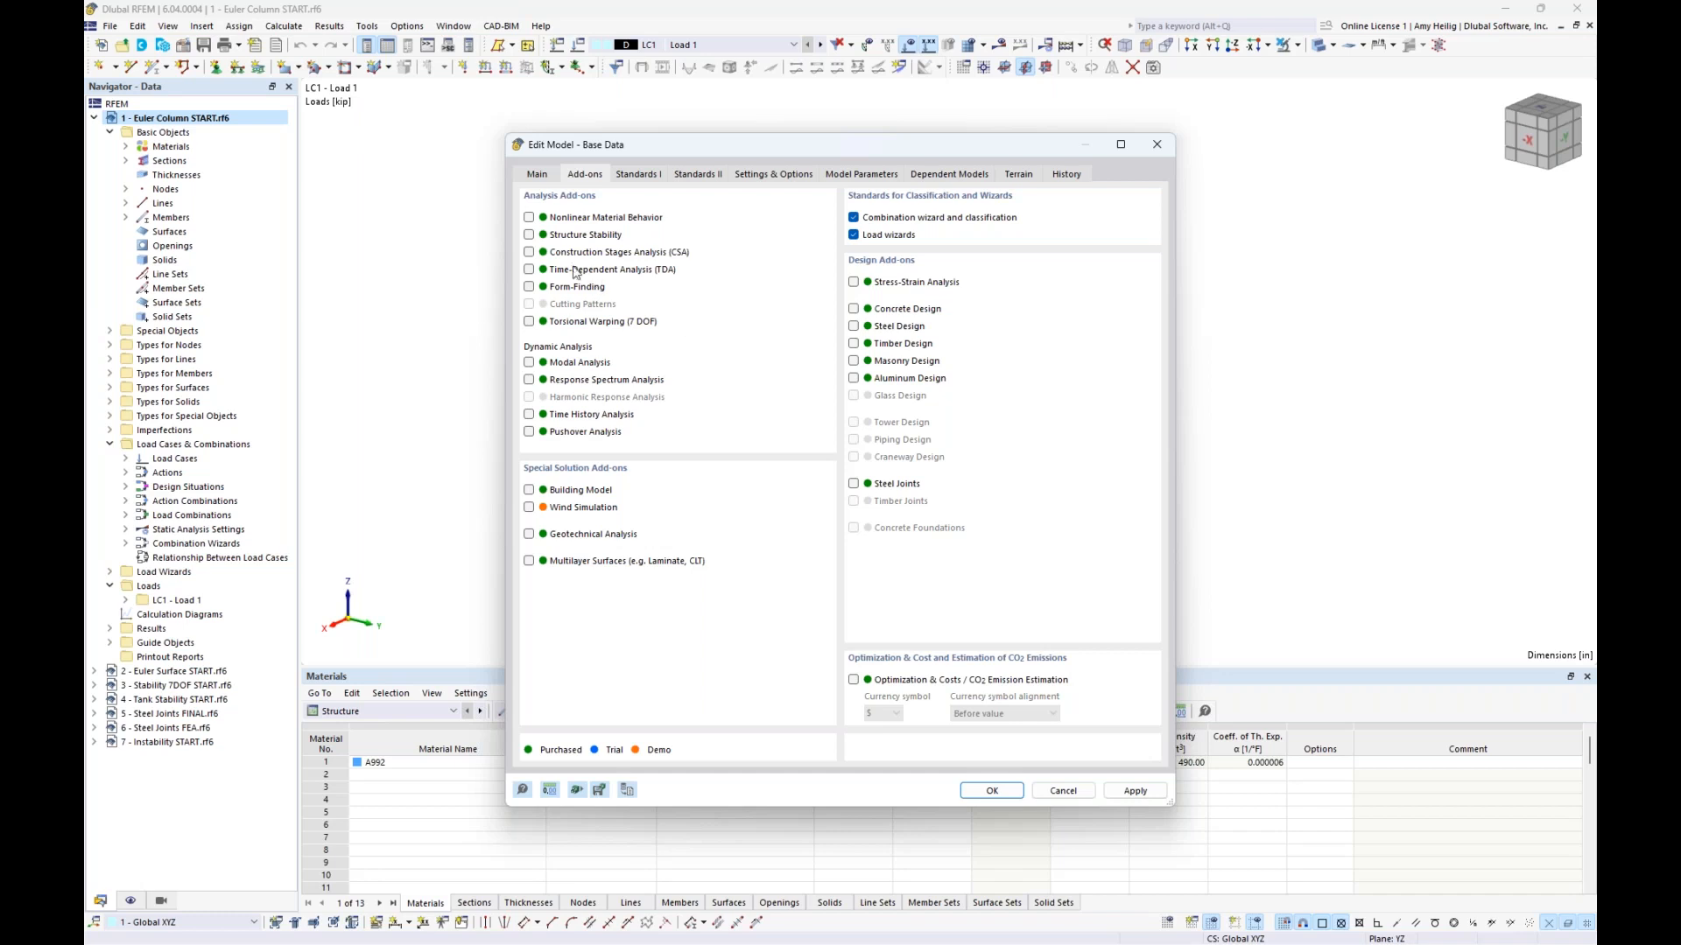
left_click(528, 235)
left_click(1008, 797)
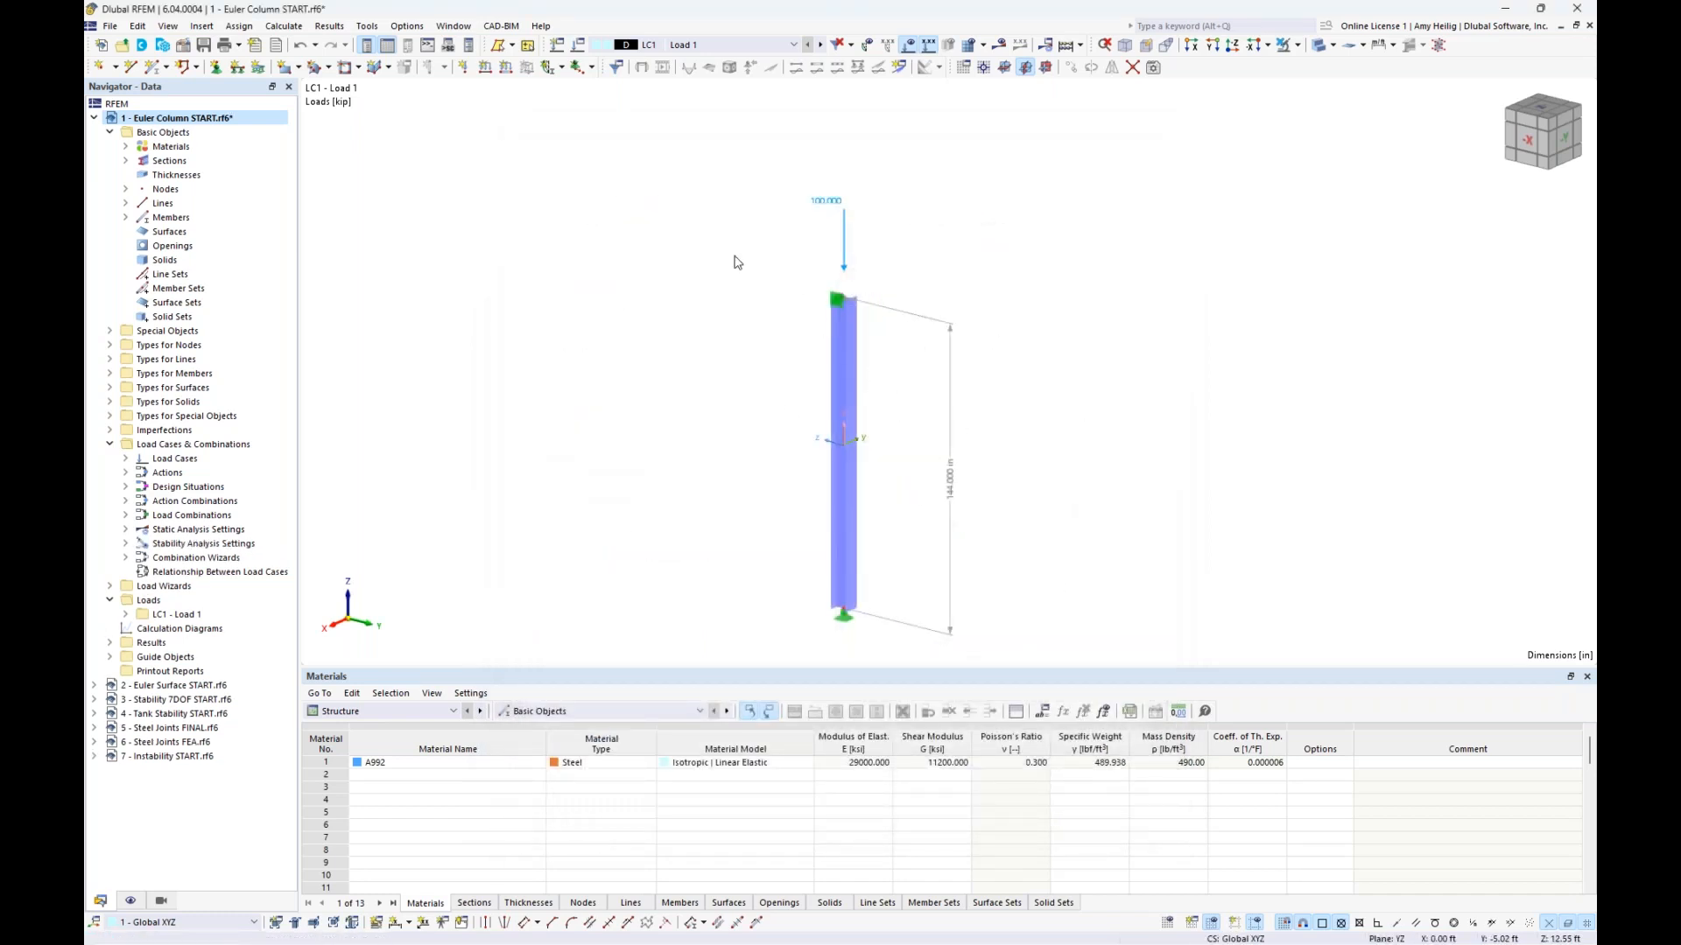
Step: Enable the critical load calculation with the Structure Stability add-on for load case LC1
left_click(578, 51)
left_click_drag(554, 149, 587, 393)
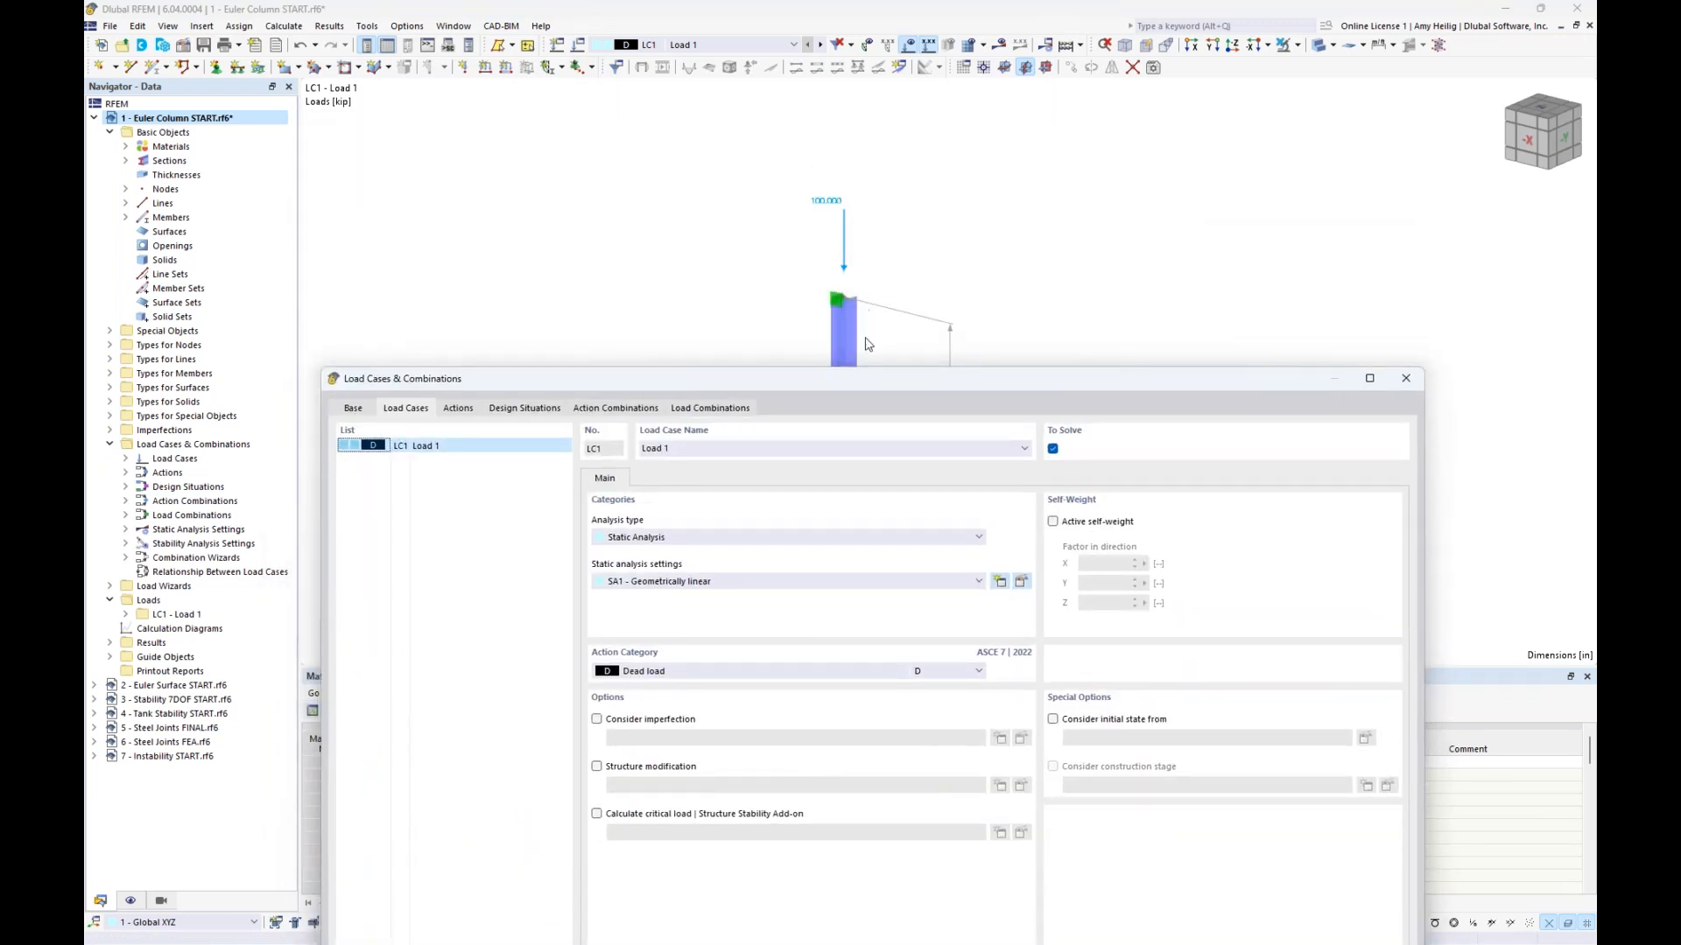
left_click_drag(868, 381, 890, 141)
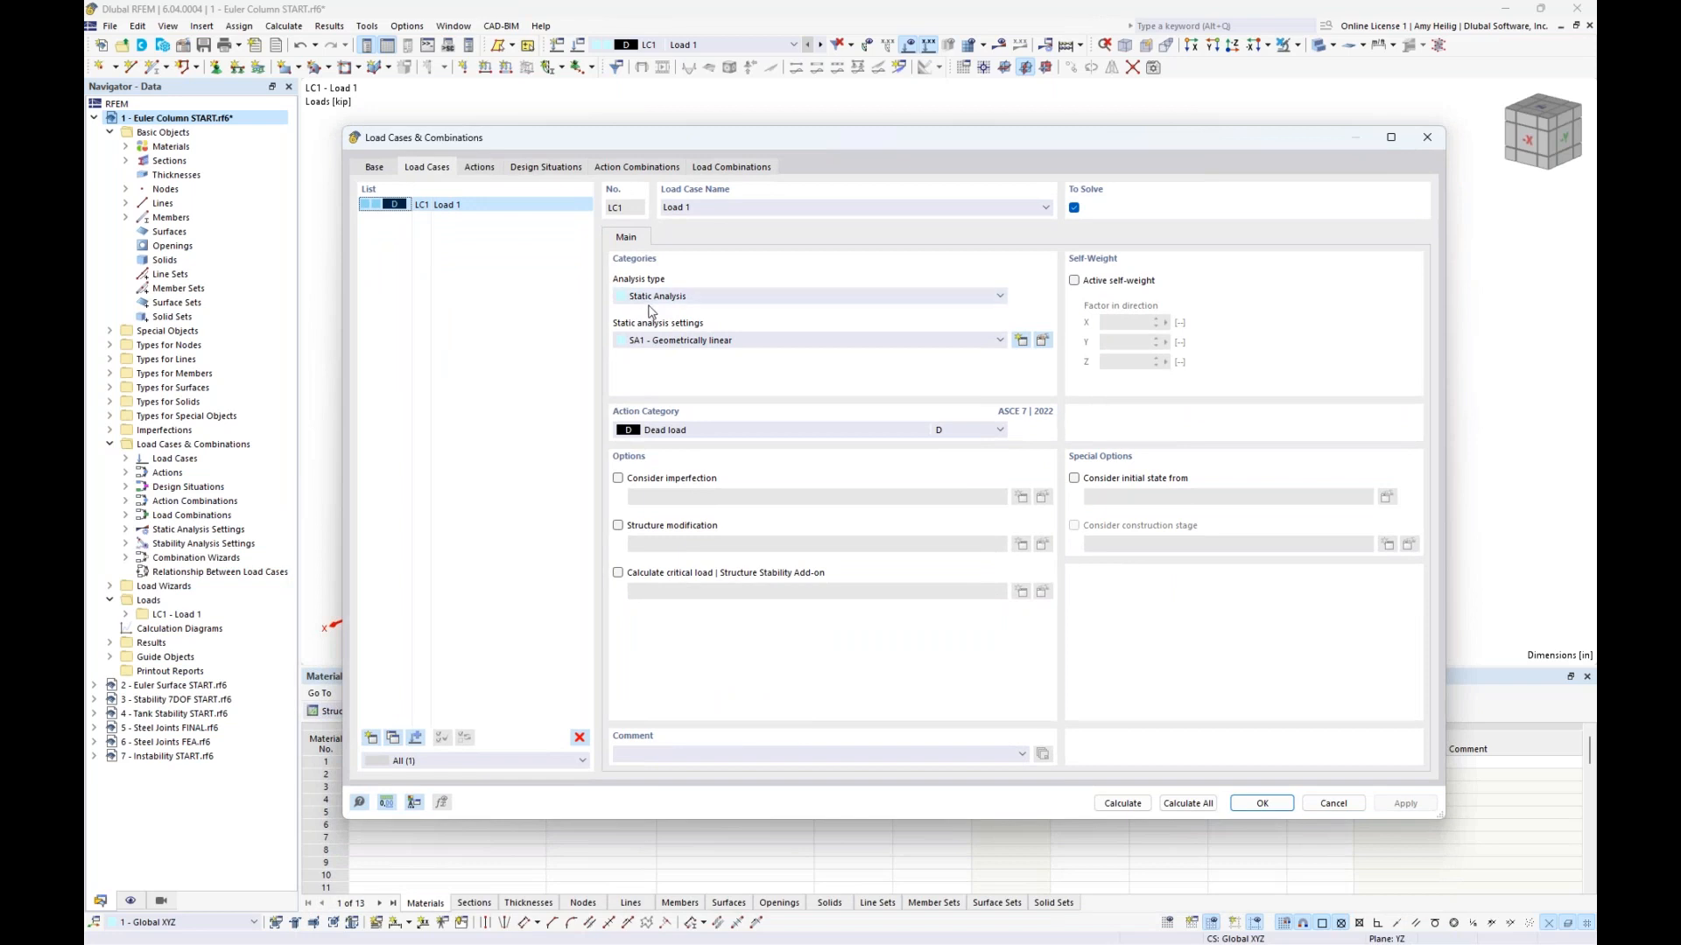
left_click(618, 572)
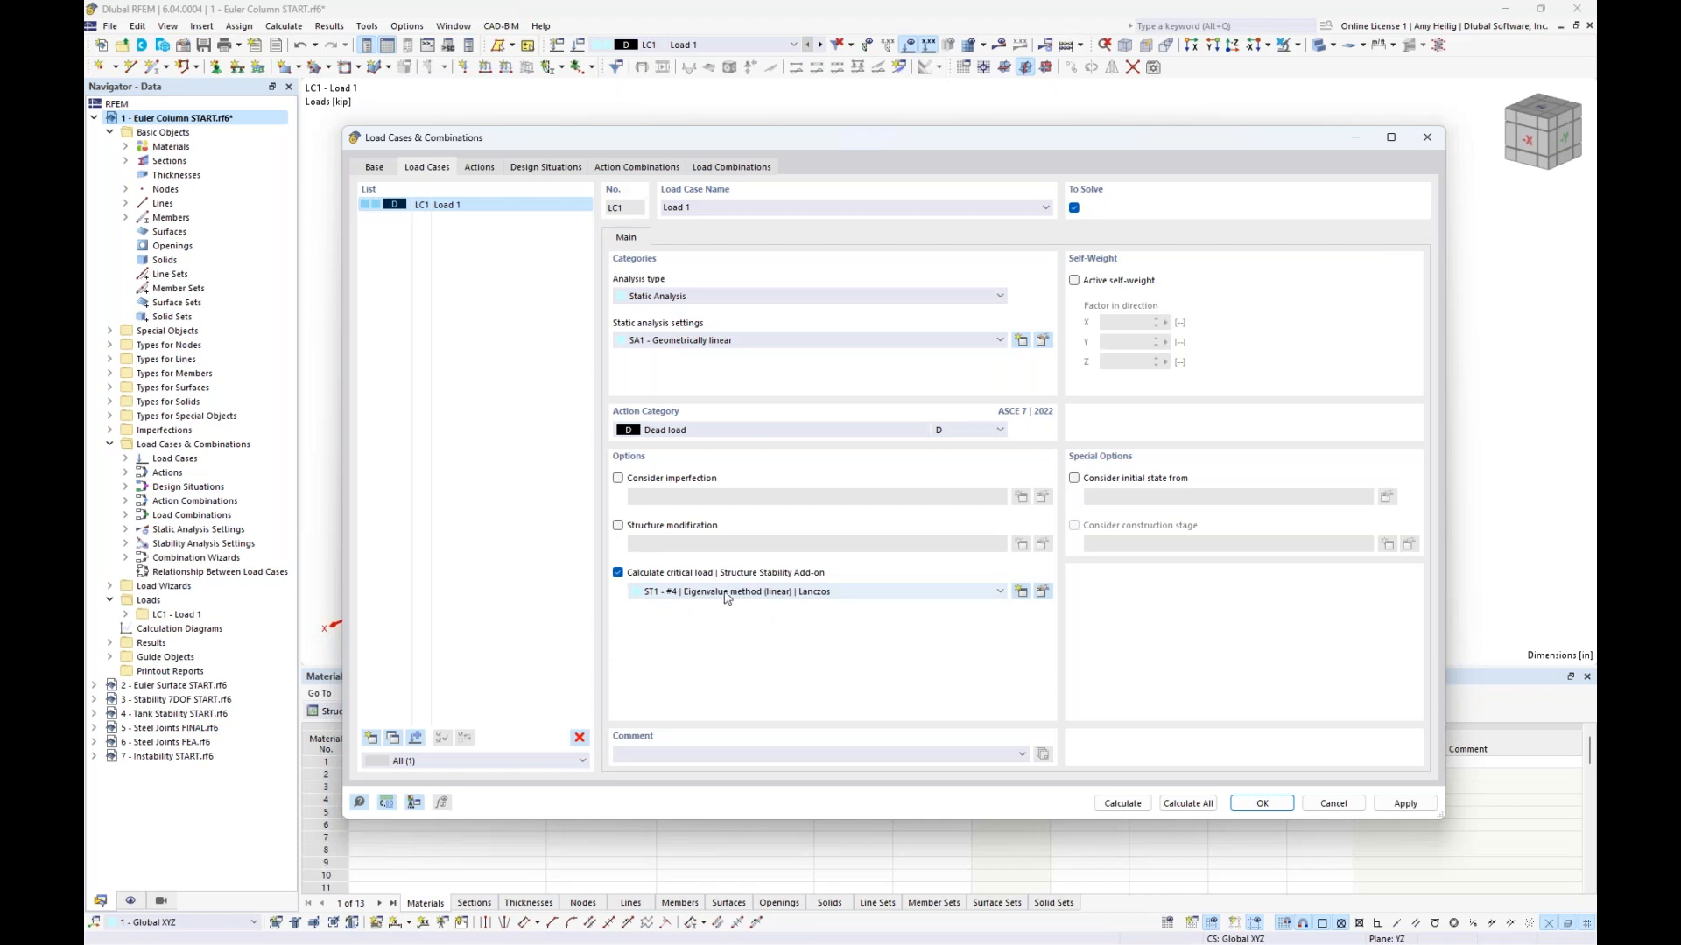
Step: Examine stability analysis settings ST1 and ST2, checking the available analysis types and the number of lowest eigenvalues
left_click(1041, 593)
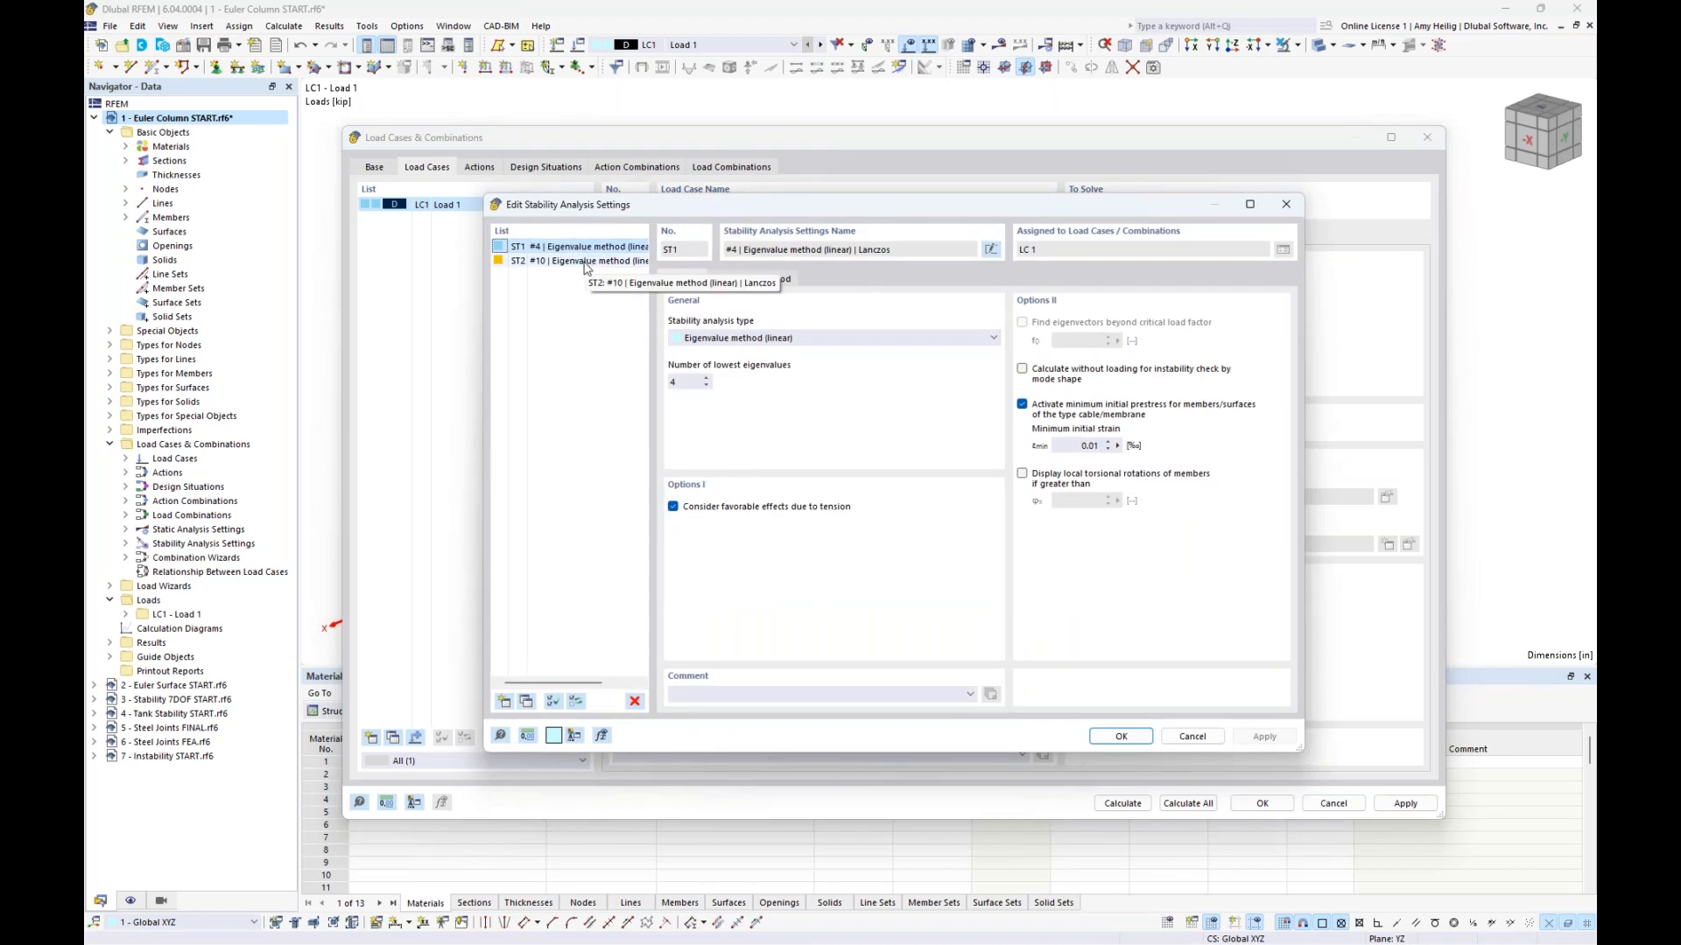
left_click(766, 342)
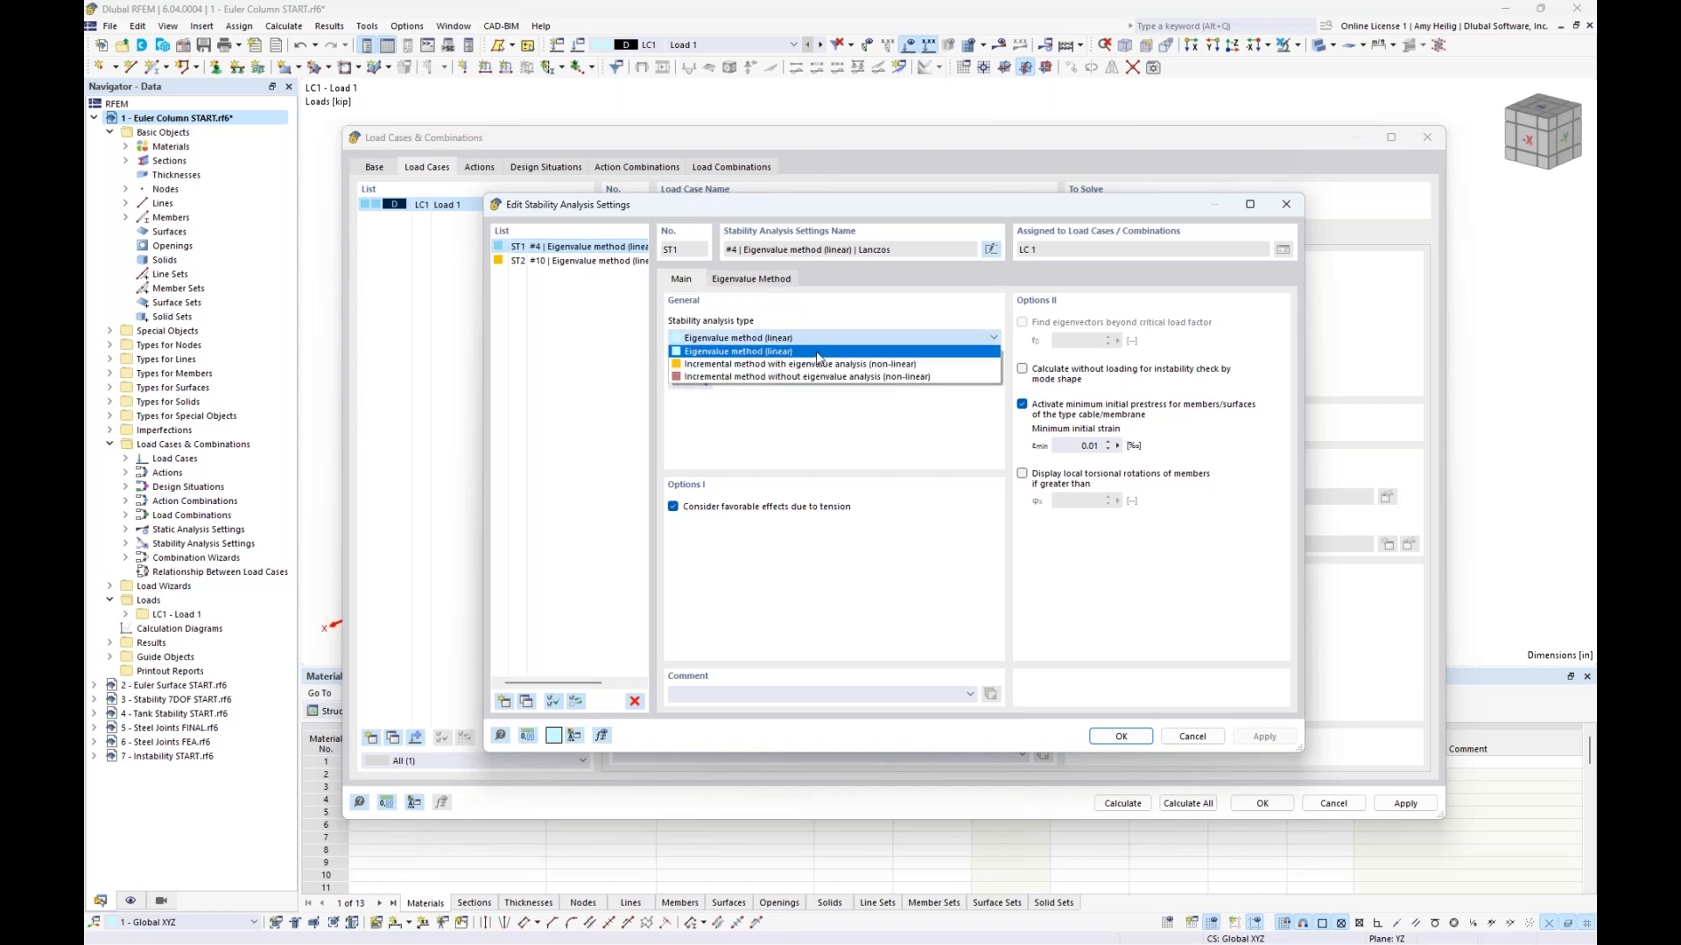
left_click(853, 320)
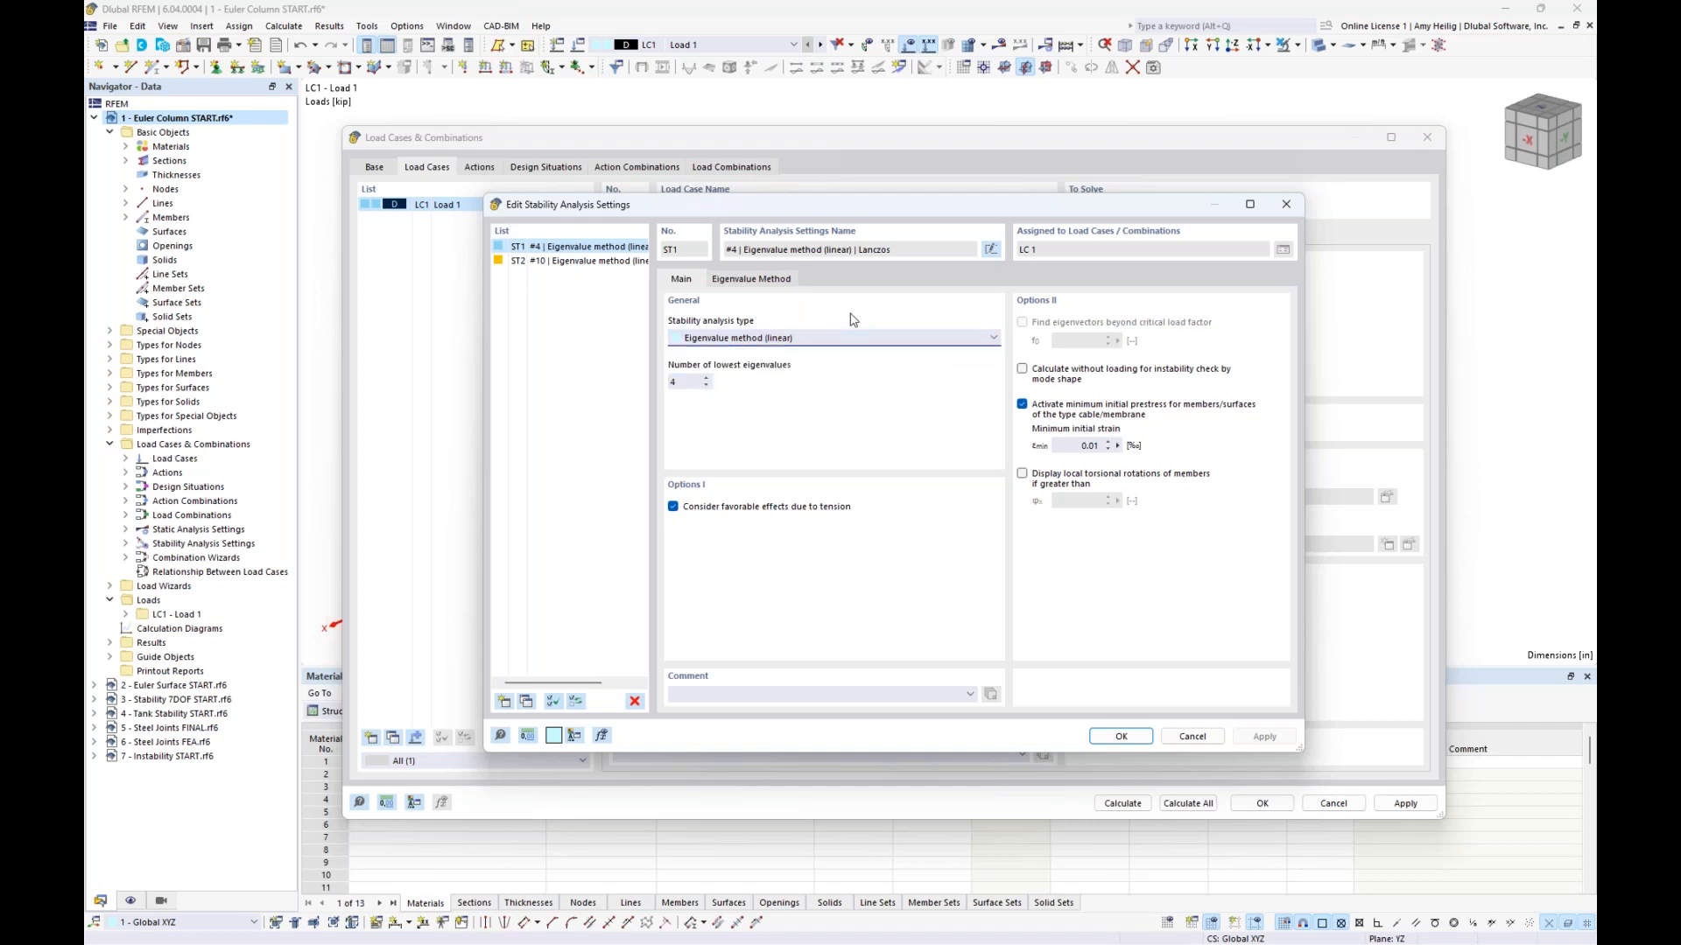
left_click(688, 383)
left_click(686, 383)
left_click(600, 262)
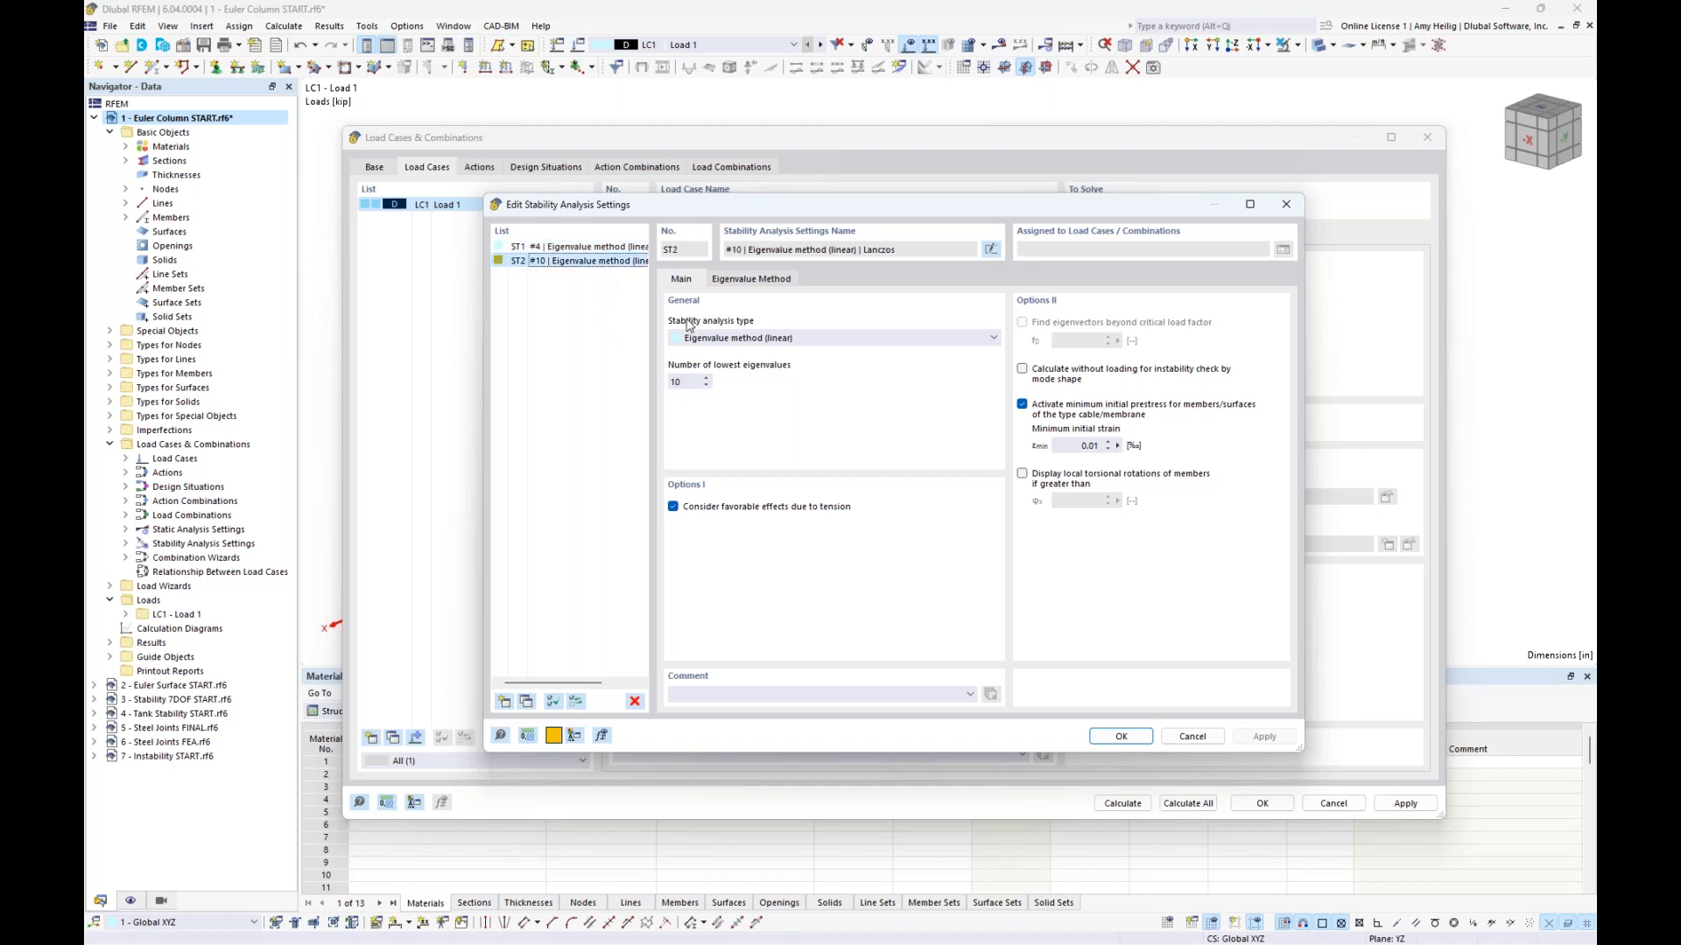
left_click(696, 383)
left_click(607, 248)
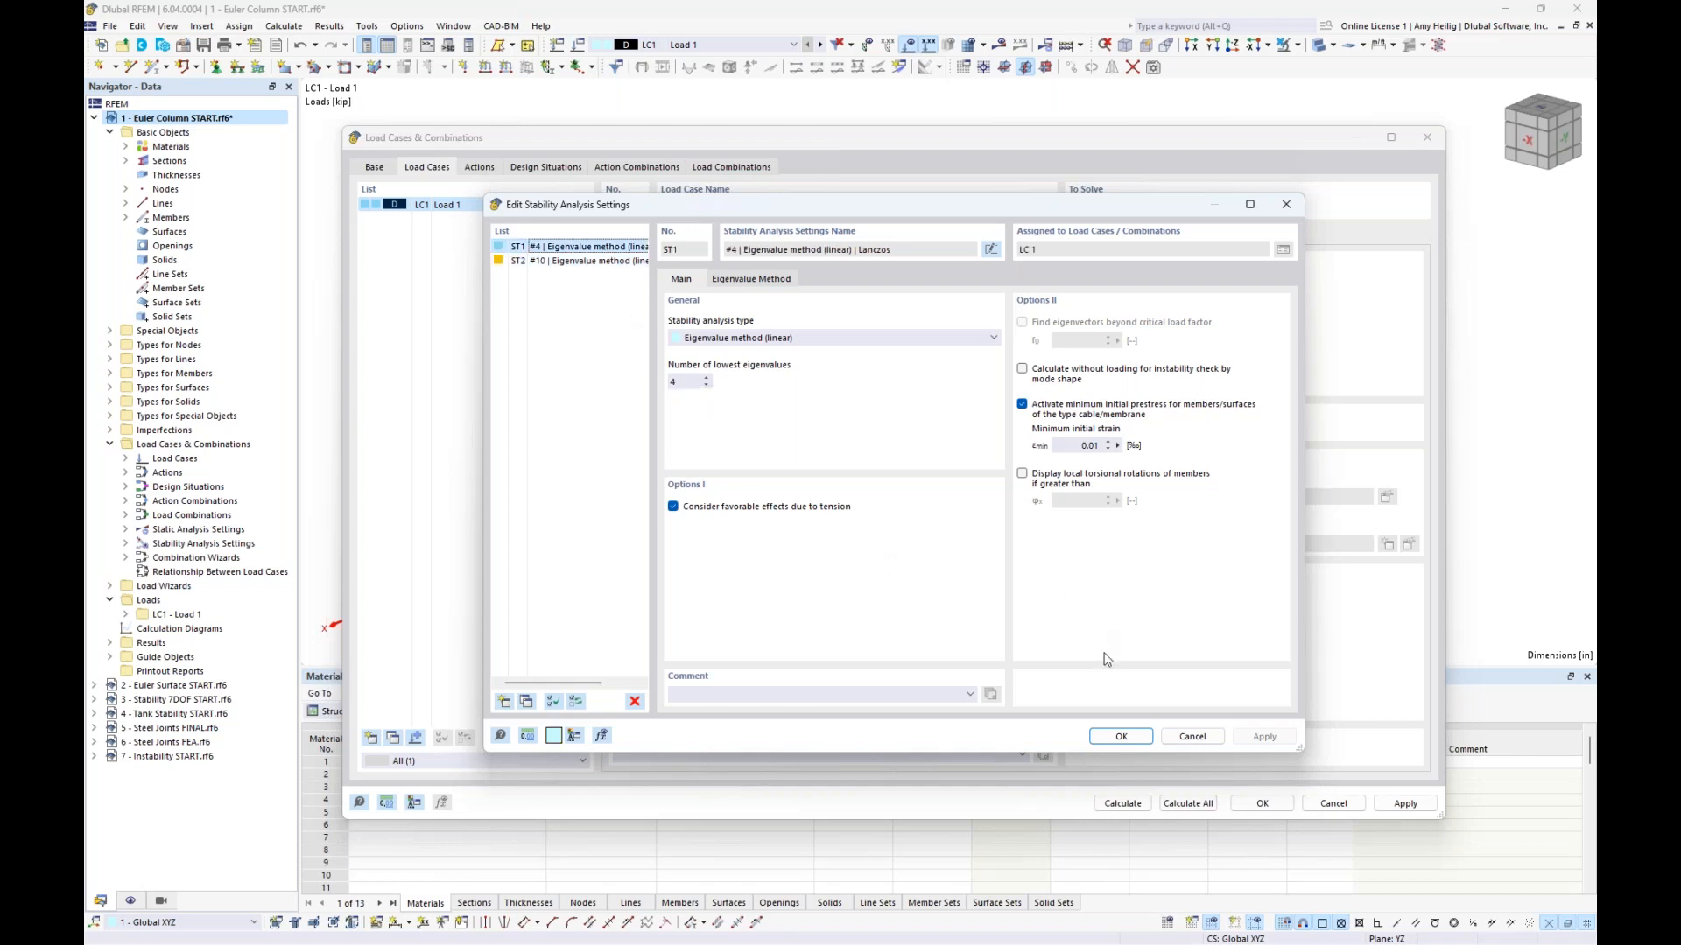
left_click(1119, 736)
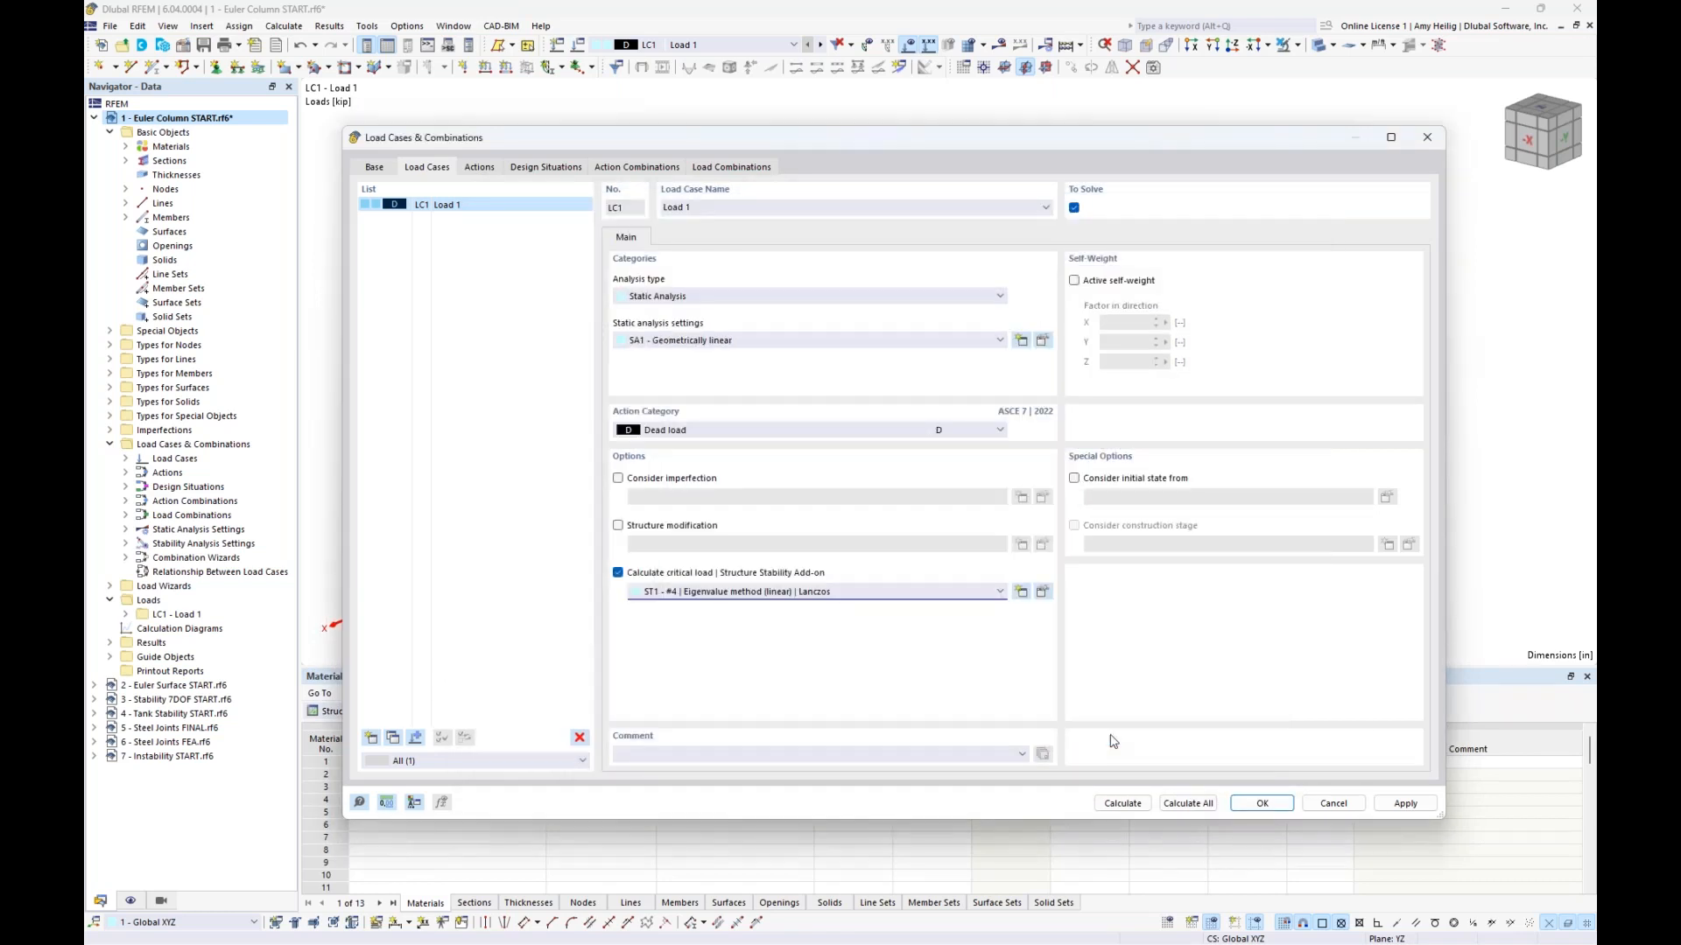
Step: Calculate load case LC1 and display its Stability Analysis results
left_click(1119, 804)
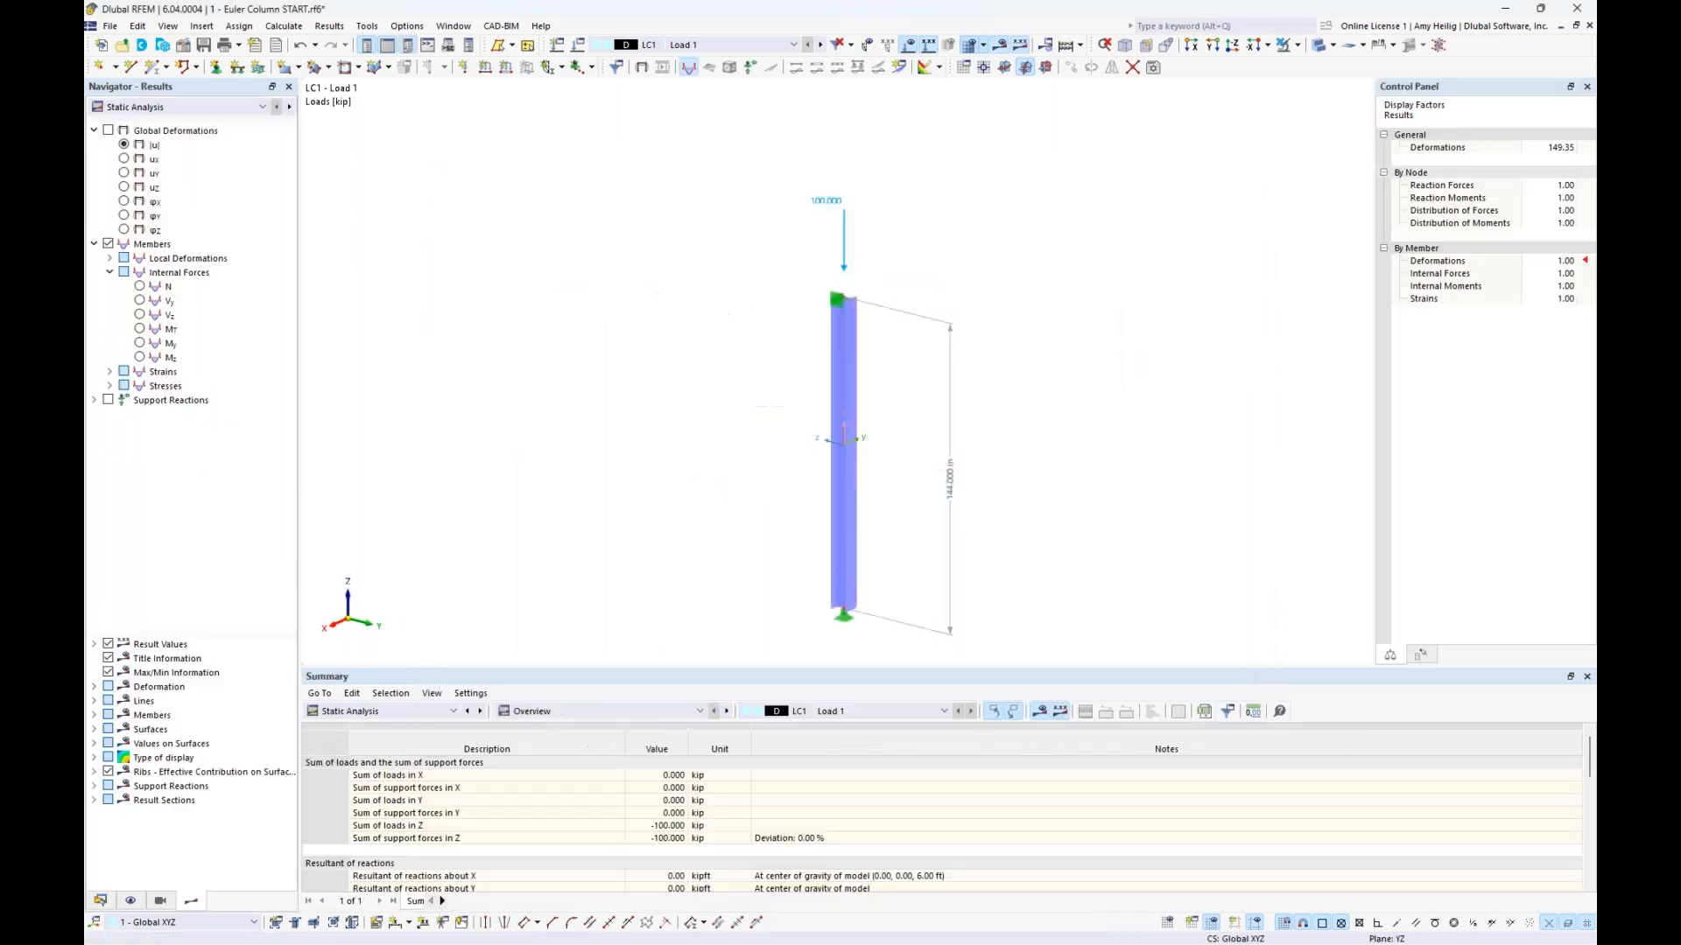
left_click(201, 107)
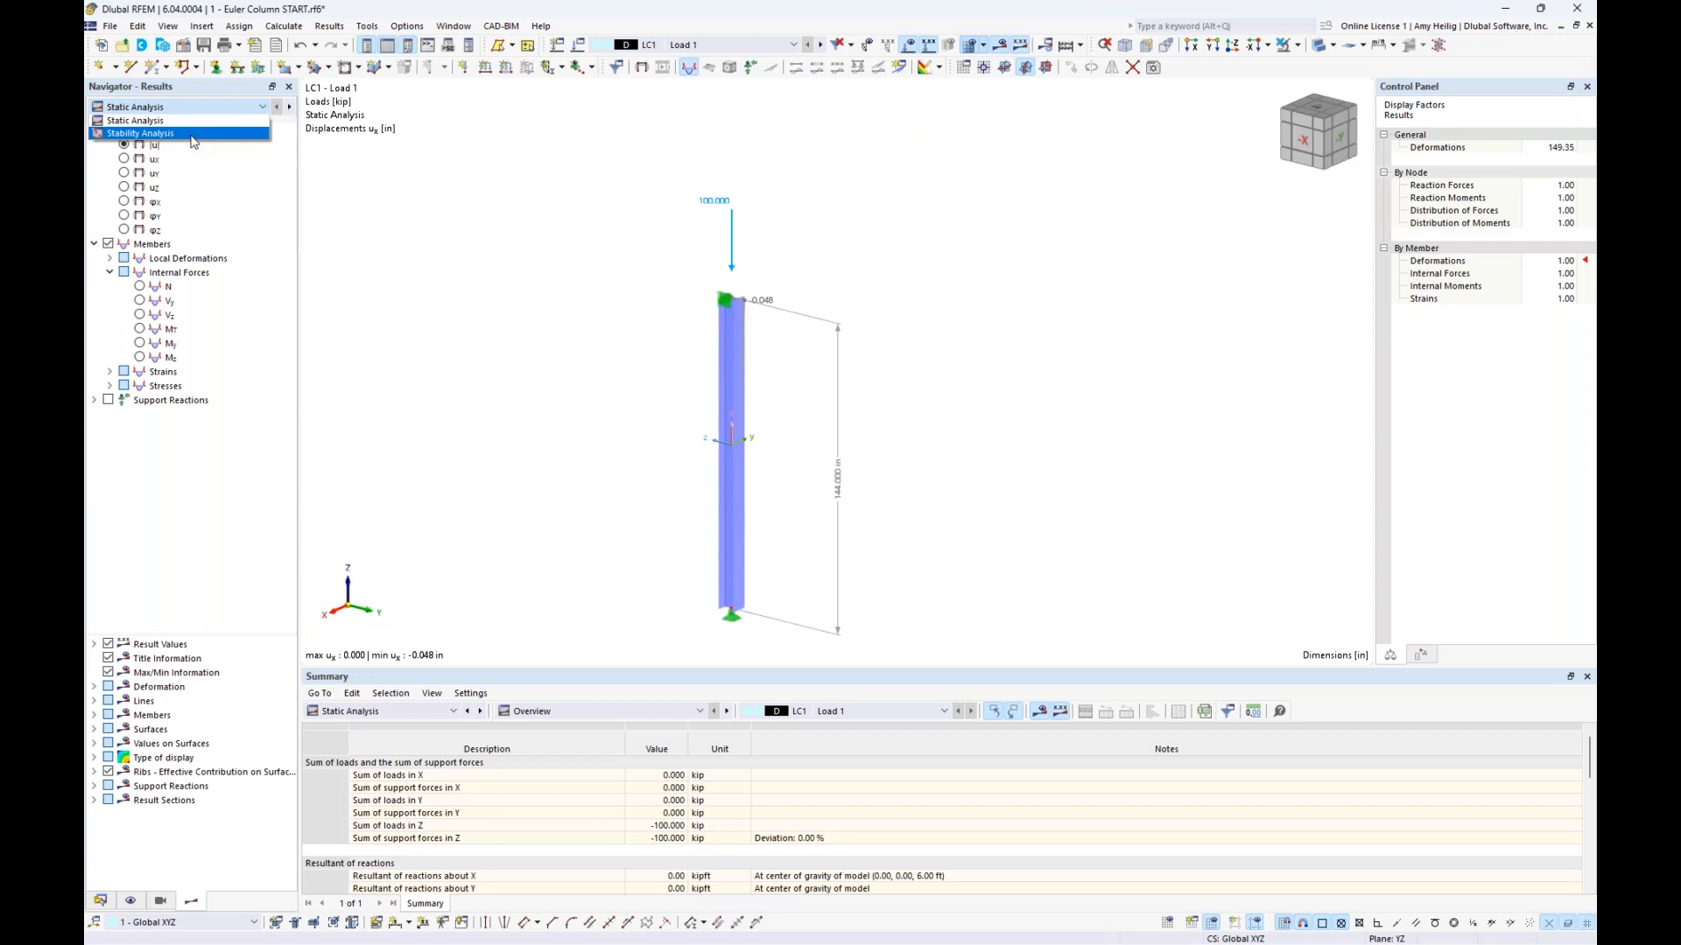
left_click(193, 133)
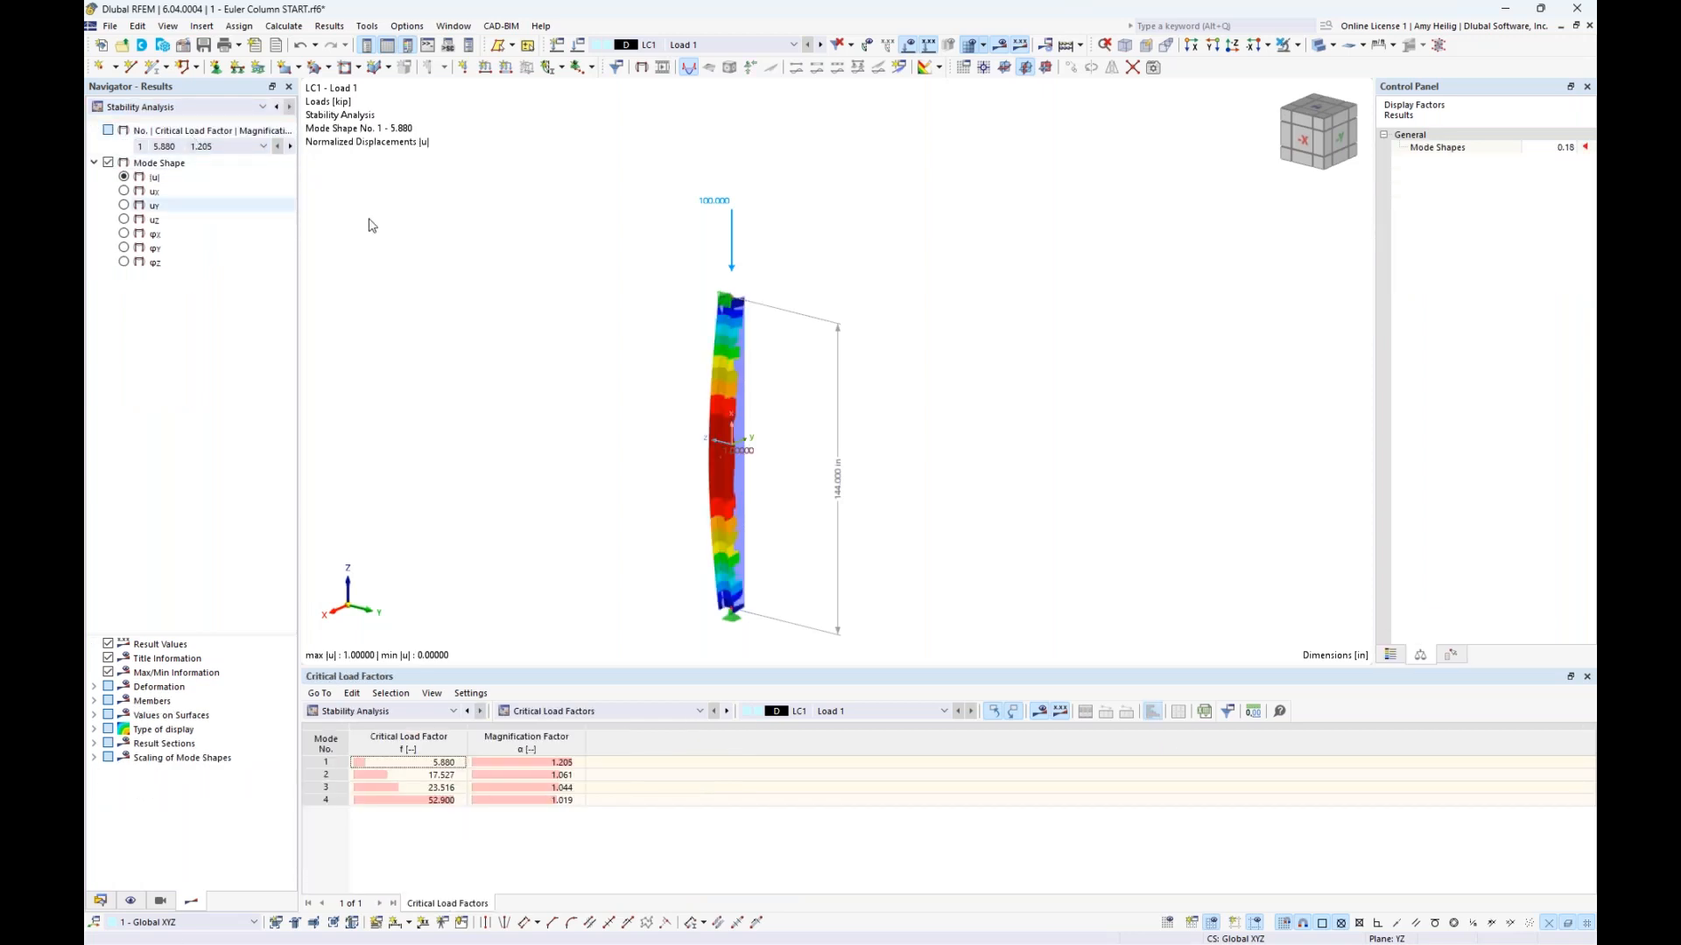
Step: Enlarge the critical load factors table and examine the column's buckling shapes for modes 1 and 2
middle_click_drag(881, 500, 902, 434)
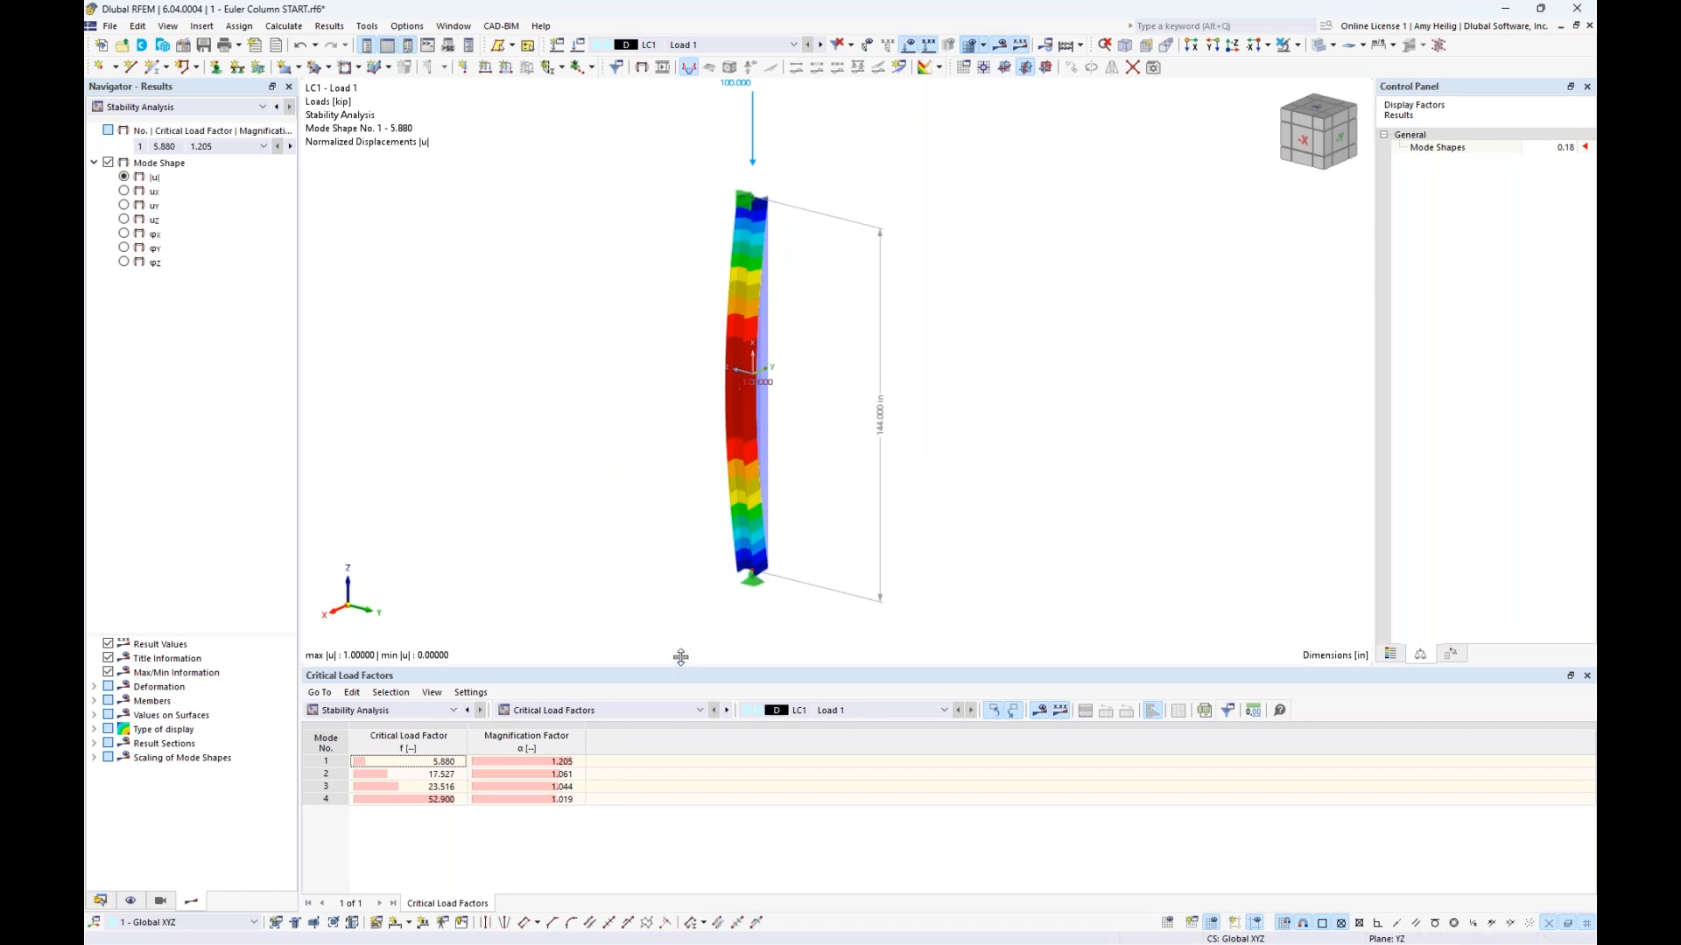
left_click_drag(676, 669, 695, 623)
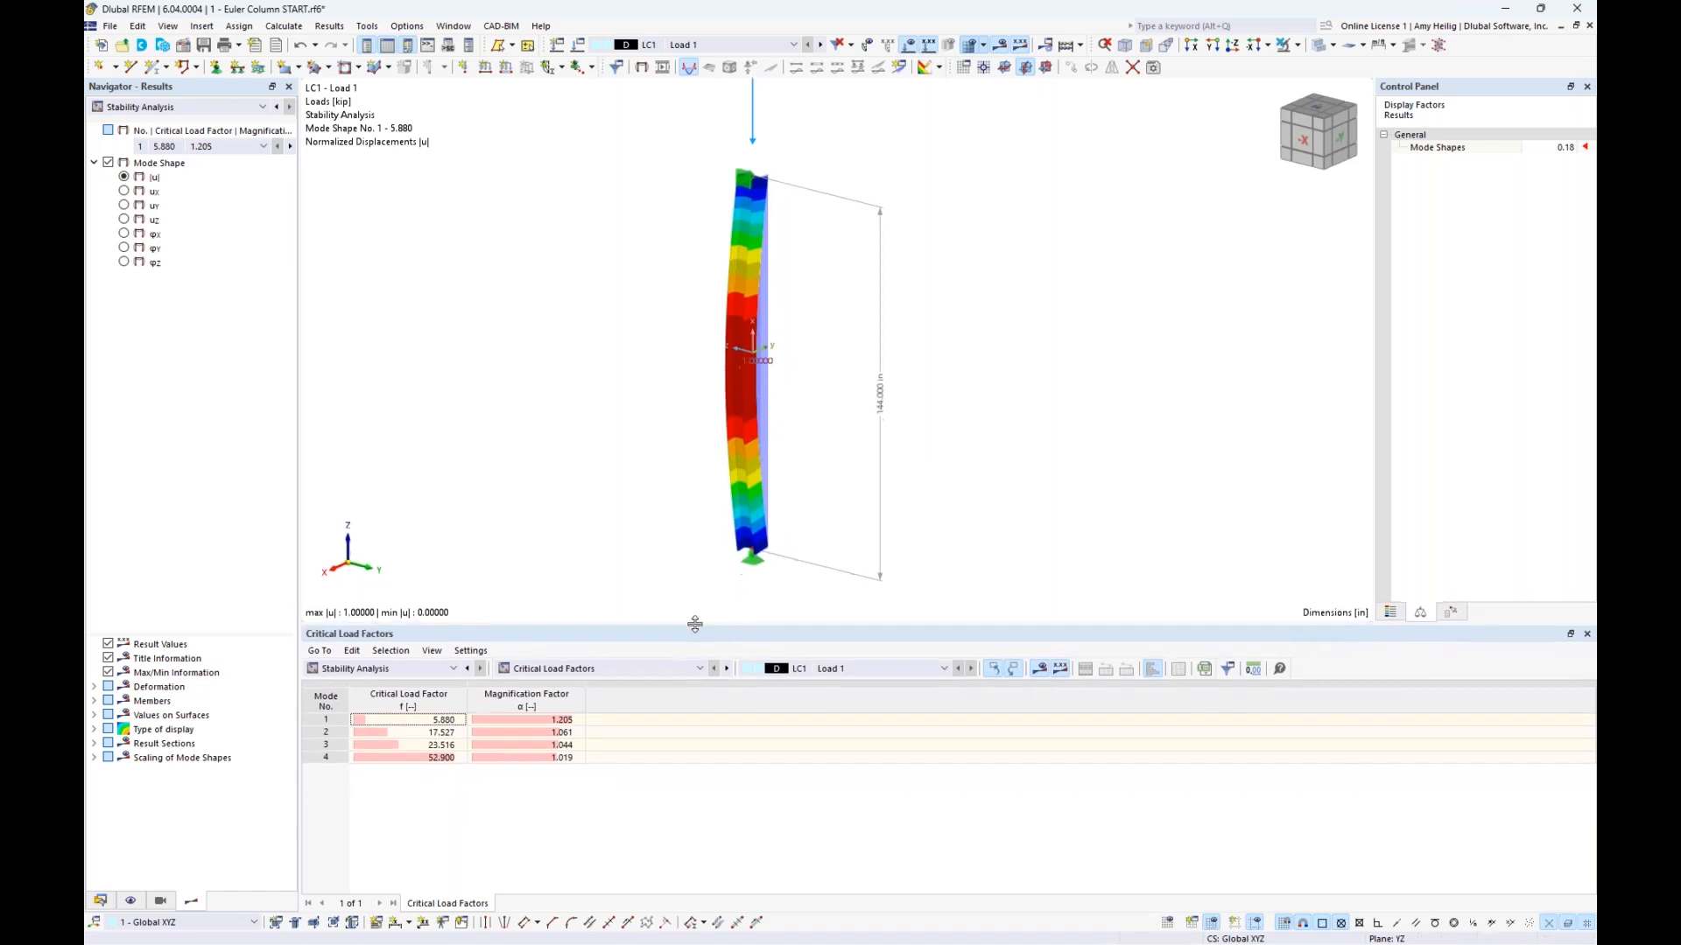
left_click(431, 720)
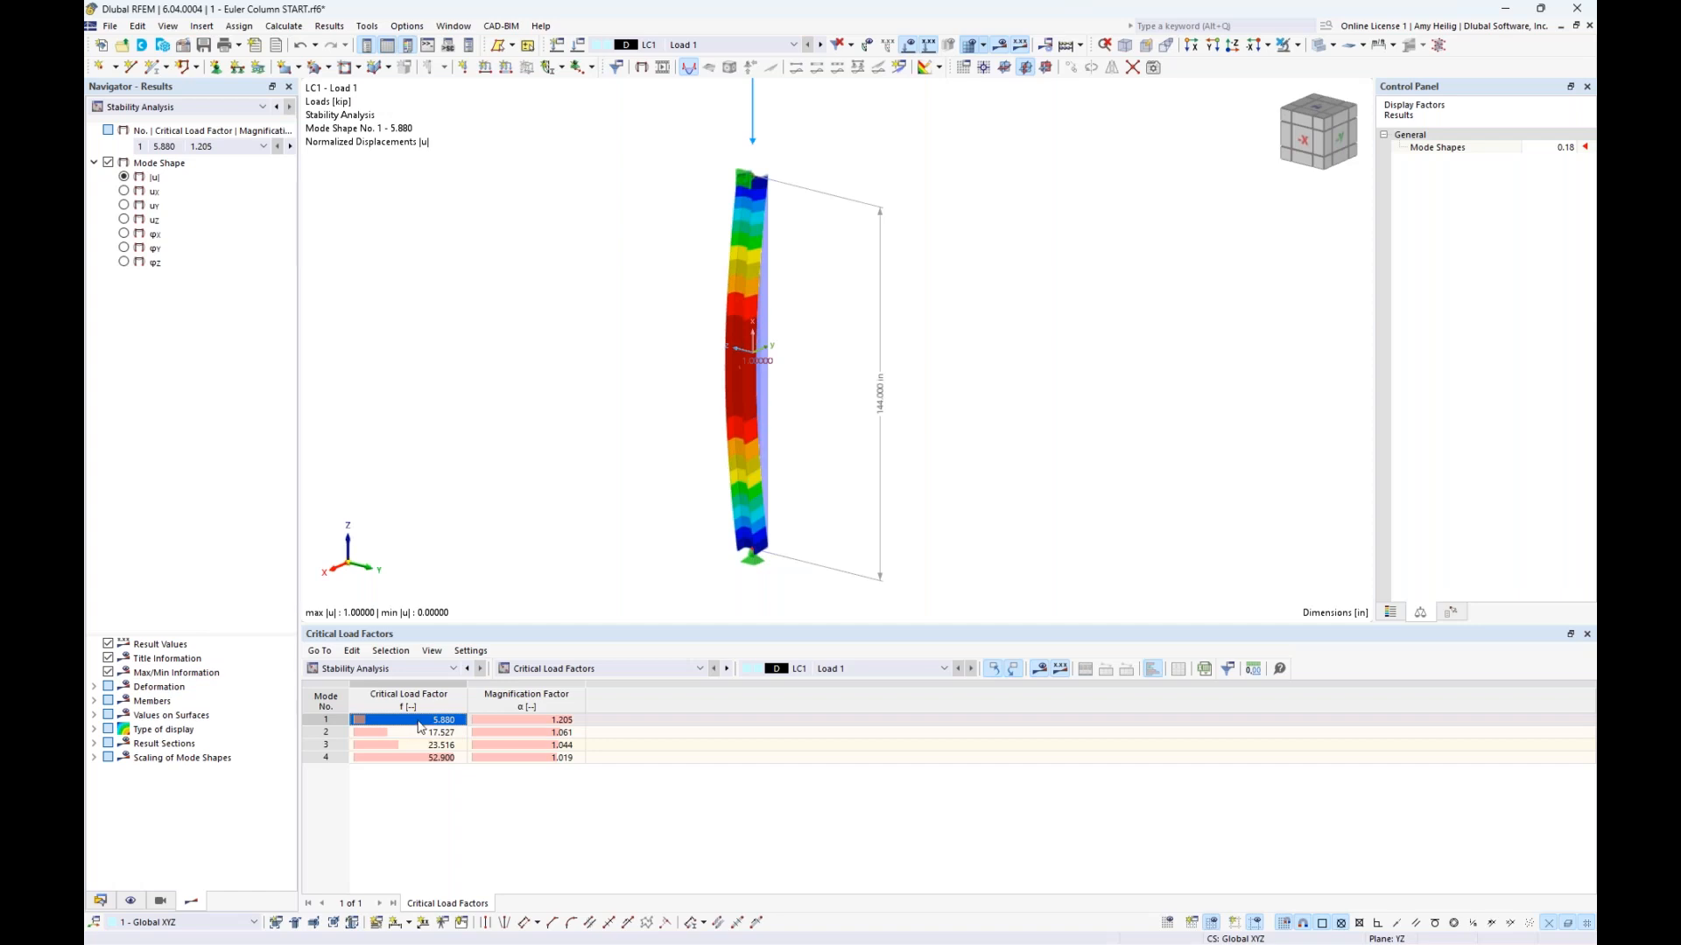
middle_click_drag(639, 391, 638, 440)
scroll(638, 439, "down", 1)
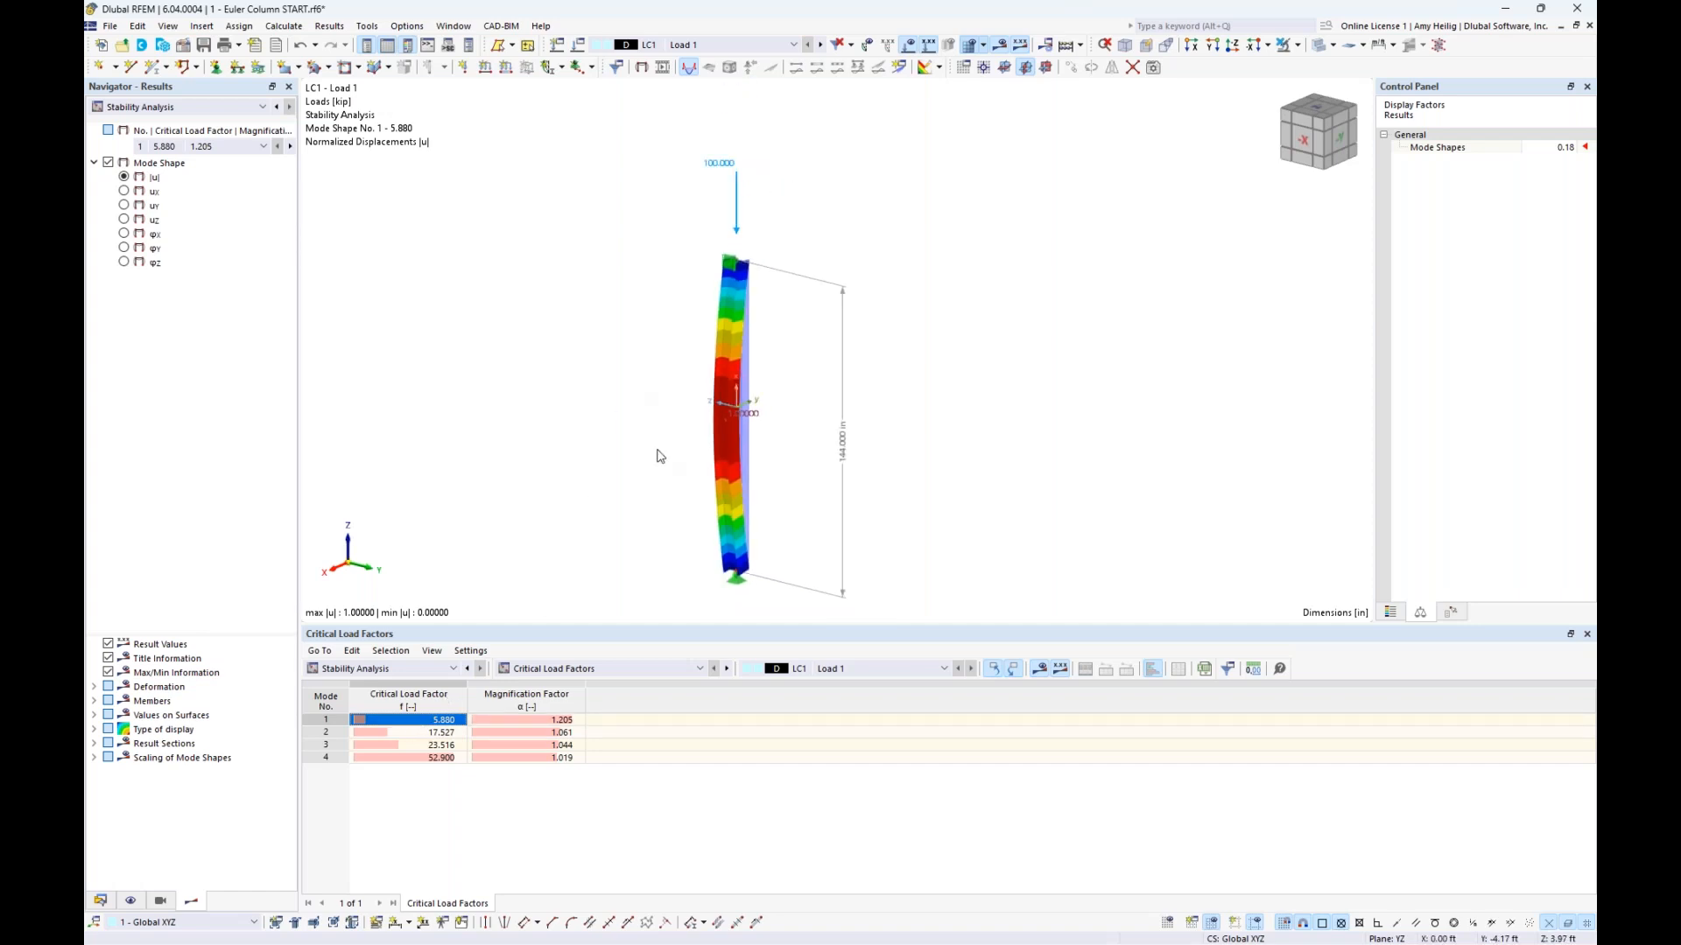
middle_click_drag(819, 503, 856, 477, "ctrl")
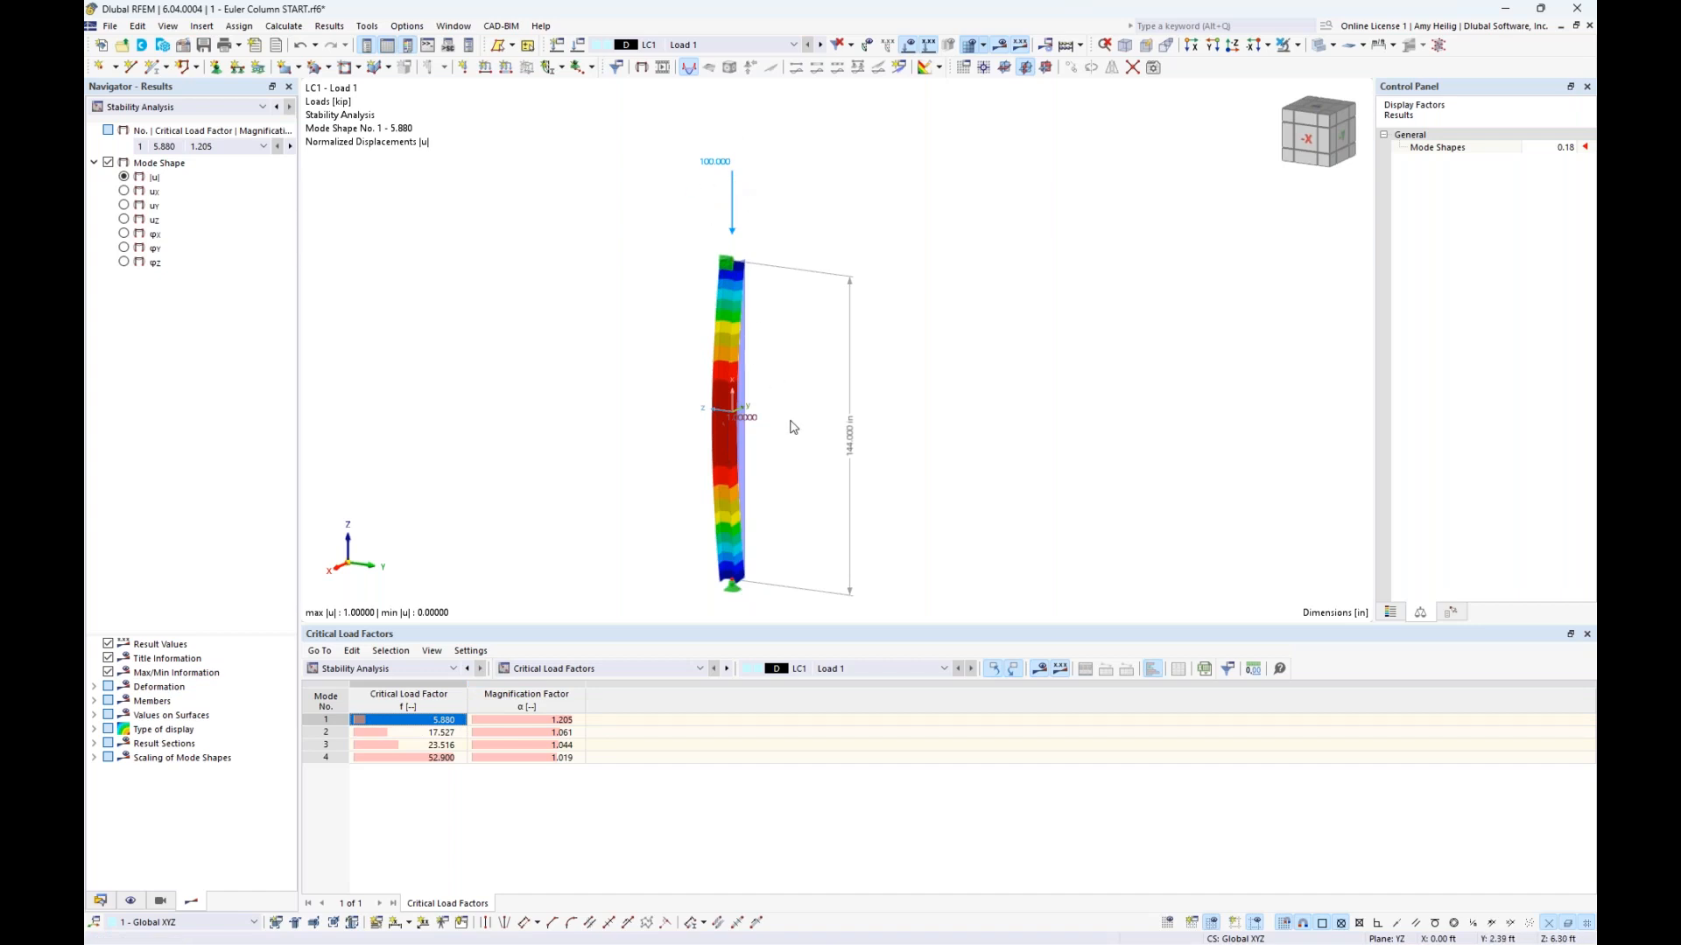
mouse_move(791, 454)
middle_mouse_down("ctrl")
mouse_move(802, 446)
mouse_move(778, 449)
middle_mouse_up("ctrl")
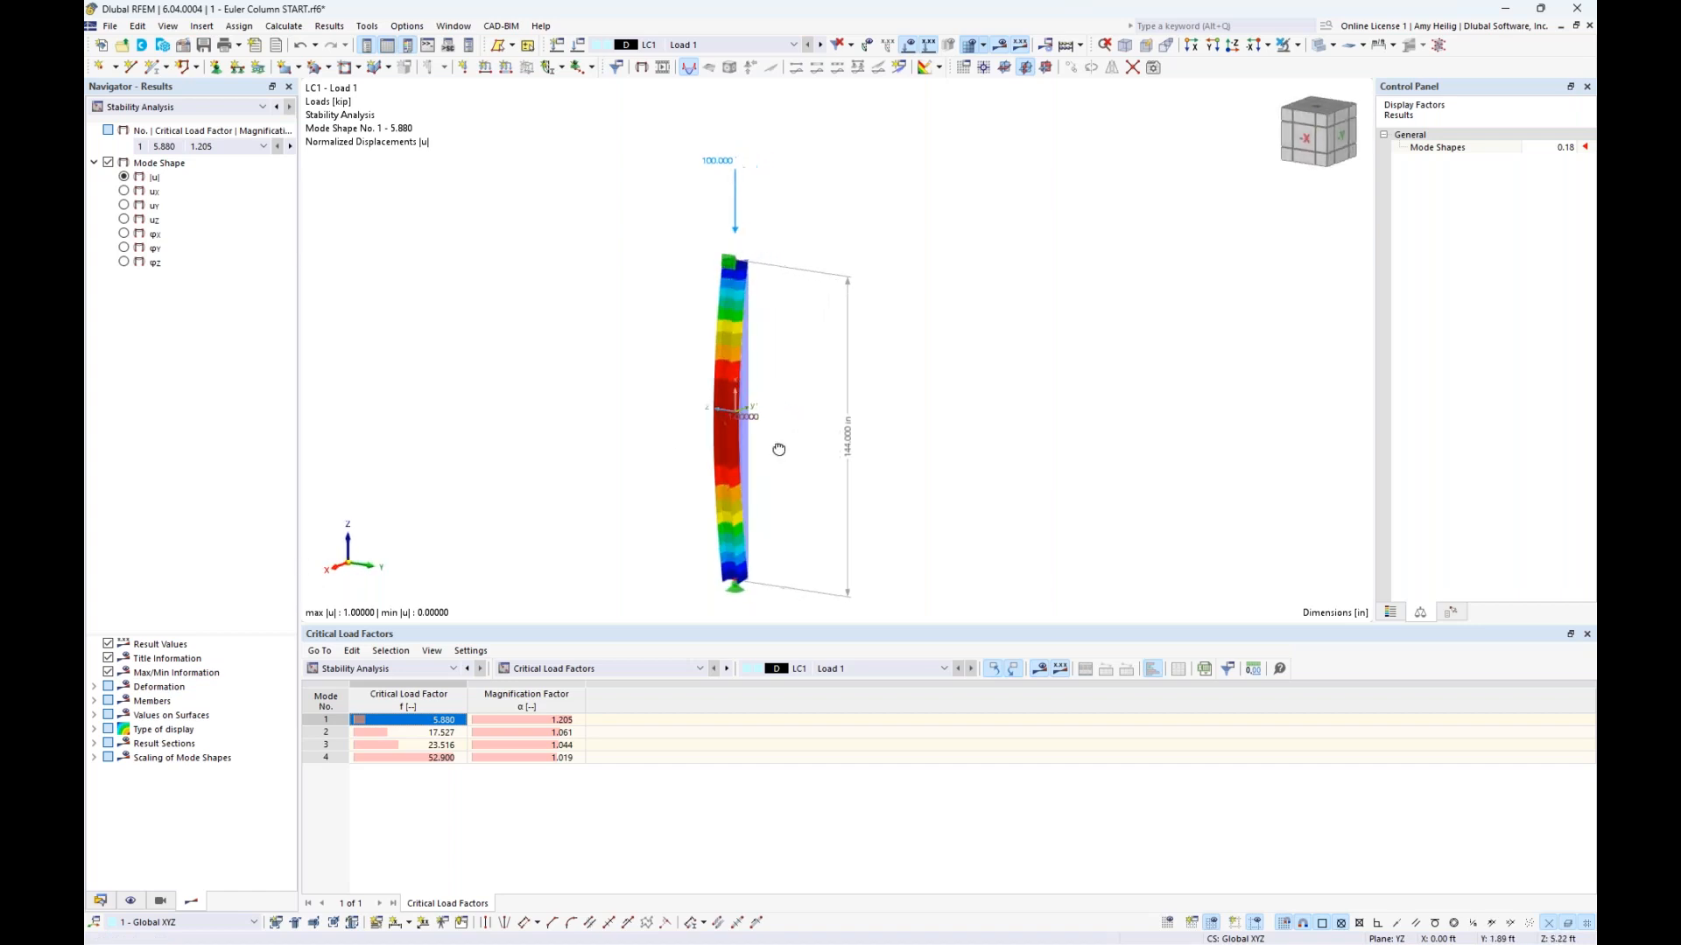
left_click(437, 733)
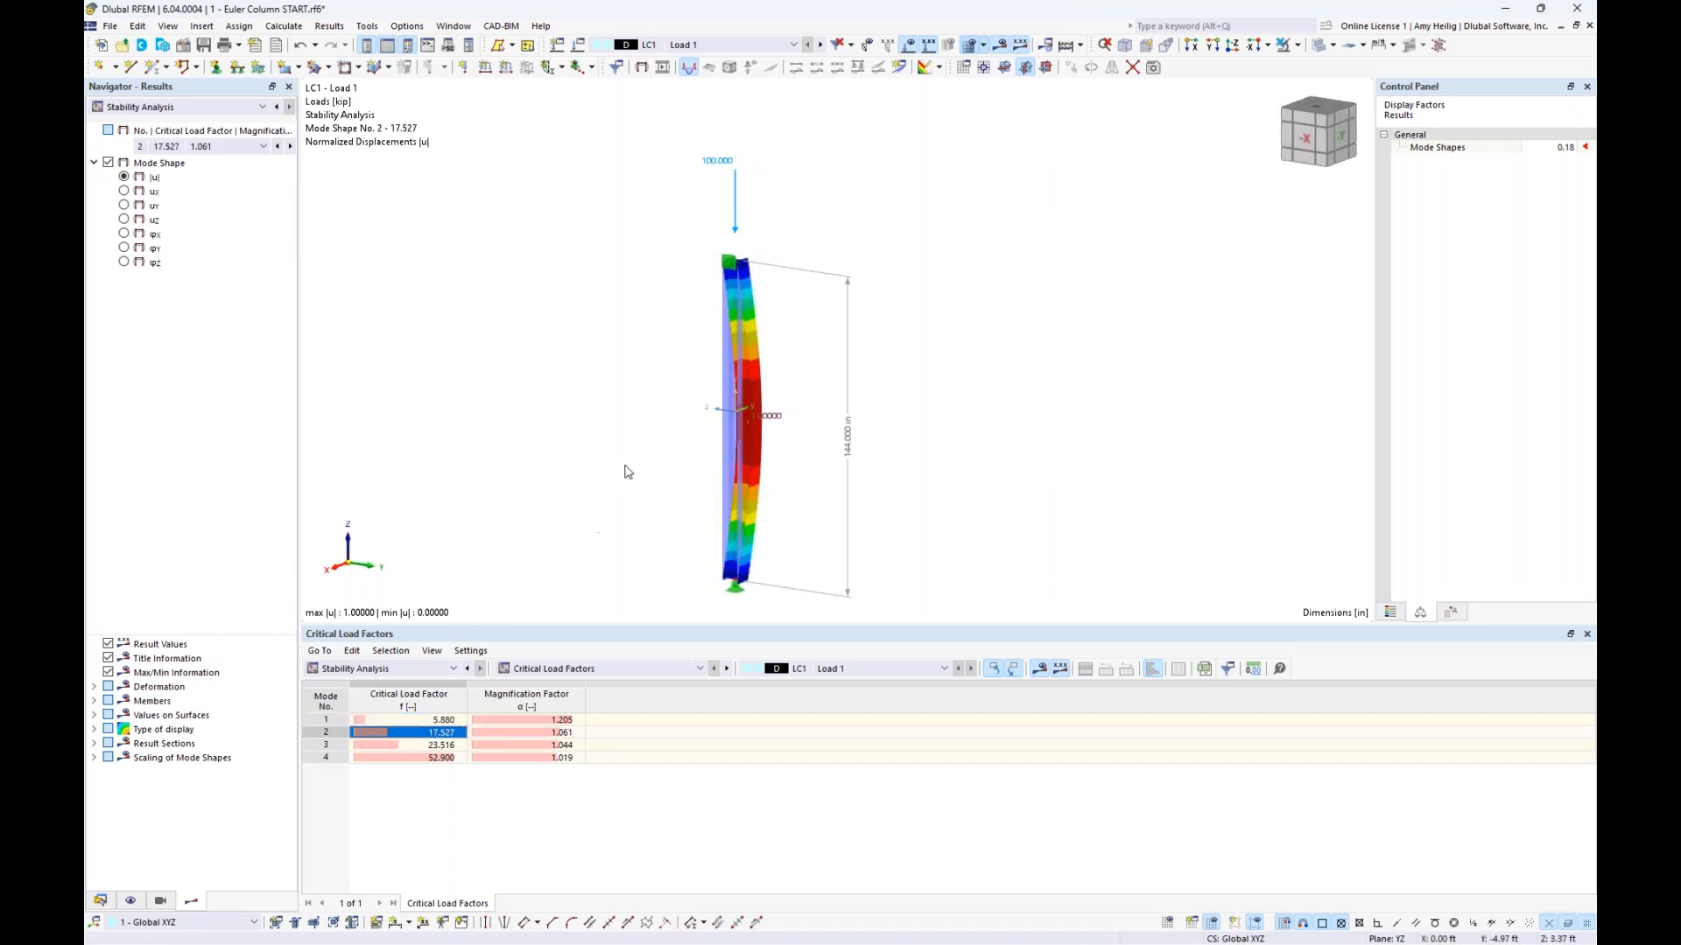
mouse_move(627, 472)
middle_mouse_down("ctrl")
mouse_move(673, 446)
mouse_move(611, 467)
middle_mouse_up("ctrl")
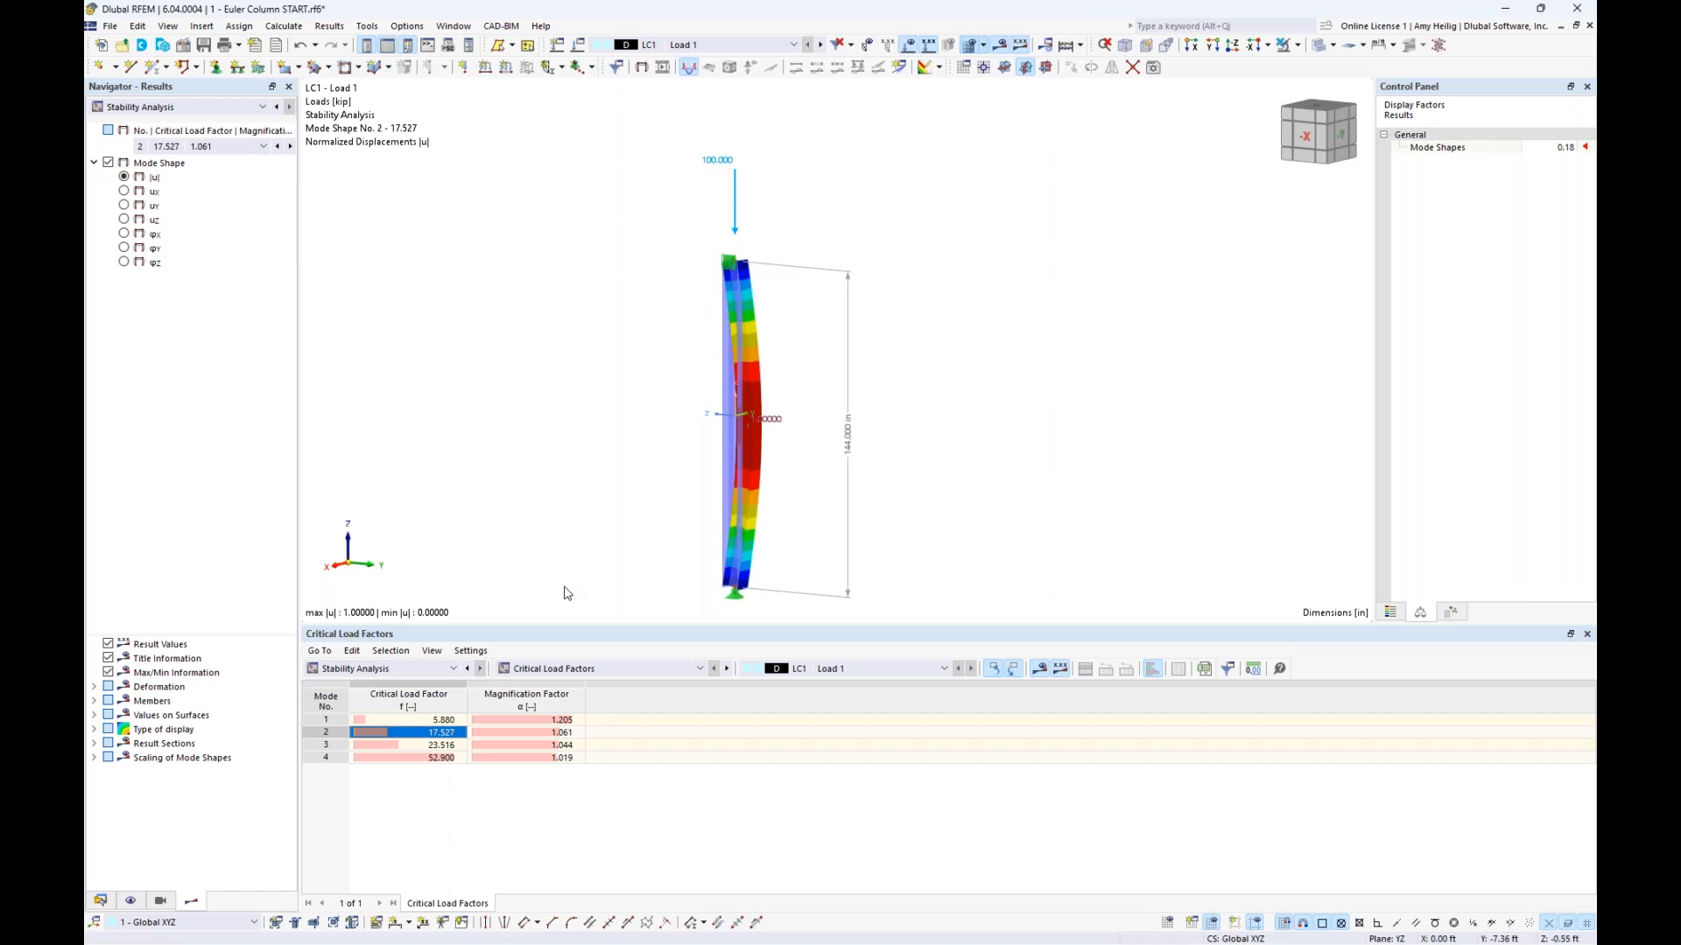
Step: Switch to the presentation slide comparing the analytical and RFEM 6 critical loads of the Euler column
key("super+Tab")
left_click(849, 341)
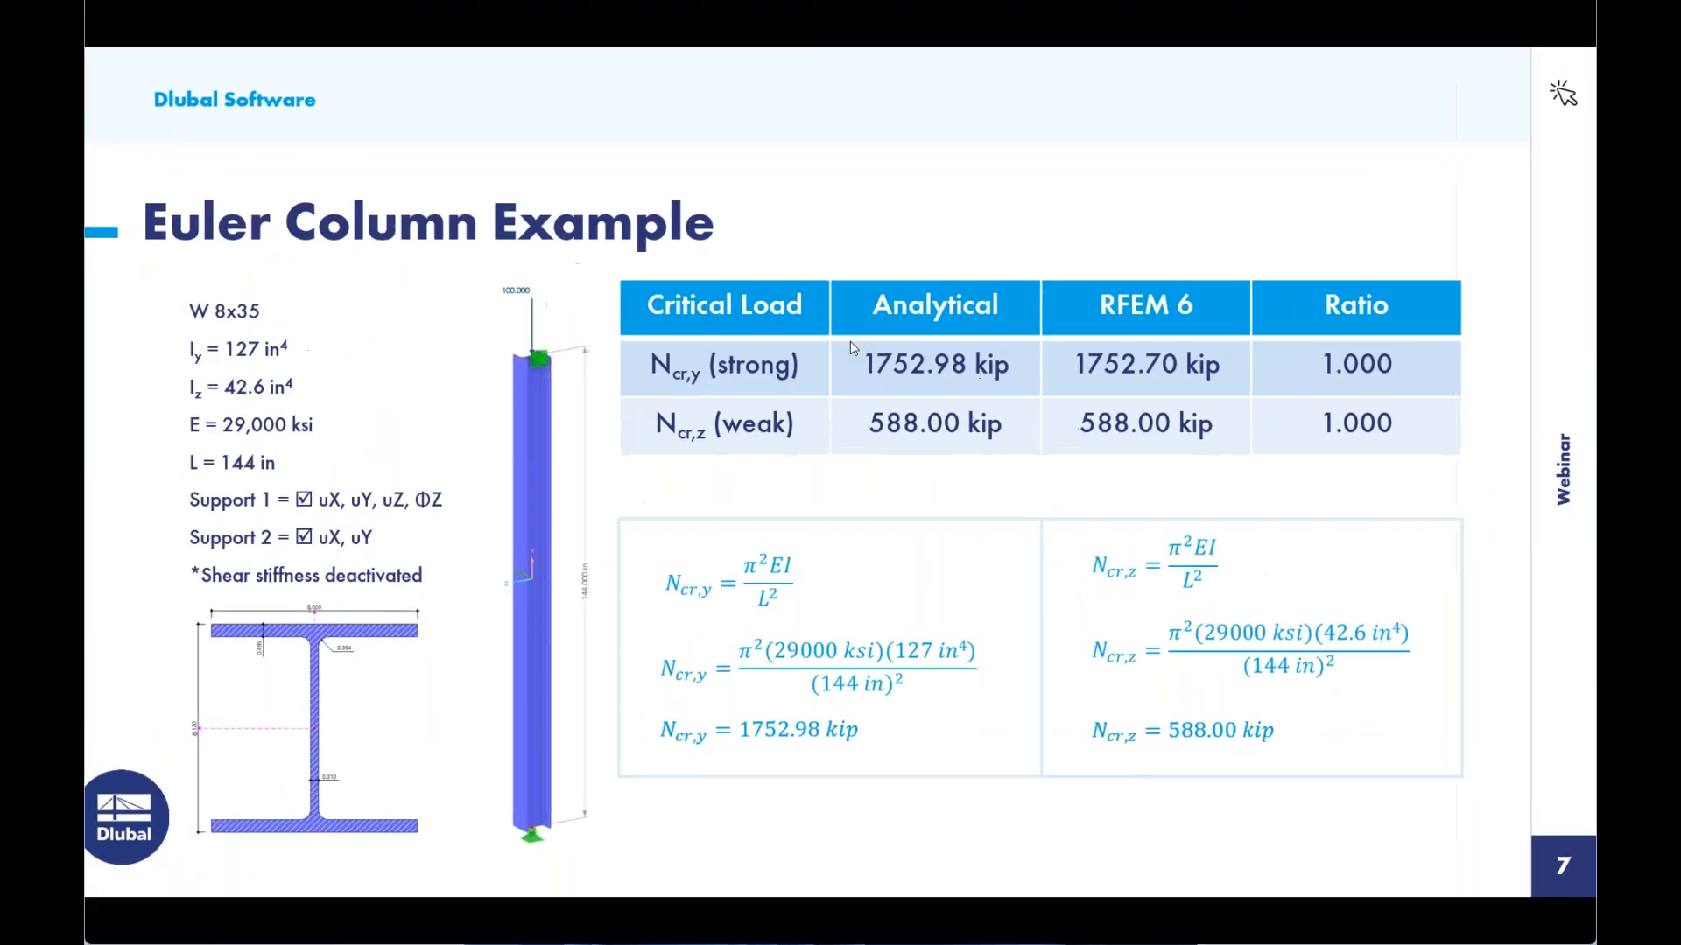
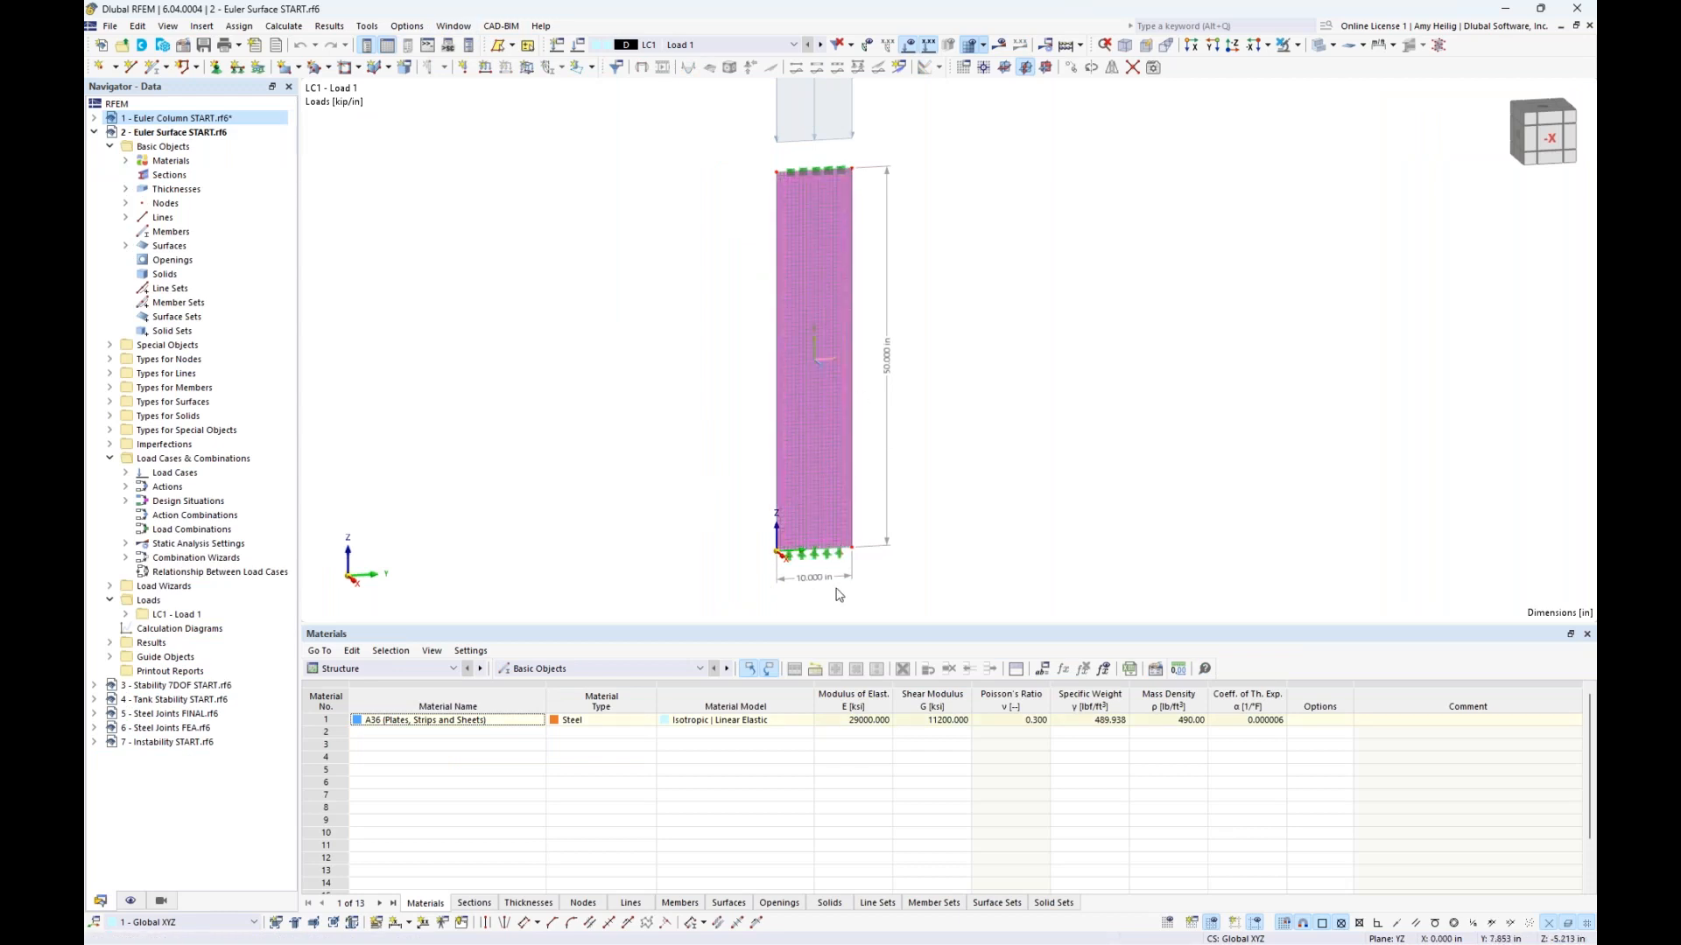
Step: Examine the Euler Surface START plate's mesh, line supports, dimensions and line load, enlarging the model view above the table
scroll(831, 595, "up", 3)
scroll(1024, 354, "down", 3)
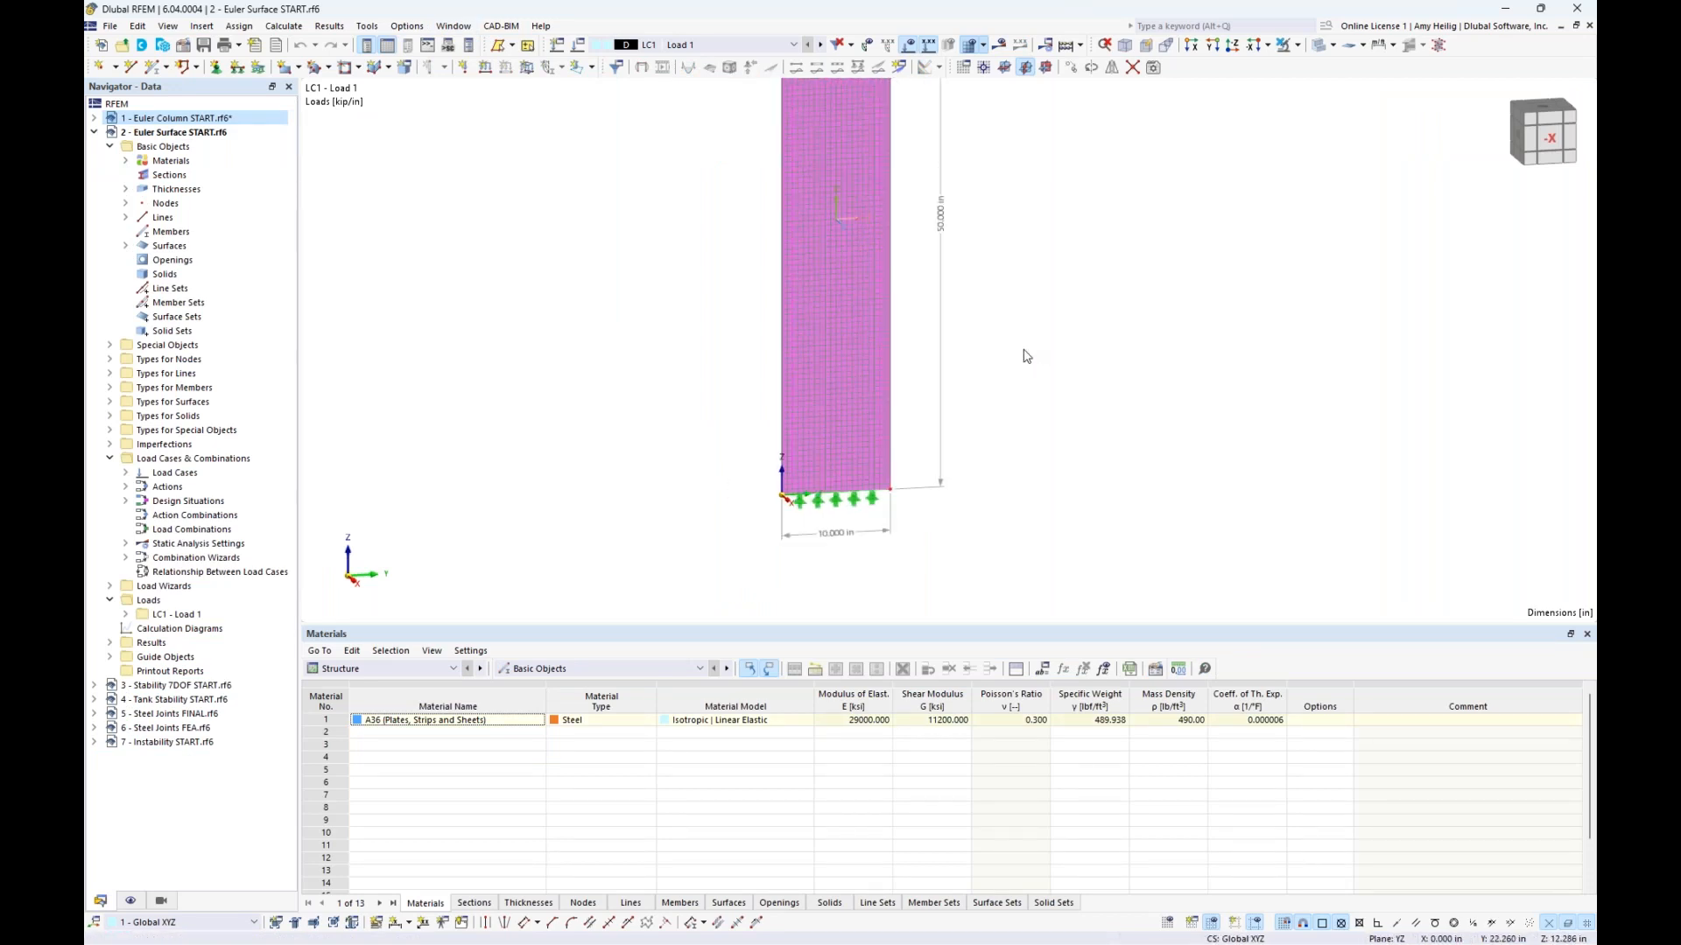
left_click(834, 441)
scroll(833, 441, "up", 3)
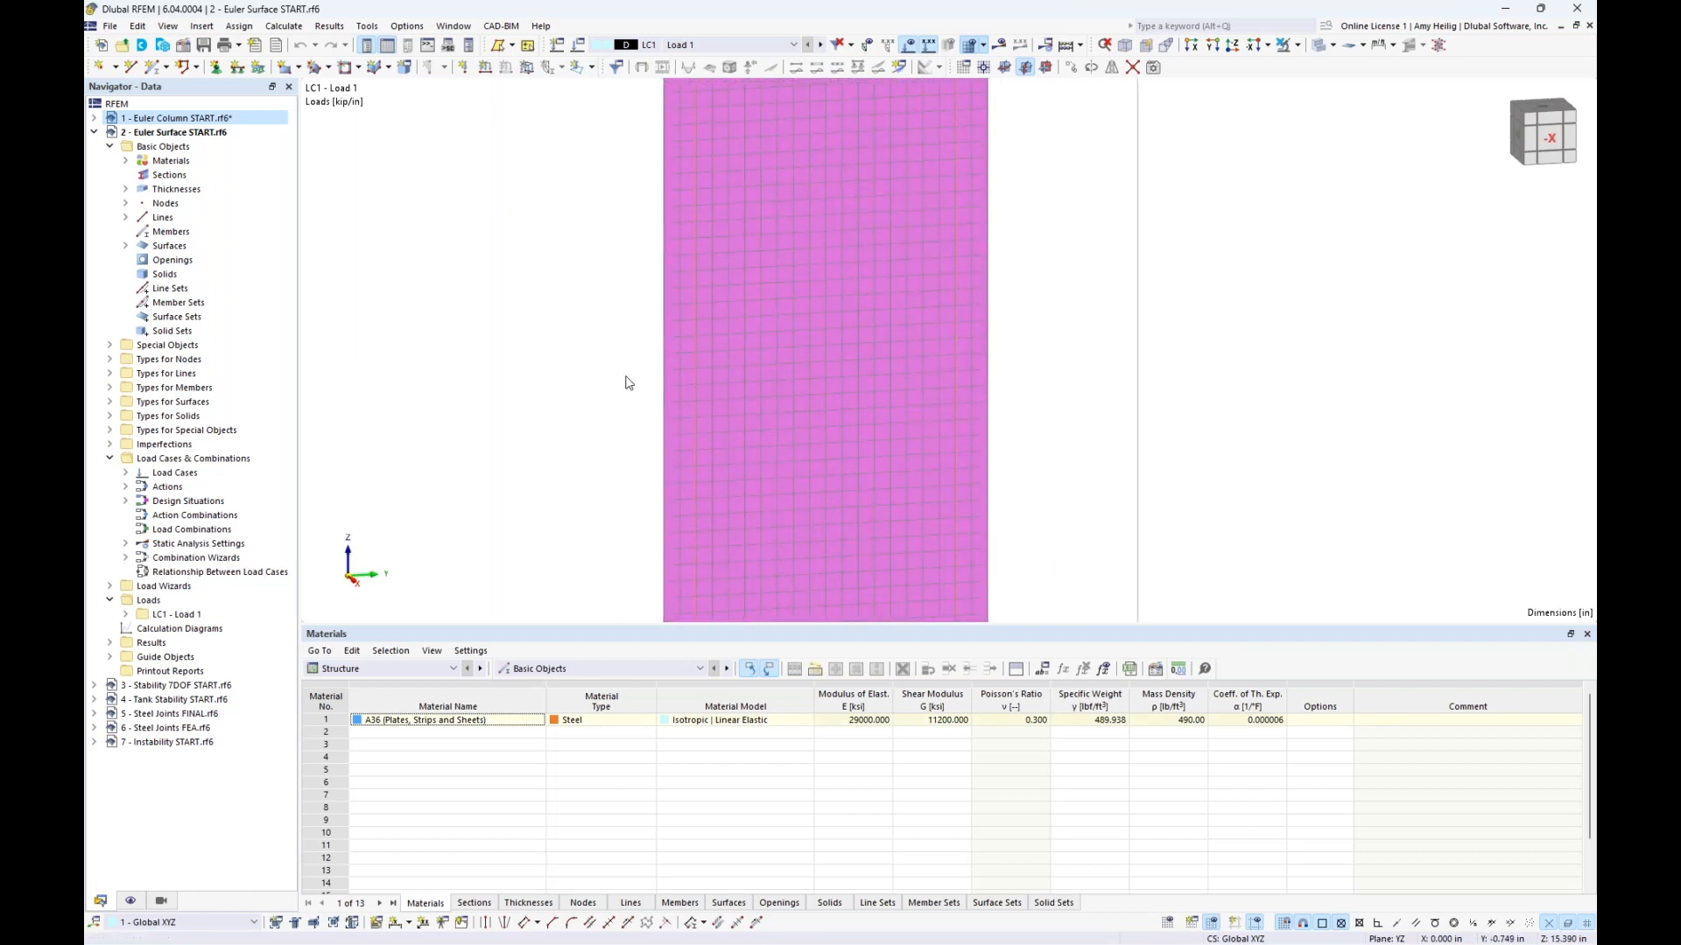
left_click(589, 379)
scroll(589, 380, "down", 2)
scroll(589, 379, "down", 3)
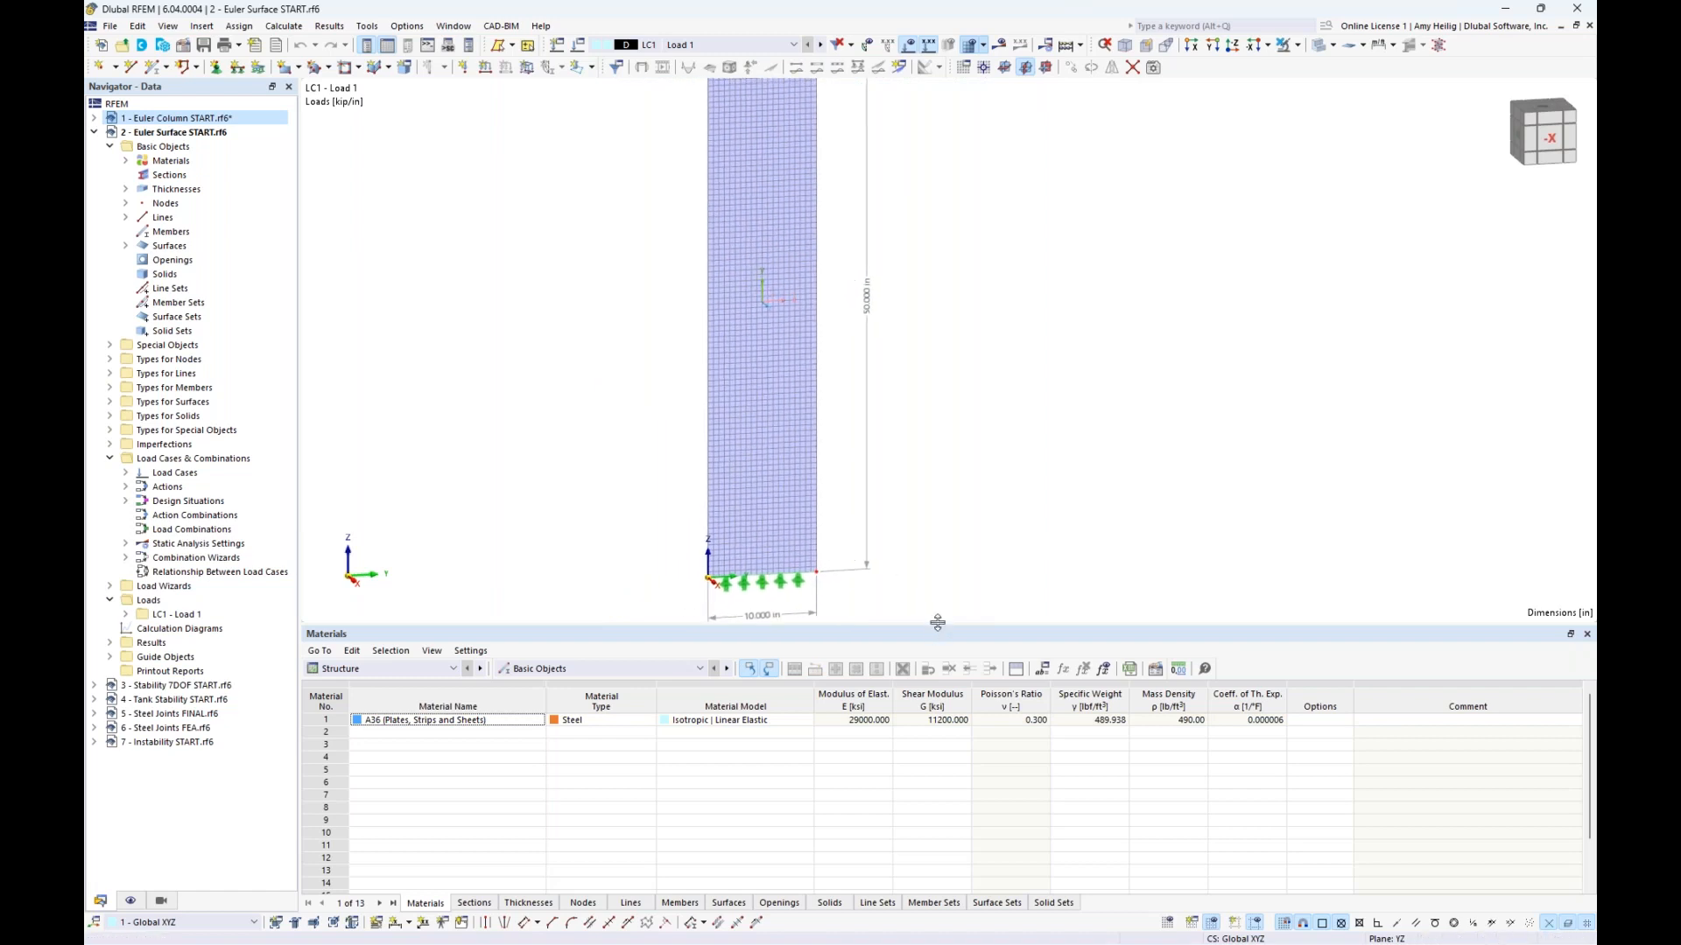
left_click_drag(937, 623, 938, 724)
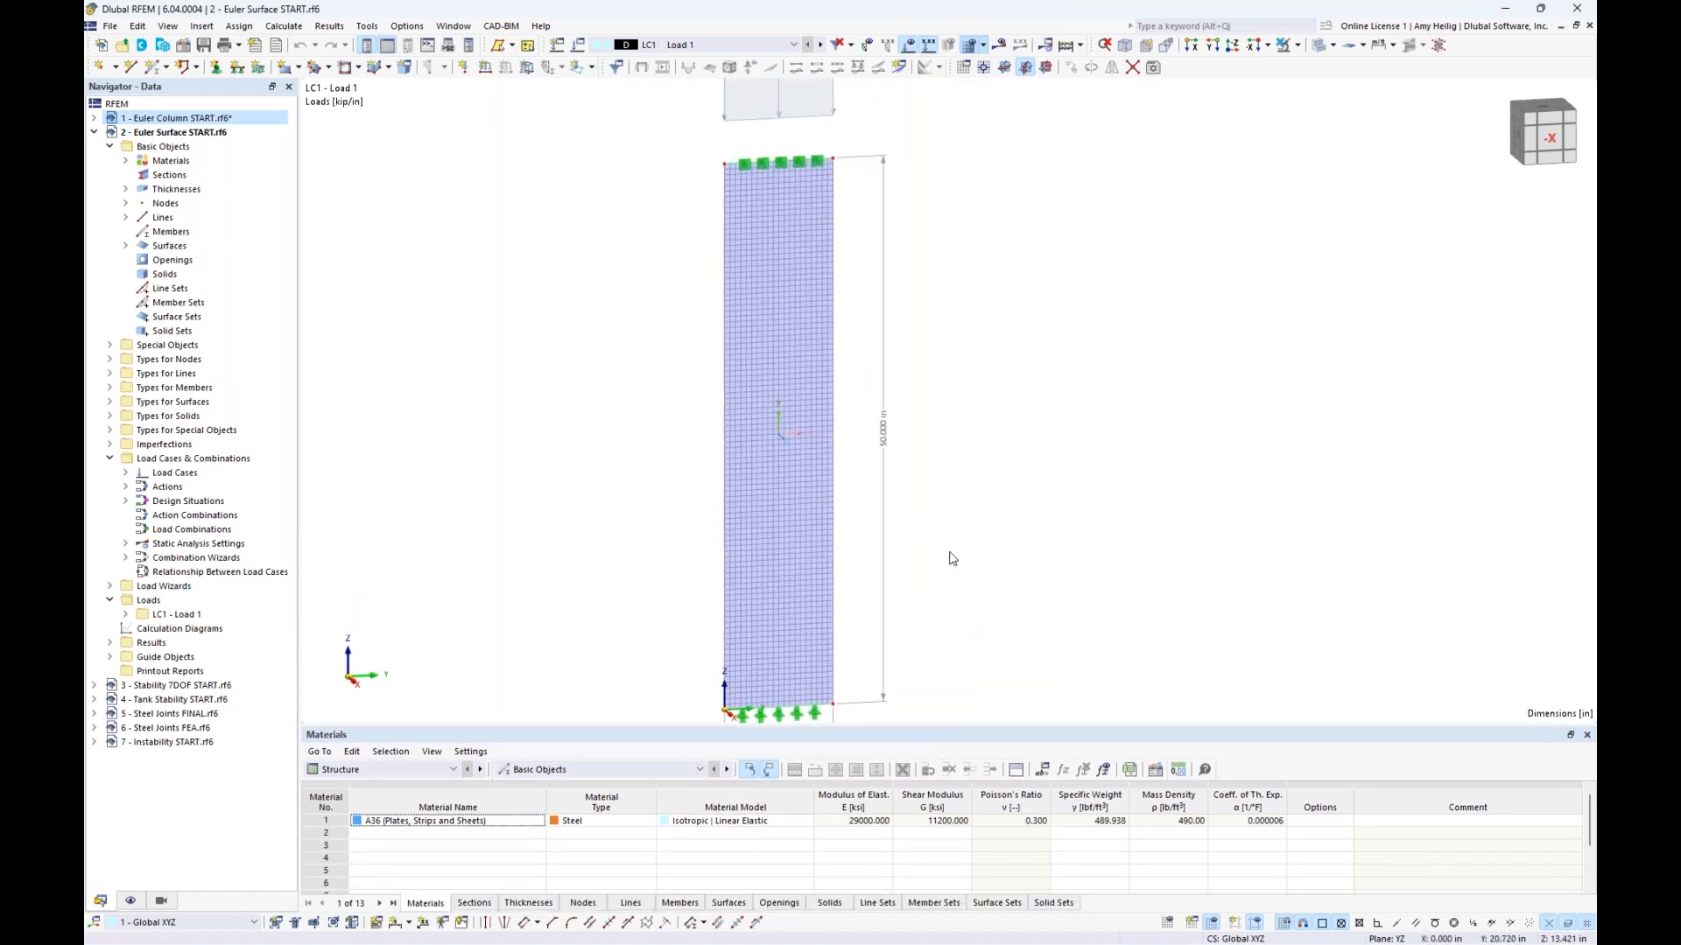
scroll(953, 558, "down", 1)
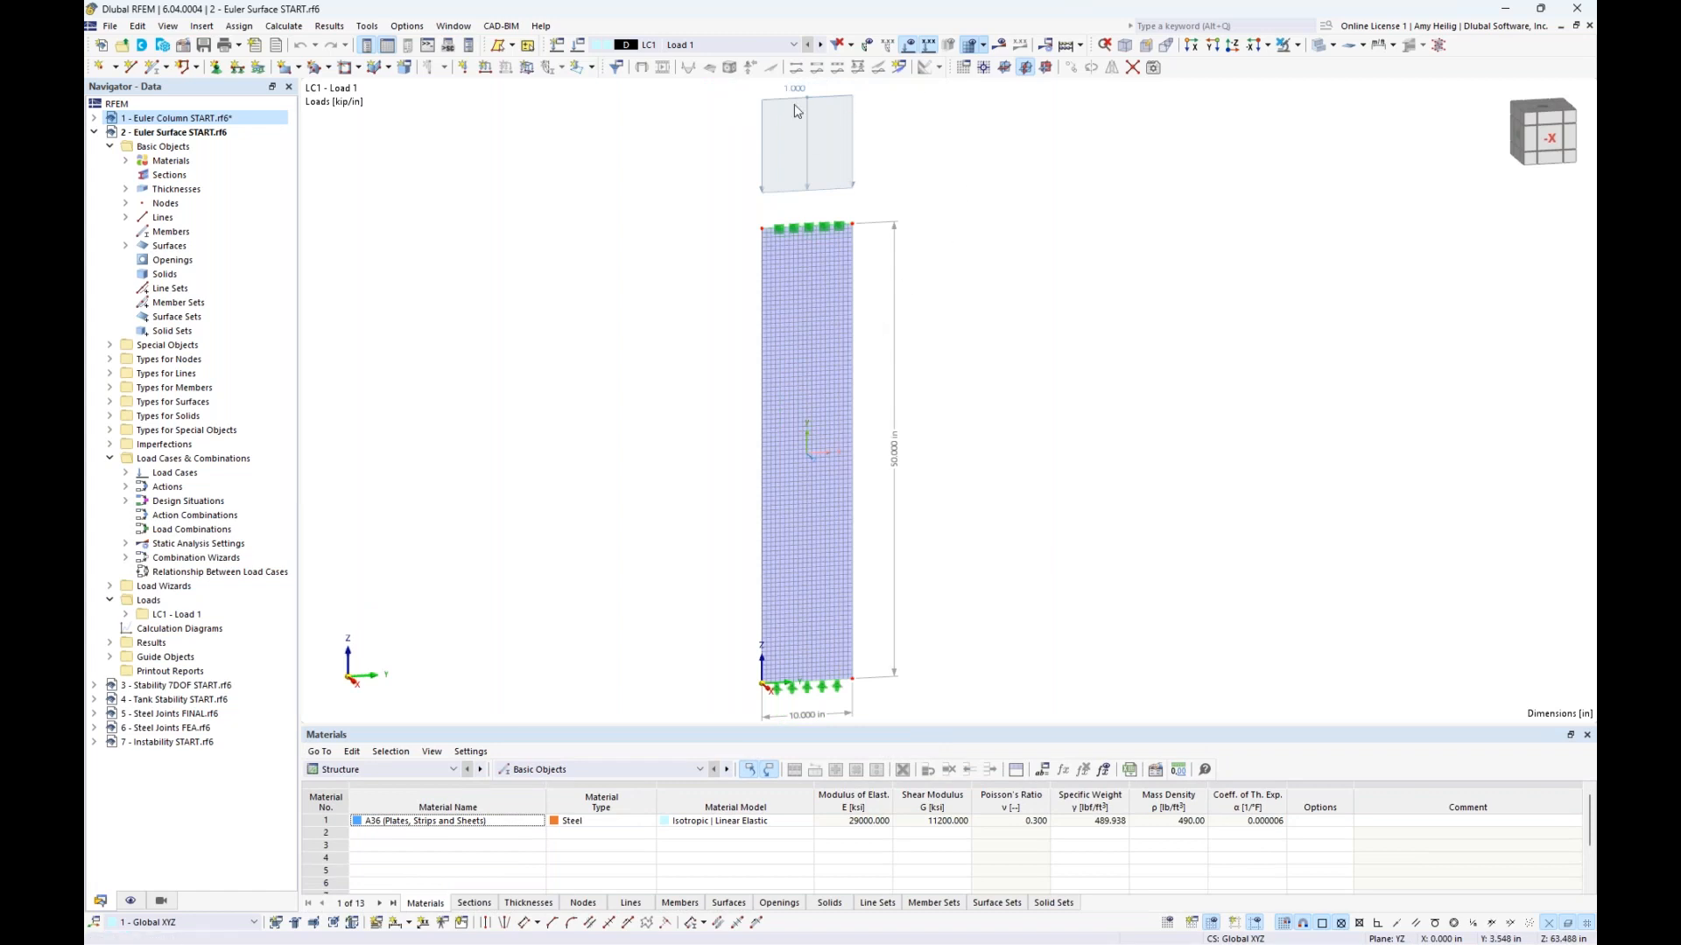
scroll(746, 242, "down", 1)
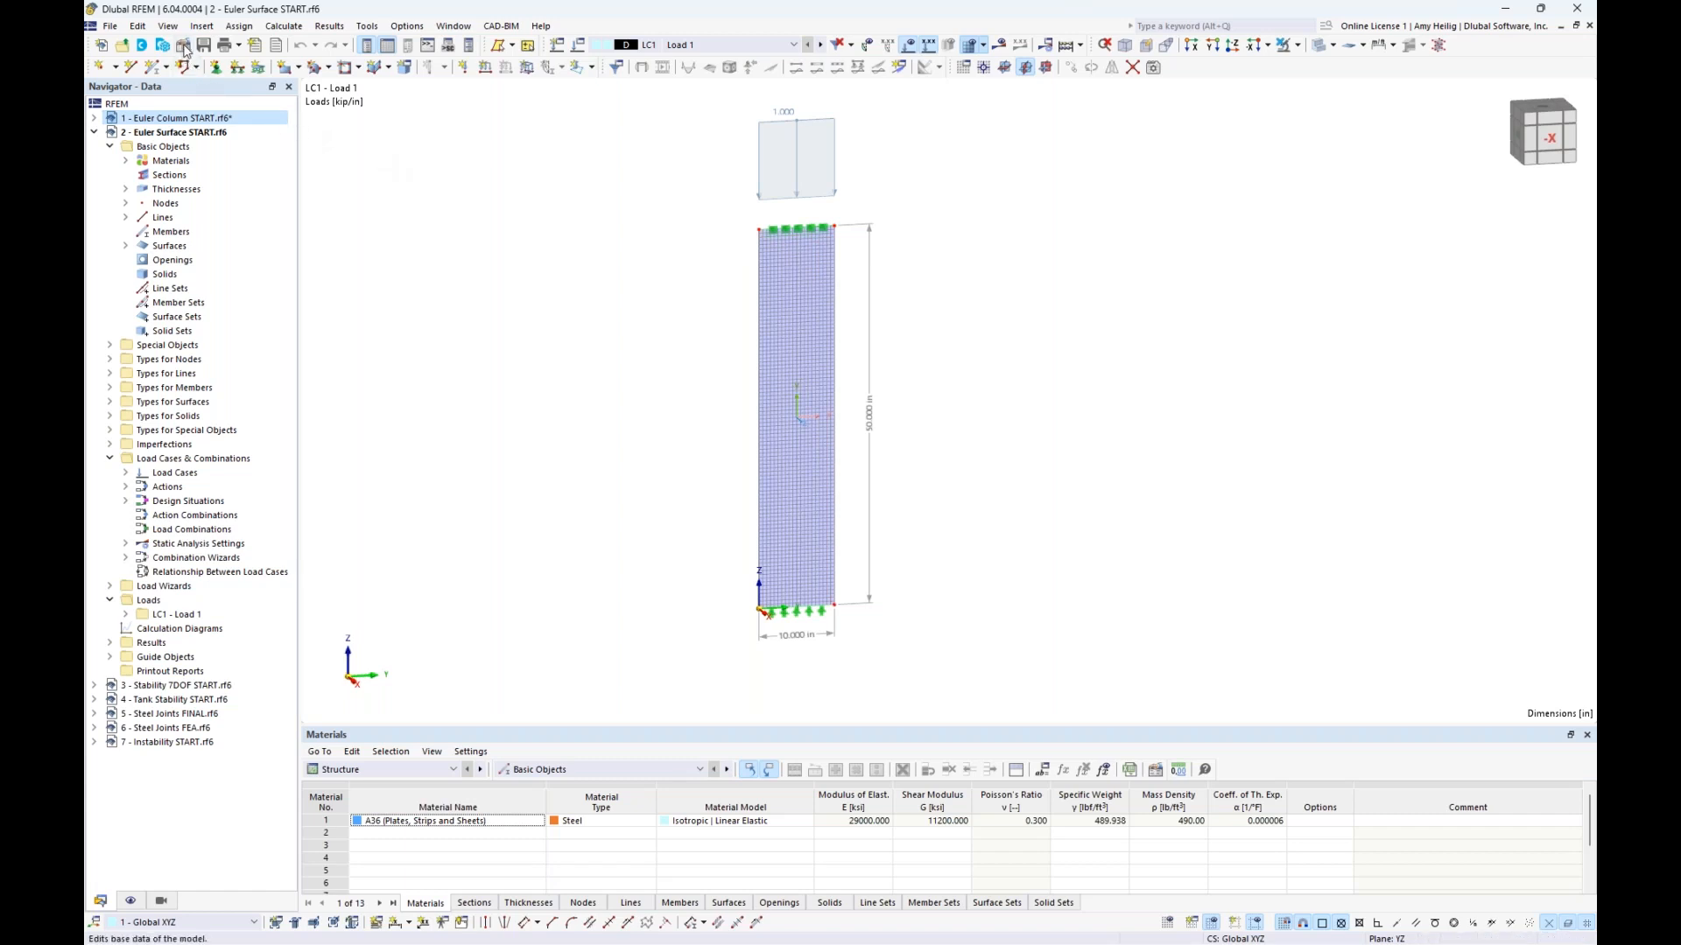
Step: Activate the Structure Stability add-on in the Euler Surface START model's base data
left_click(183, 46)
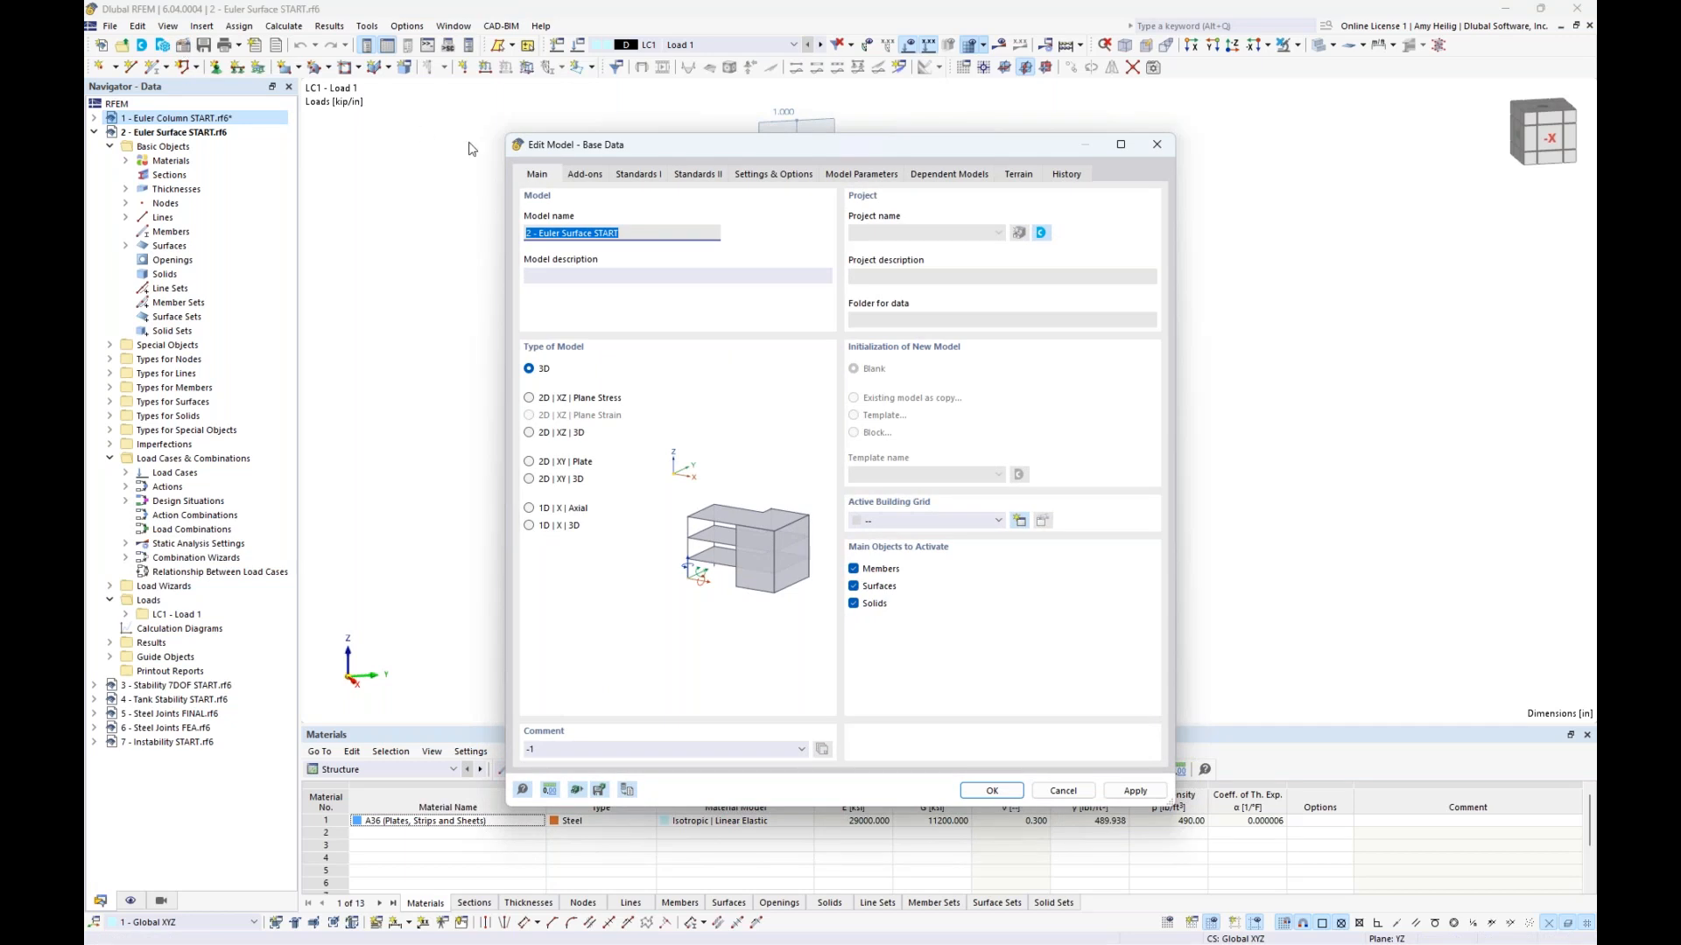
left_click(582, 175)
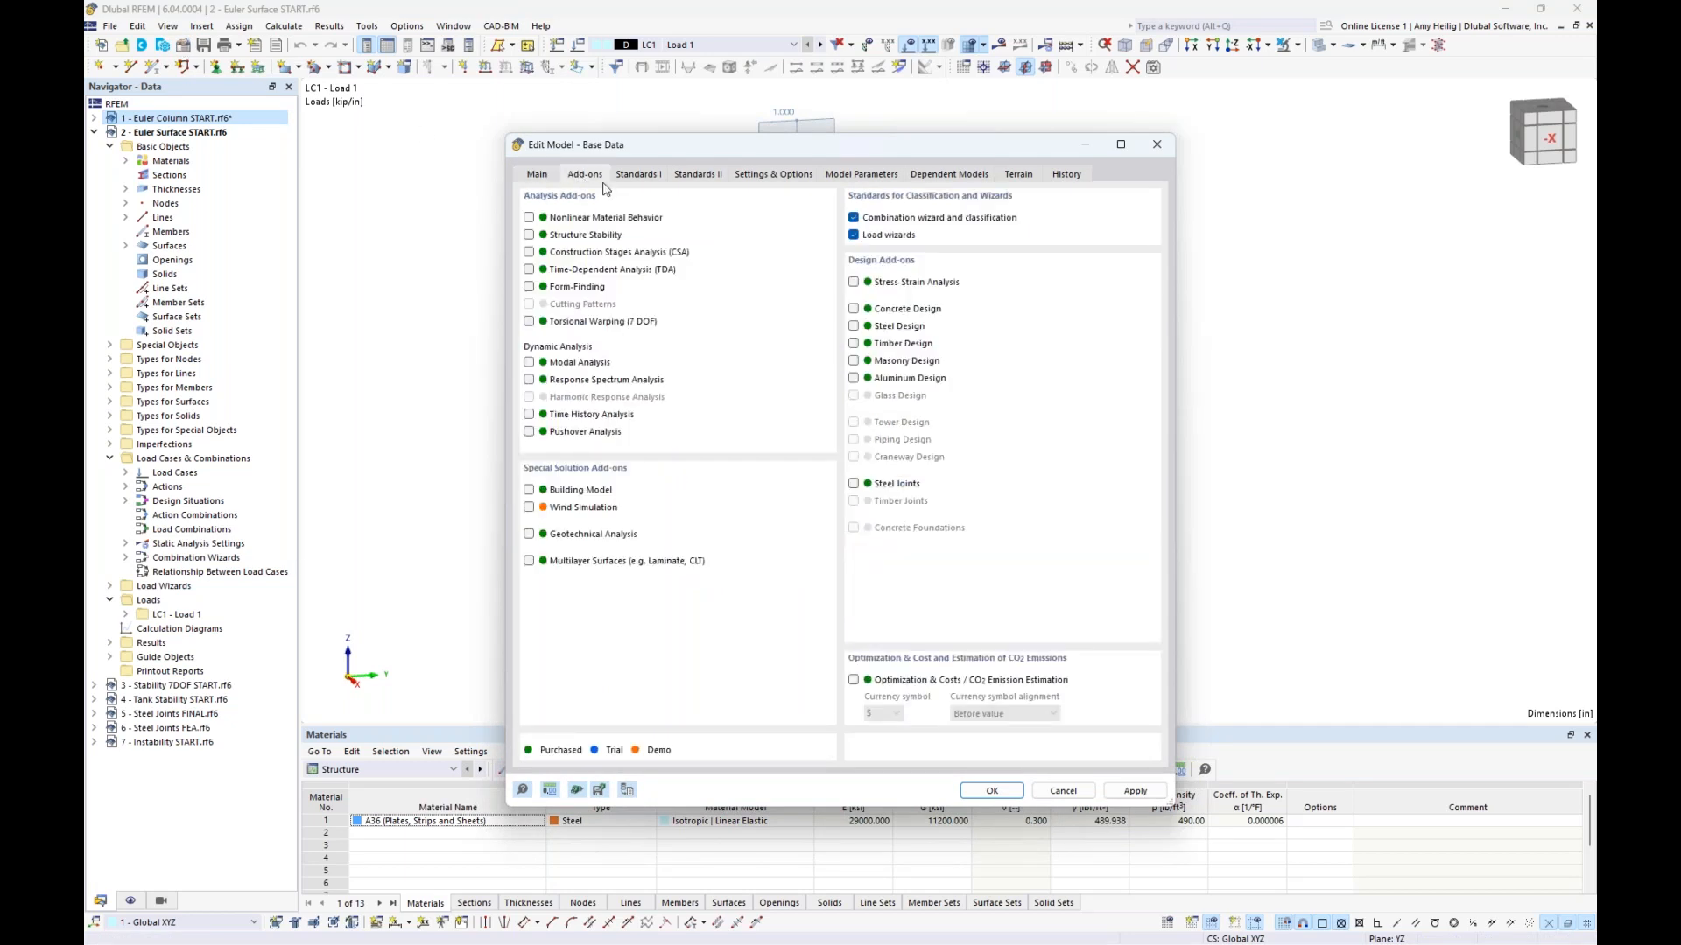
left_click(529, 235)
left_click(993, 792)
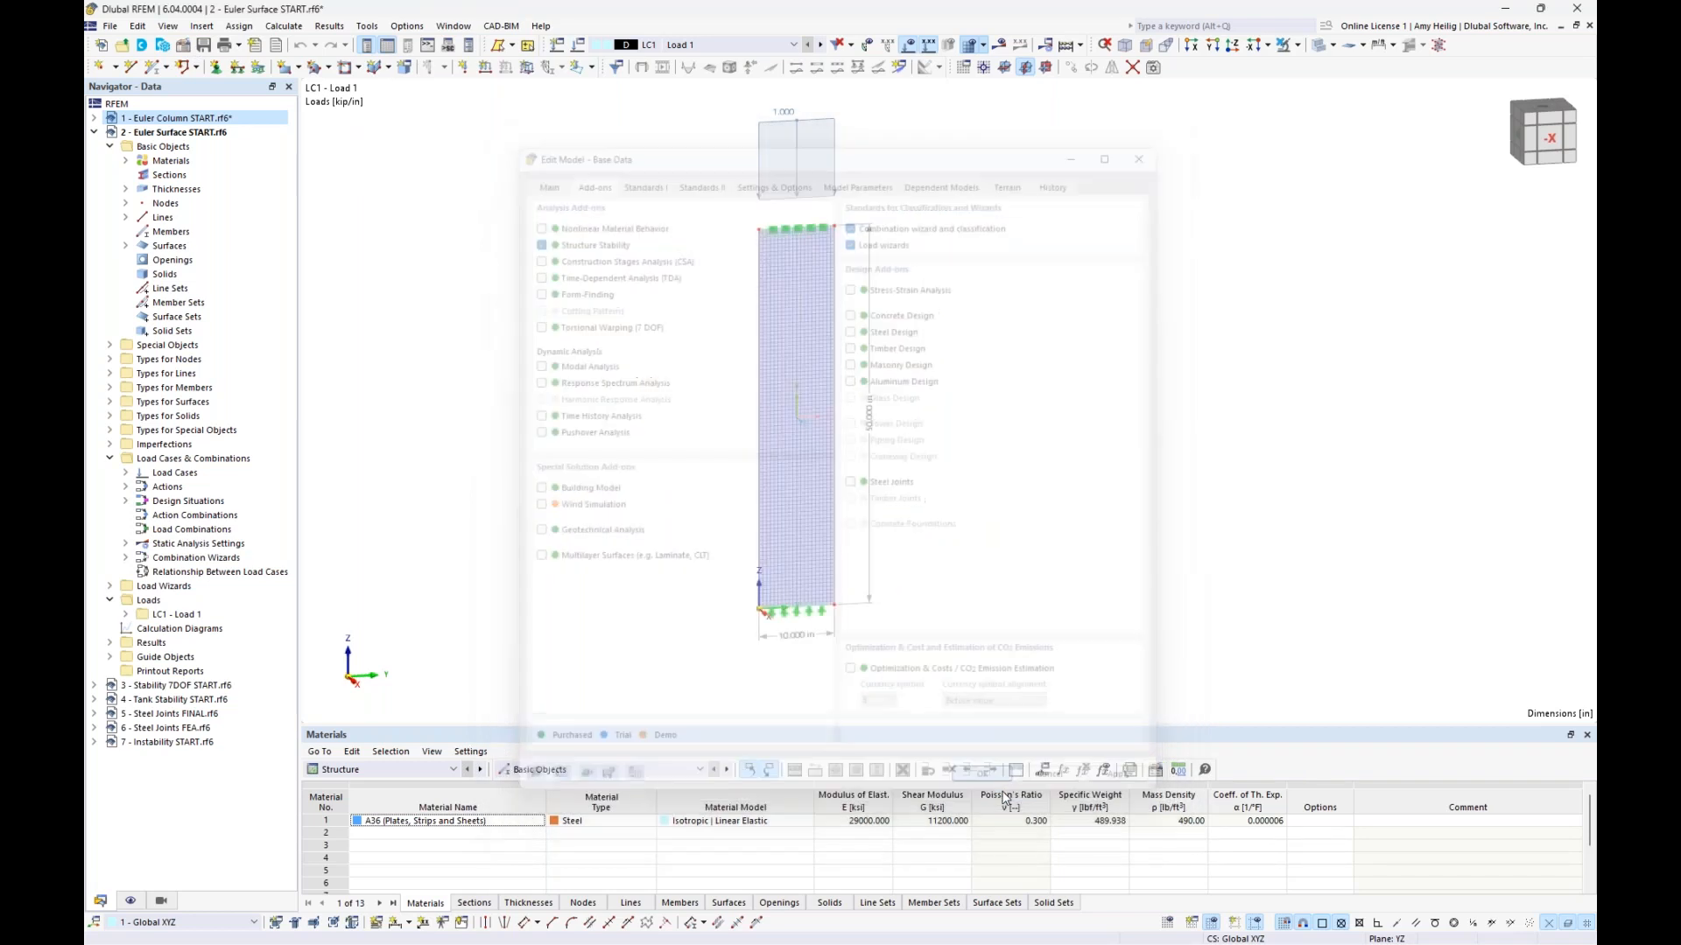
Step: Enable the critical load calculation for load case LC1 with stability settings ST1, Eigenvalue method (linear), Lanczos
left_click(582, 45)
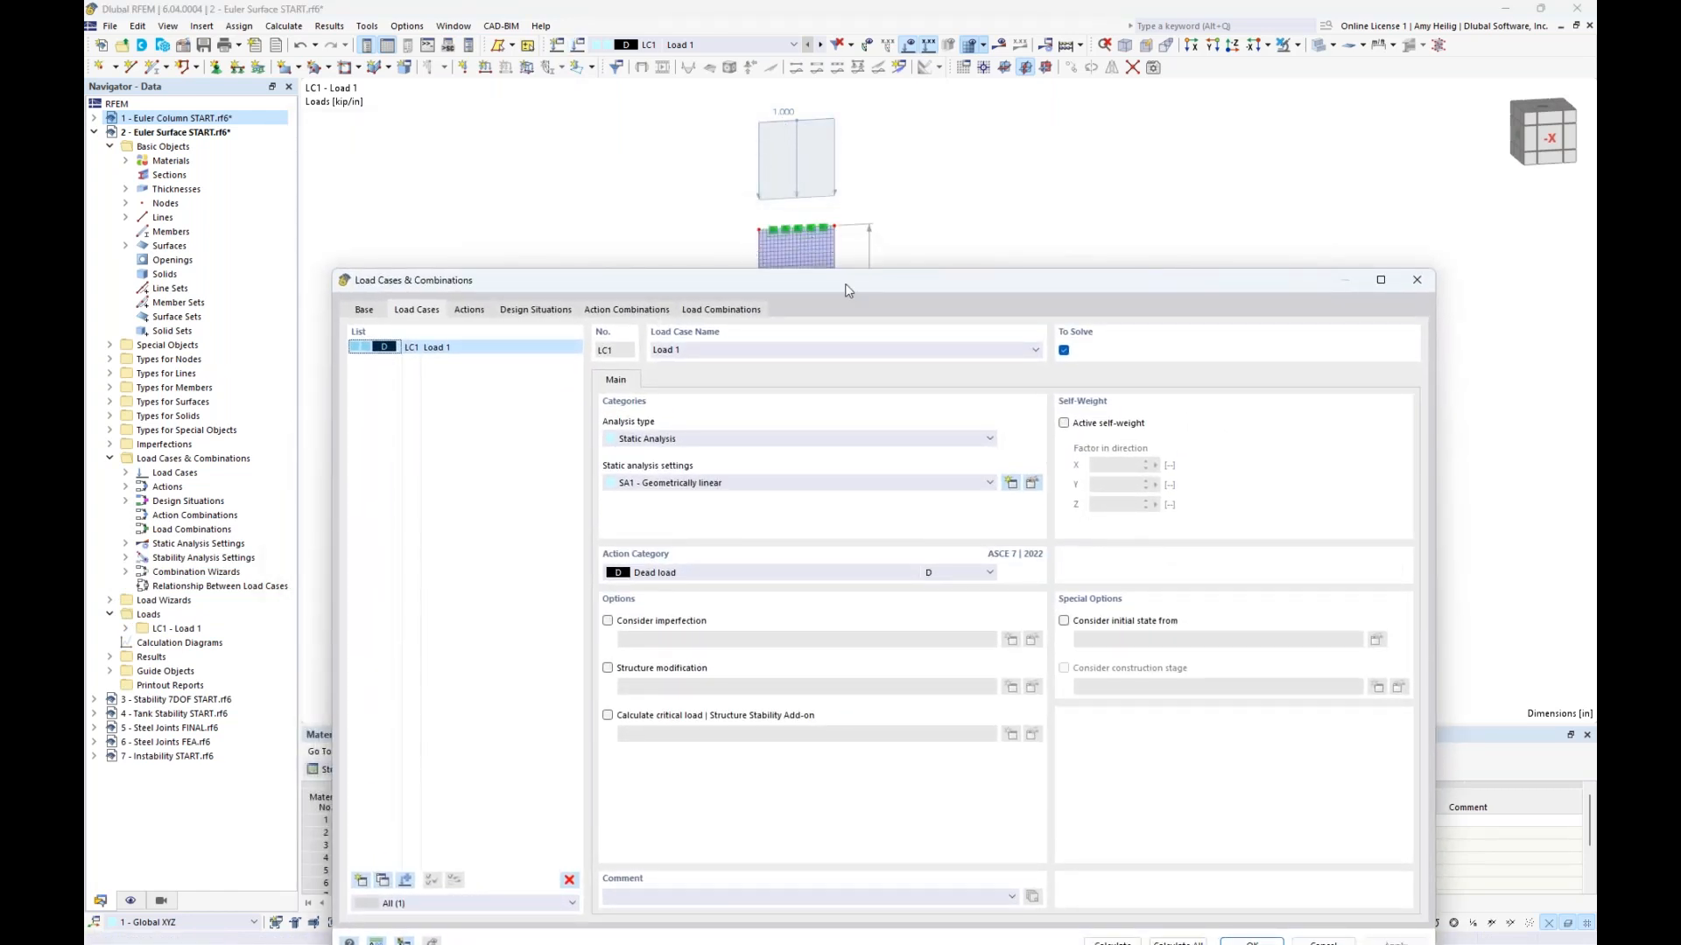
left_click_drag(852, 275, 852, 146)
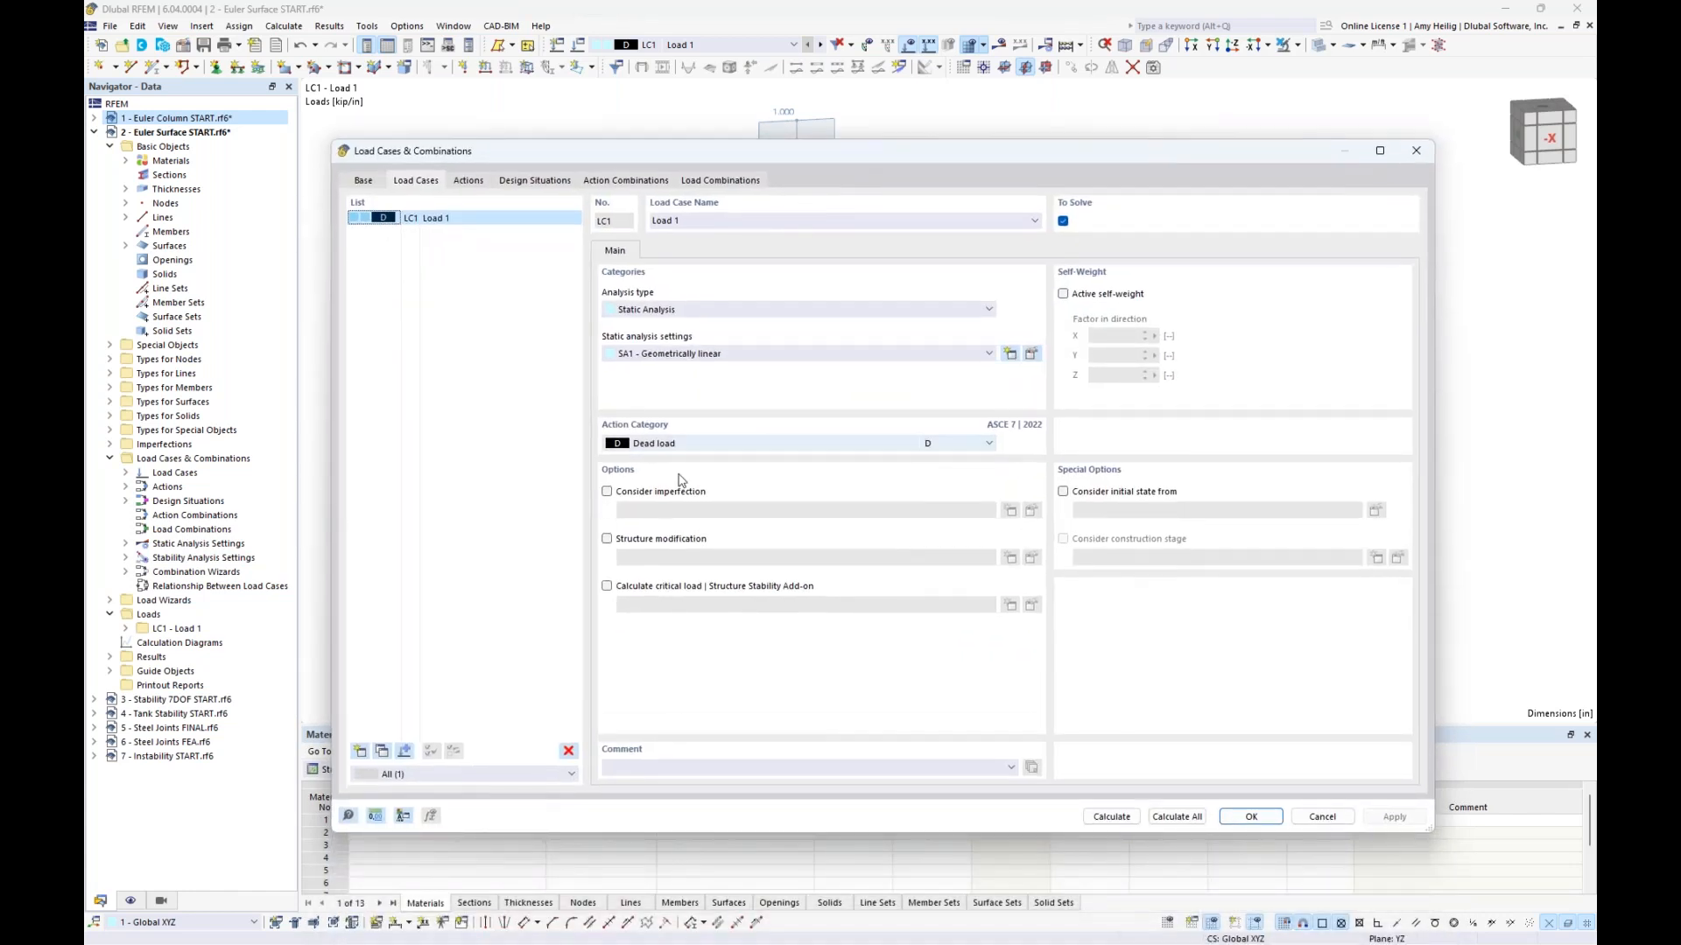
left_click(609, 587)
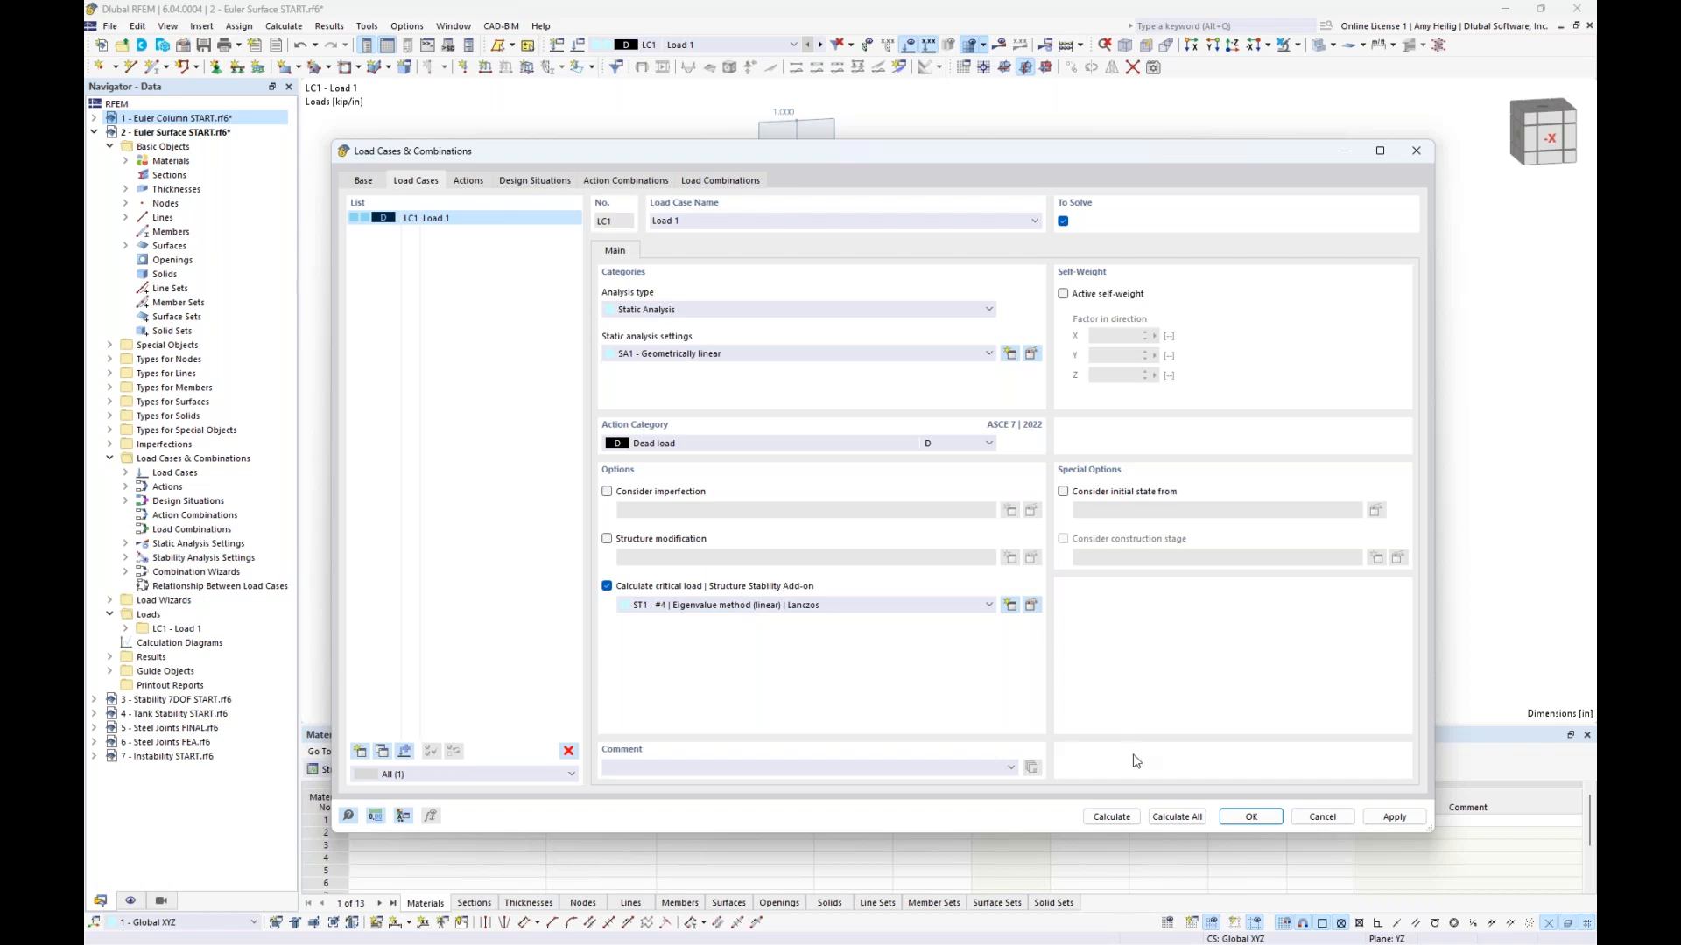
Step: Calculate LC1 of the Euler surface model and show its Stability Analysis results
left_click(1112, 817)
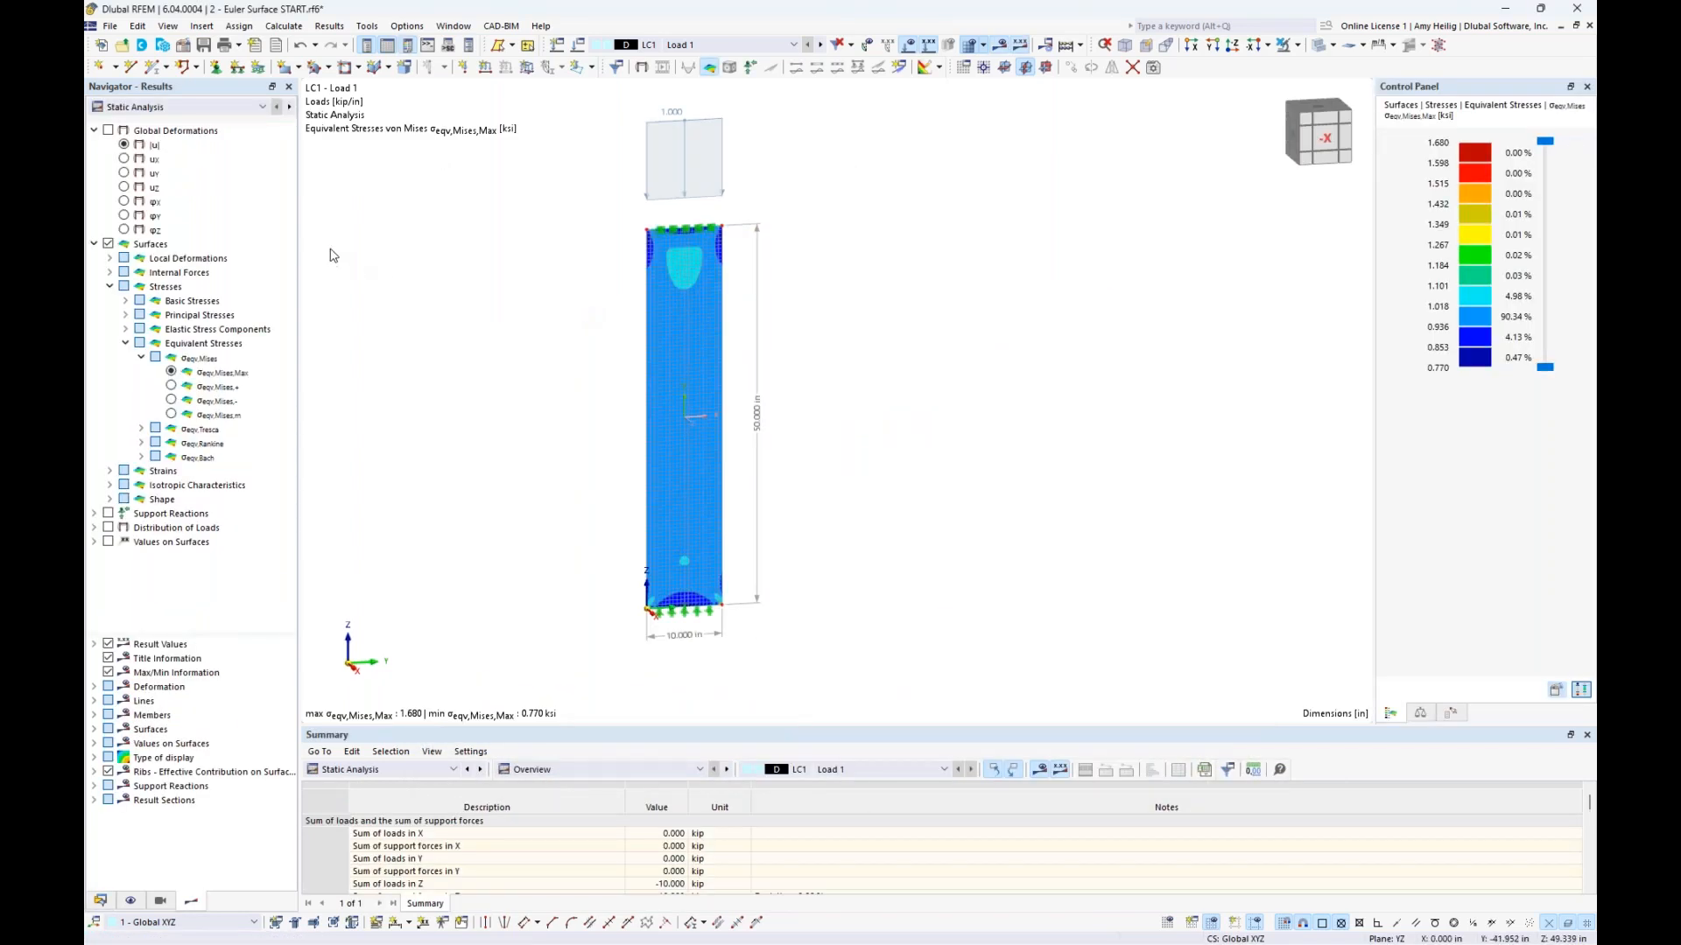
left_click(238, 110)
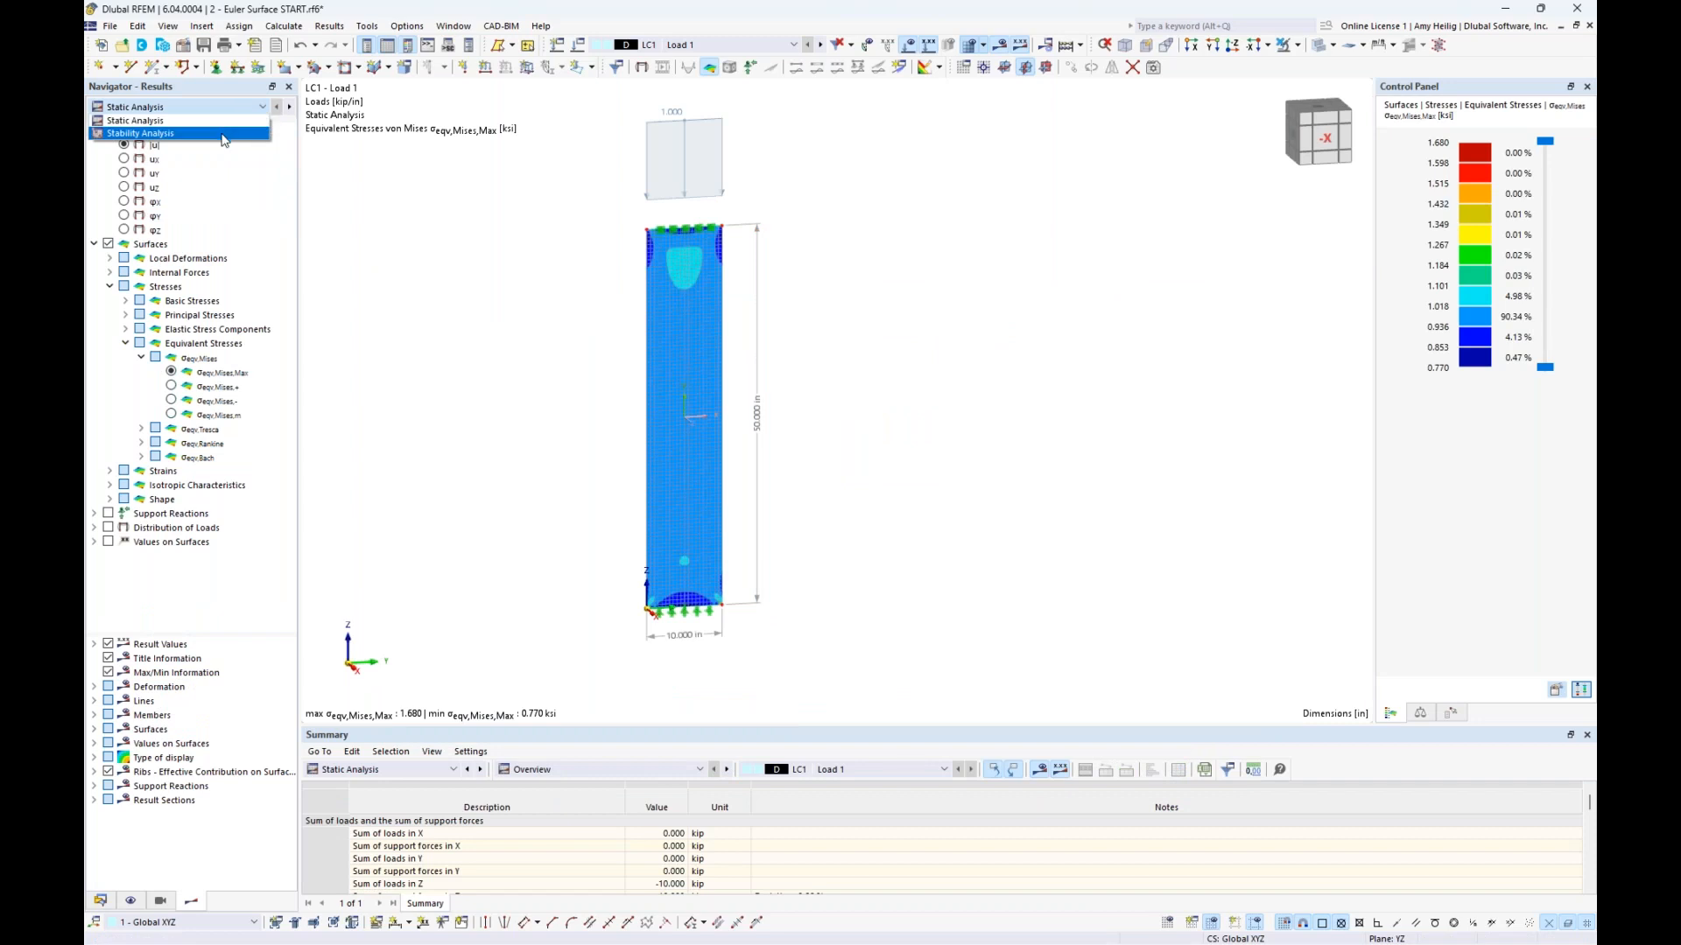
left_click(222, 134)
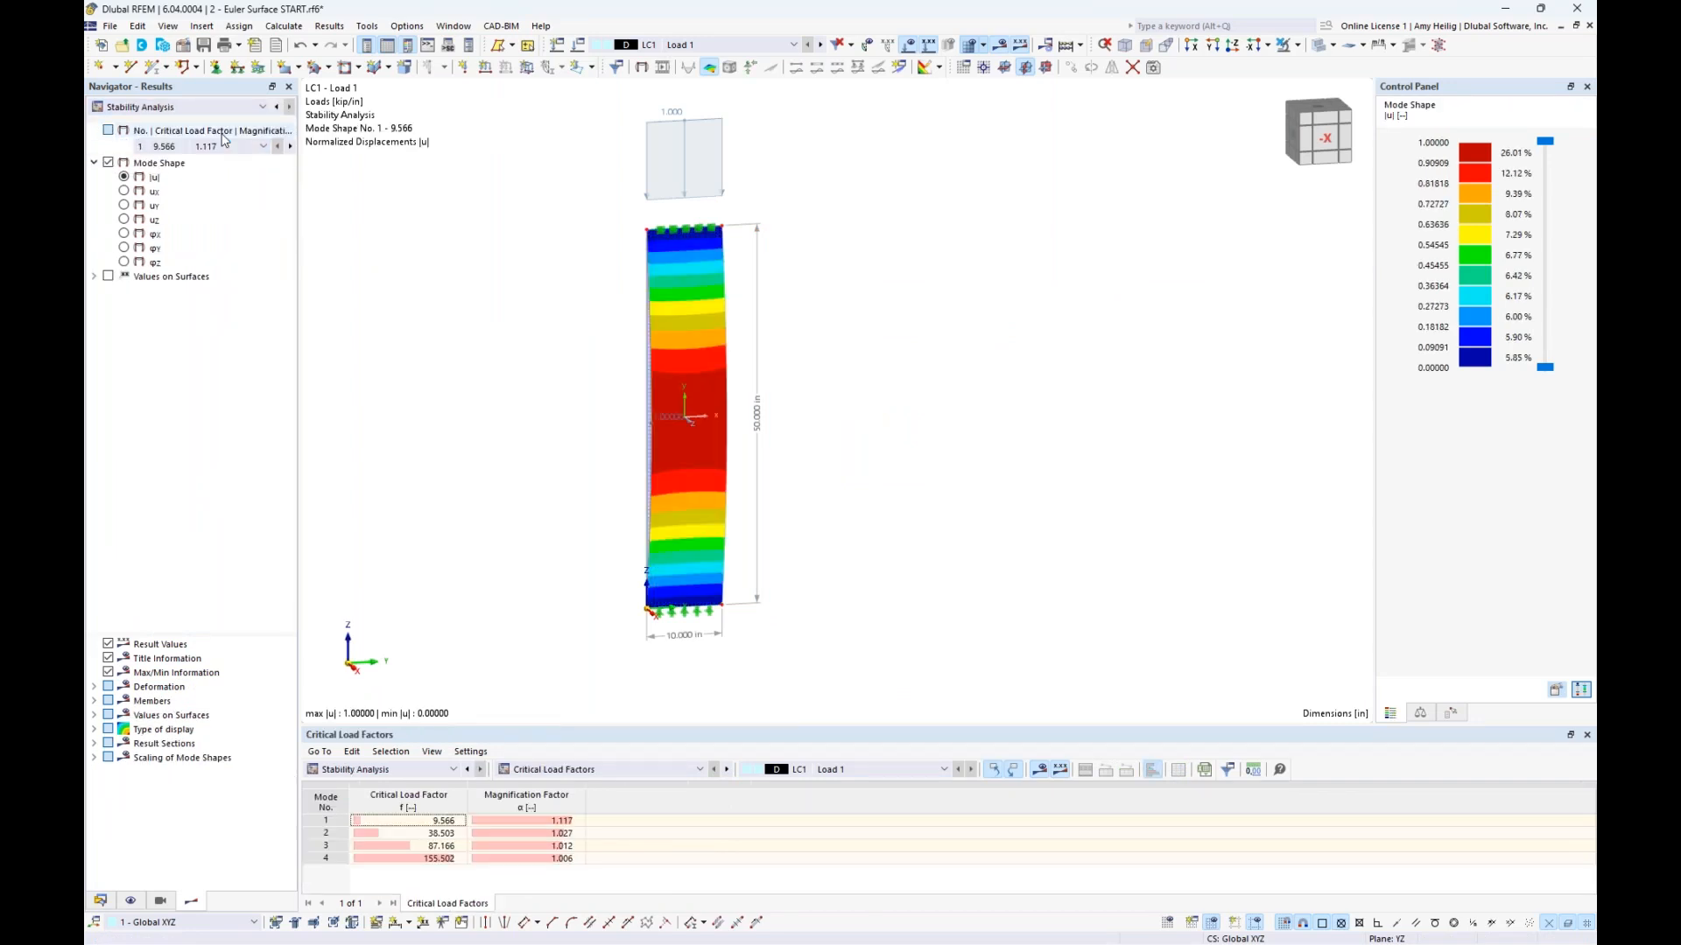
Step: Enlarge the critical load factors table and examine the plate's buckling shapes for modes 1 to 4
left_click_drag(521, 725, 528, 659)
left_click(440, 755)
middle_click_drag(875, 464, 832, 477, "ctrl")
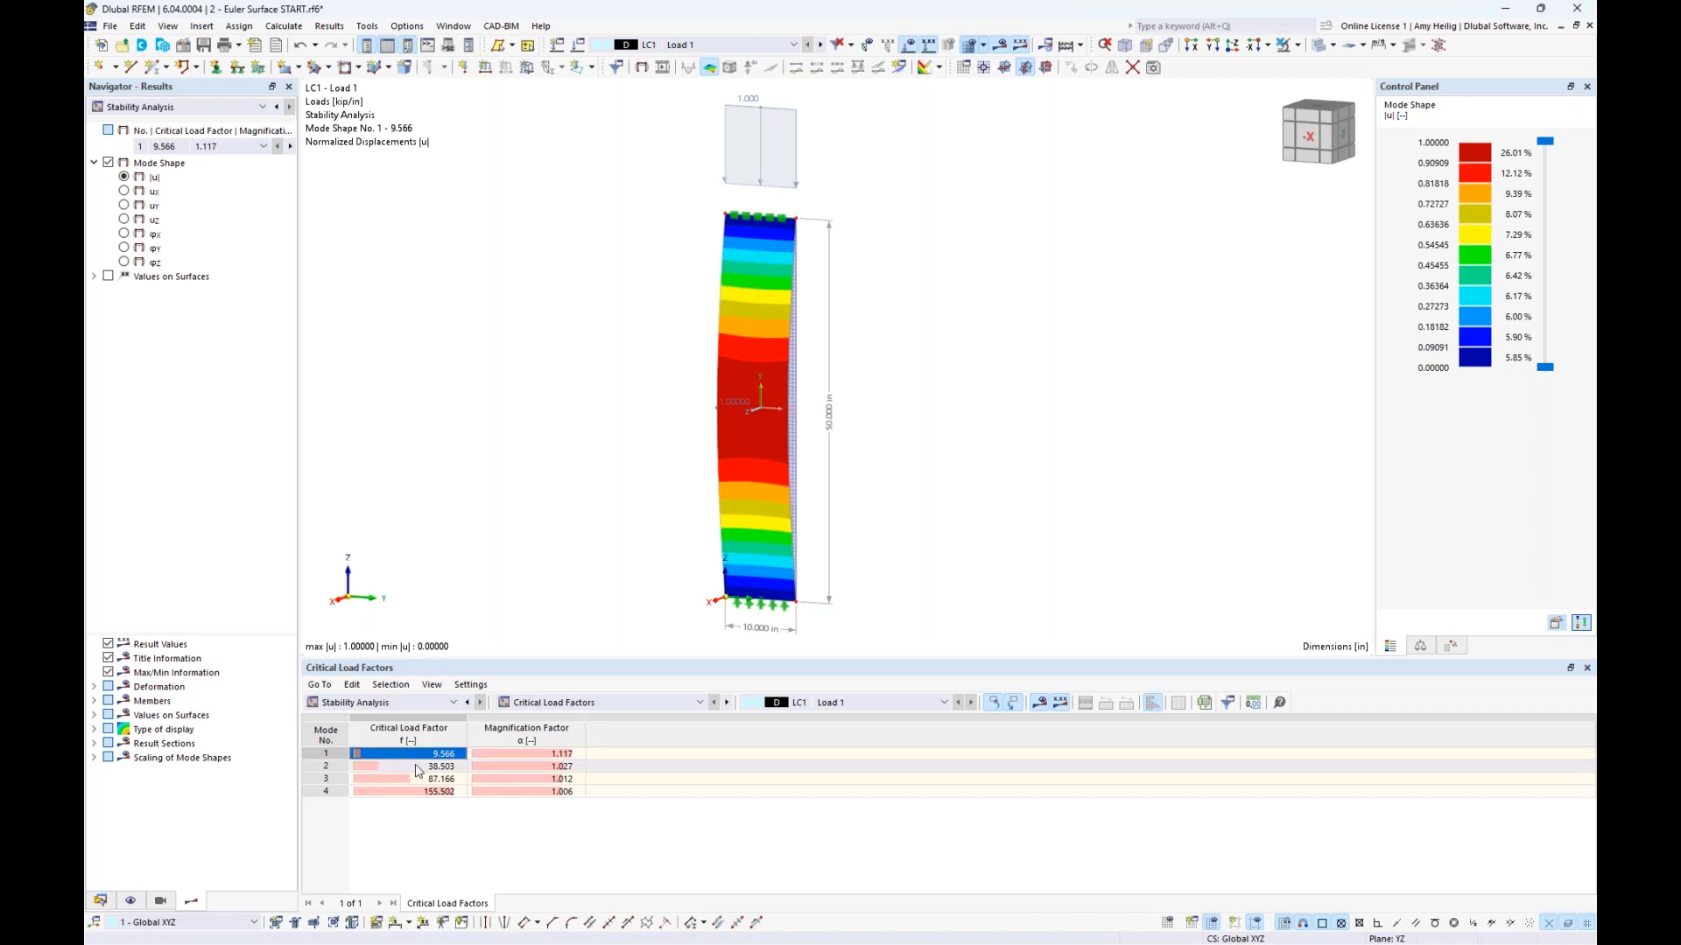
left_click(418, 770)
middle_click_drag(832, 411, 737, 413, "ctrl")
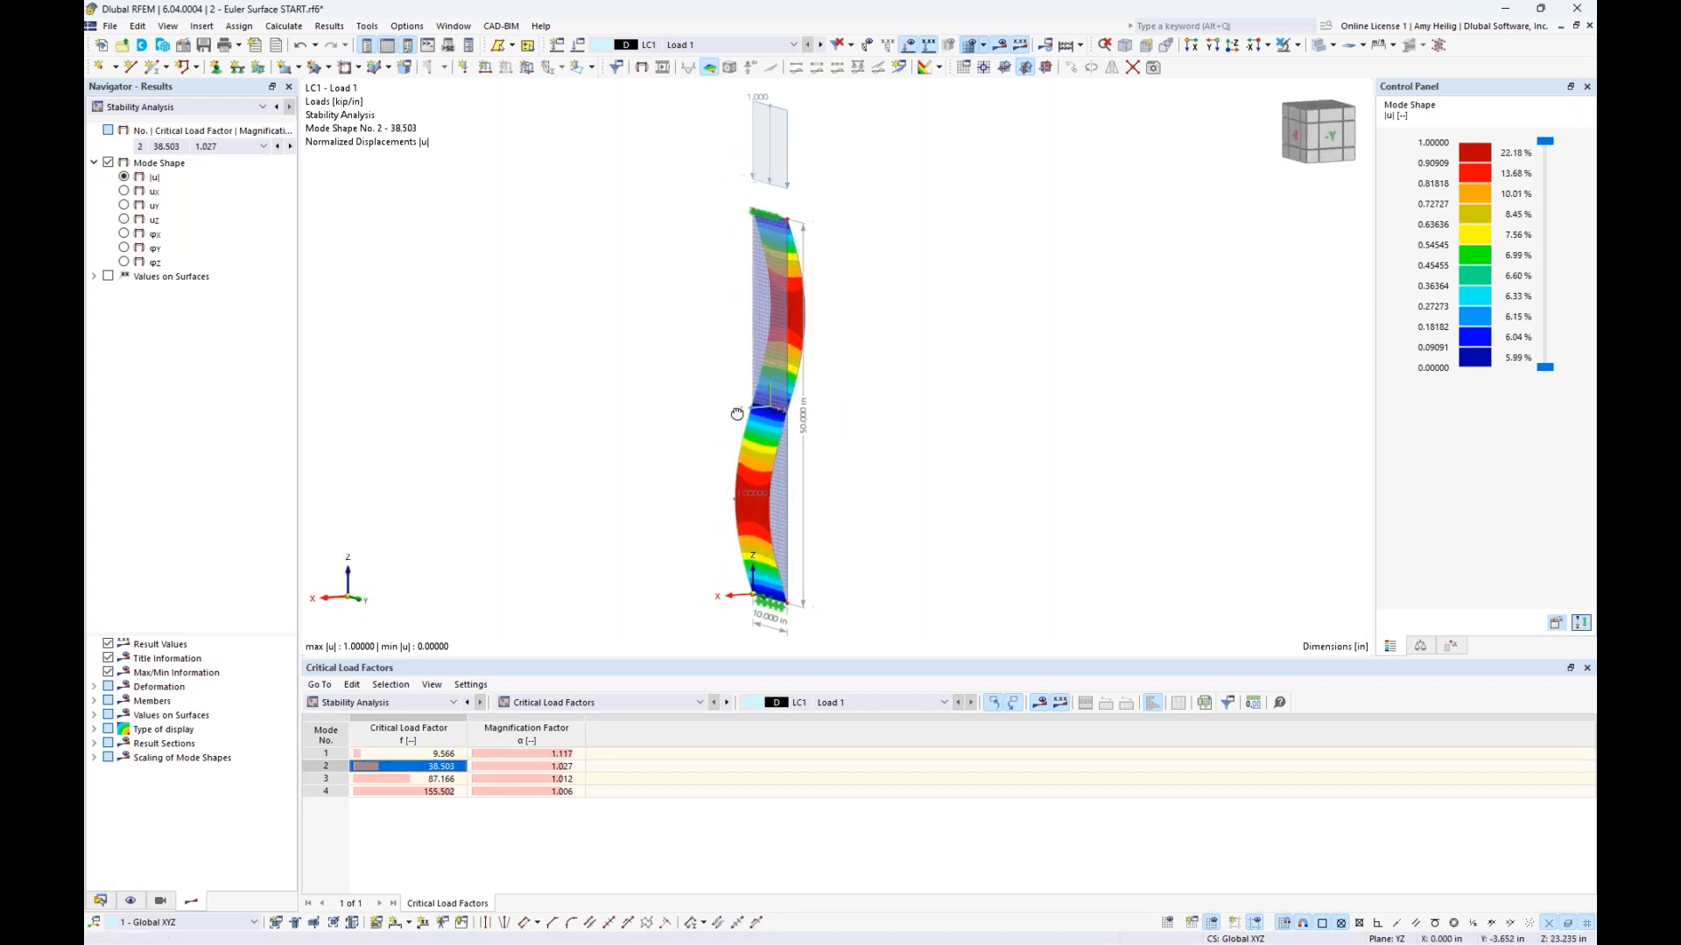
left_click(434, 779)
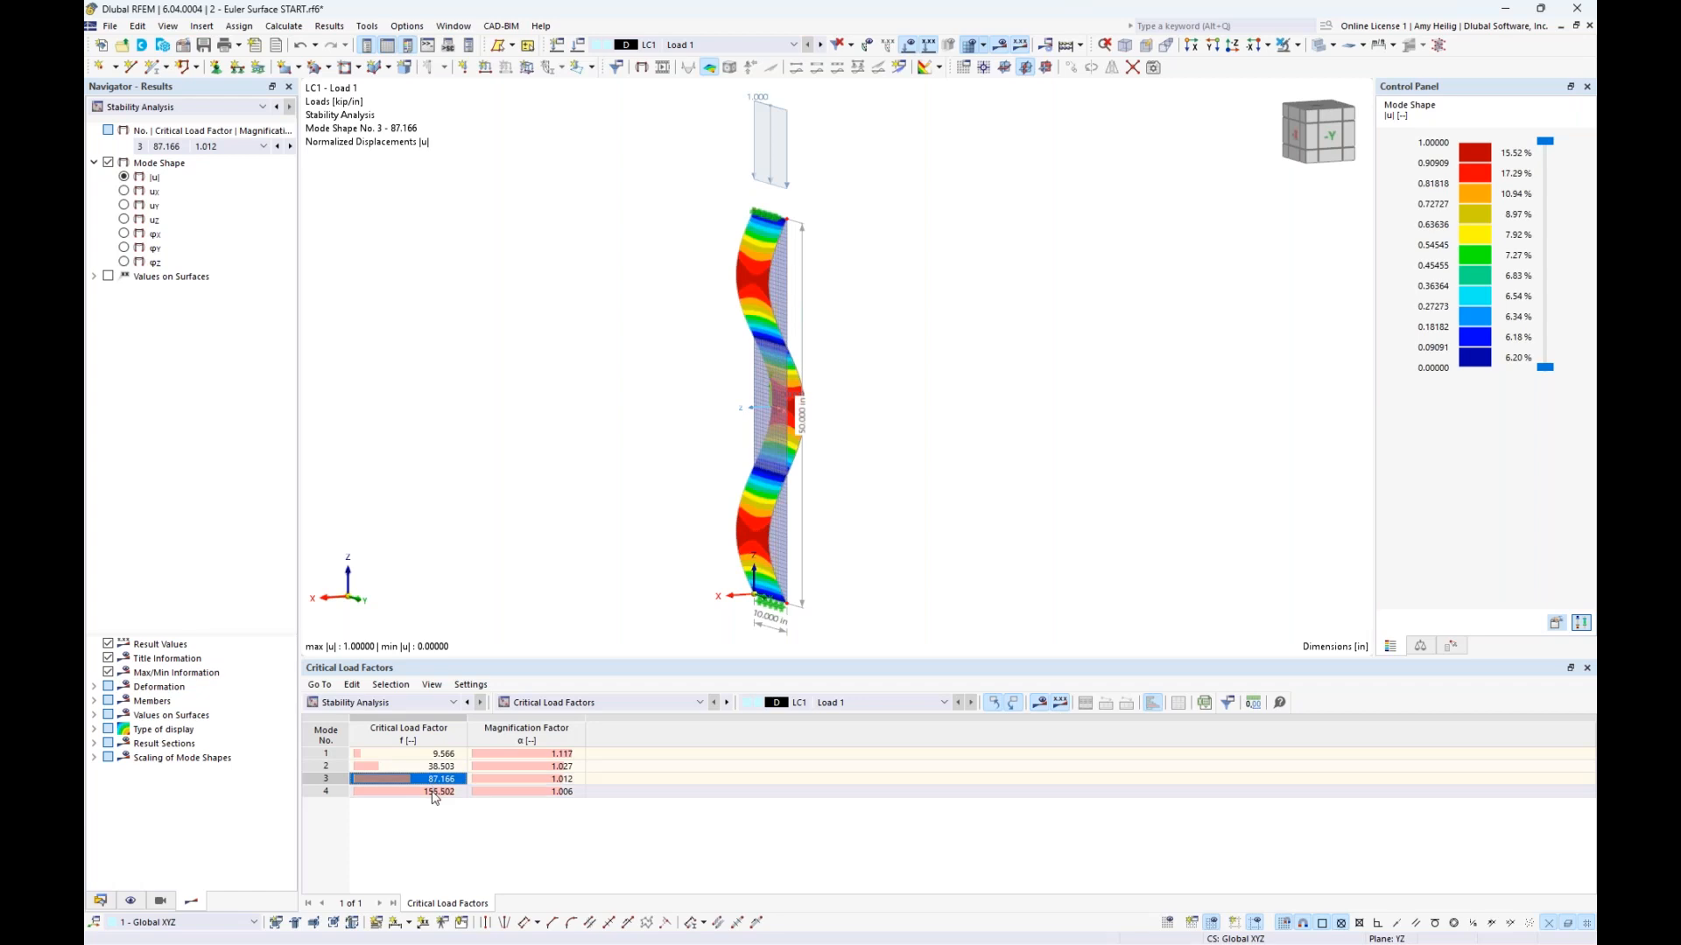
left_click(434, 792)
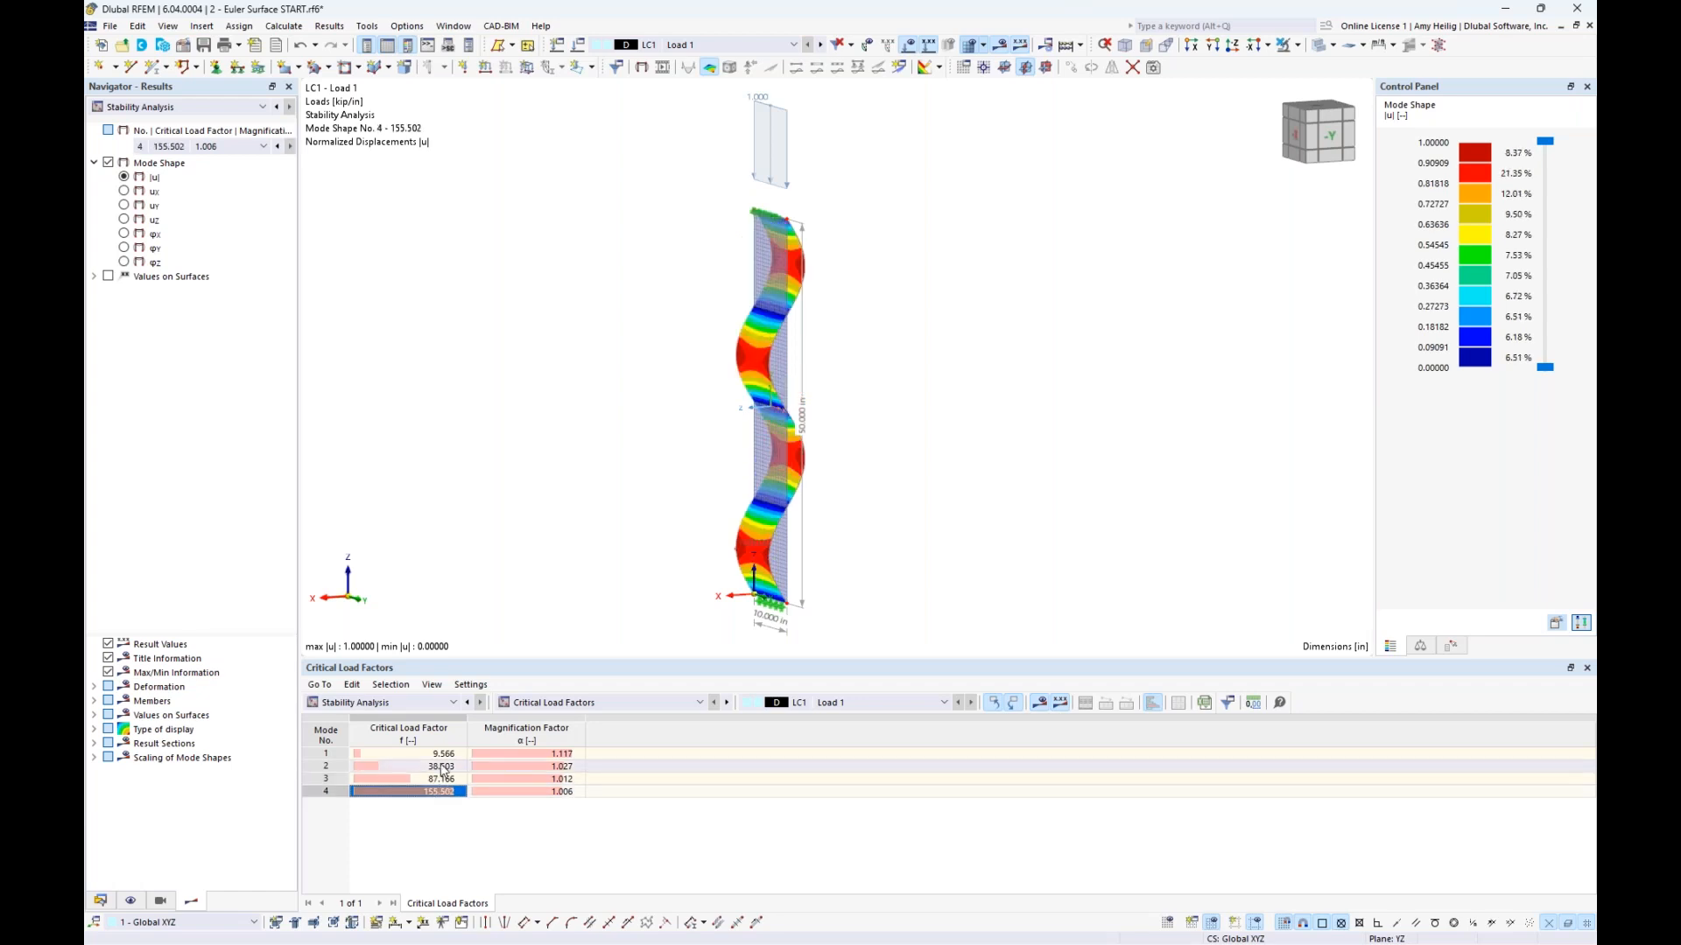
Step: Return to the plate's mode shape 1 and inspect the line load applied at its upper edge
left_click(443, 755)
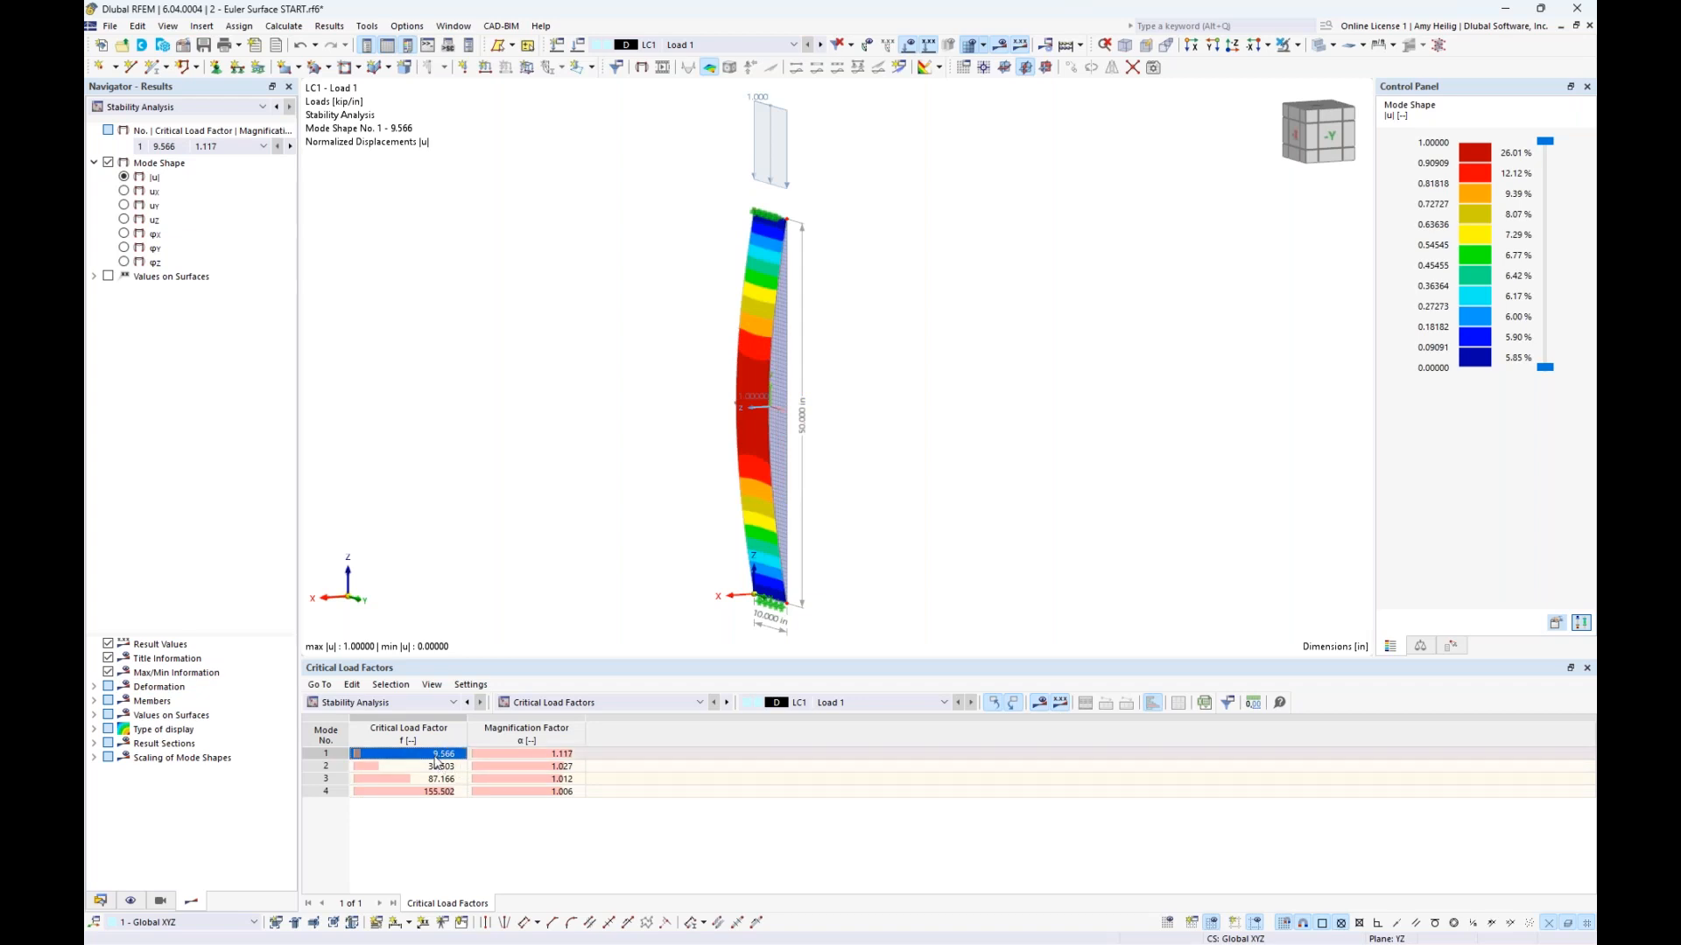
middle_click_drag(593, 304, 632, 328)
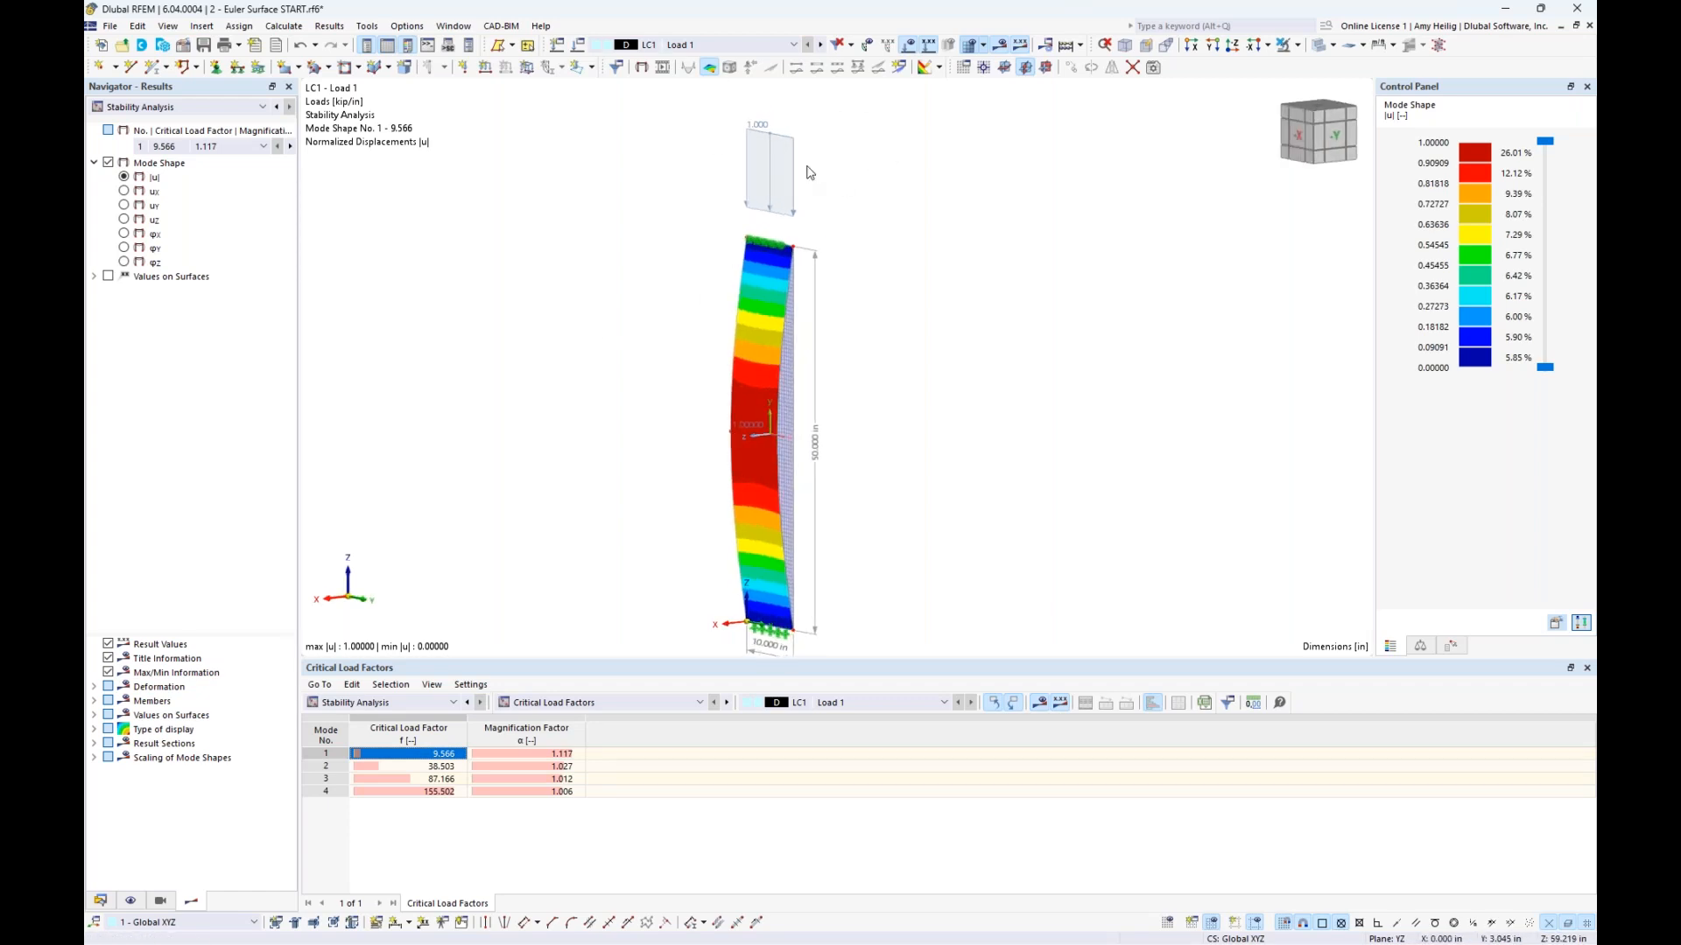
mouse_move(770, 158)
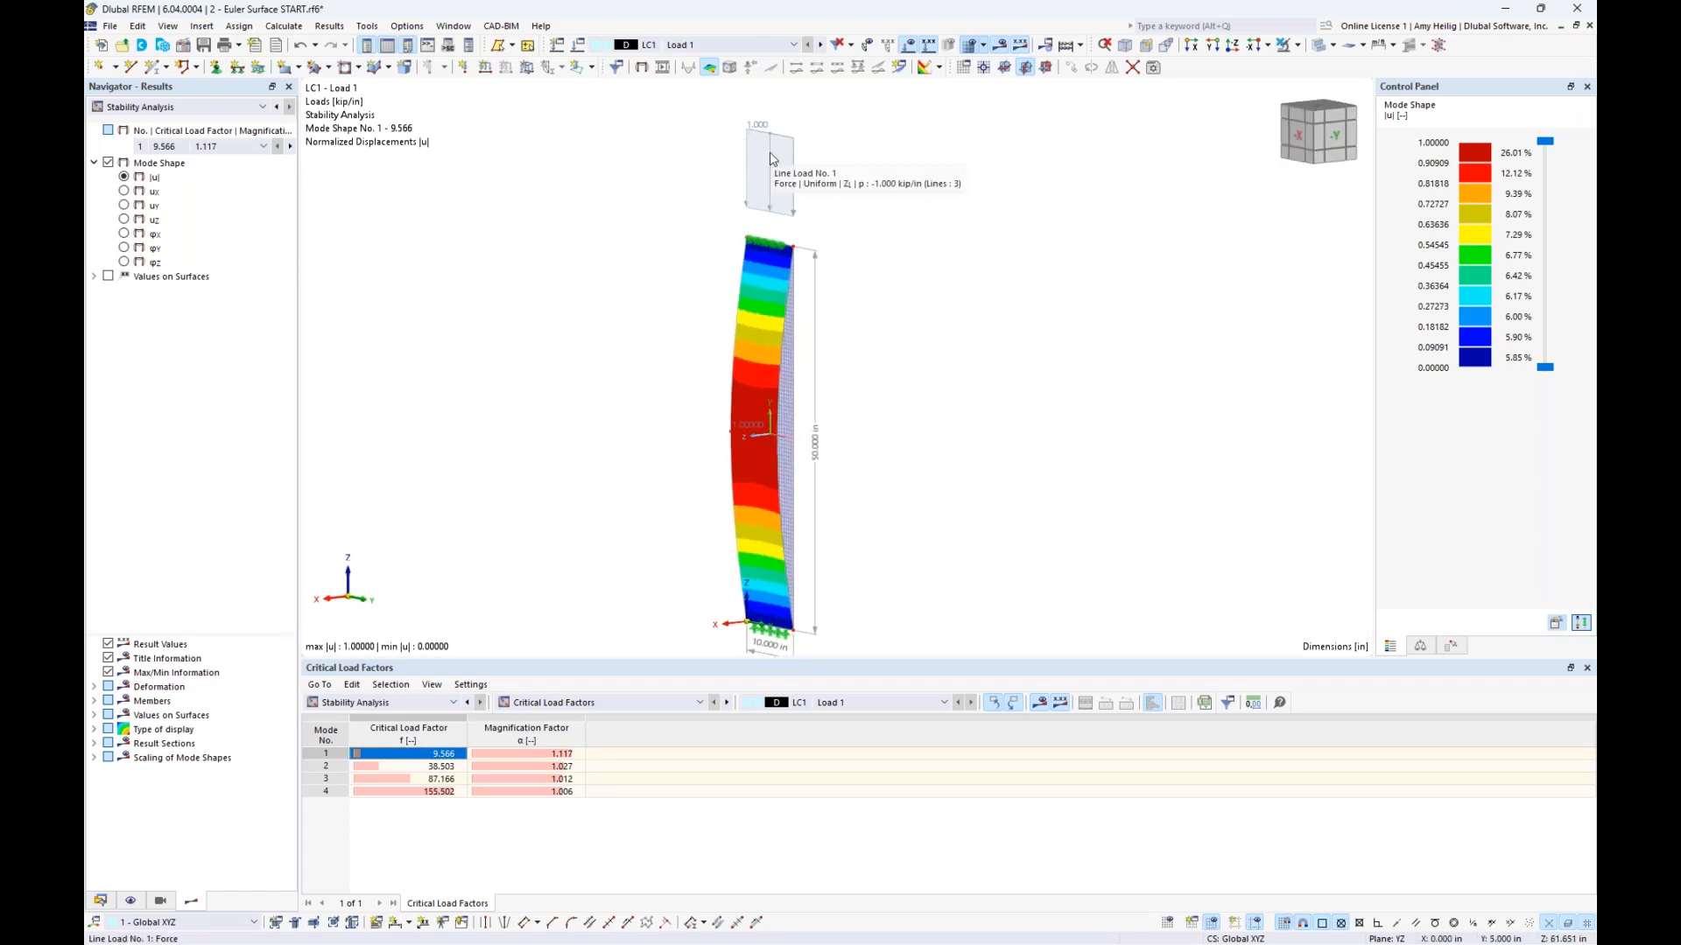
middle_click_drag(874, 405, 946, 419, "ctrl")
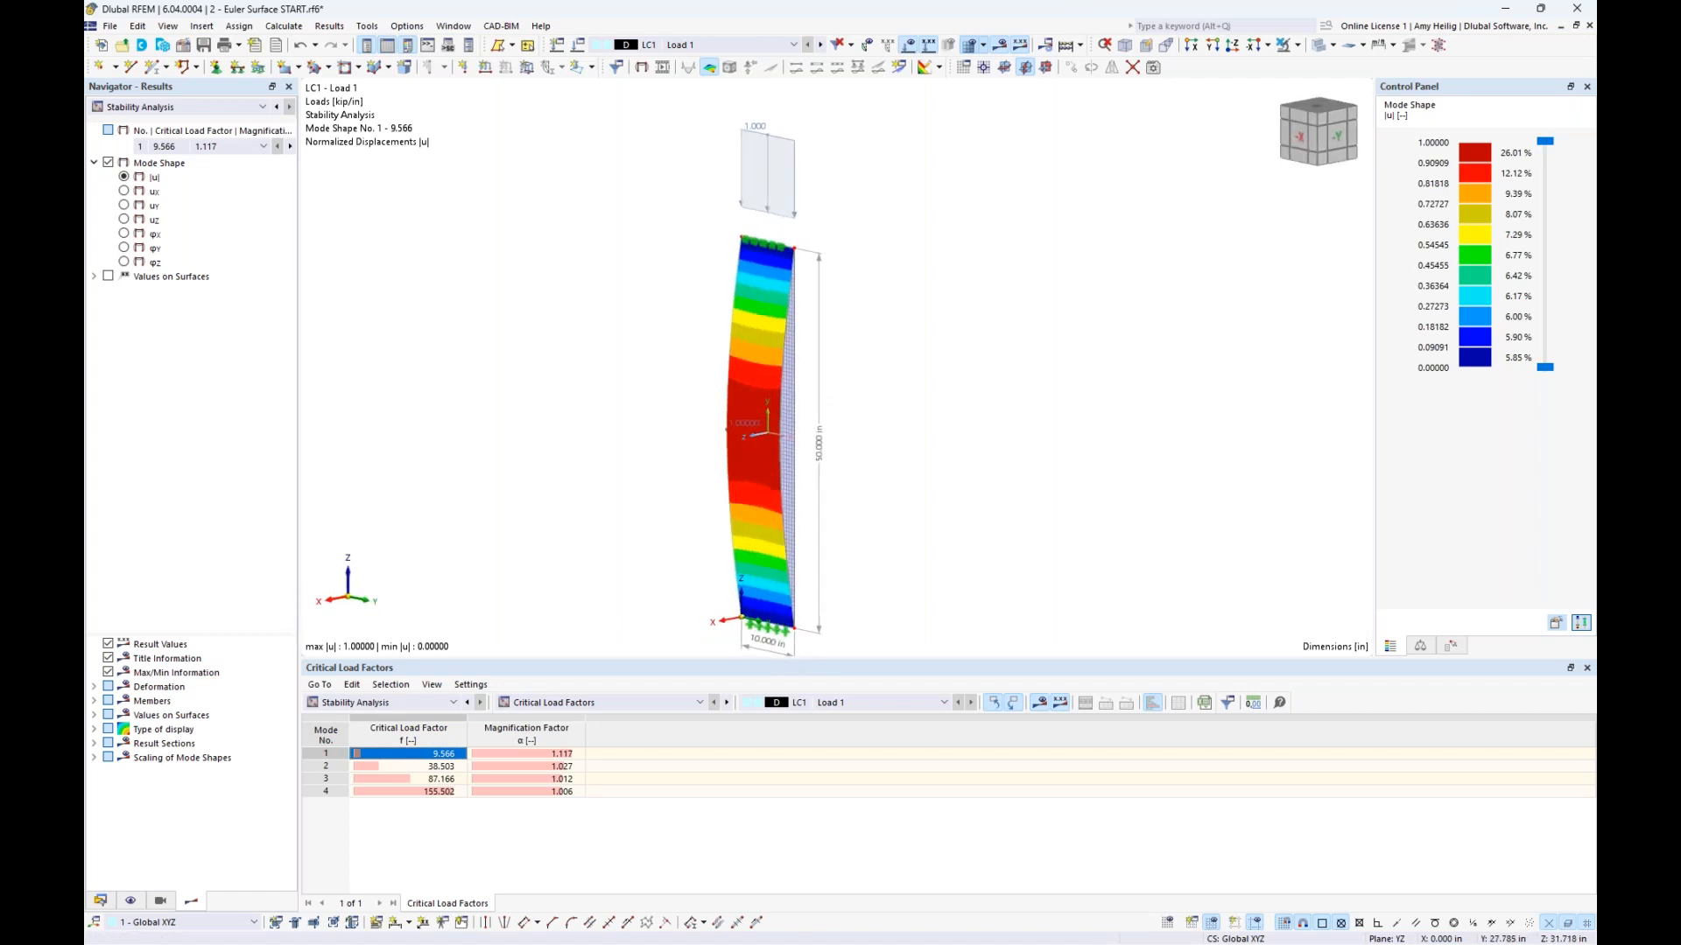
Step: Switch to the Euler Shell Example slide comparing the analytical and RFEM 6 critical loads
key("super+Tab")
left_click(888, 405)
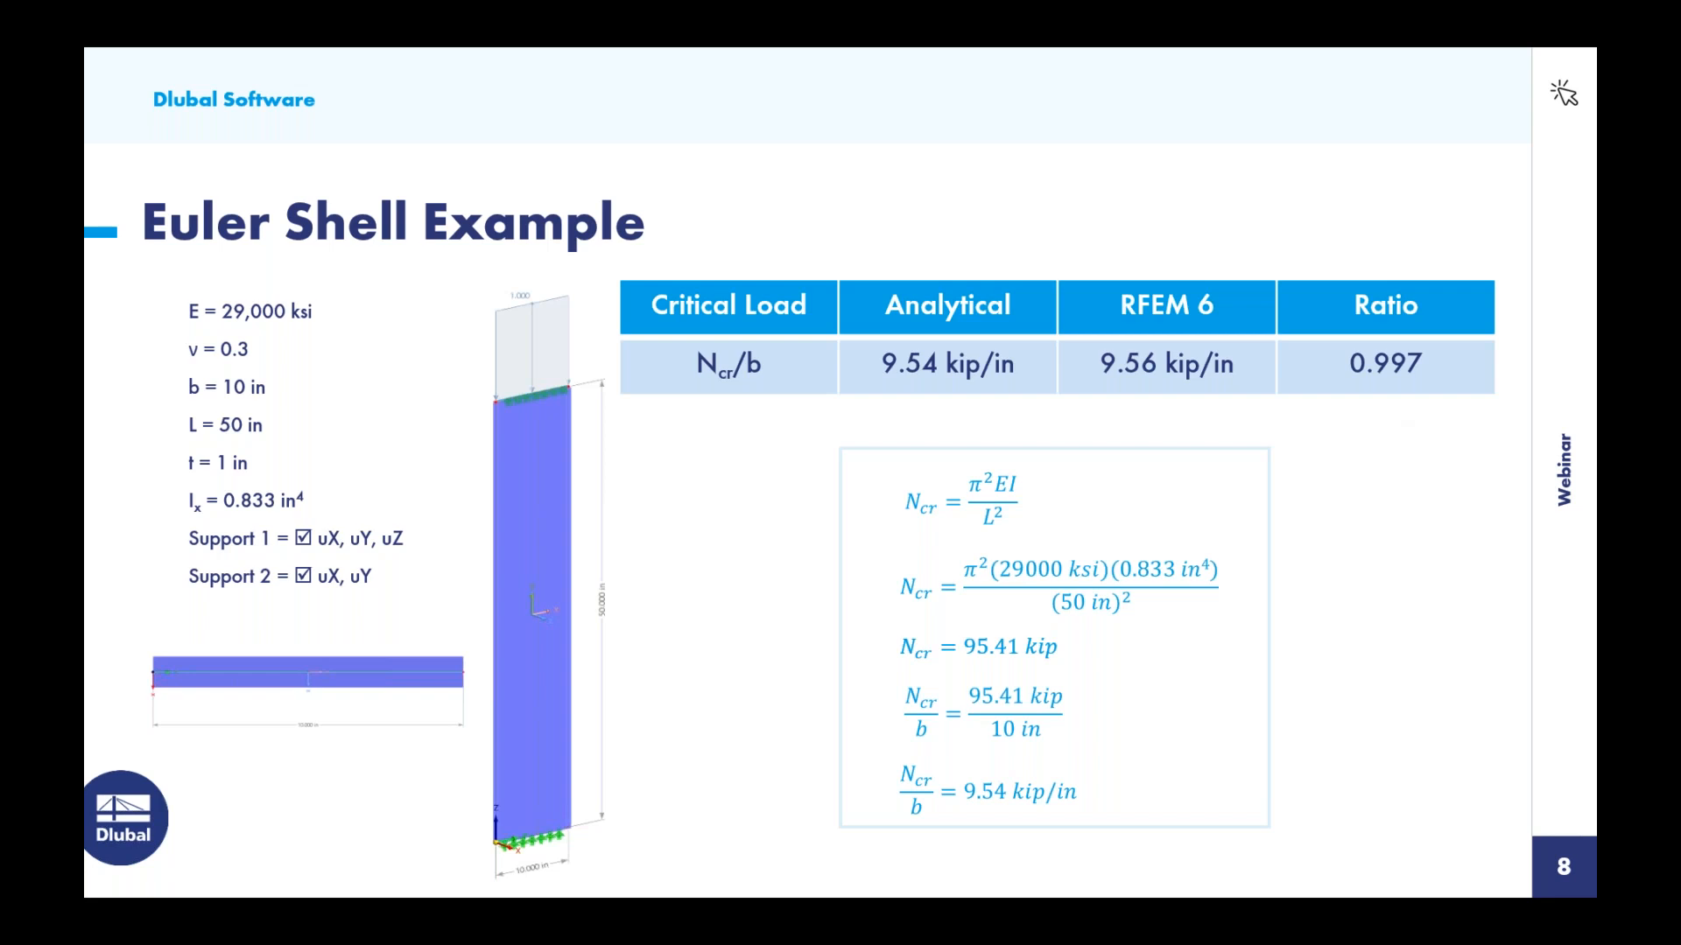
Step: Switch back to RFEM and bring up the 3 - Stability 7DOF START model
key("super+Tab")
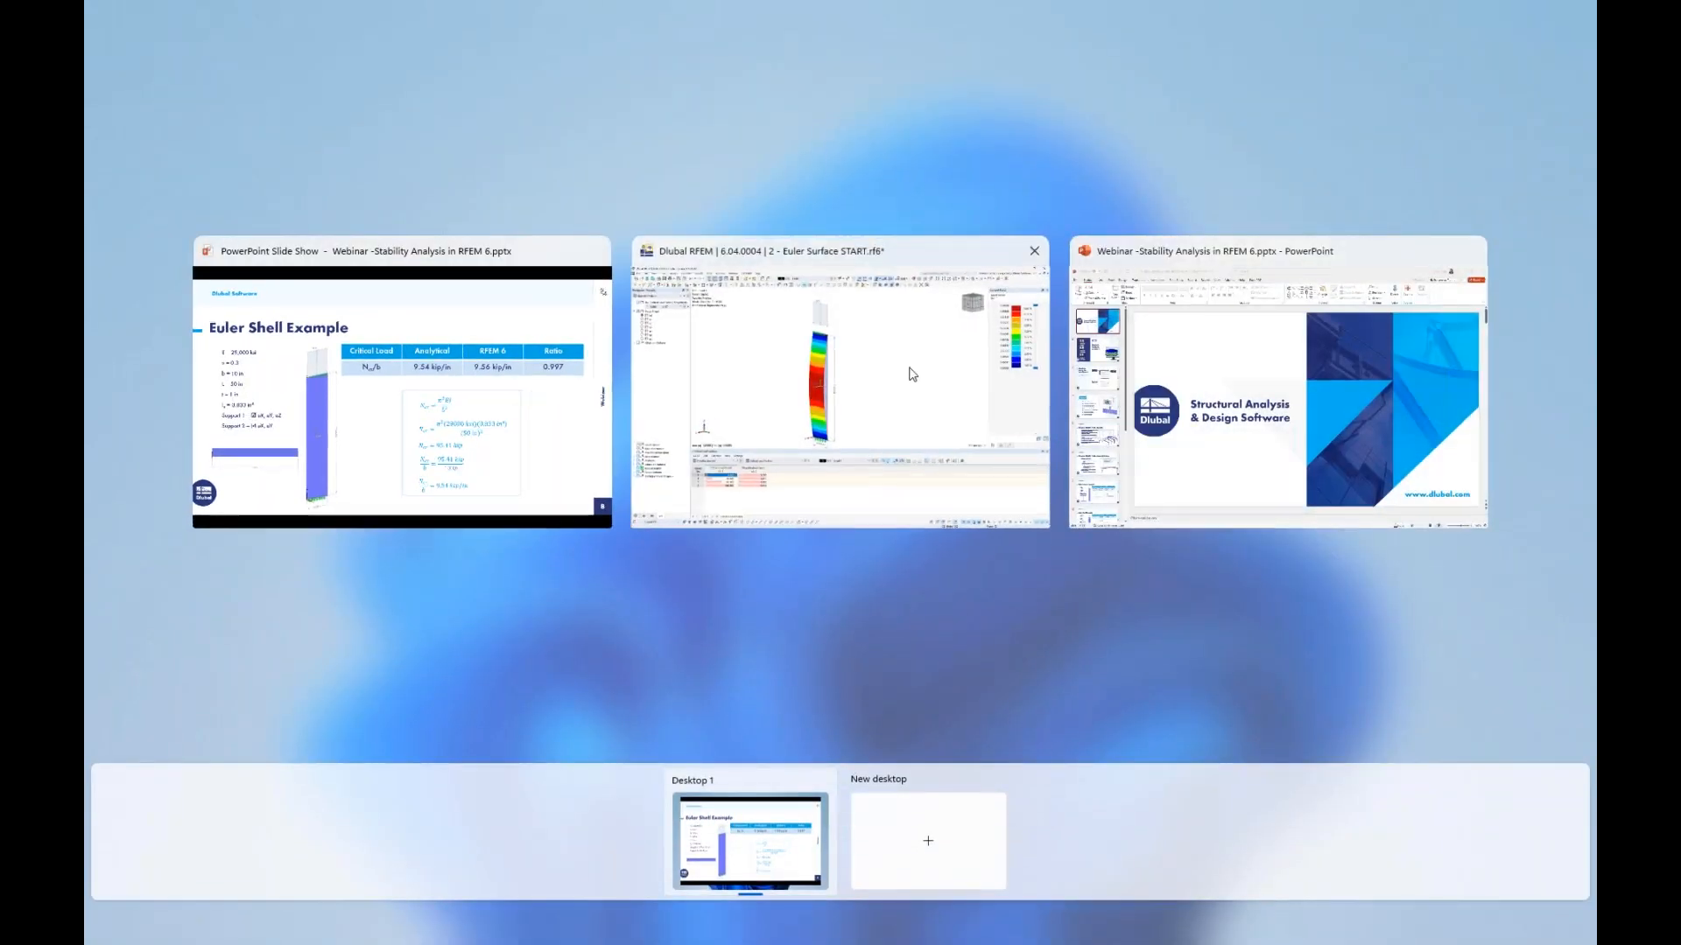
left_click(911, 373)
left_click(453, 25)
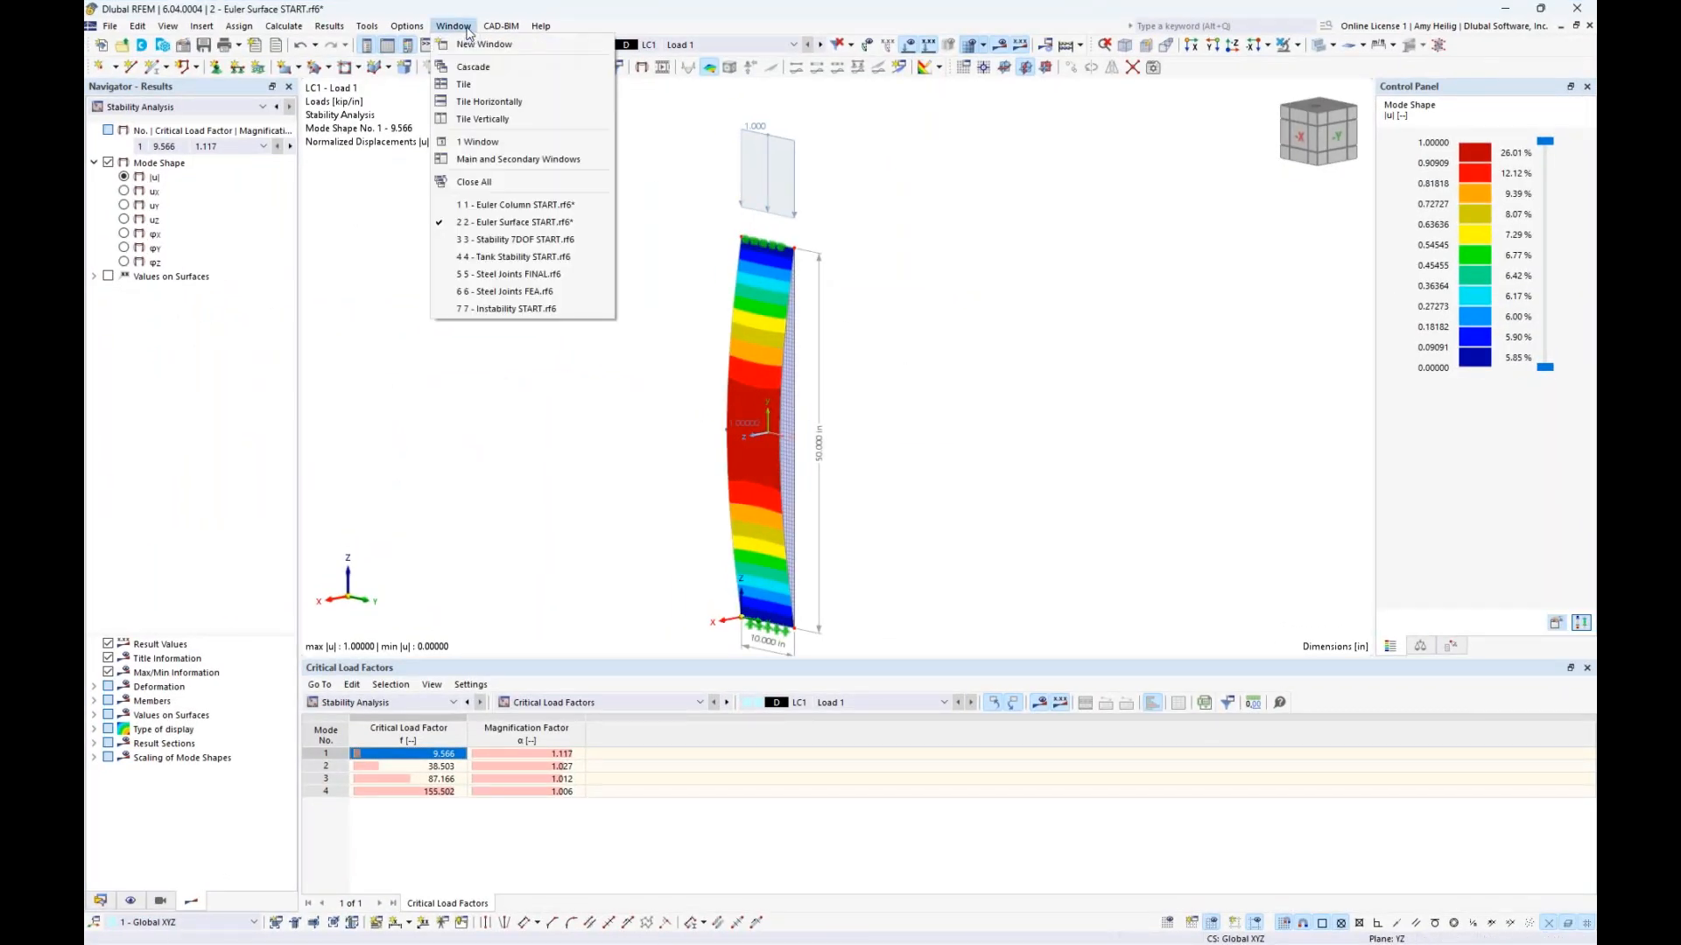
left_click(491, 239)
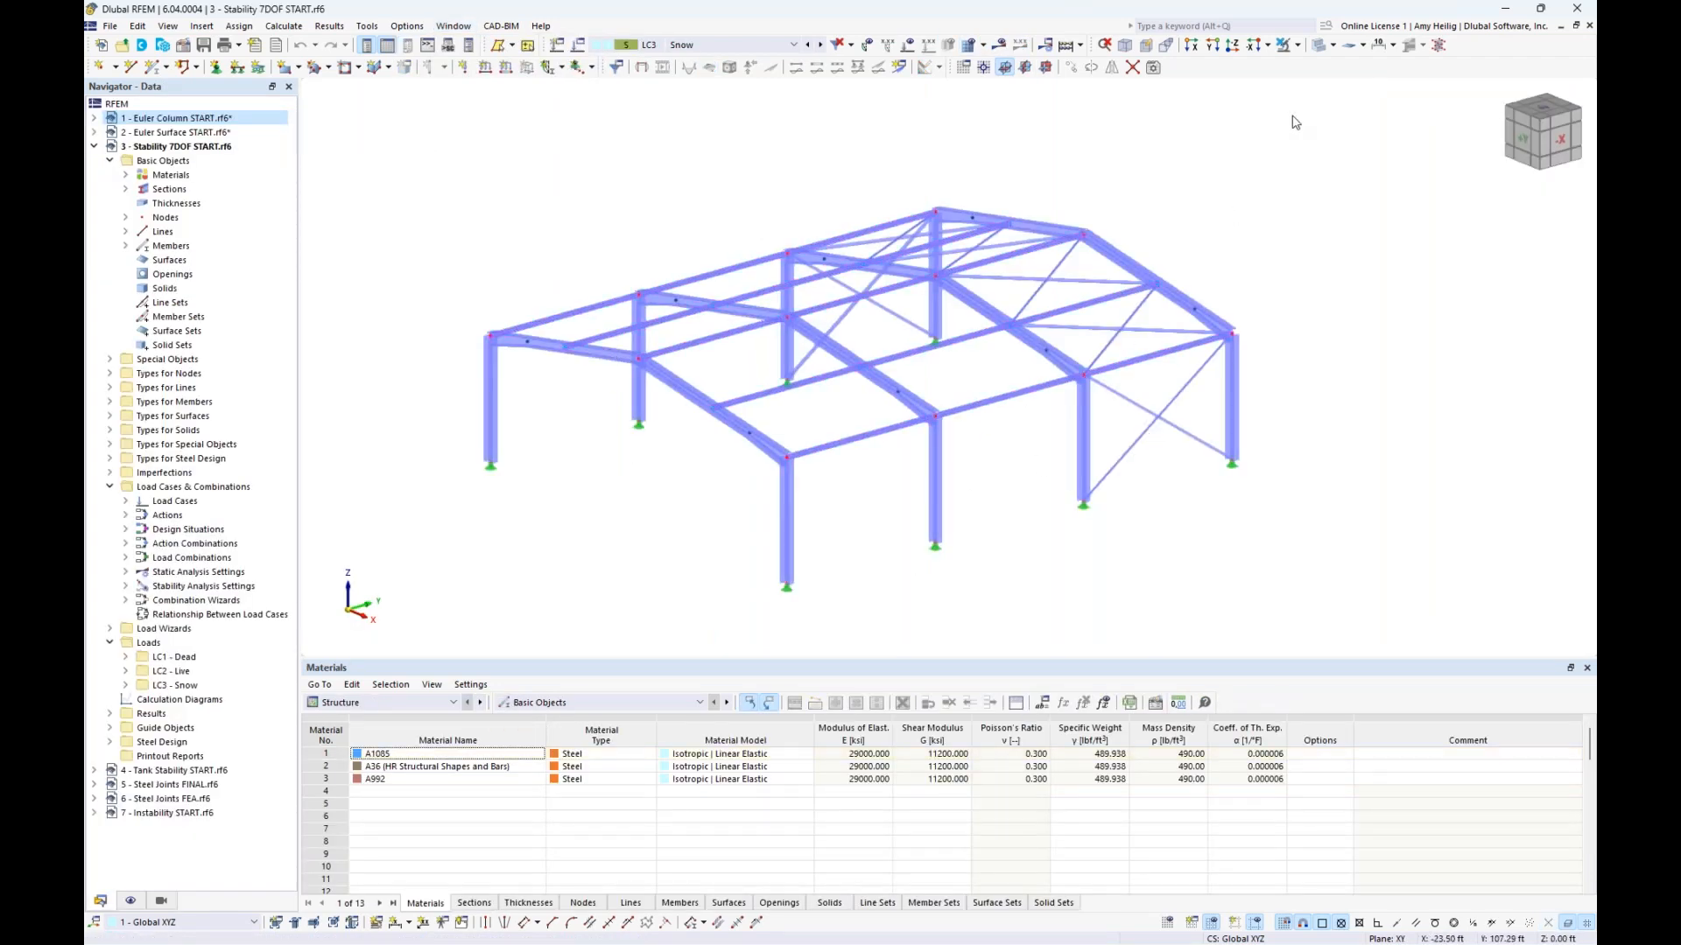
Step: View the steel hall frame as a line model to inspect its members and supports, then restore the rendered display
left_click(1320, 44)
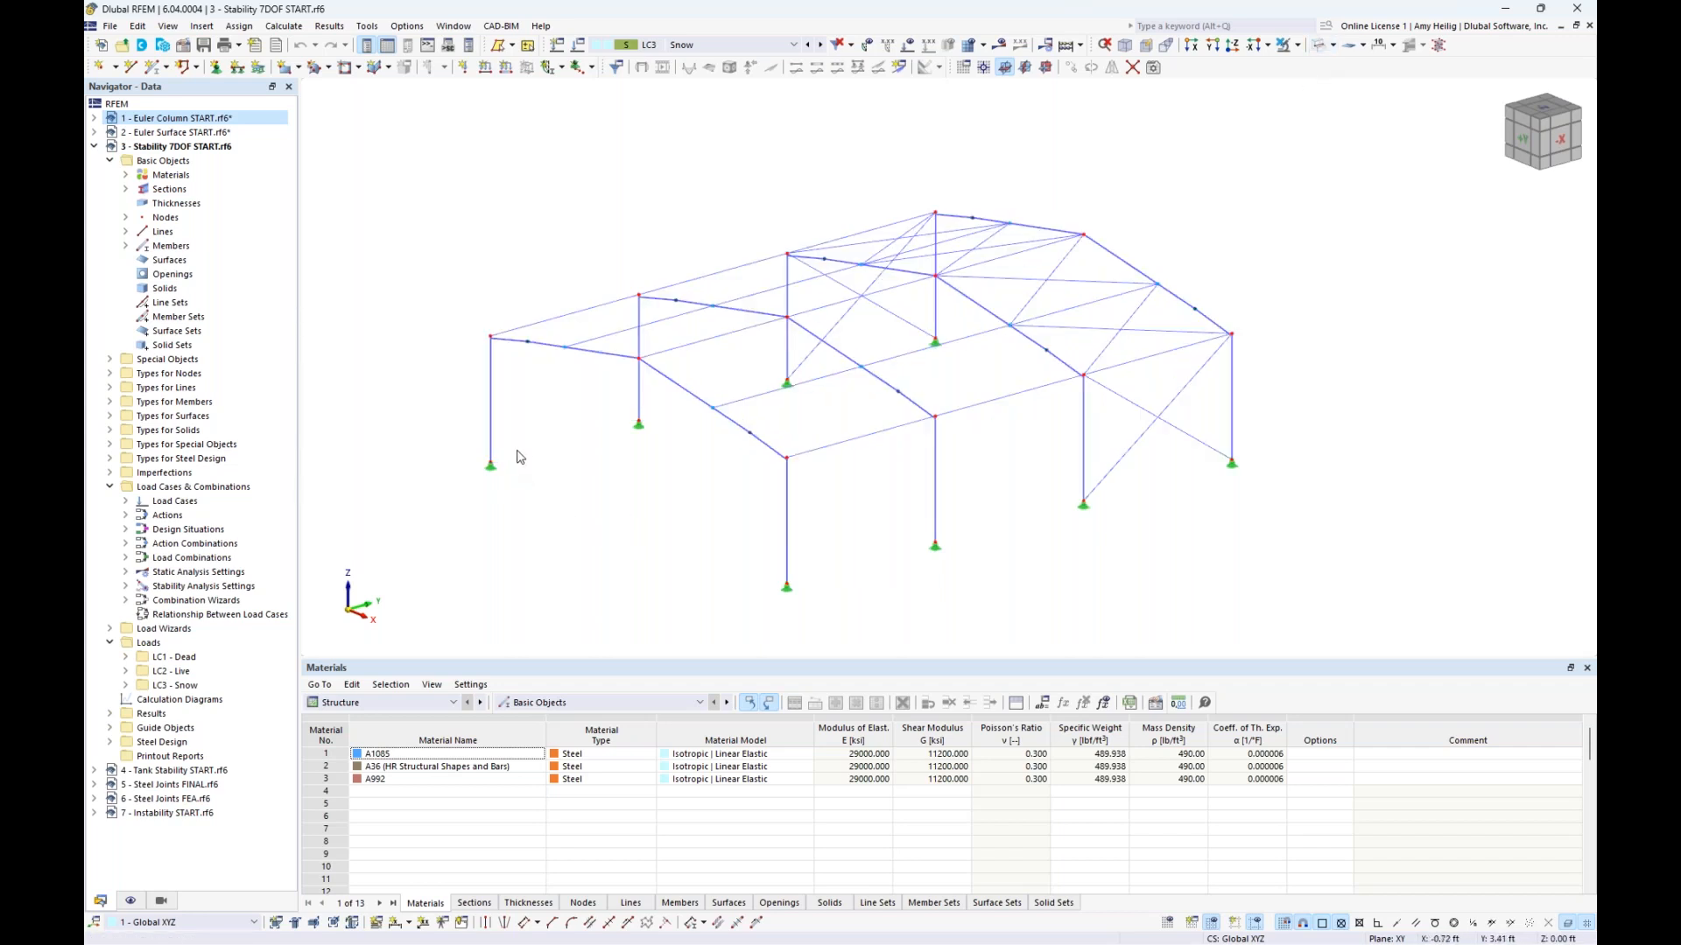
middle_click_drag(586, 490, 622, 477)
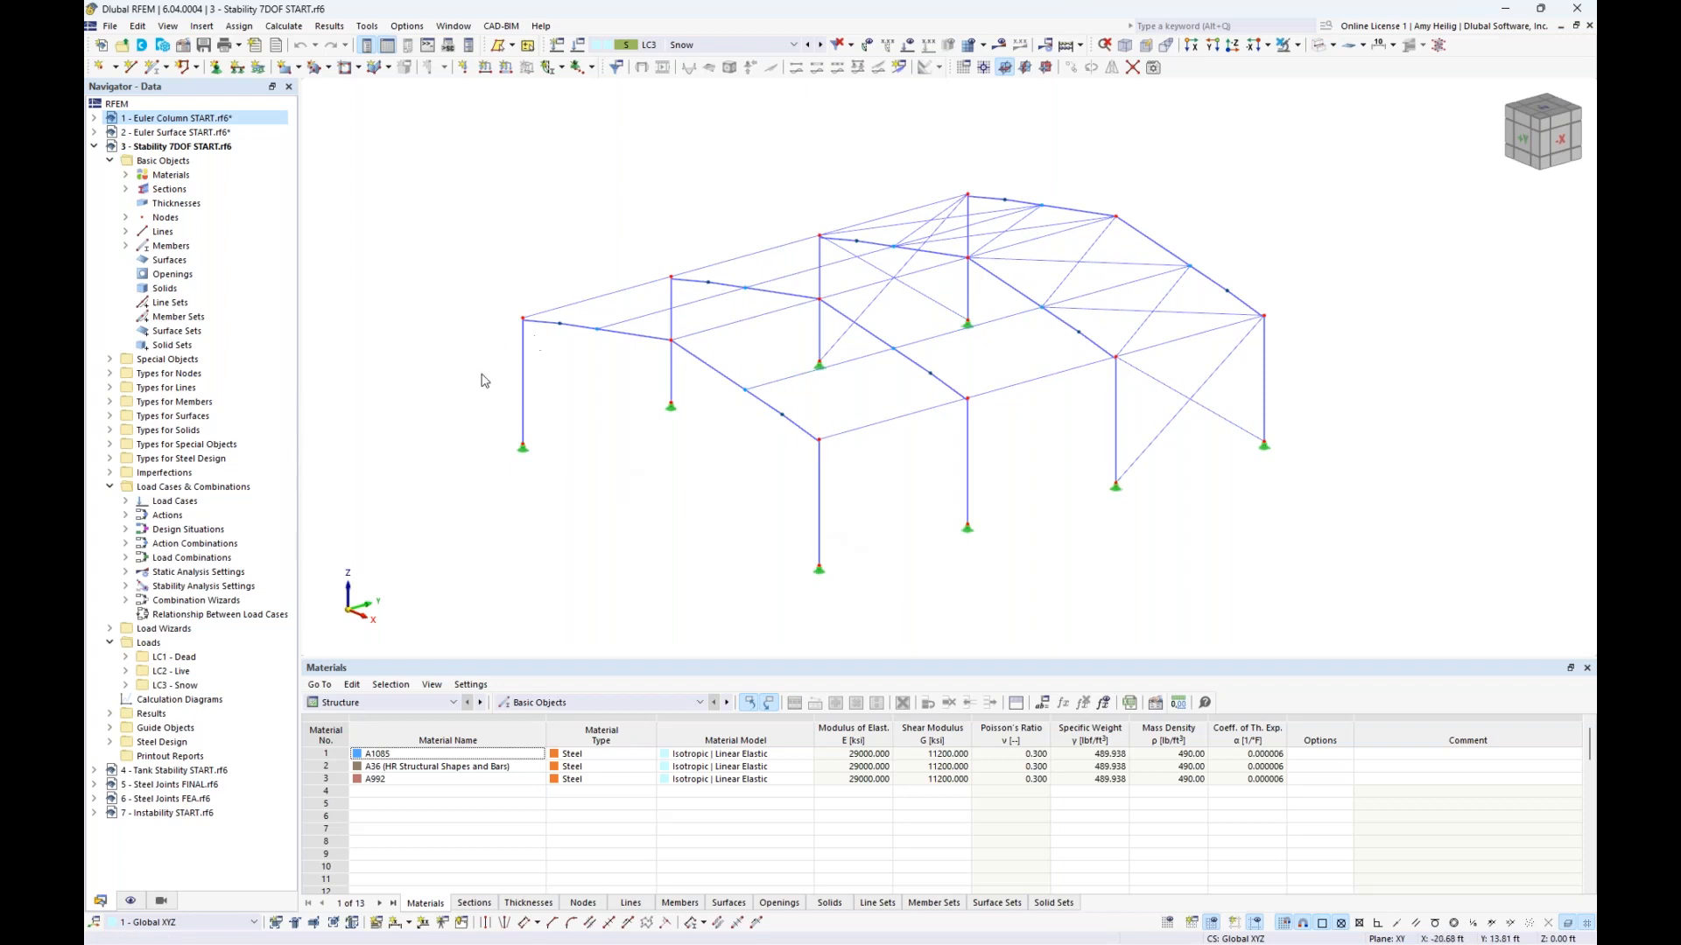
left_click(1320, 49)
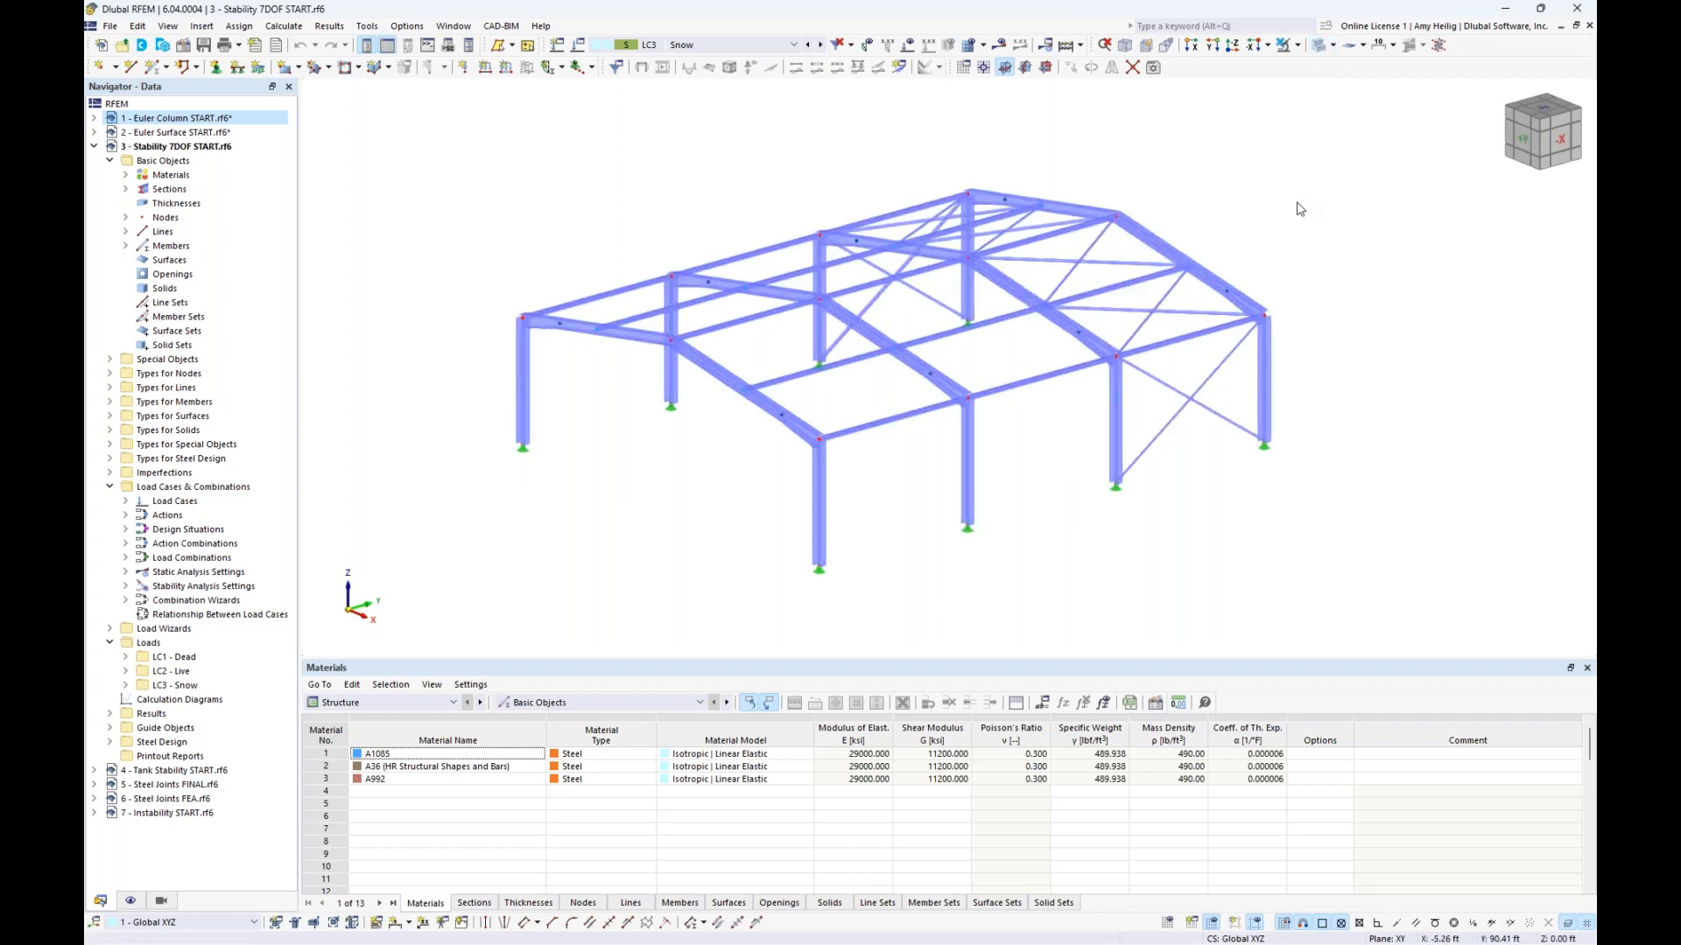
Step: Expand the sections and highlight the members using each of the four, inspecting the tapered frame corners up close
left_click(126, 190)
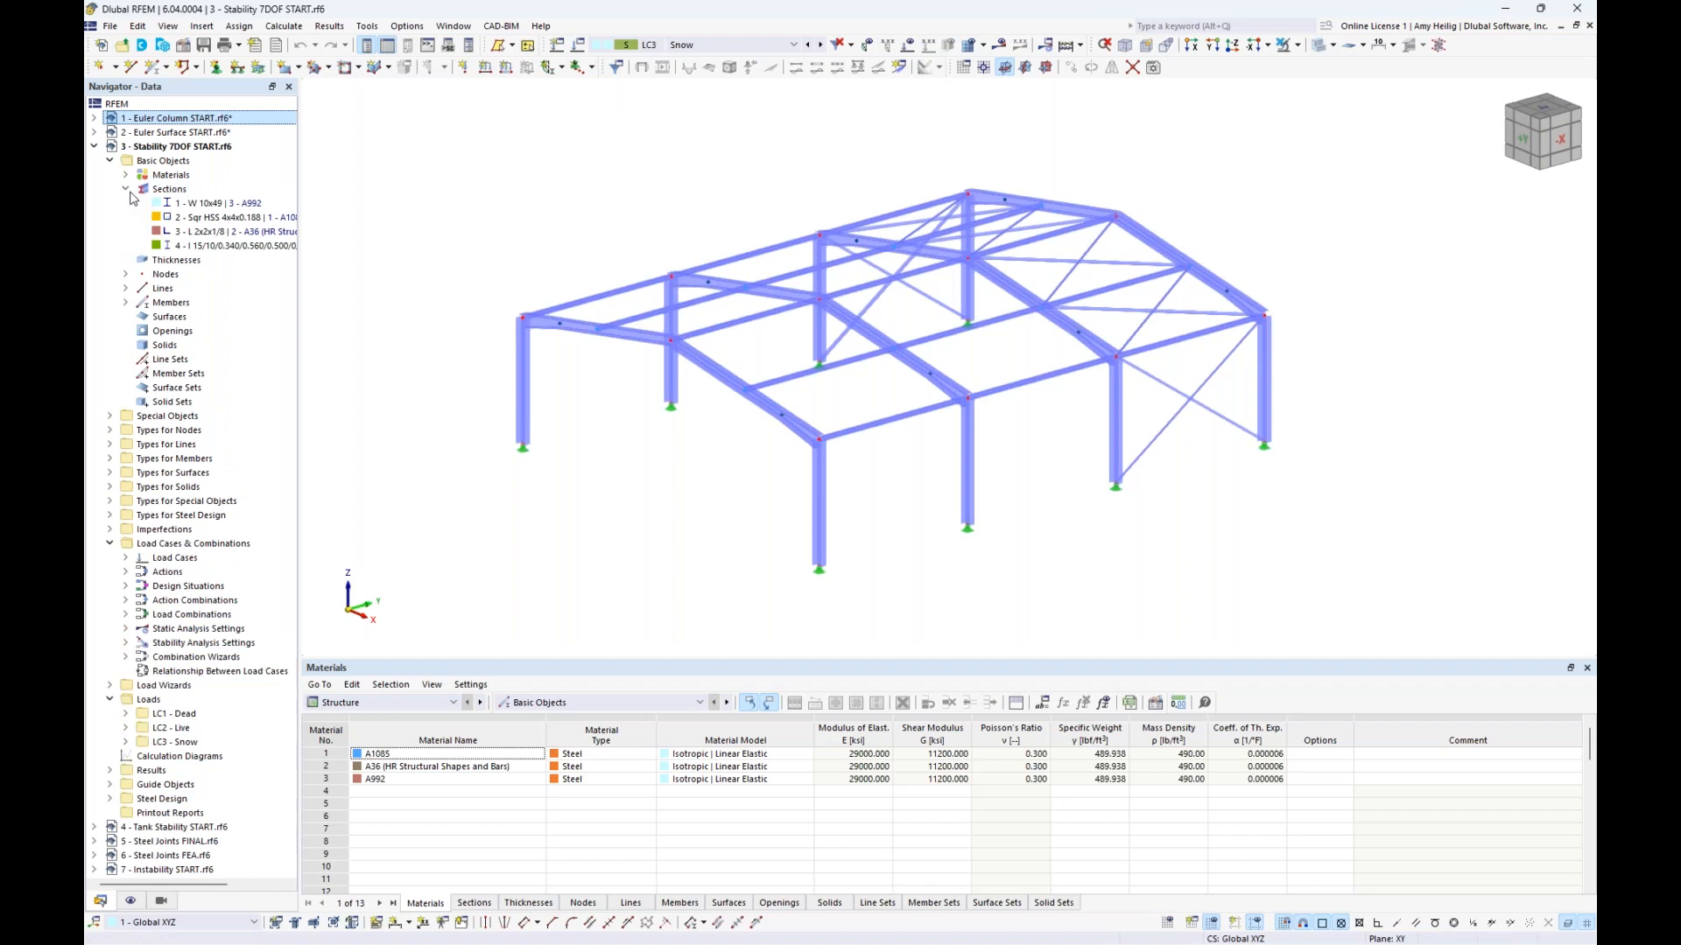
left_click(182, 204)
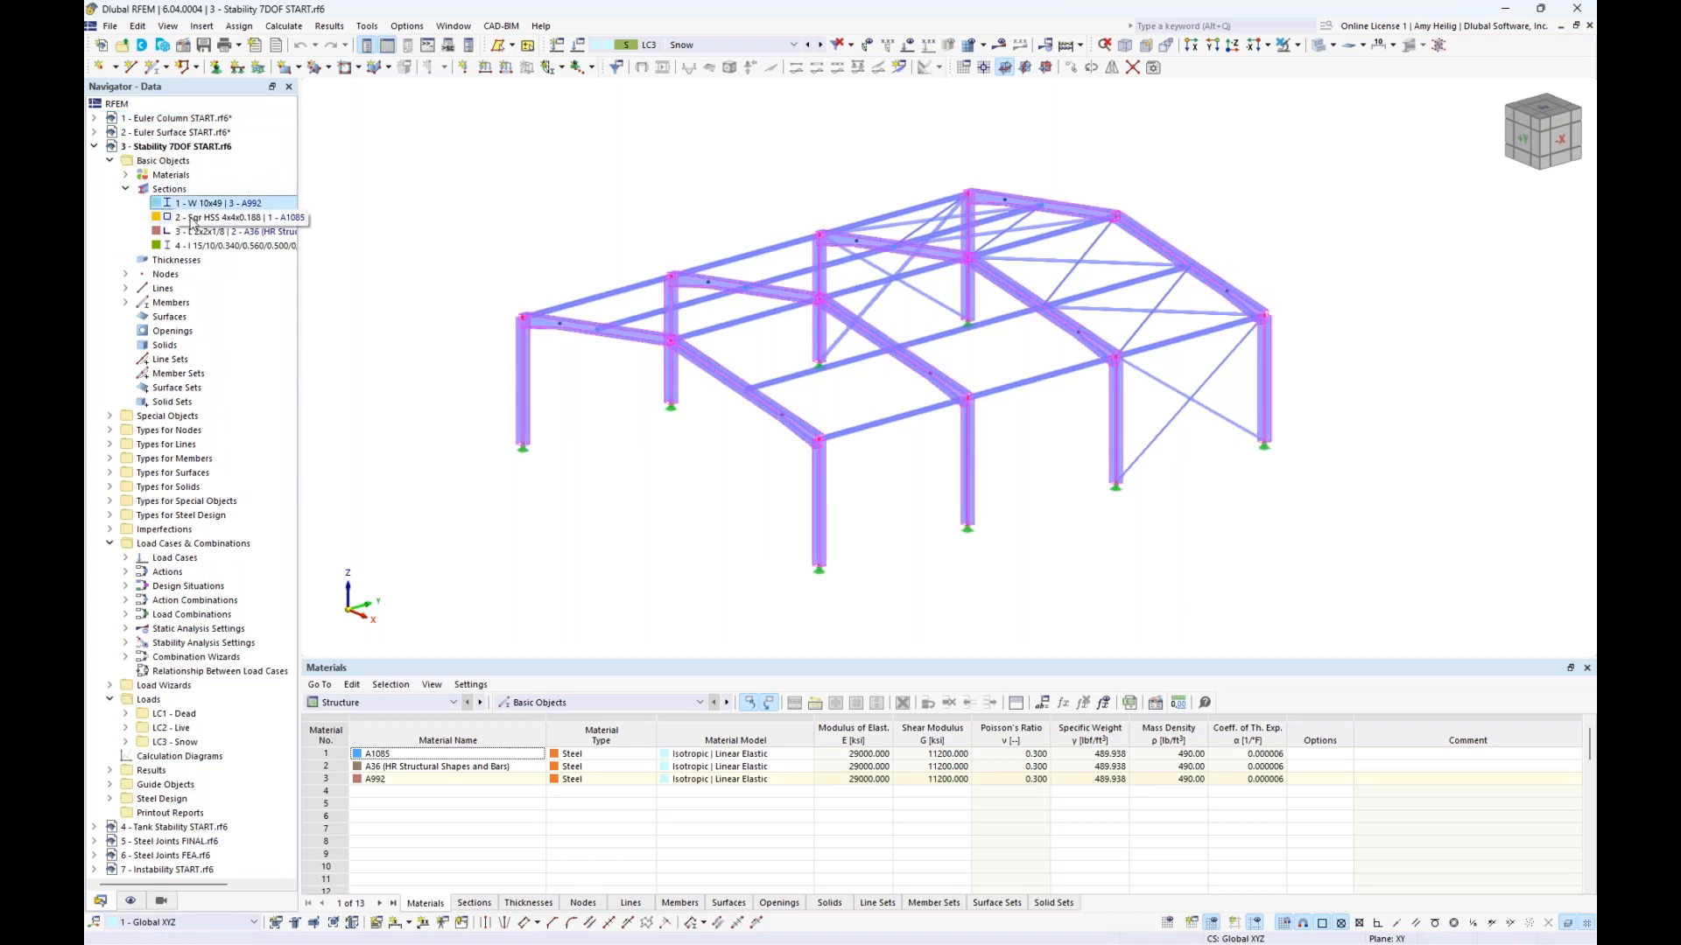
left_click(192, 219)
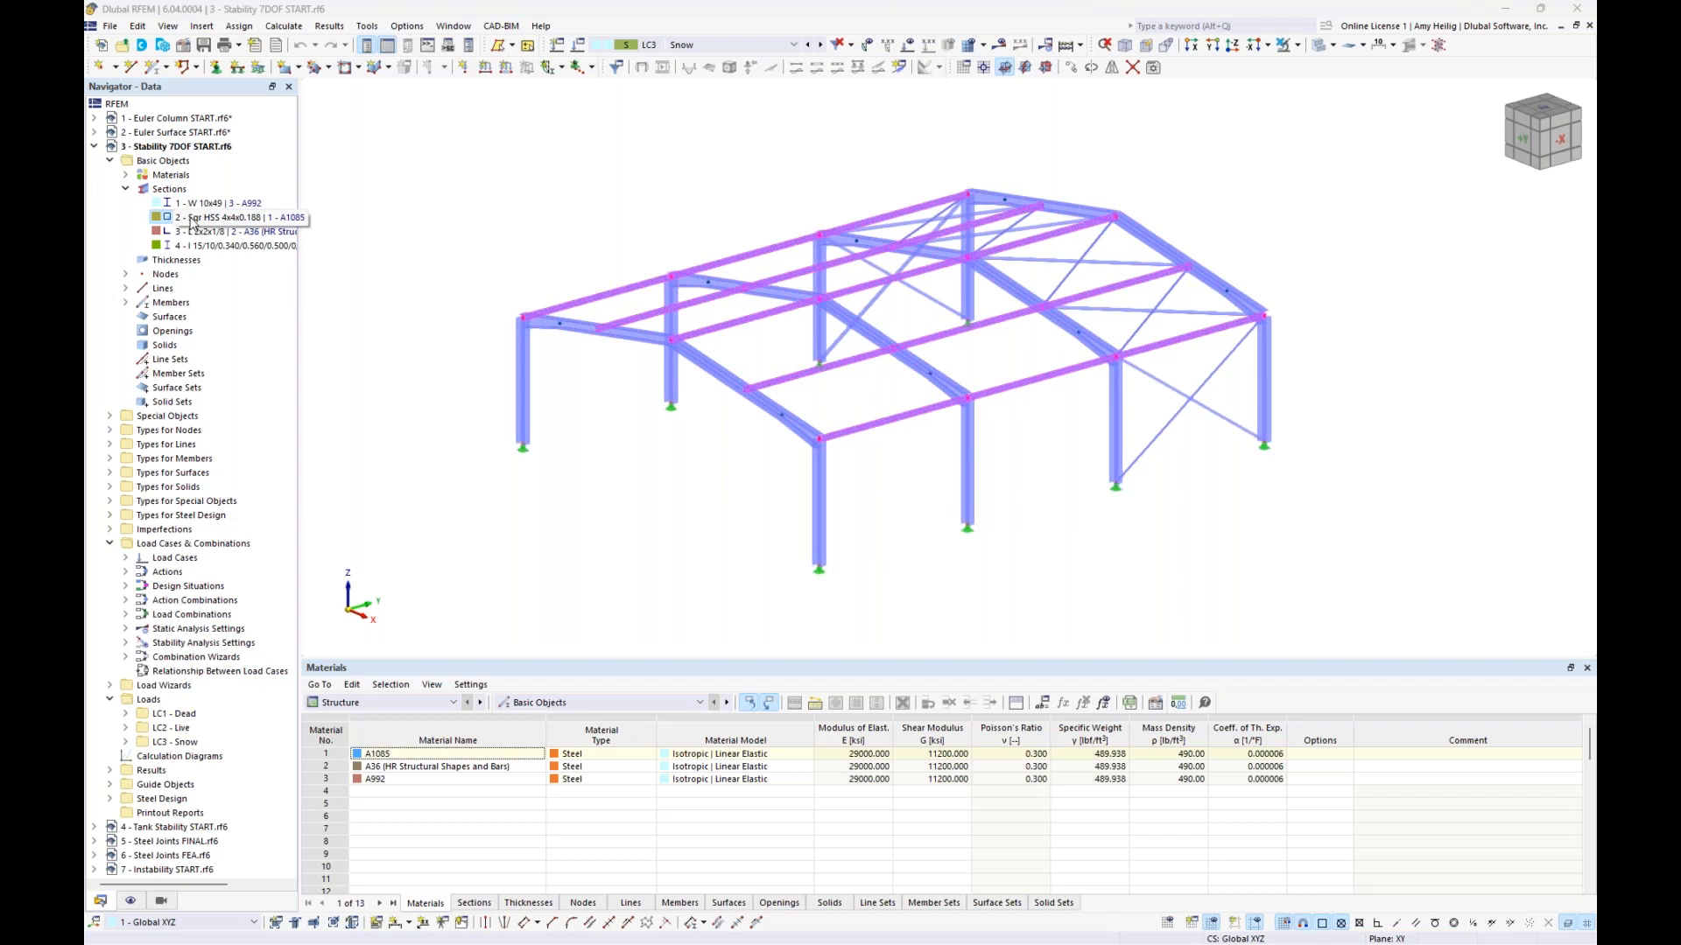
left_click(187, 234)
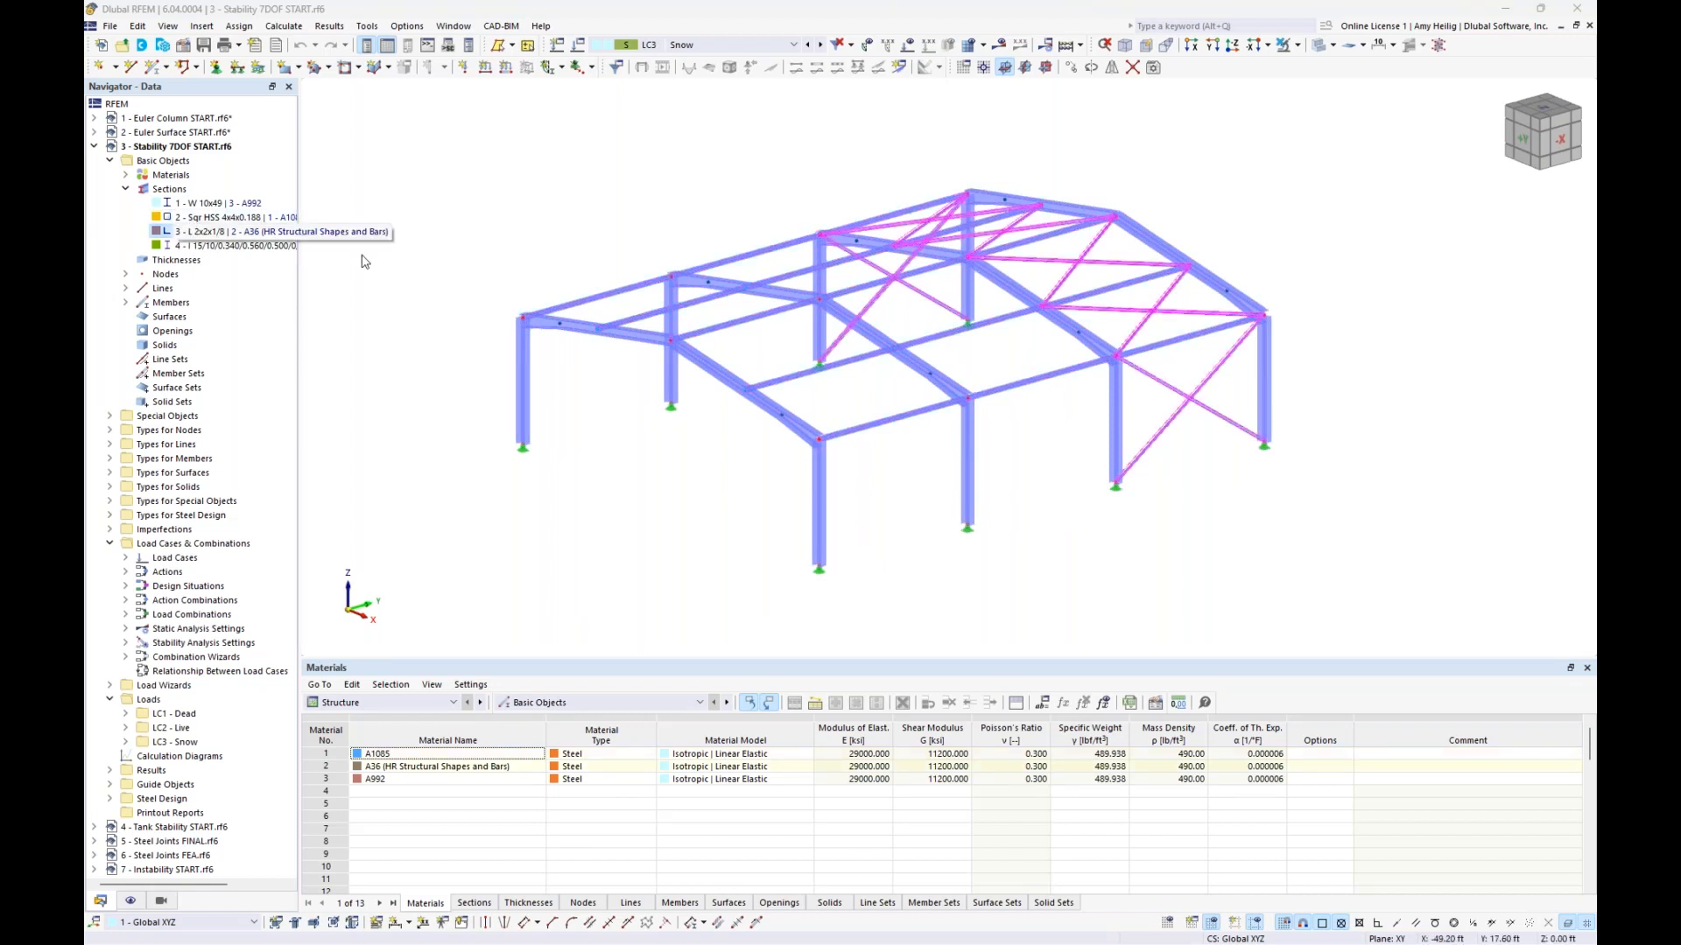
left_click(204, 248)
scroll(832, 440, "up", 5)
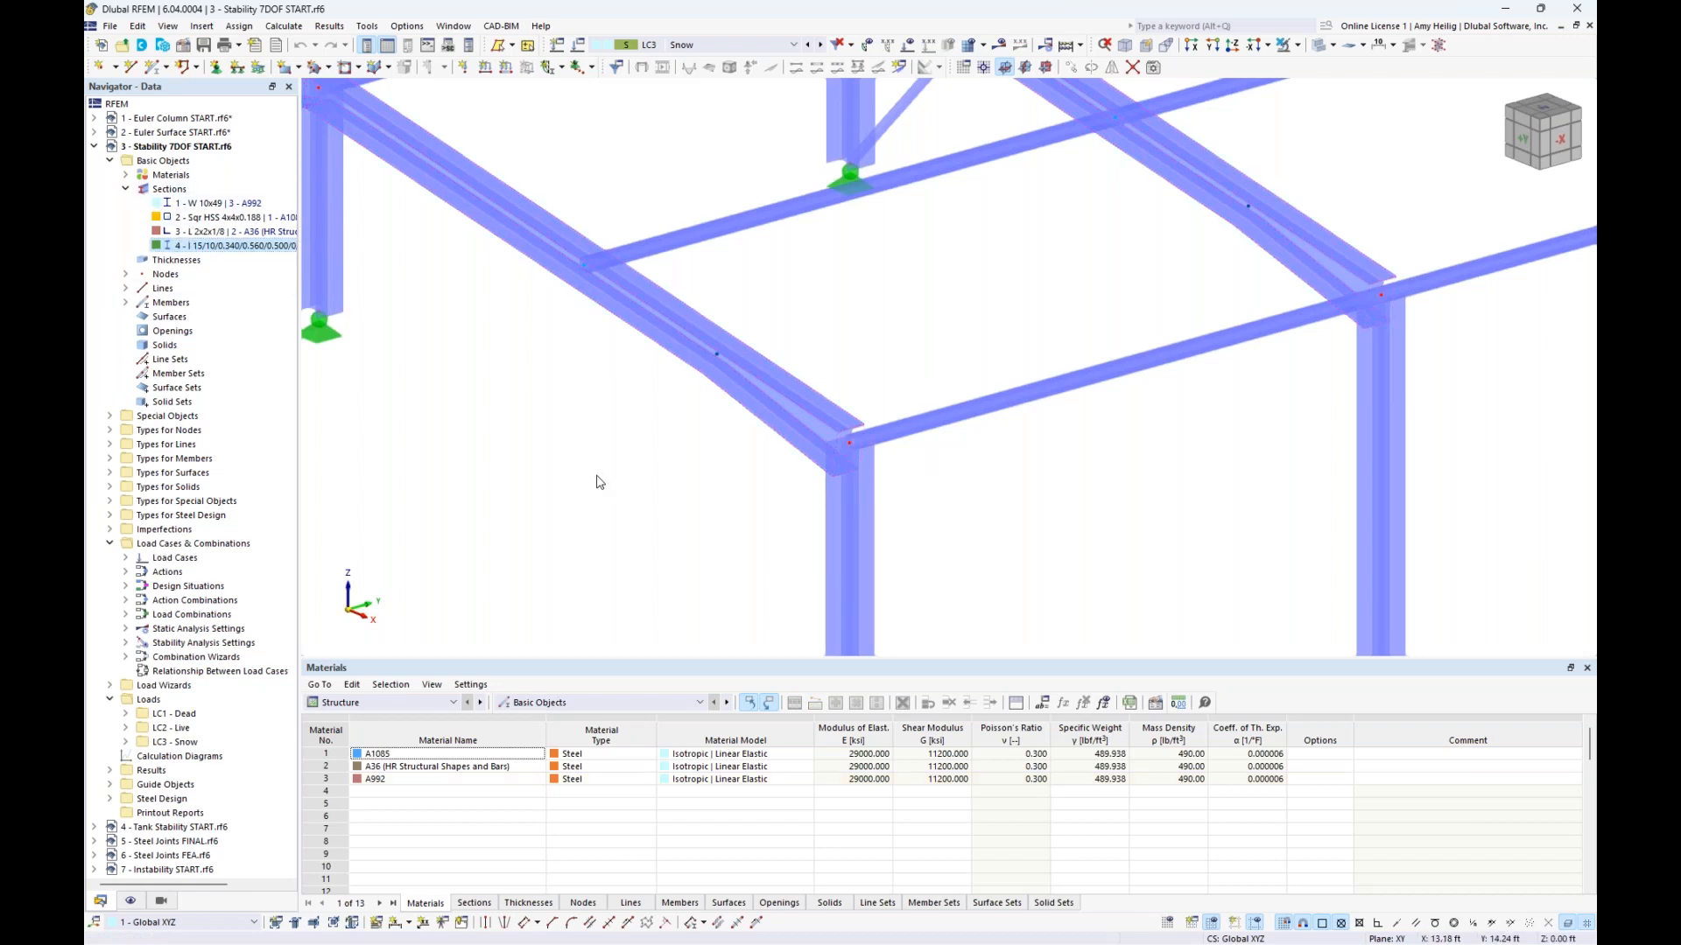
scroll(599, 482, "down", 2)
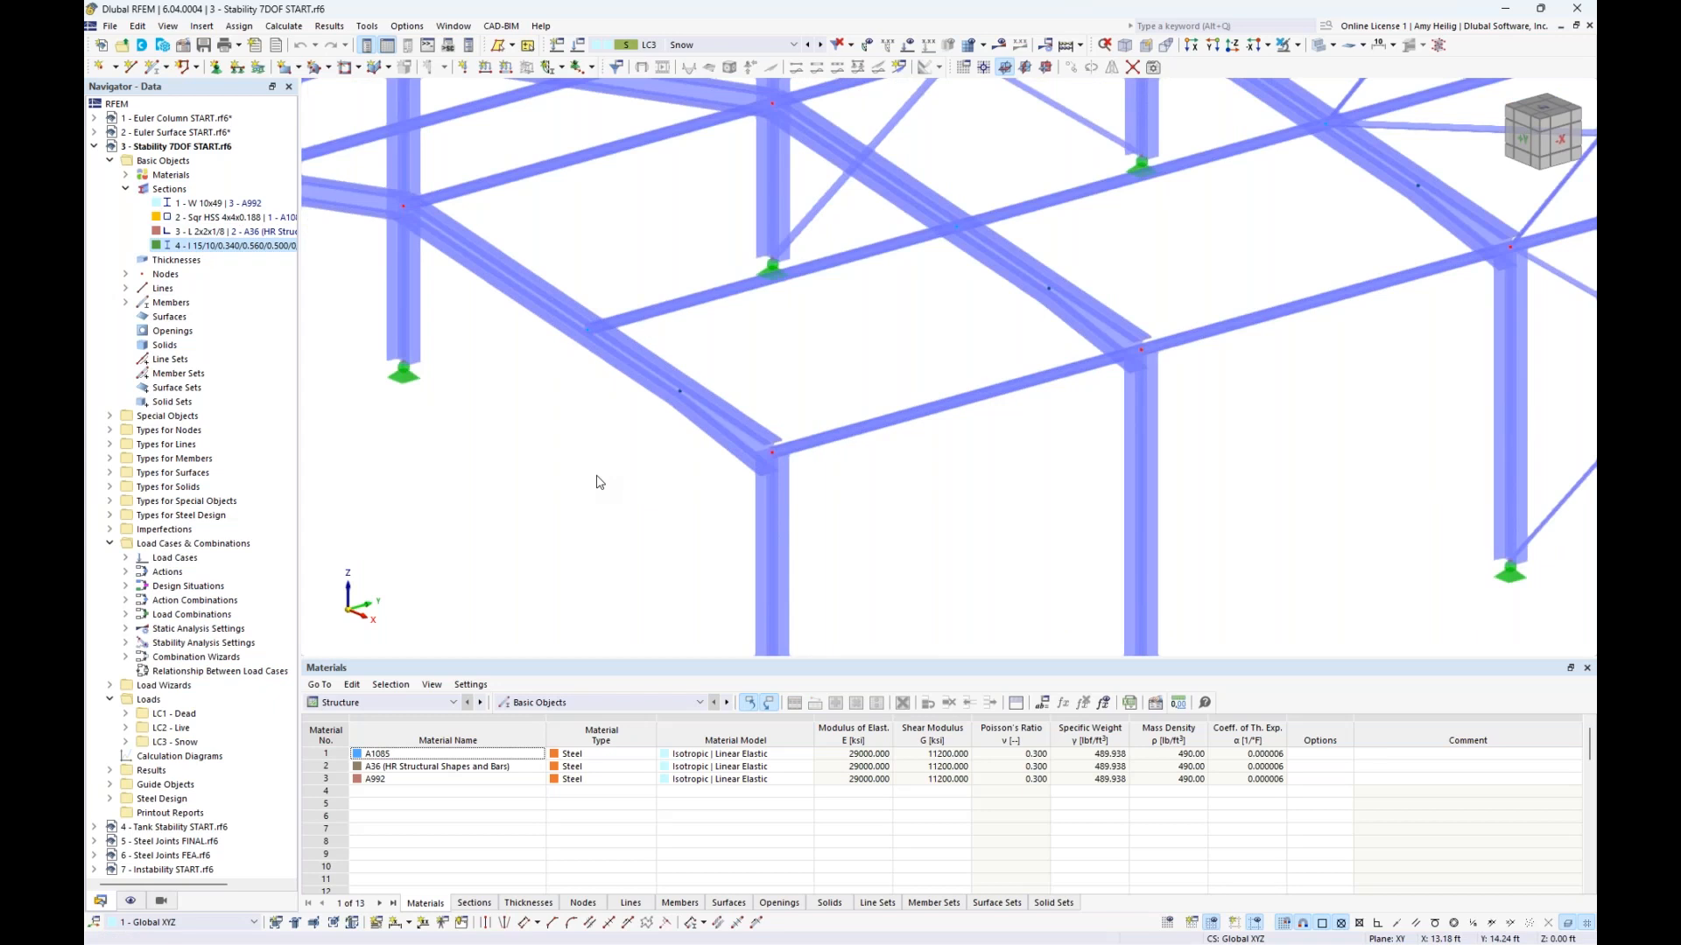
scroll(600, 482, "down", 5)
middle_click_drag(617, 464, 682, 456)
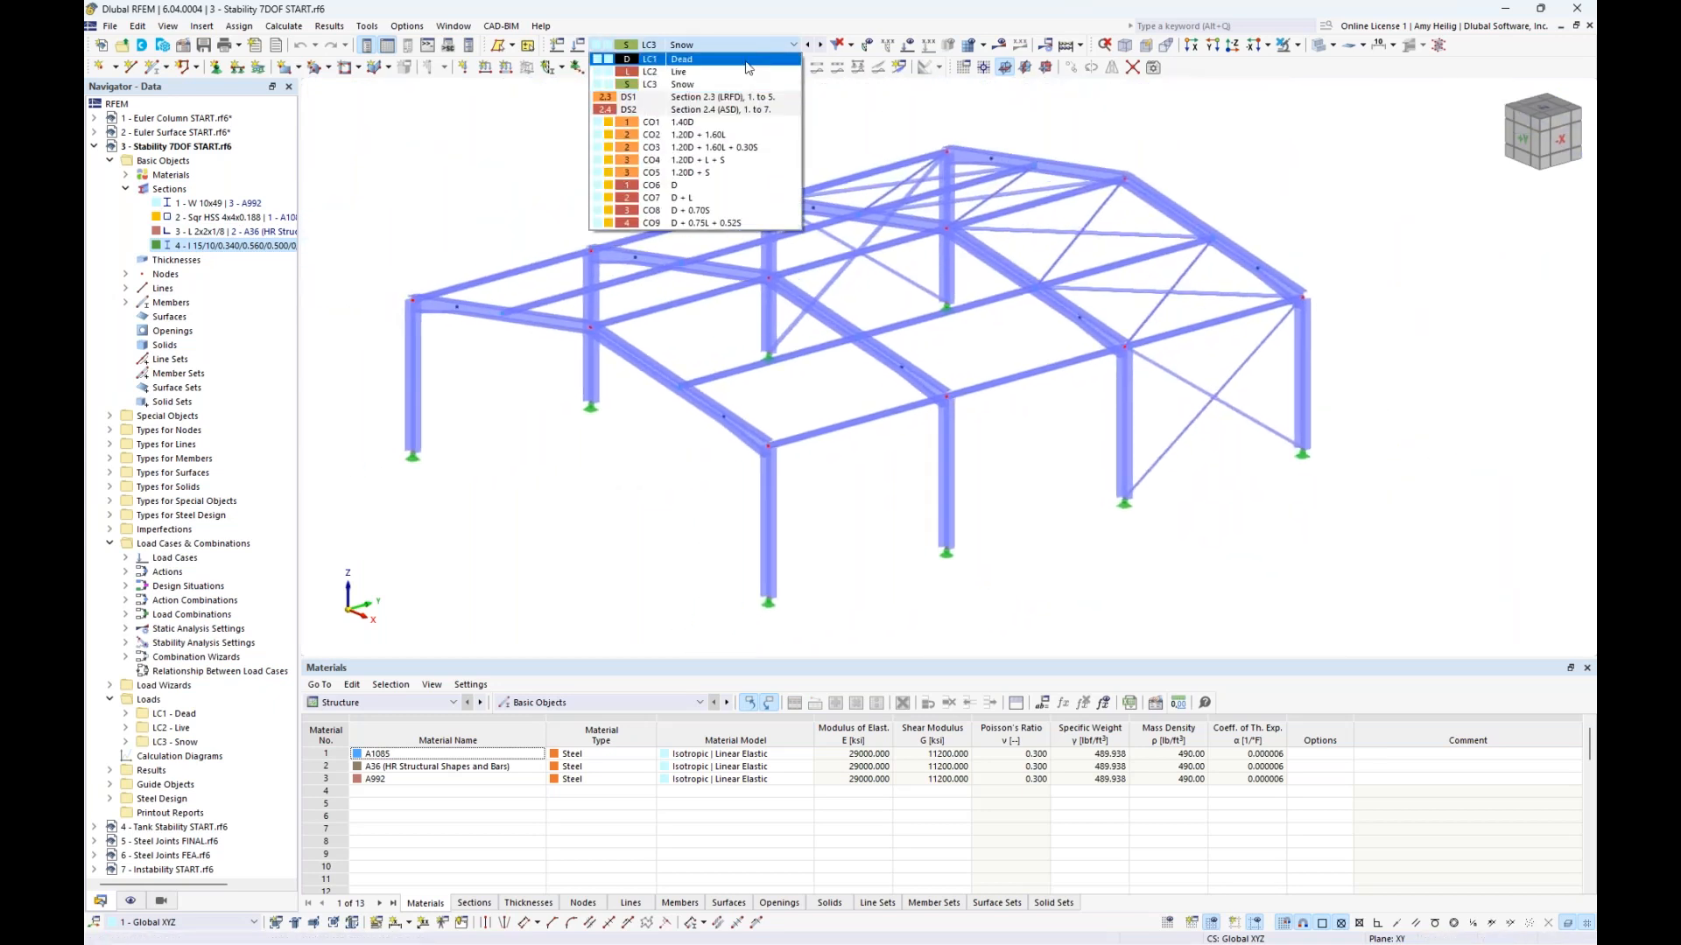
Step: Make LC1 - Dead the active load case and display its loads on the hall frame
left_click(748, 68)
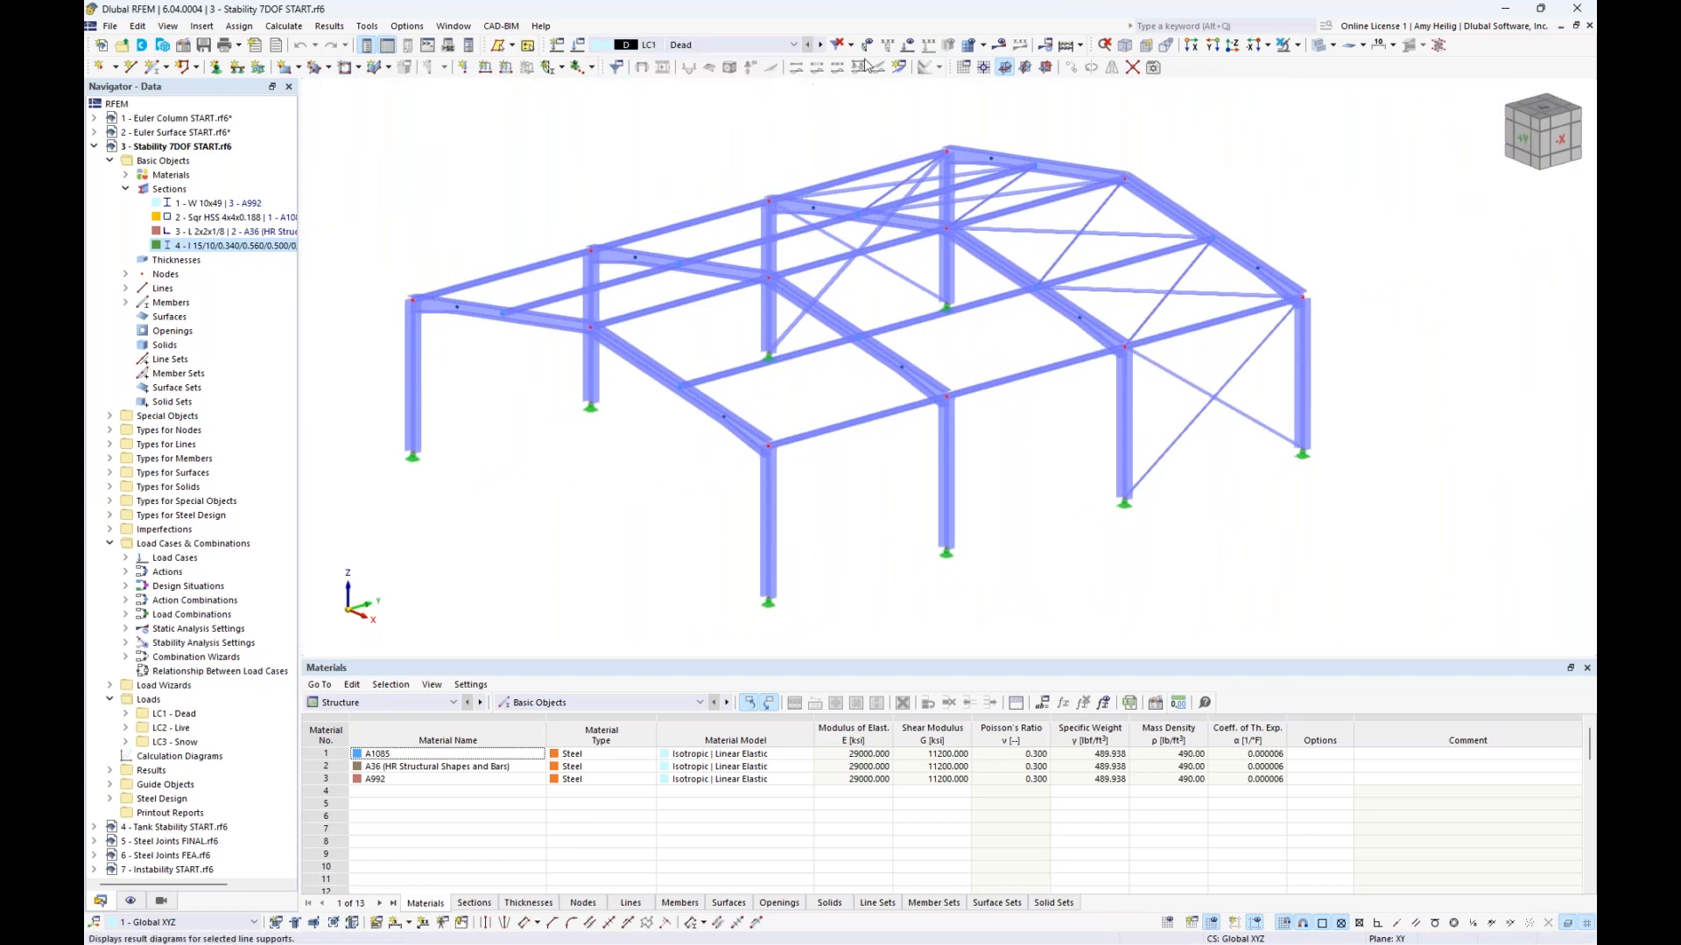
middle_click_drag(616, 173, 636, 231)
scroll(629, 203, "down", 1)
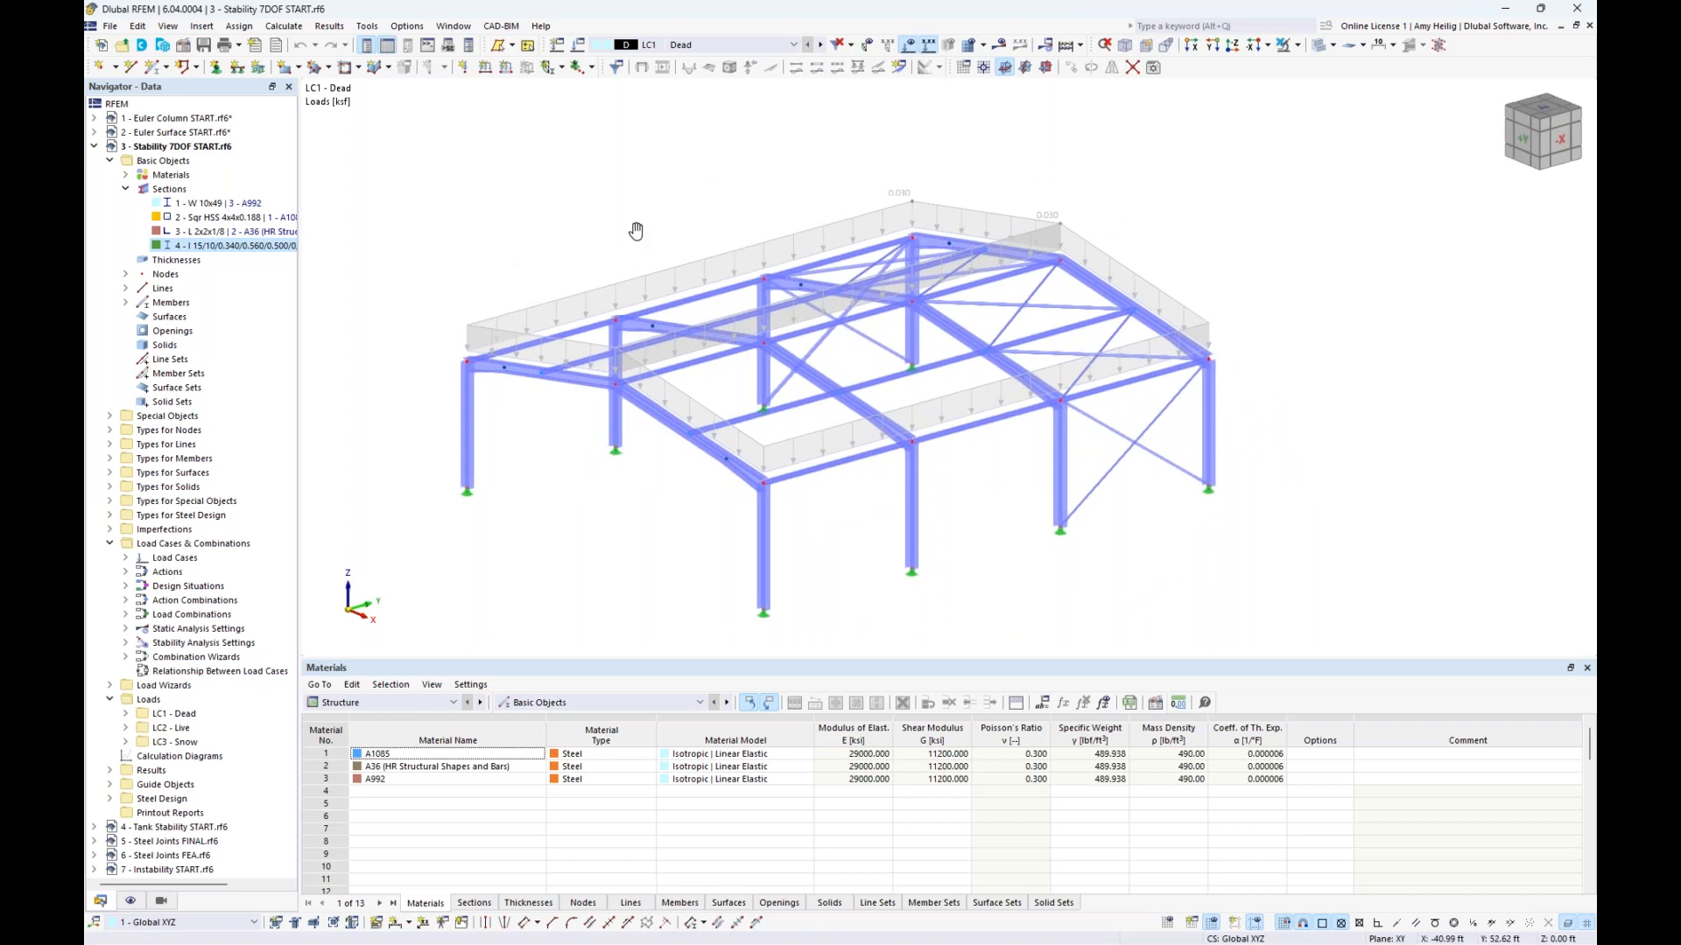
Step: Display the member loads generated from the dead area load separately on the frame rafters
right_click(875, 214)
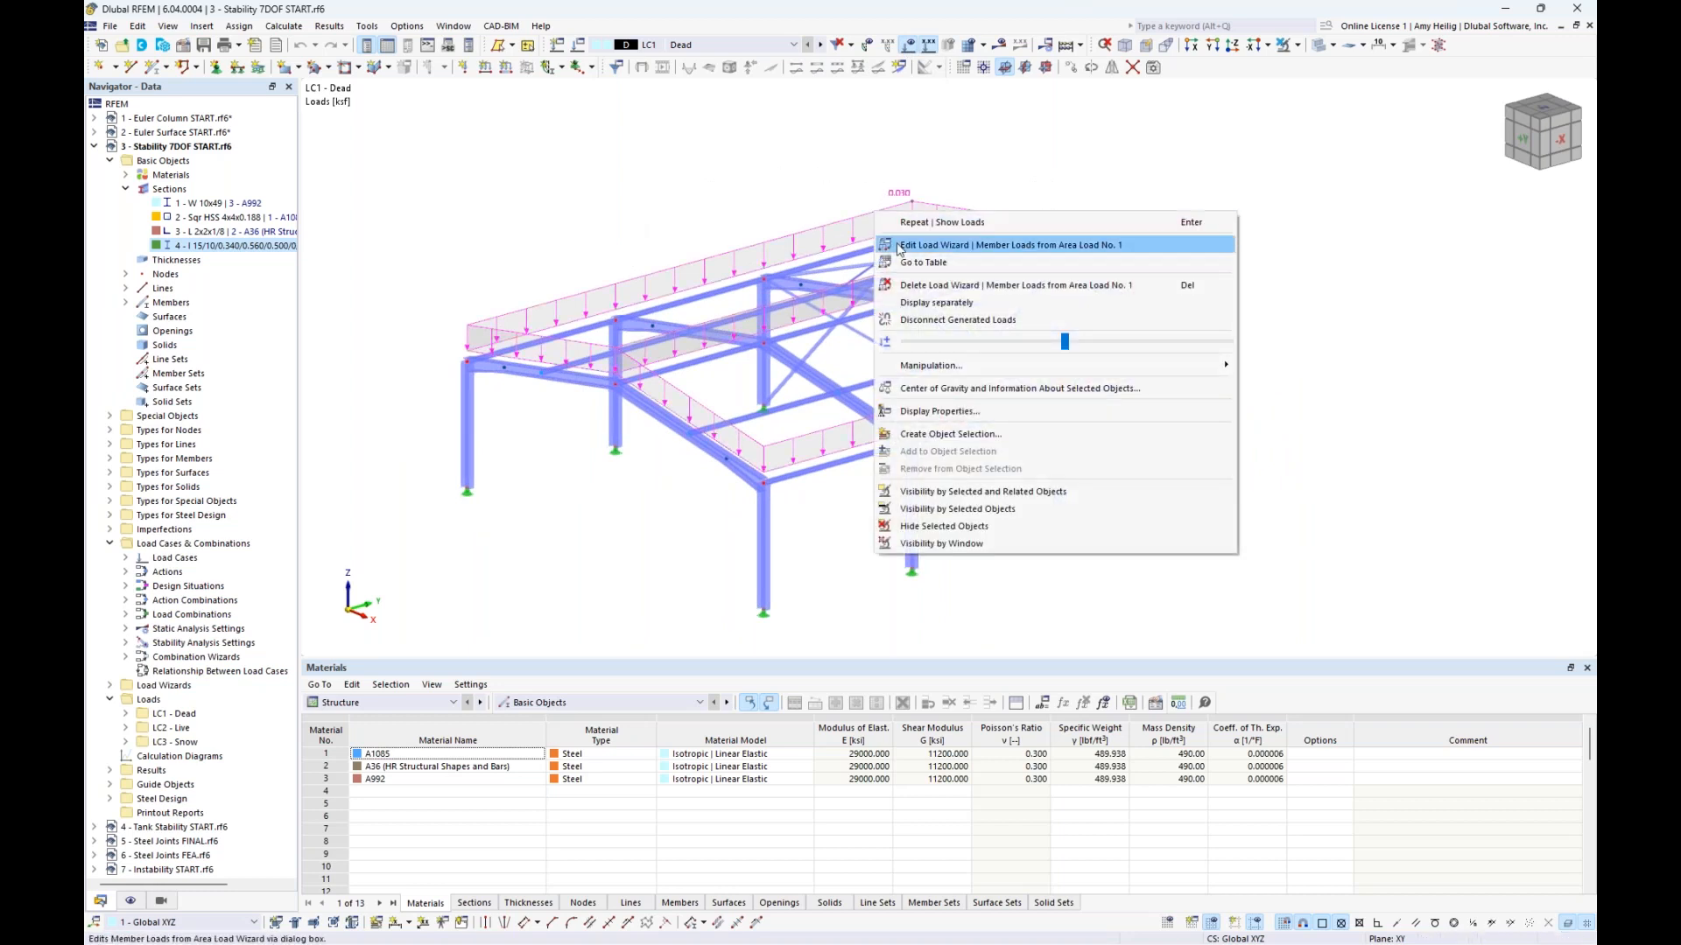
left_click(914, 303)
middle_click_drag(1308, 302, 1269, 294, "ctrl")
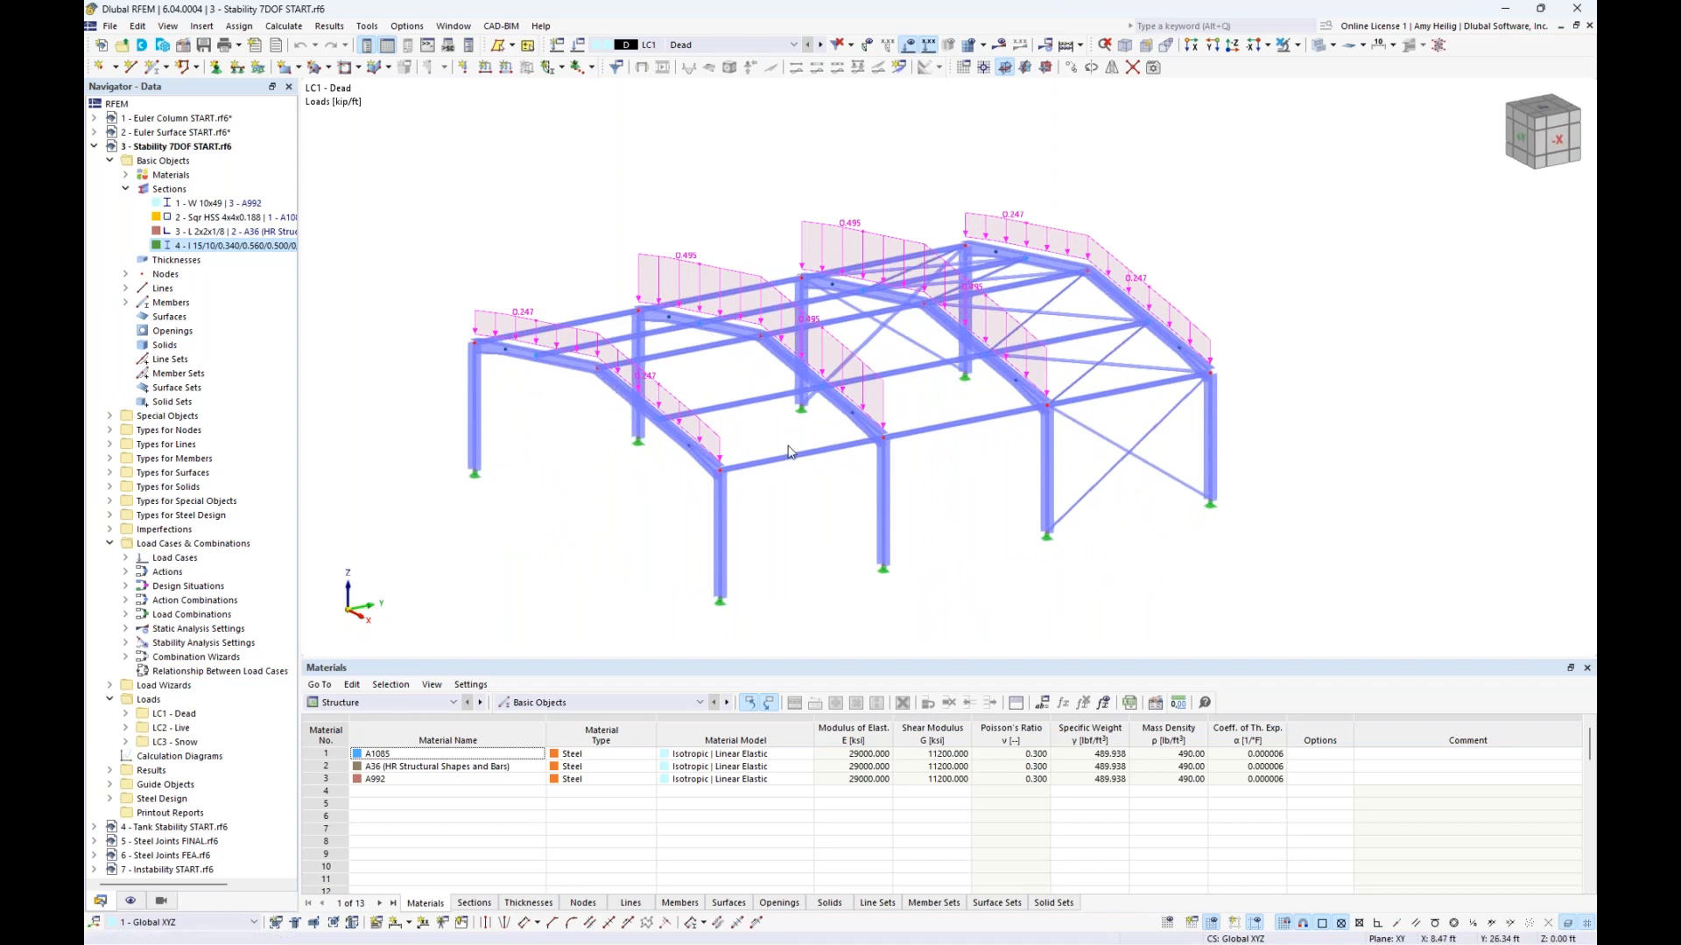
Step: Review the LC2 - Live and LC3 - Snow loads on the hall frame as area loads instead of separately displayed member loads
left_click(820, 46)
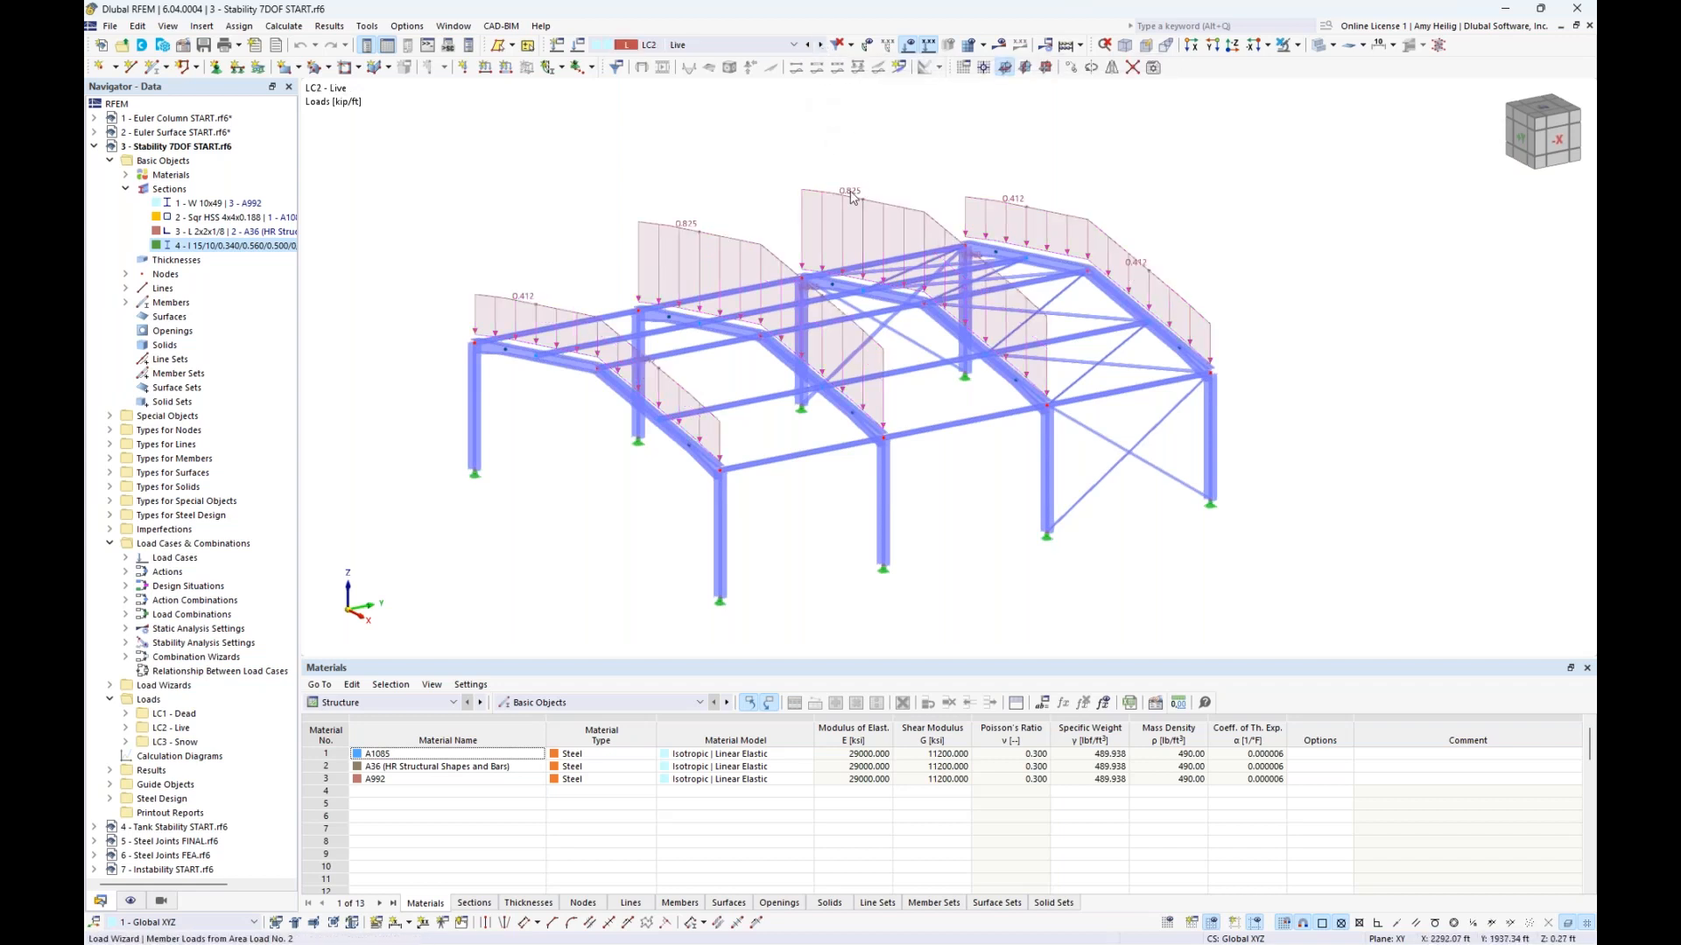
right_click(849, 191)
left_click(905, 281)
left_click(1268, 297)
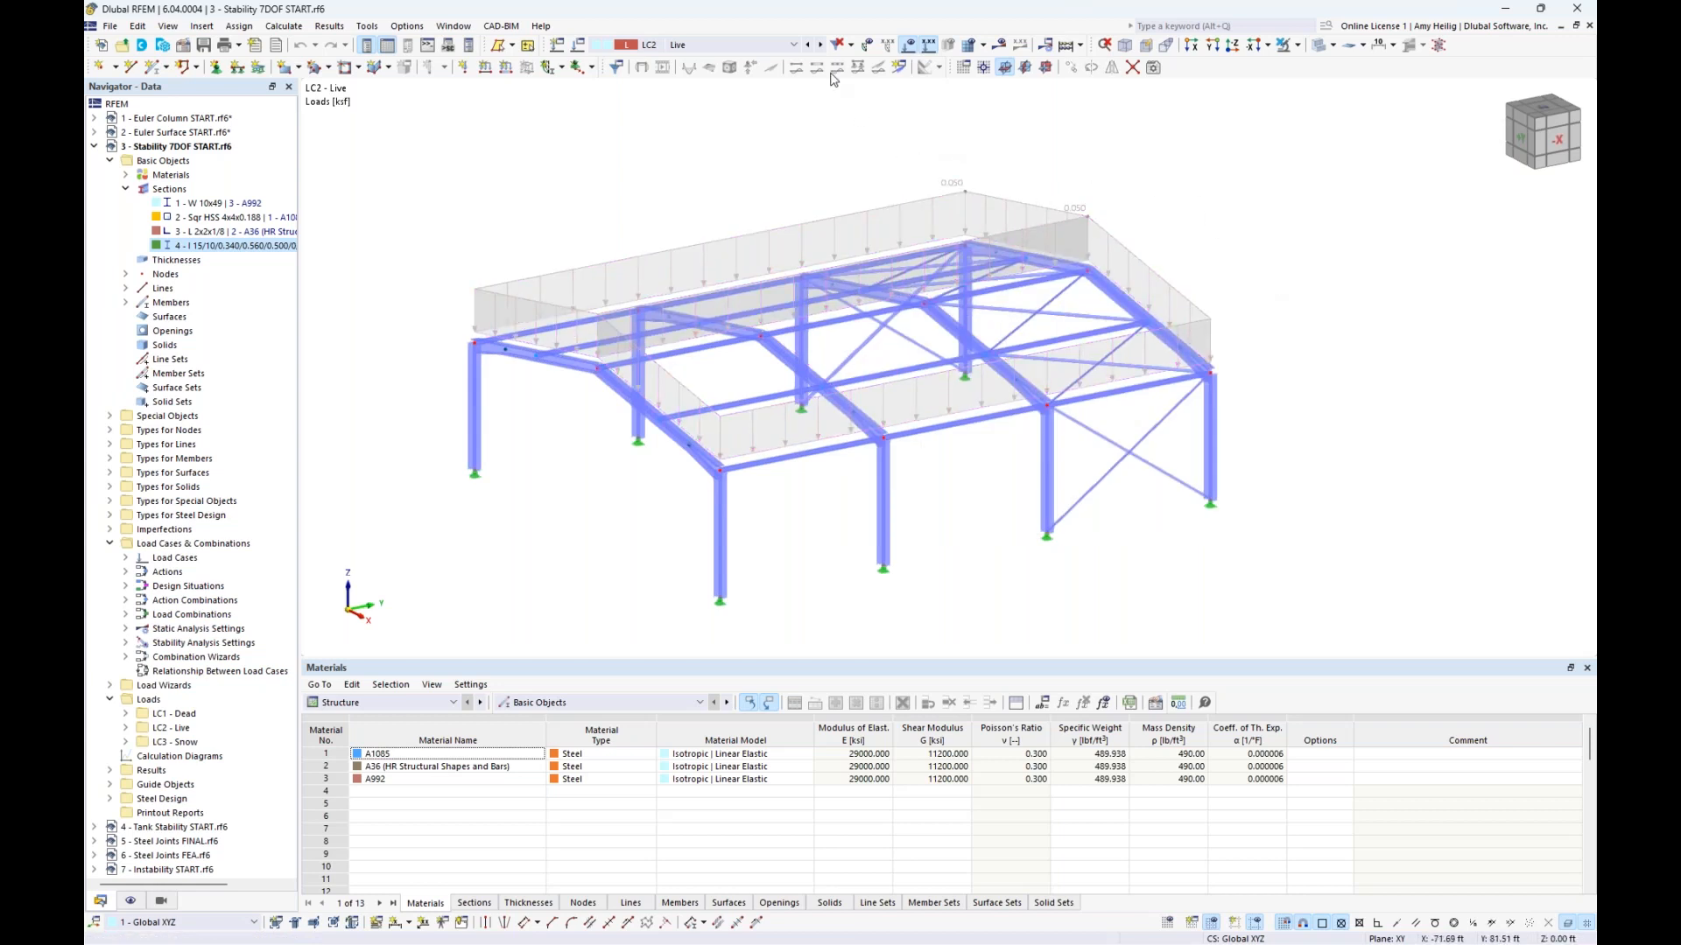
left_click(822, 47)
middle_click_drag(702, 213, 733, 202, "ctrl")
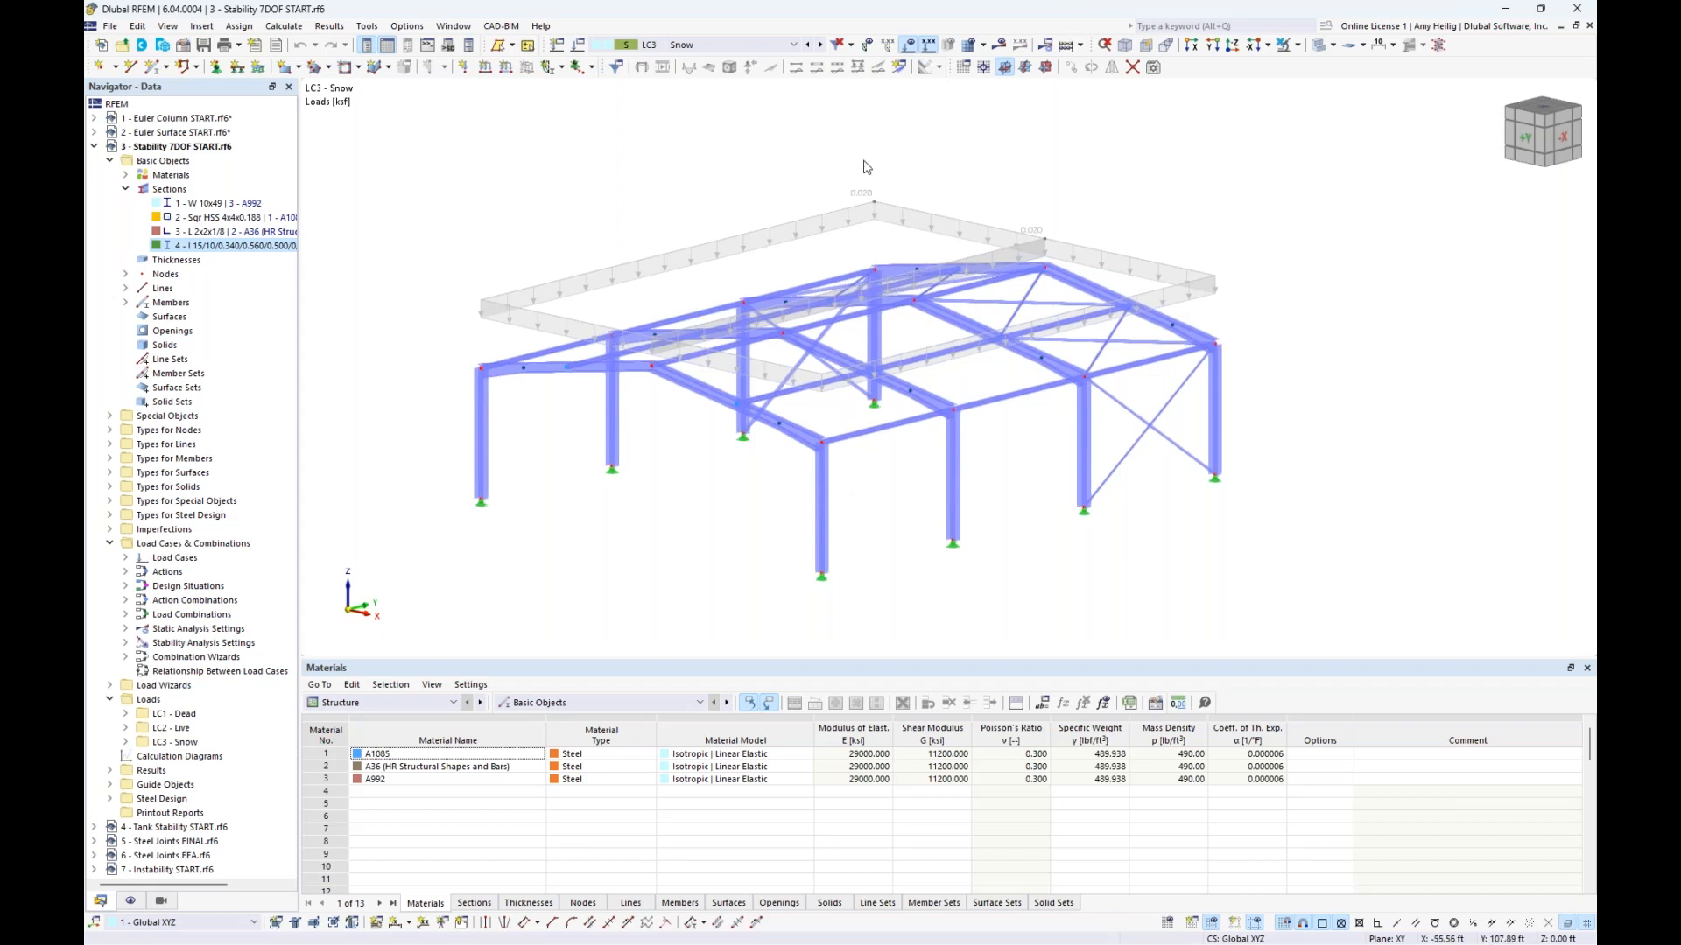
Step: Go through load combinations CO1 to CO3, displaying the loads of each on the hall frame
left_click(794, 45)
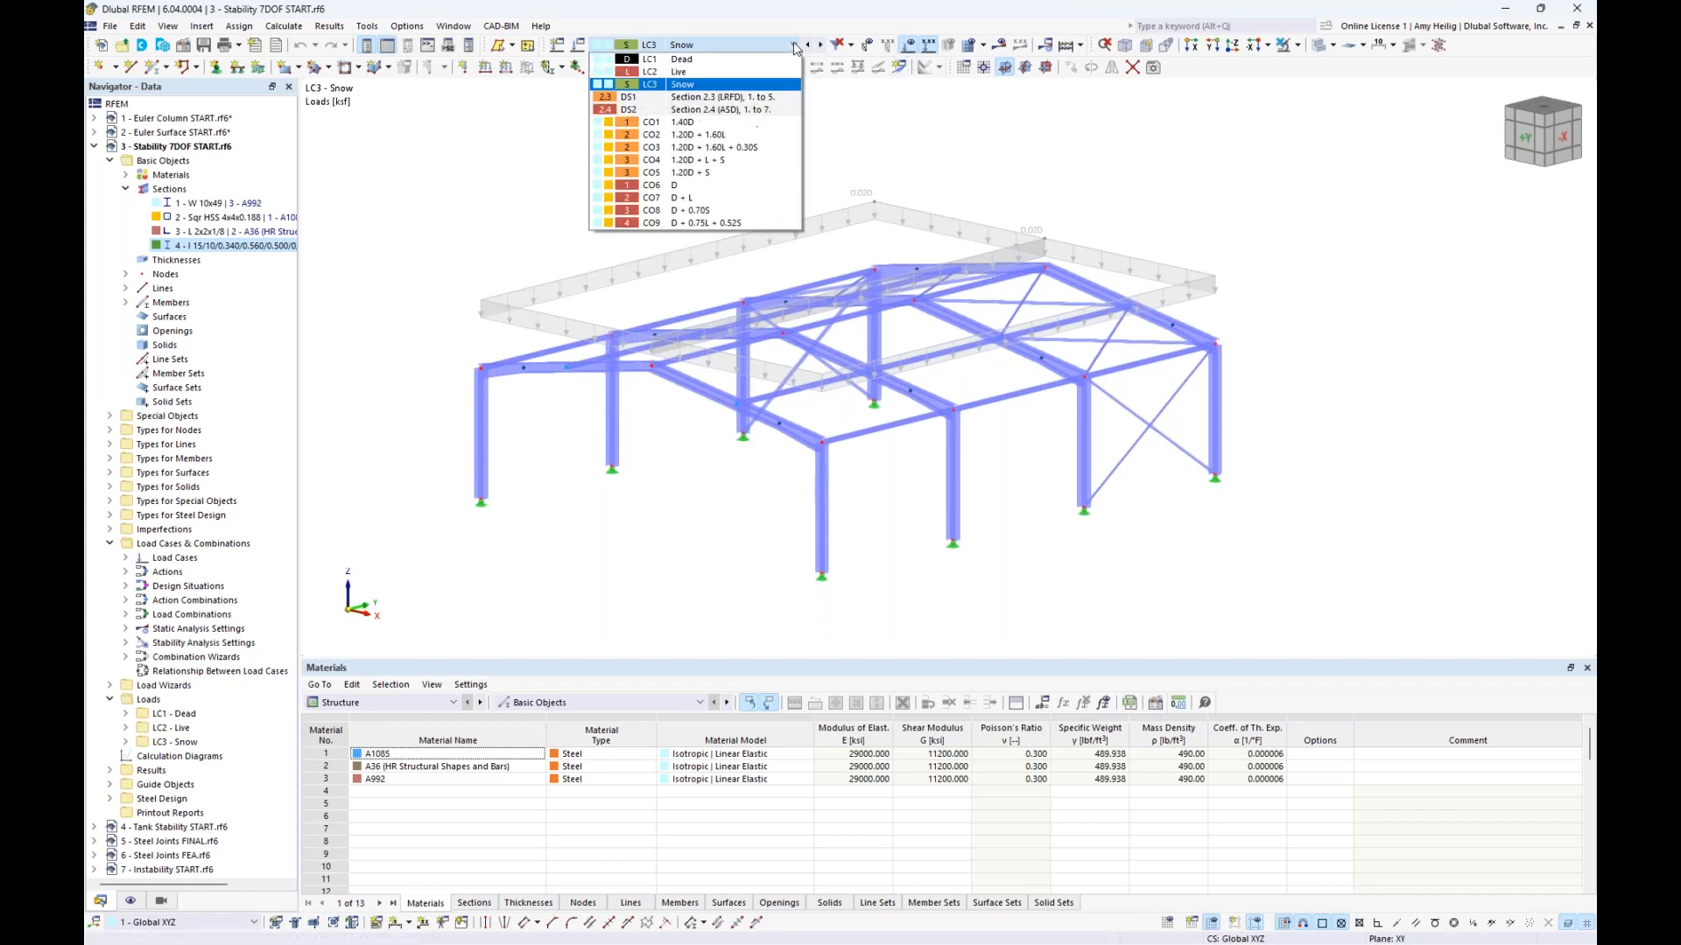
left_click(779, 126)
left_click(821, 45)
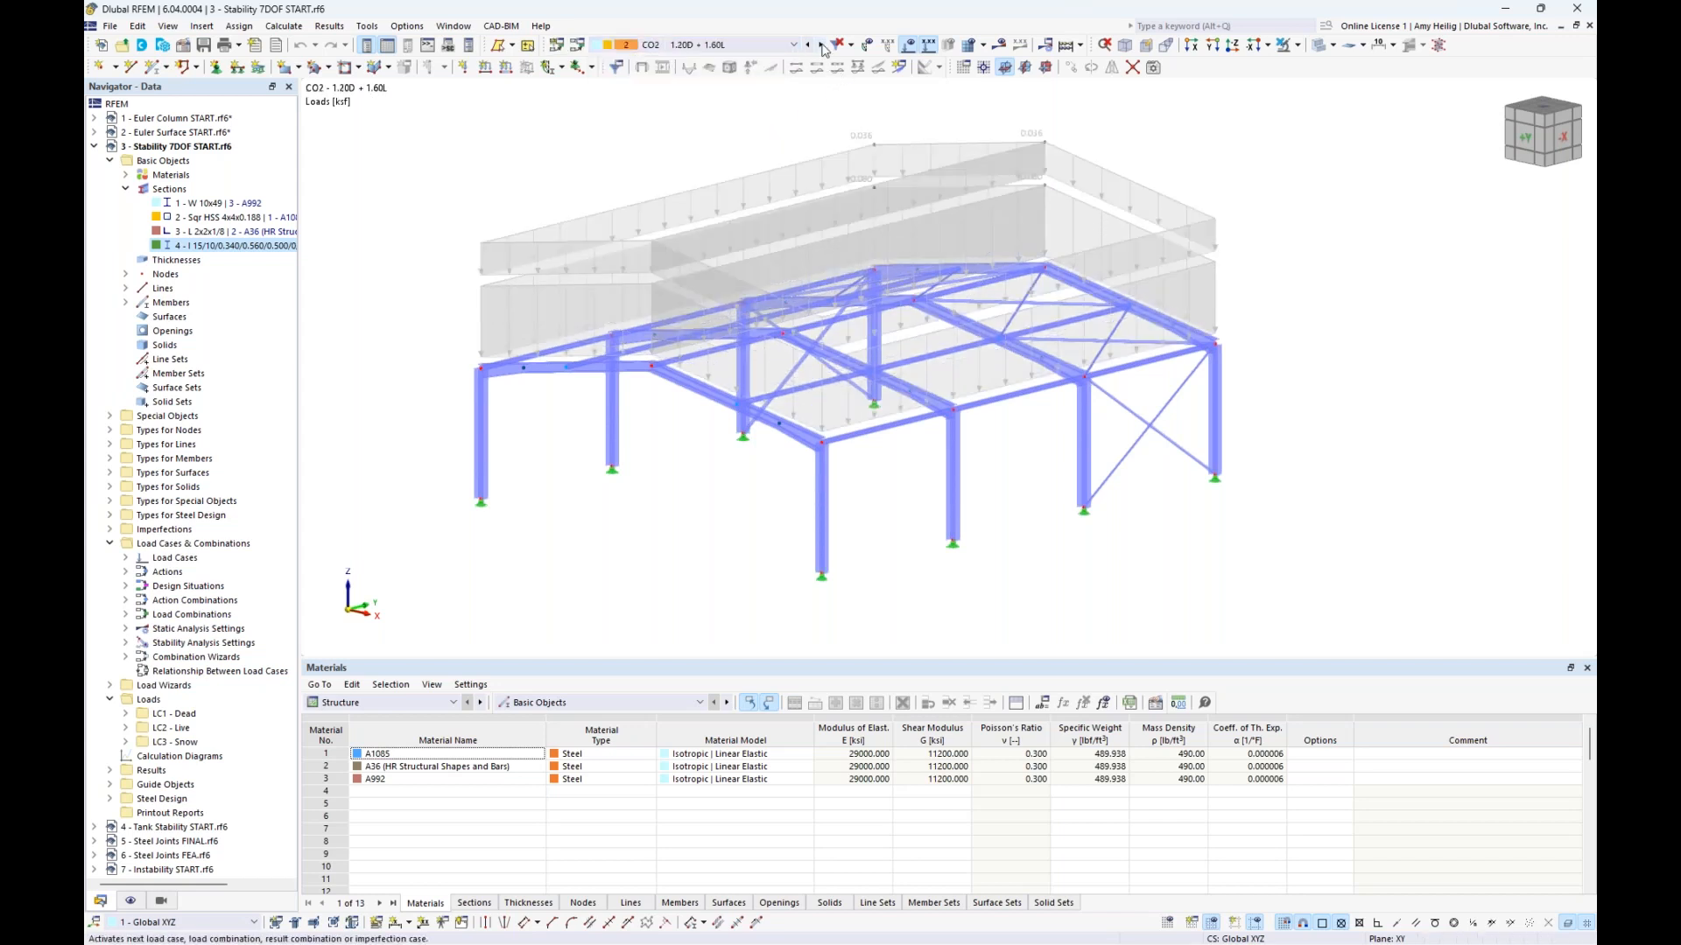
left_click(821, 45)
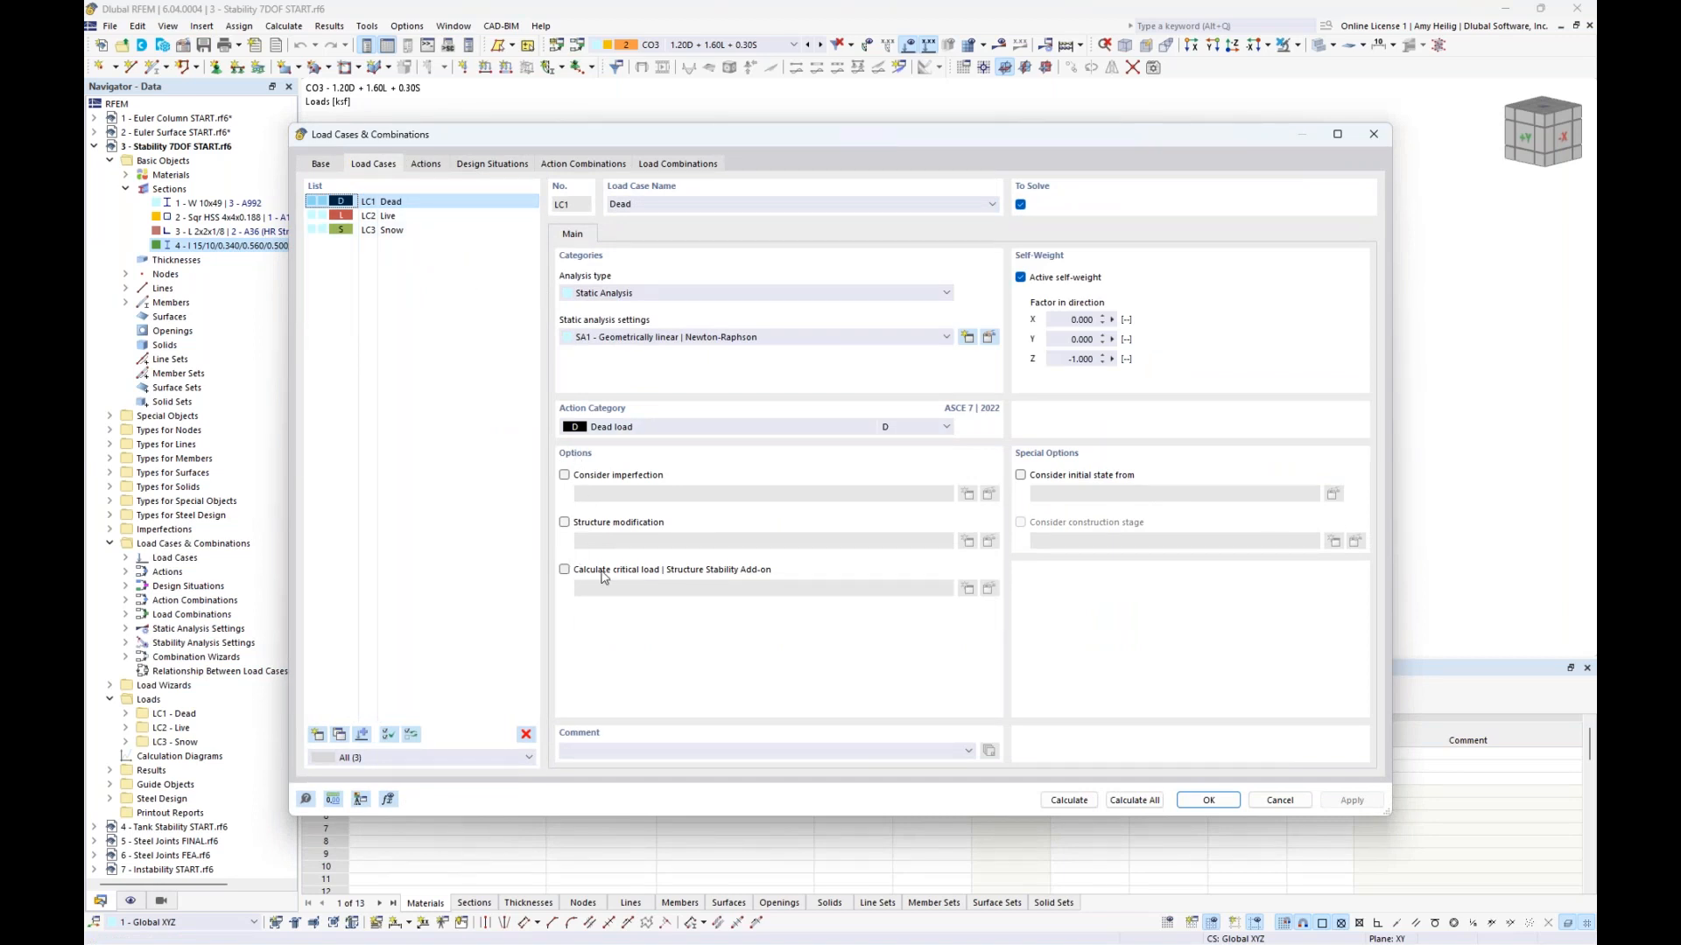
Step: Check the ASCE 7 2022 combination standard and the LRFD and ASD design situations in the load cases and combinations settings
left_click(504, 168)
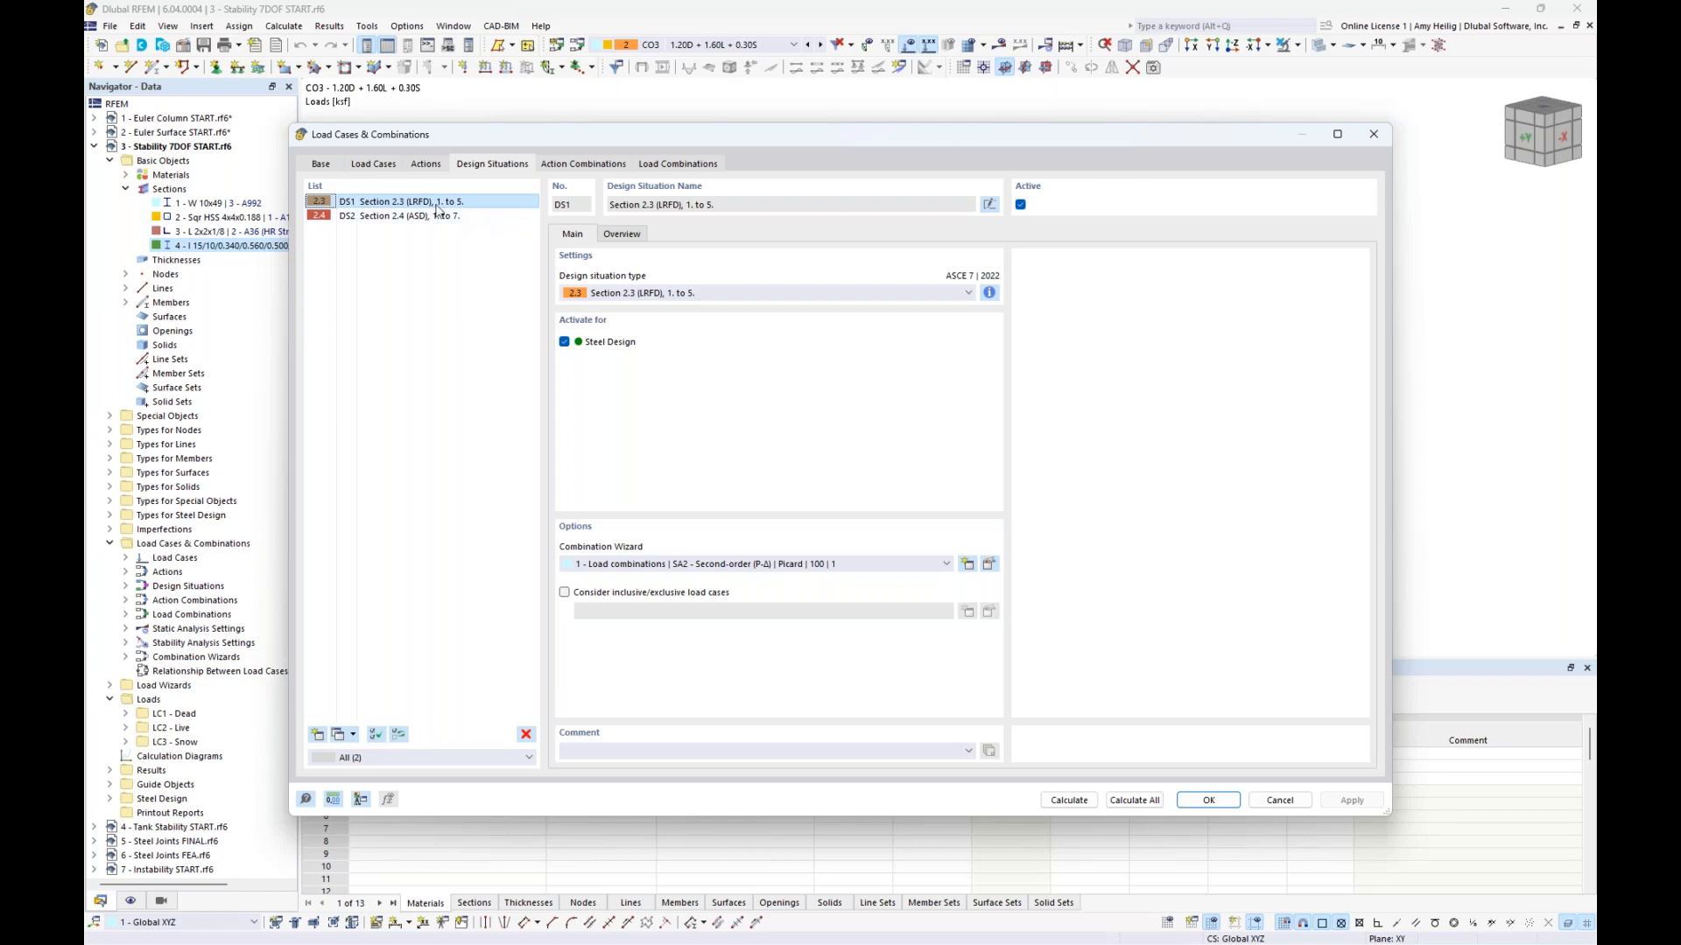
left_click(321, 166)
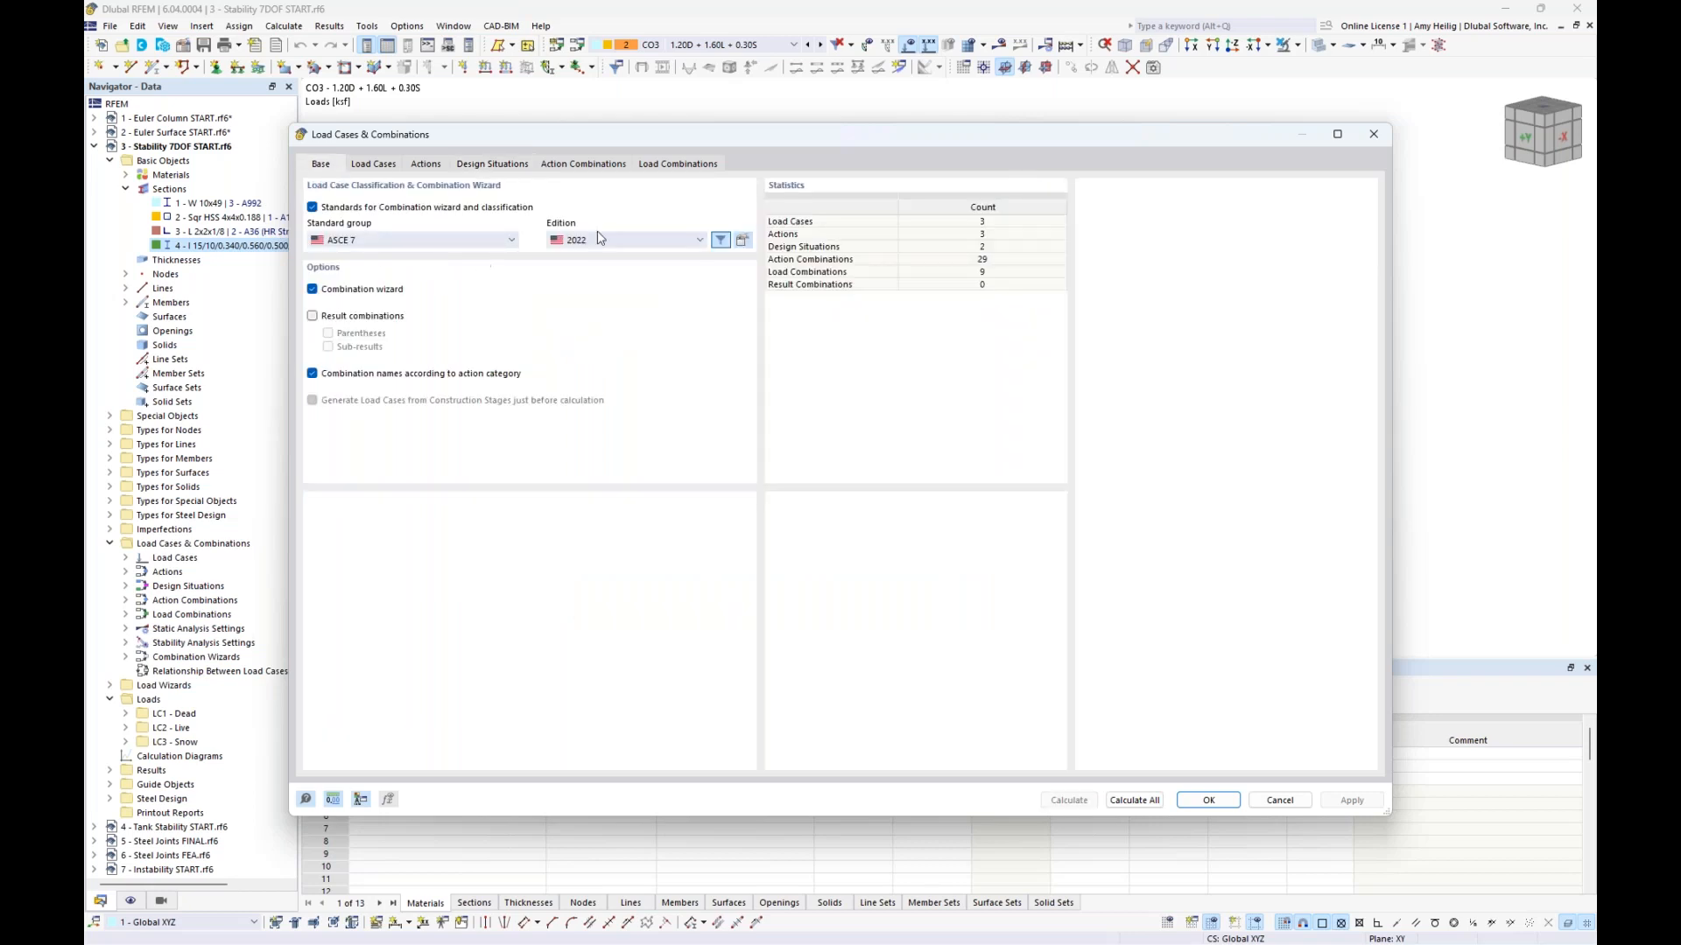
left_click(492, 165)
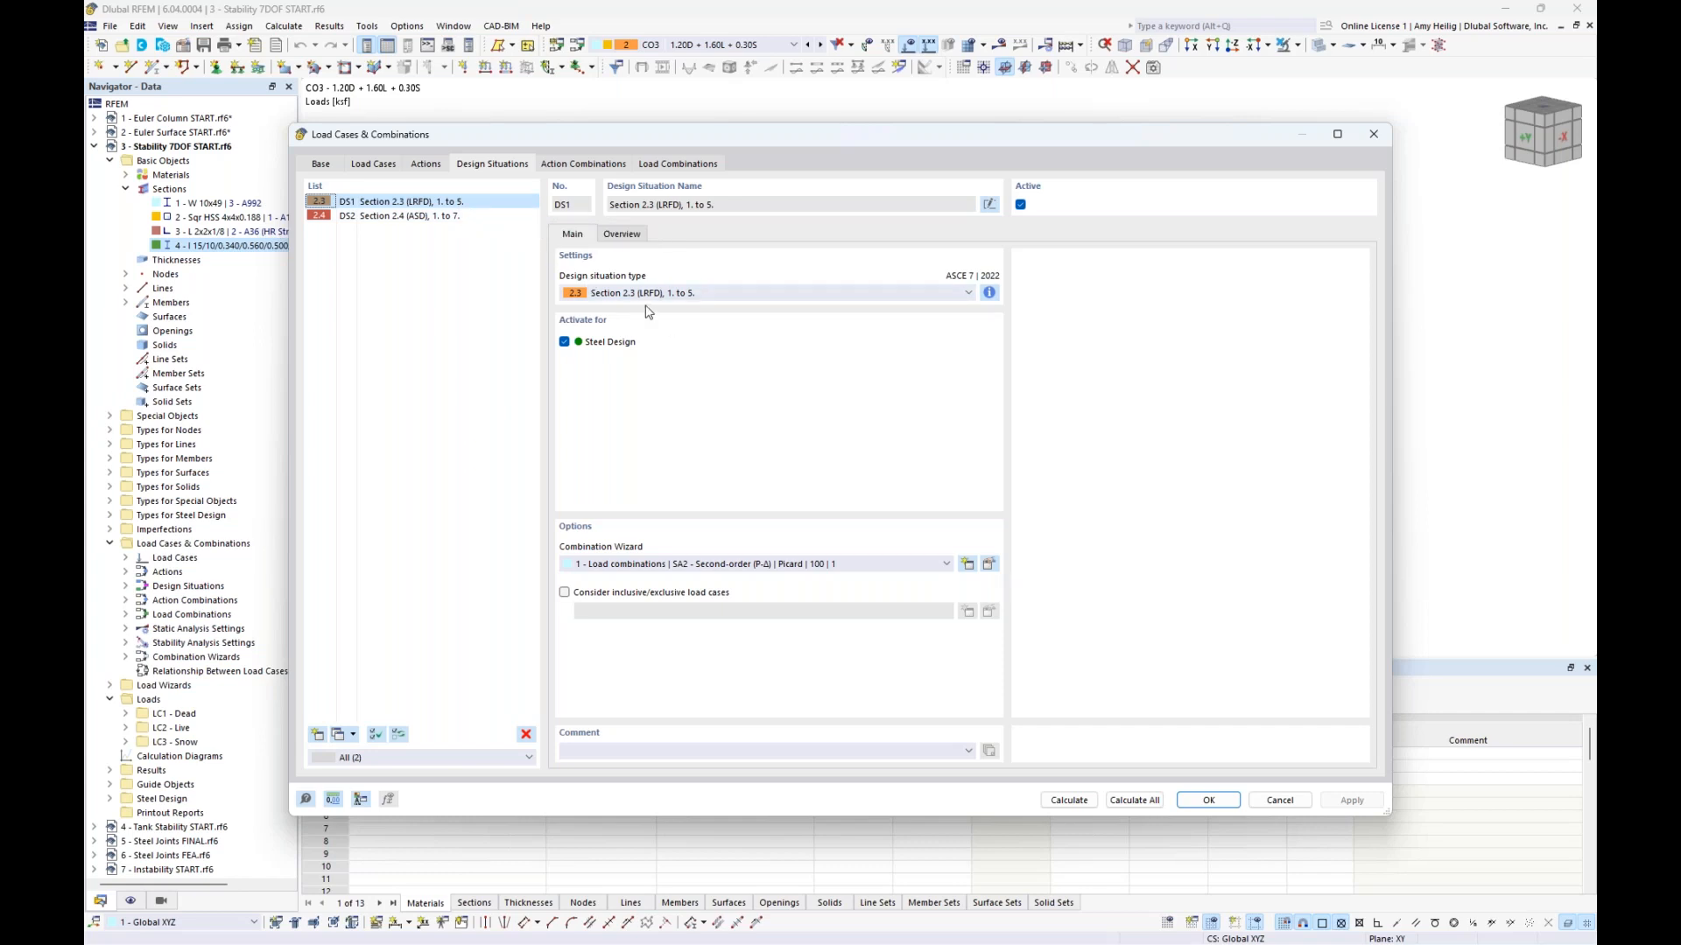
left_click(437, 217)
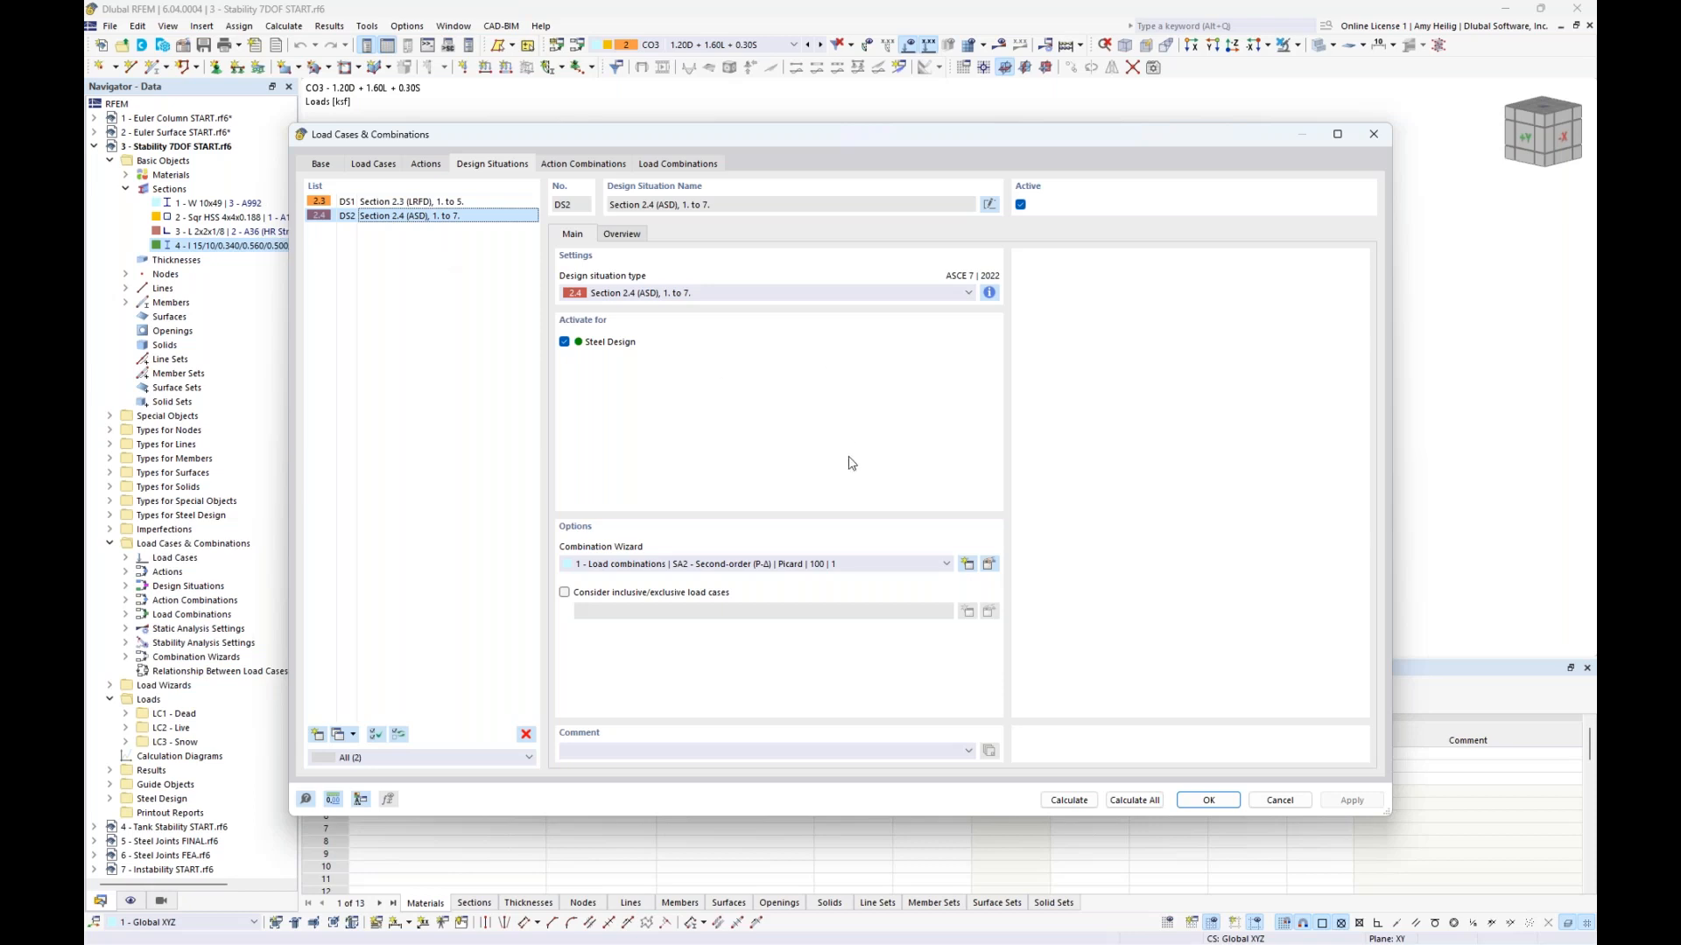
Step: Enable stability analysis in combination wizard 1 for the second-order load combinations, using settings ST1 with 10 lowest eigenvalues
left_click(989, 565)
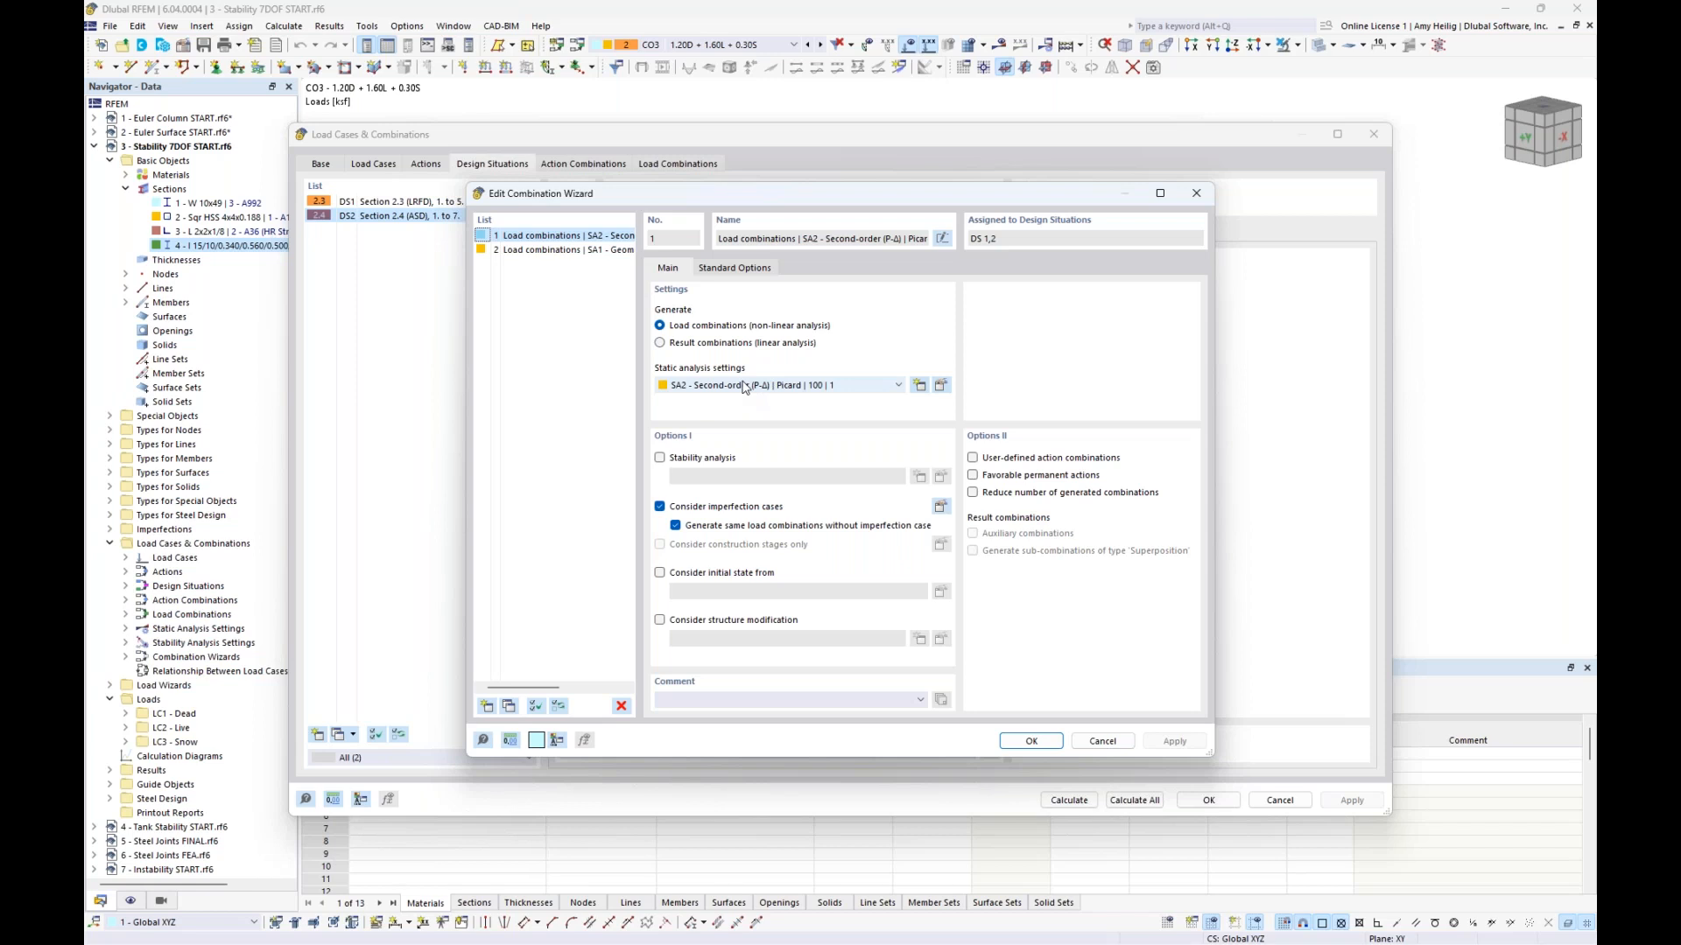
left_click(660, 458)
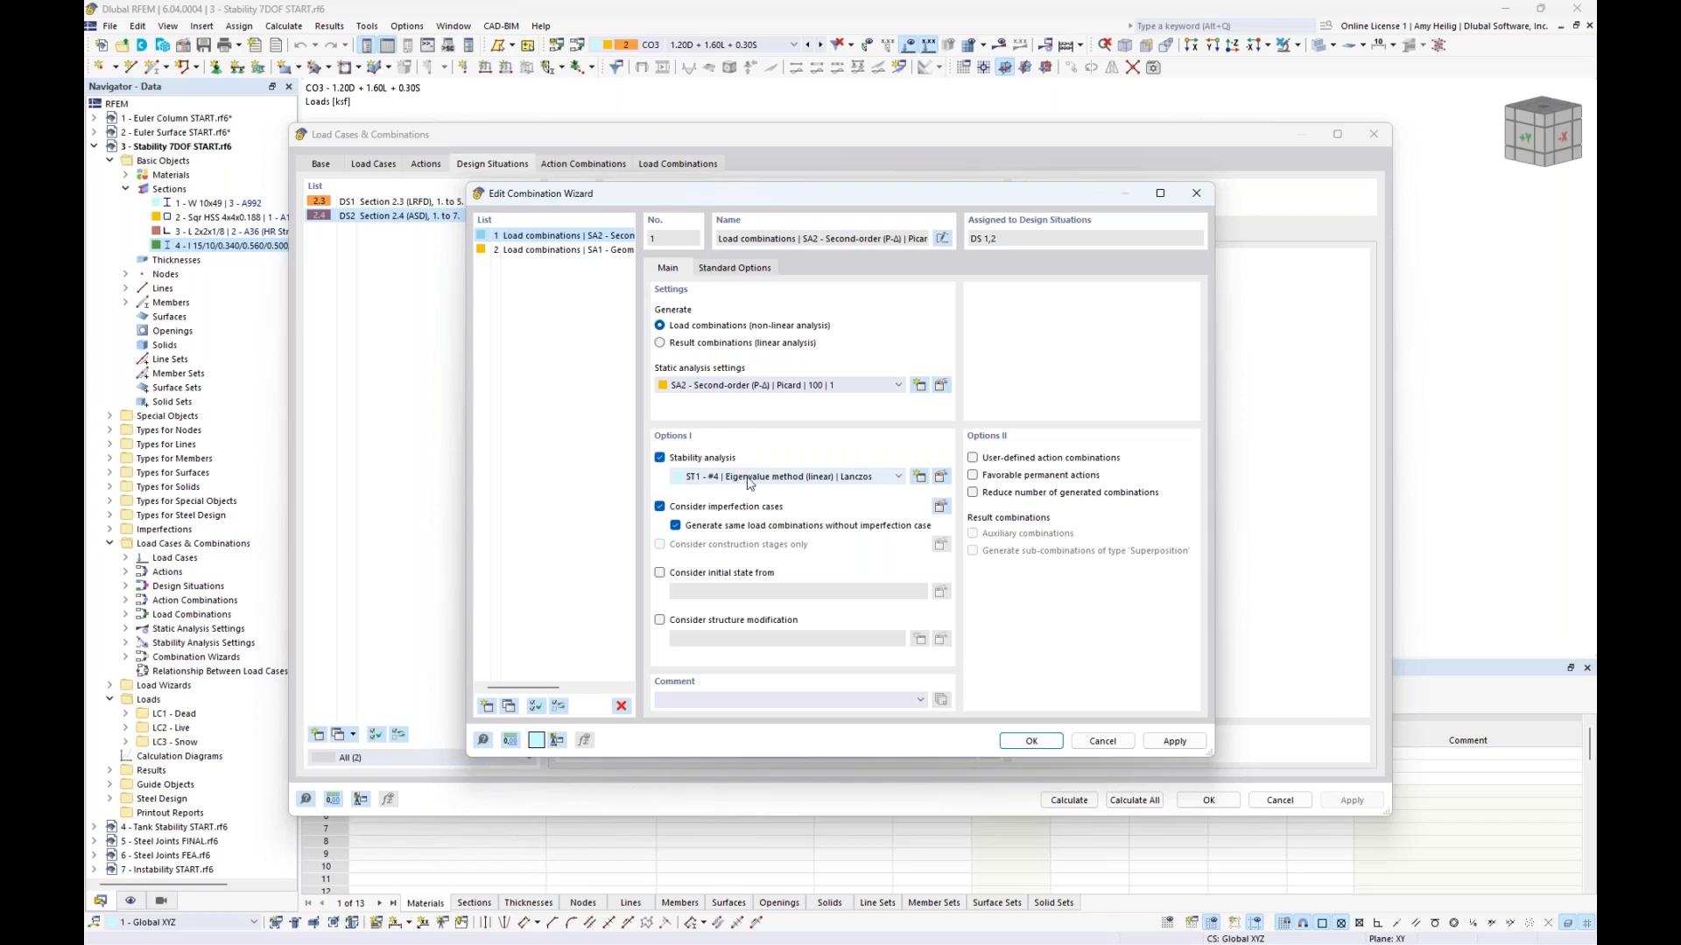
left_click(940, 477)
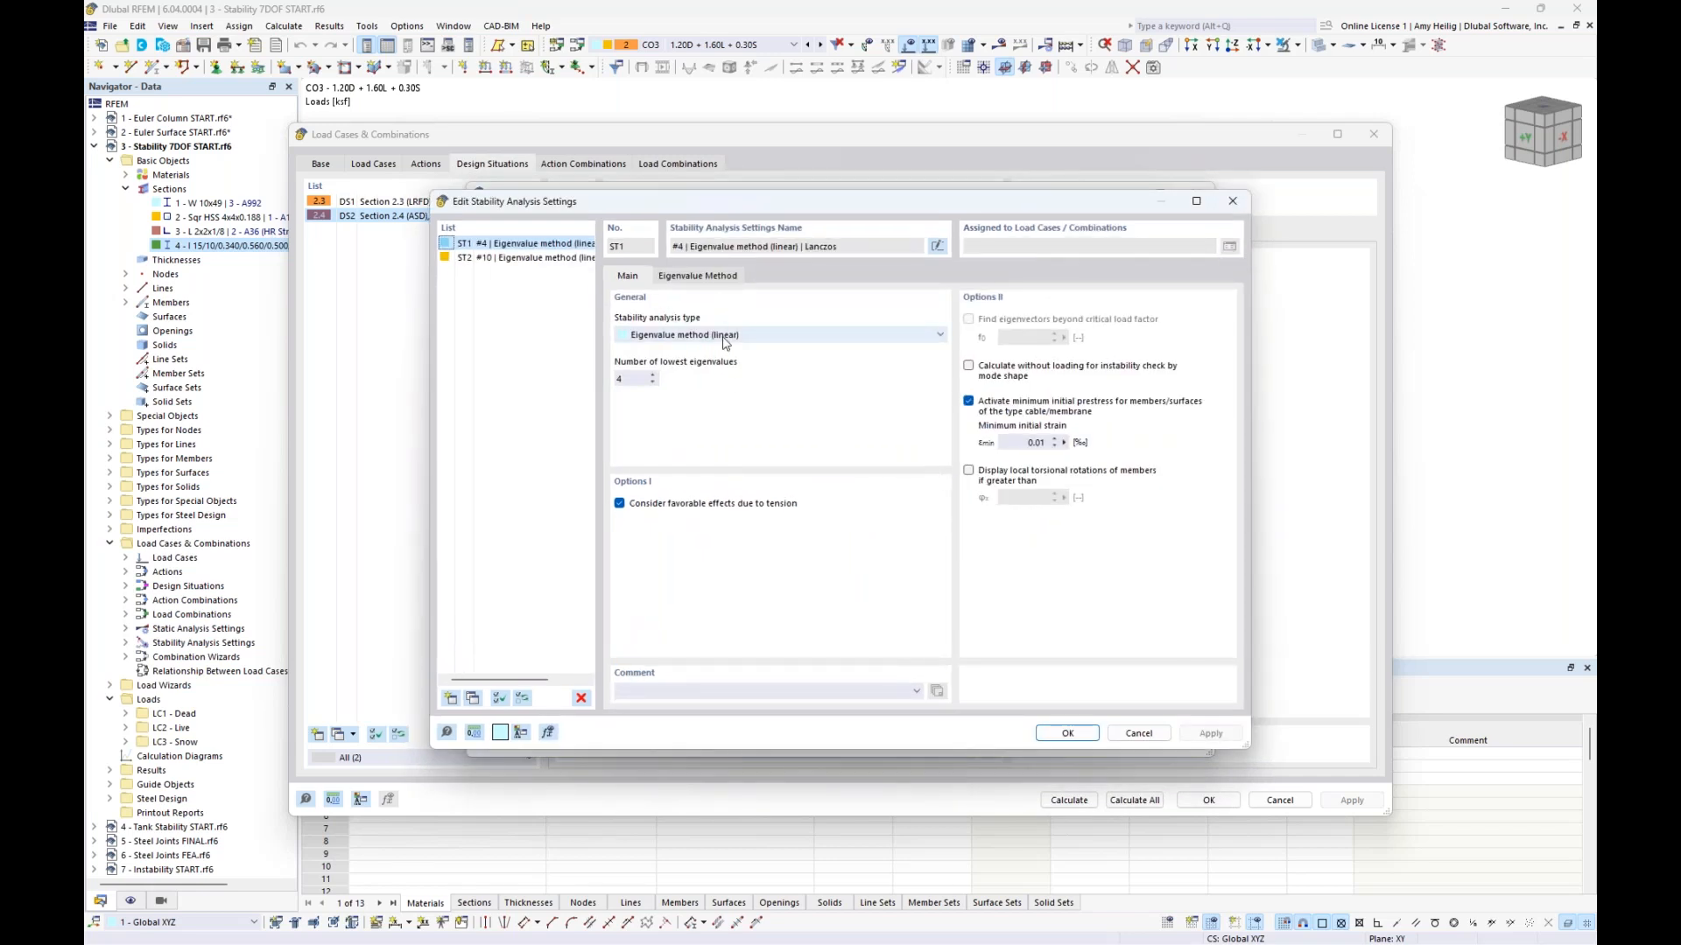
double_click(635, 382)
type("10")
left_click(1067, 734)
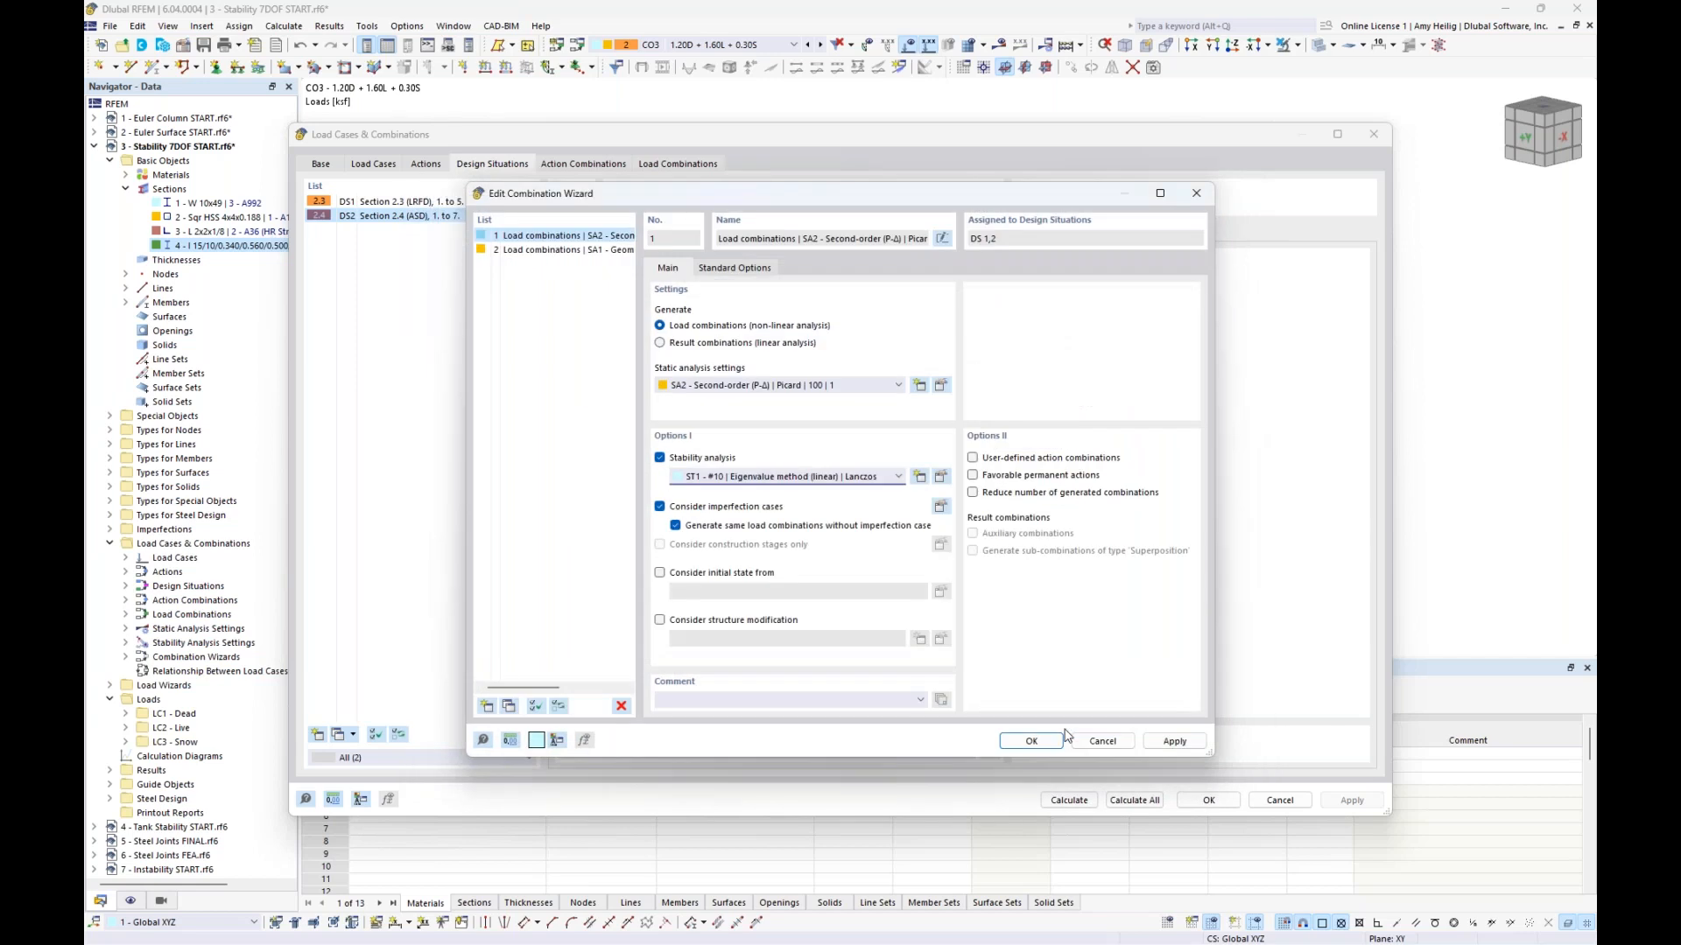
left_click(1032, 741)
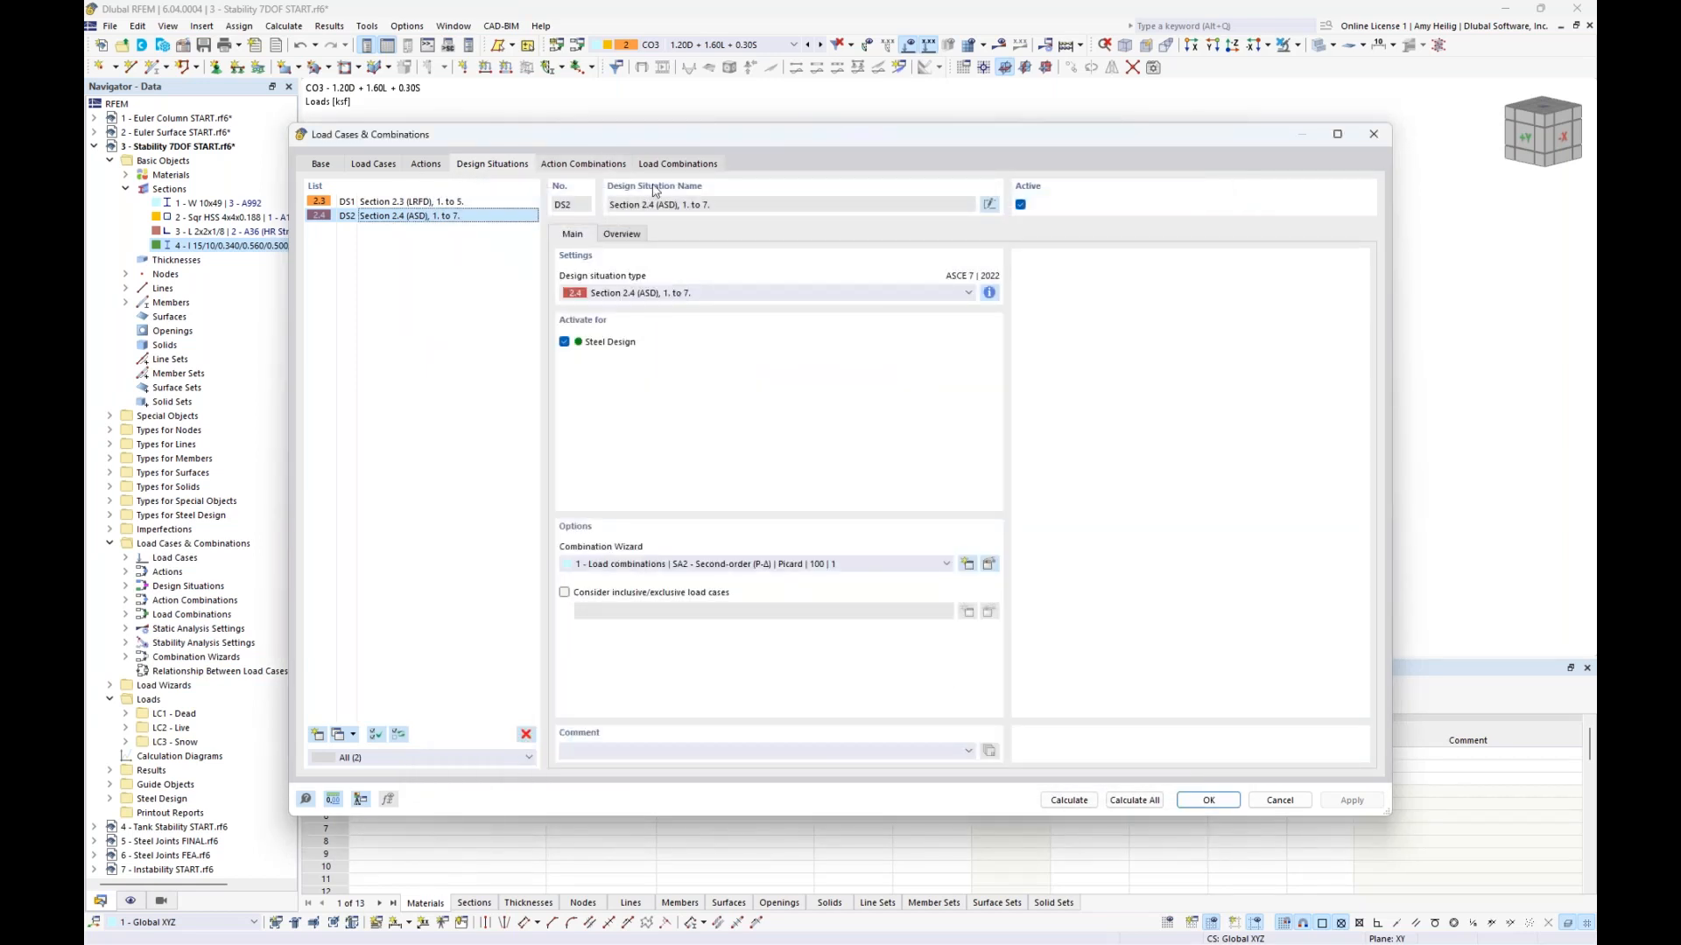
Step: Check that load combinations CO1 to CO6 calculate the critical load with stability analysis settings ST1
left_click(667, 167)
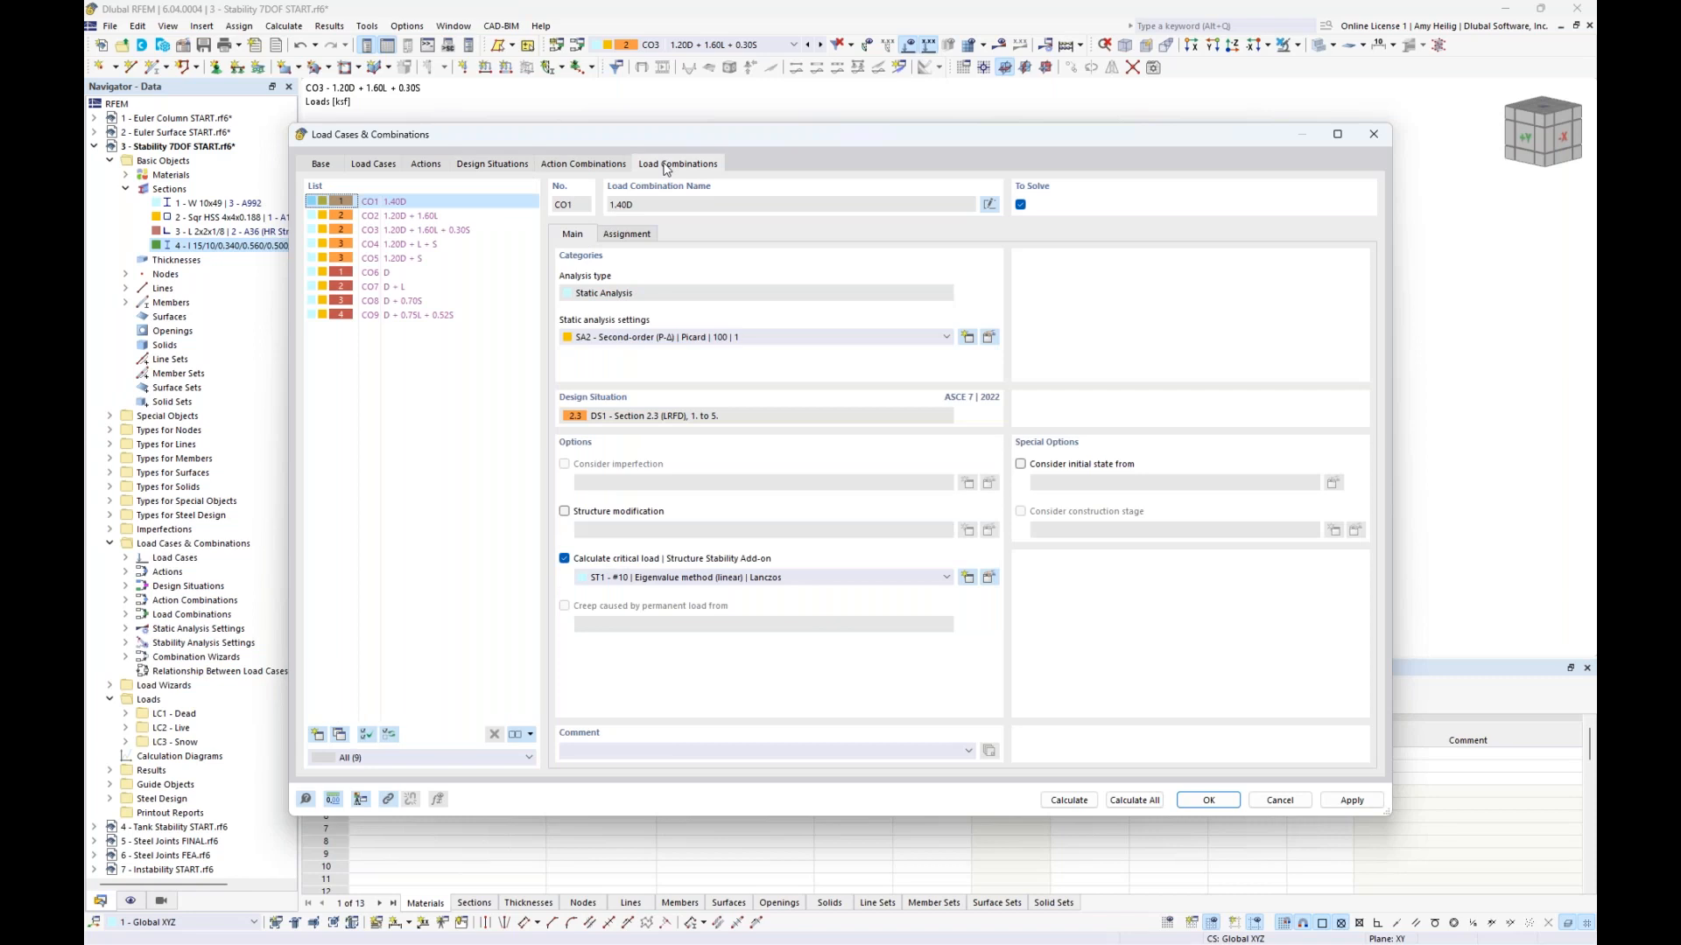
left_click(408, 219)
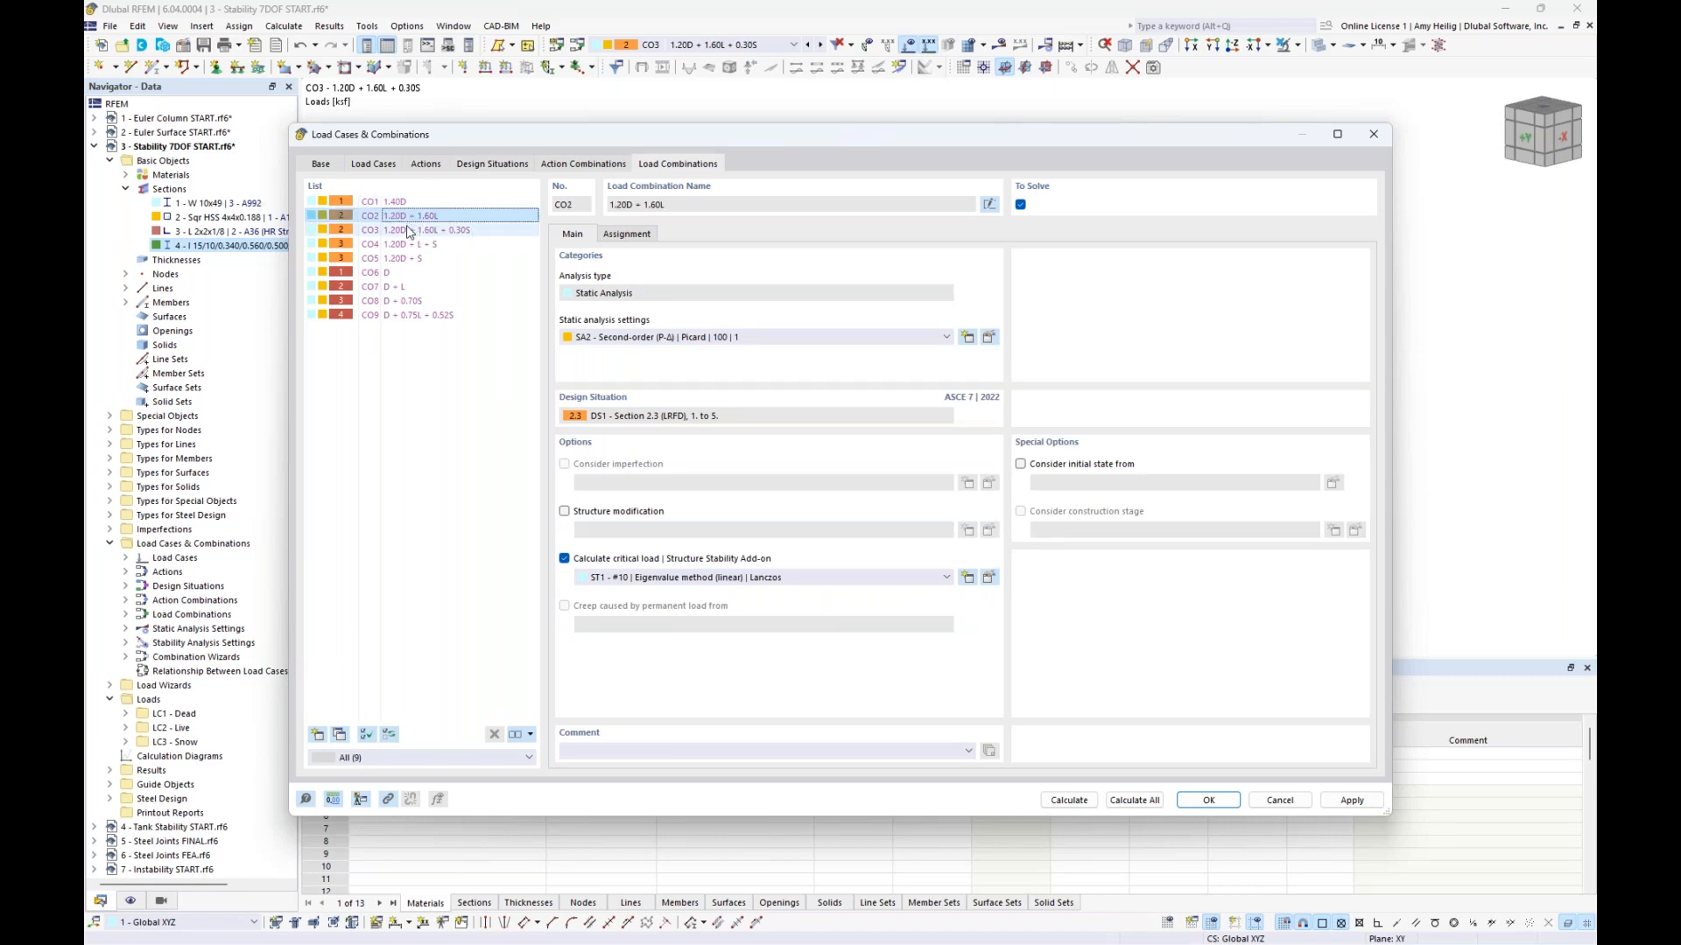
left_click(408, 233)
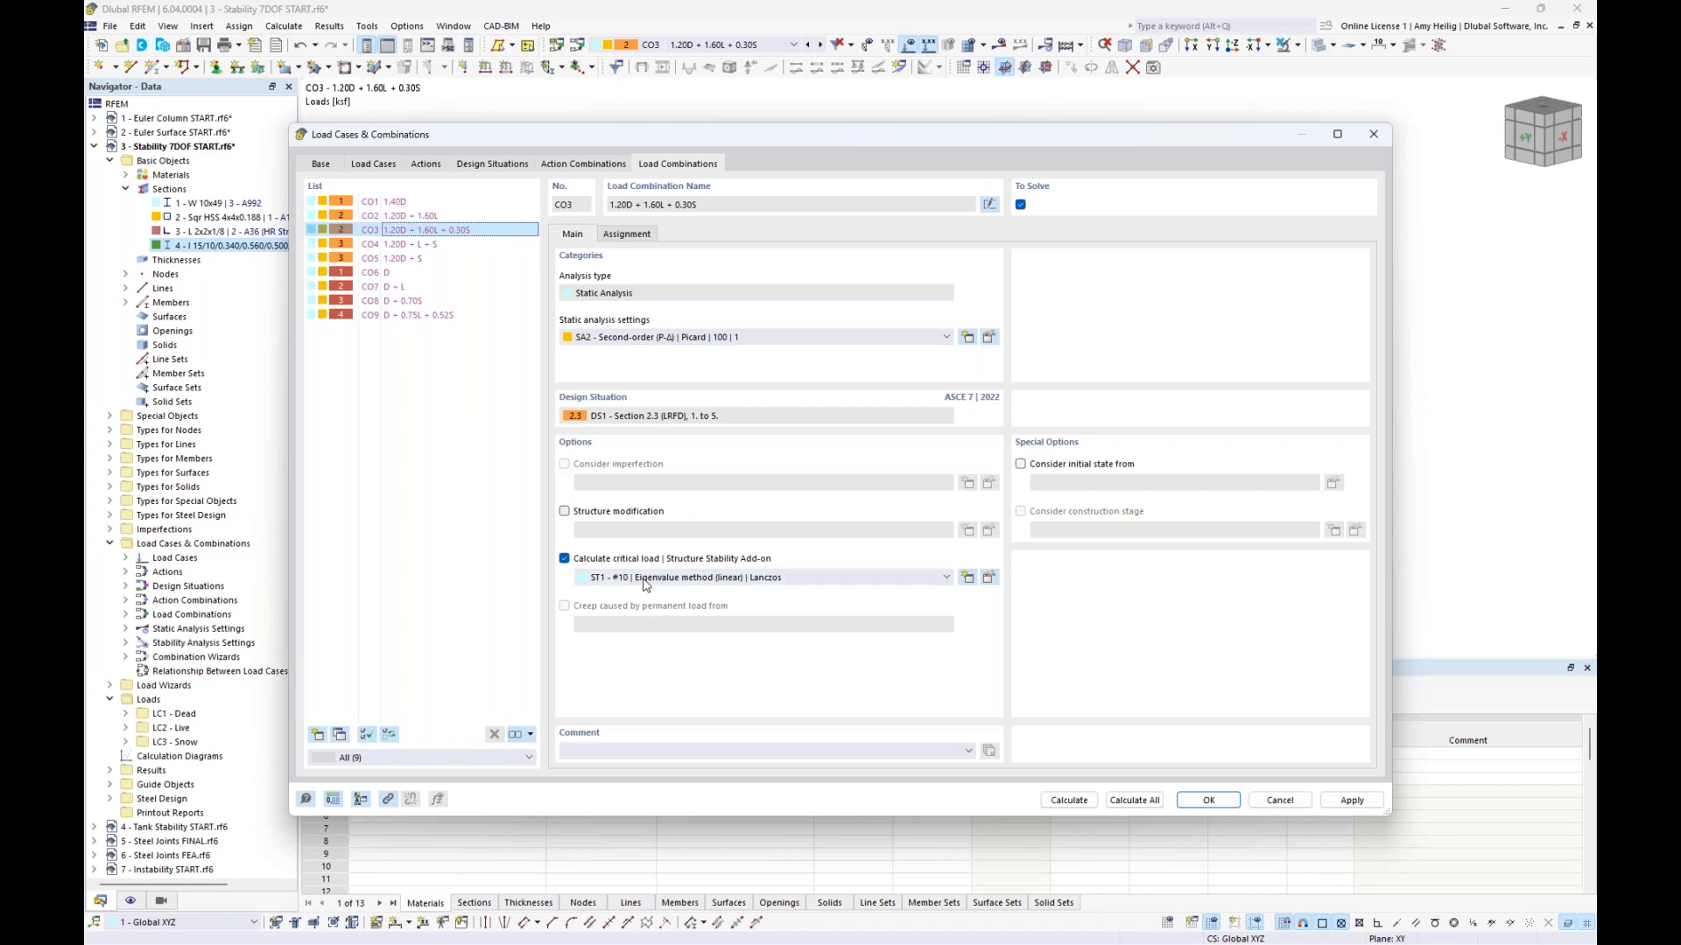
left_click(401, 244)
left_click(399, 258)
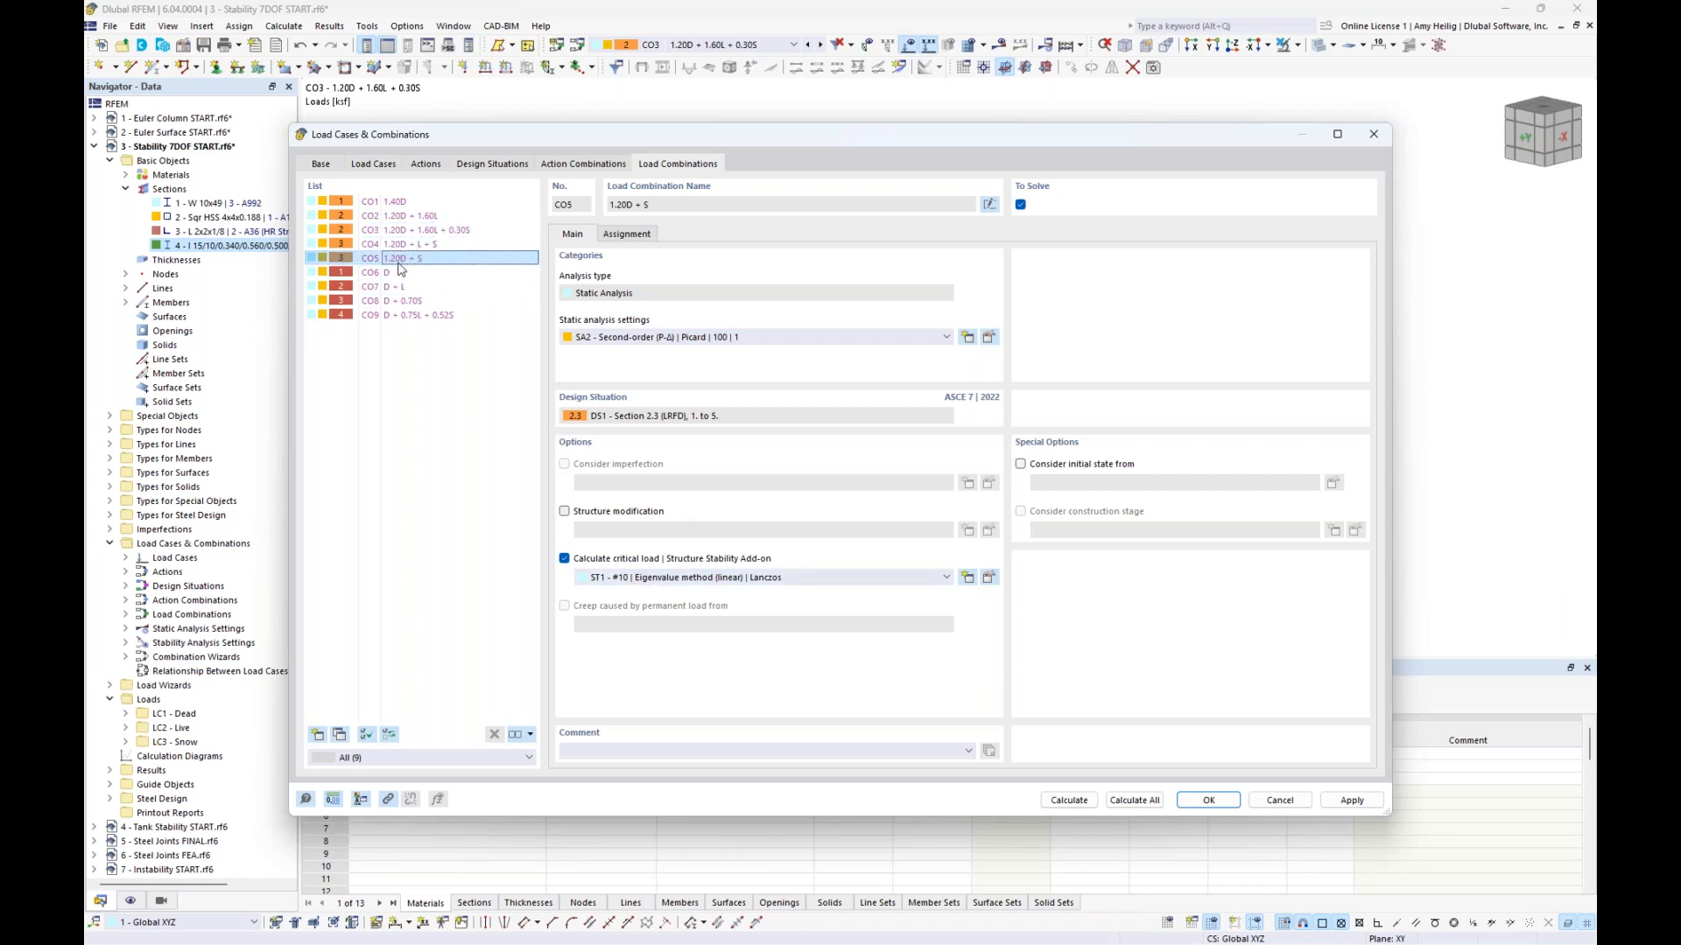
left_click(398, 273)
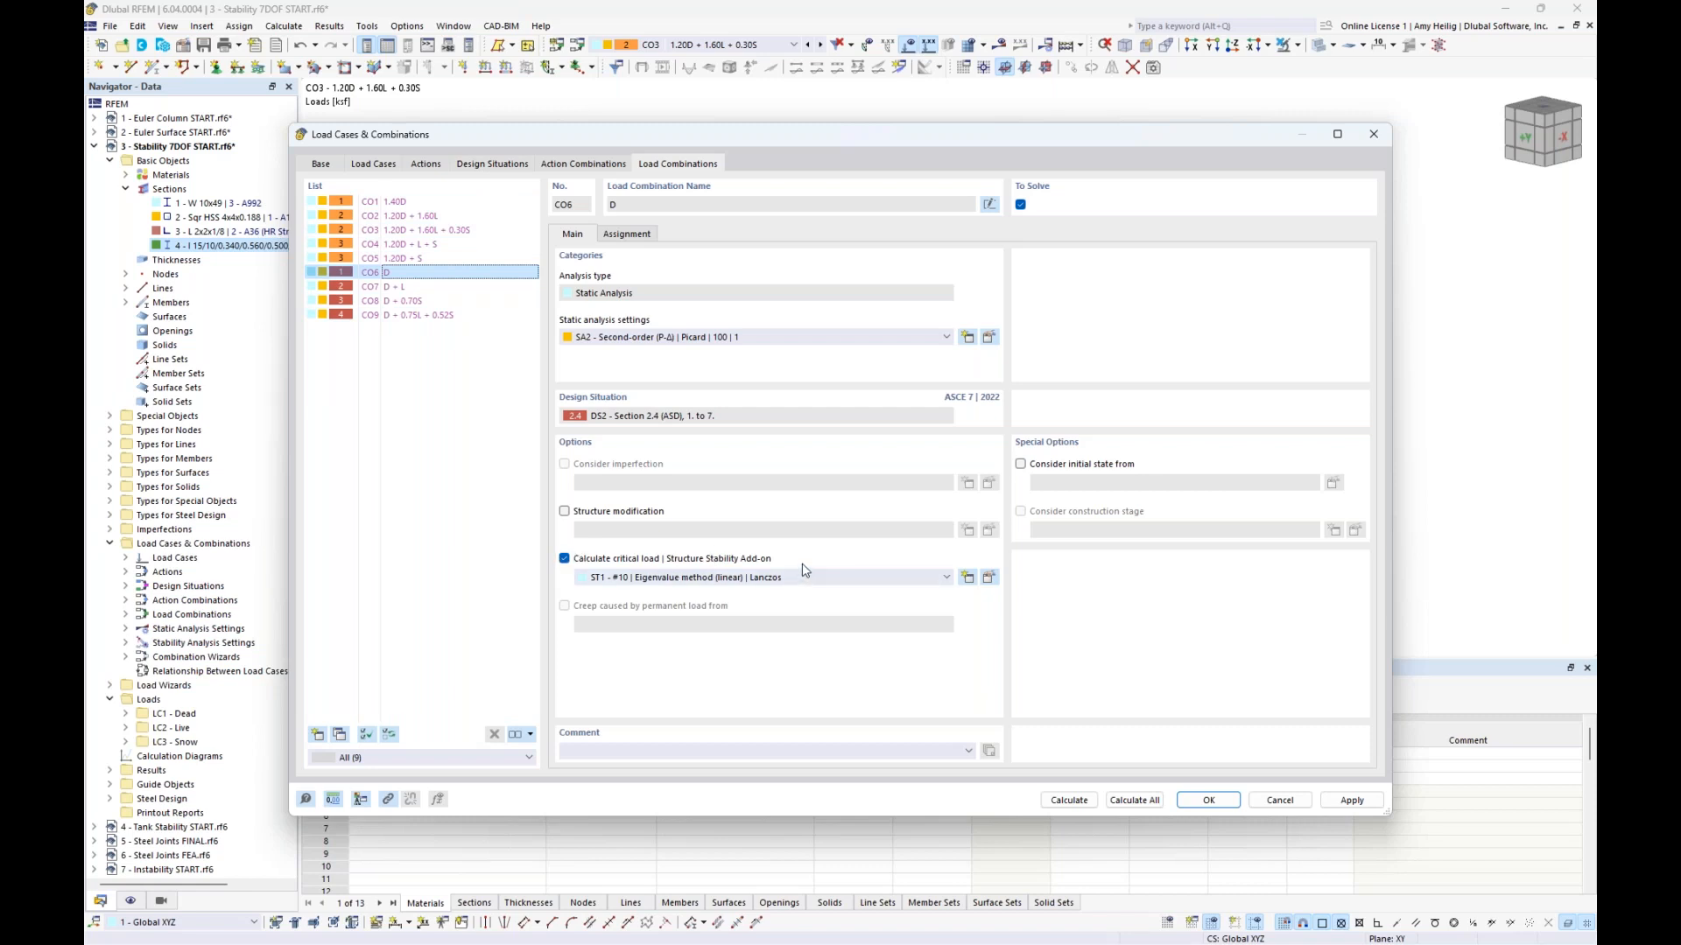
left_click(403, 245)
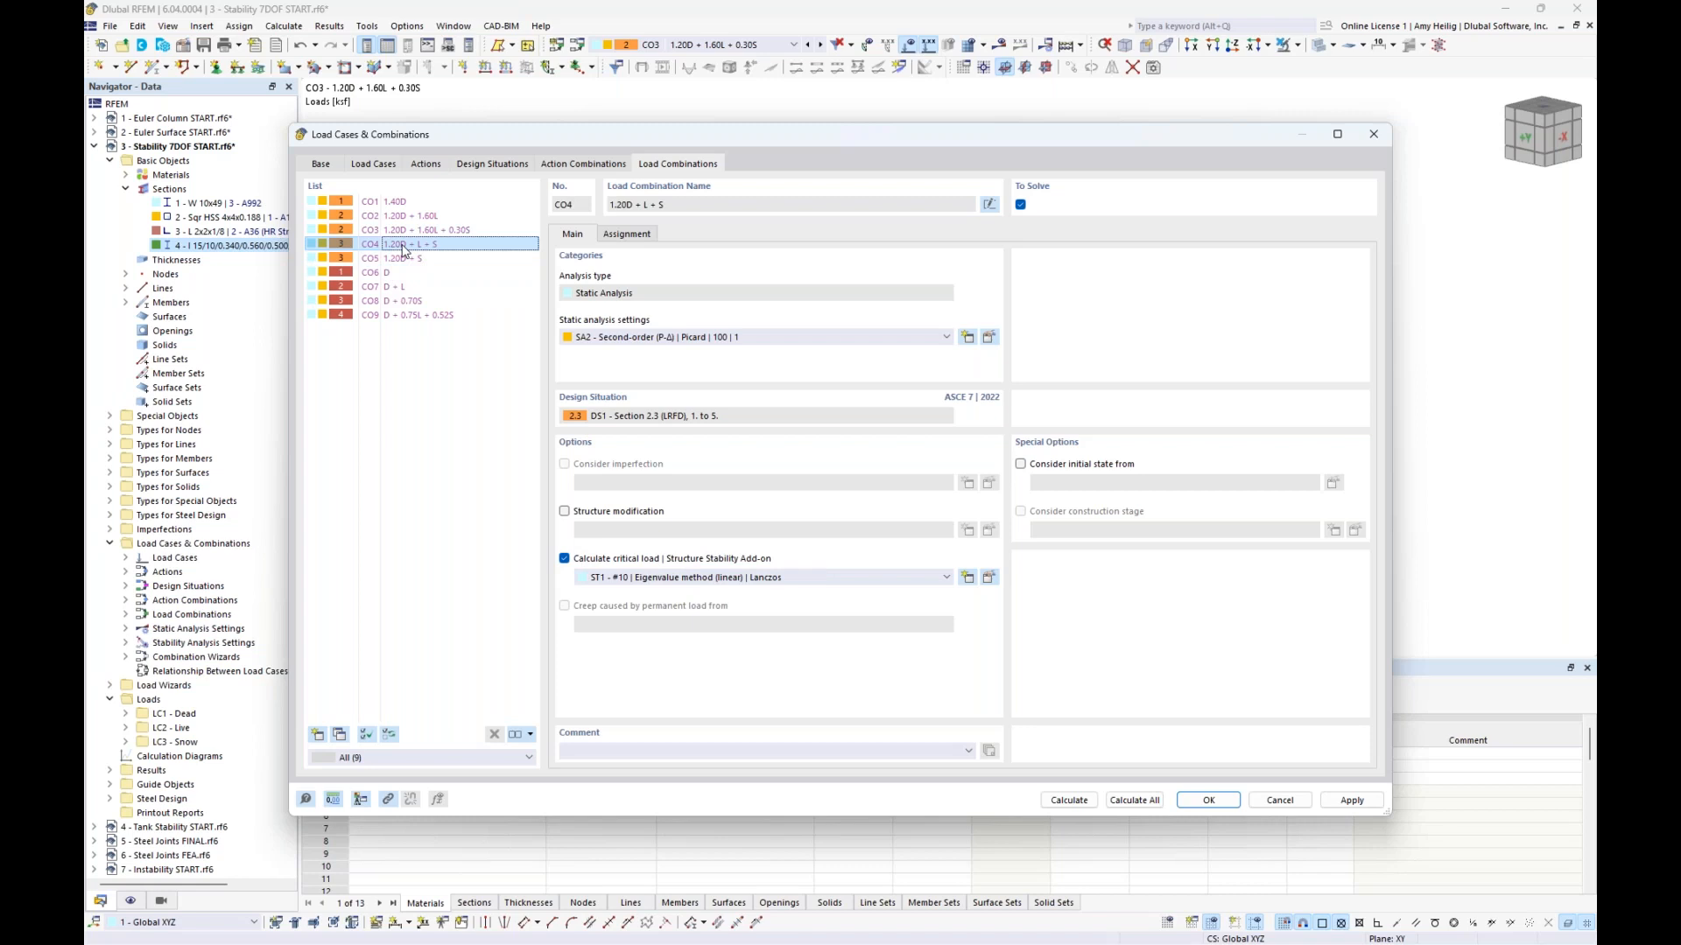
Step: Calculate all load cases and combinations, and hide the loads on the resulting hall frame view
left_click(1134, 799)
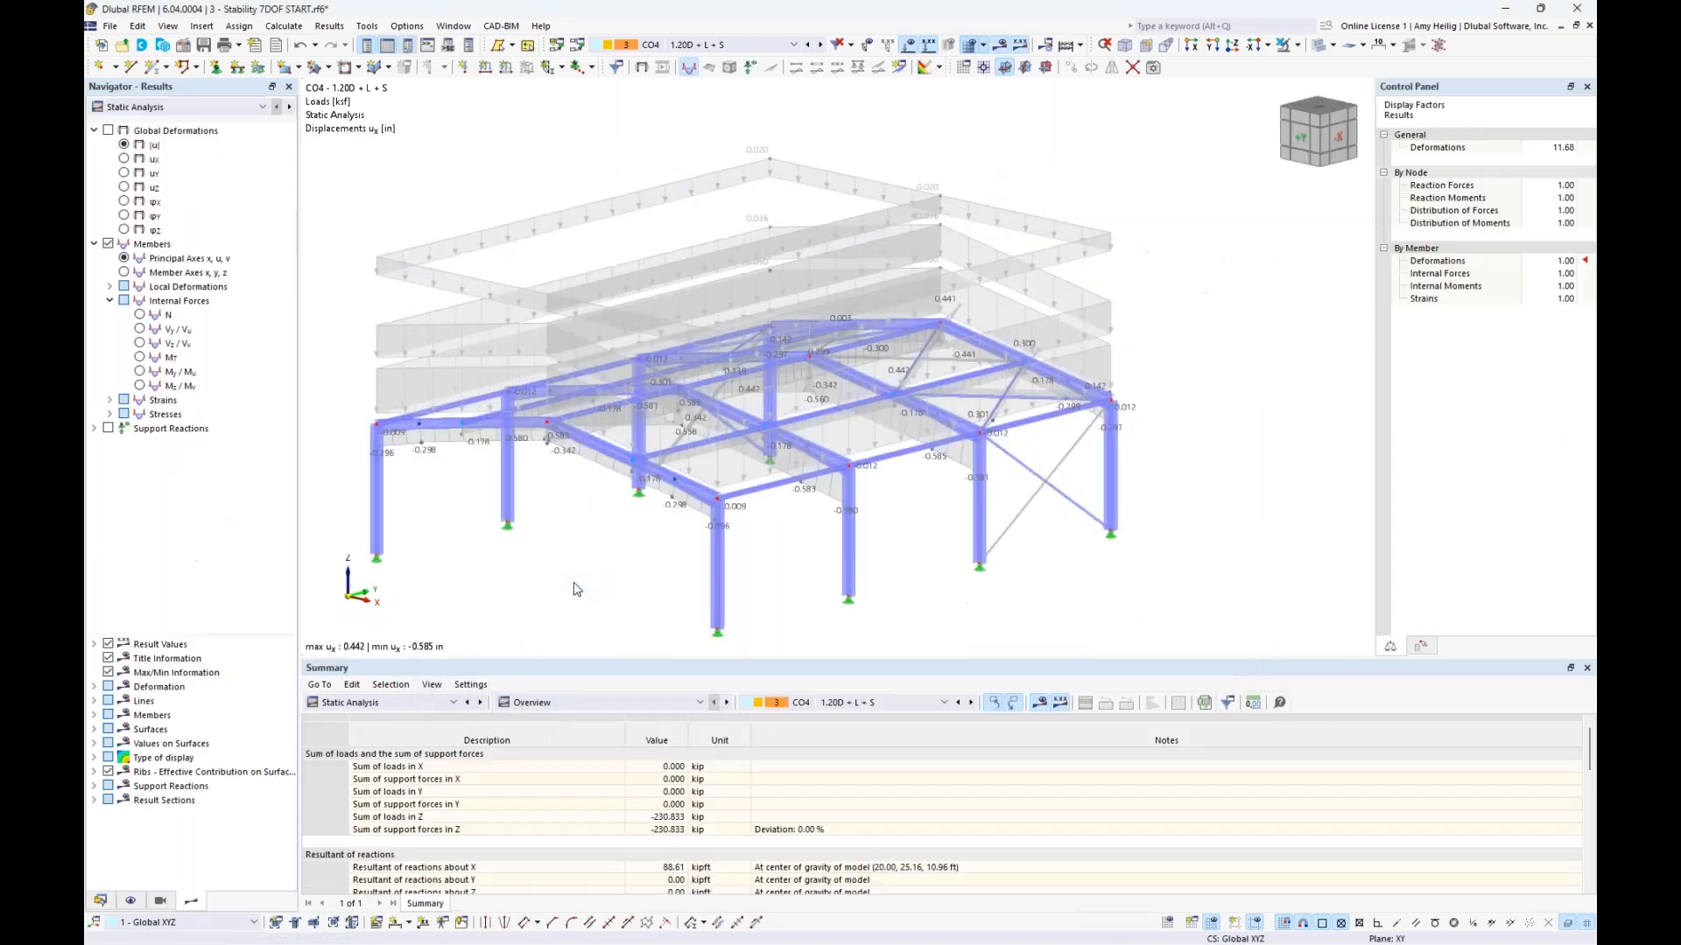
left_click(909, 48)
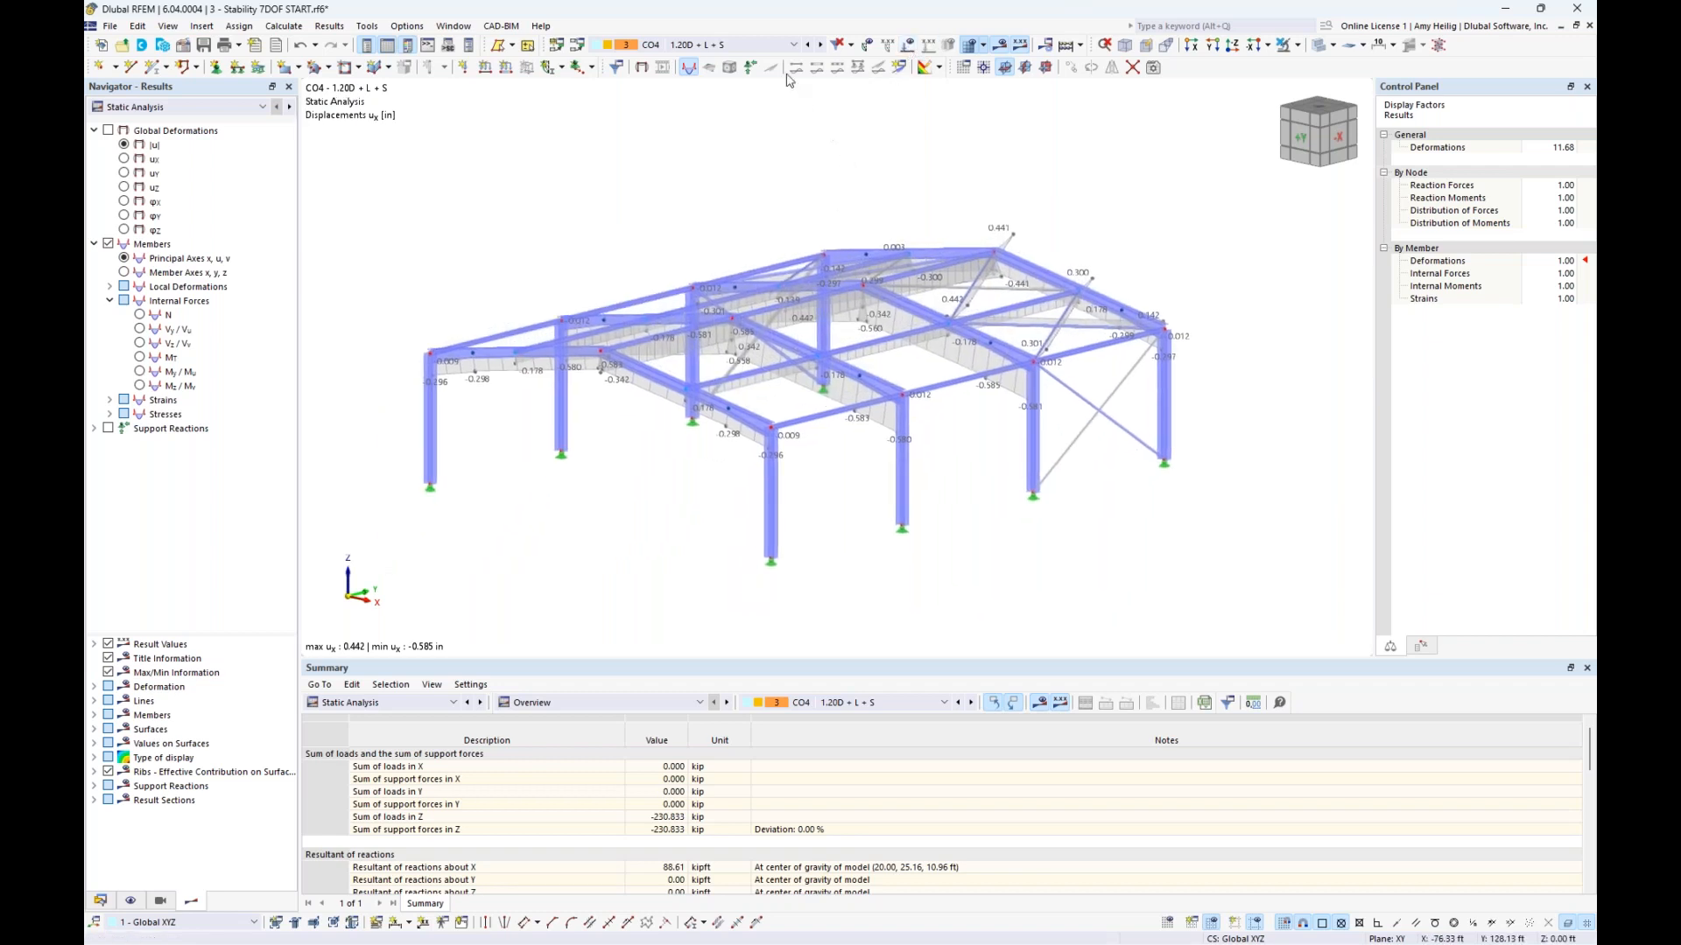
Step: Activate design situation DS1 - Section 2.3 (LRFD), 1. to 5. and examine its maximum deformations and minimum critical load factor in the summary
left_click(787, 45)
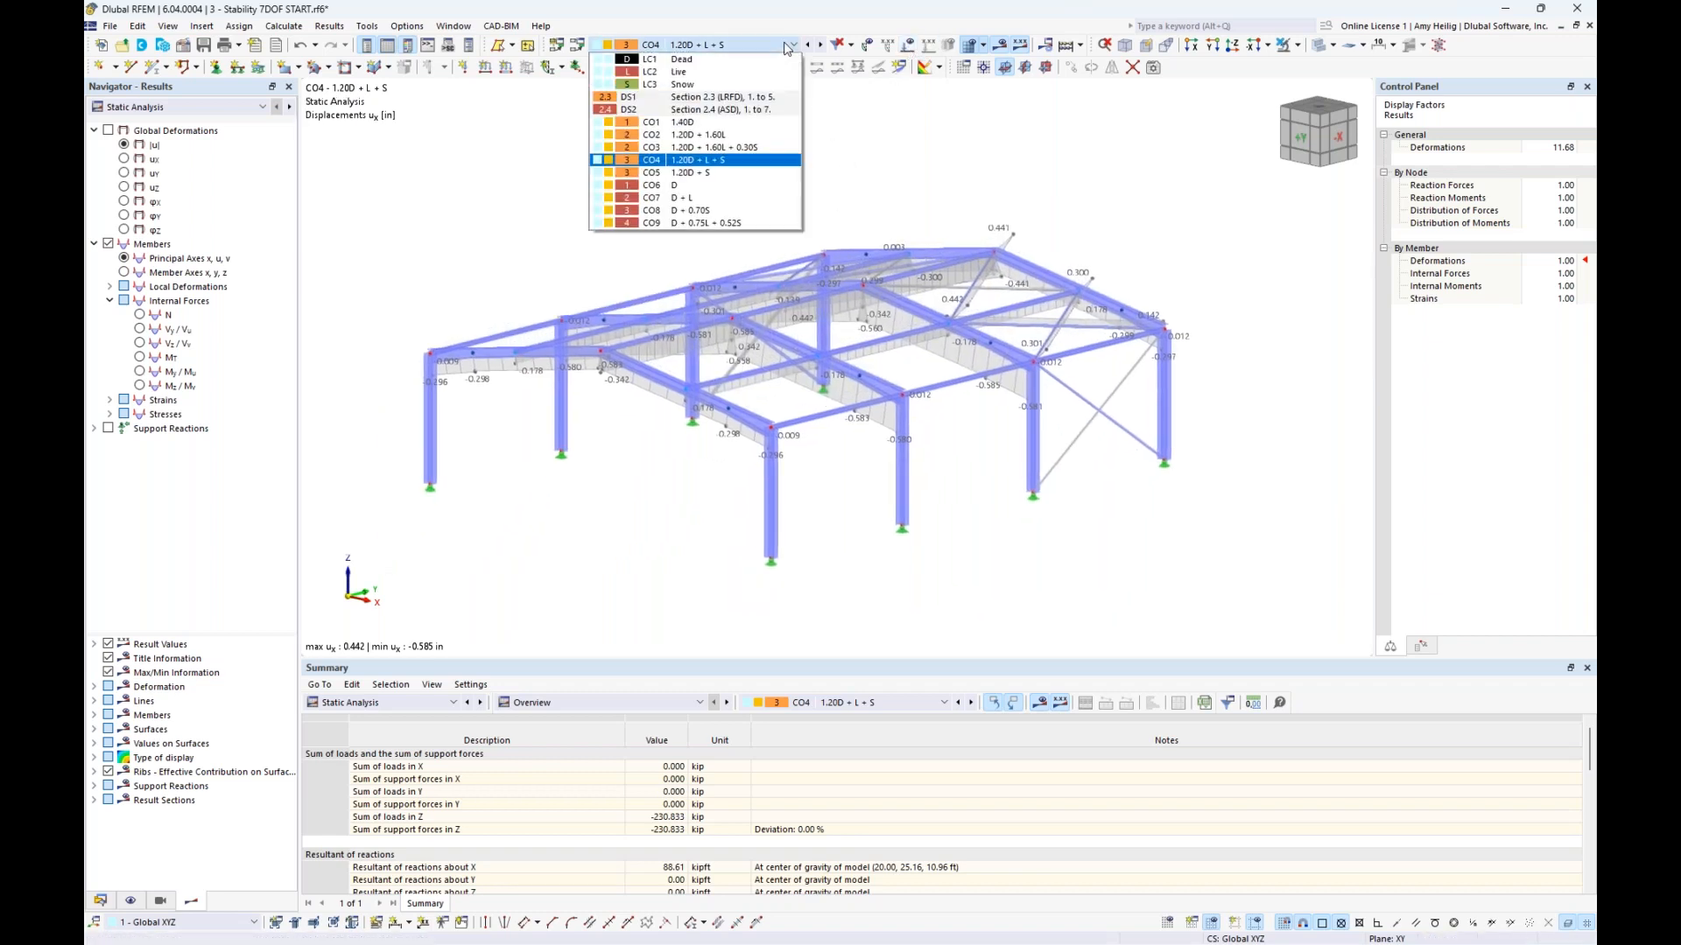
left_click(771, 104)
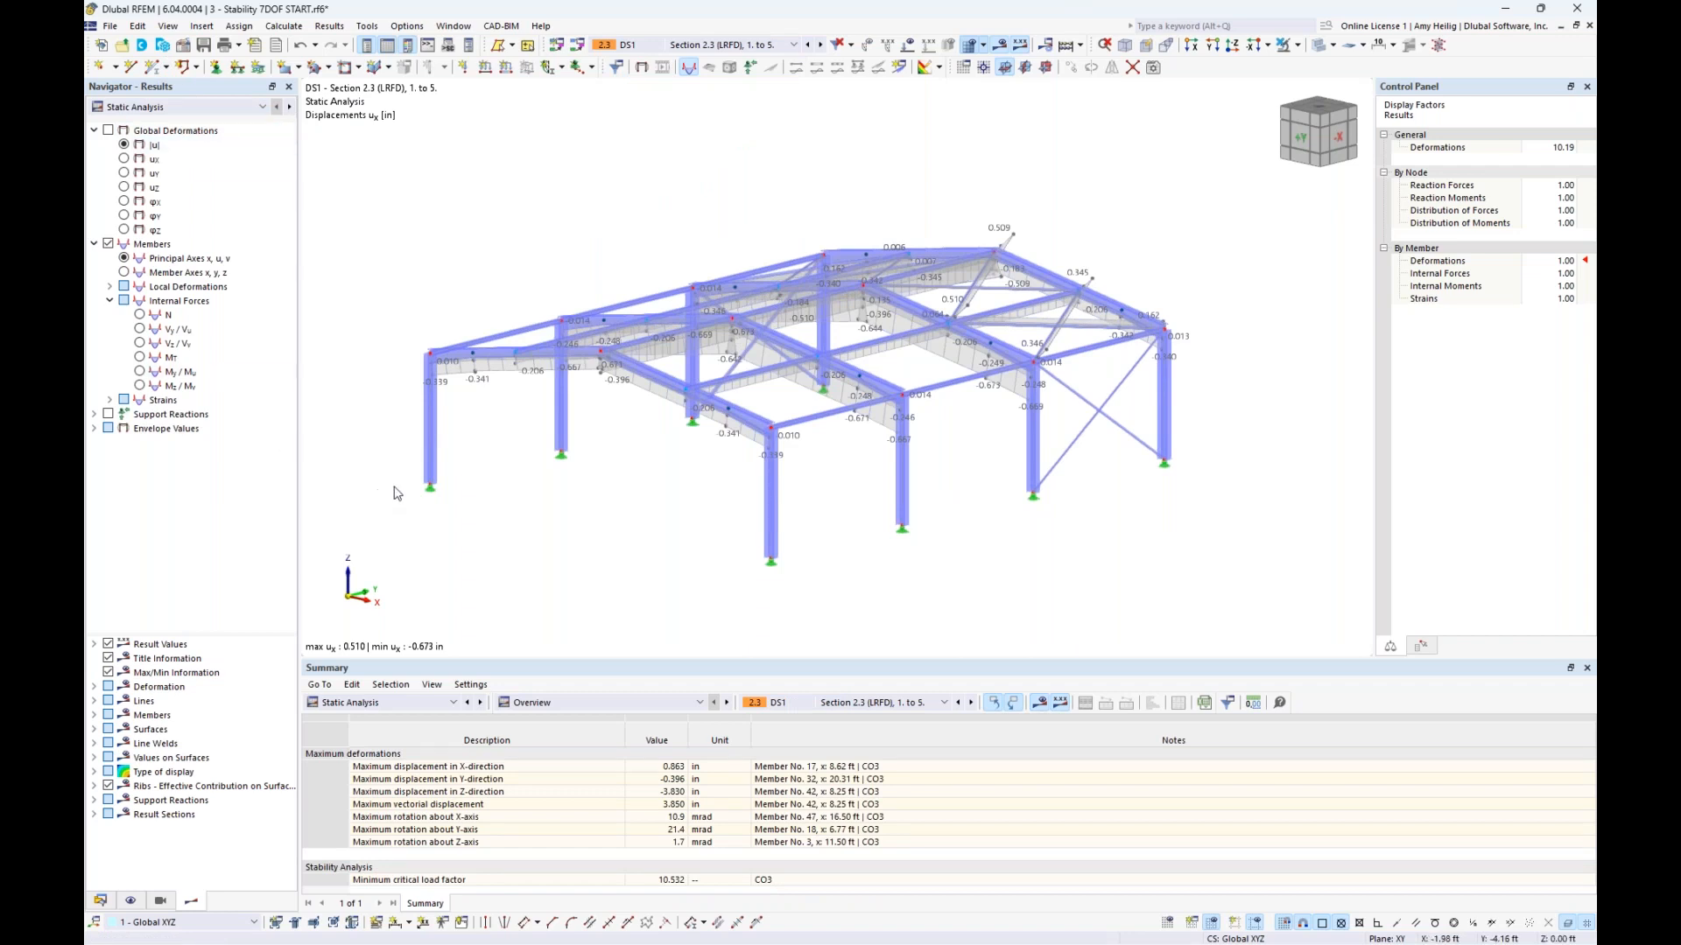
left_click_drag(602, 657, 603, 516)
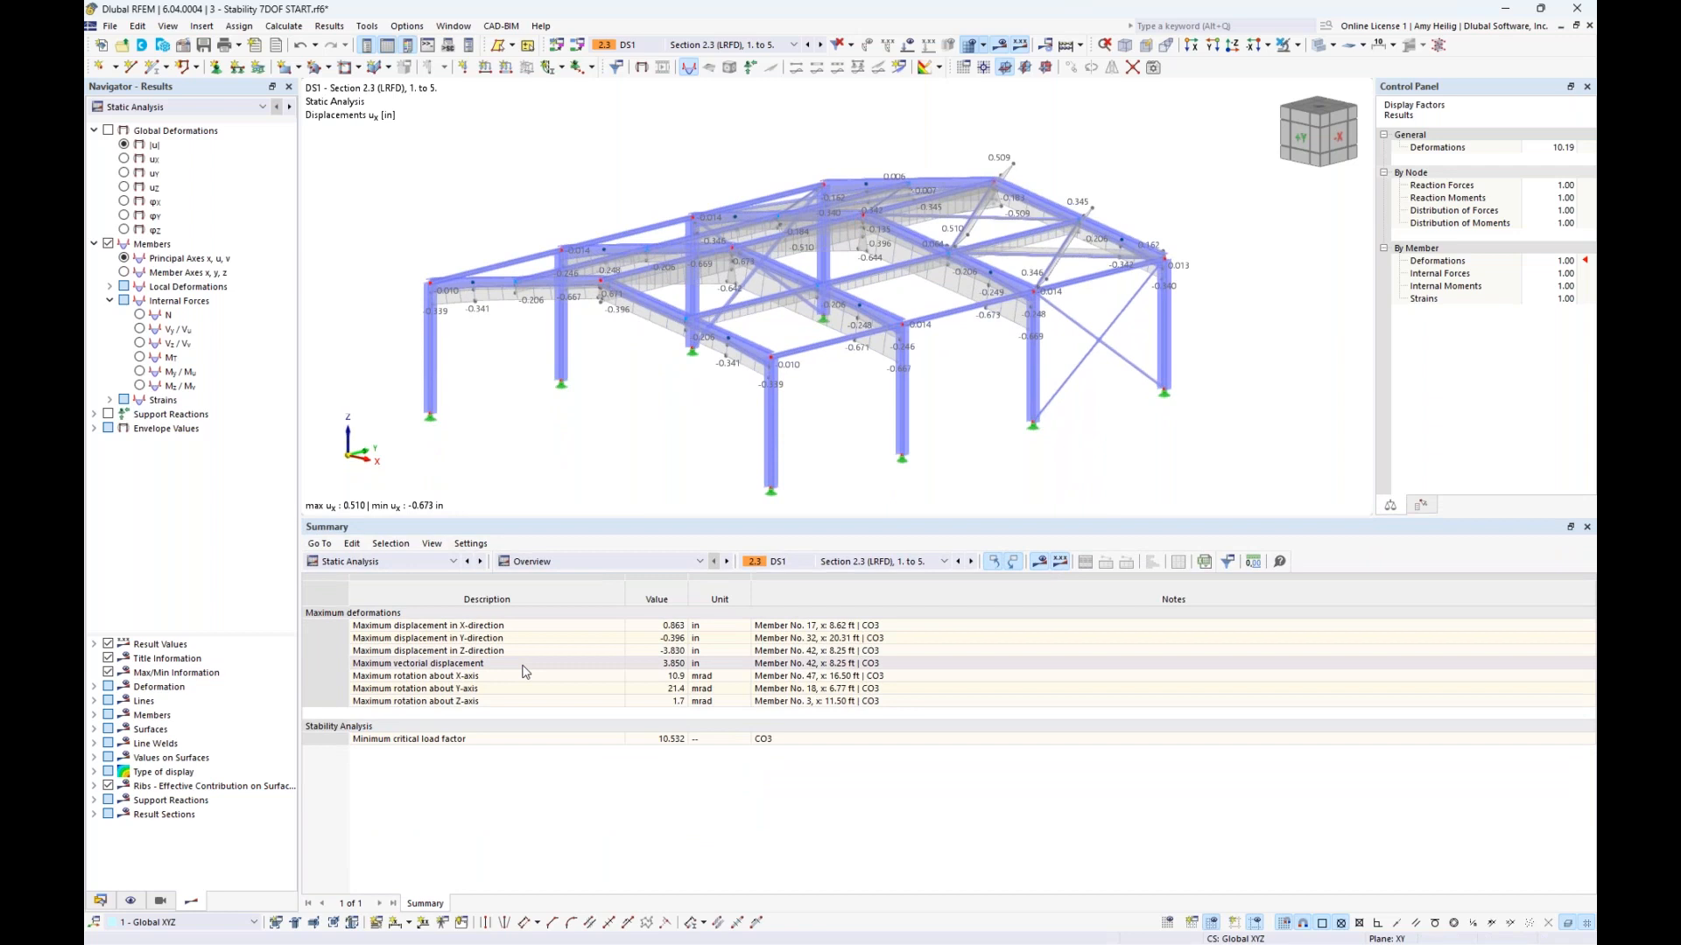
left_click(348, 729)
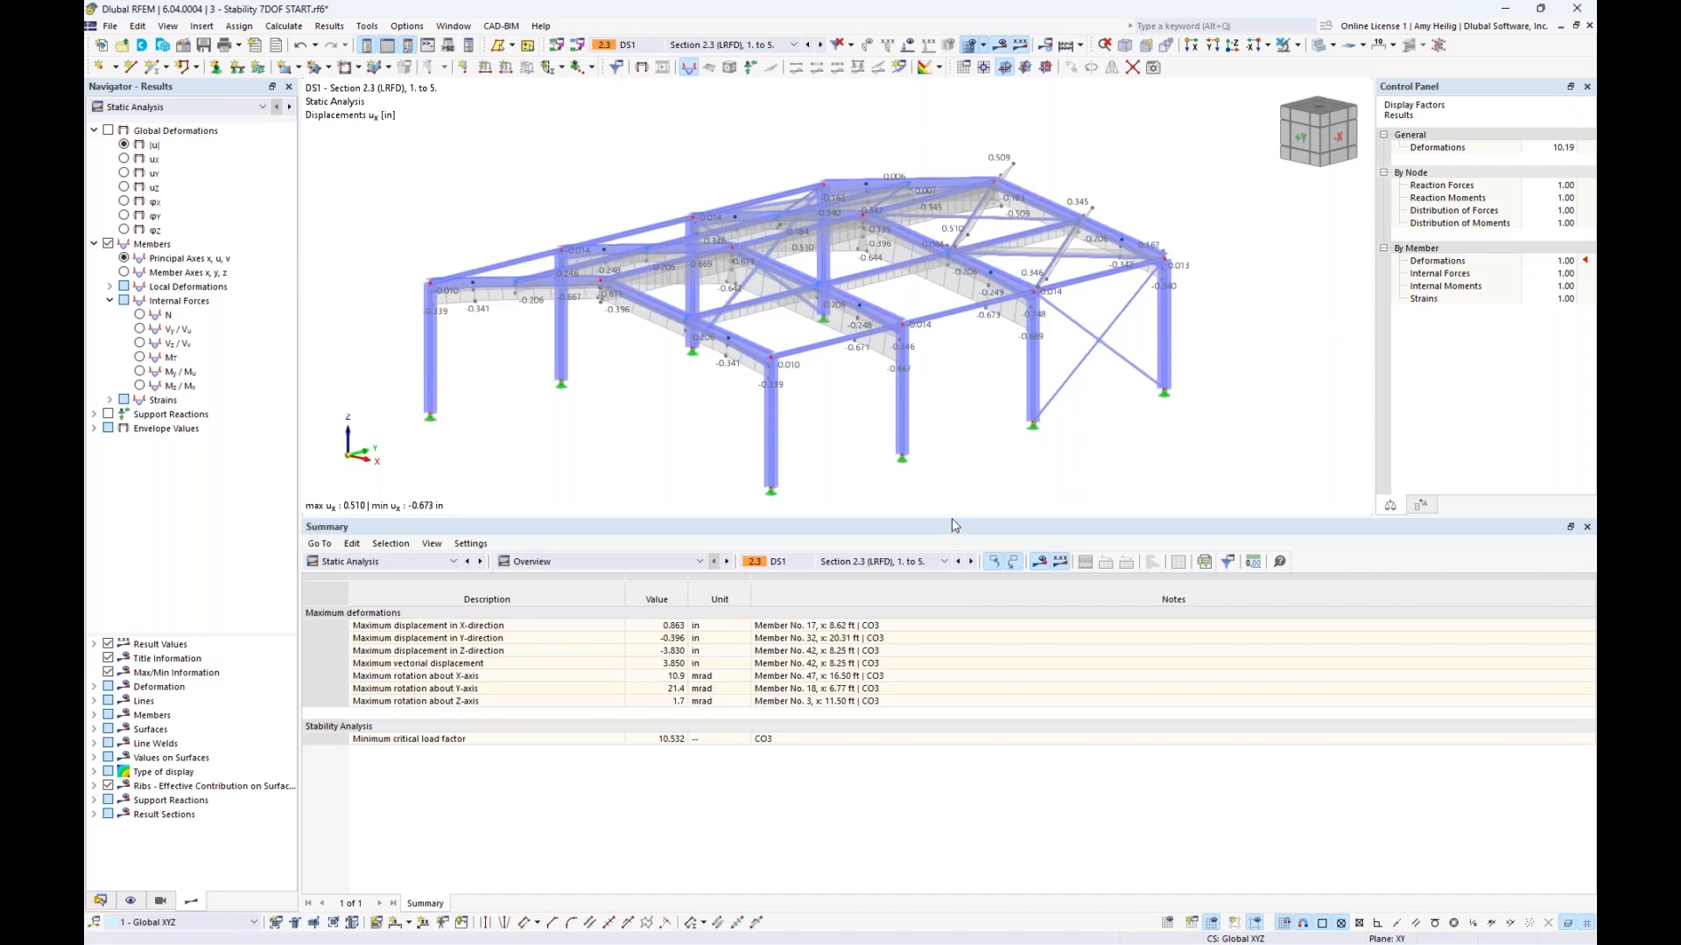
left_click_drag(953, 519, 973, 632)
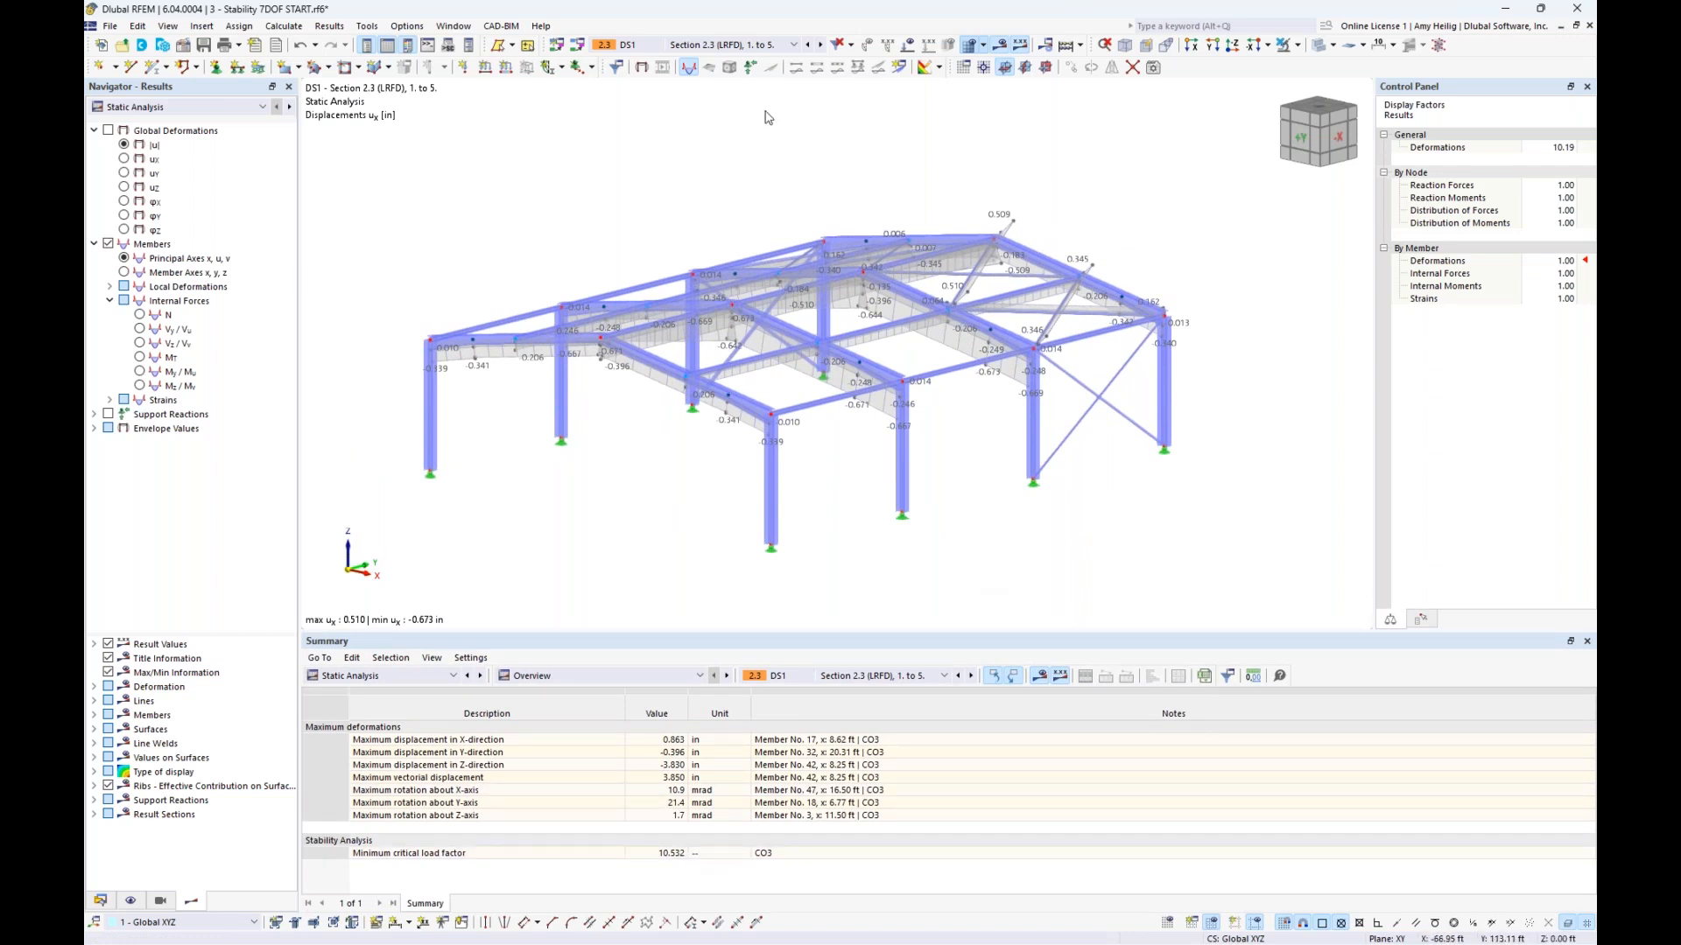
Step: Activate load combination CO3 - 1.20D + 1.60L + 0.30S, examine its loads on the frame, and hide them again
left_click(781, 52)
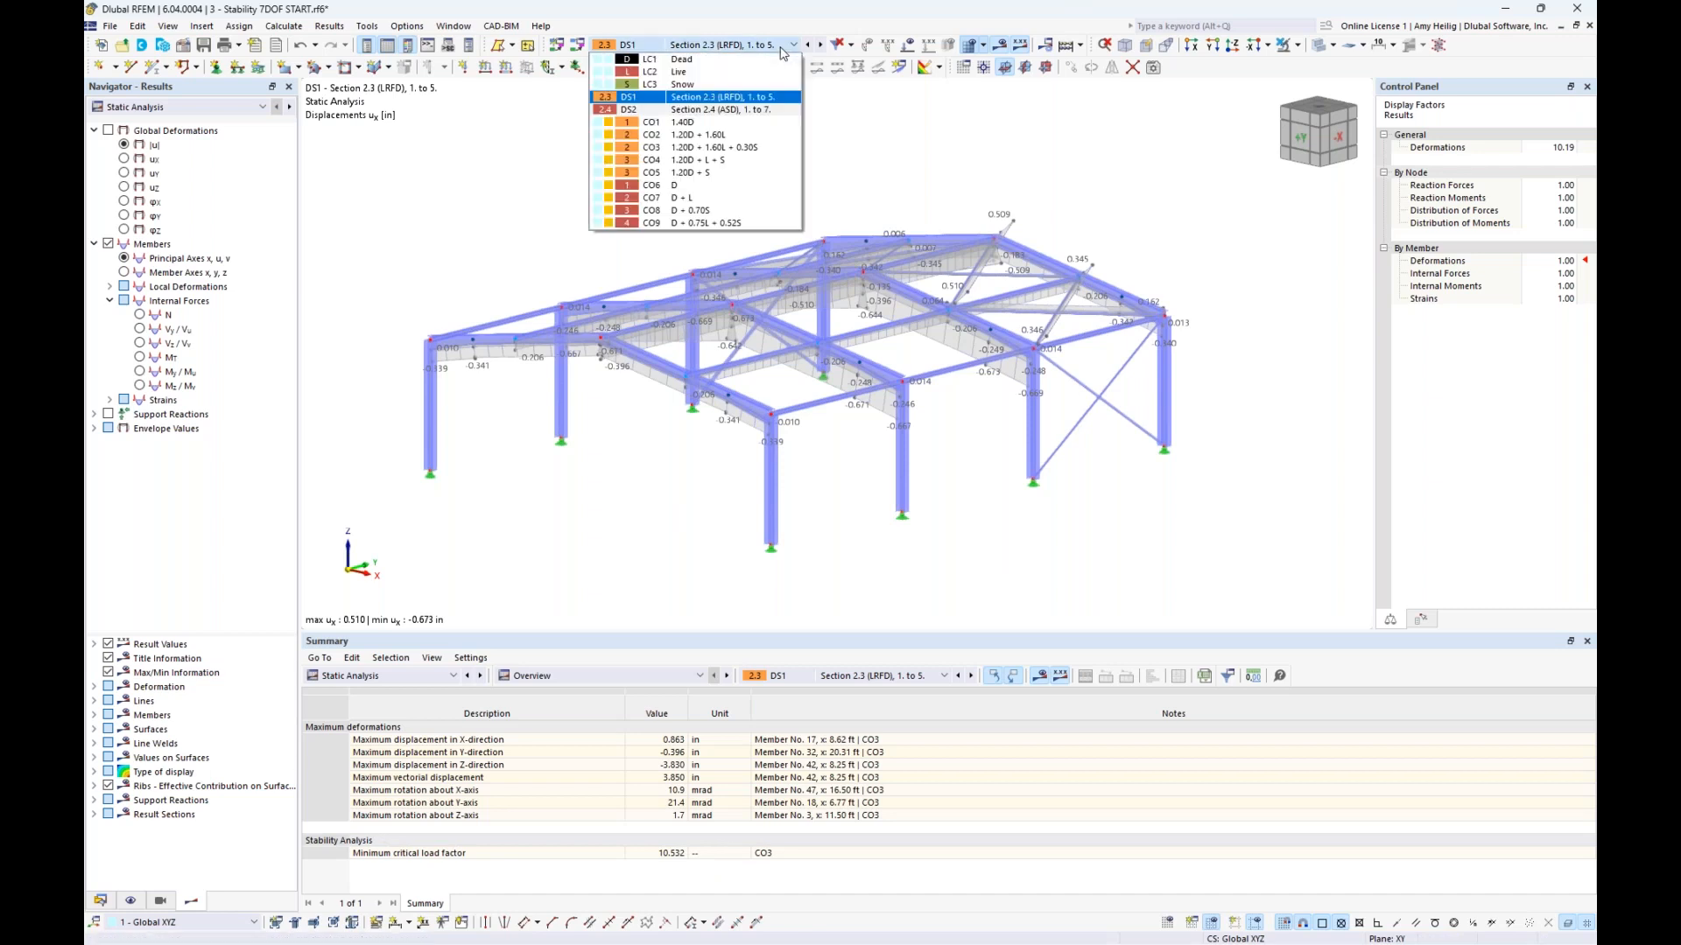
left_click(758, 149)
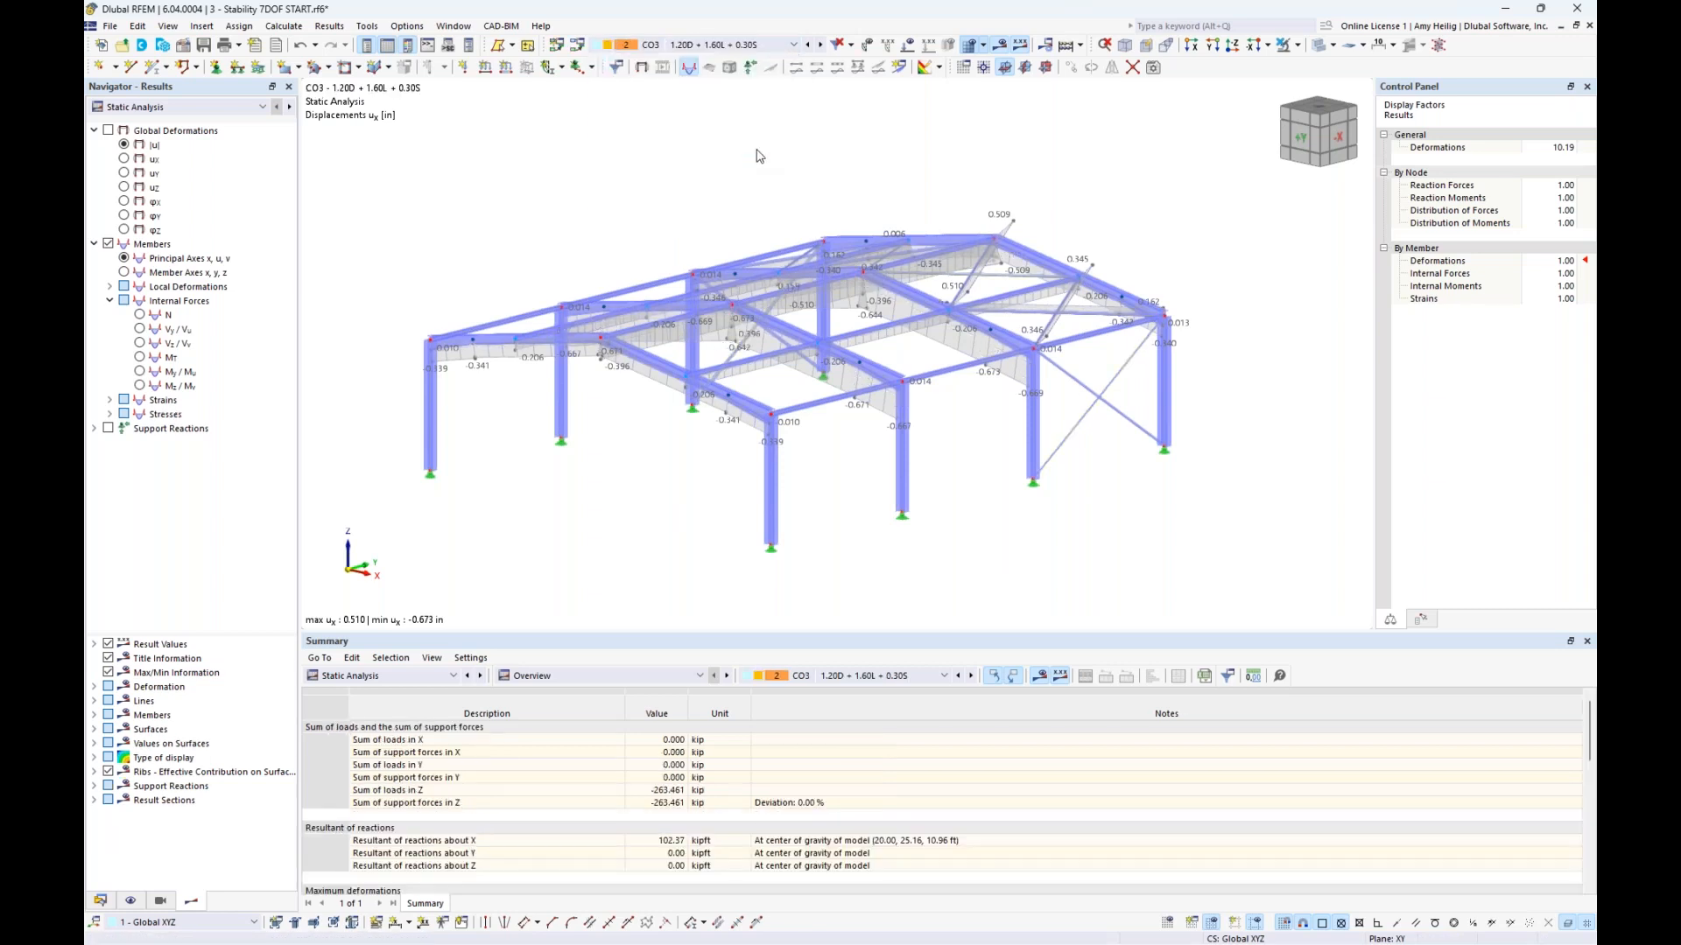
left_click(909, 44)
middle_click_drag(738, 247, 547, 318, "ctrl")
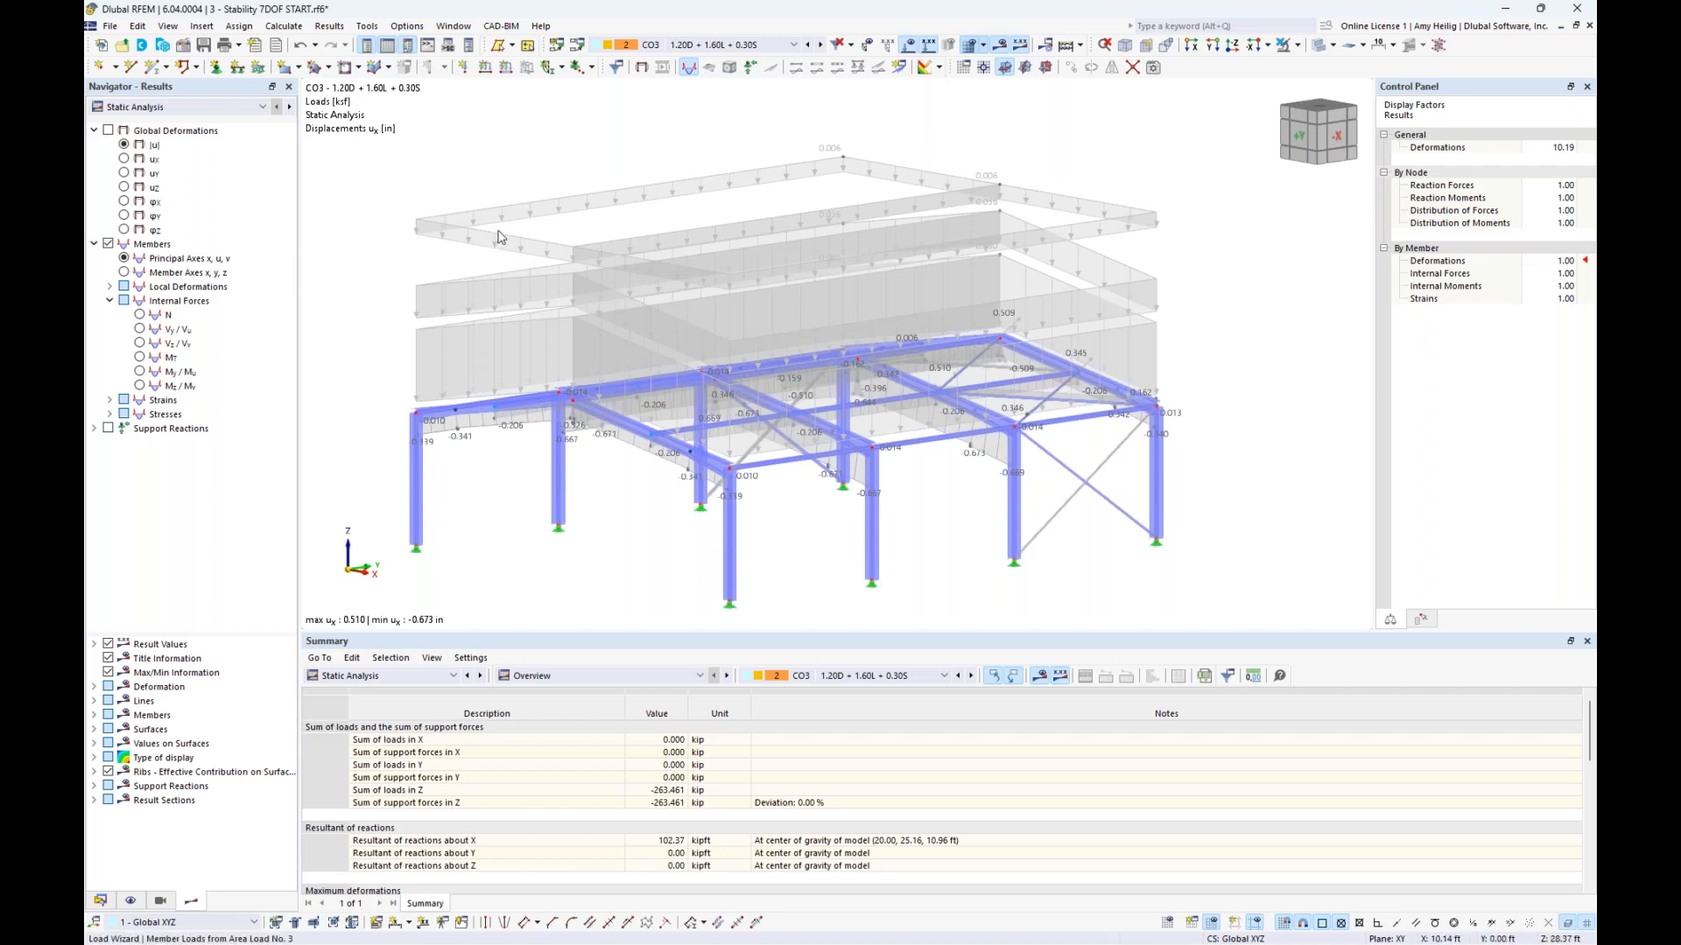
mouse_move(499, 237)
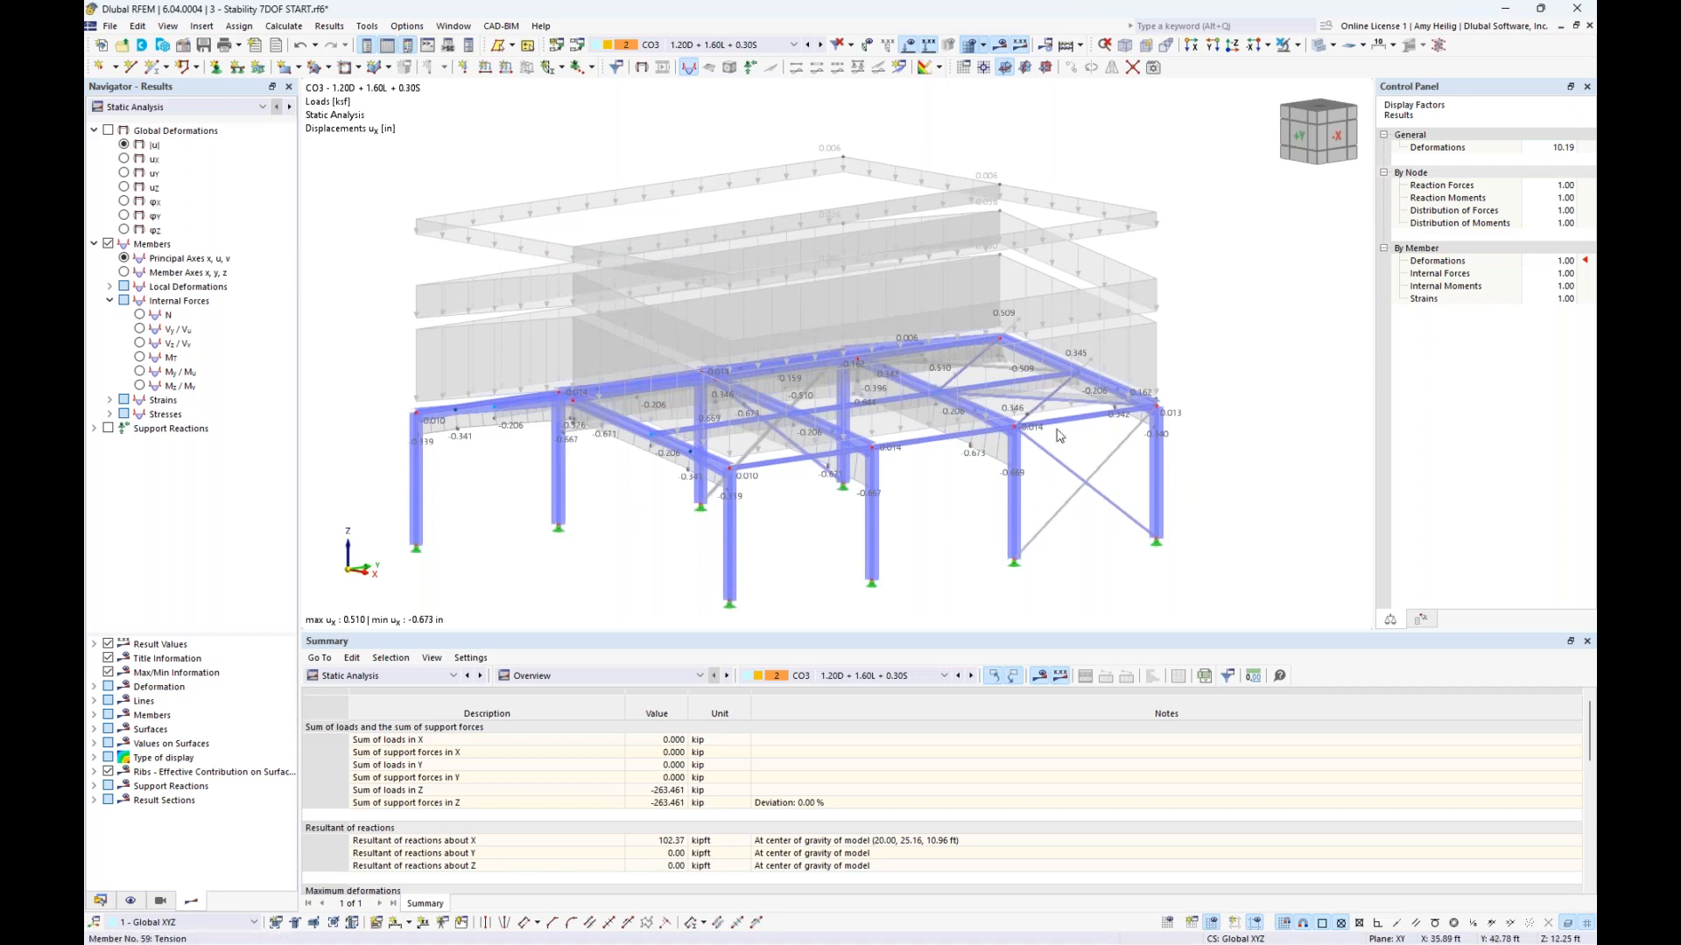
left_click(906, 46)
Step: Show the stability analysis results of load combination CO3 and display the undeformed frame as wireframe lines
left_click(204, 109)
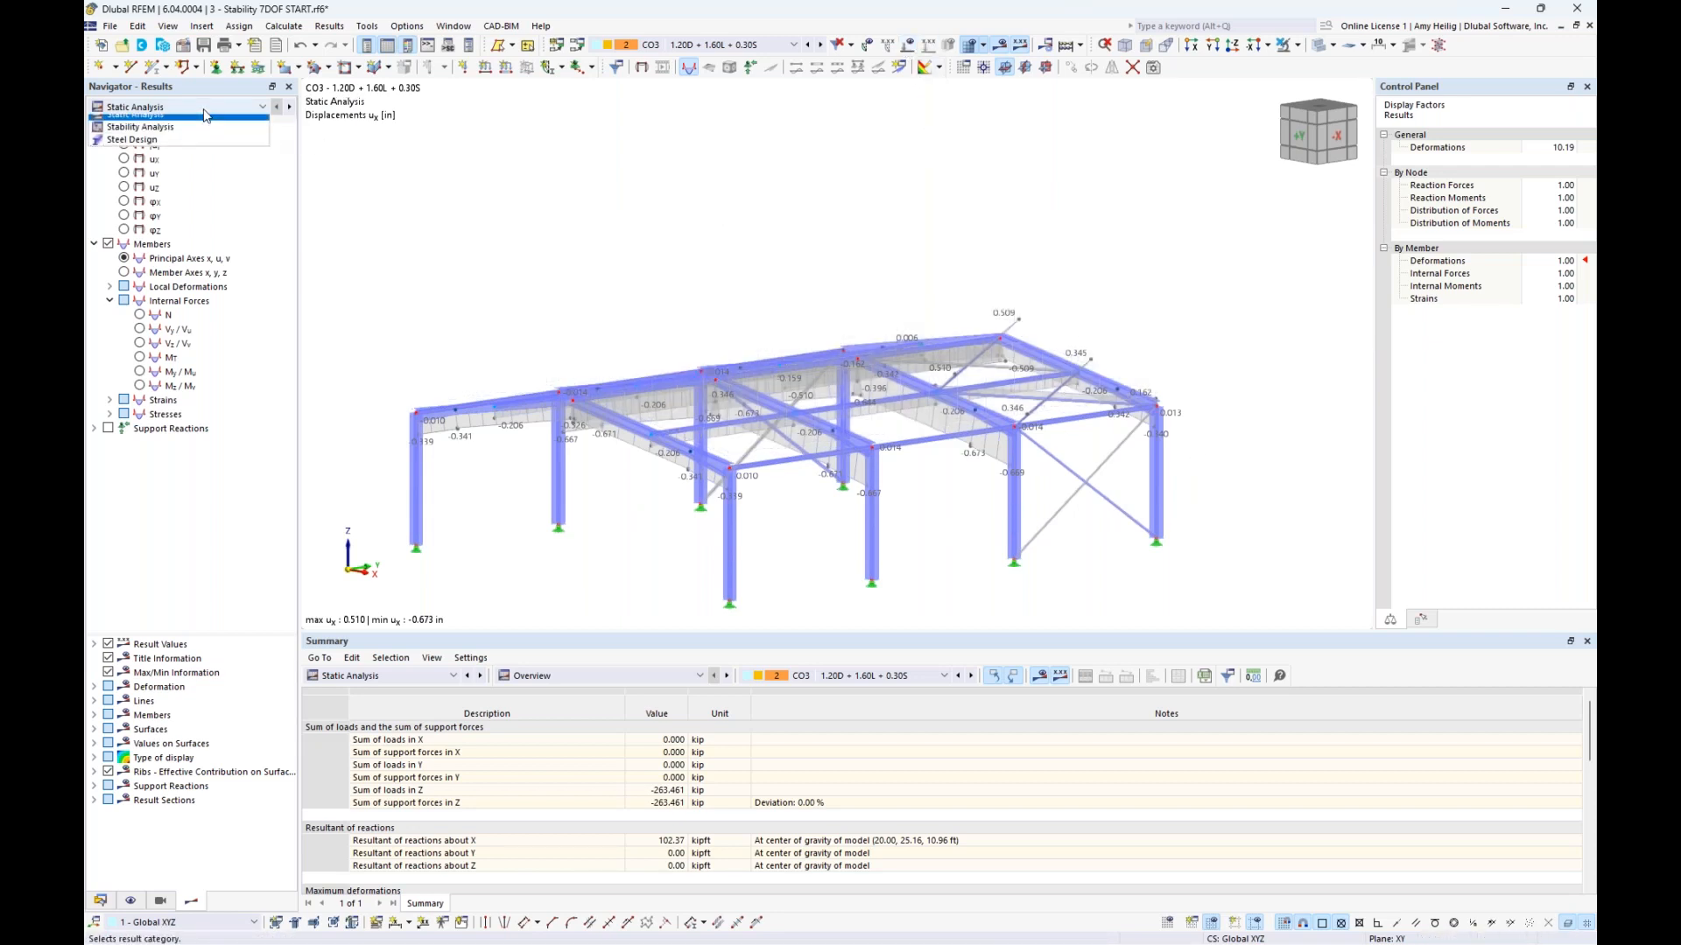
left_click(199, 133)
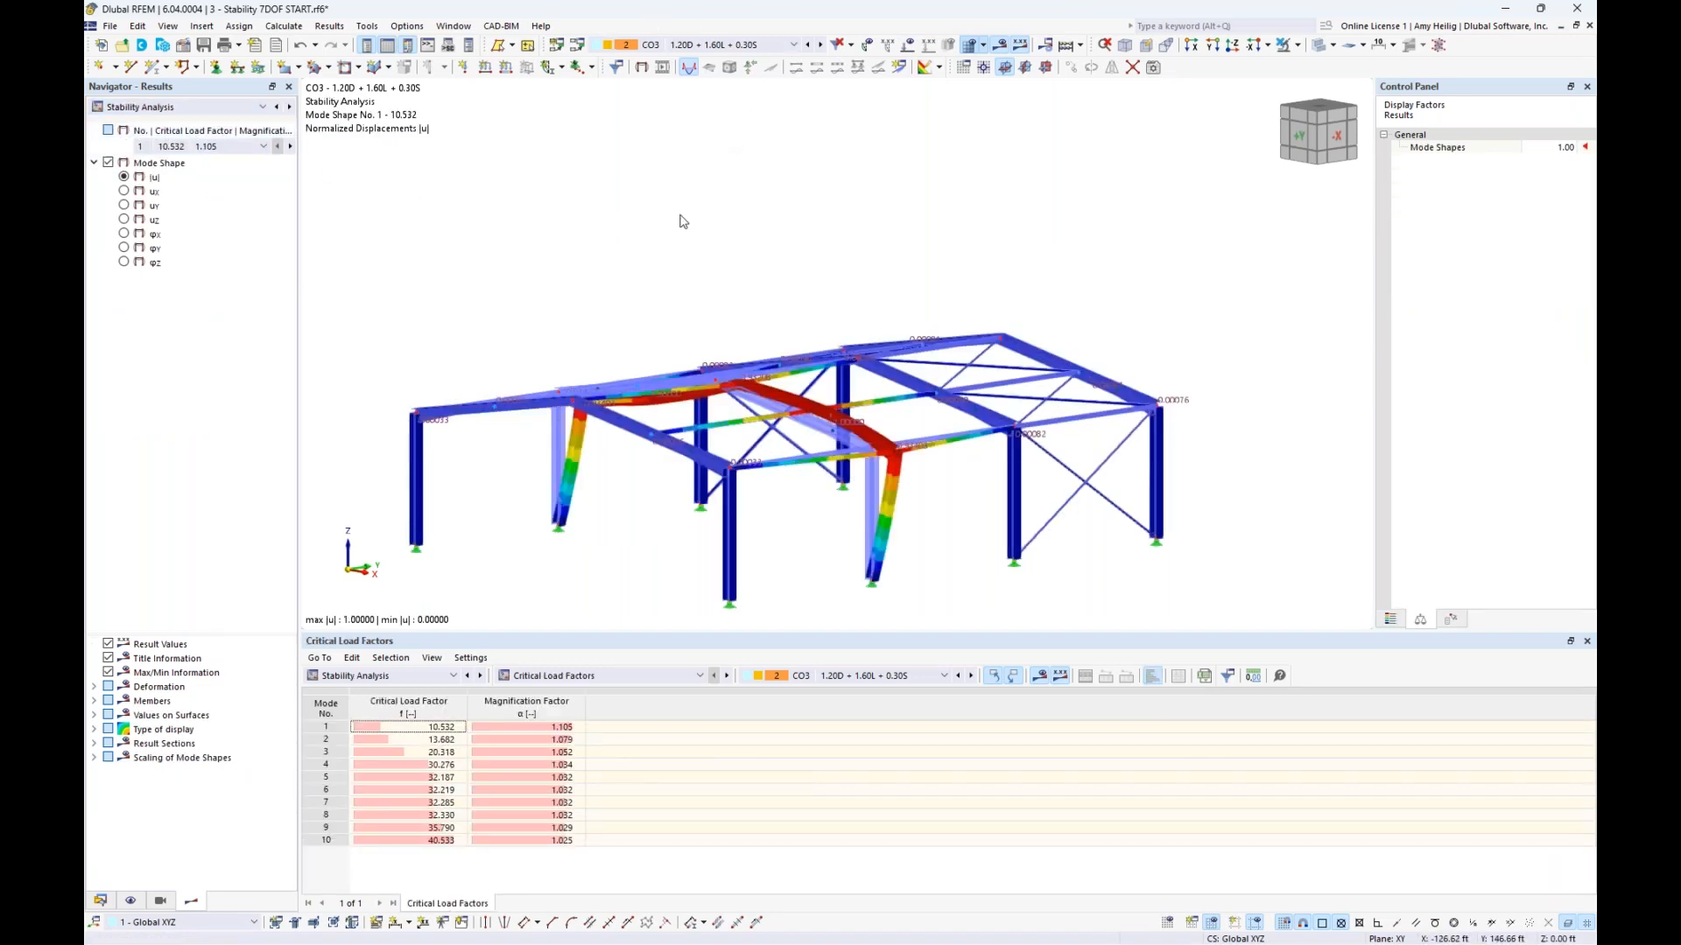
left_click(1294, 56)
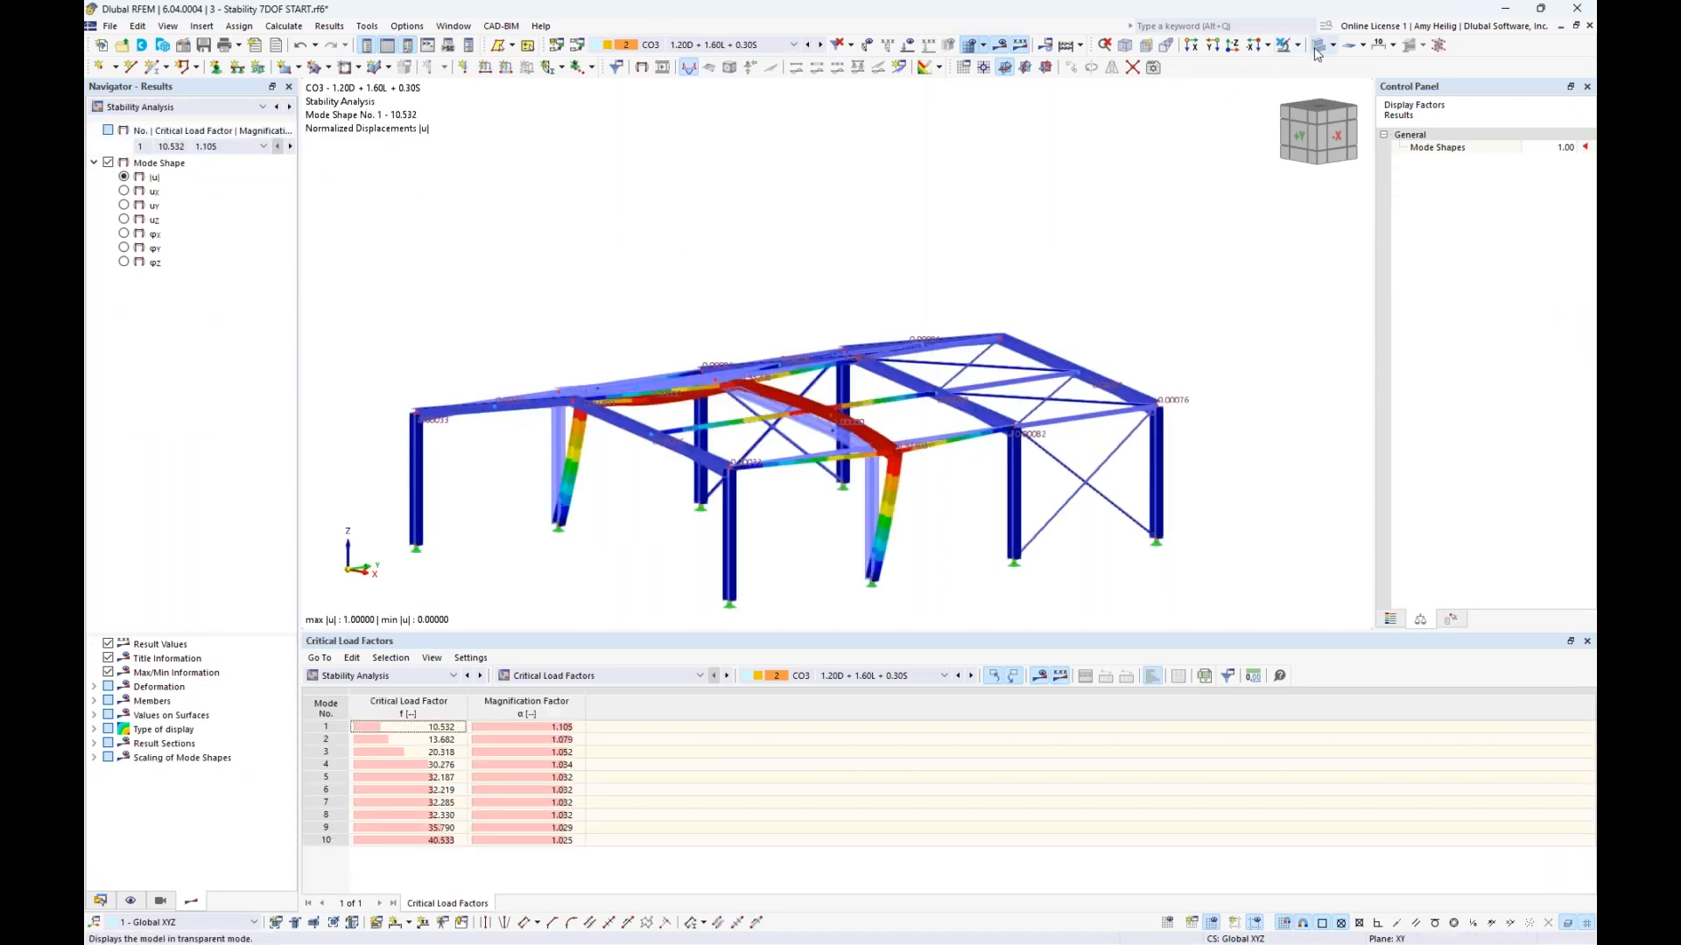
mouse_move(829, 215)
middle_mouse_down()
mouse_move(786, 154)
mouse_move(832, 184)
middle_mouse_up()
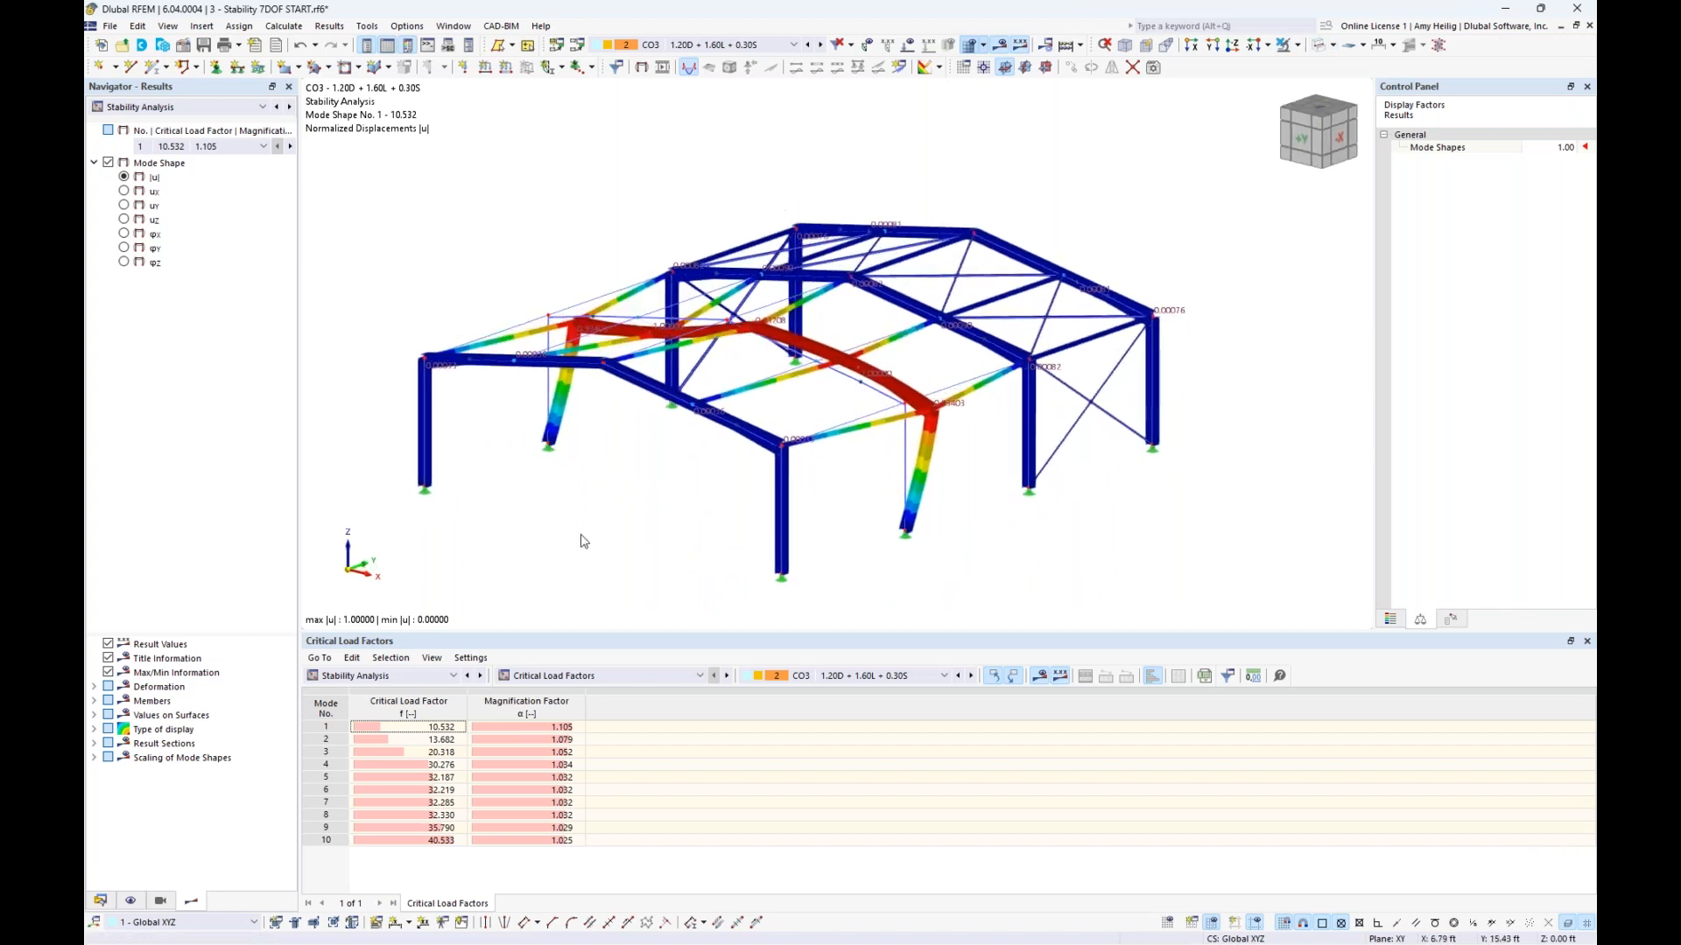
Step: Examine mode shapes 1 to 5 of CO3 one after another with their critical load factors, and return to mode 4
left_click(406, 727)
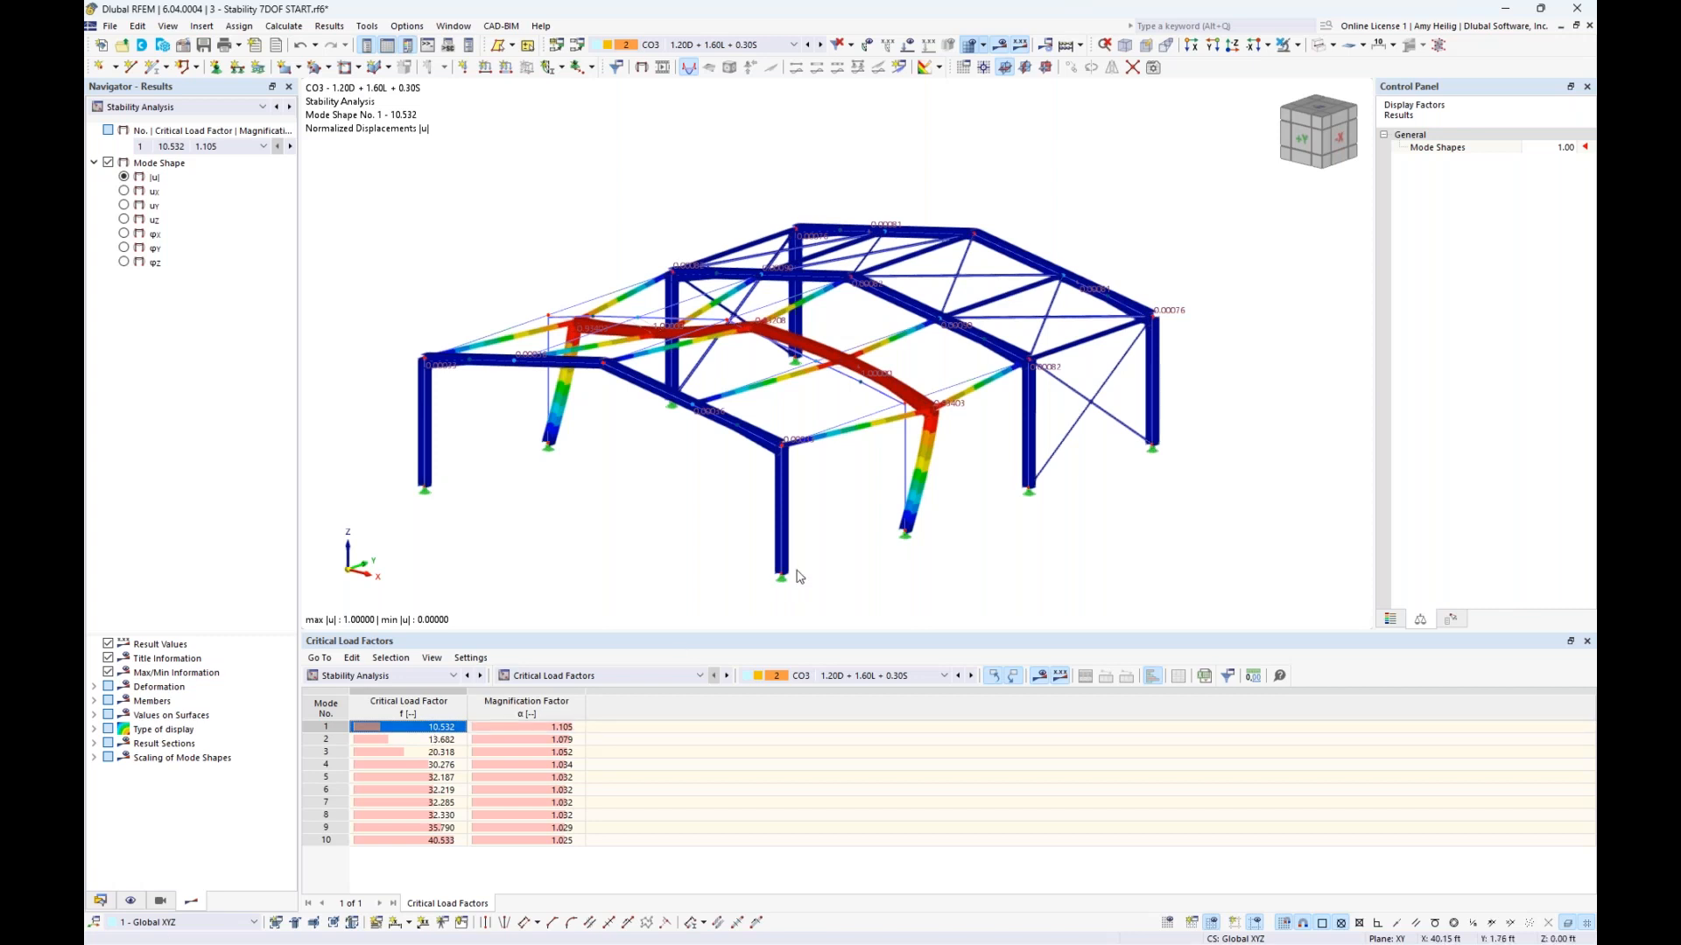
scroll(893, 542, "up", 2)
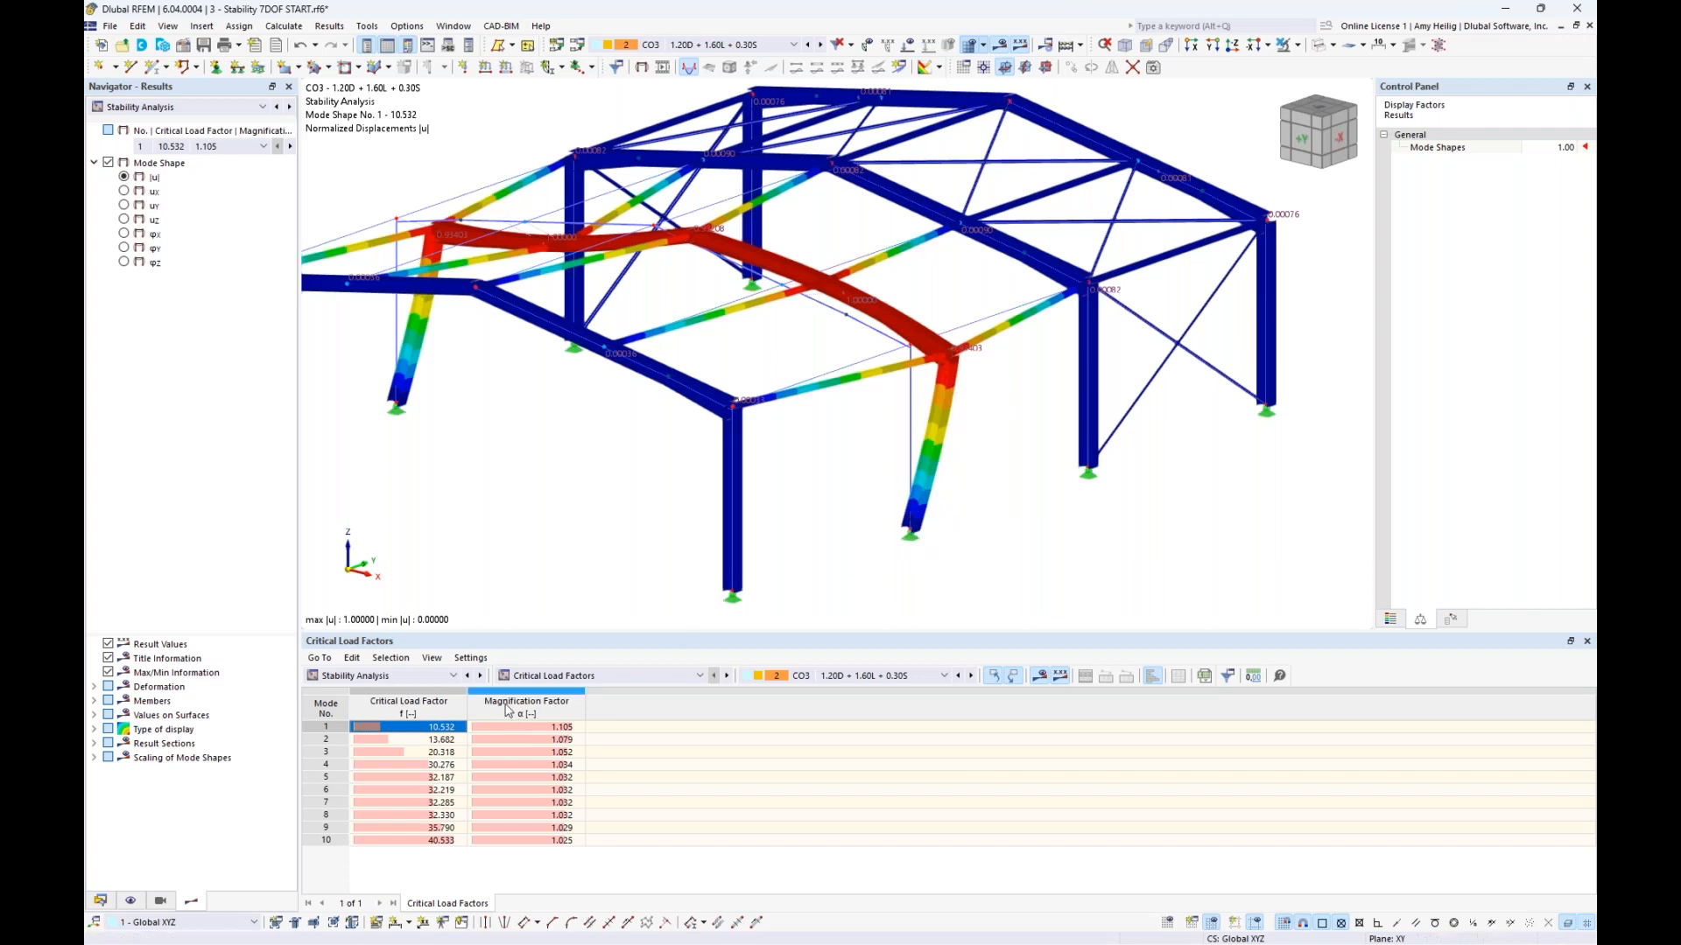
scroll(639, 518, "down", 1)
middle_click_drag(644, 525, 732, 506)
left_click(442, 741)
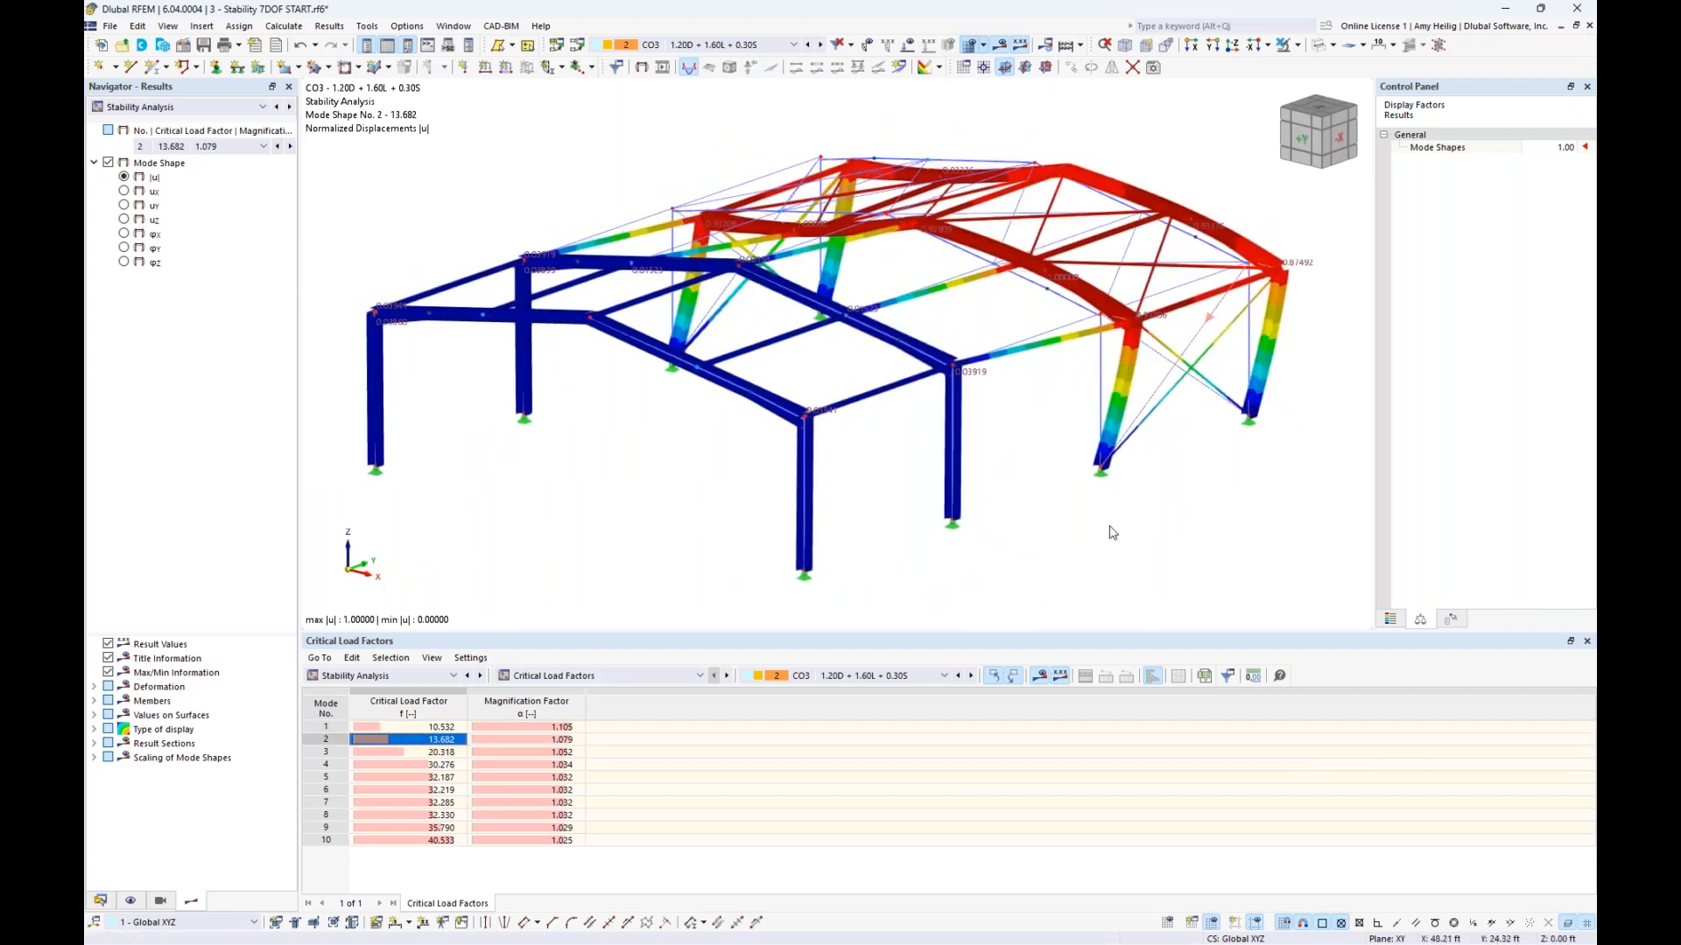
left_click(435, 752)
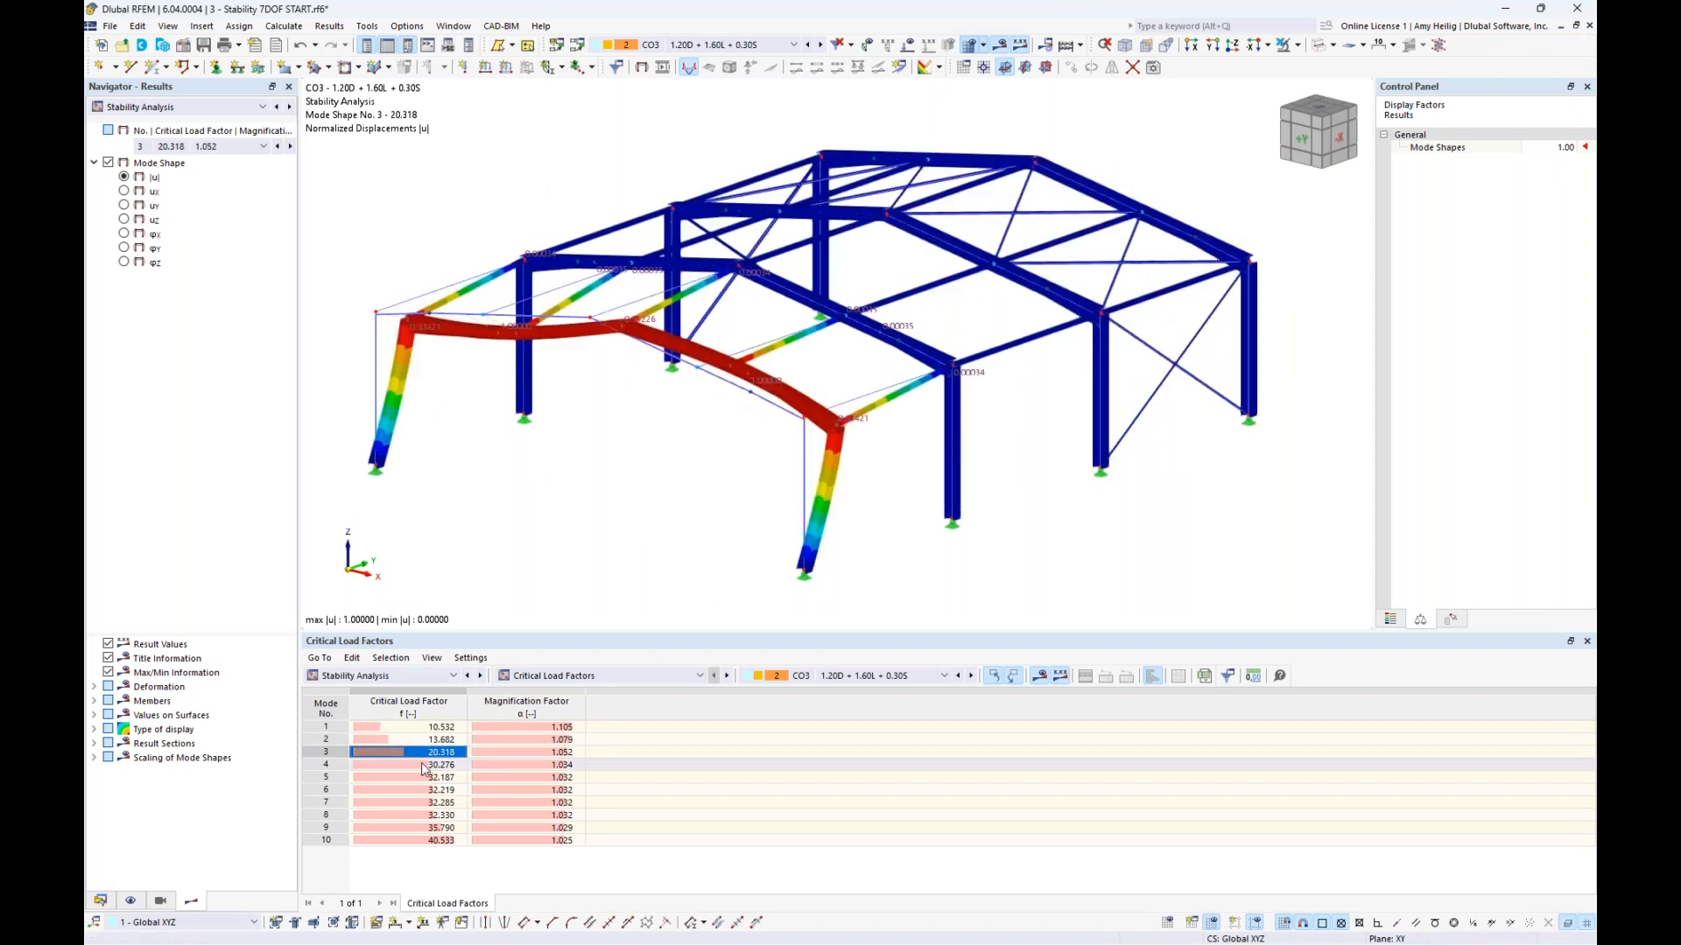
left_click(424, 765)
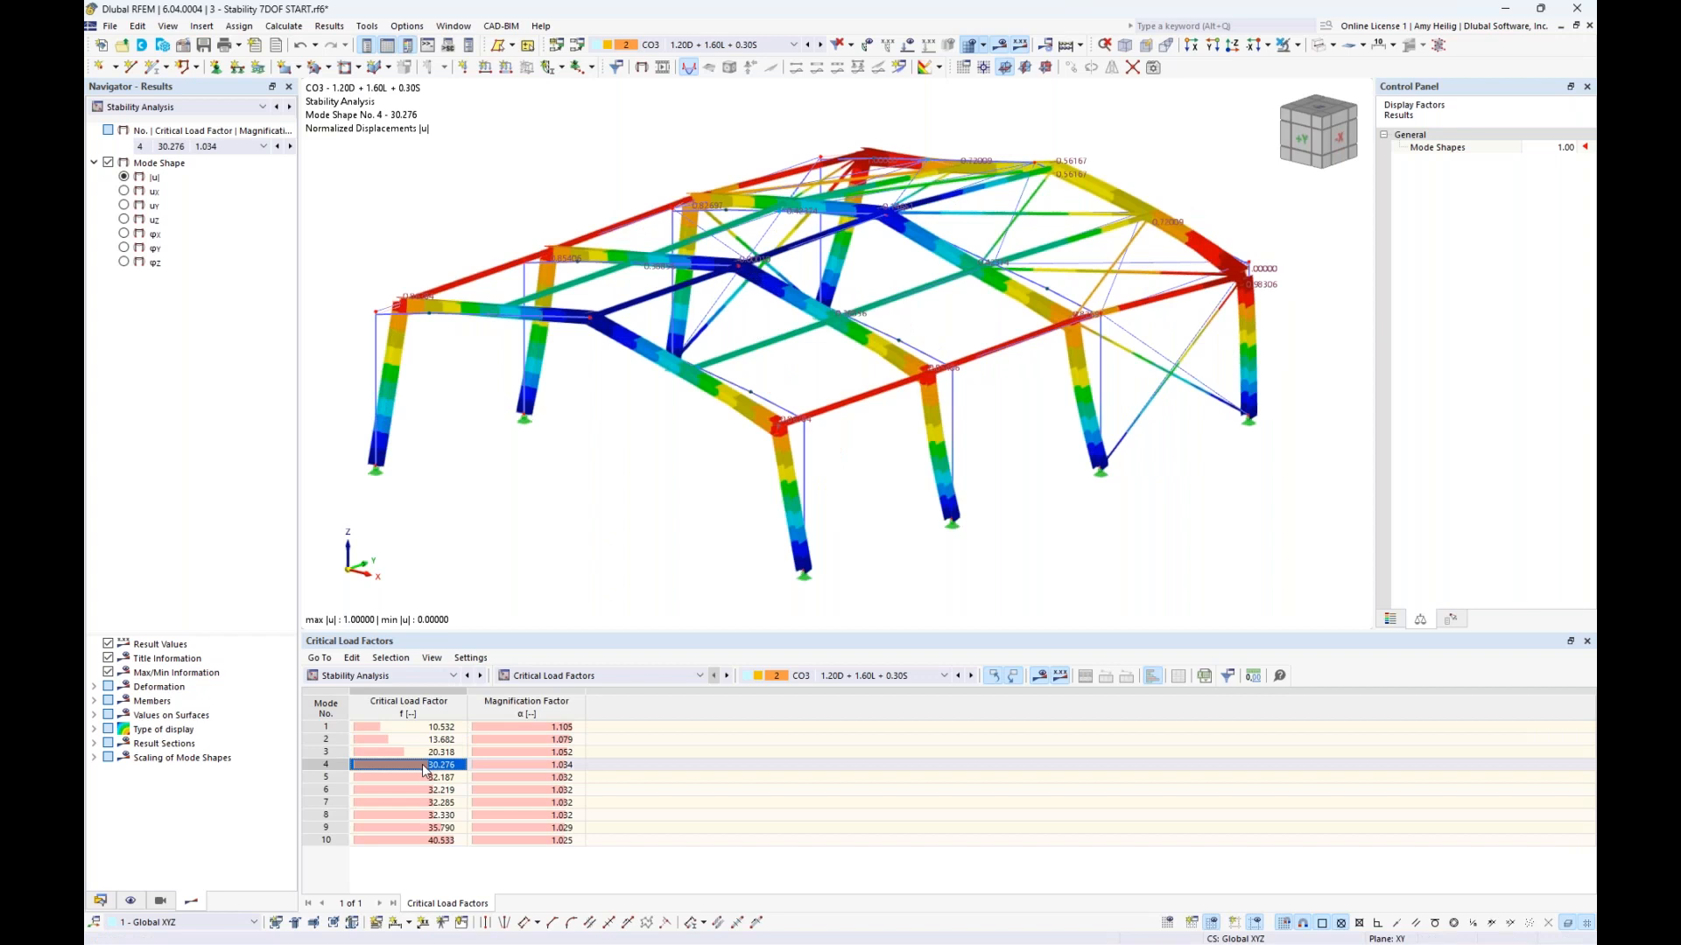
left_click(422, 777)
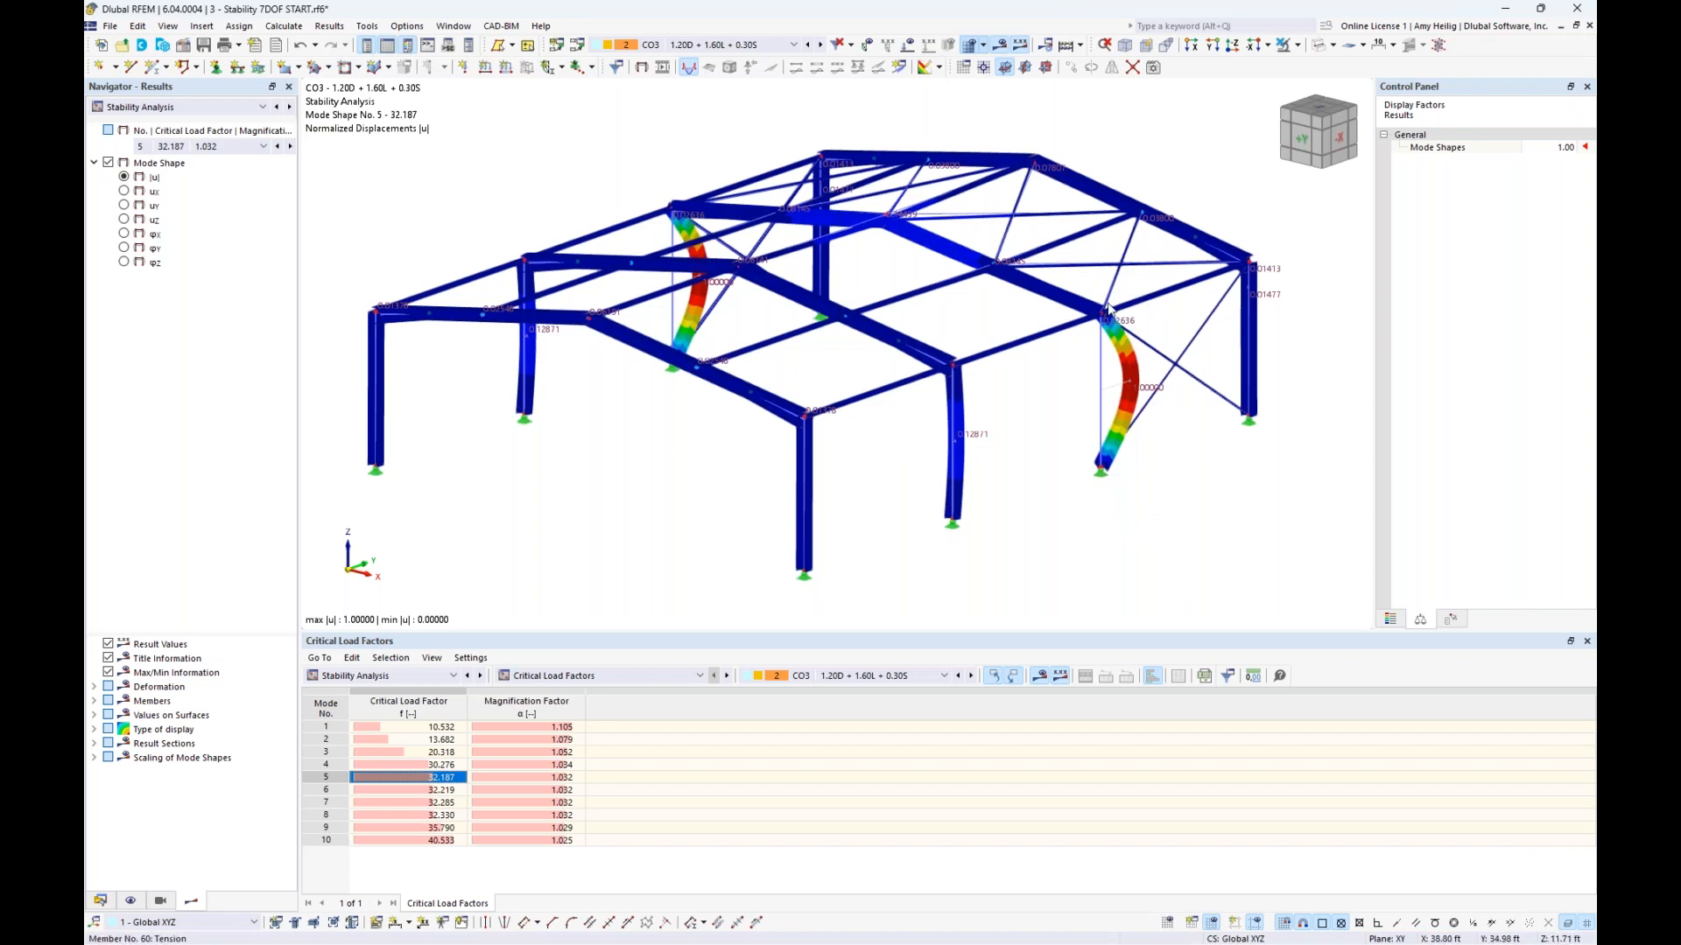
left_click(438, 766)
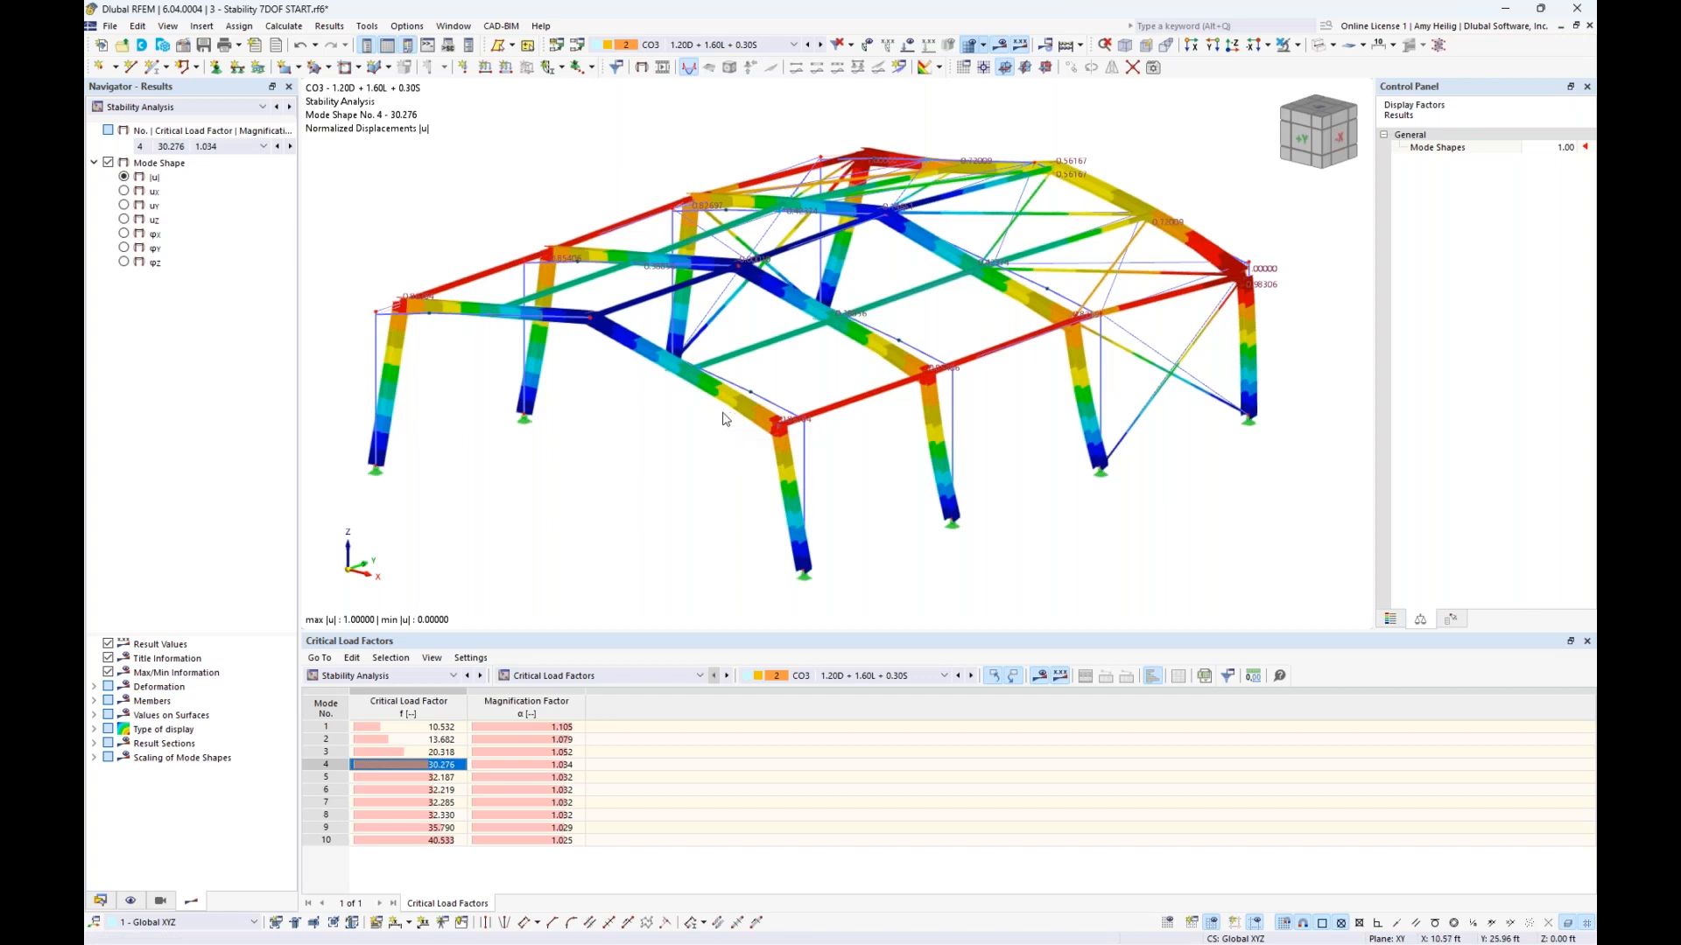
Step: Return to mode shape 1 and examine the buckled column of the inner frame up close
left_click(411, 727)
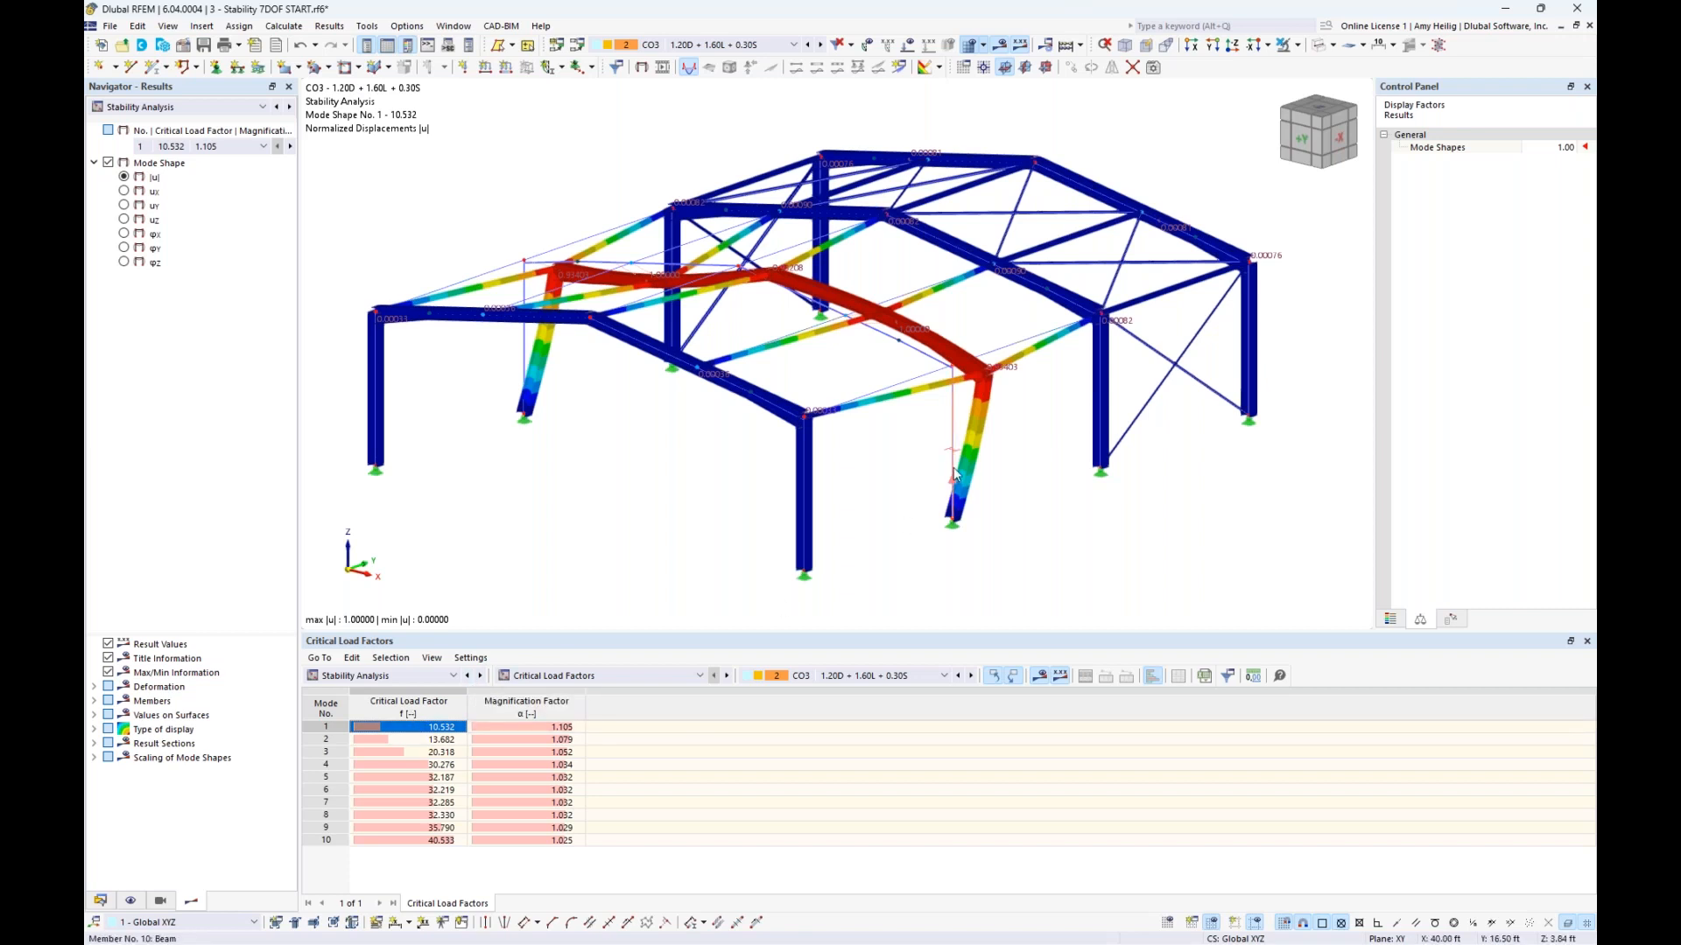
scroll(955, 472, "up", 5)
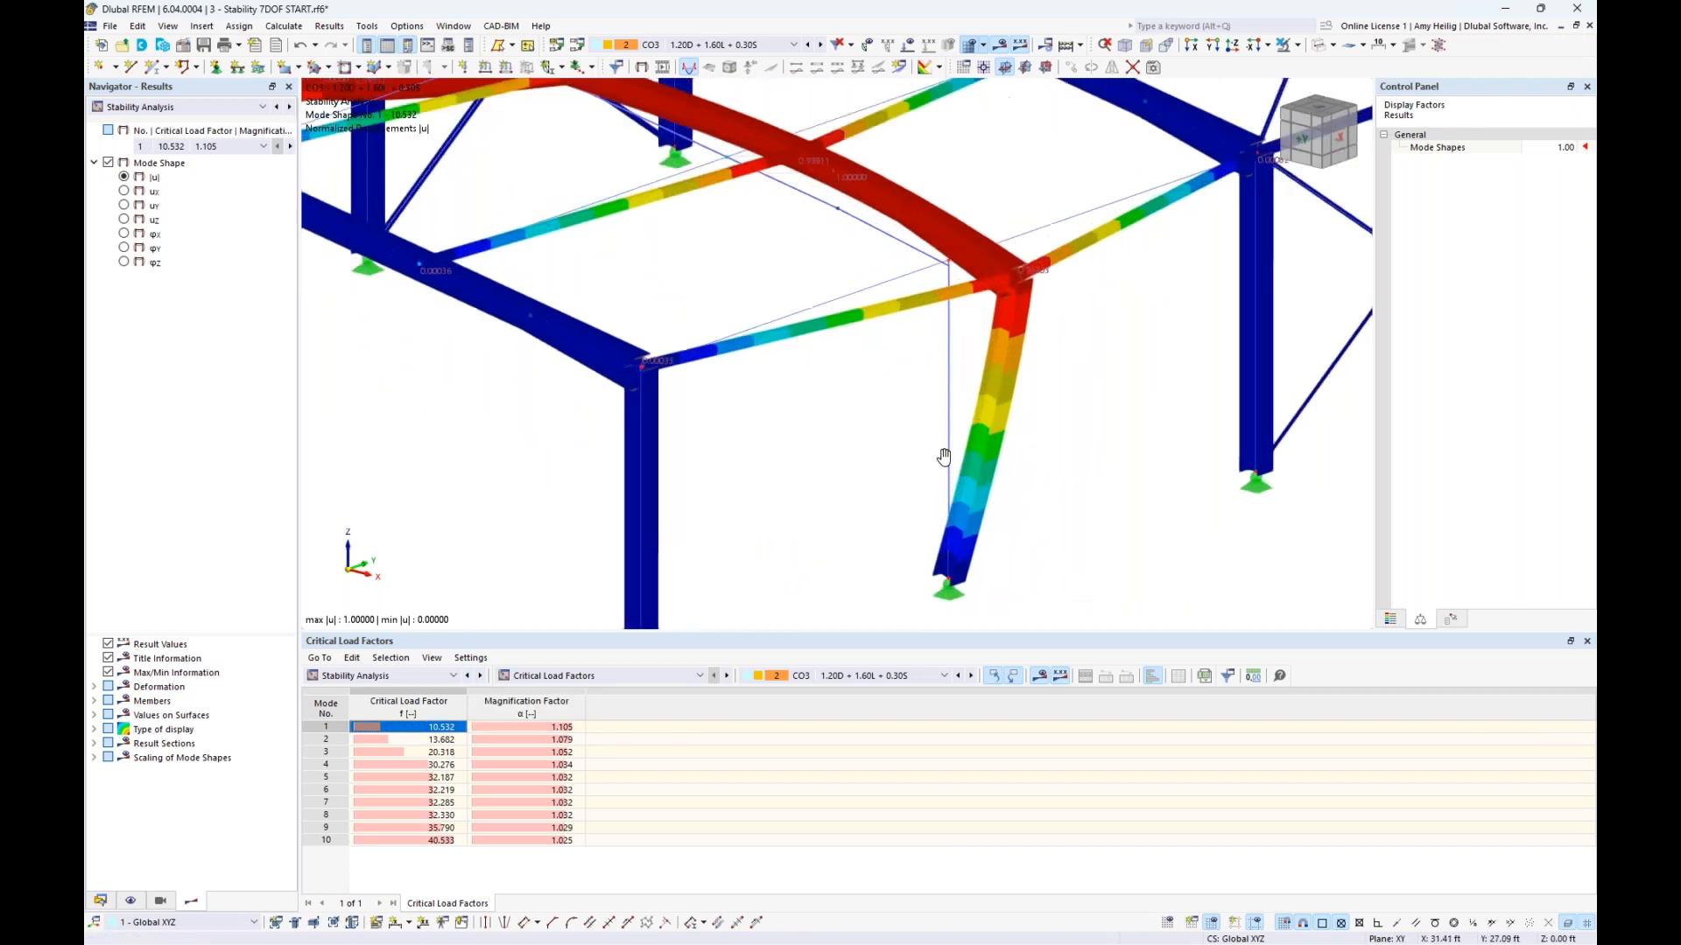
middle_click_drag(946, 455, 878, 432)
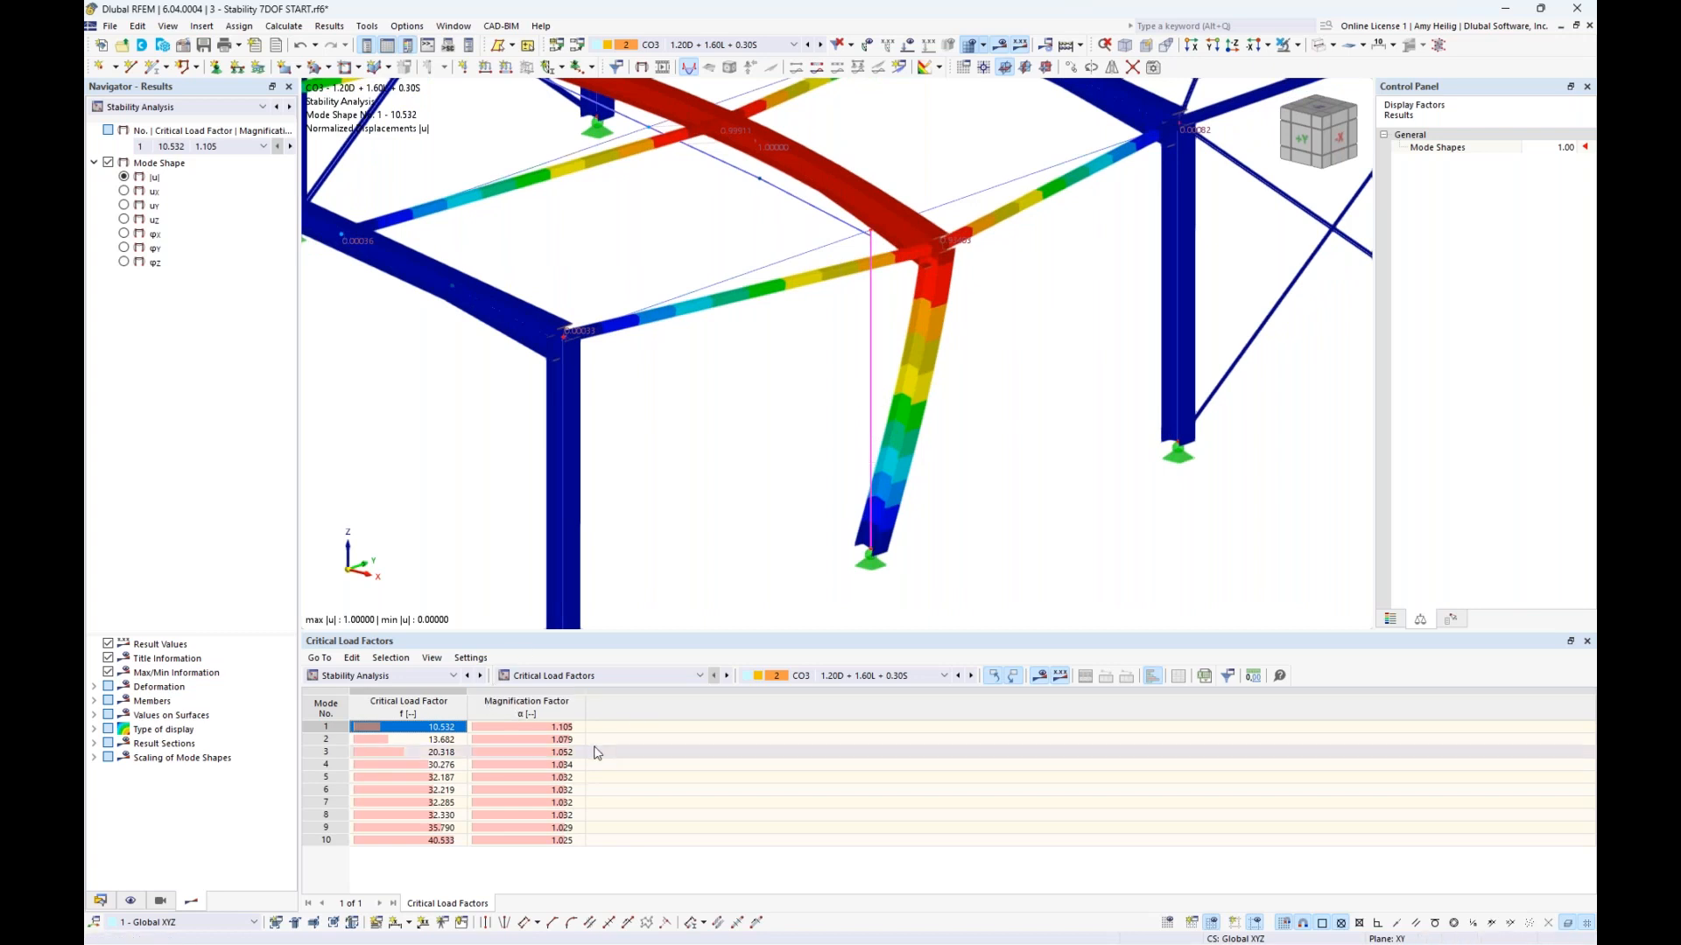
Step: List the effective lengths and critical loads by member, find column member 10, and examine its modes up to mode 7
left_click(621, 675)
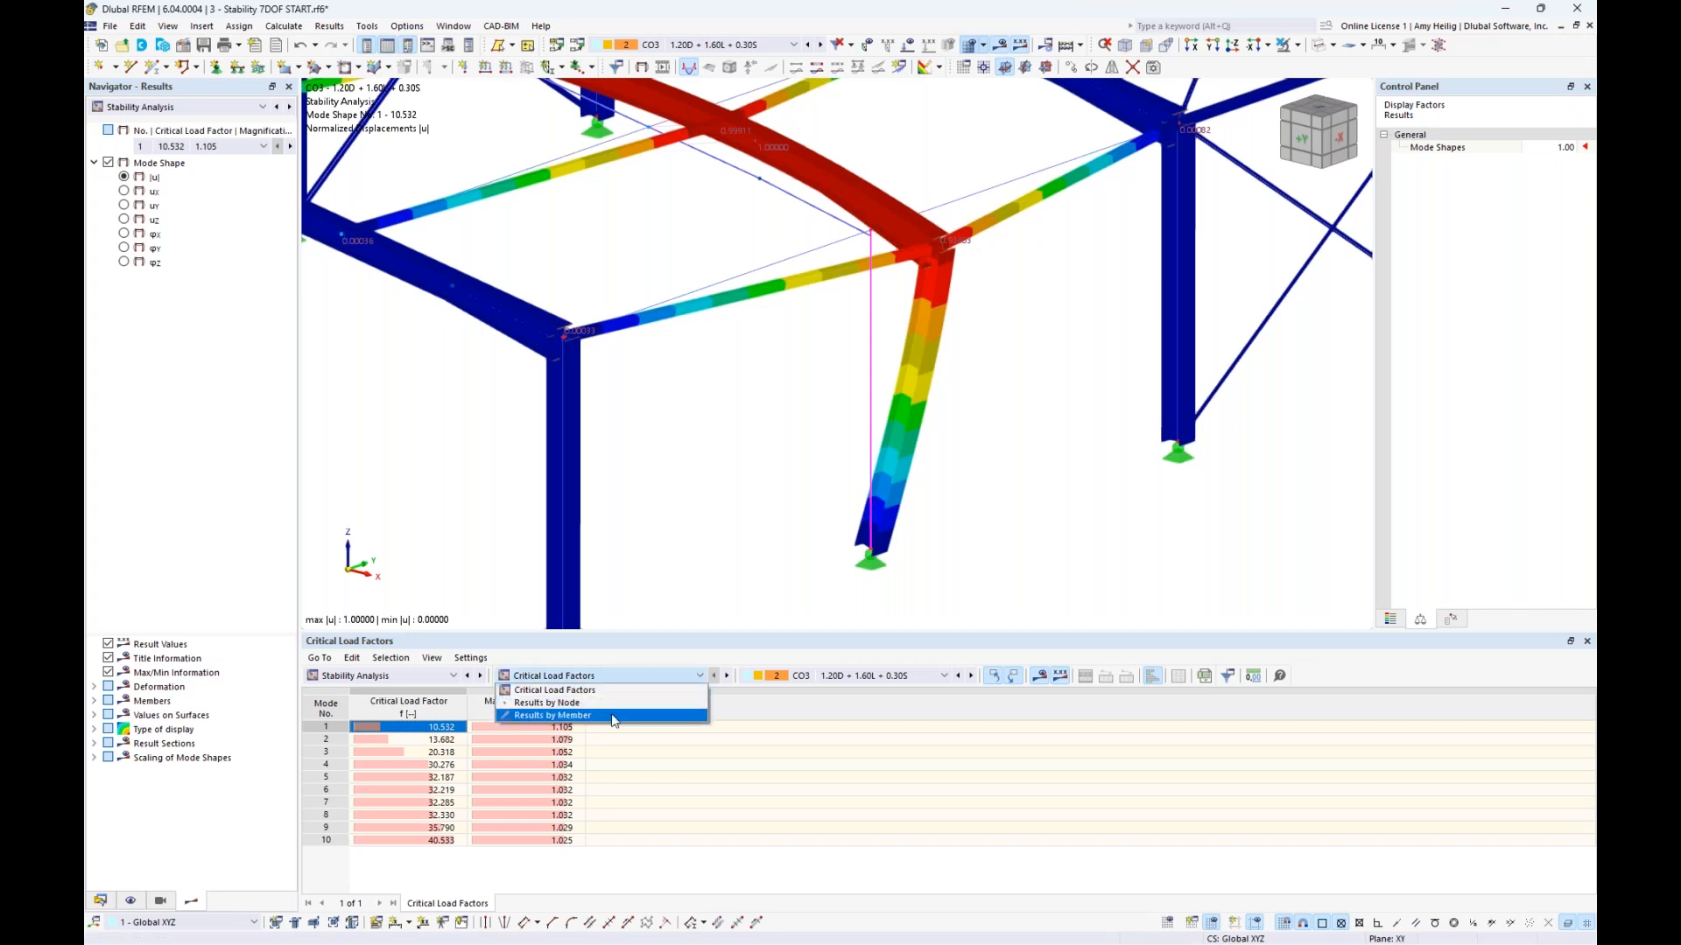
left_click(610, 716)
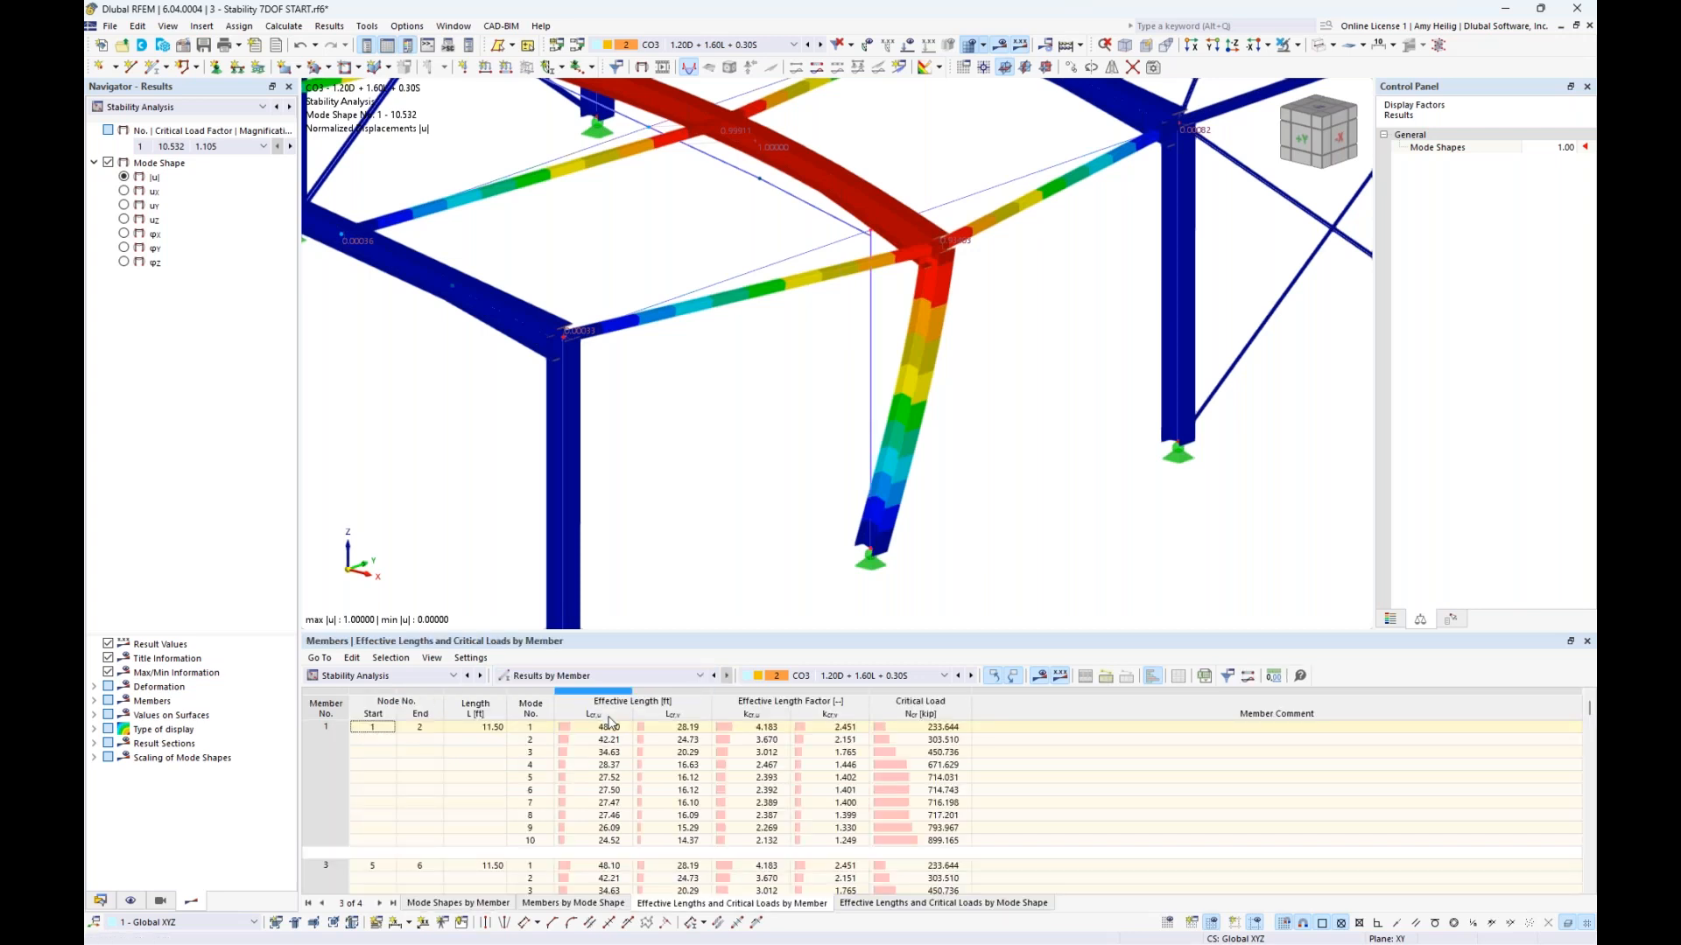
left_click(871, 418)
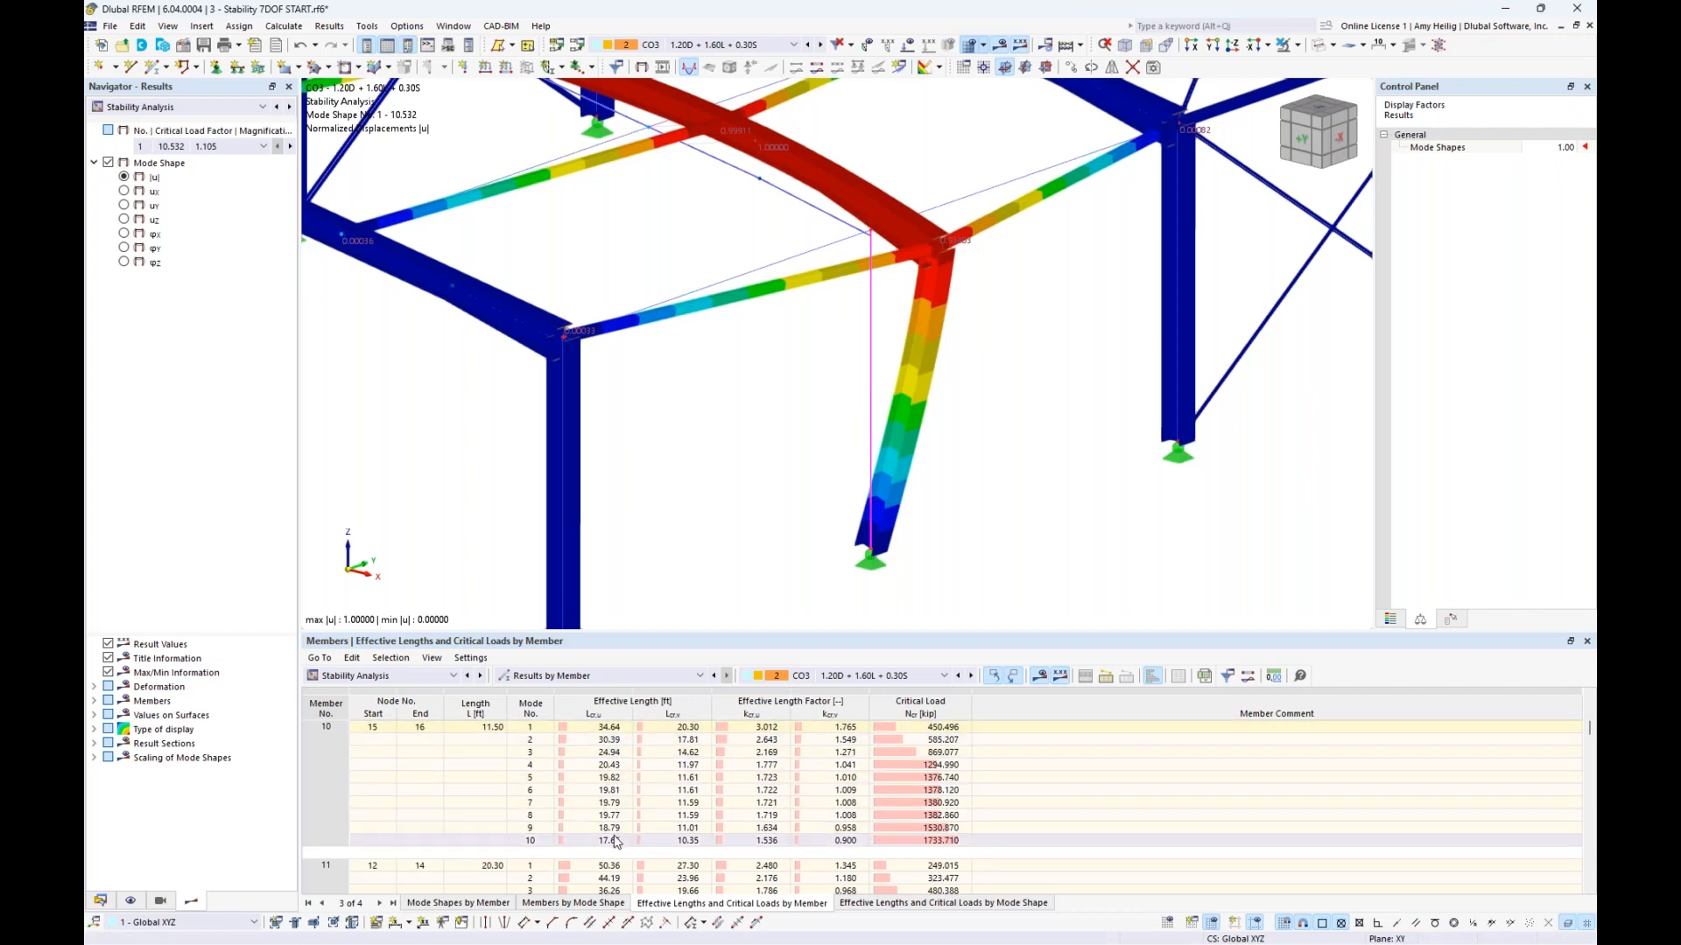
left_click(772, 728)
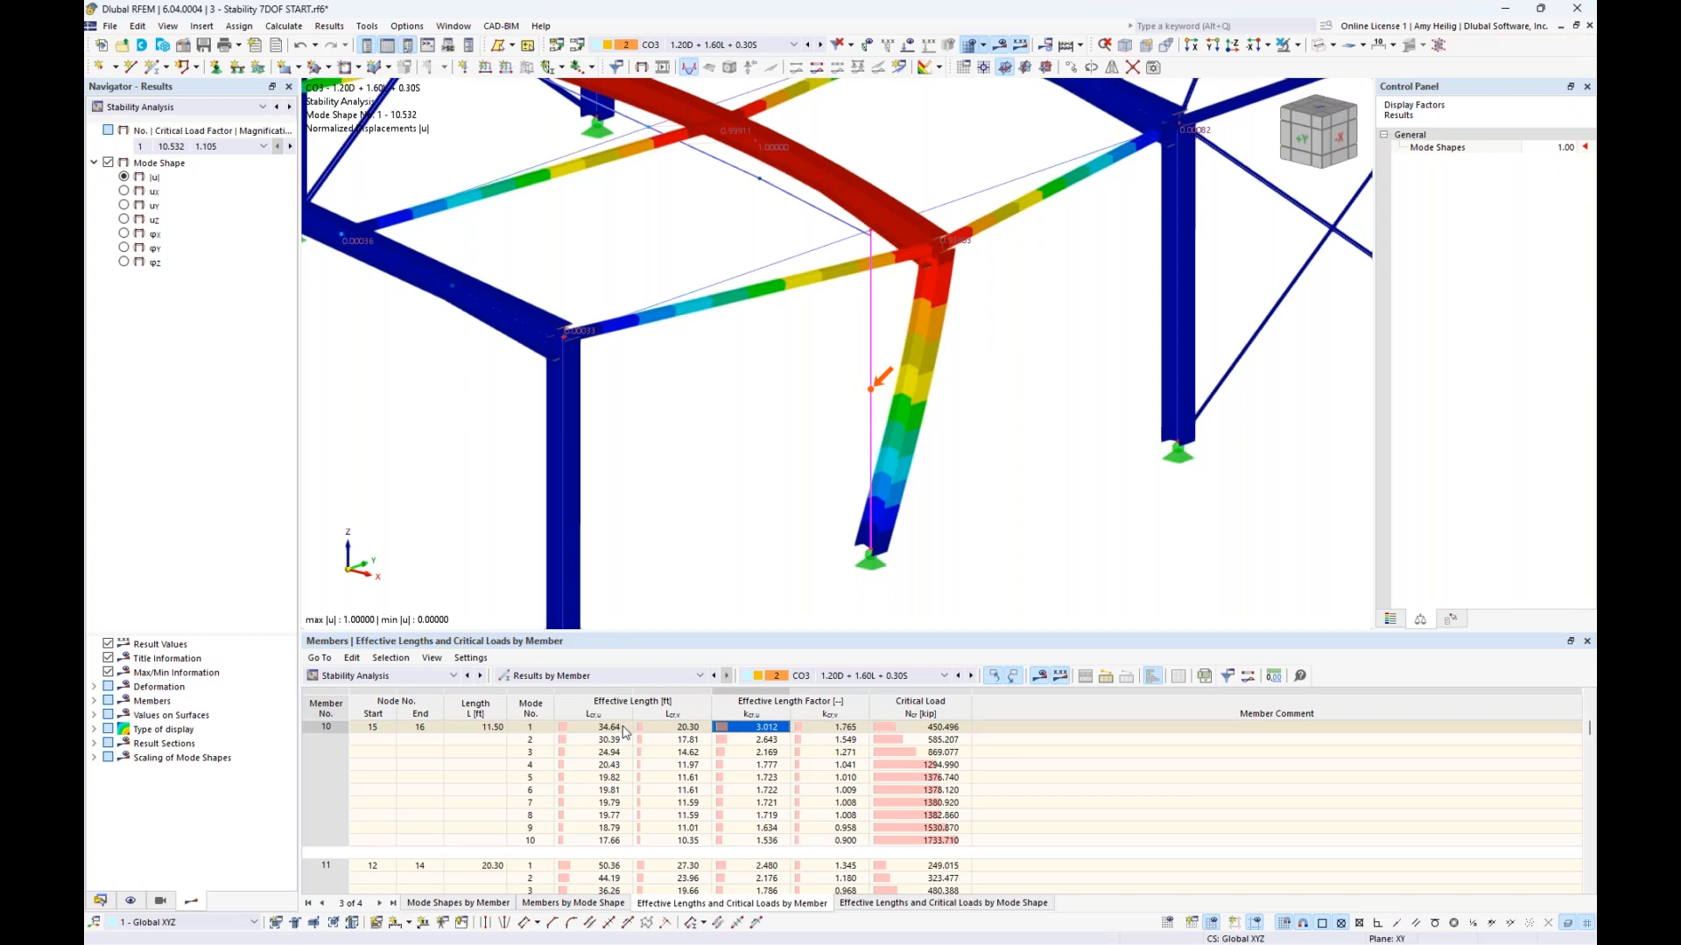
left_click(762, 741)
left_click(758, 755)
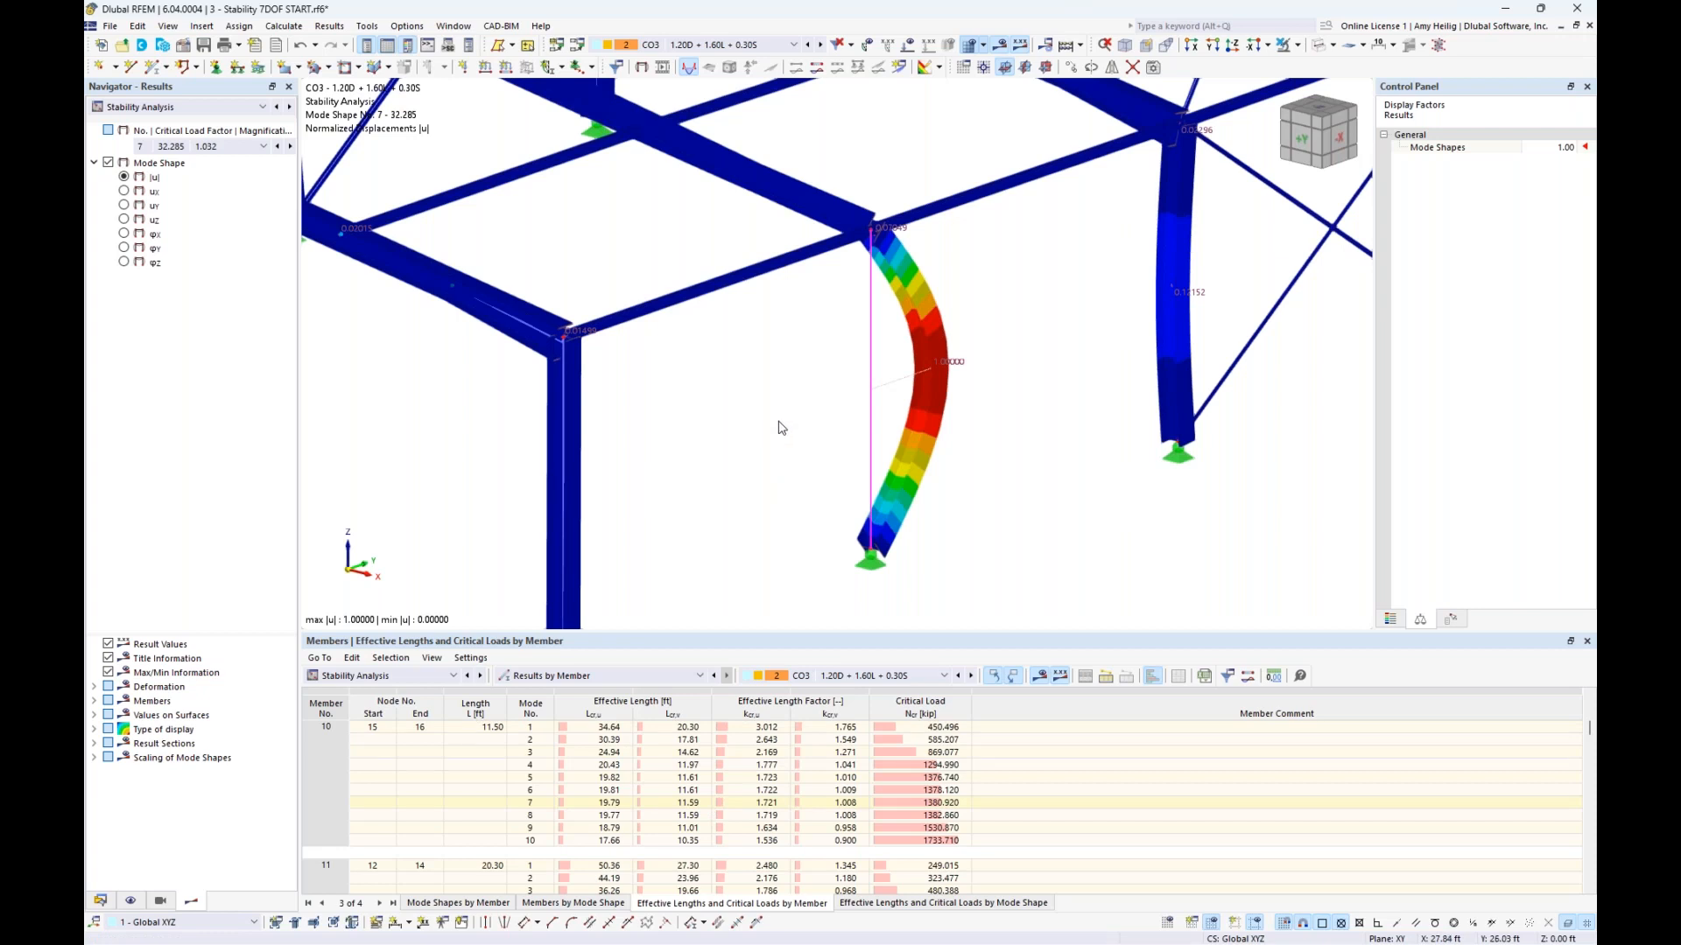
Step: Create a new effective lengths definition for member 10 with import from stability analysis enabled
double_click(872, 428)
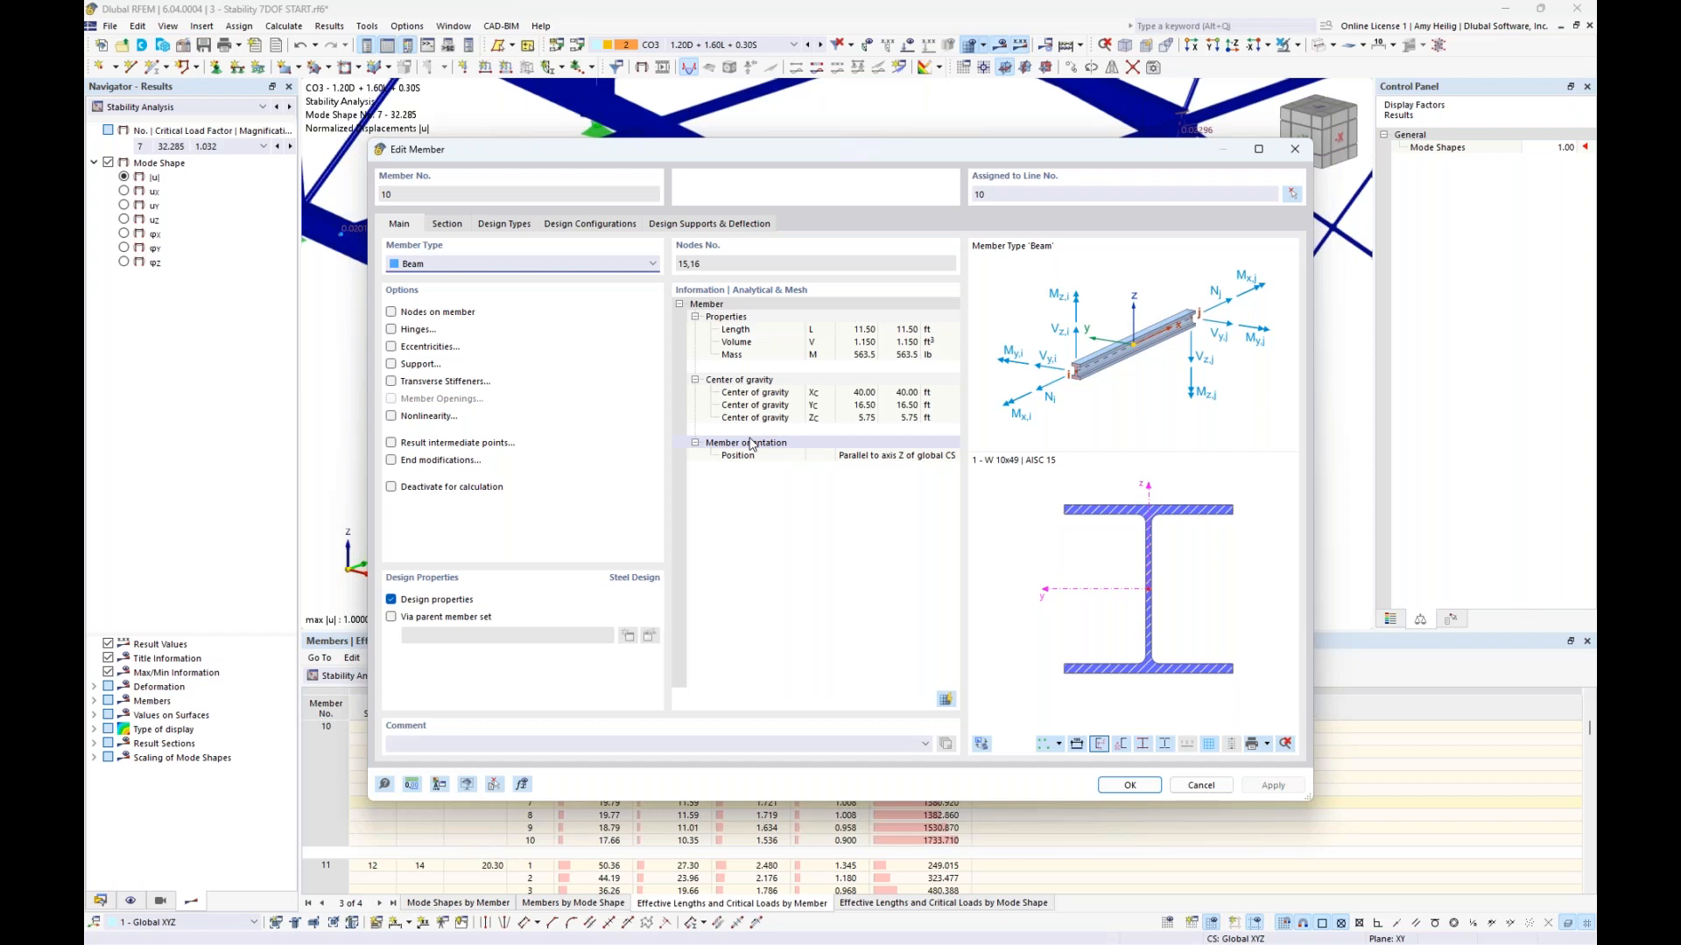
left_click(505, 227)
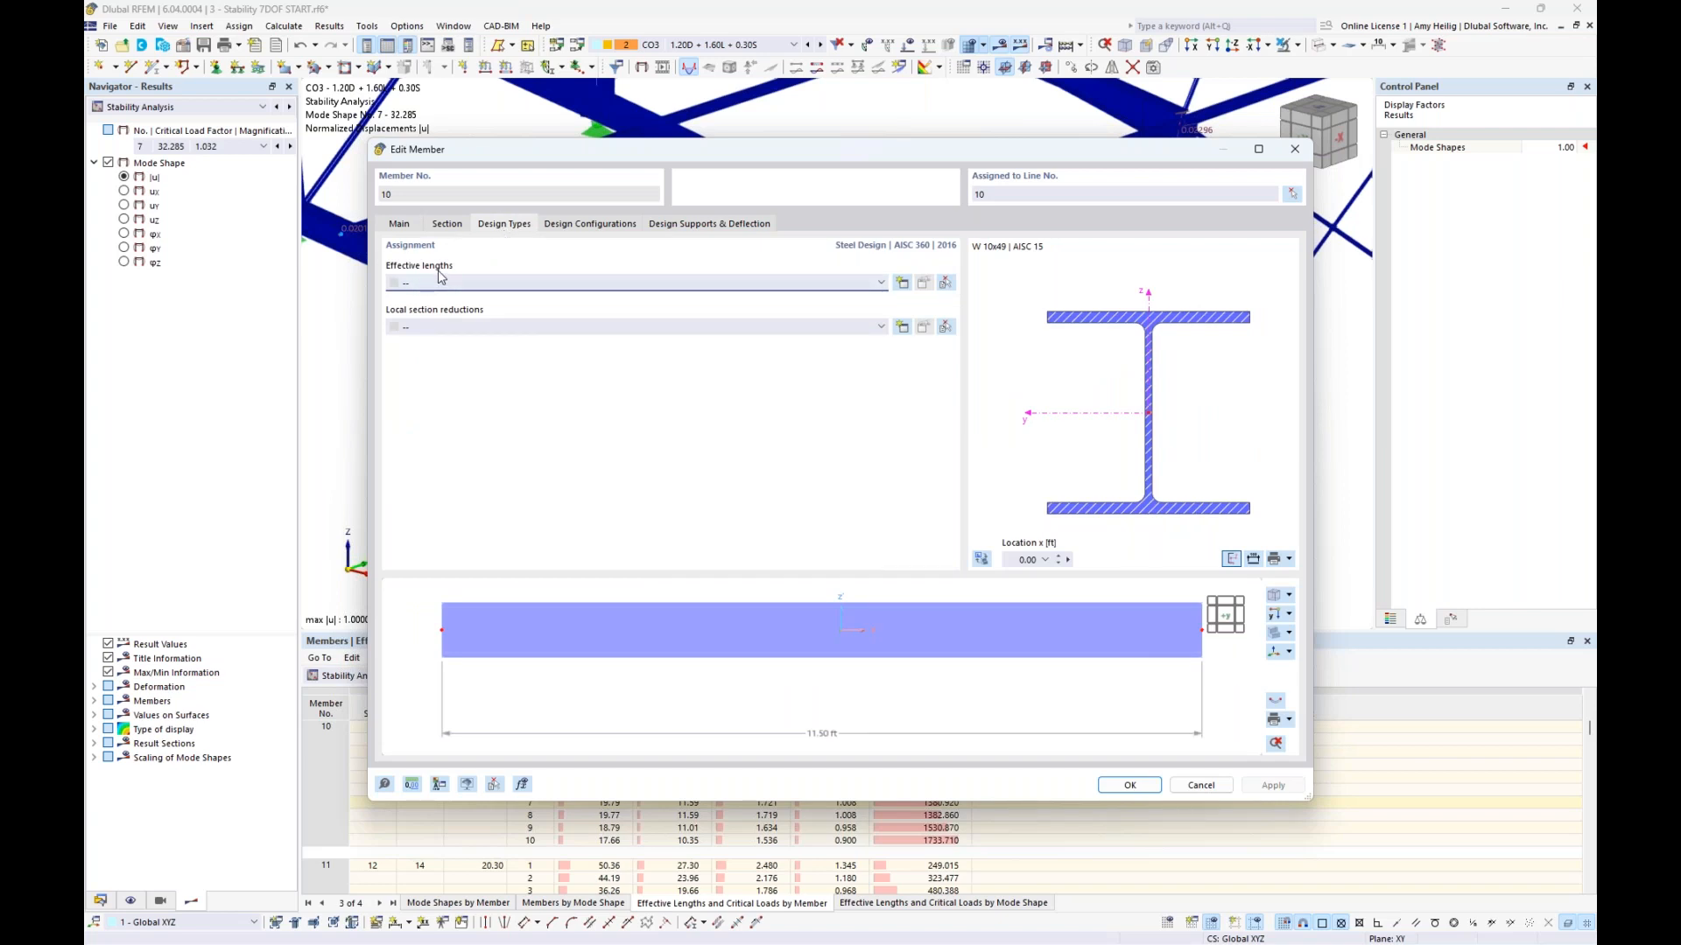
left_click(902, 288)
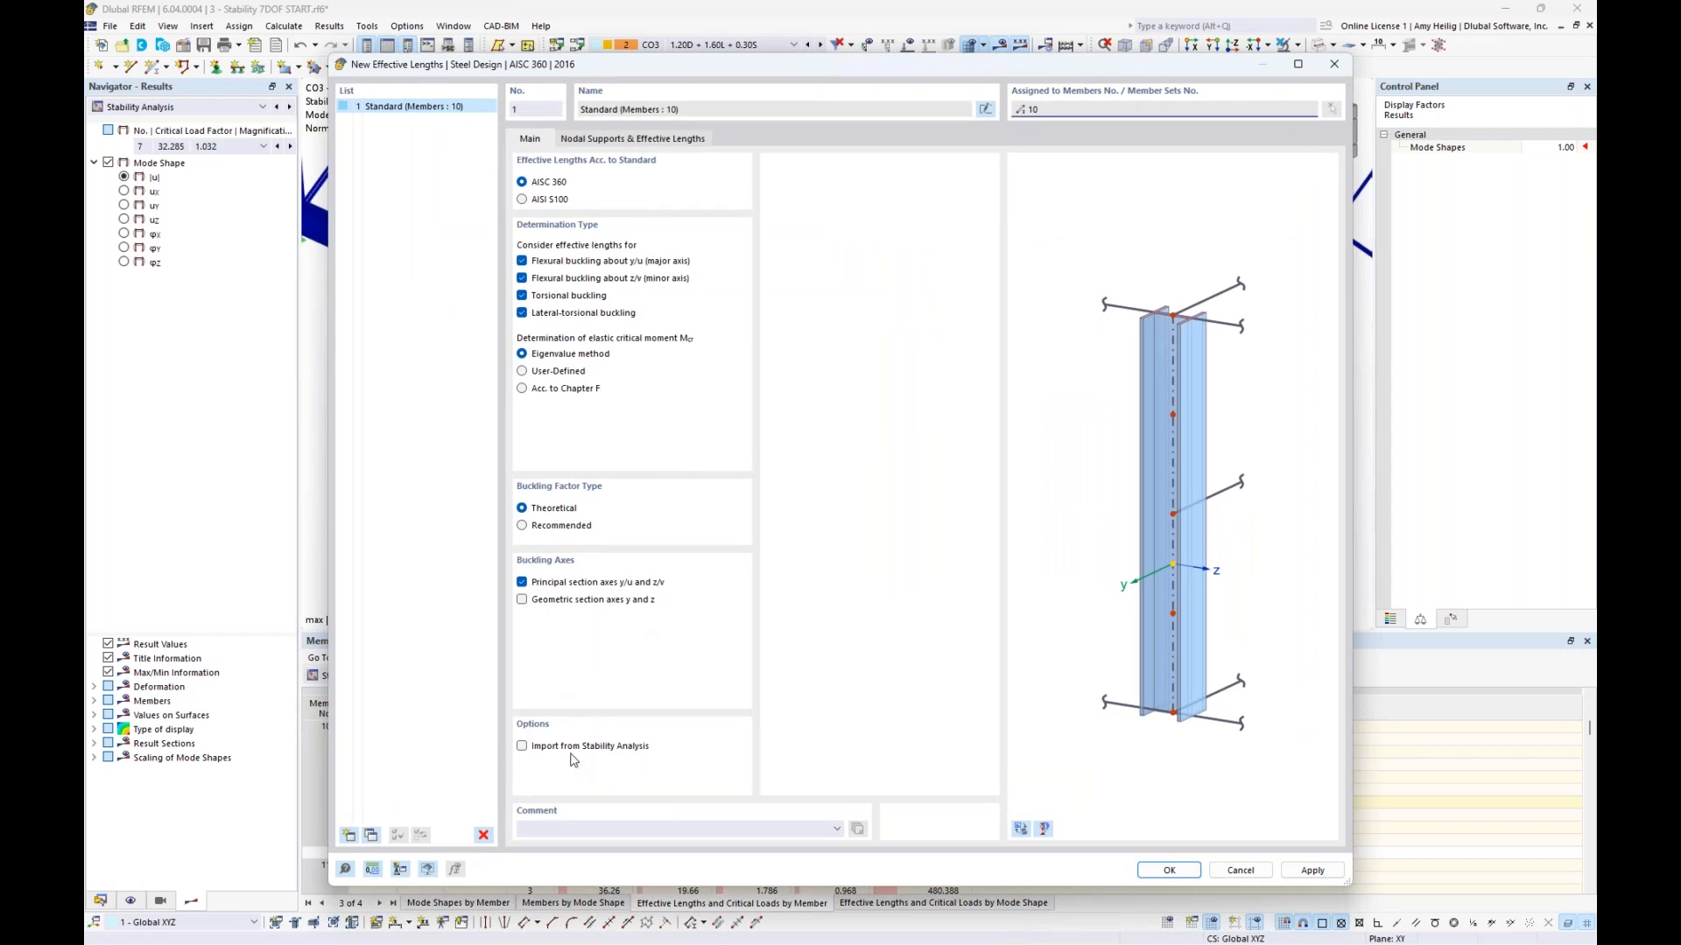
left_click(521, 745)
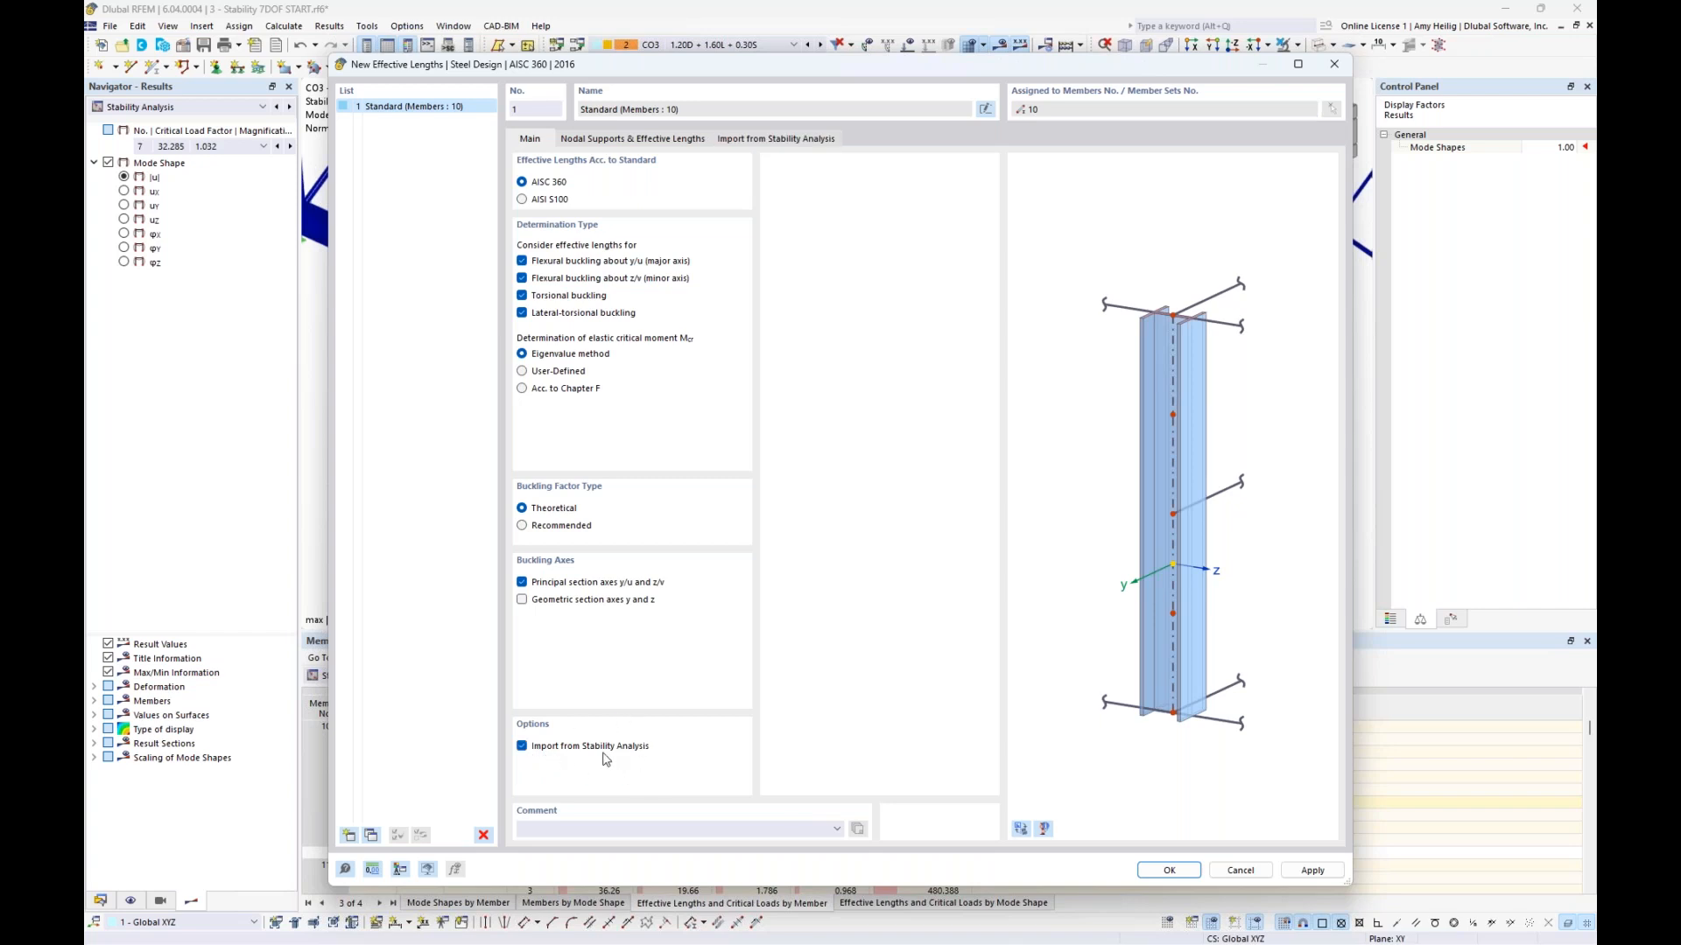
left_click(753, 140)
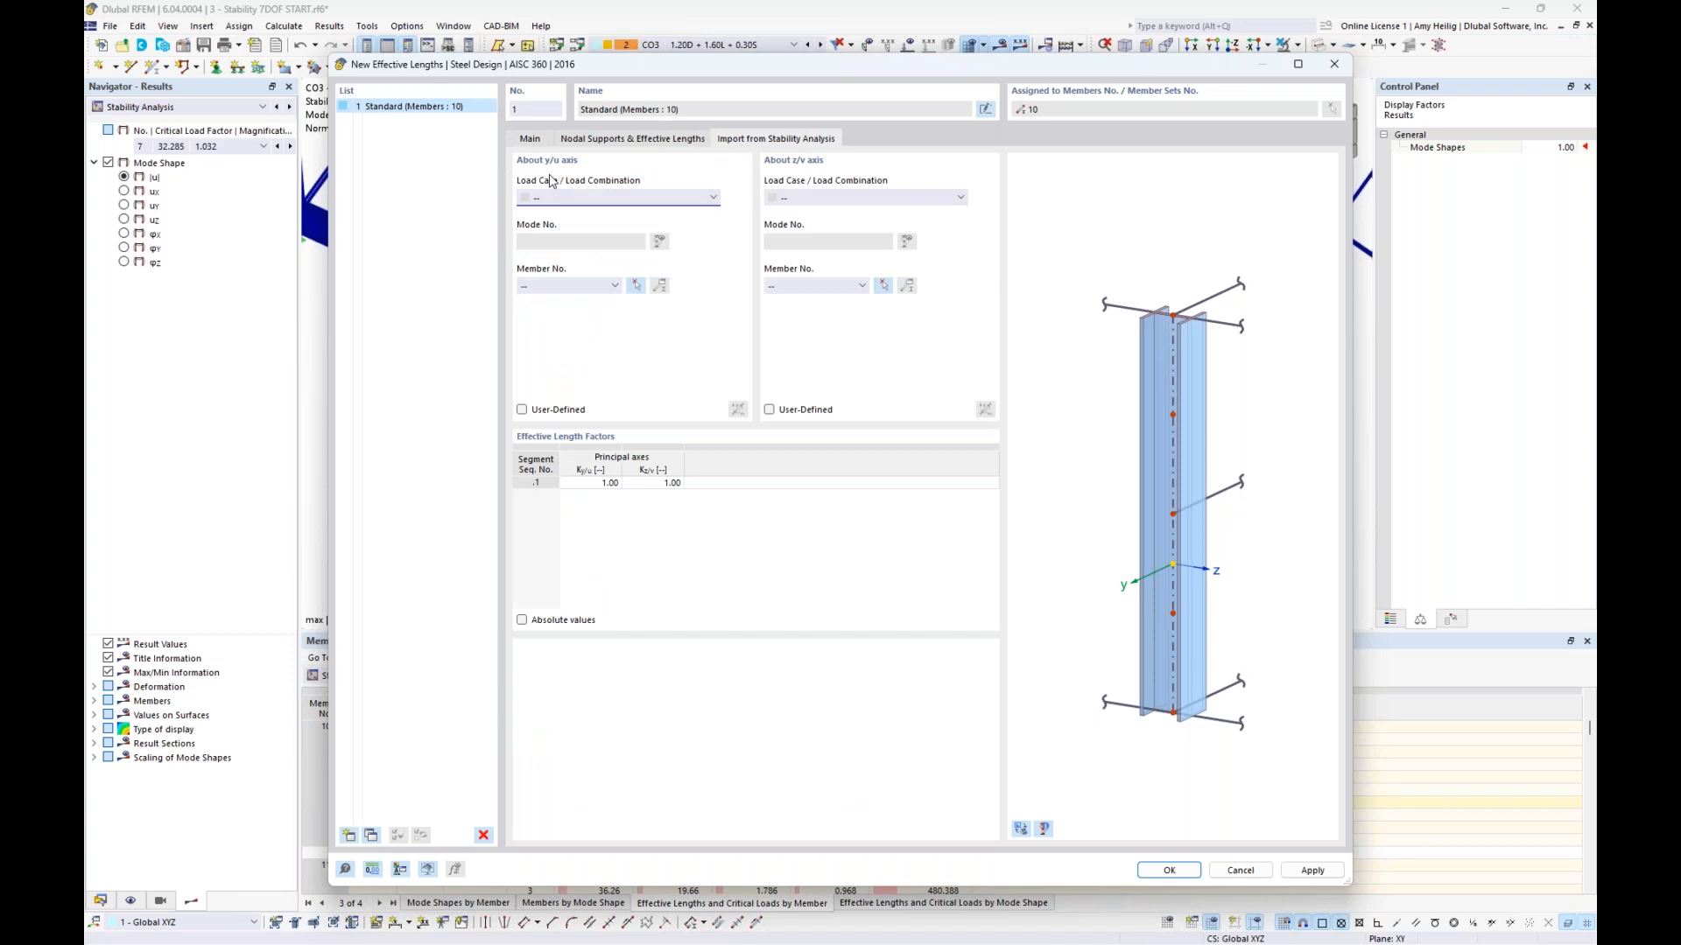
left_click(536, 140)
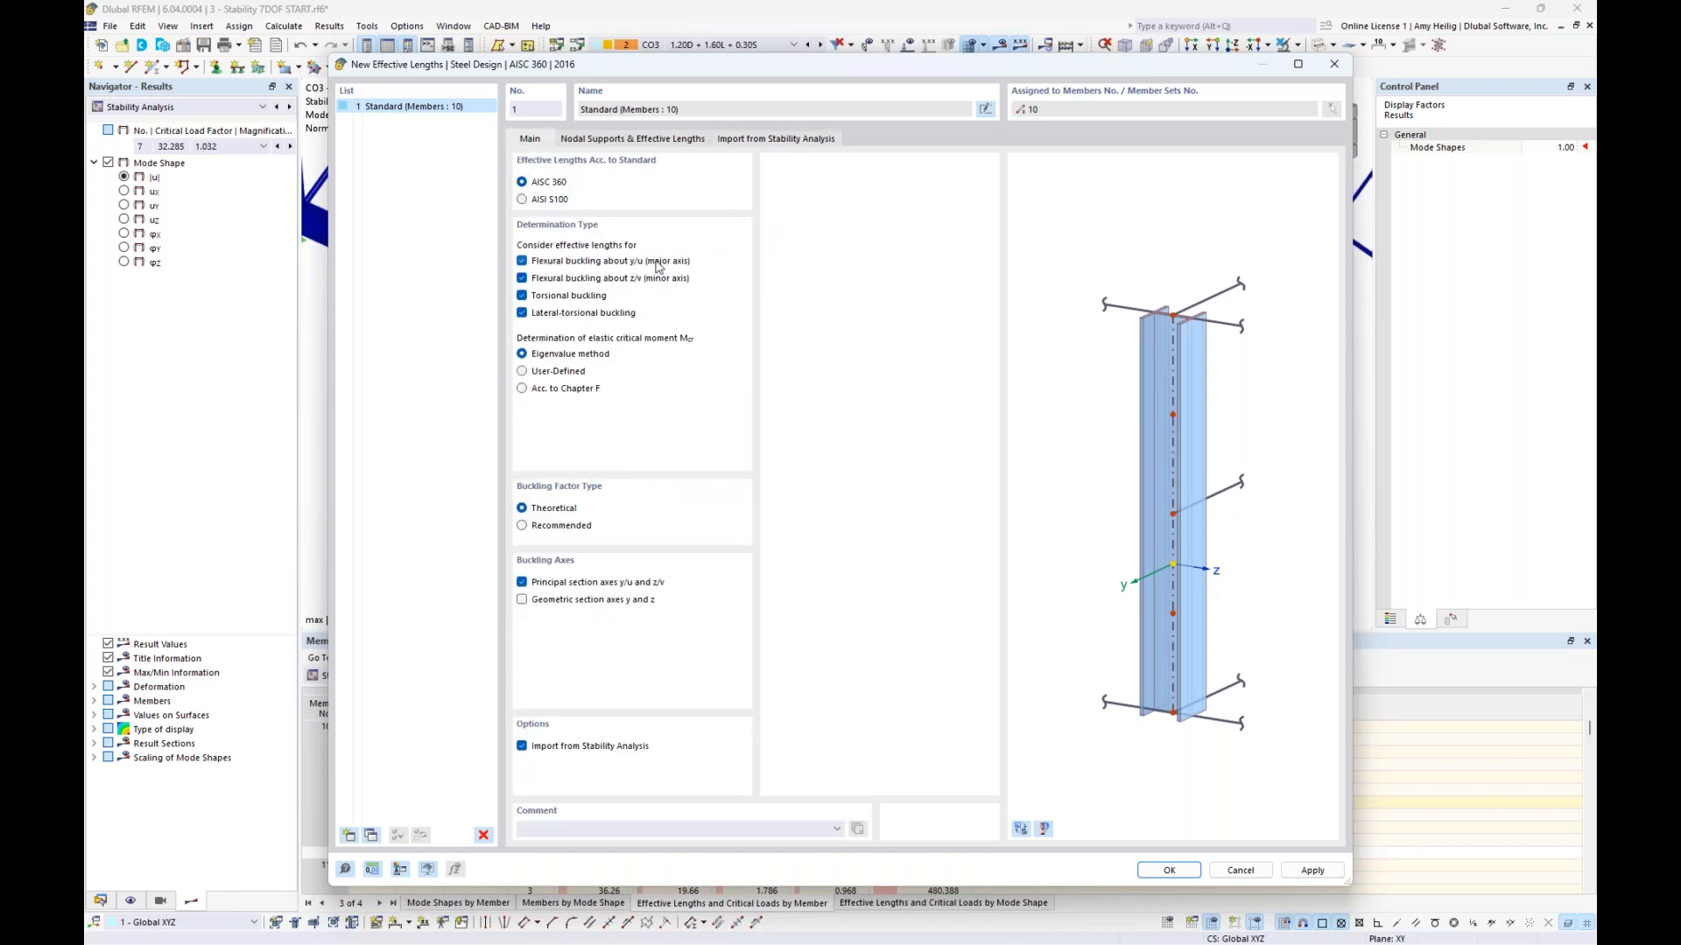
left_click(734, 142)
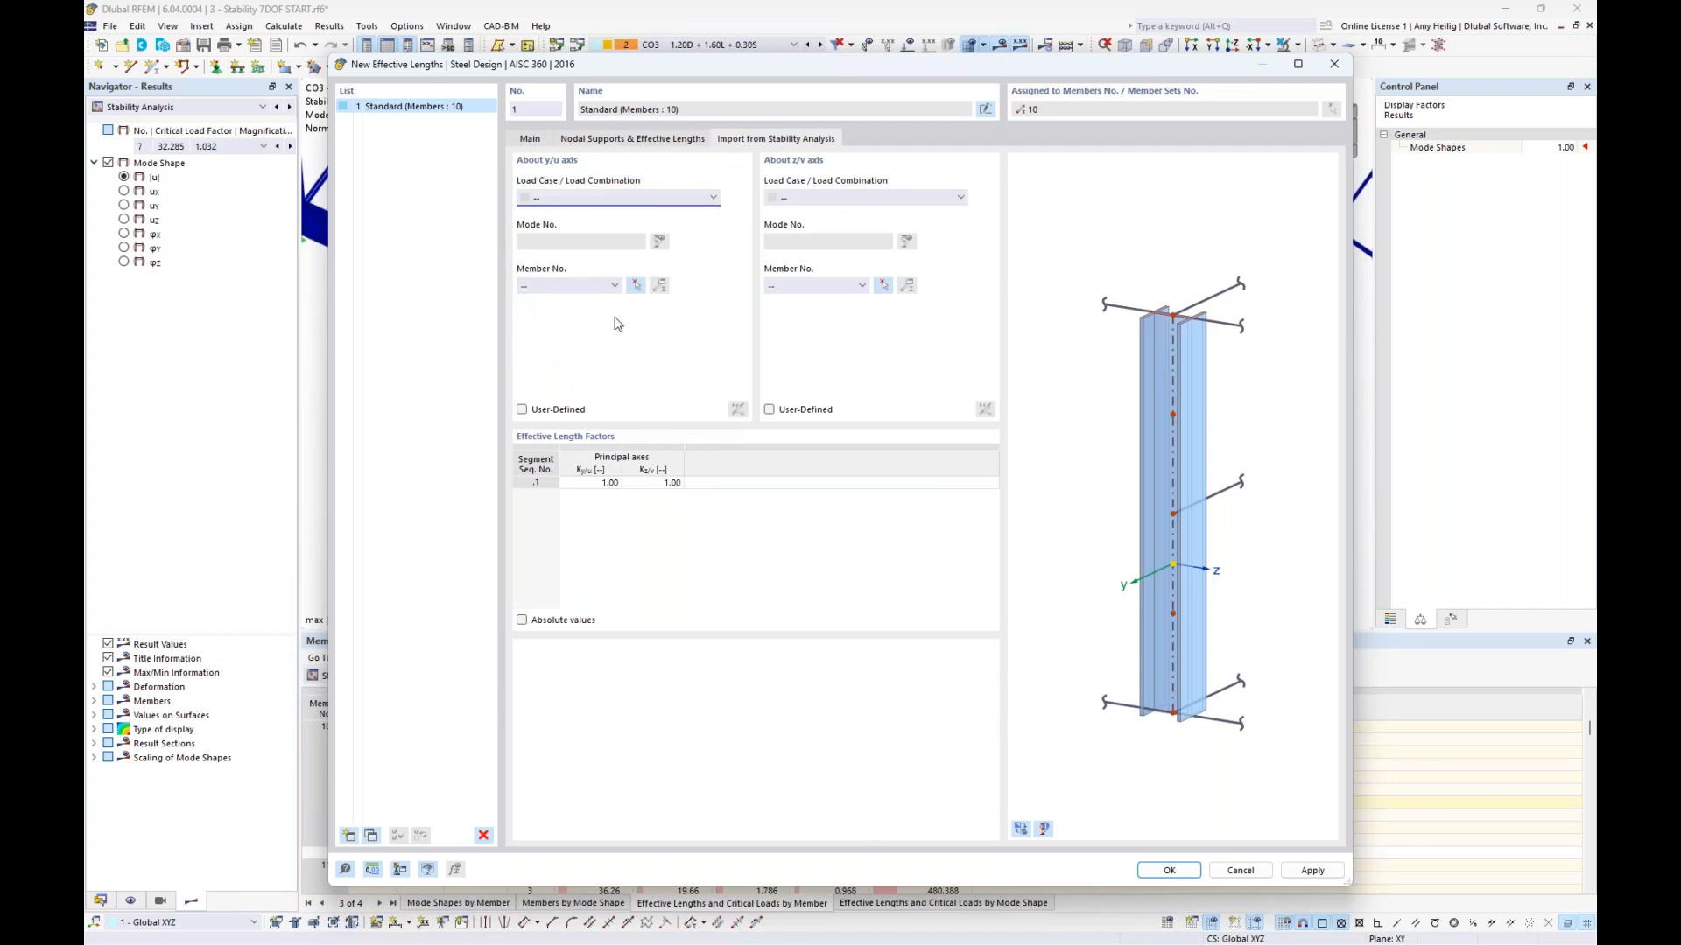
Step: Import the y/u-axis effective length factor from CO3, mode 1, member 10, and show the member in the preview
left_click(665, 196)
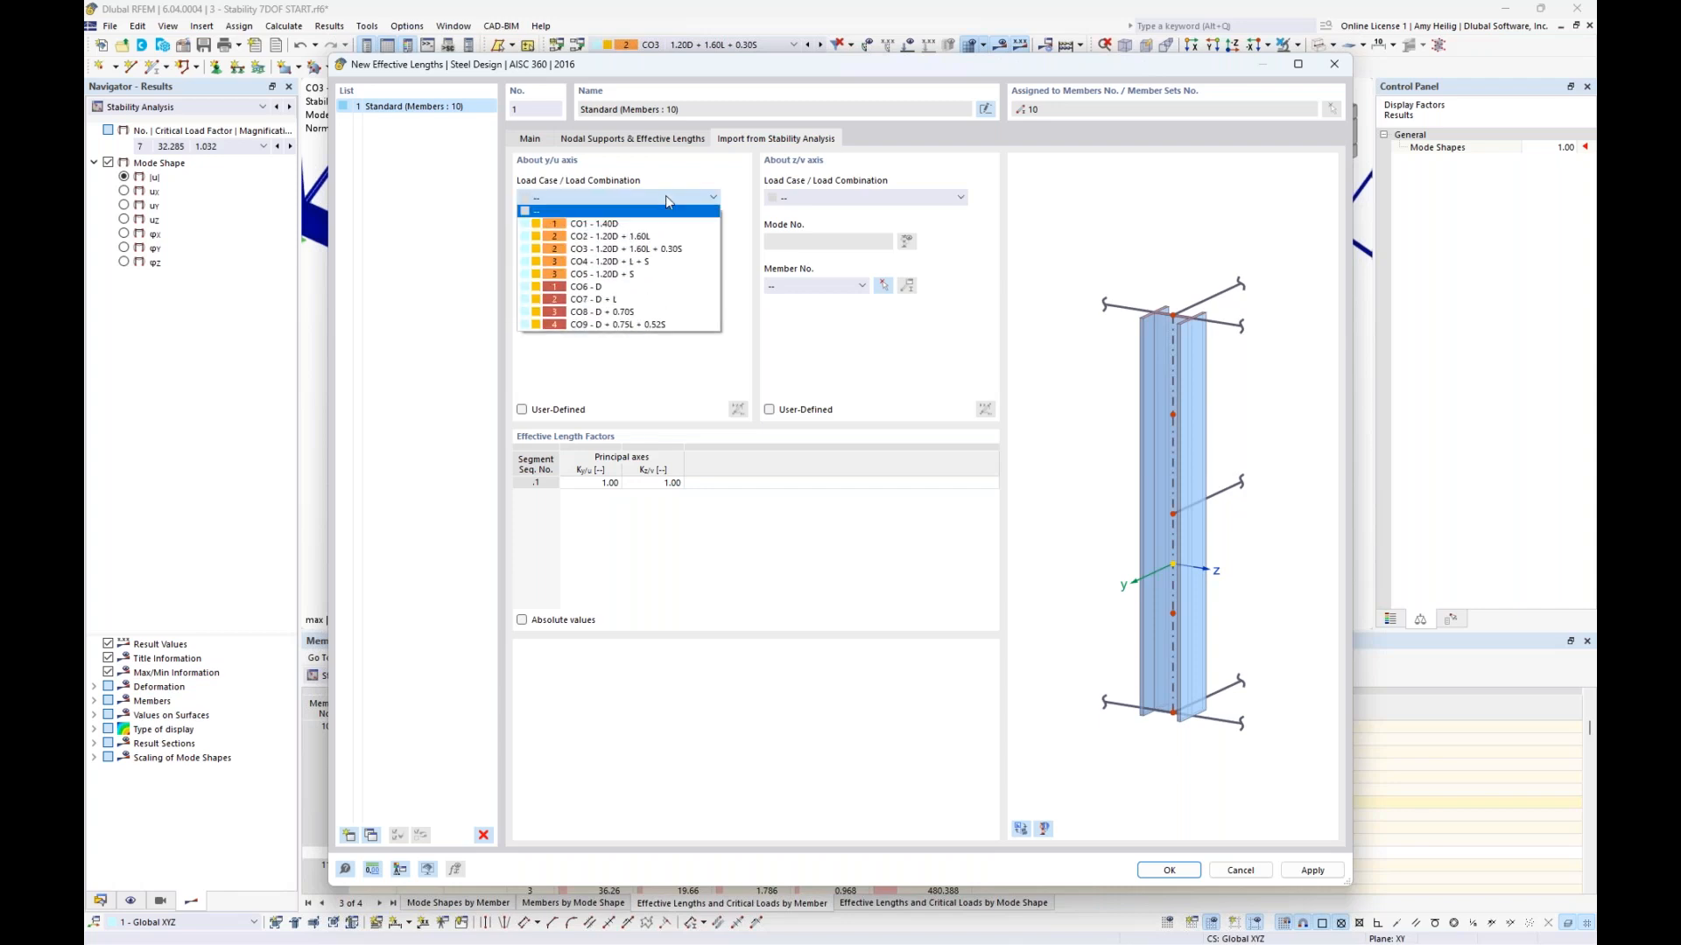
left_click(652, 249)
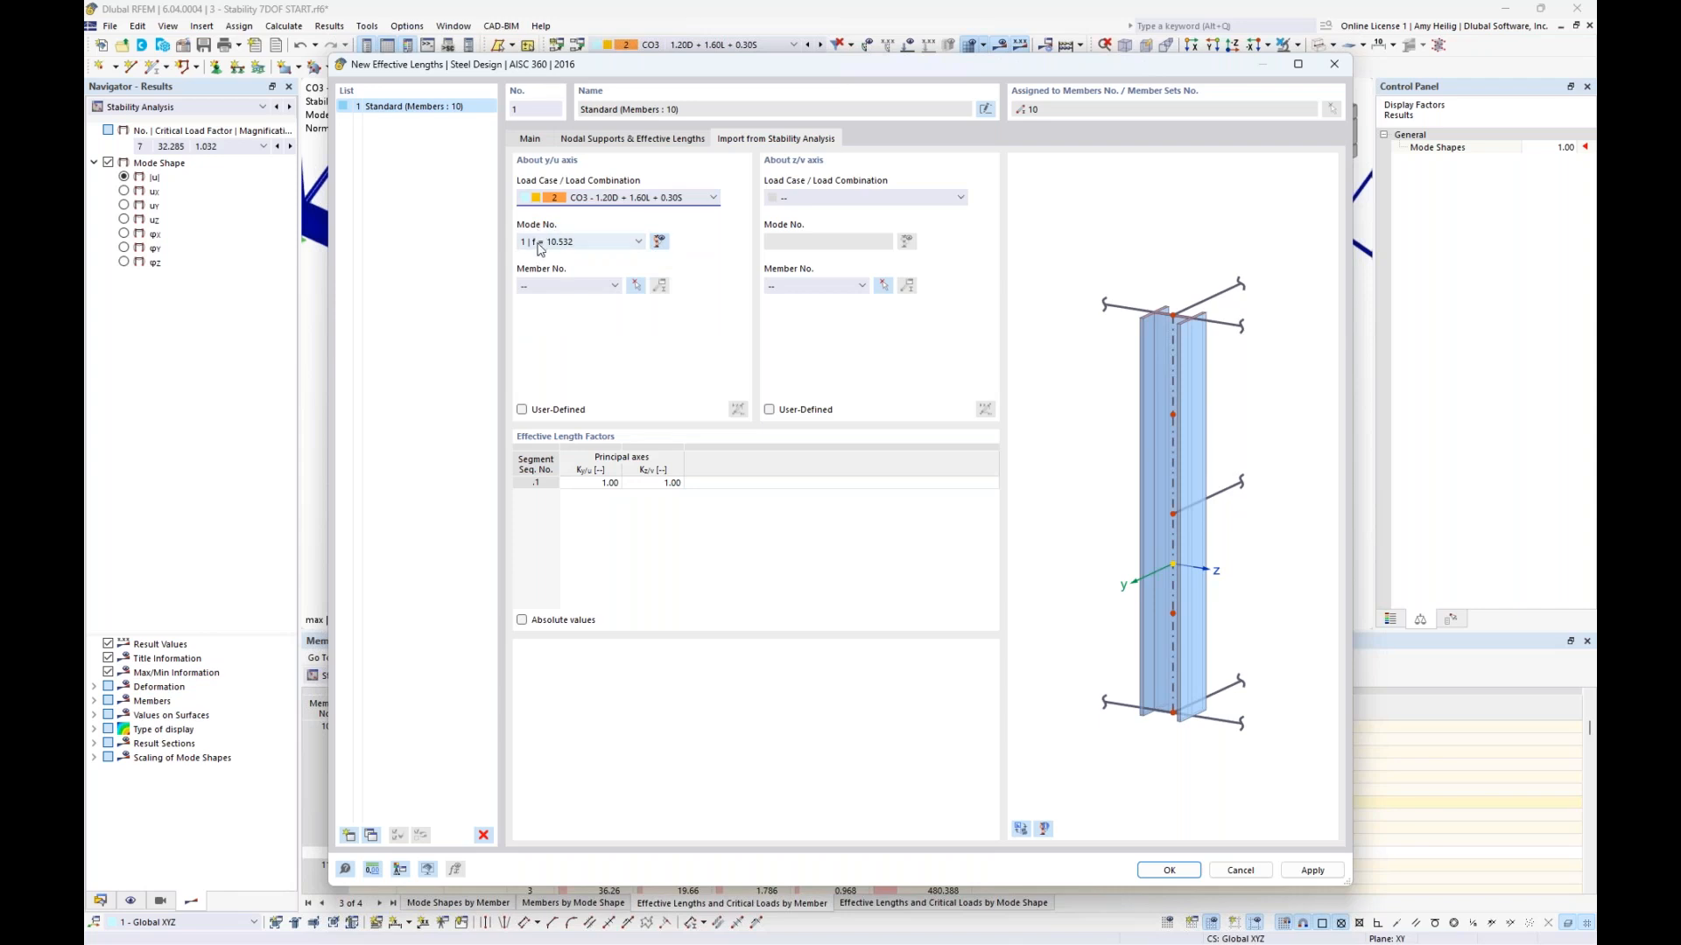
left_click(615, 287)
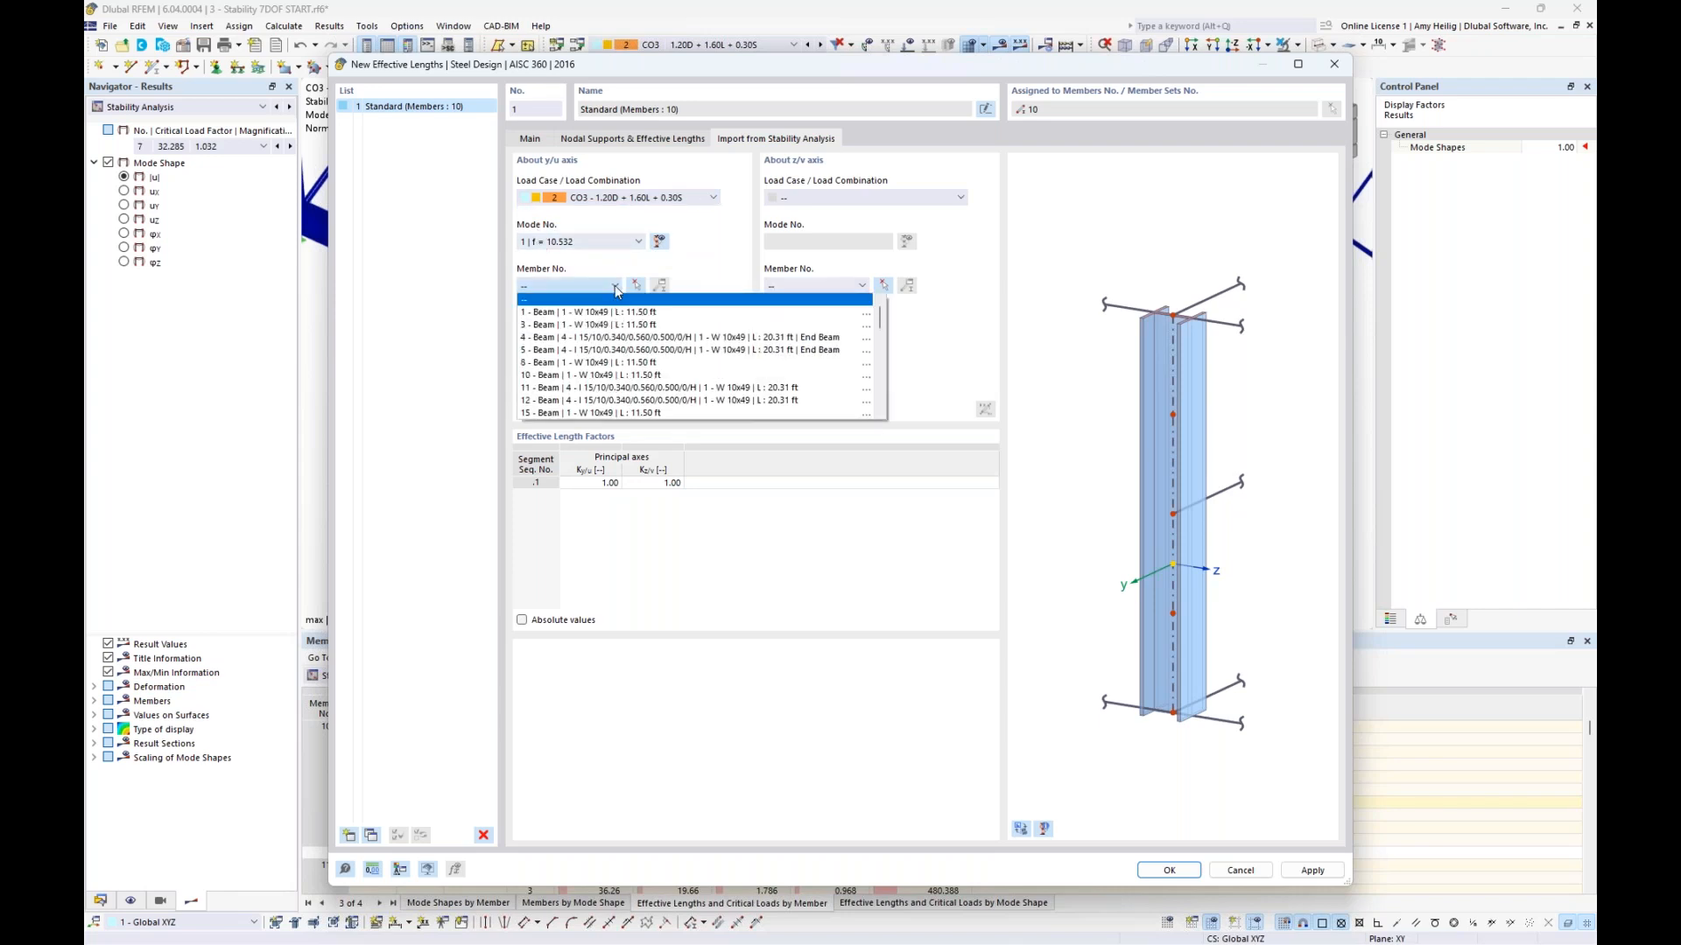
left_click(571, 375)
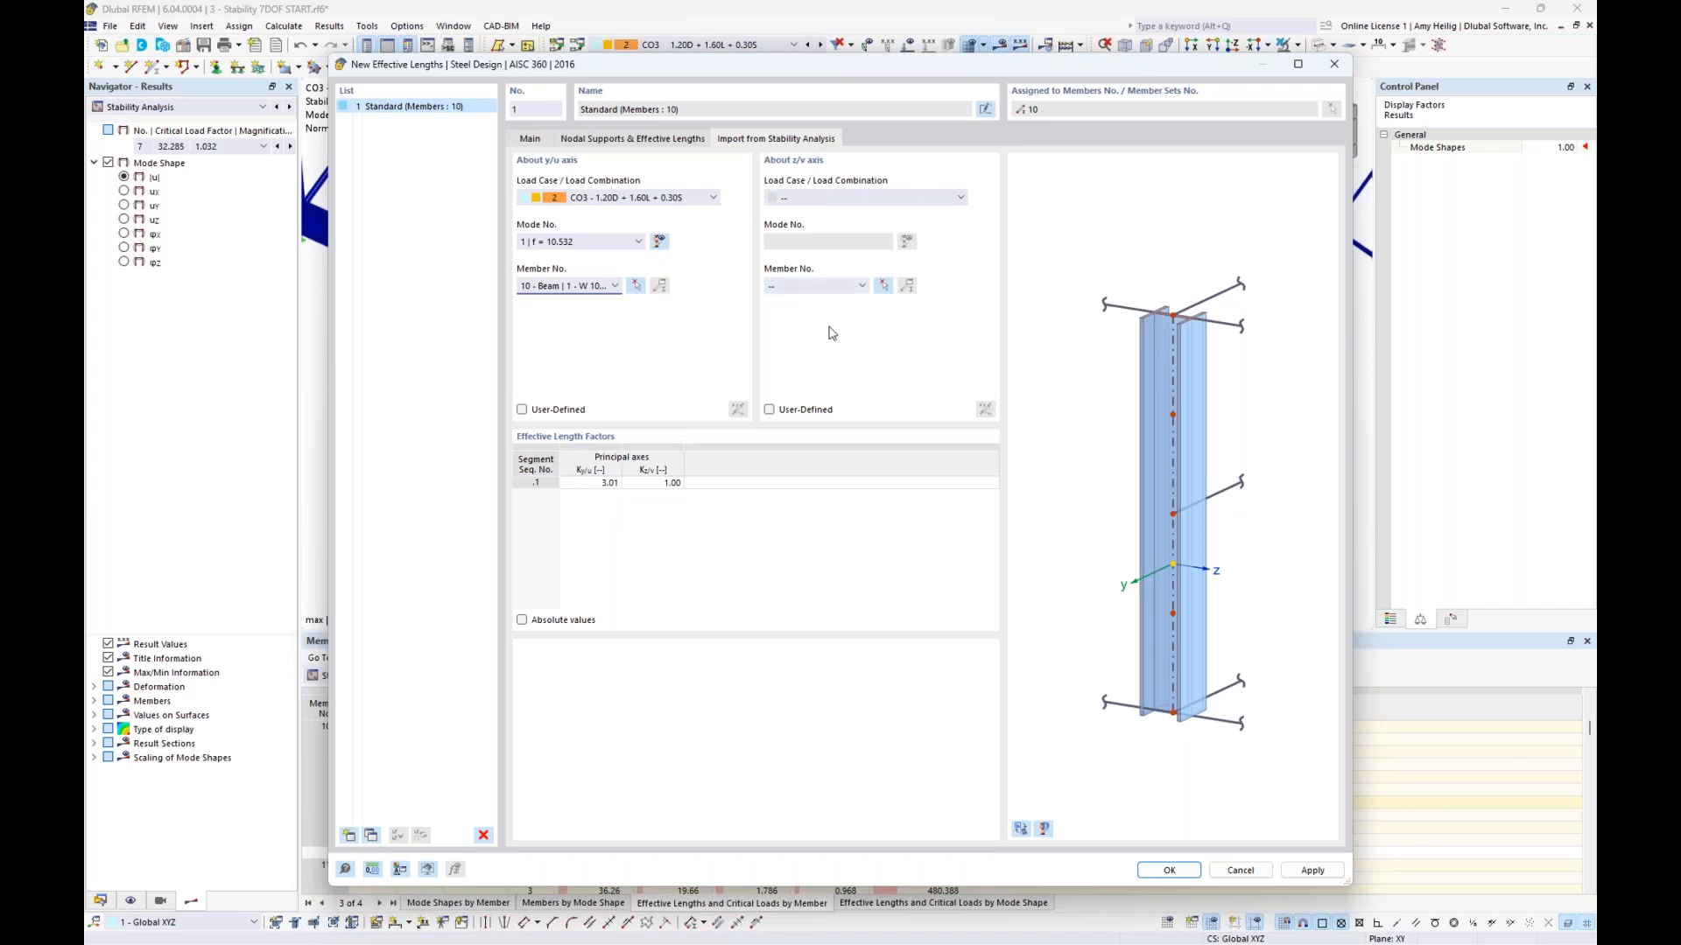
left_click(1022, 830)
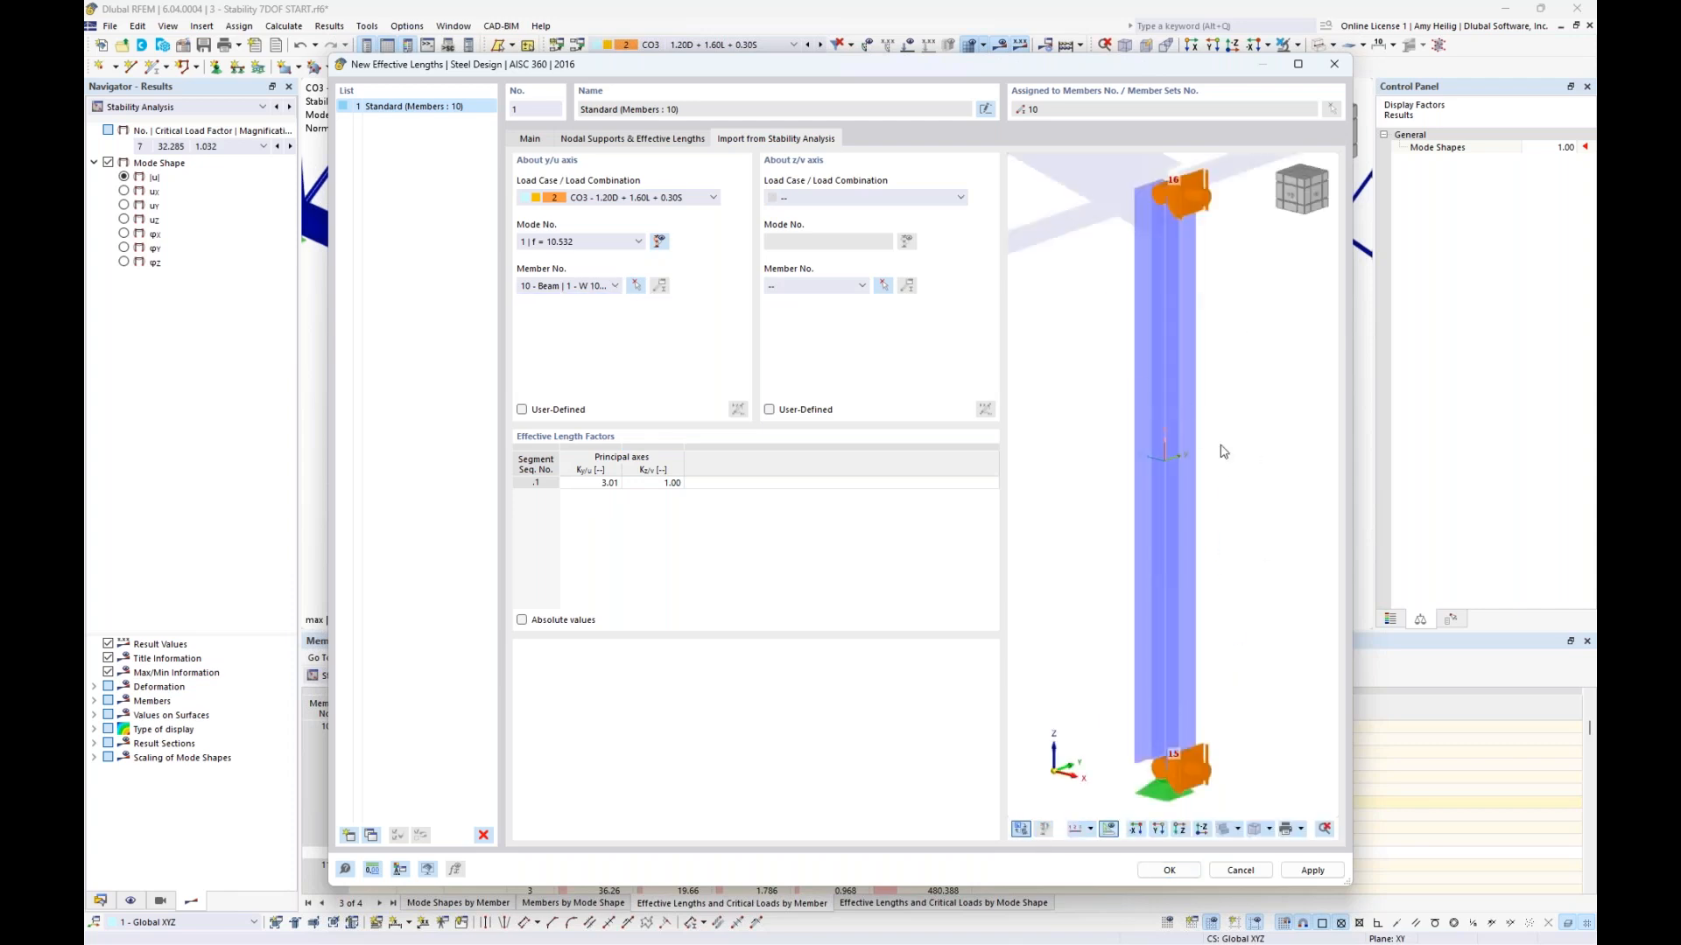
Step: Import the z/v-axis effective length factor from CO3, mode 7, member 10
left_click(878, 200)
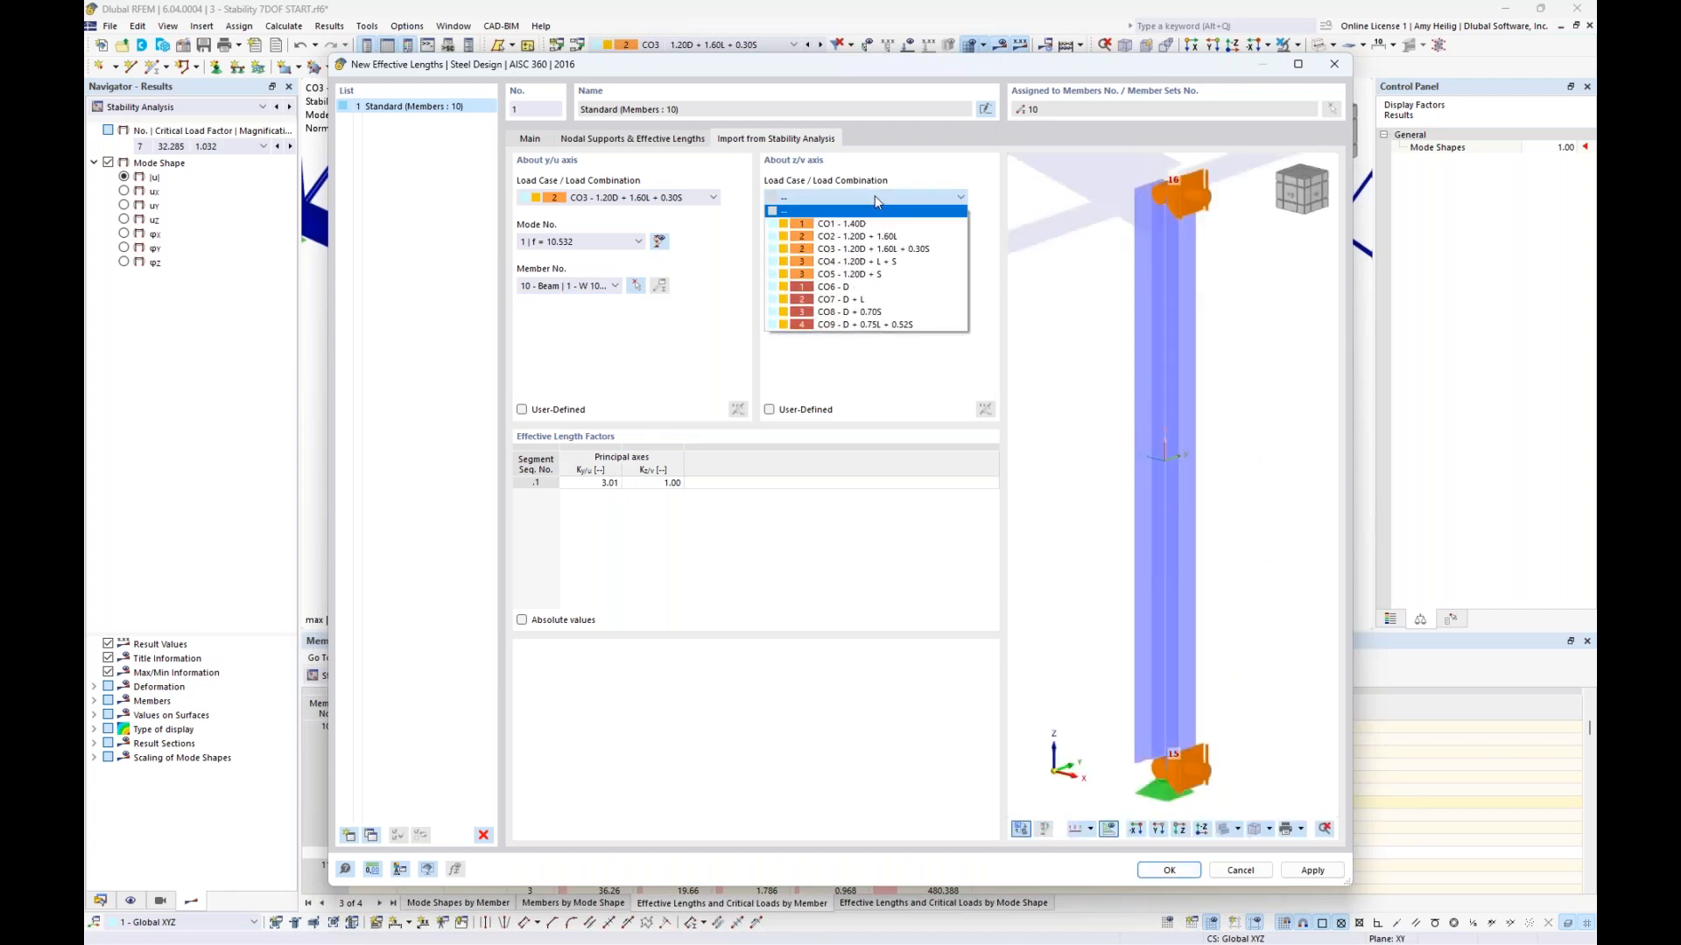
left_click(860, 252)
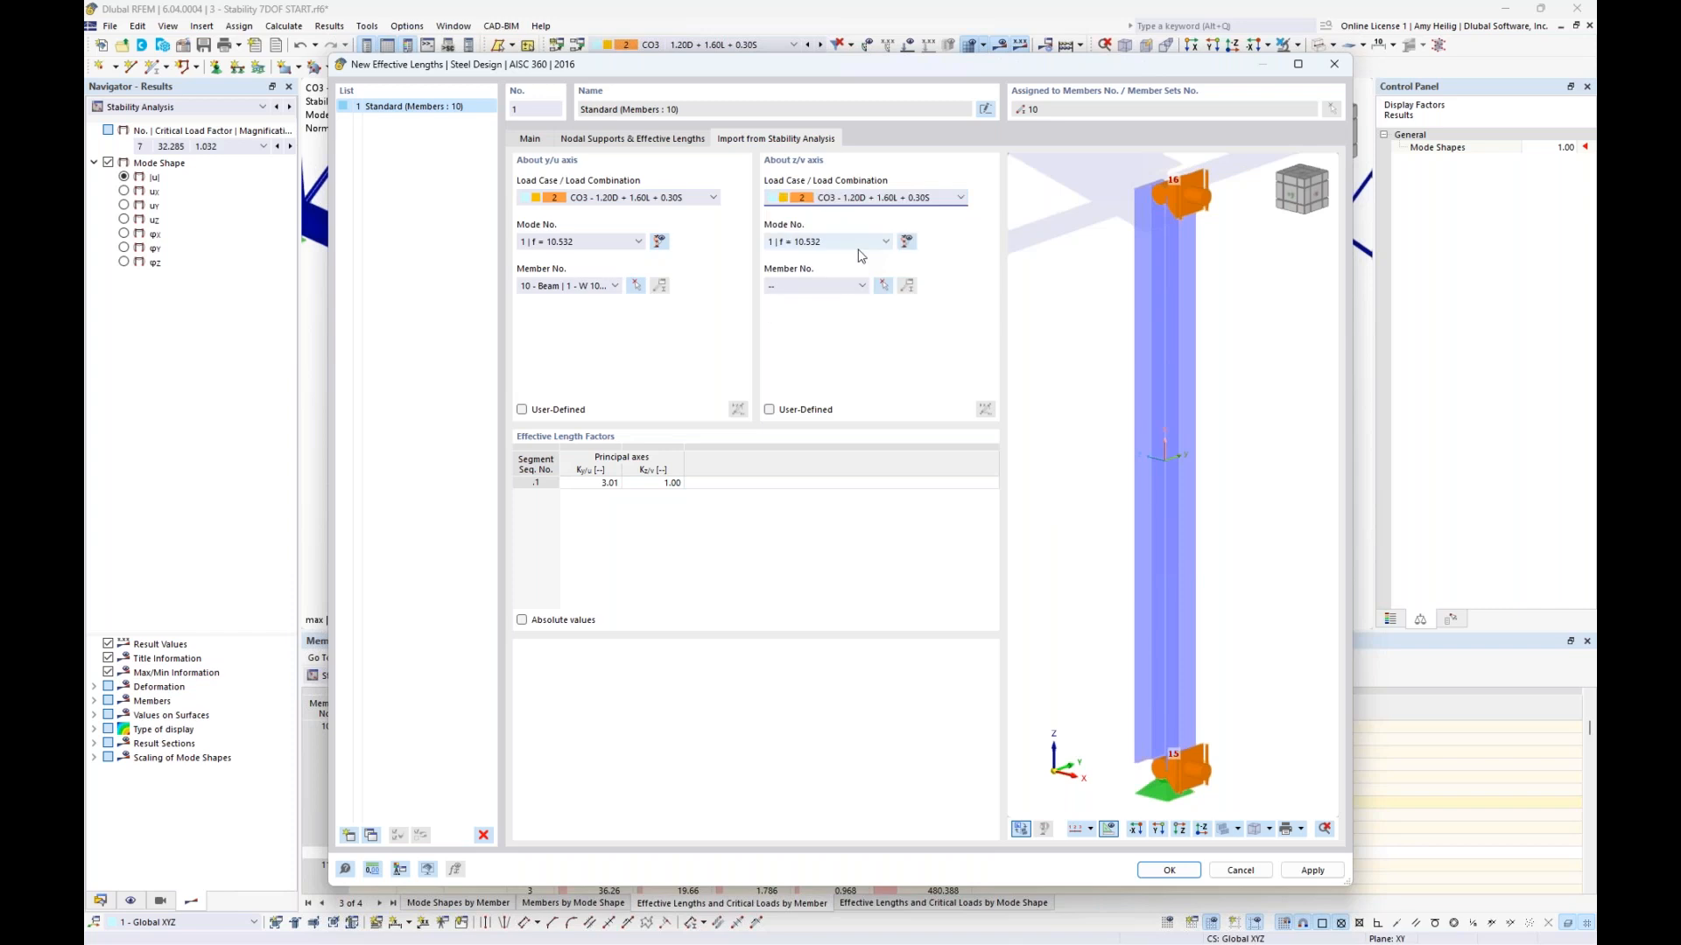
left_click(846, 243)
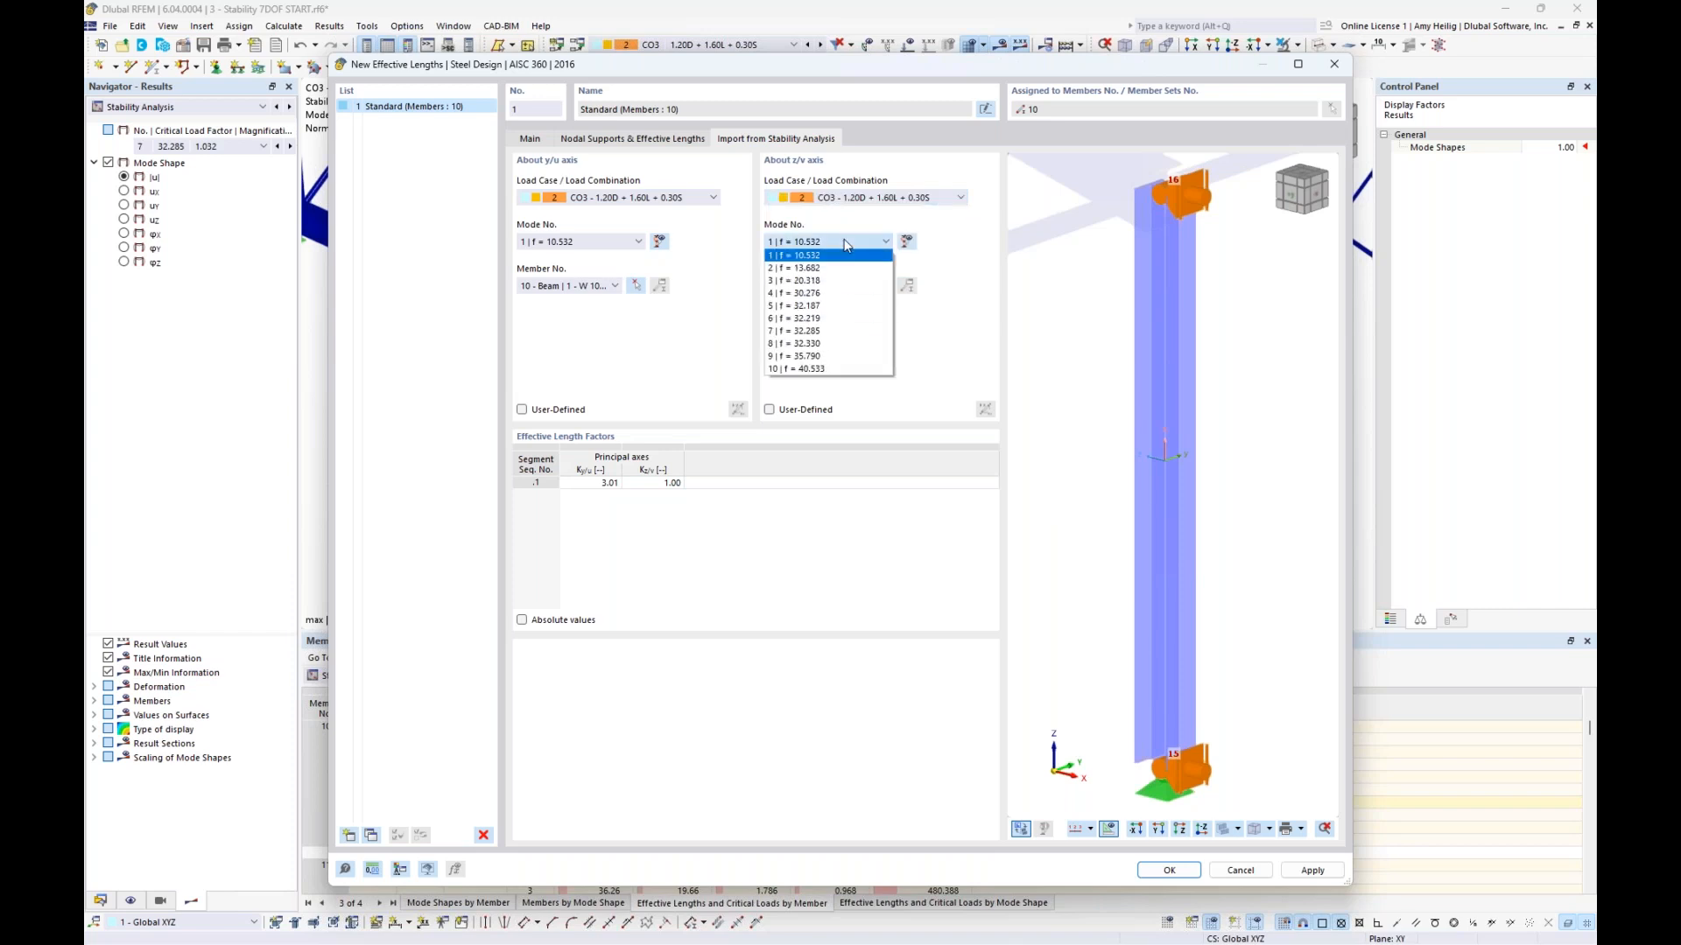
left_click(810, 332)
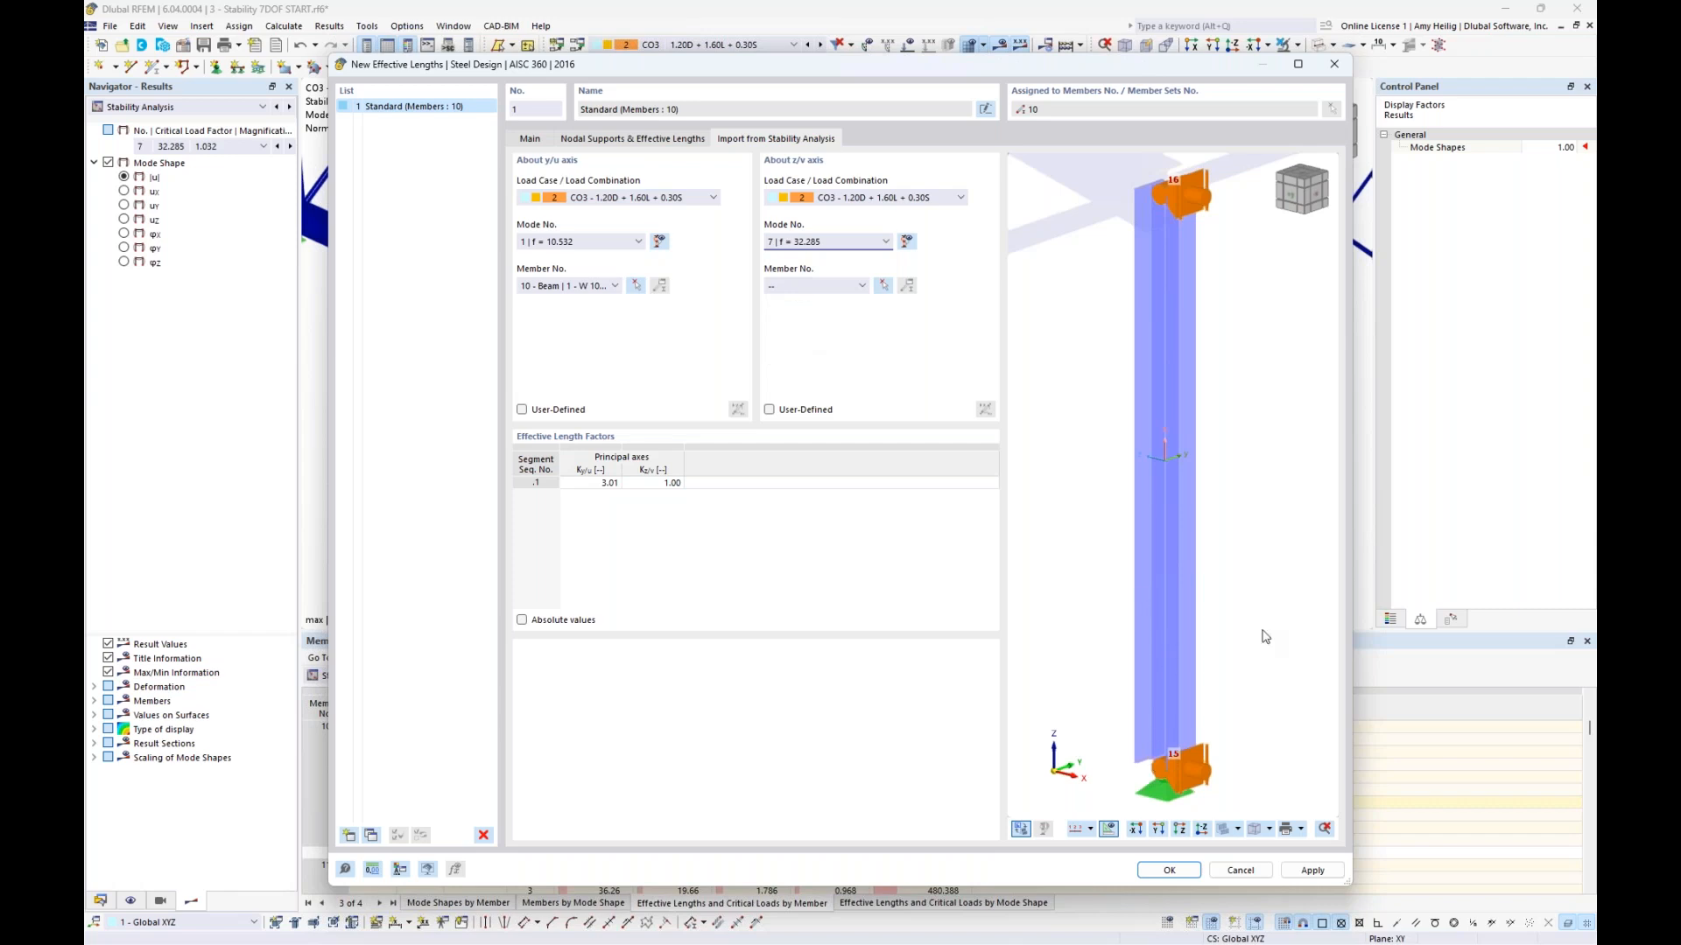
left_click(839, 287)
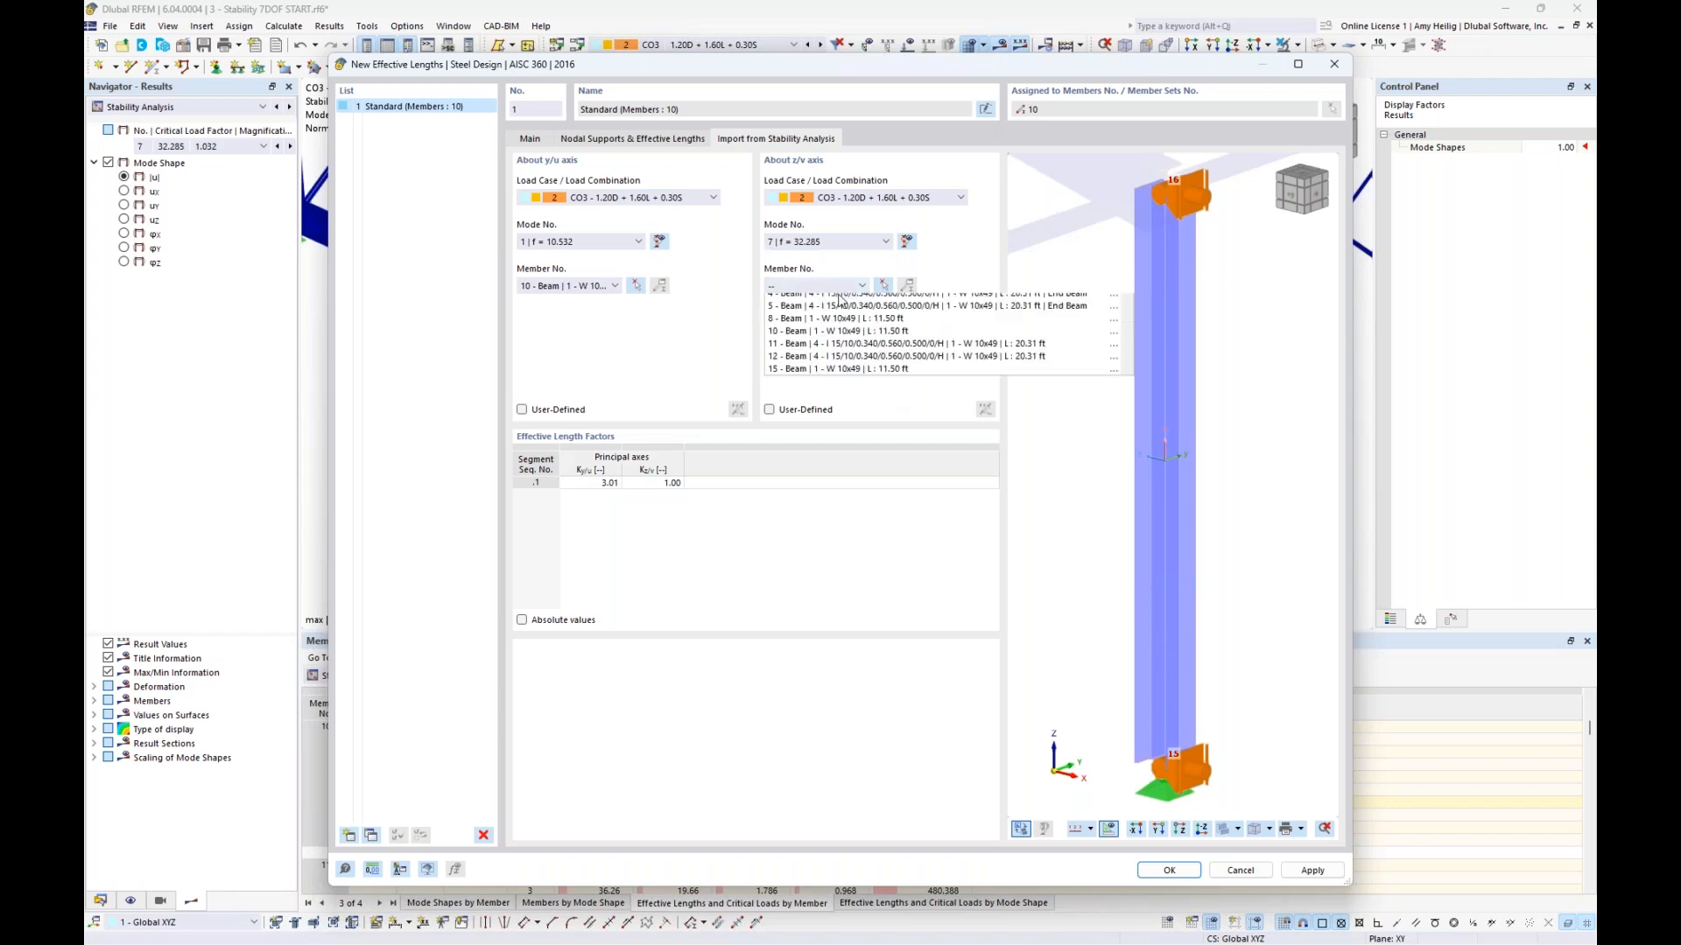
left_click(812, 373)
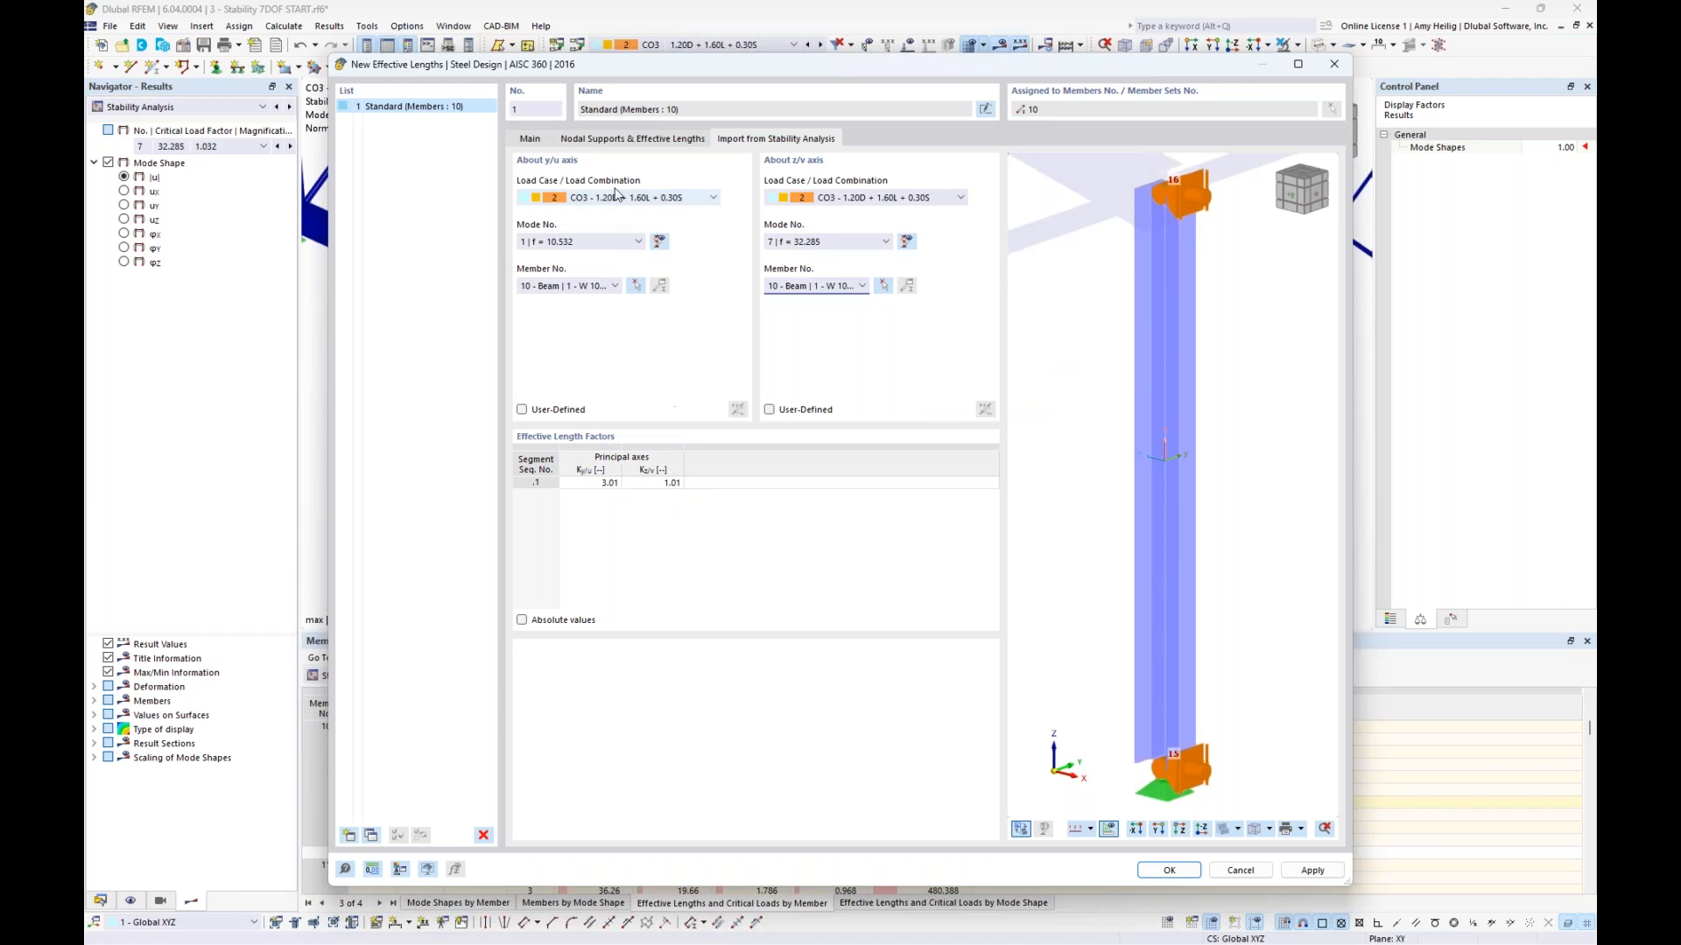
Step: Check the imported factors alongside the nodal supports, then accept the effective lengths definition and the edits to member 10
left_click(627, 143)
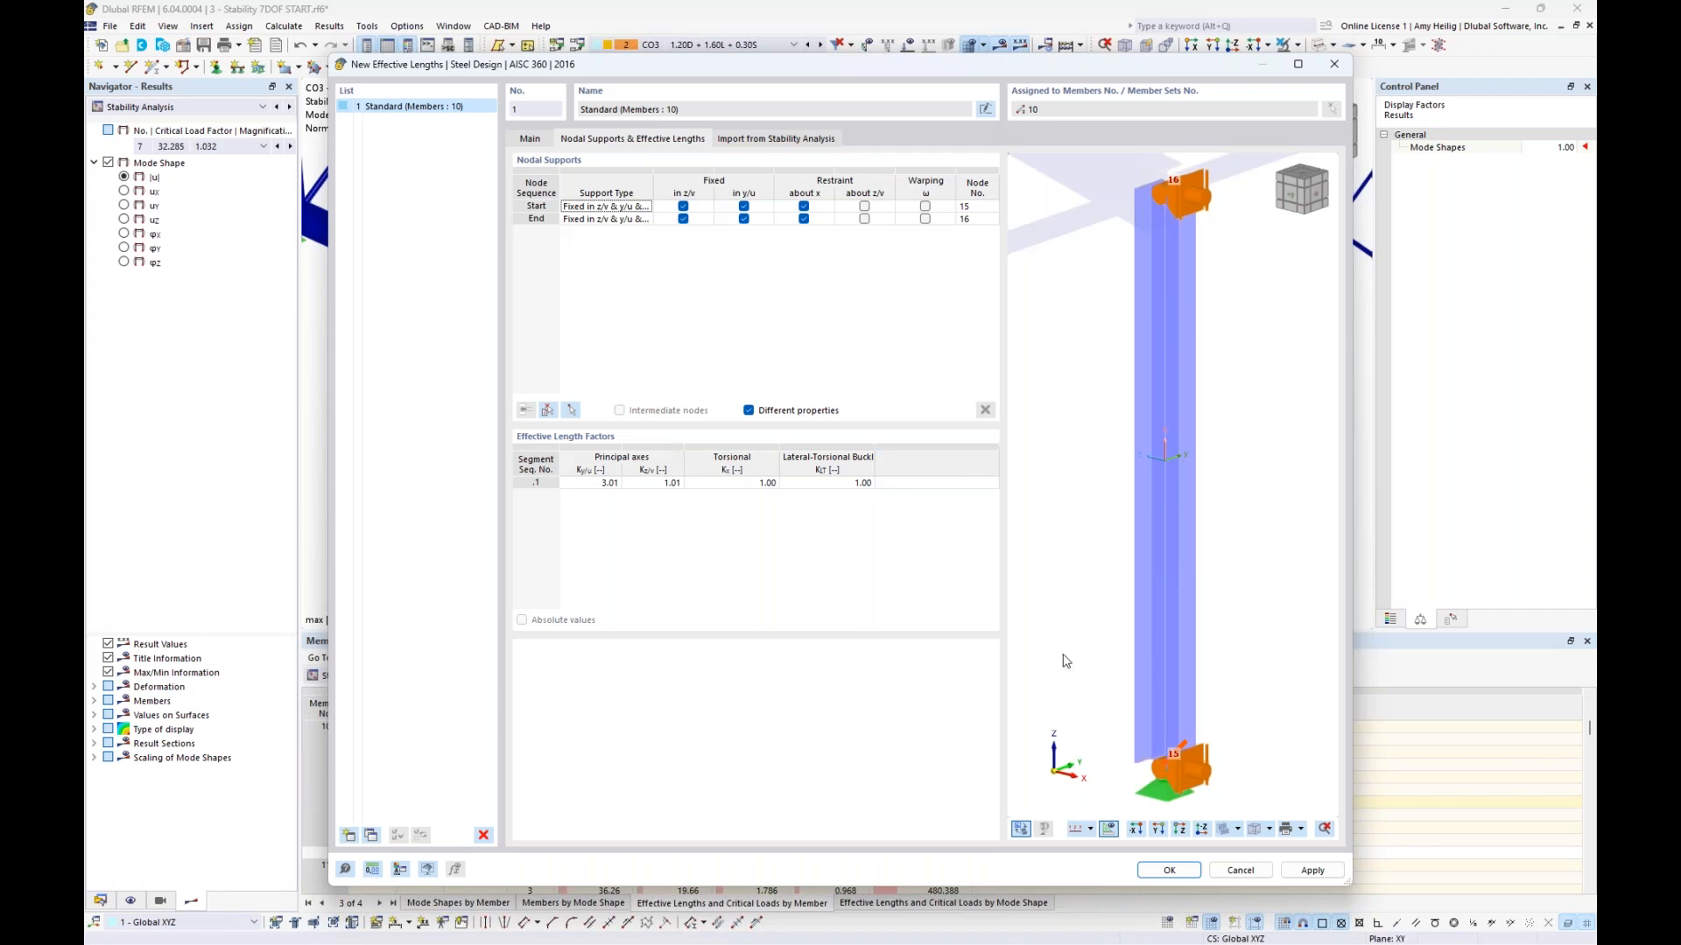
left_click(1183, 875)
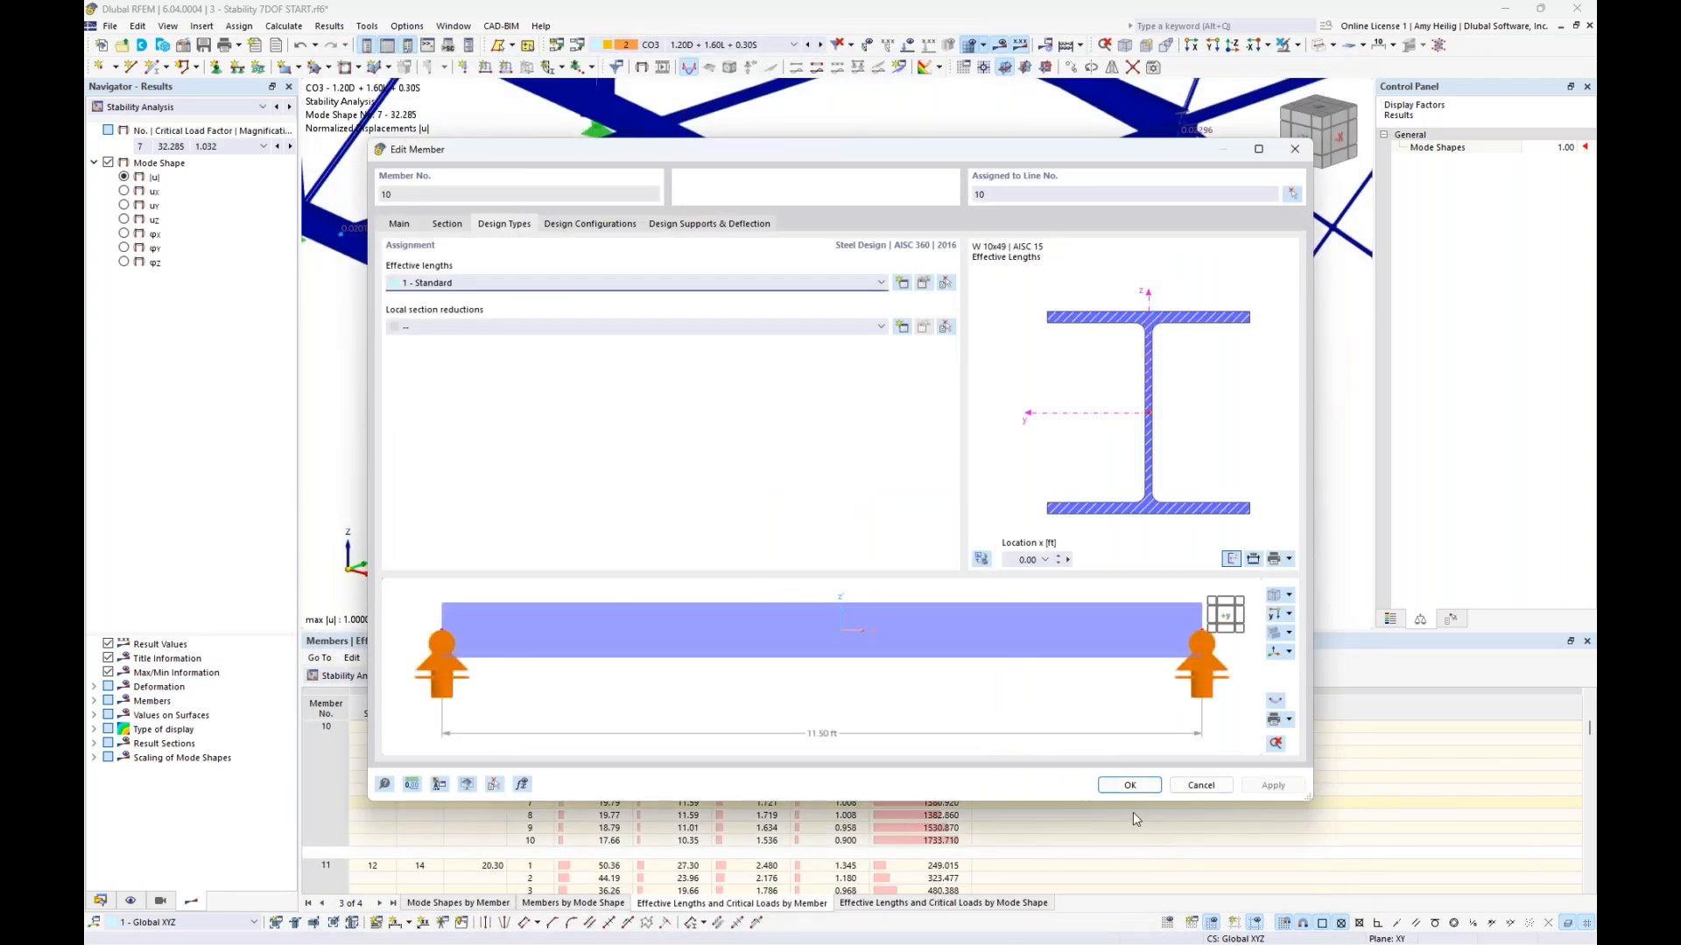
left_click(1130, 786)
Step: View the whole frame and compare the CO3 mode shapes 1, 2 and 3
scroll(972, 411, "down", 5)
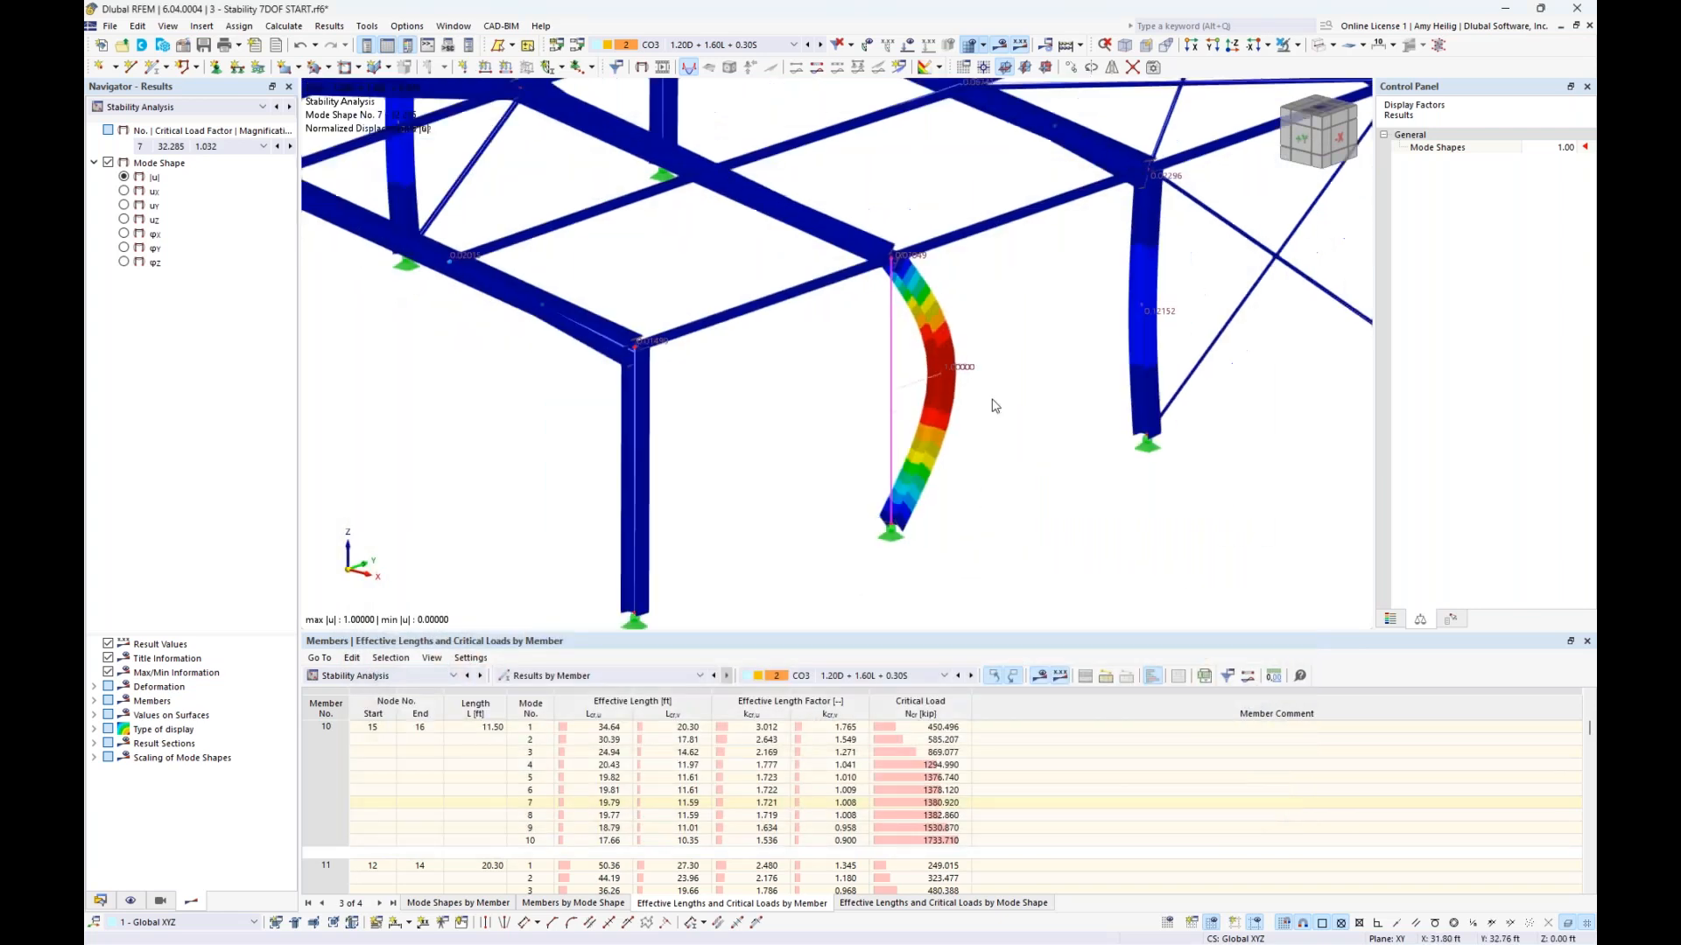
middle_click_drag(995, 415, 932, 450)
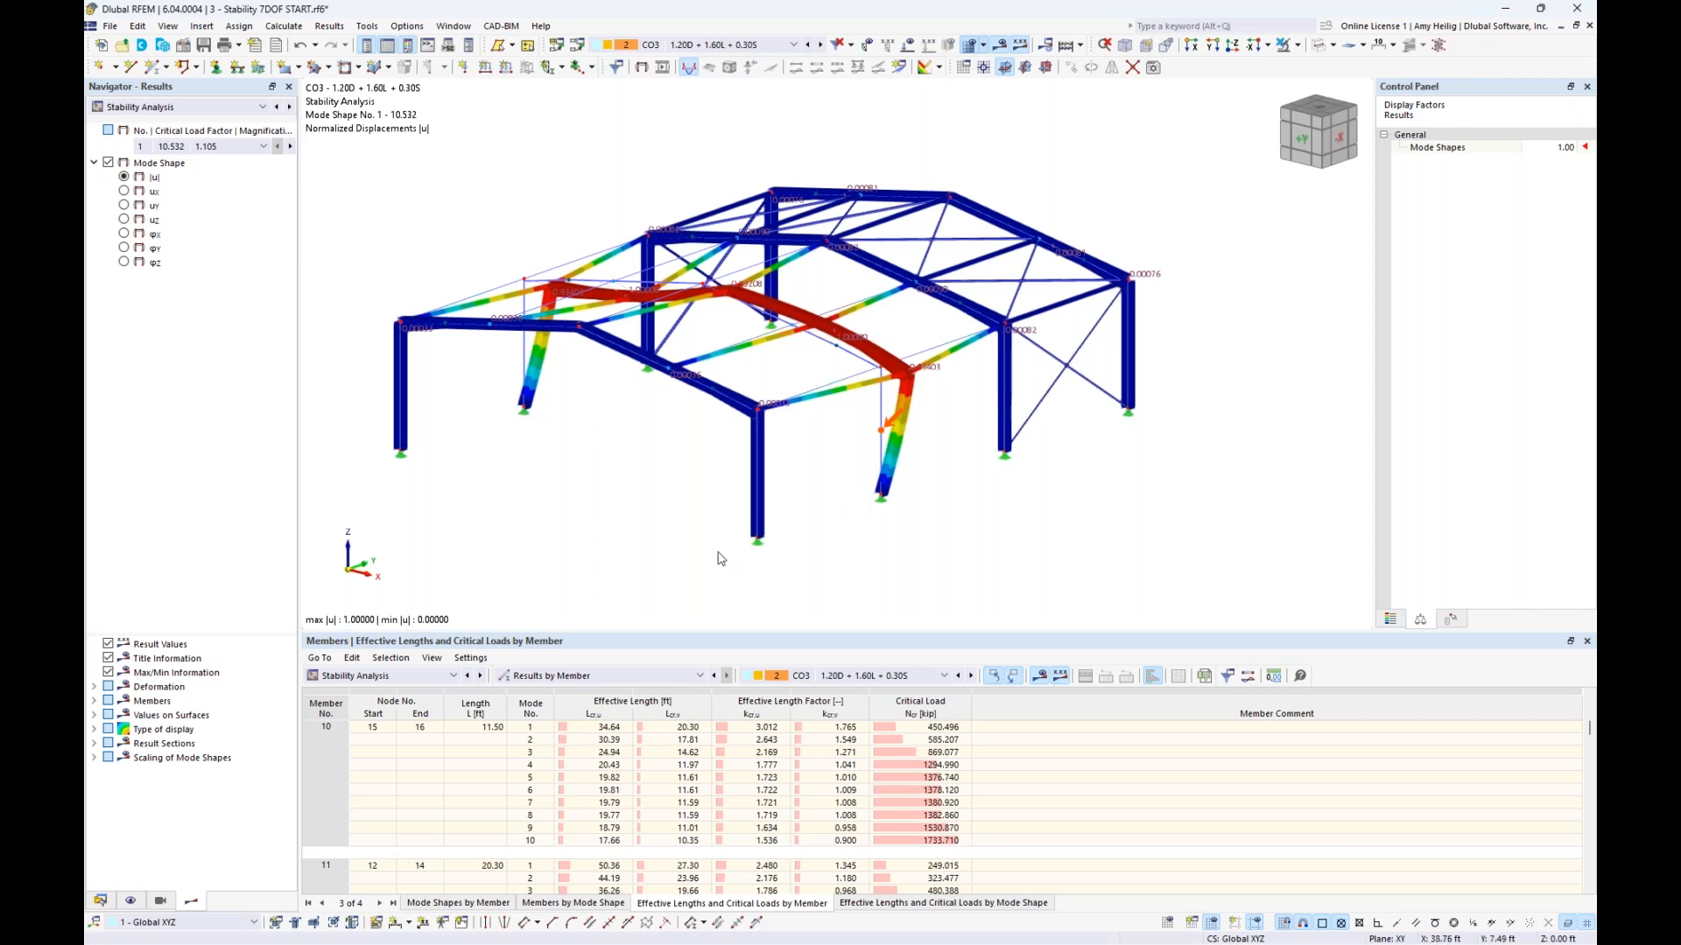
left_click(609, 745)
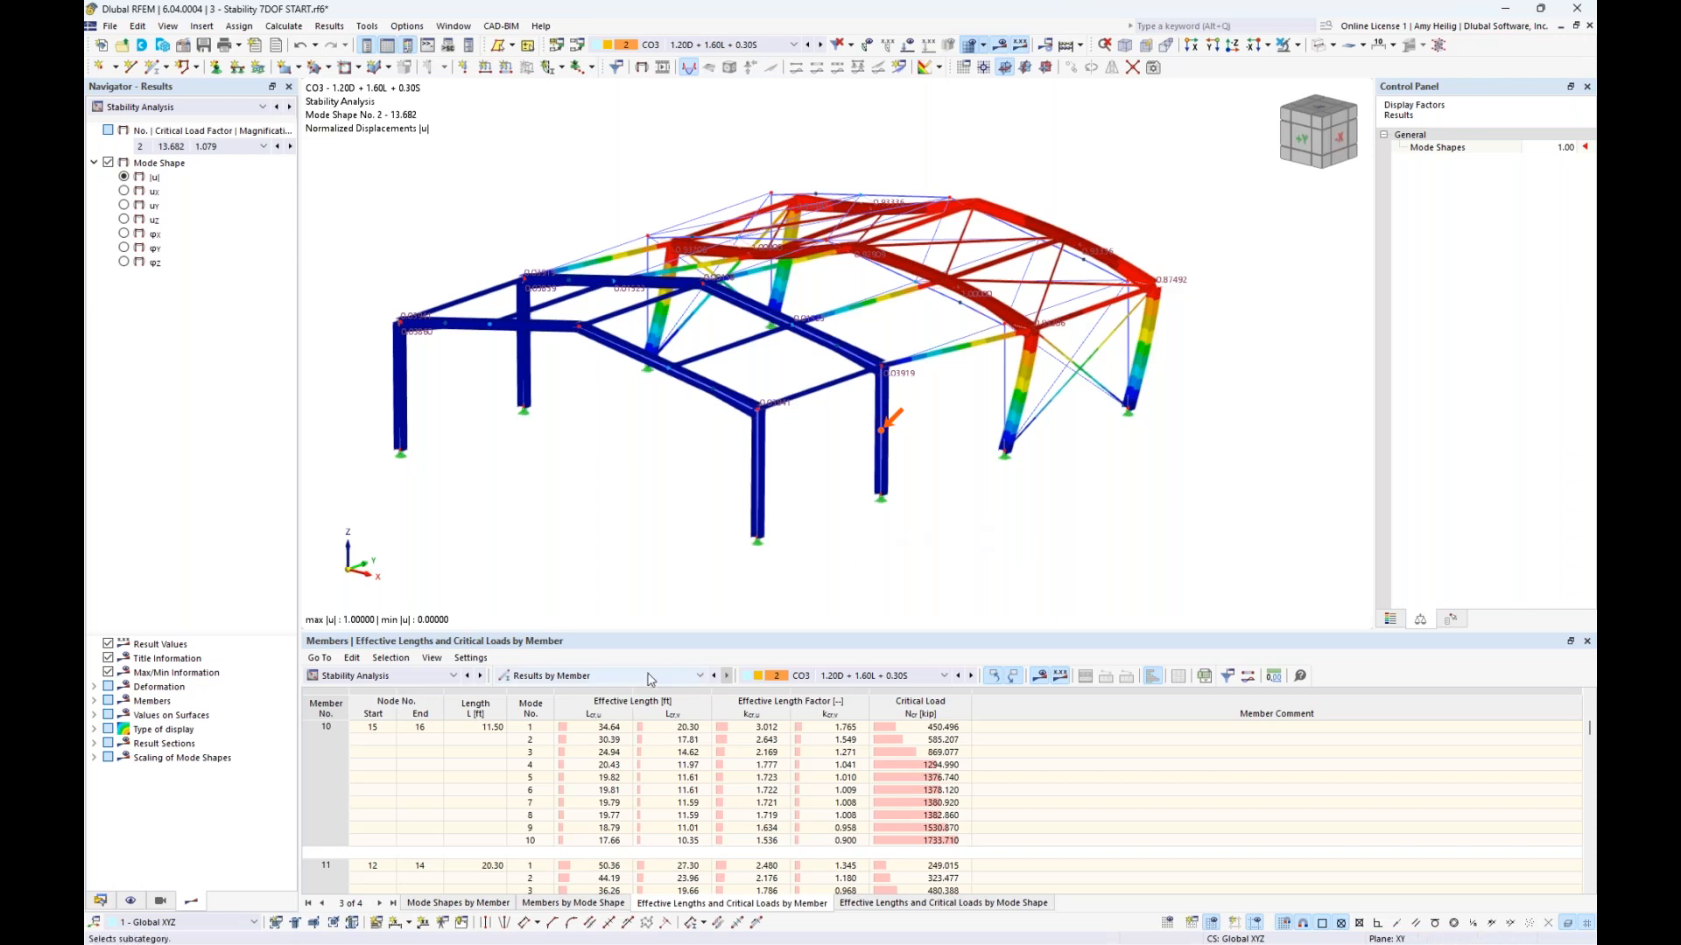
left_click(610, 753)
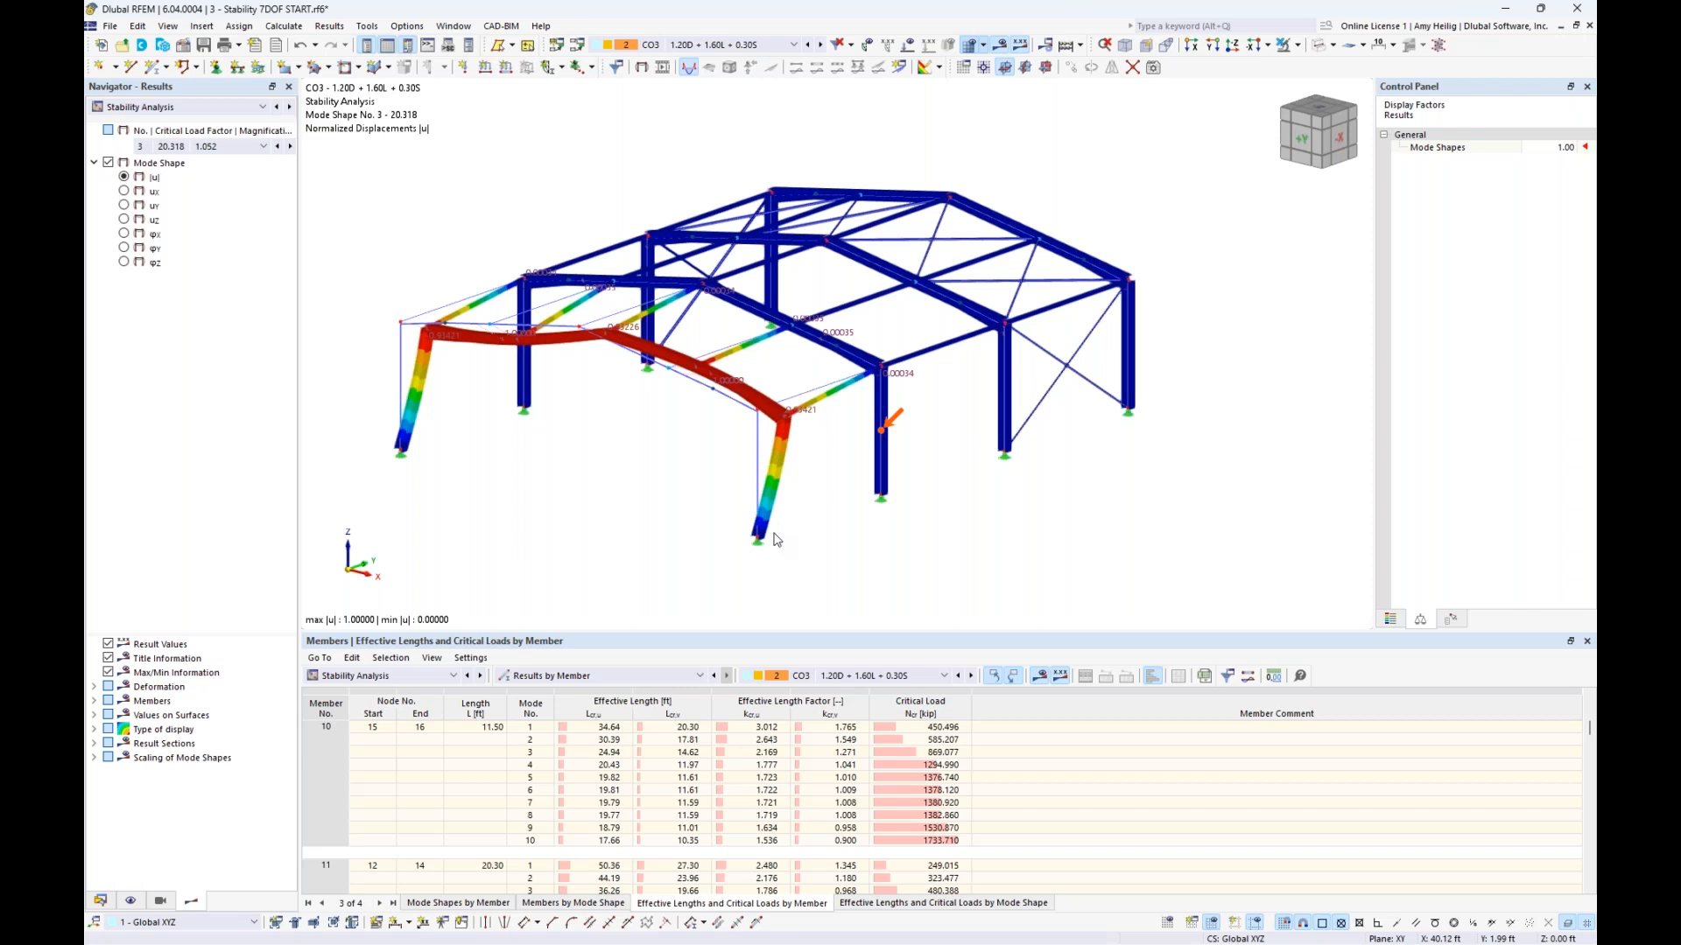
Step: Show the static analysis results for CO3 and compare the members' My/Mu moments with their axial forces N
left_click(200, 109)
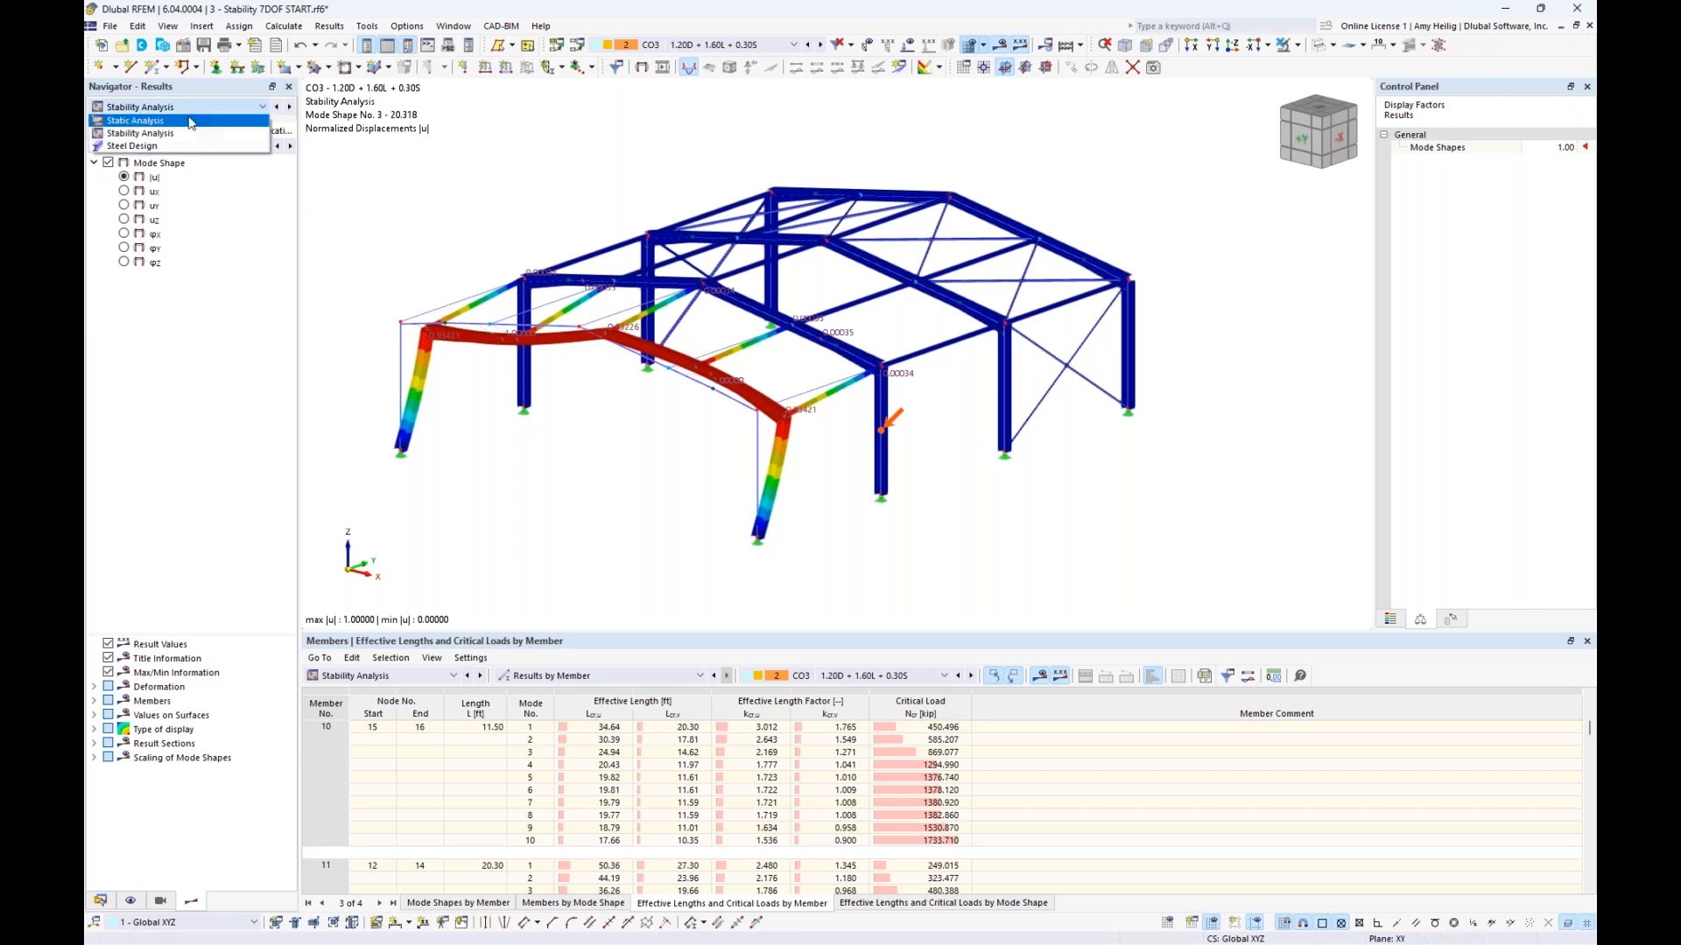
left_click(168, 121)
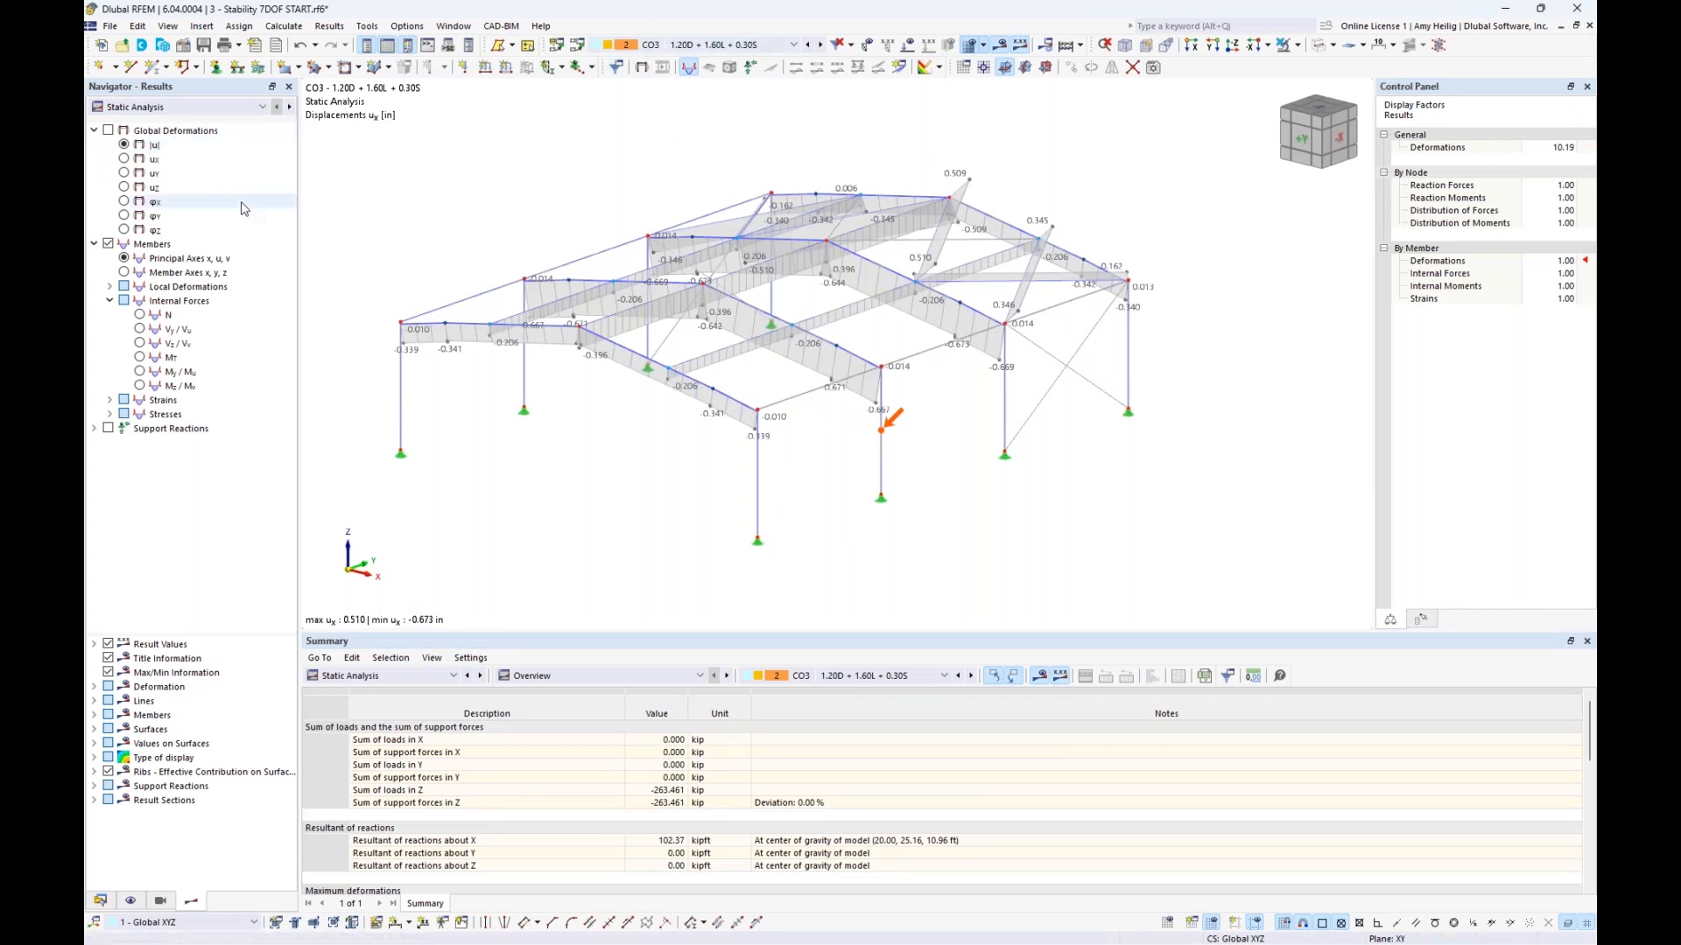
left_click(140, 372)
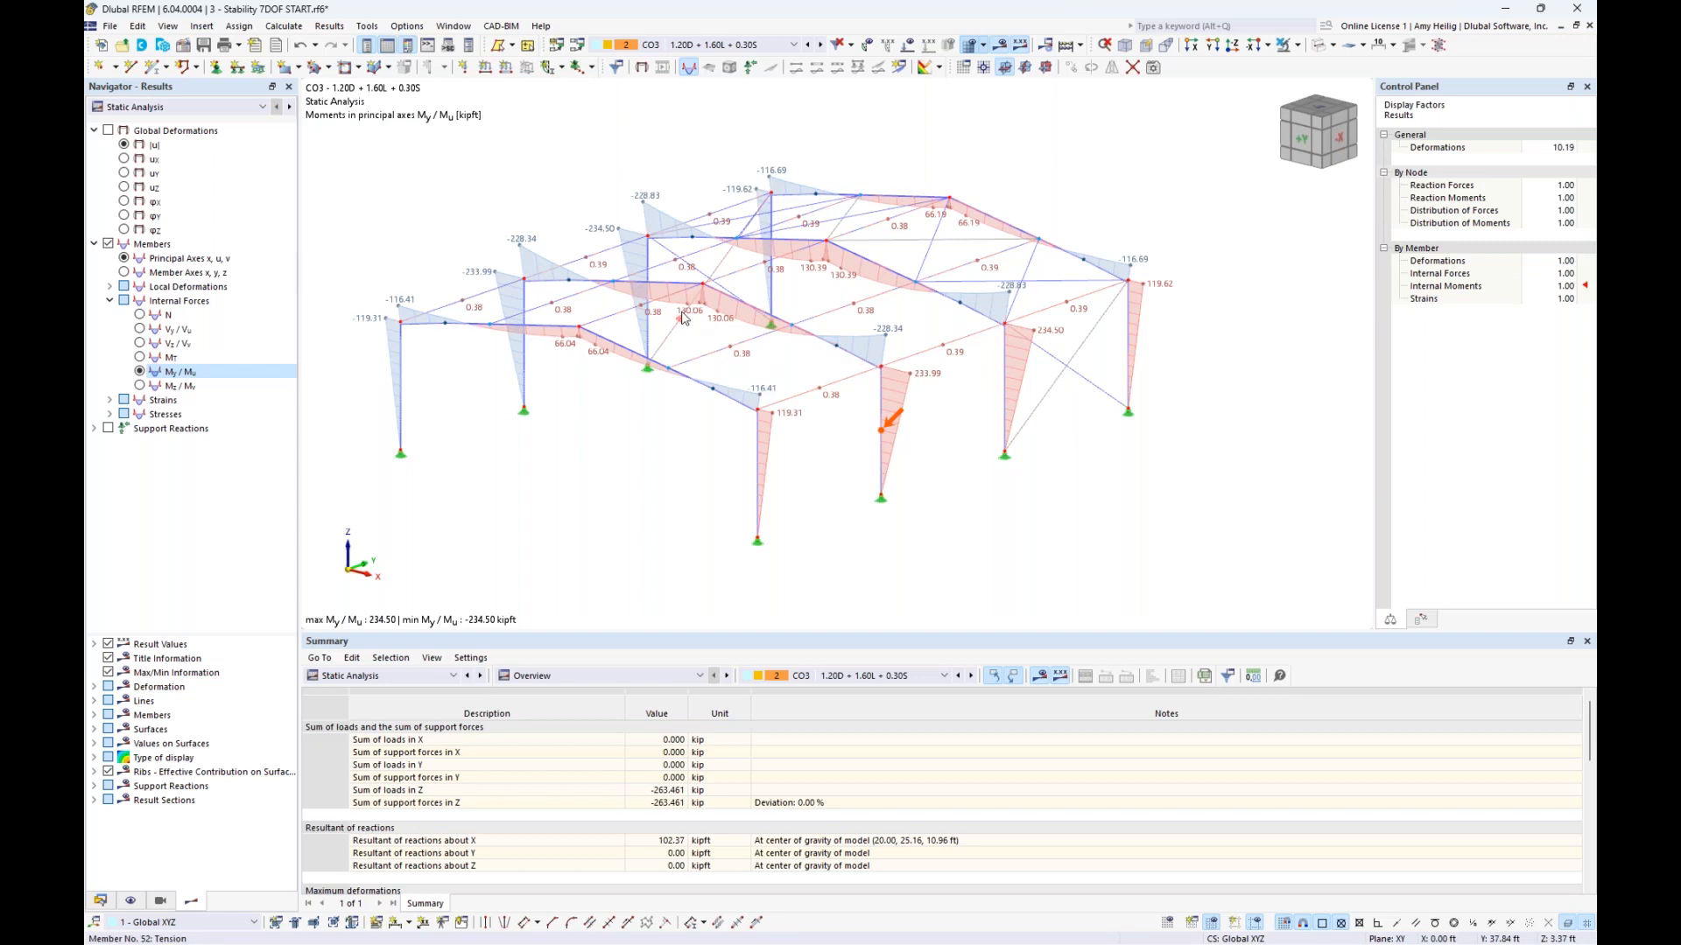
left_click(140, 315)
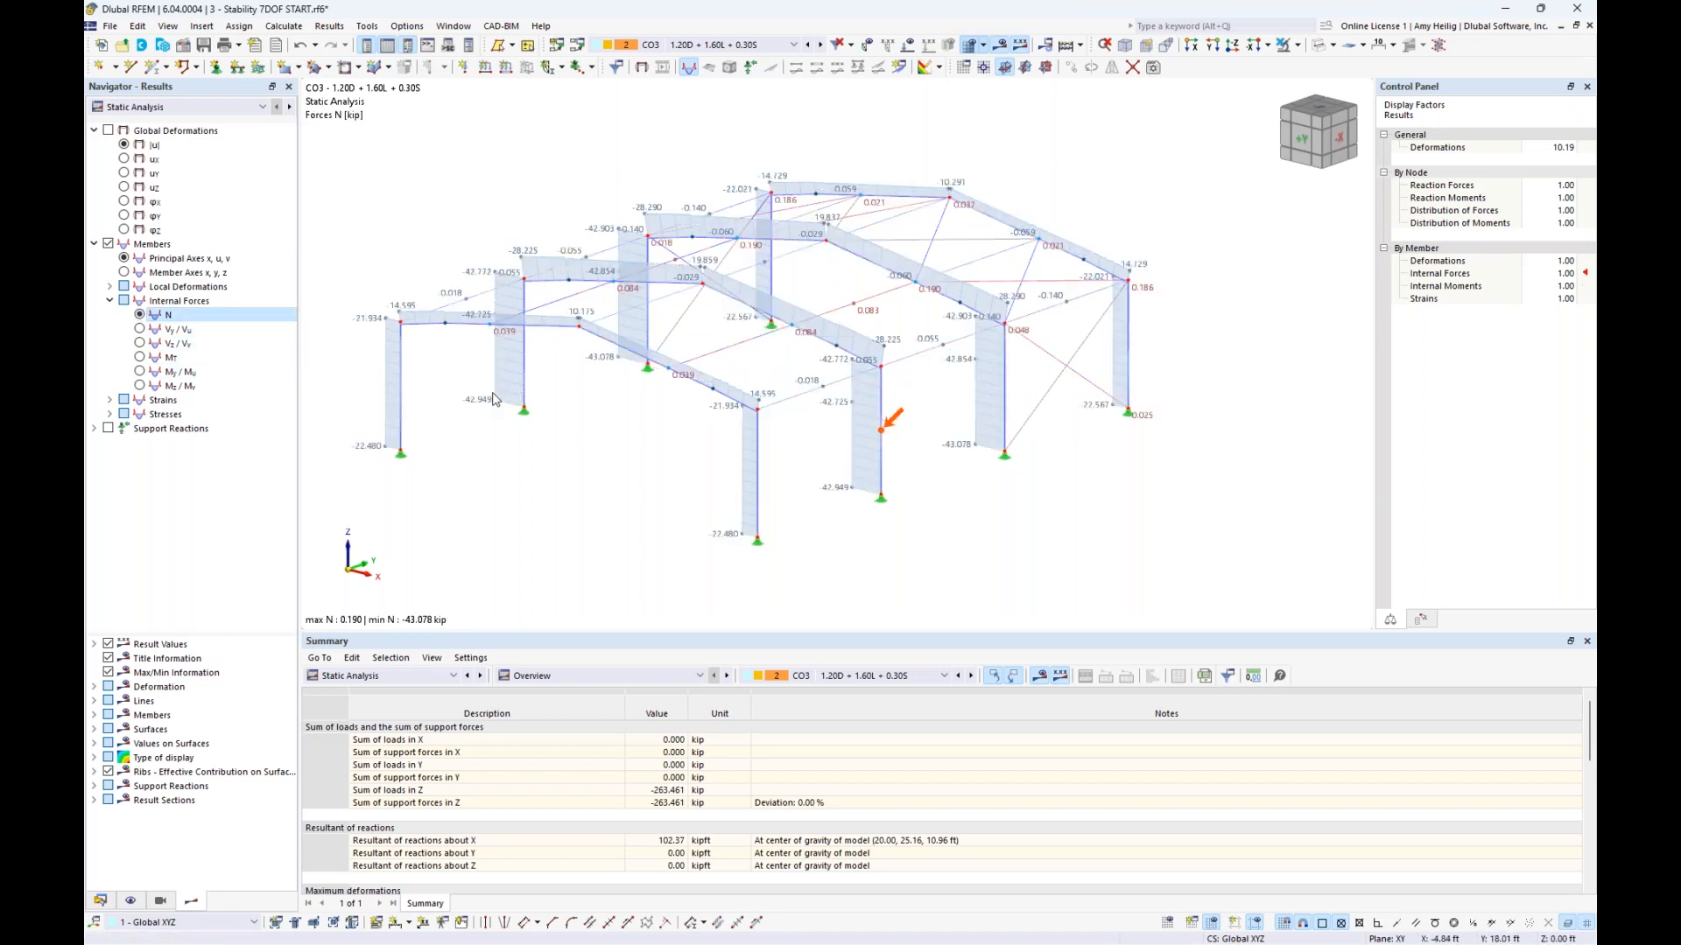
left_click(140, 372)
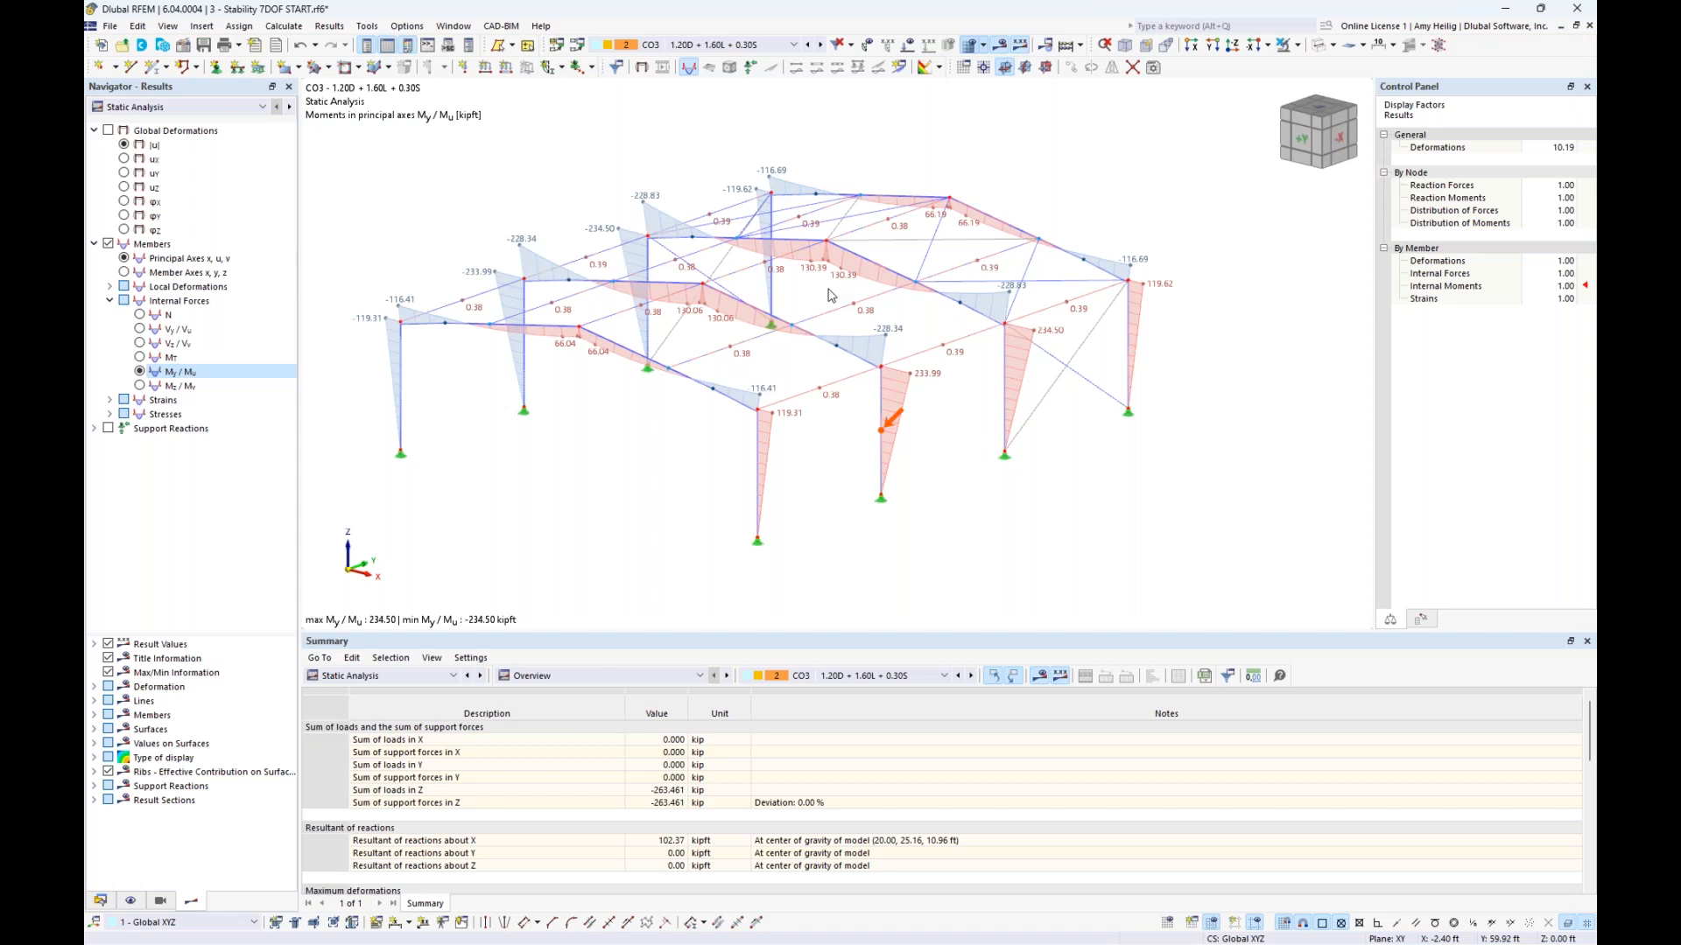
Step: Switch to the presentation and advance to the Stability Failure Modes slide
key("super+Tab")
left_click(832, 376)
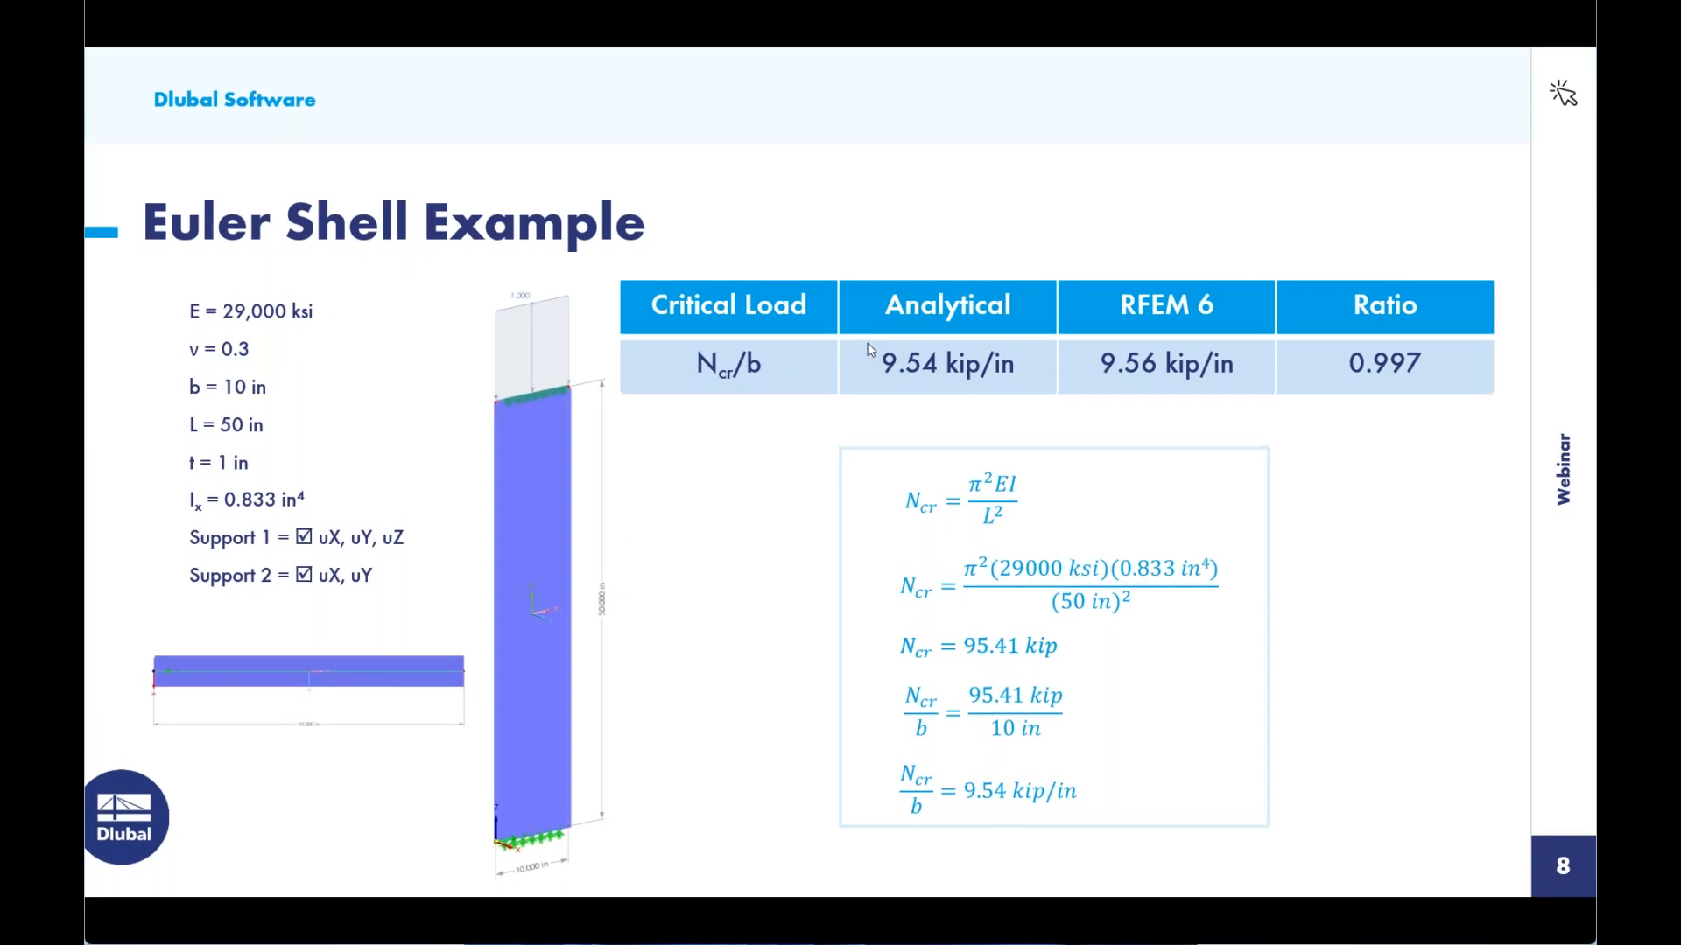
key("Right")
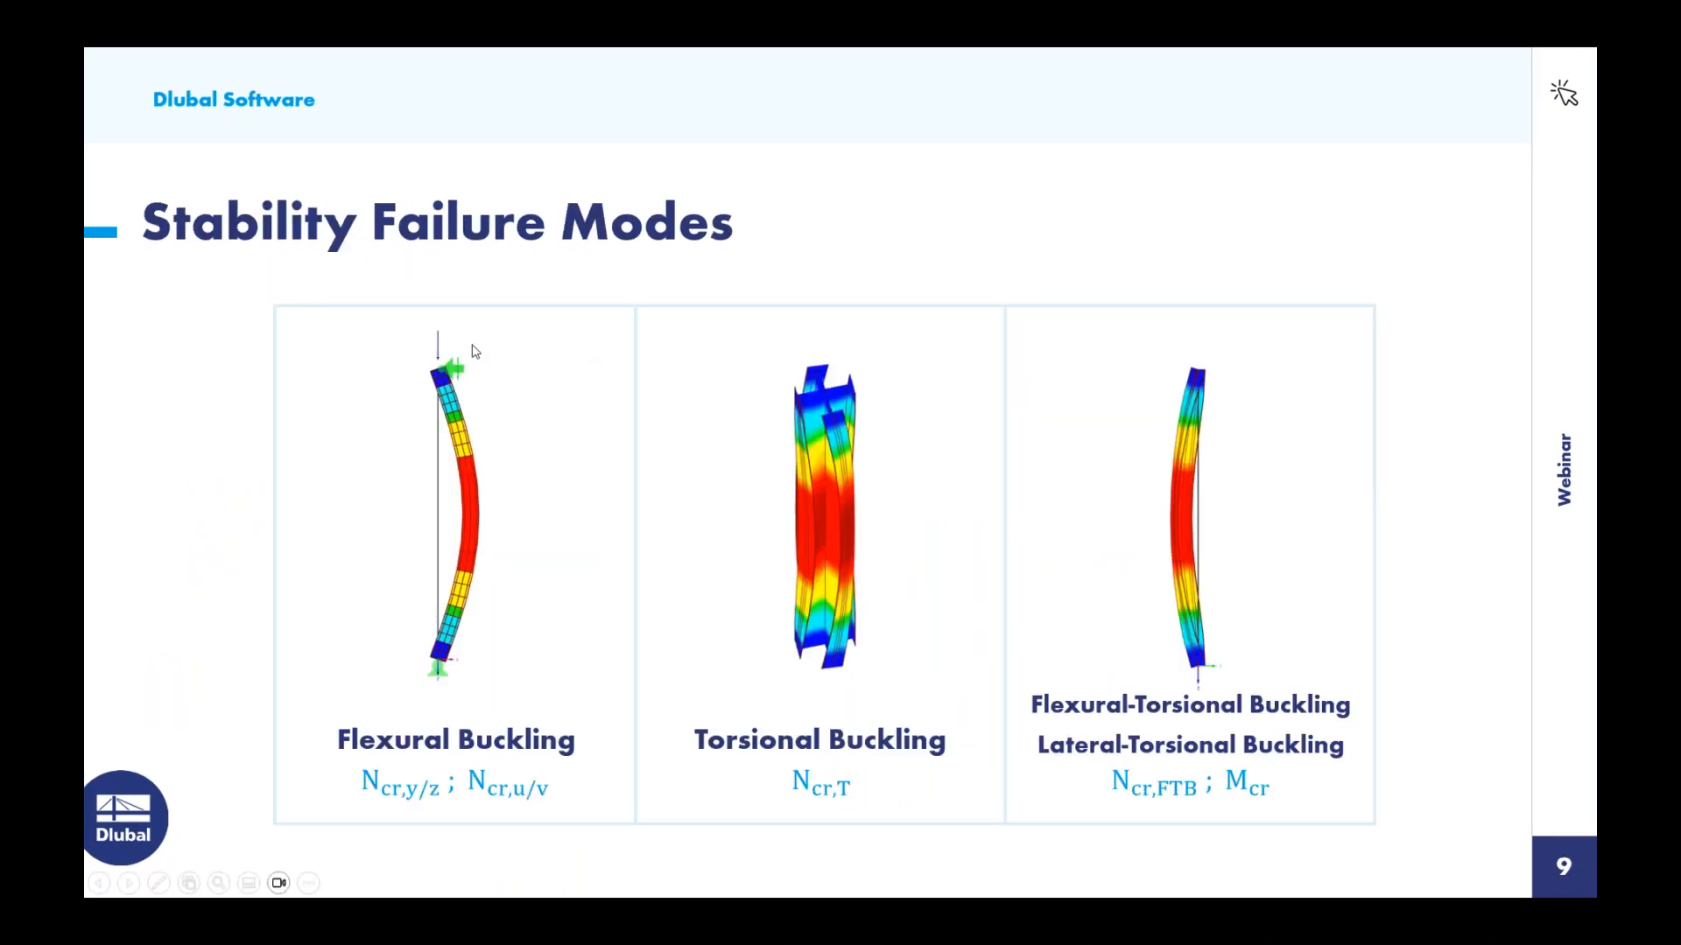
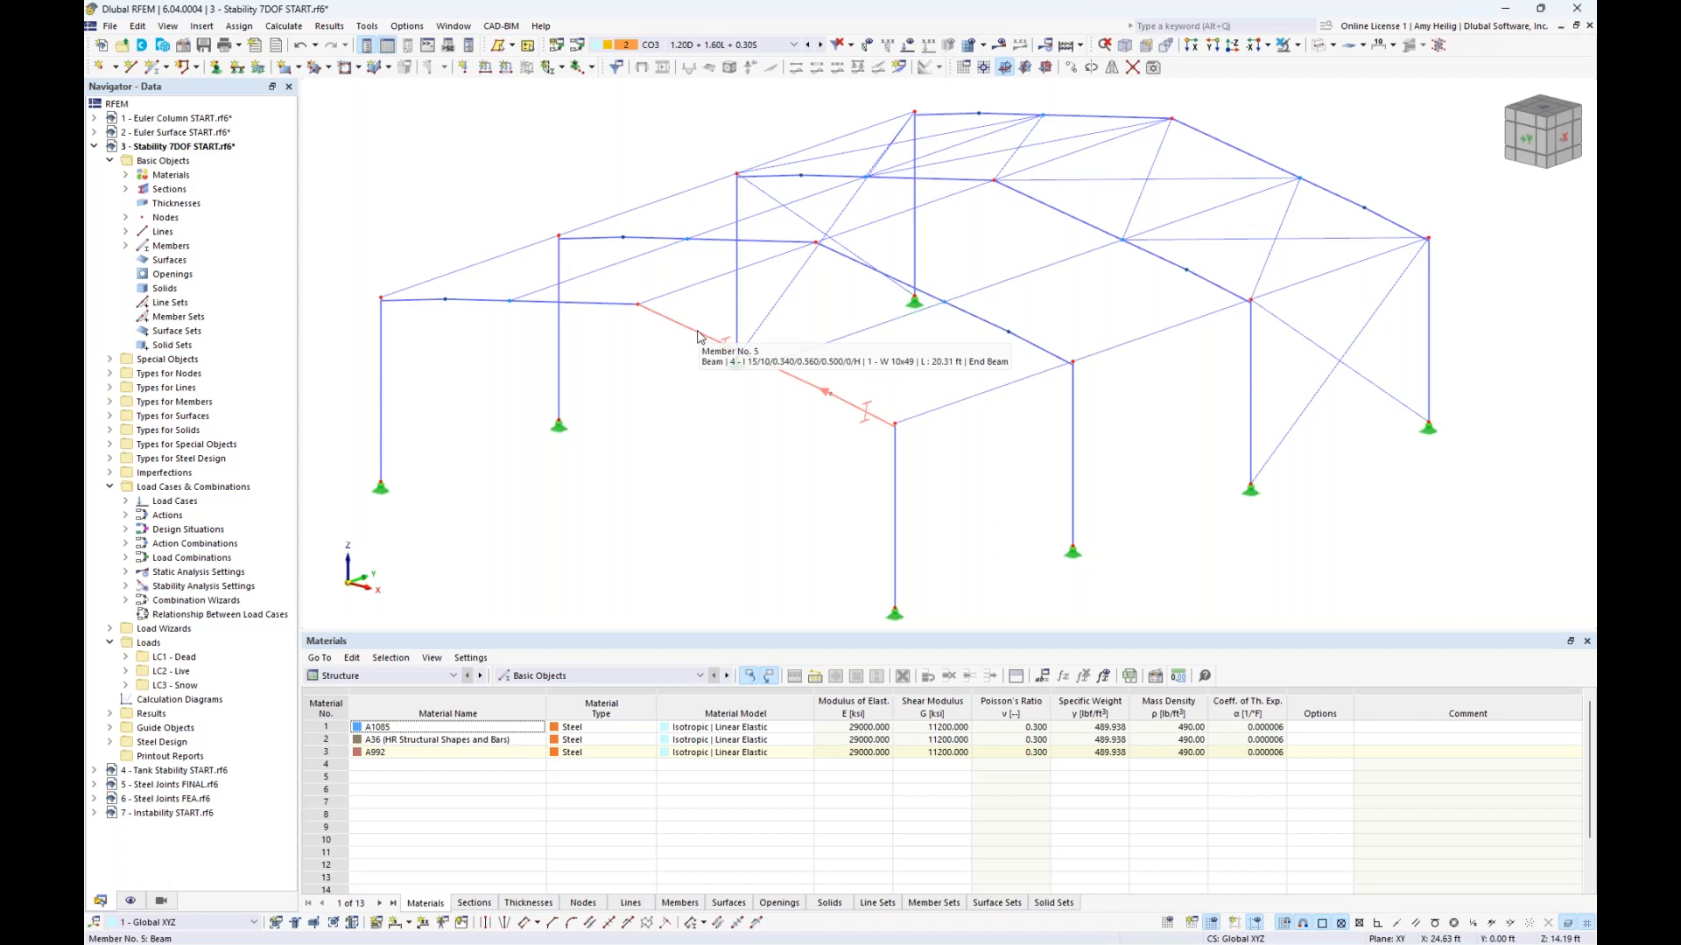
left_click(700, 338)
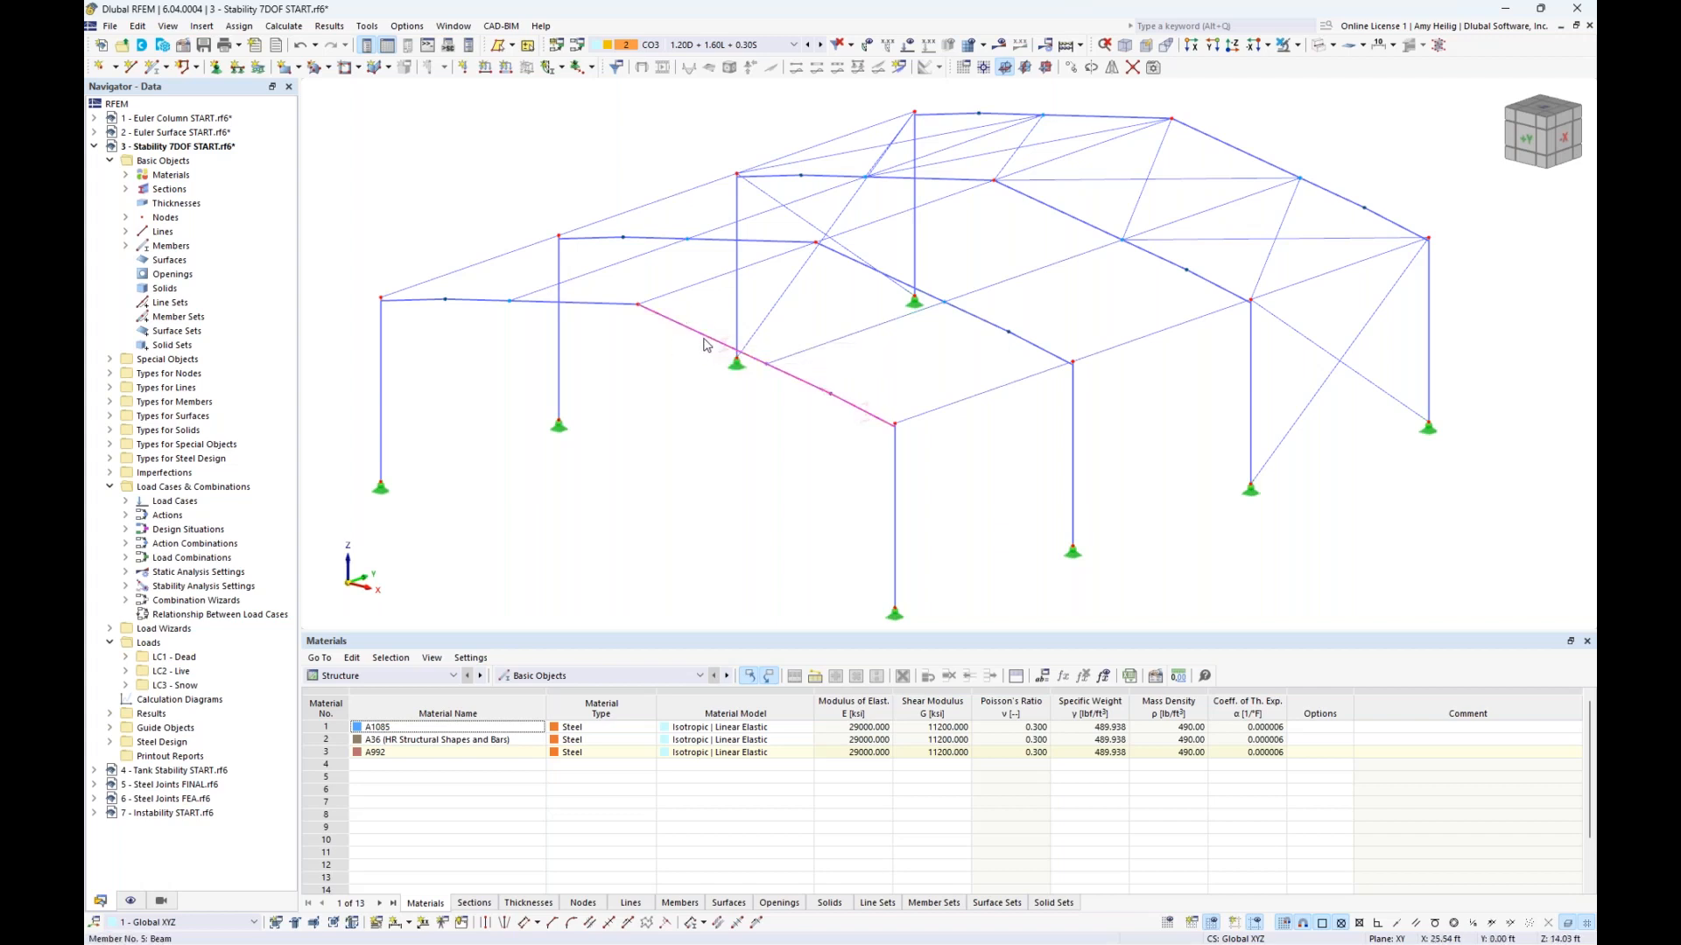
left_click(615, 304)
right_click(681, 329)
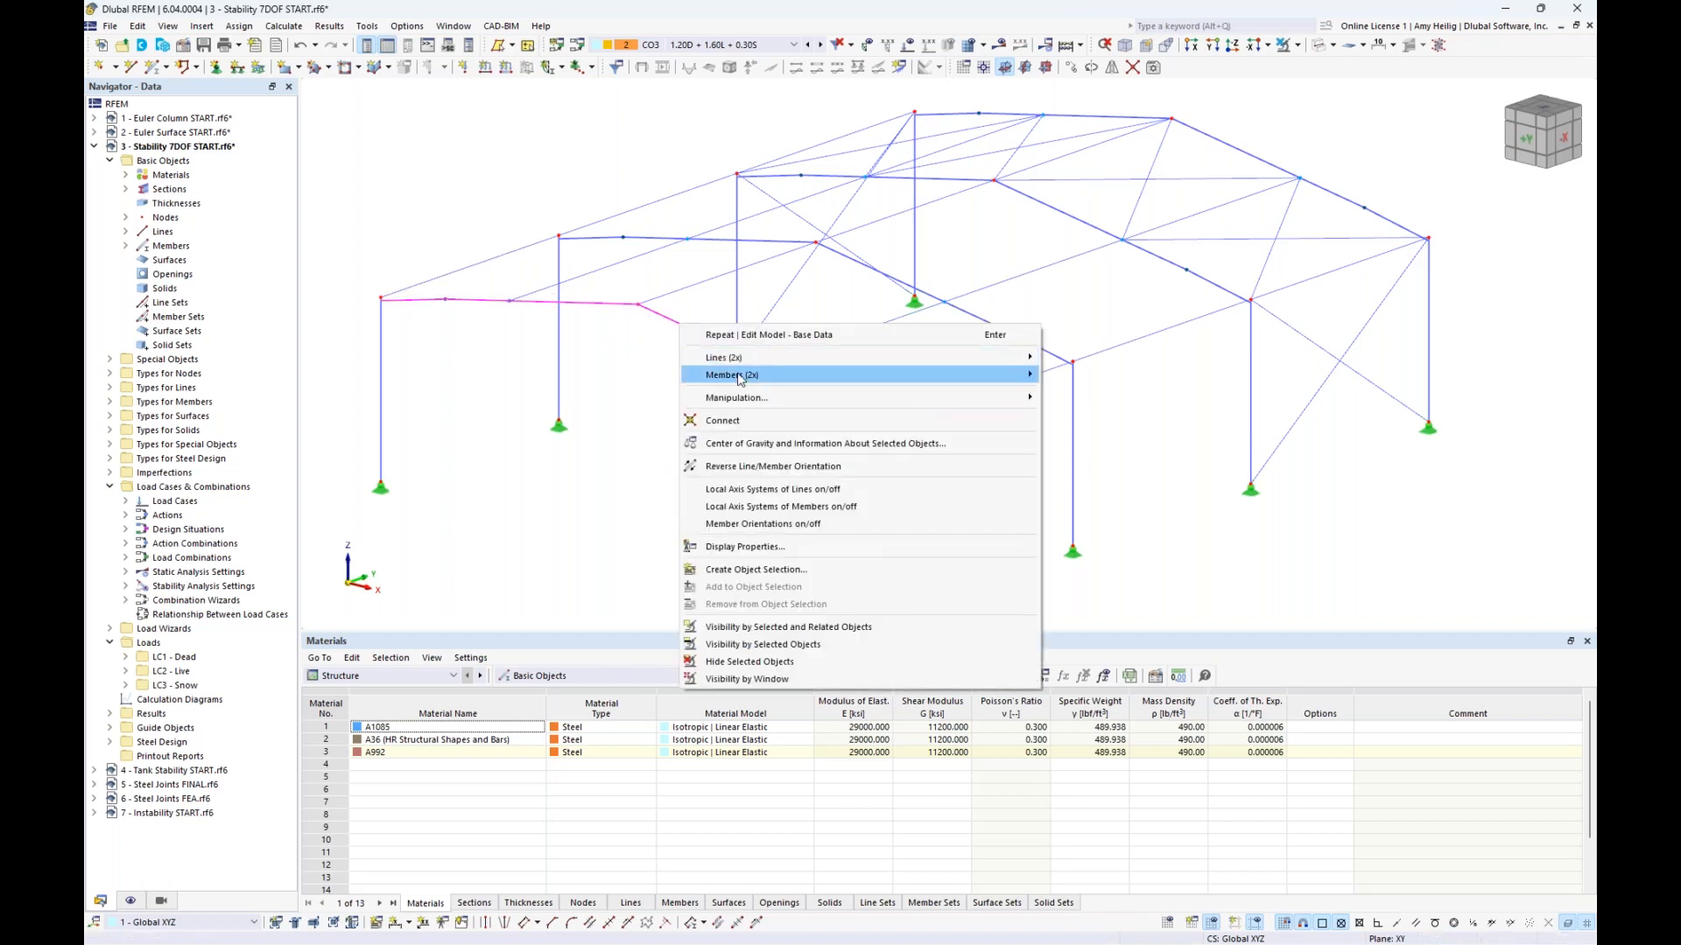
mouse_move(1017, 374)
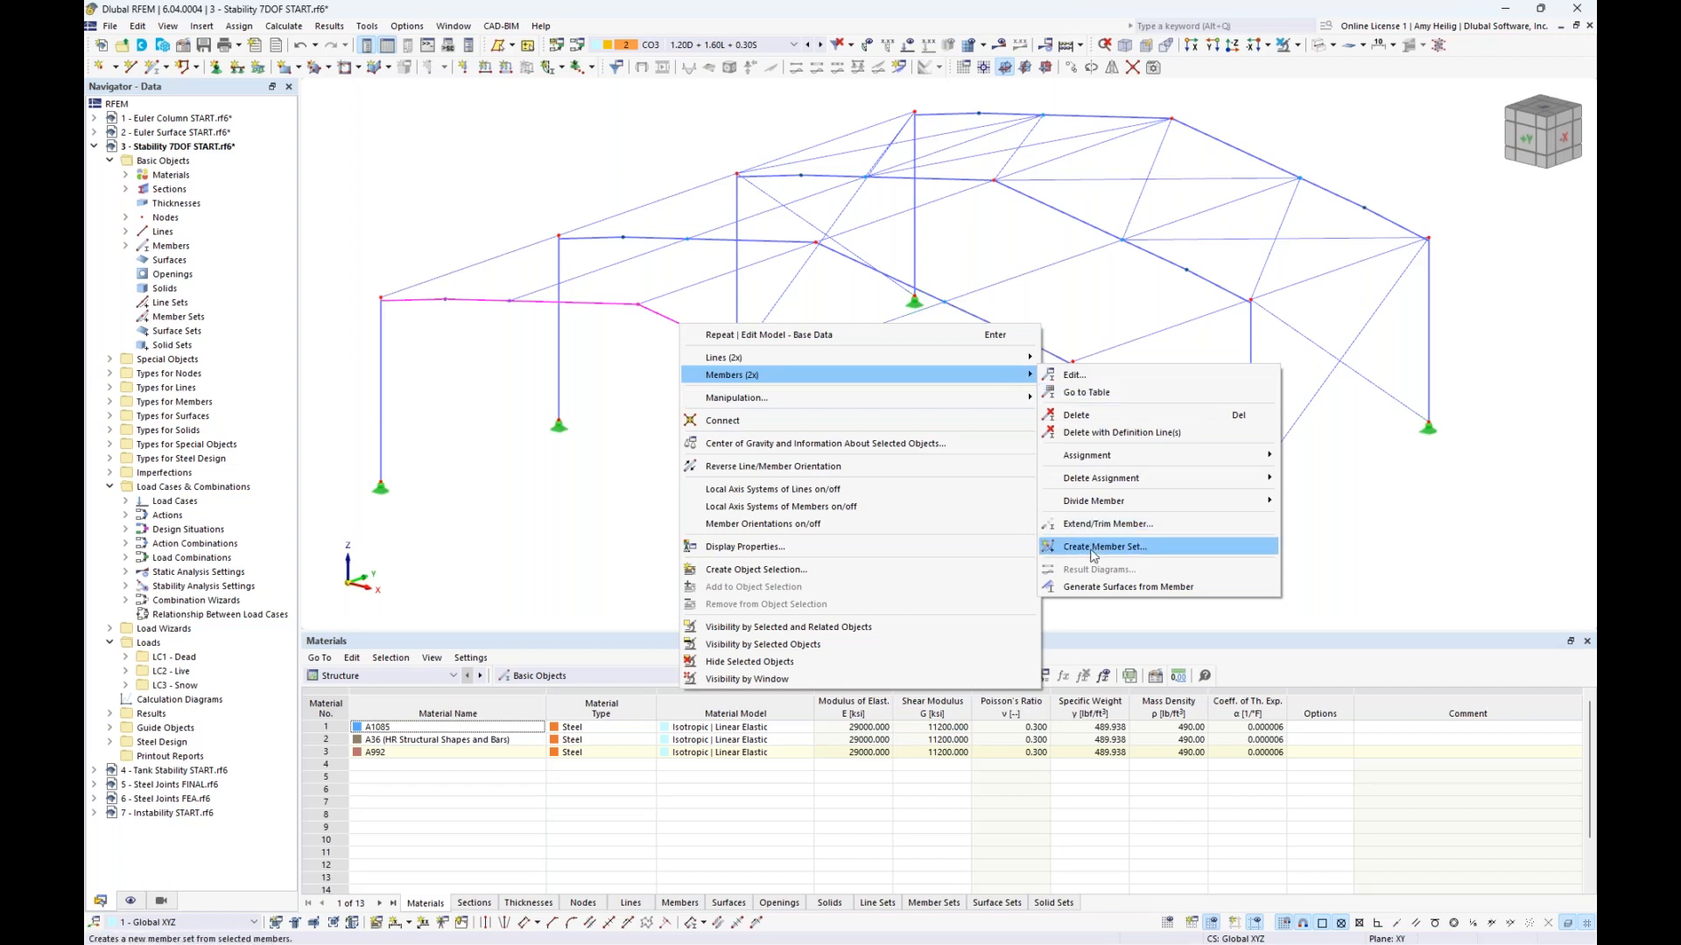
left_click(512, 513)
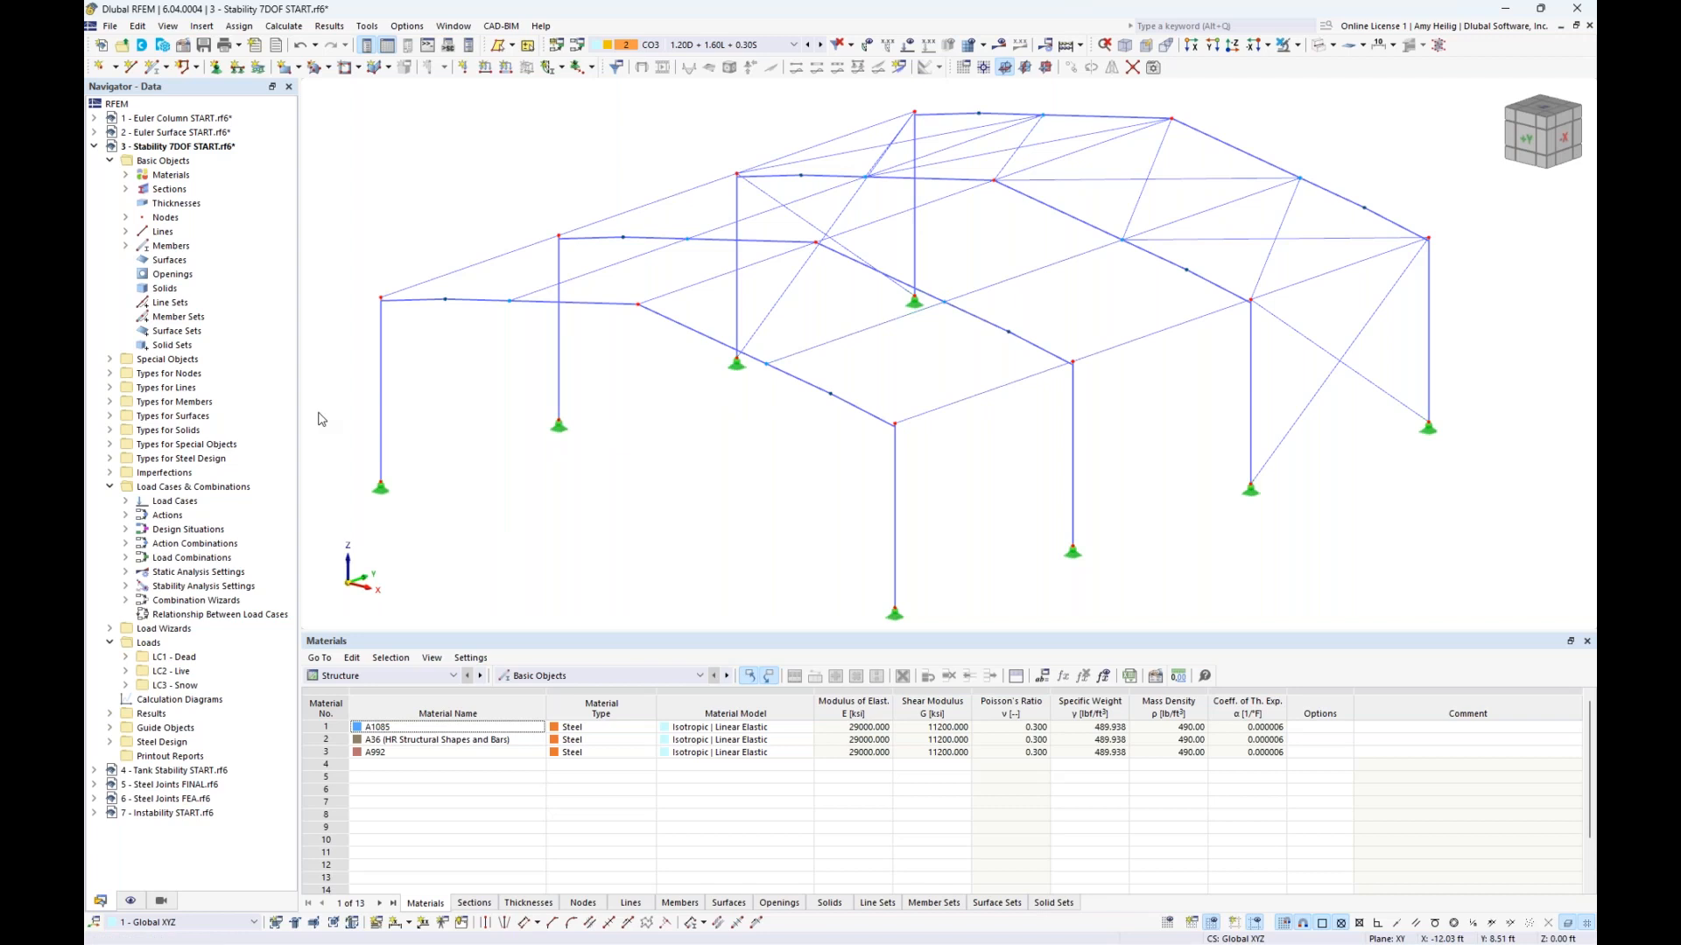
Step: Create a new member transverse stiffener definition and set its first stiffener type to Flat
left_click(110, 403)
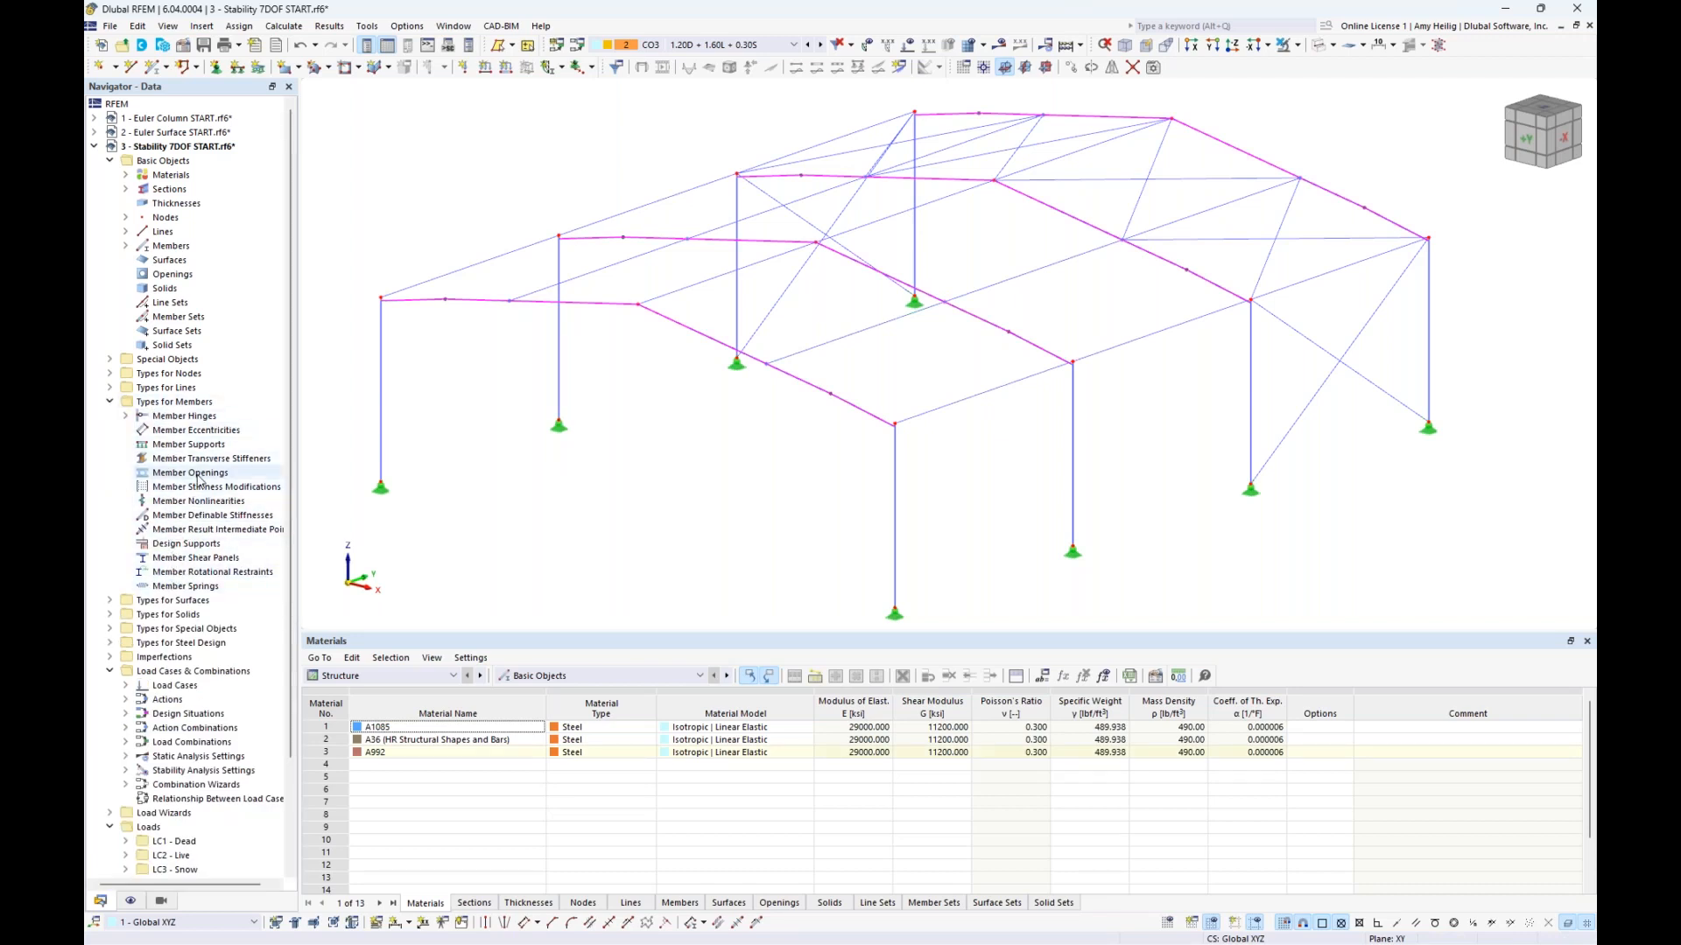
double_click(202, 459)
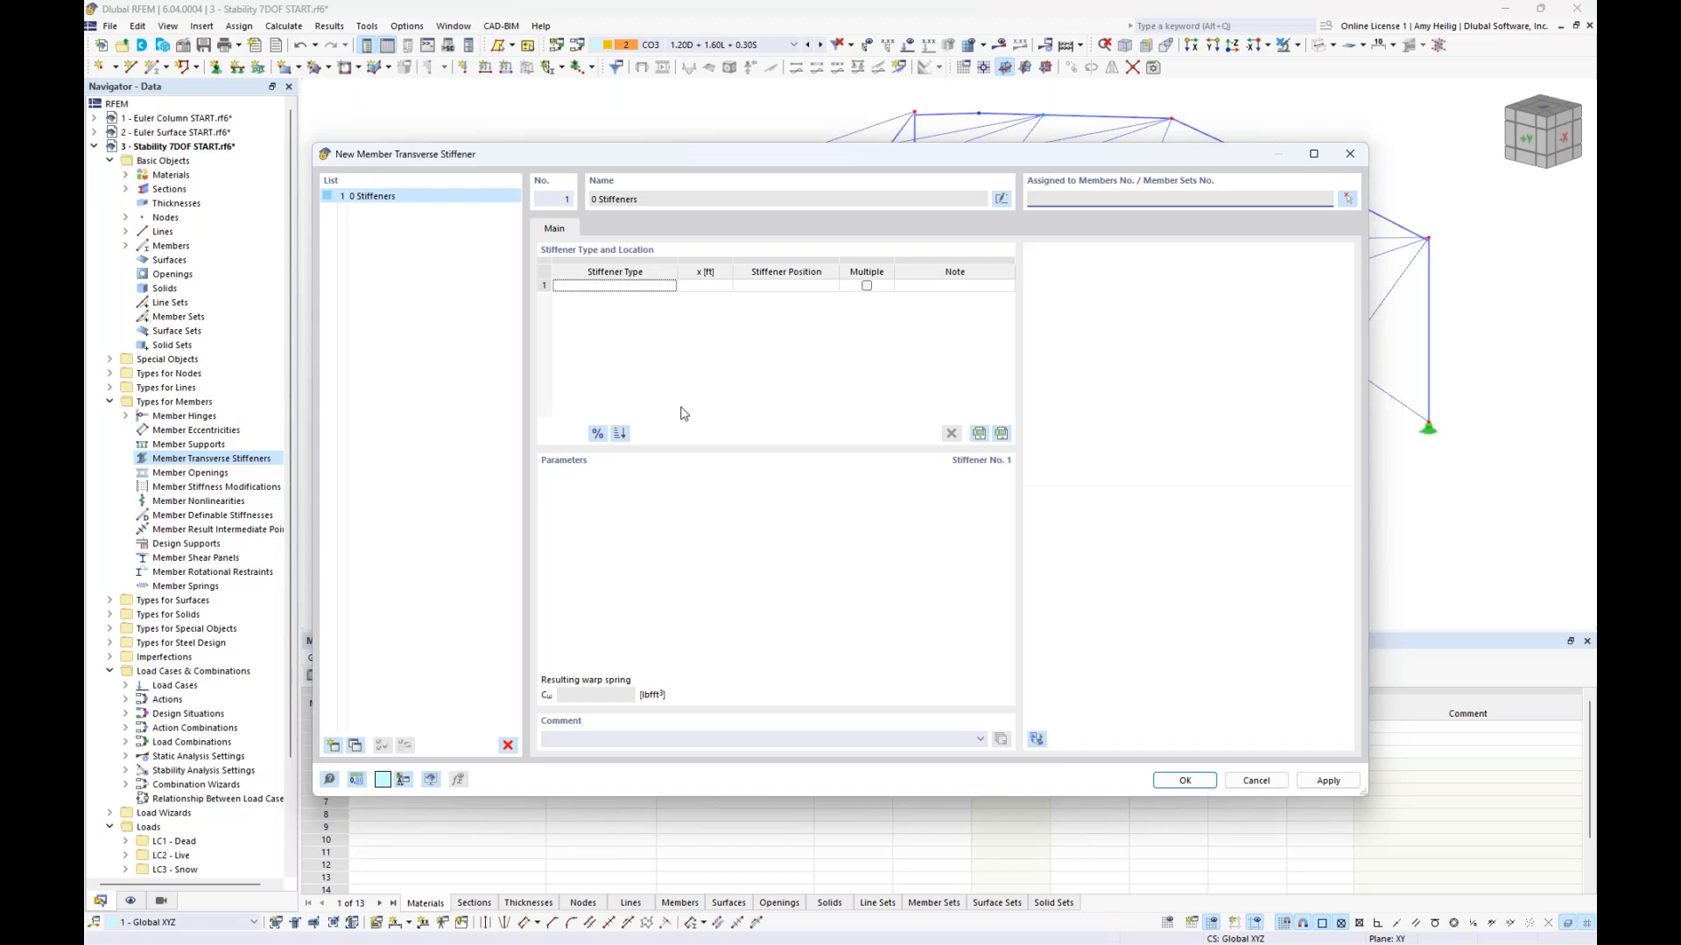
left_click(659, 287)
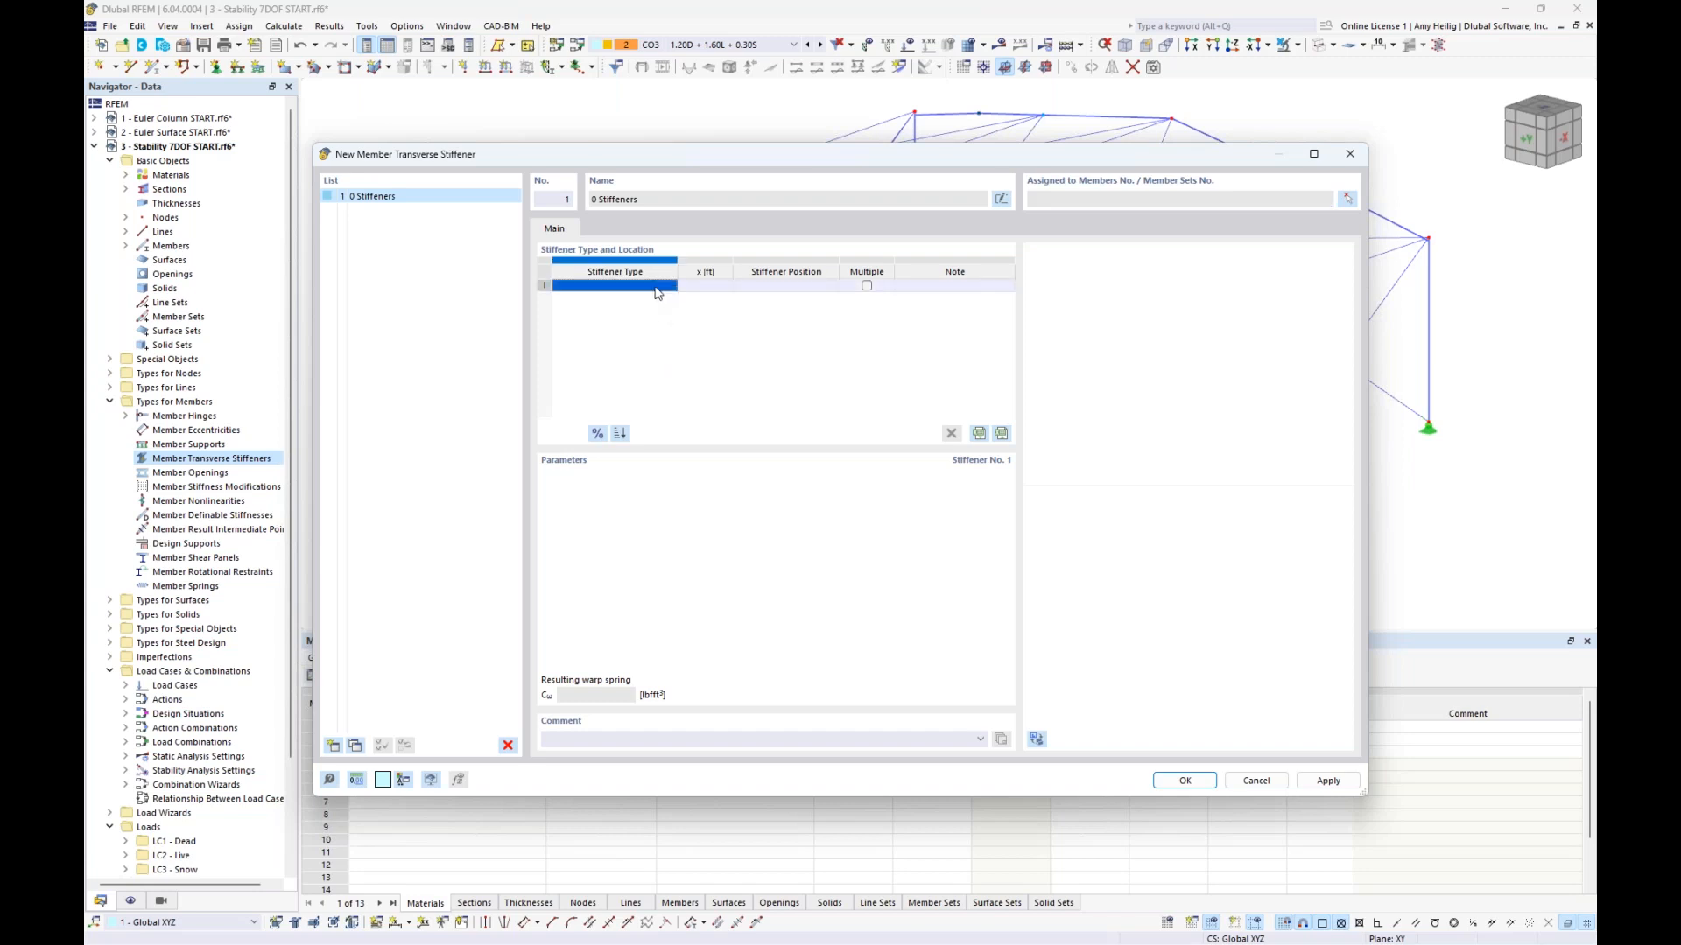
left_click(670, 288)
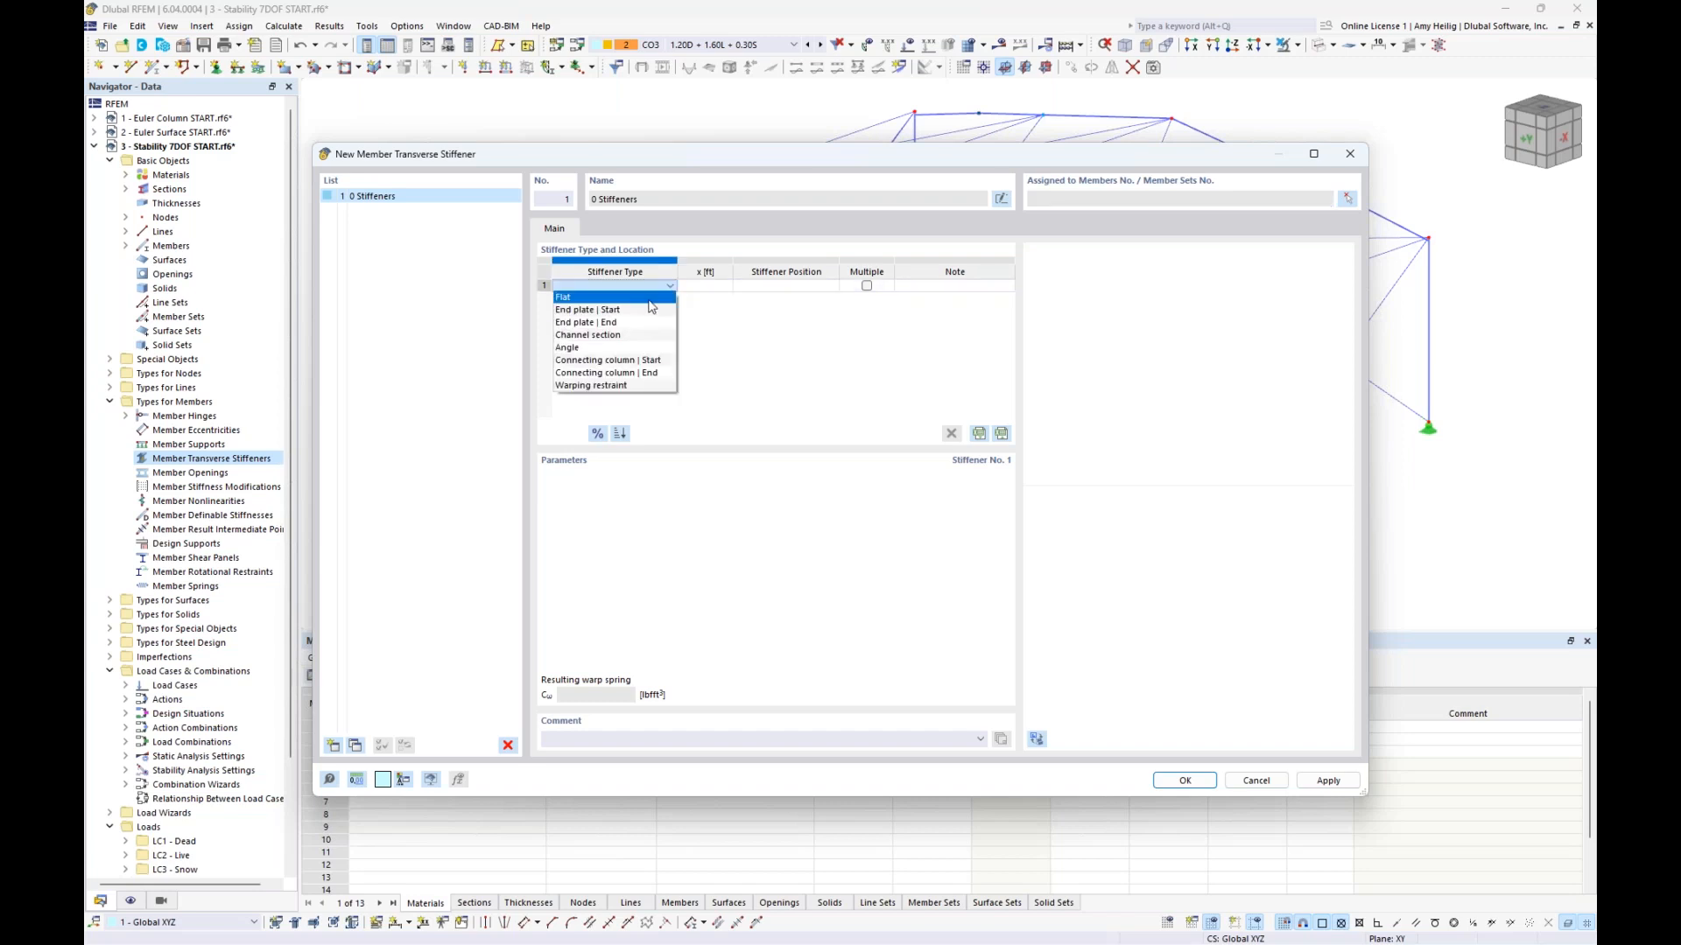
left_click(640, 302)
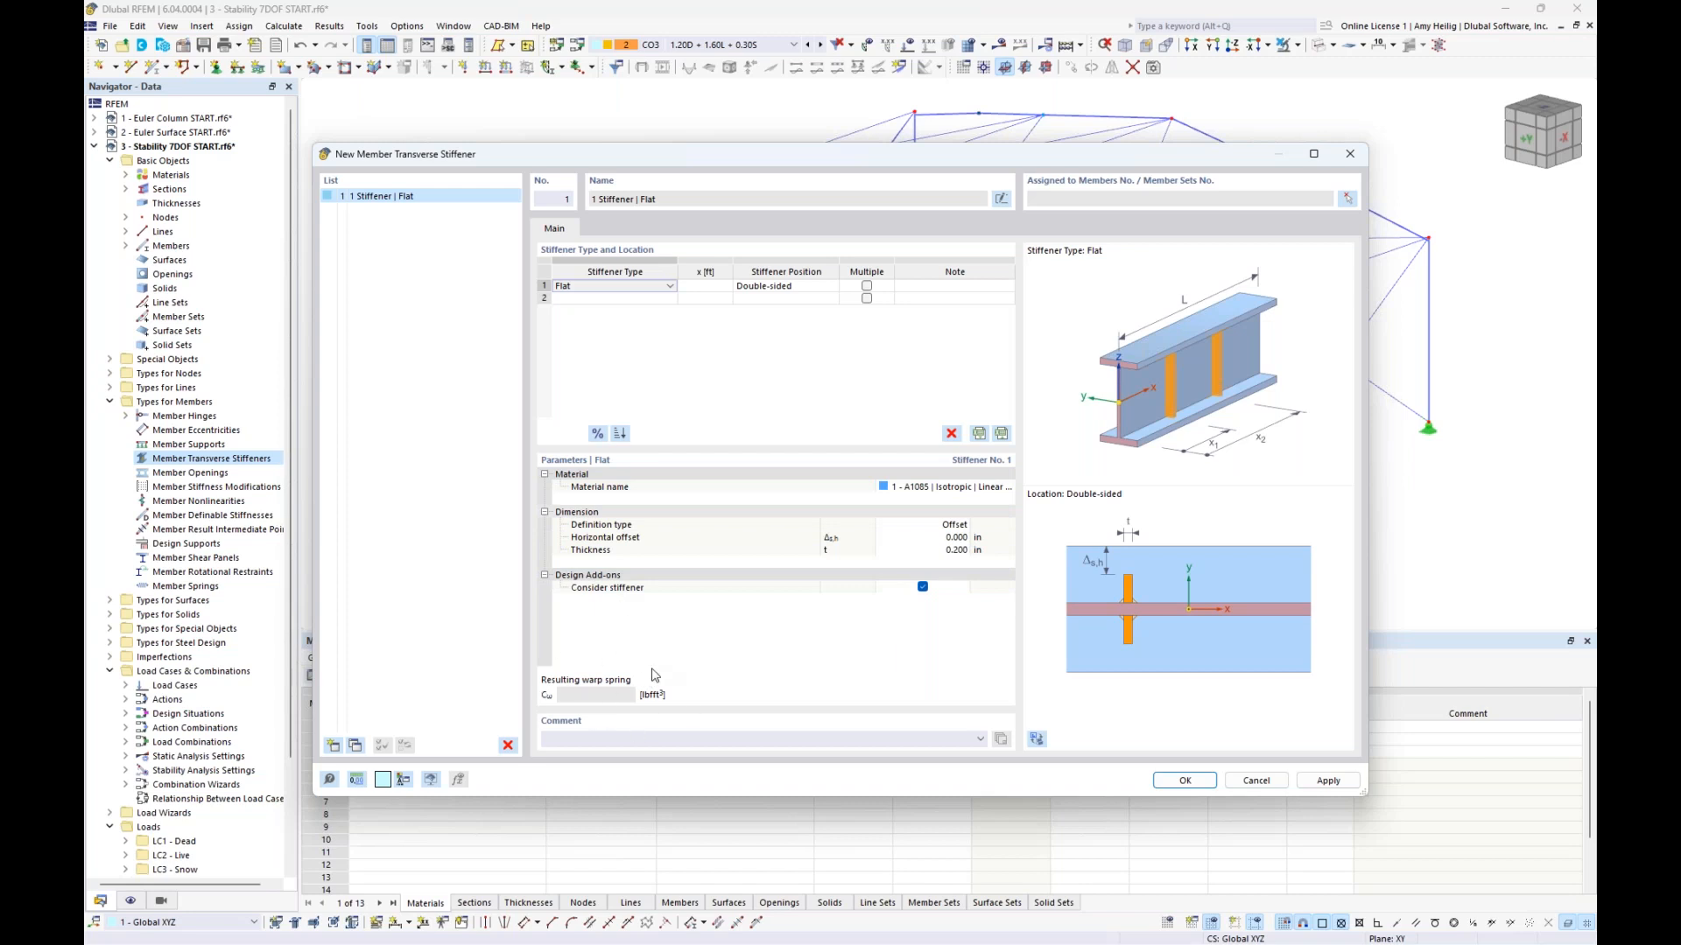
Step: Change the first stiffener to a warping restraint and place it at a relative location of x = 0 %
left_click(627, 286)
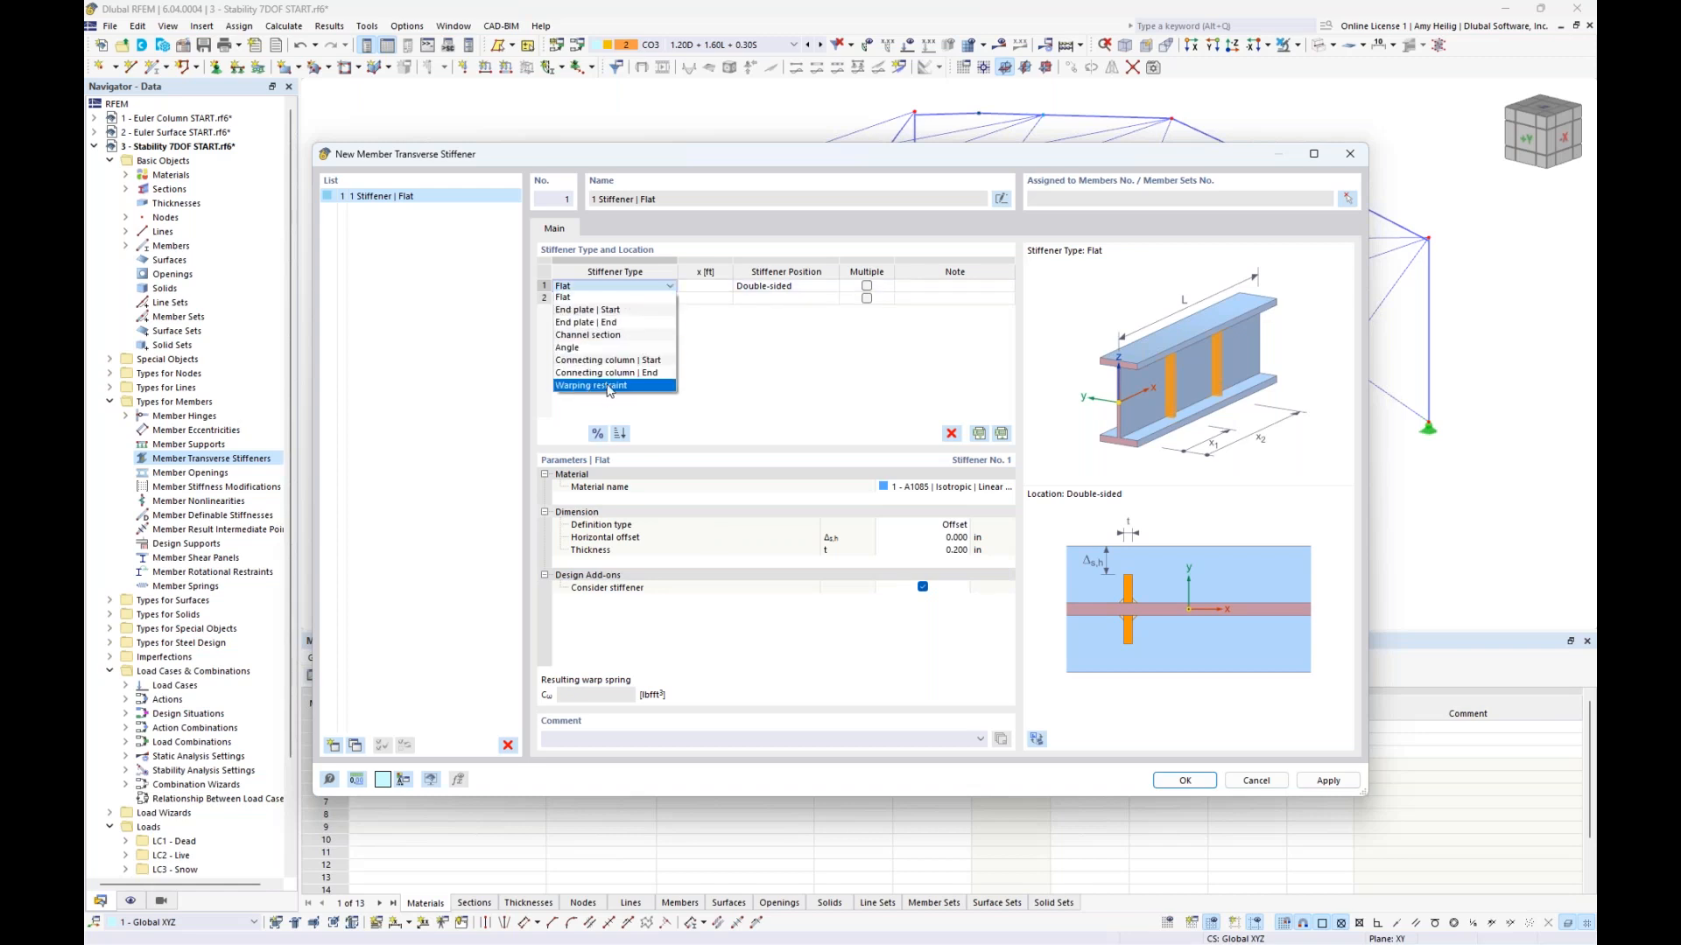
left_click(610, 386)
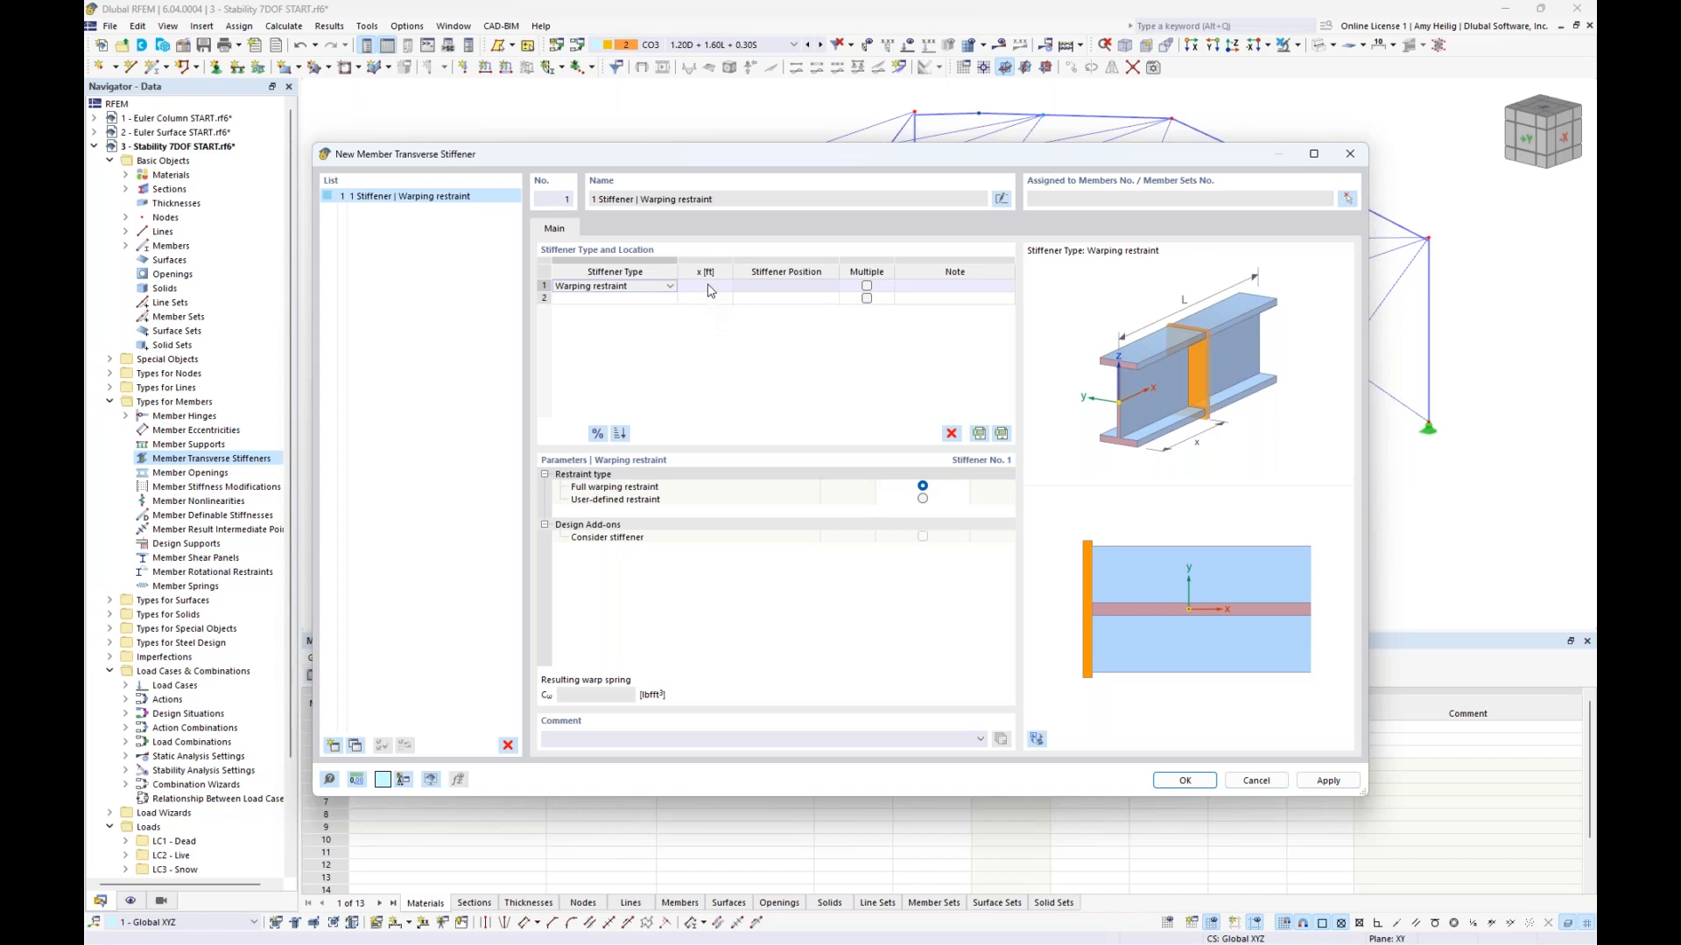
left_click(597, 434)
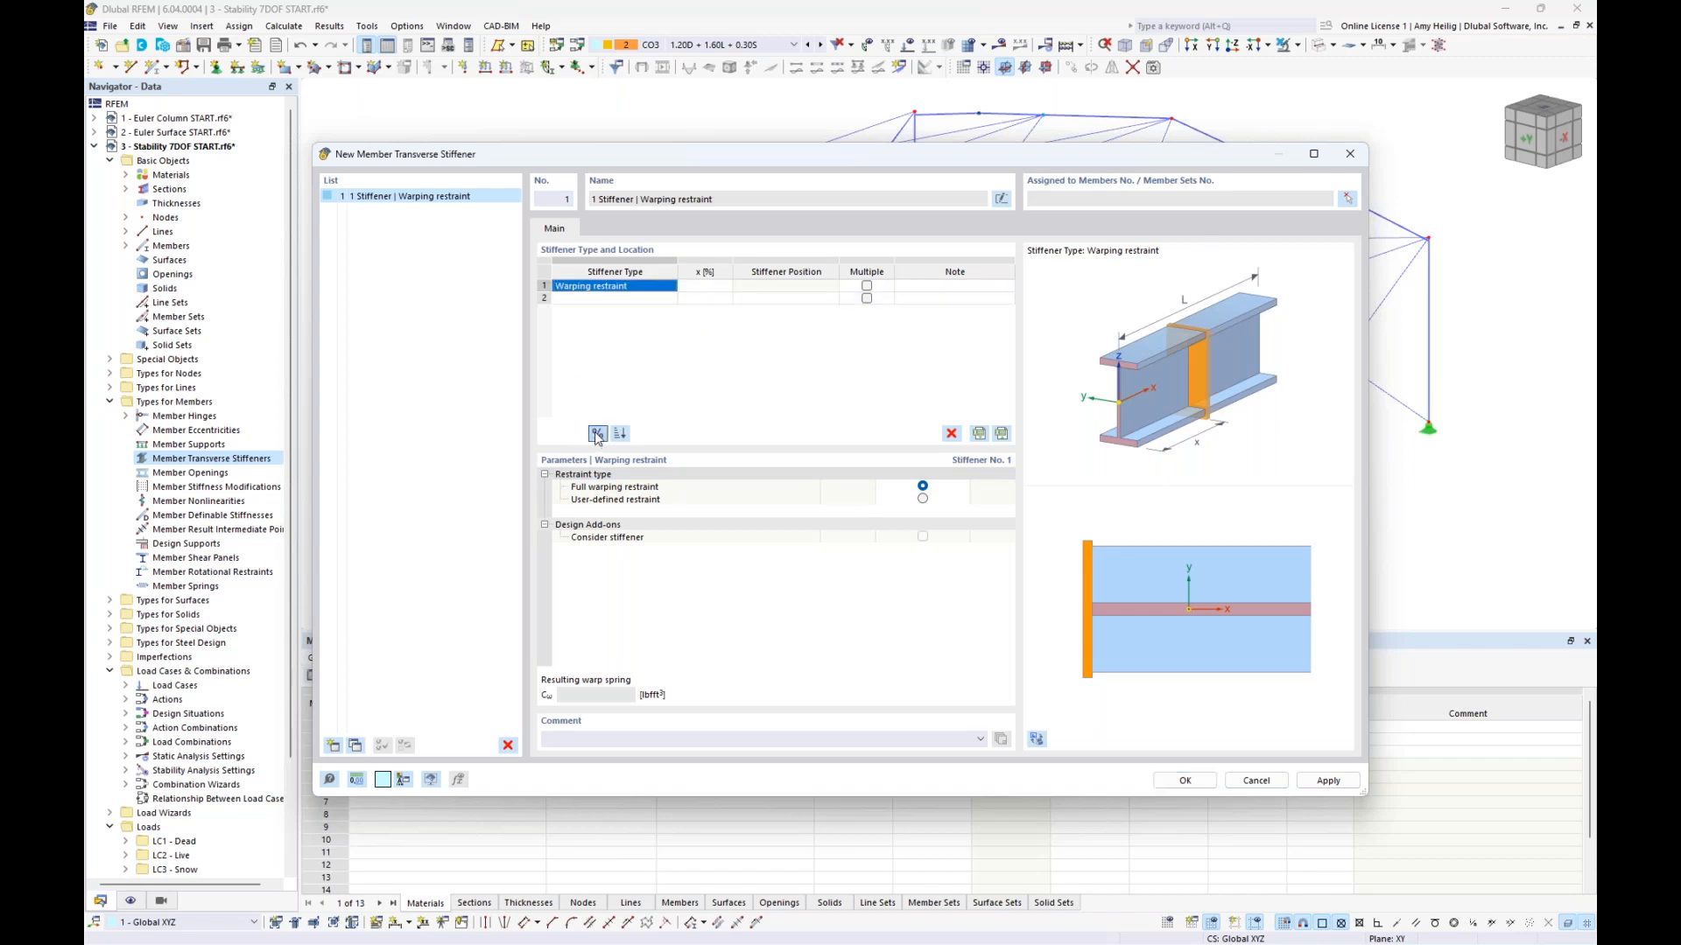
left_click(704, 286)
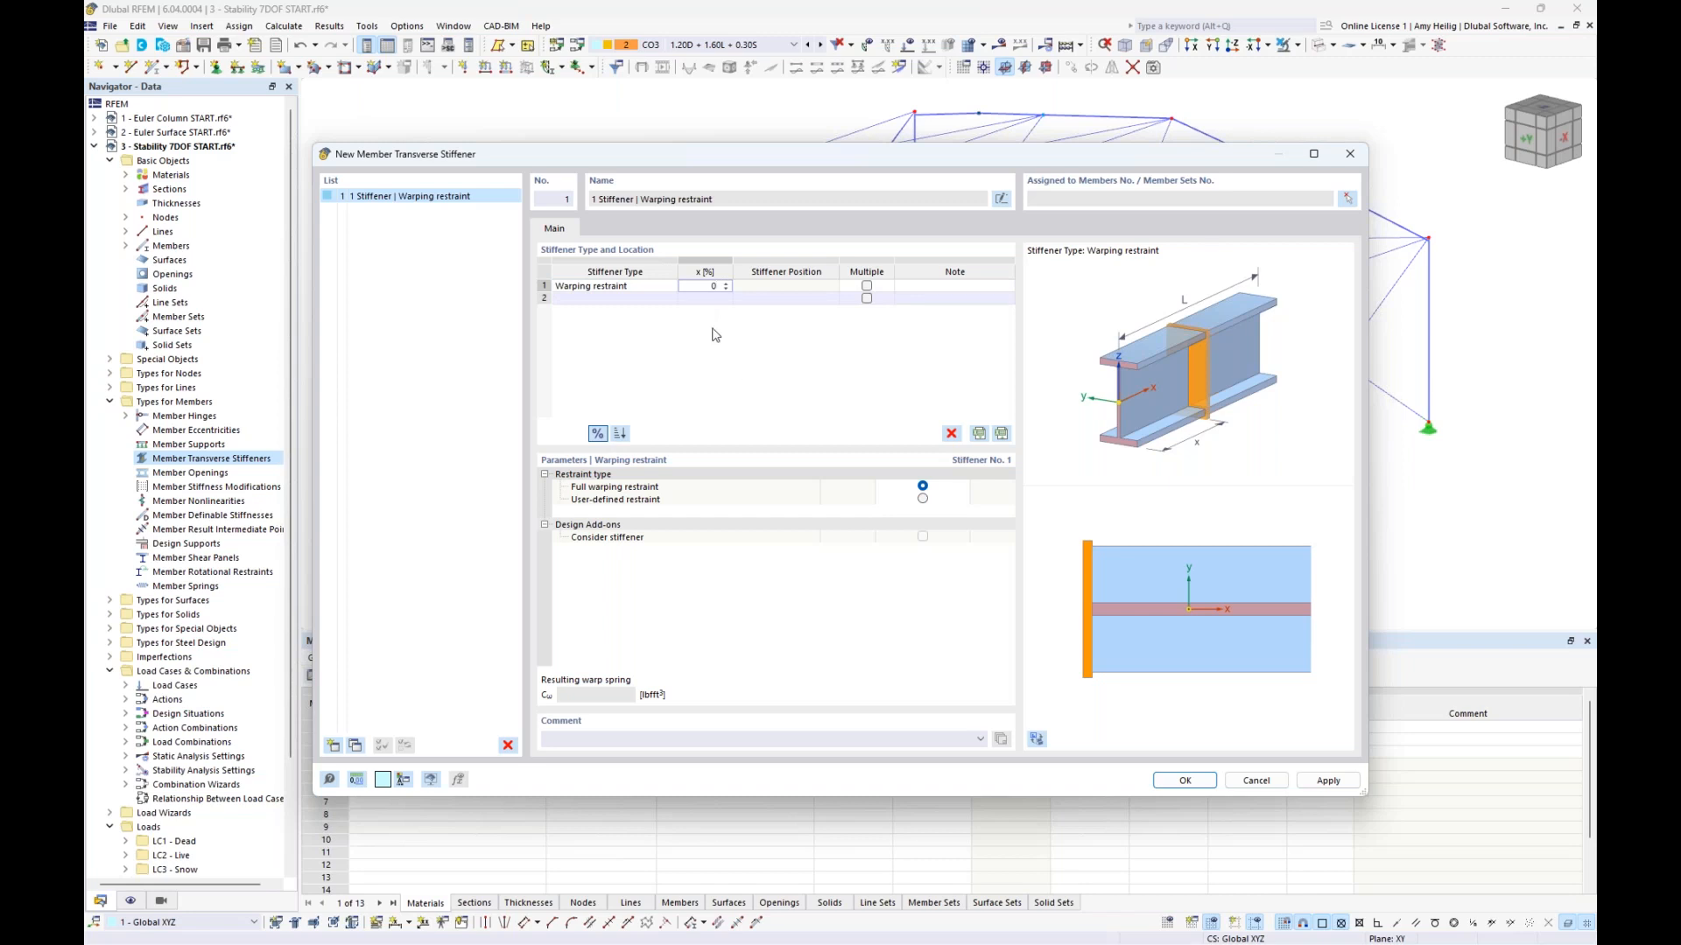
Step: Add a second warping restraint to the member transverse stiffener definition at a relative location of x = 100 %
left_click(613, 299)
left_click(672, 301)
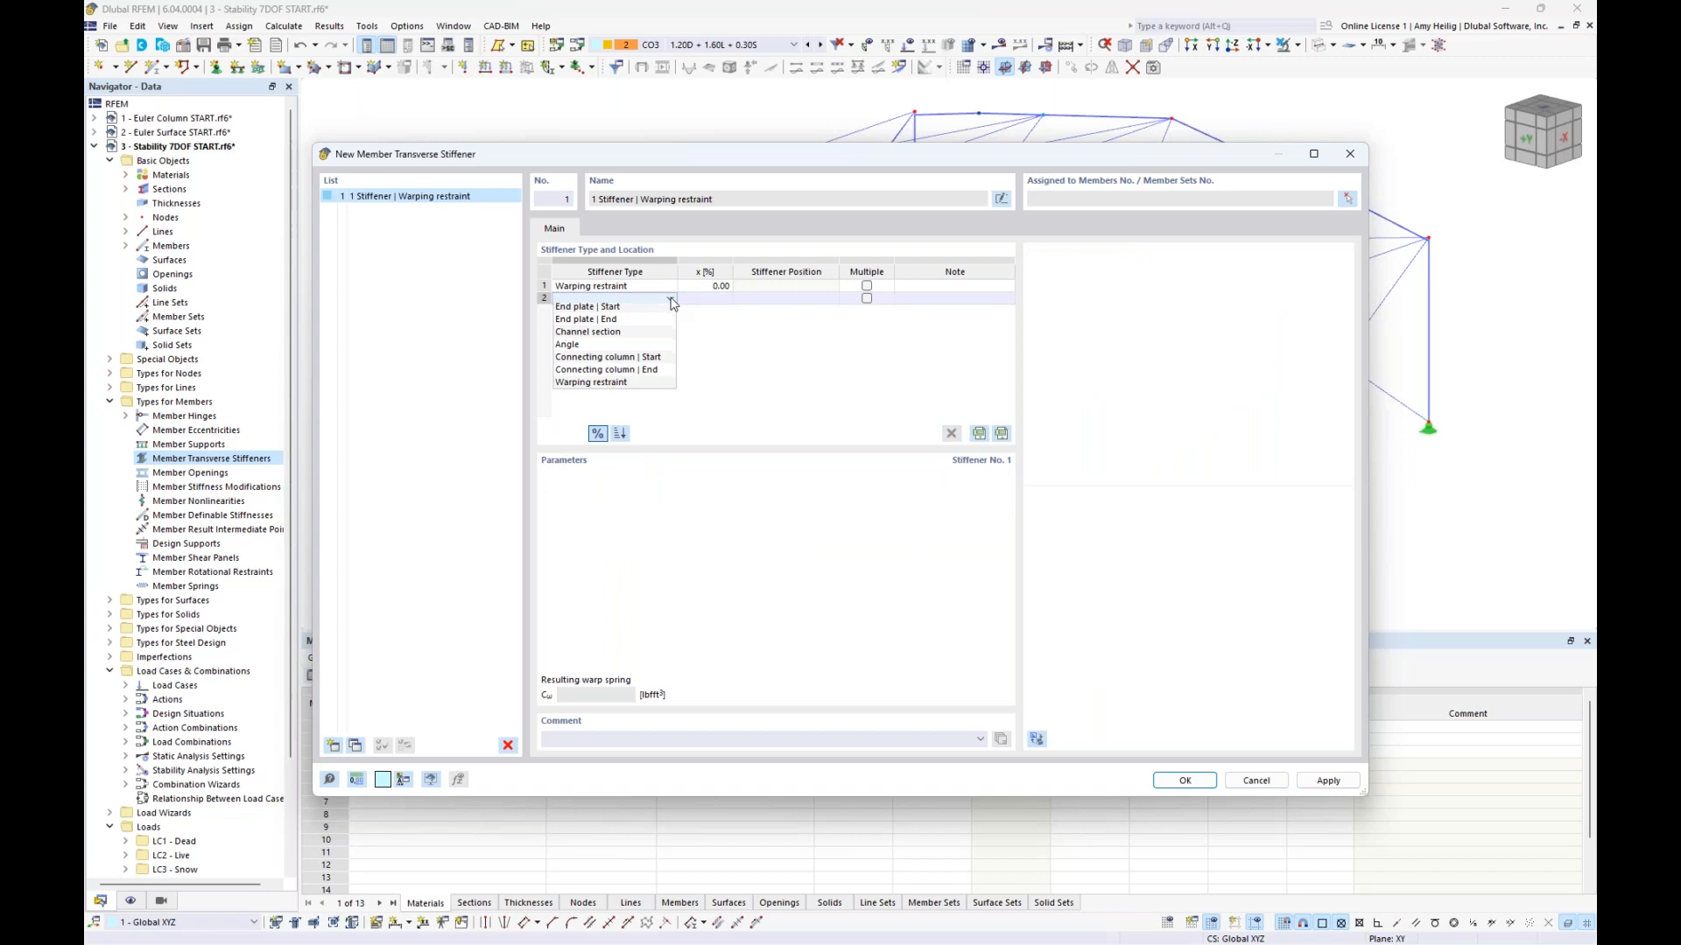
left_click(613, 387)
left_click(717, 298)
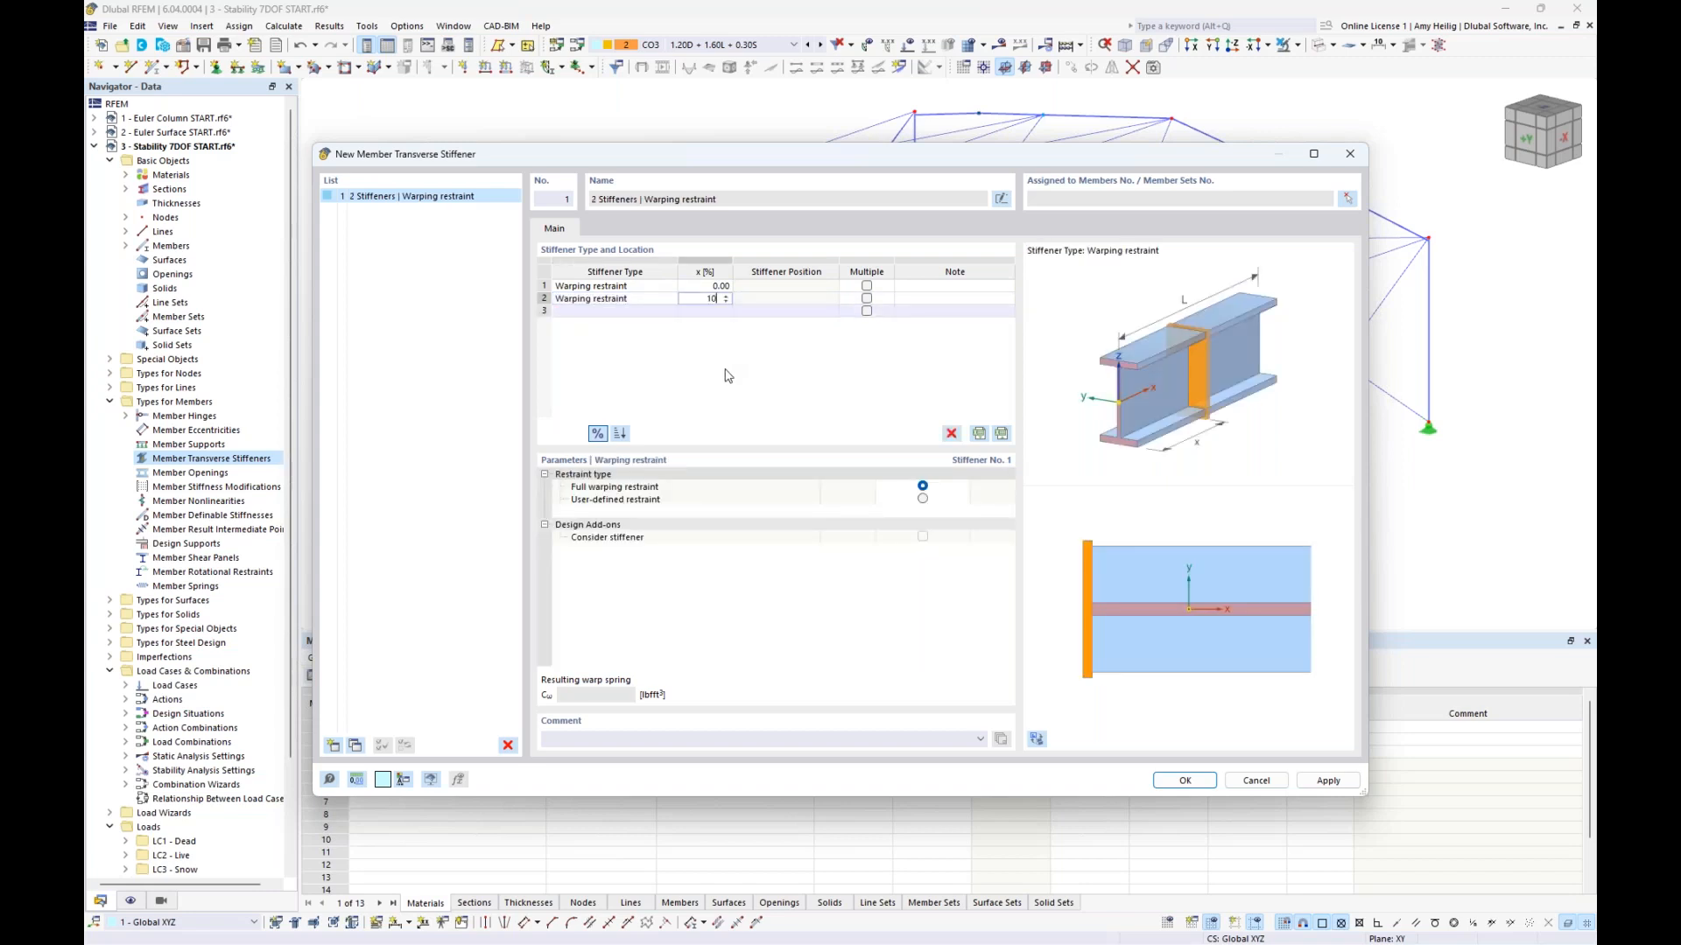
key("Return")
Step: Assign the transverse stiffener definition to the rafters of all four frames, members 4, 5, 11, 12, 18, 19, 32 and 33, and save it
left_click(1347, 199)
middle_click_drag(796, 399, 925, 505, "ctrl")
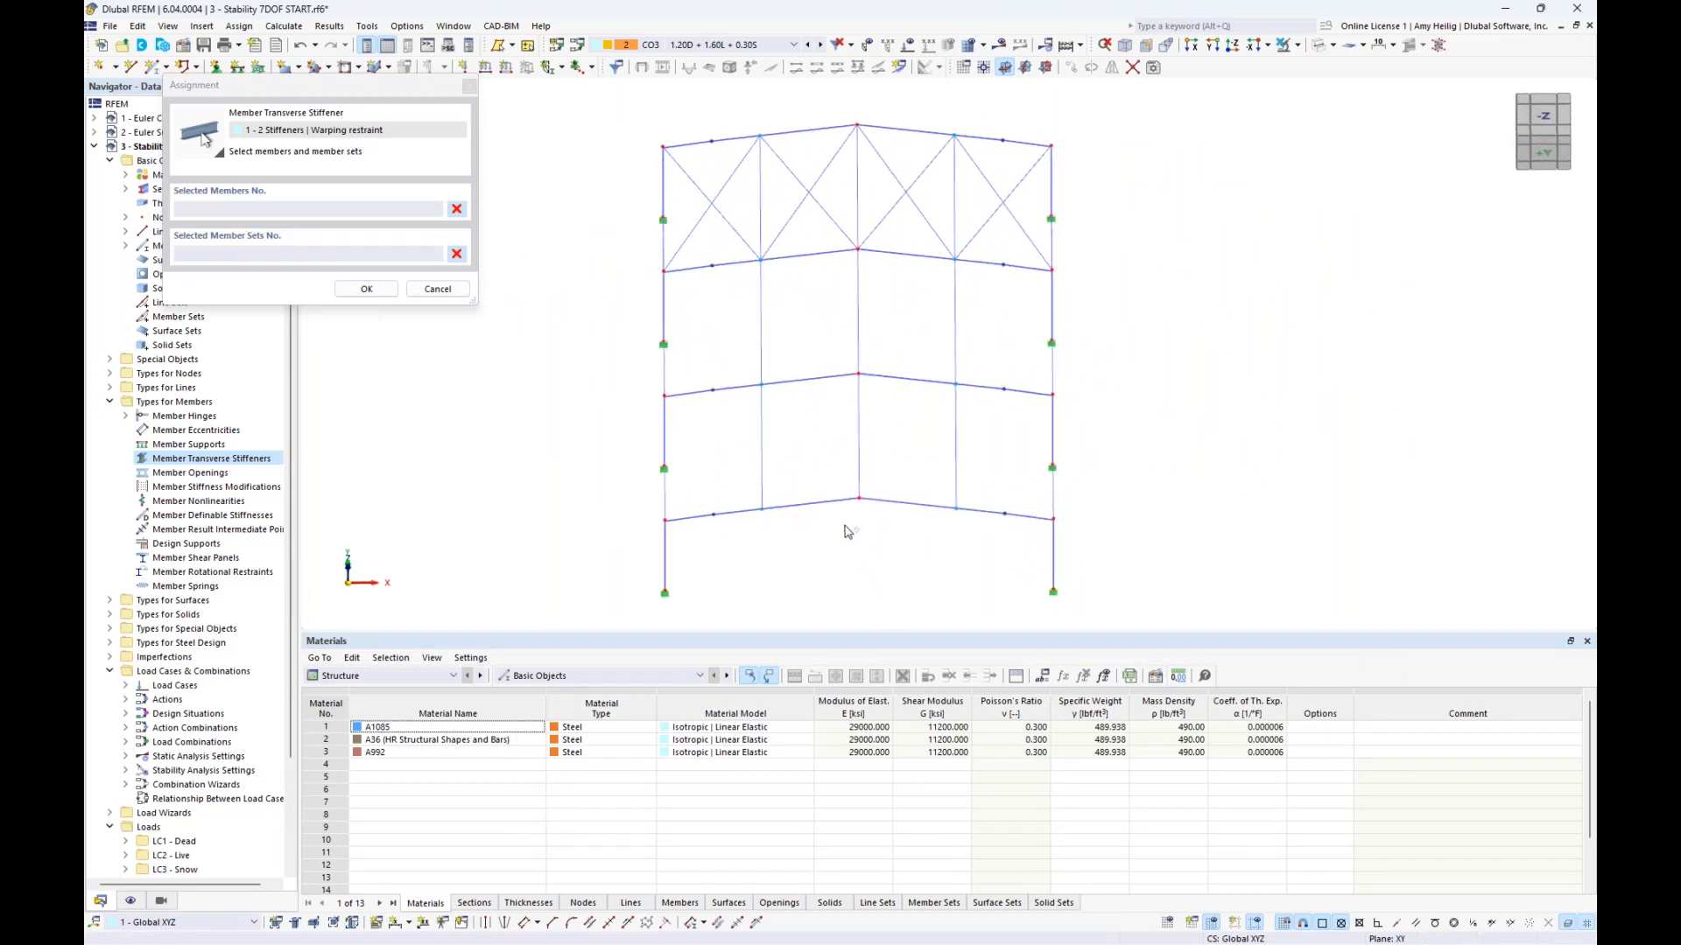
left_click_drag(838, 533, 790, 242)
left_click_drag(924, 540, 886, 249)
left_click(832, 128)
left_click(894, 129)
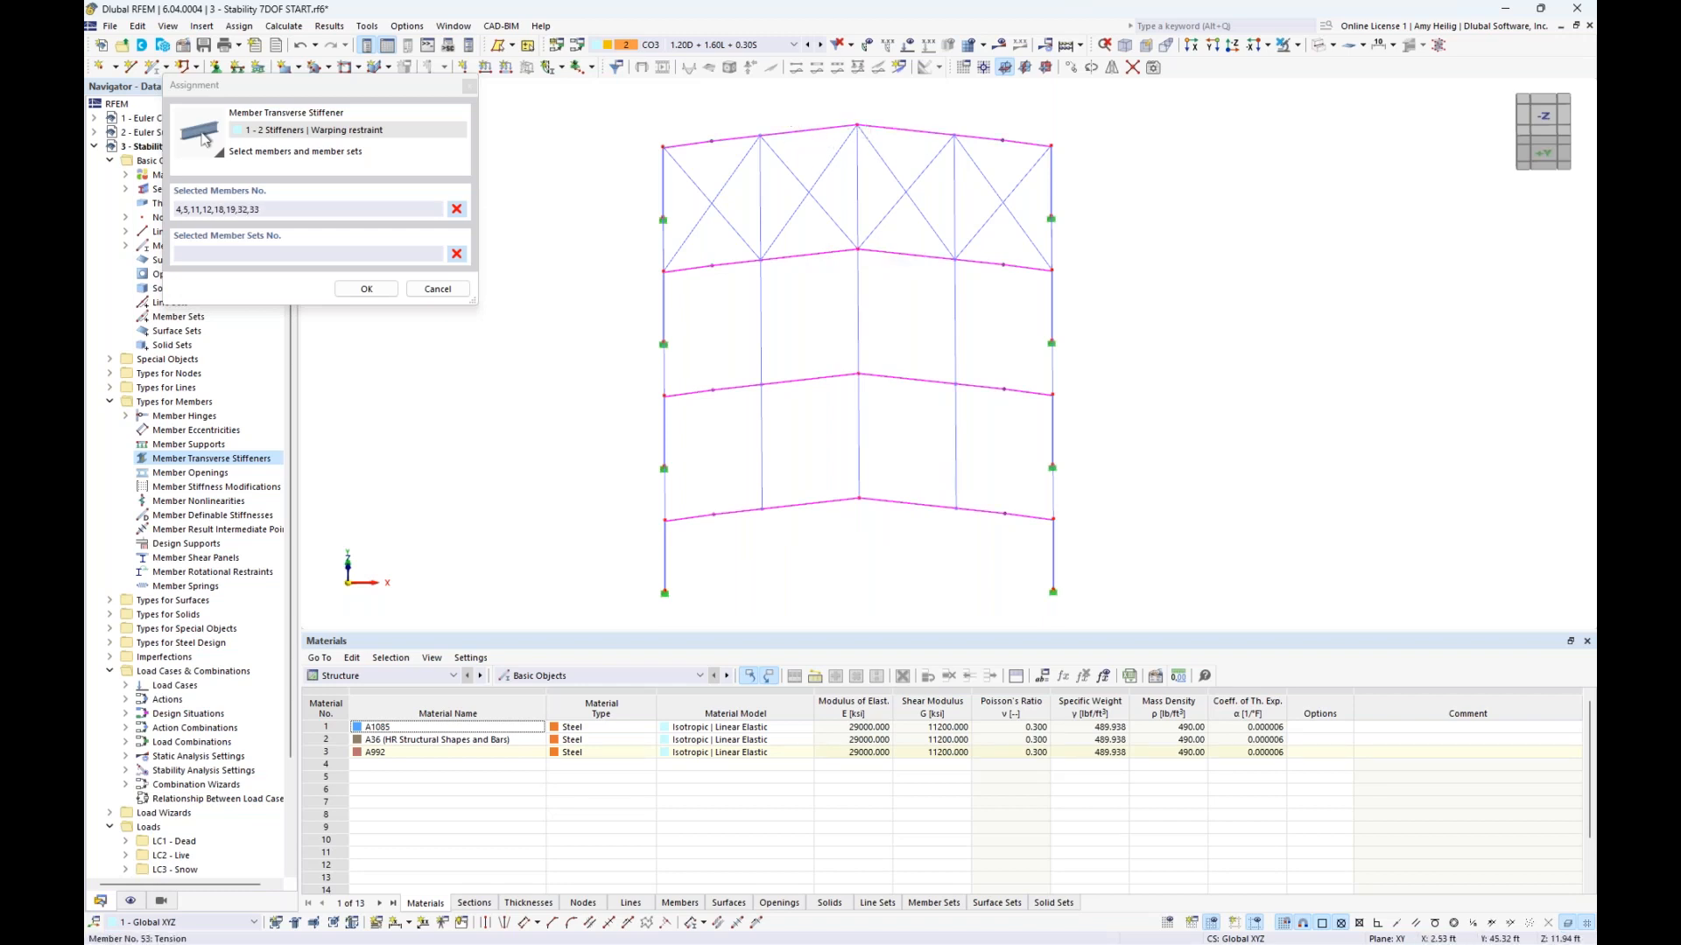
left_click(366, 292)
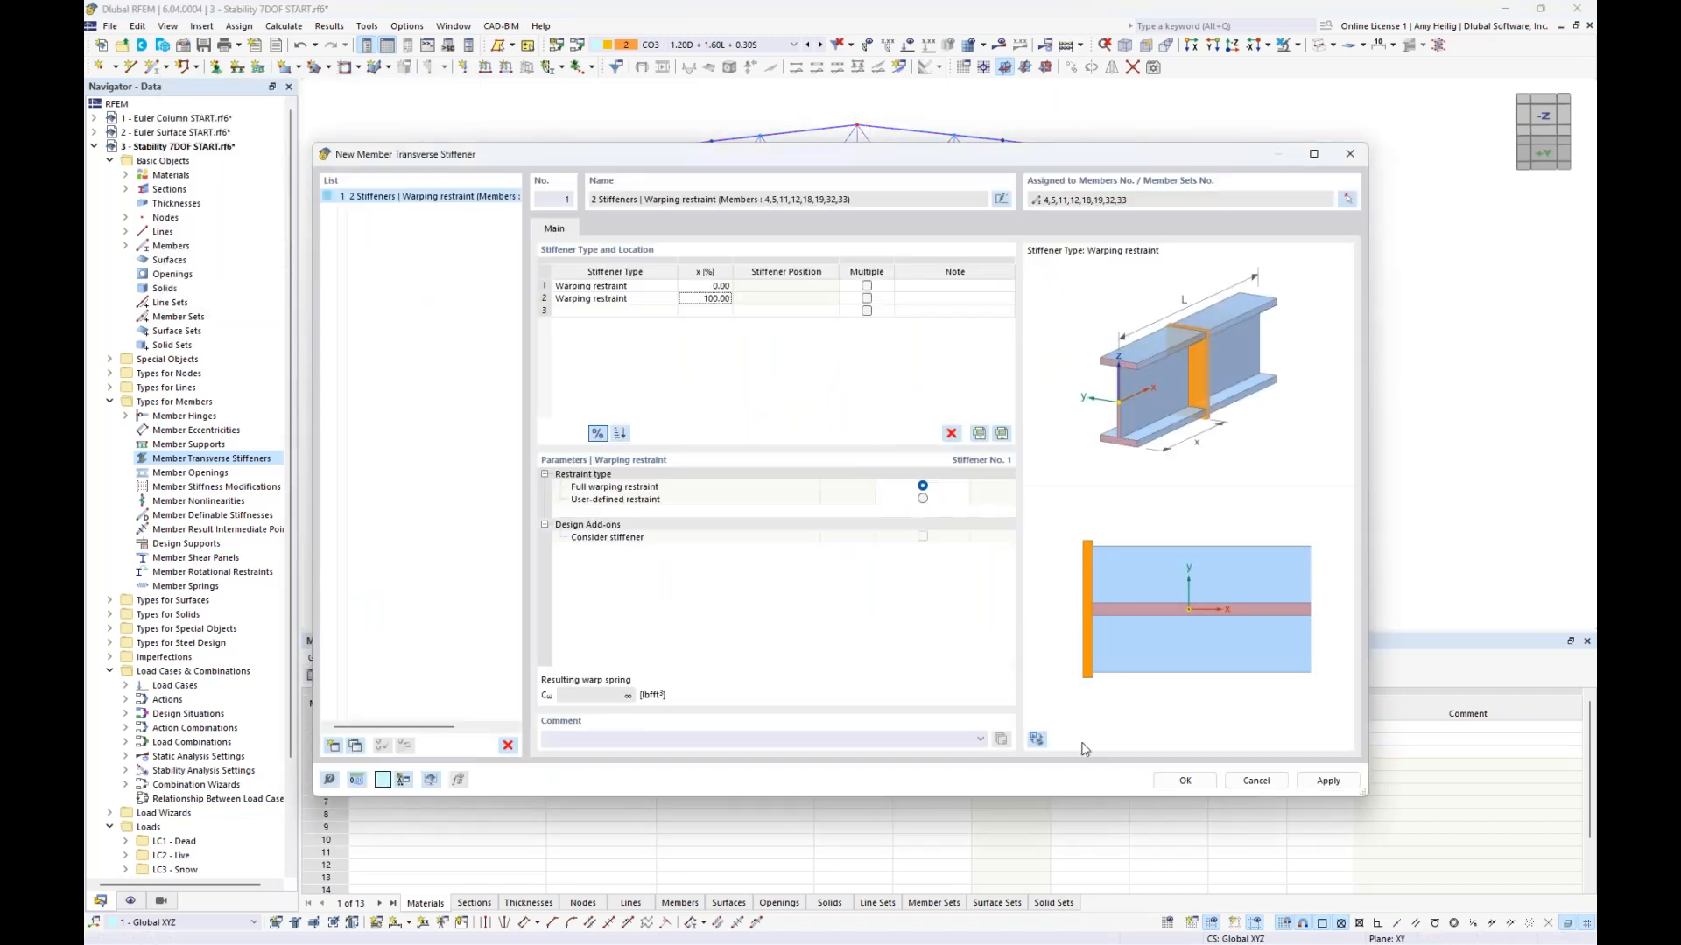
left_click(1189, 780)
Step: Recalculate the whole steel frame model with the warping restraints applied at the rafter ends
middle_click_drag(1199, 518, 1055, 409, "ctrl")
scroll(688, 355, "up", 5)
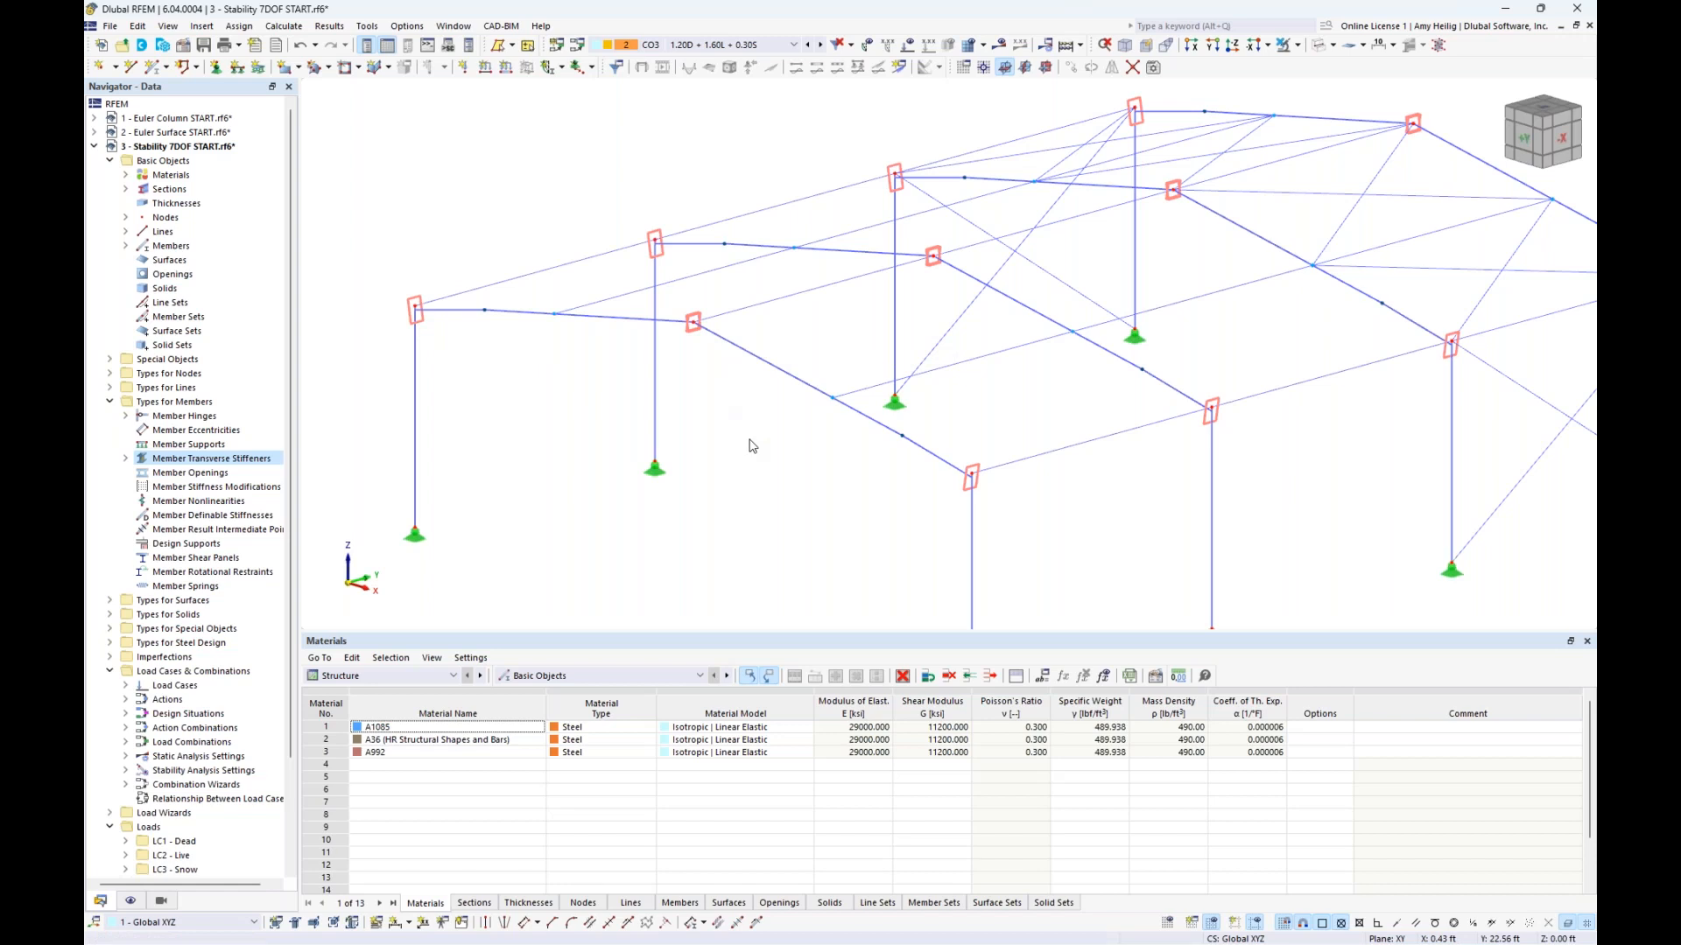
left_click(284, 26)
left_click(306, 45)
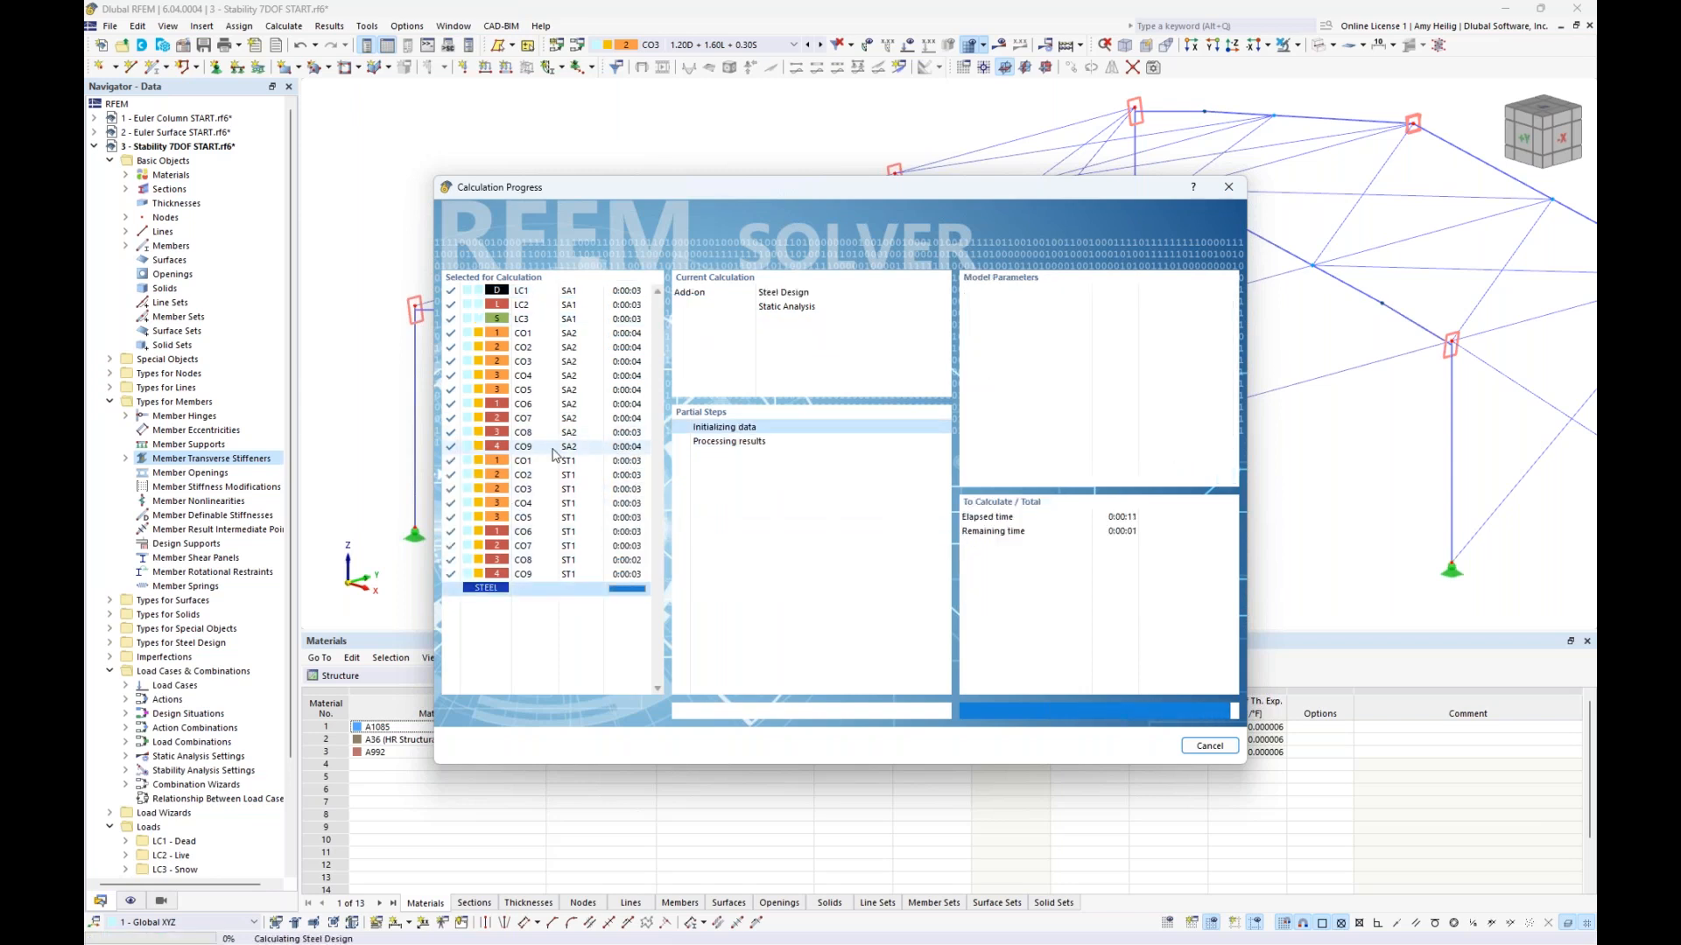
Step: Compare the CO3 axial forces N, warping moments Mω, and primary and secondary torsional moments MT,pri and MT,sec on the frame members
scroll(651, 442, "down", 3)
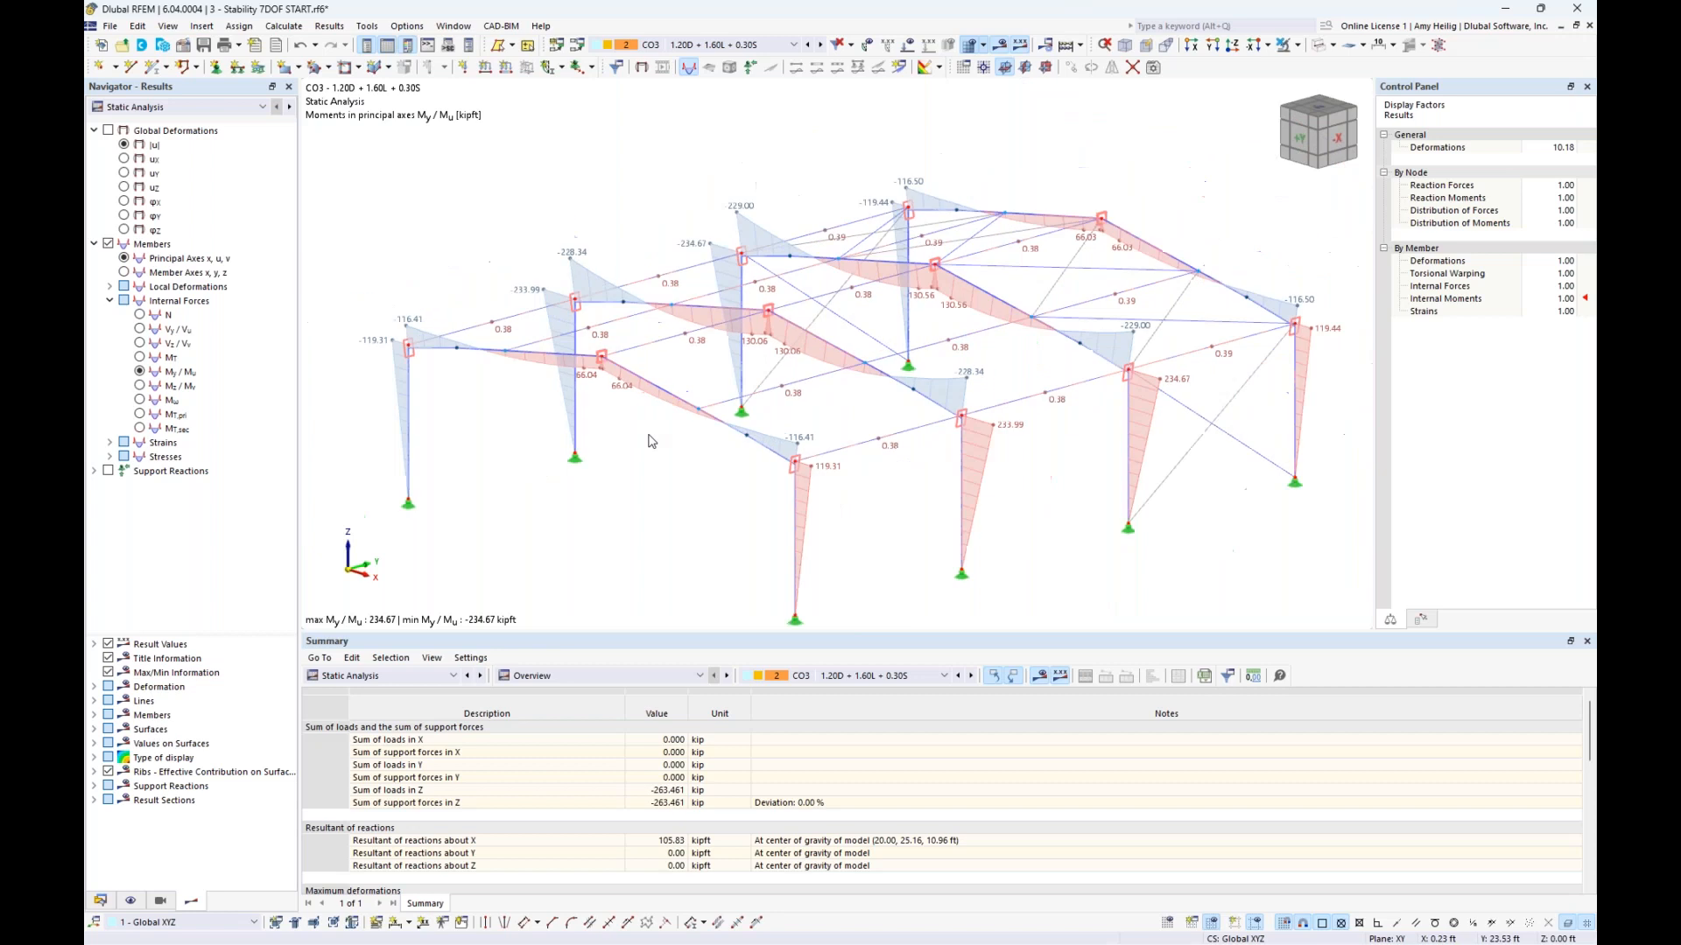
middle_click_drag(675, 474, 671, 450)
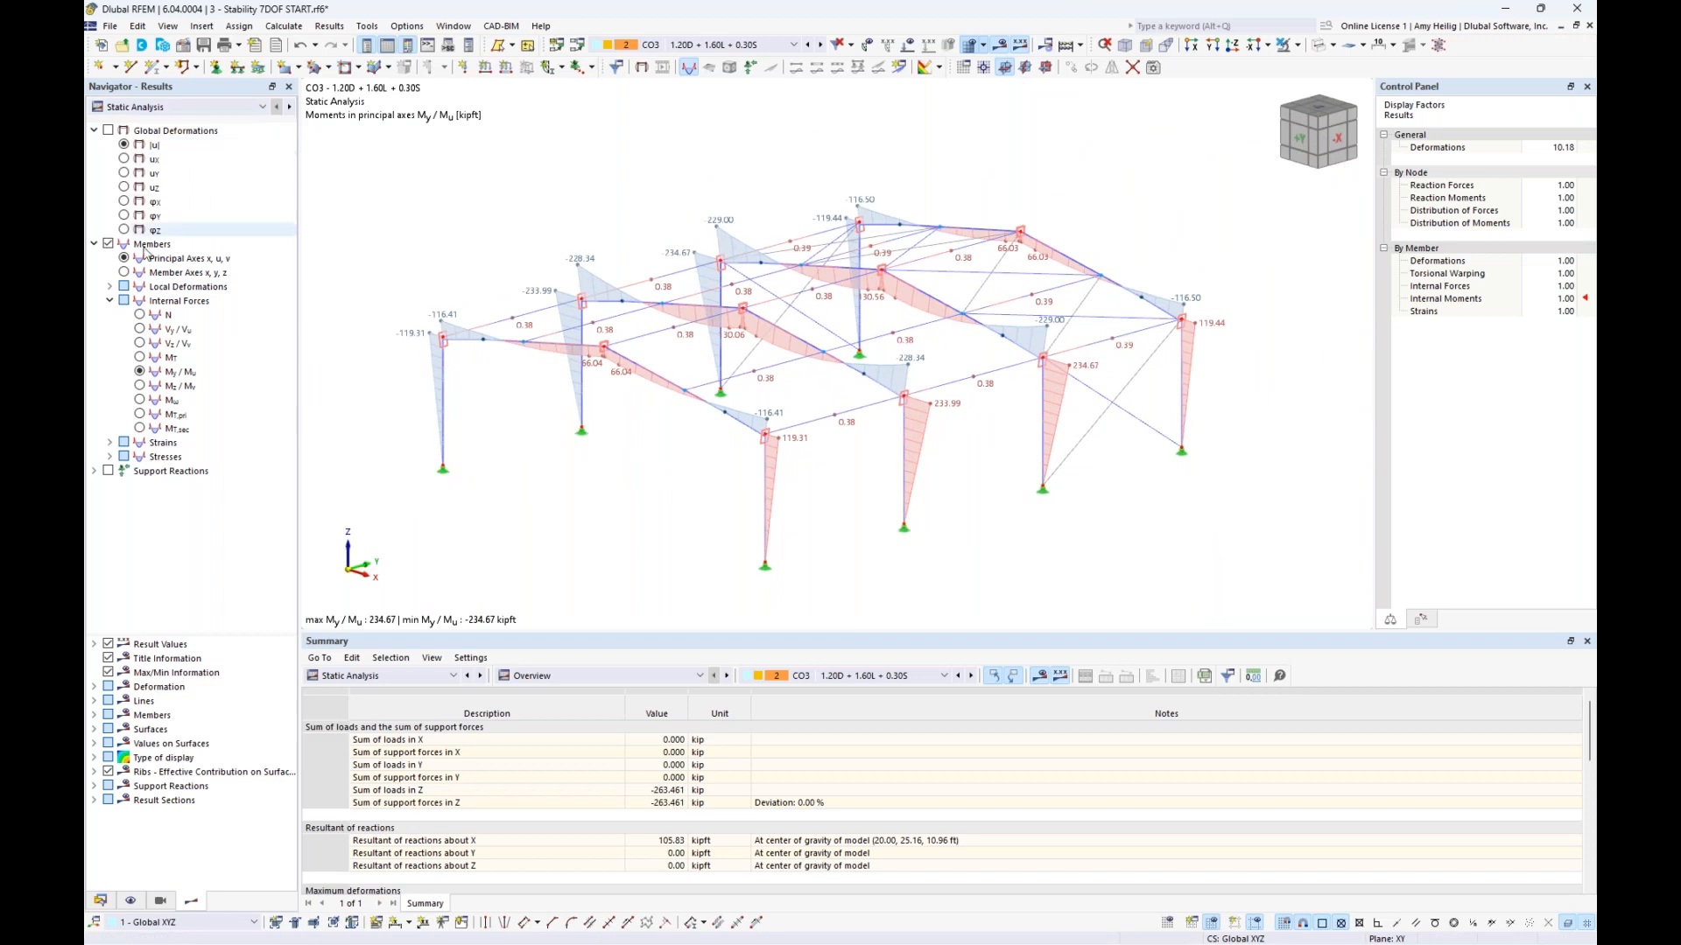
left_click(140, 315)
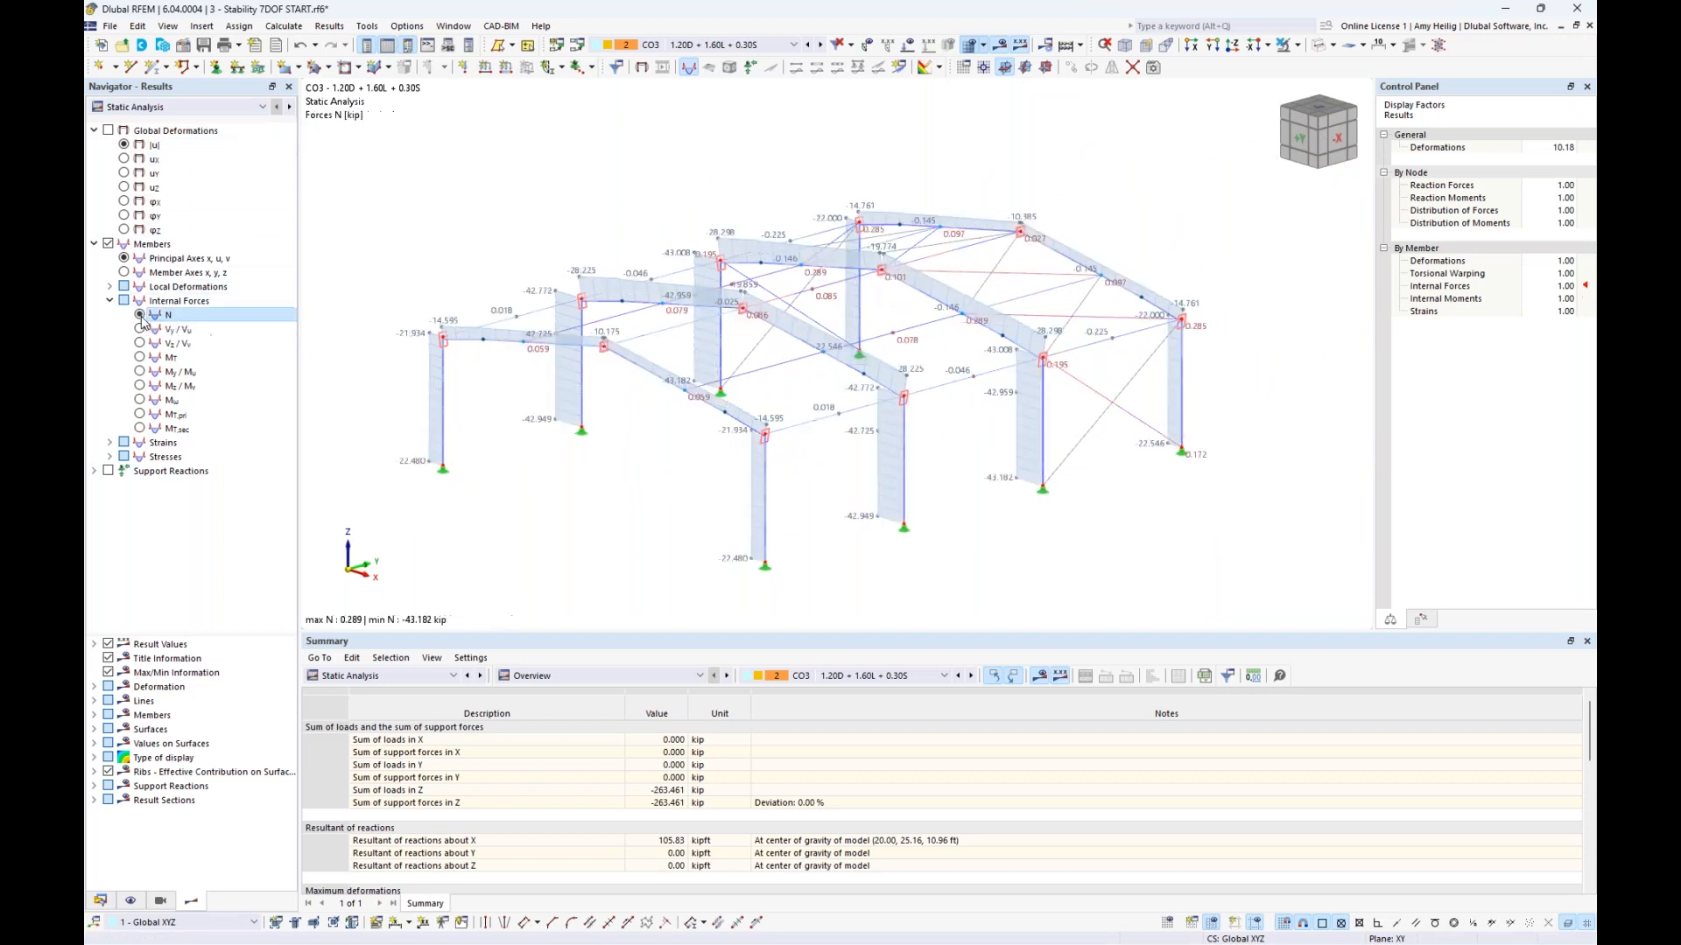
left_click(142, 401)
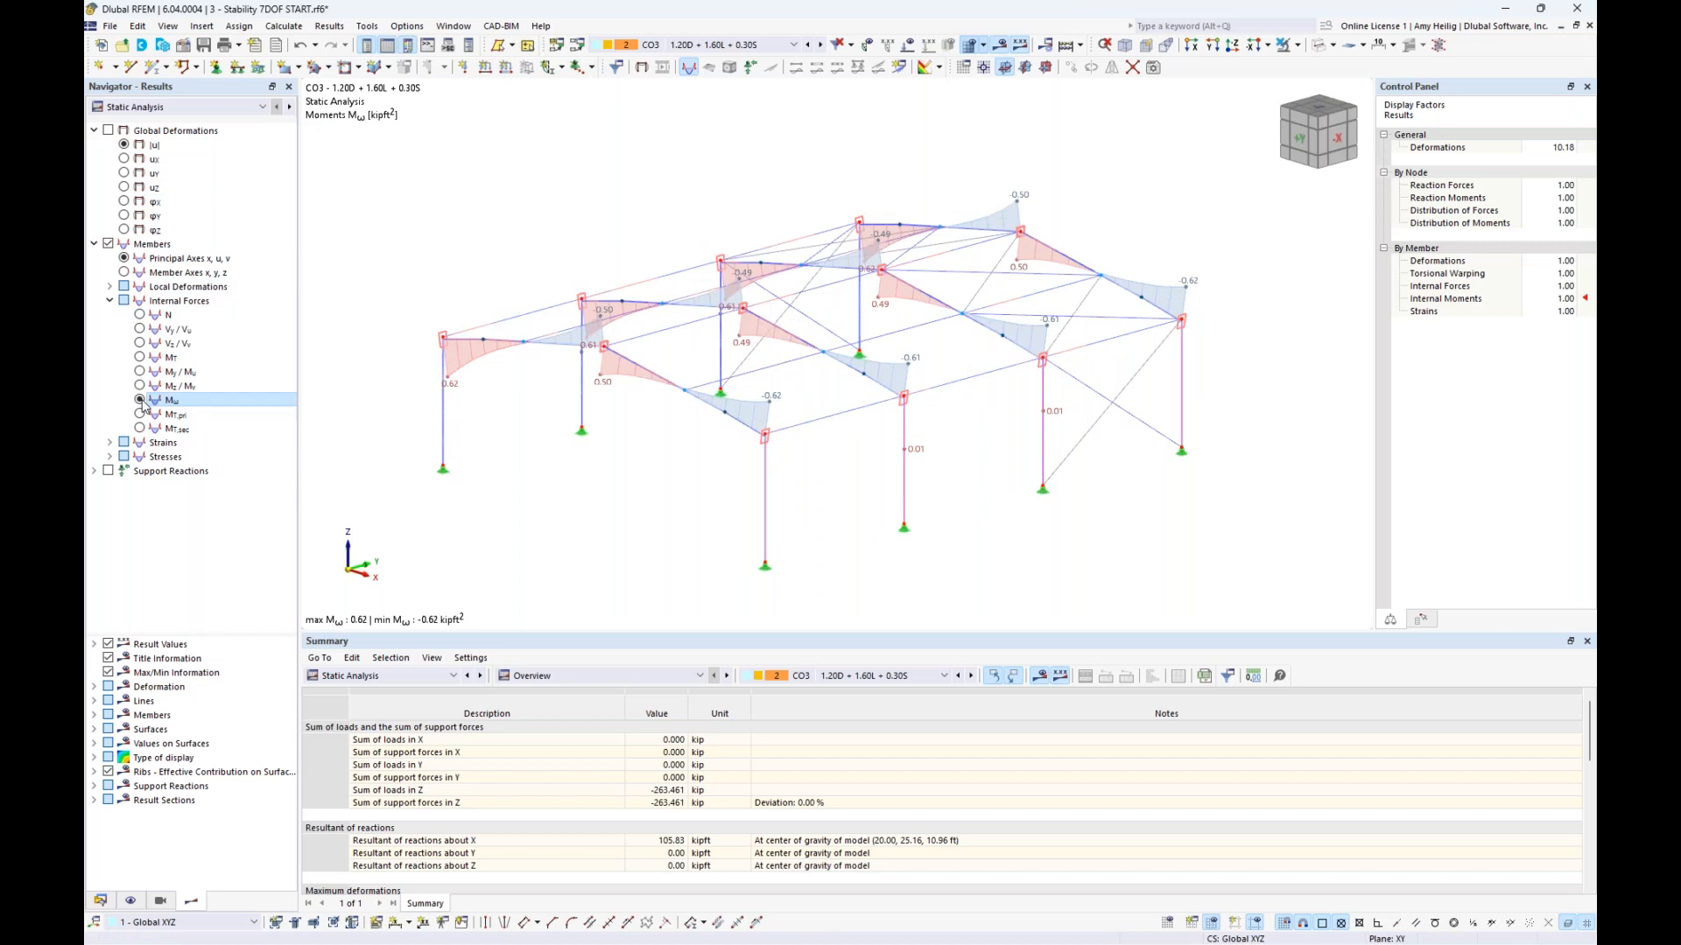
mouse_move(725, 475)
middle_mouse_down("ctrl")
mouse_move(746, 488)
mouse_move(716, 506)
middle_mouse_up("ctrl")
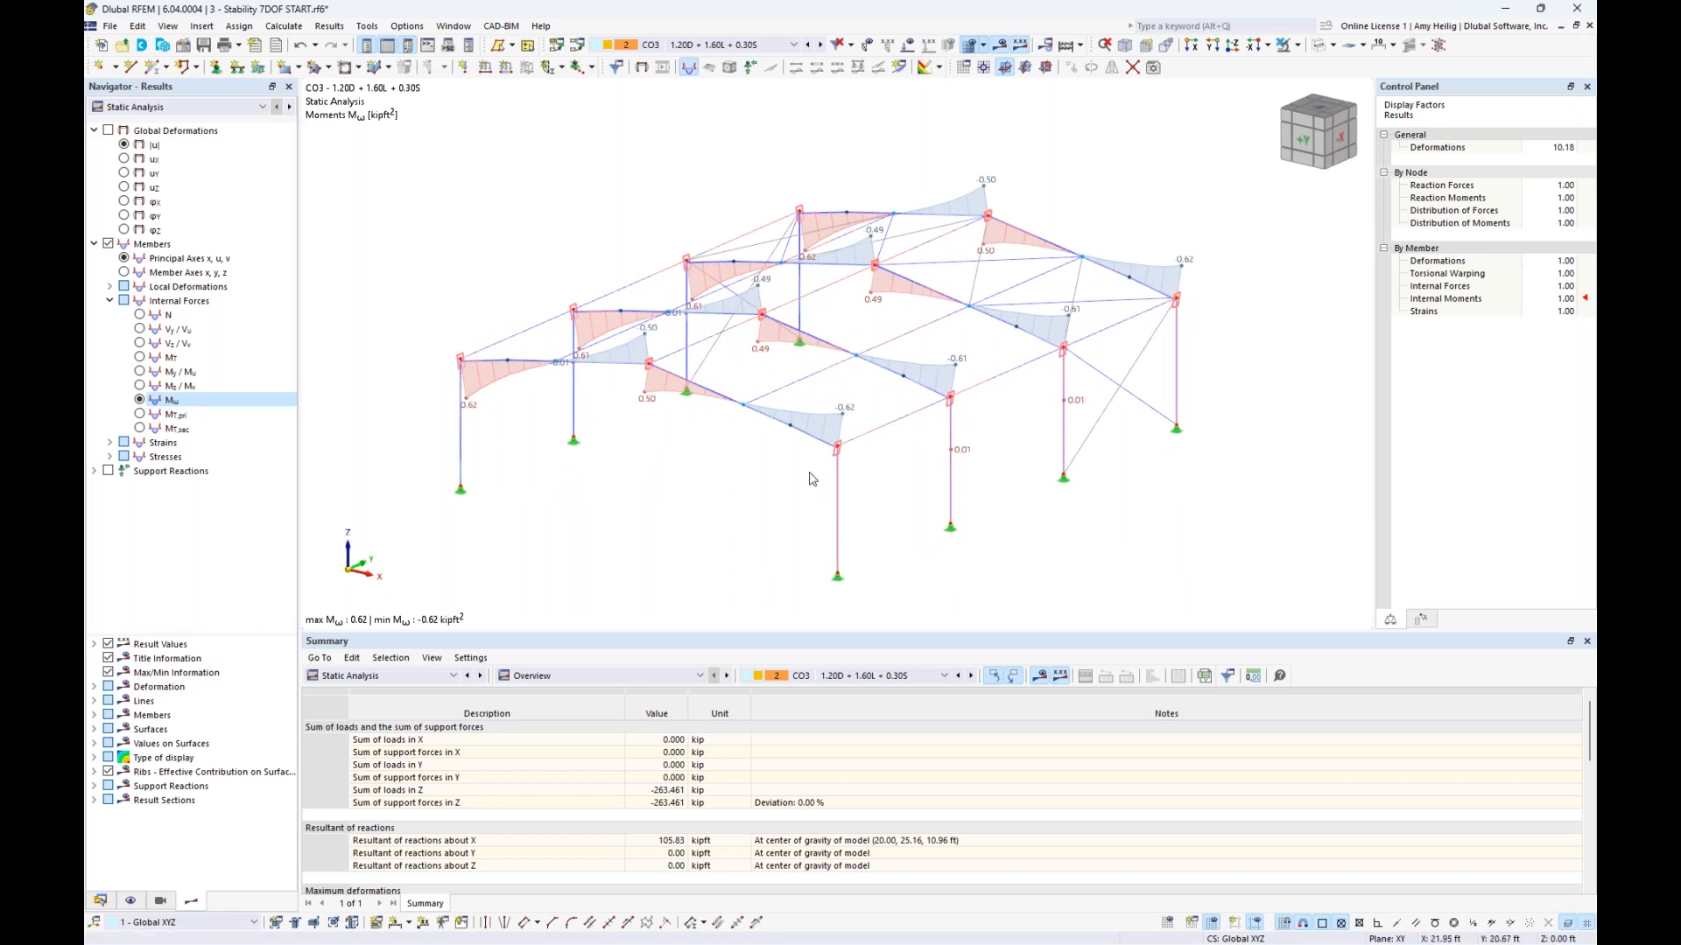
left_click(140, 414)
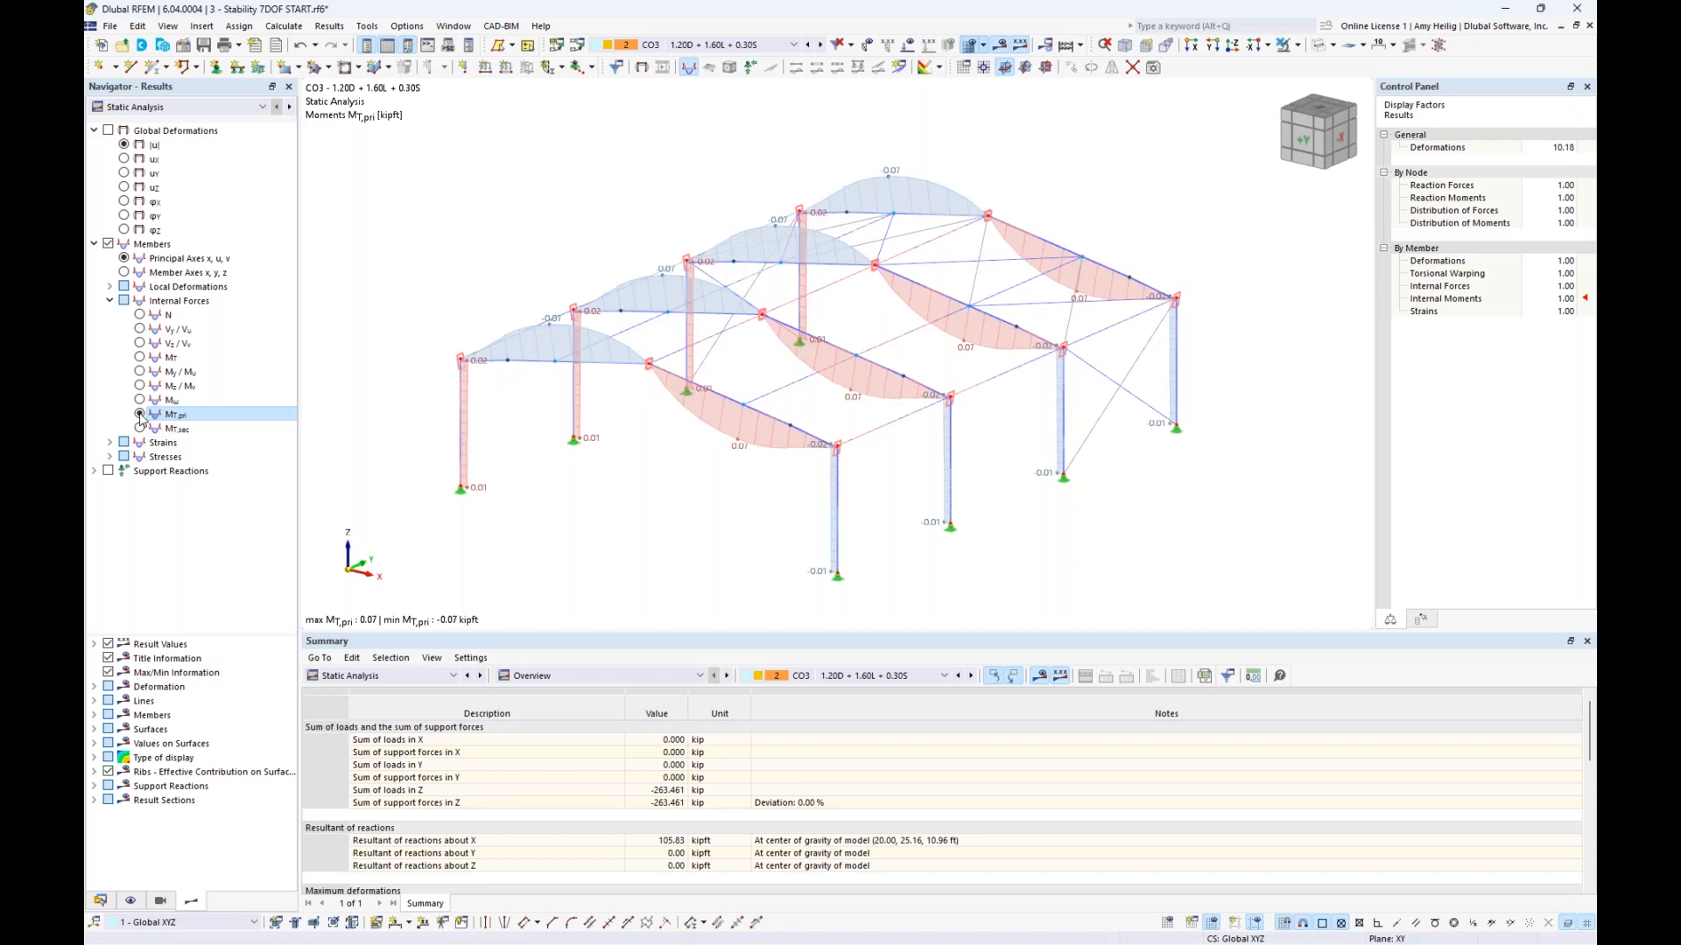
left_click(140, 428)
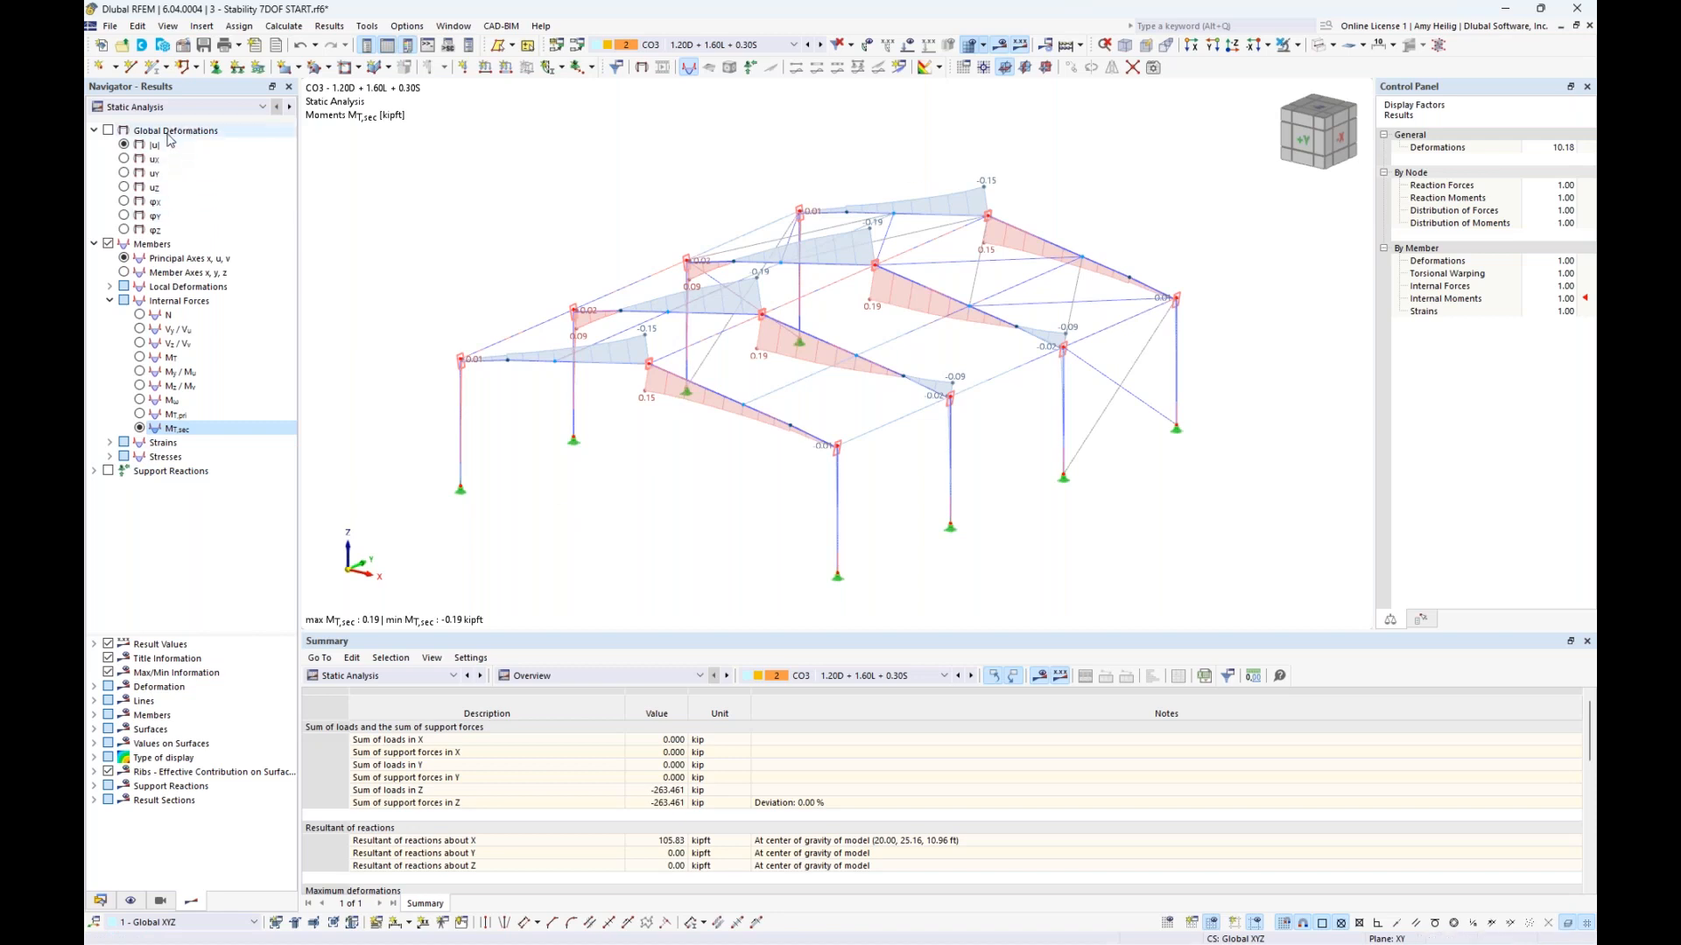
Step: Switch to the stability analysis results, enlarge the critical load factors table and show mode shape 1 for CO3
left_click(185, 107)
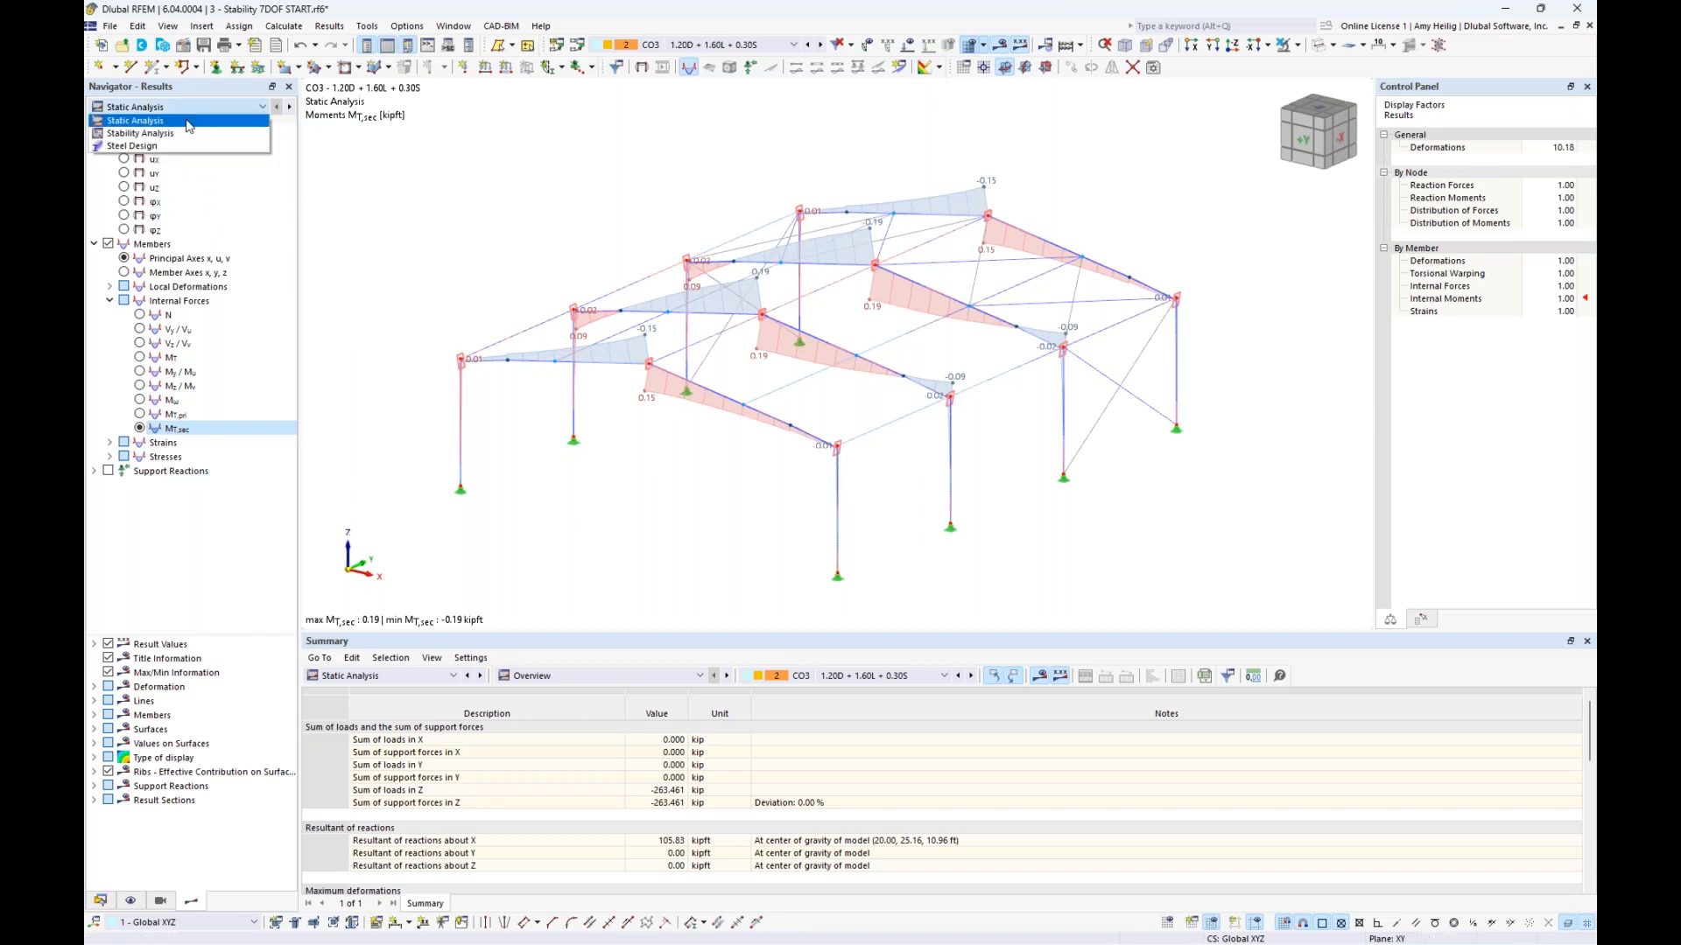
left_click(186, 134)
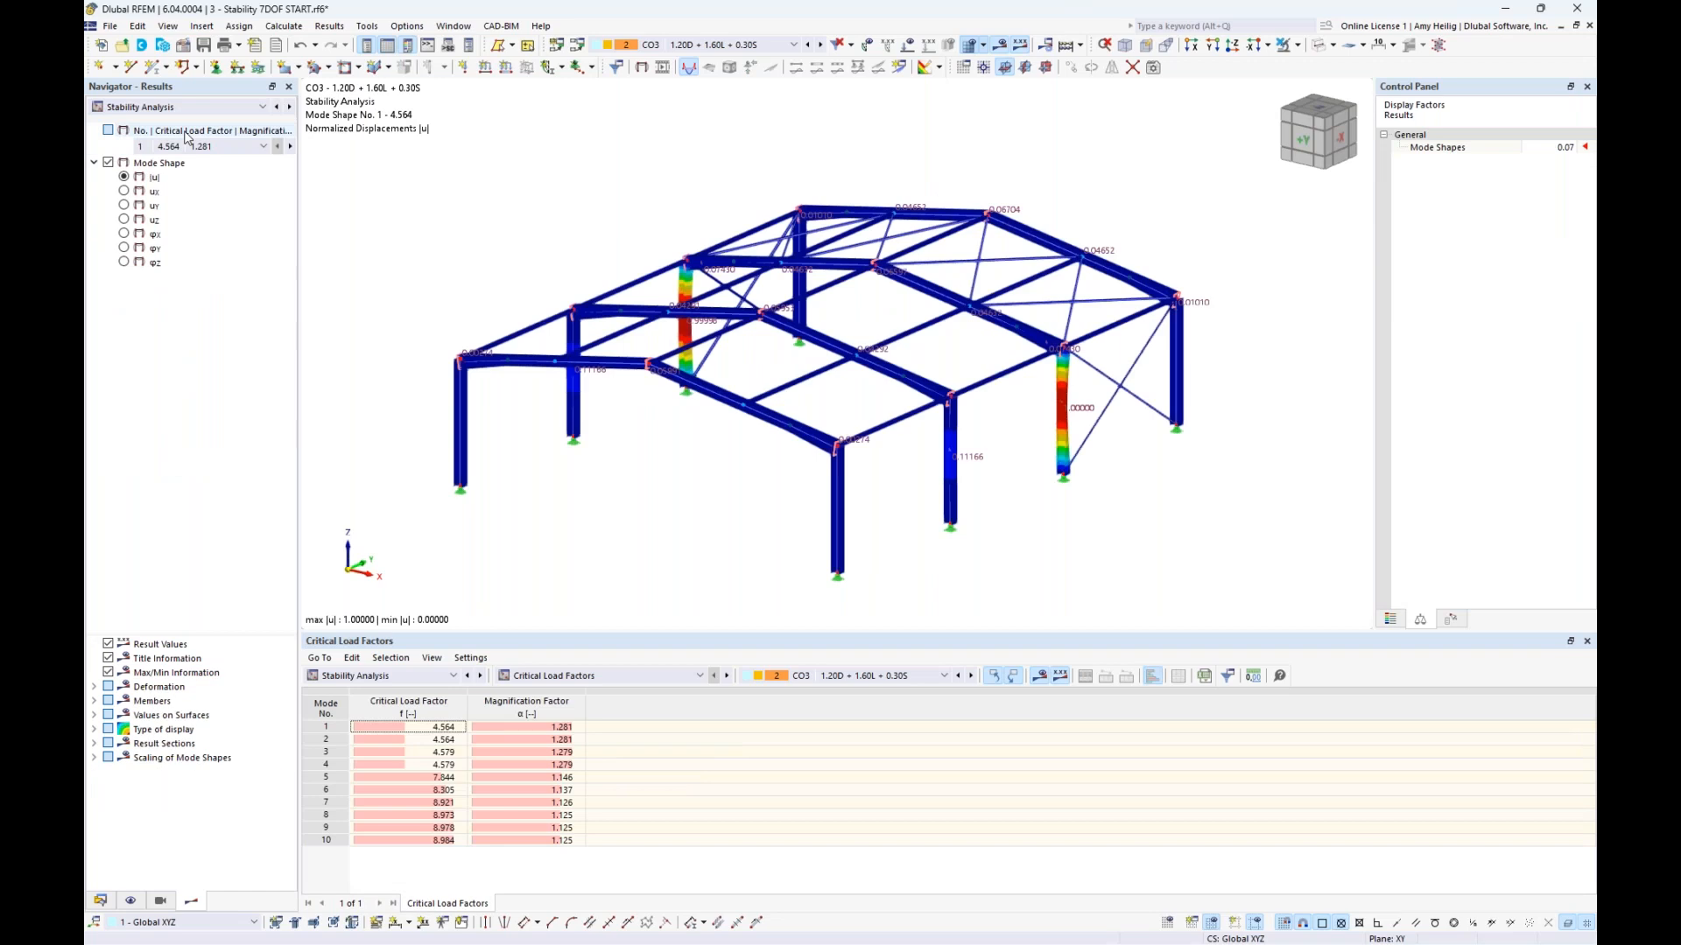
middle_click_drag(742, 512, 766, 514)
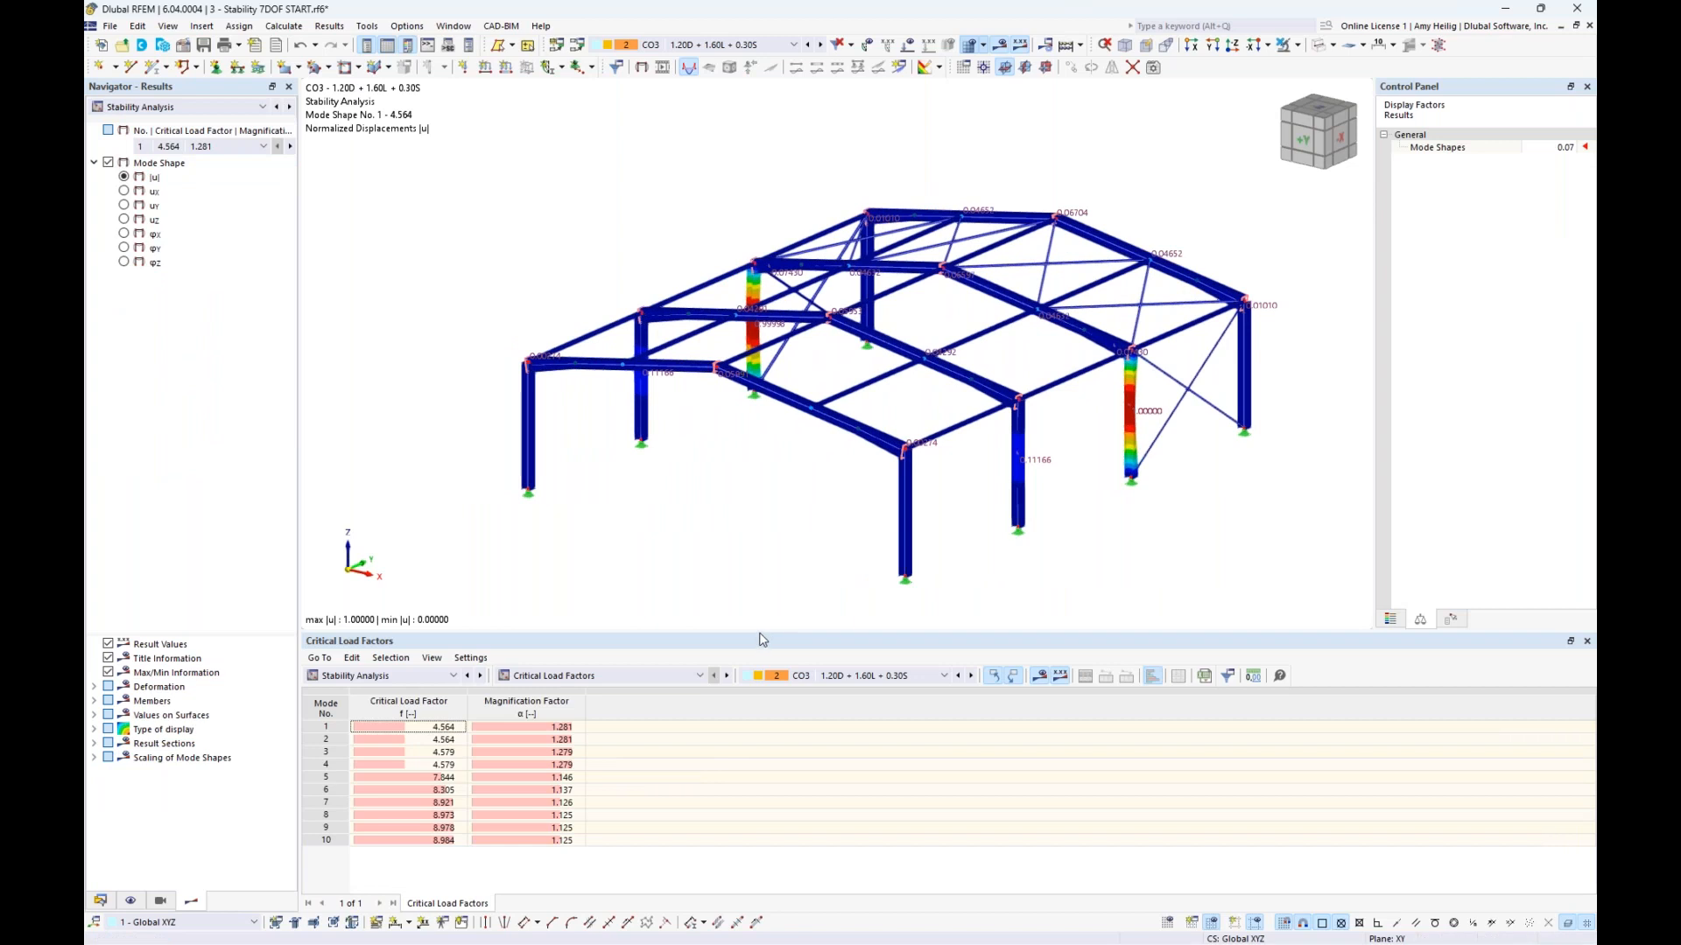
left_click_drag(761, 636, 751, 599)
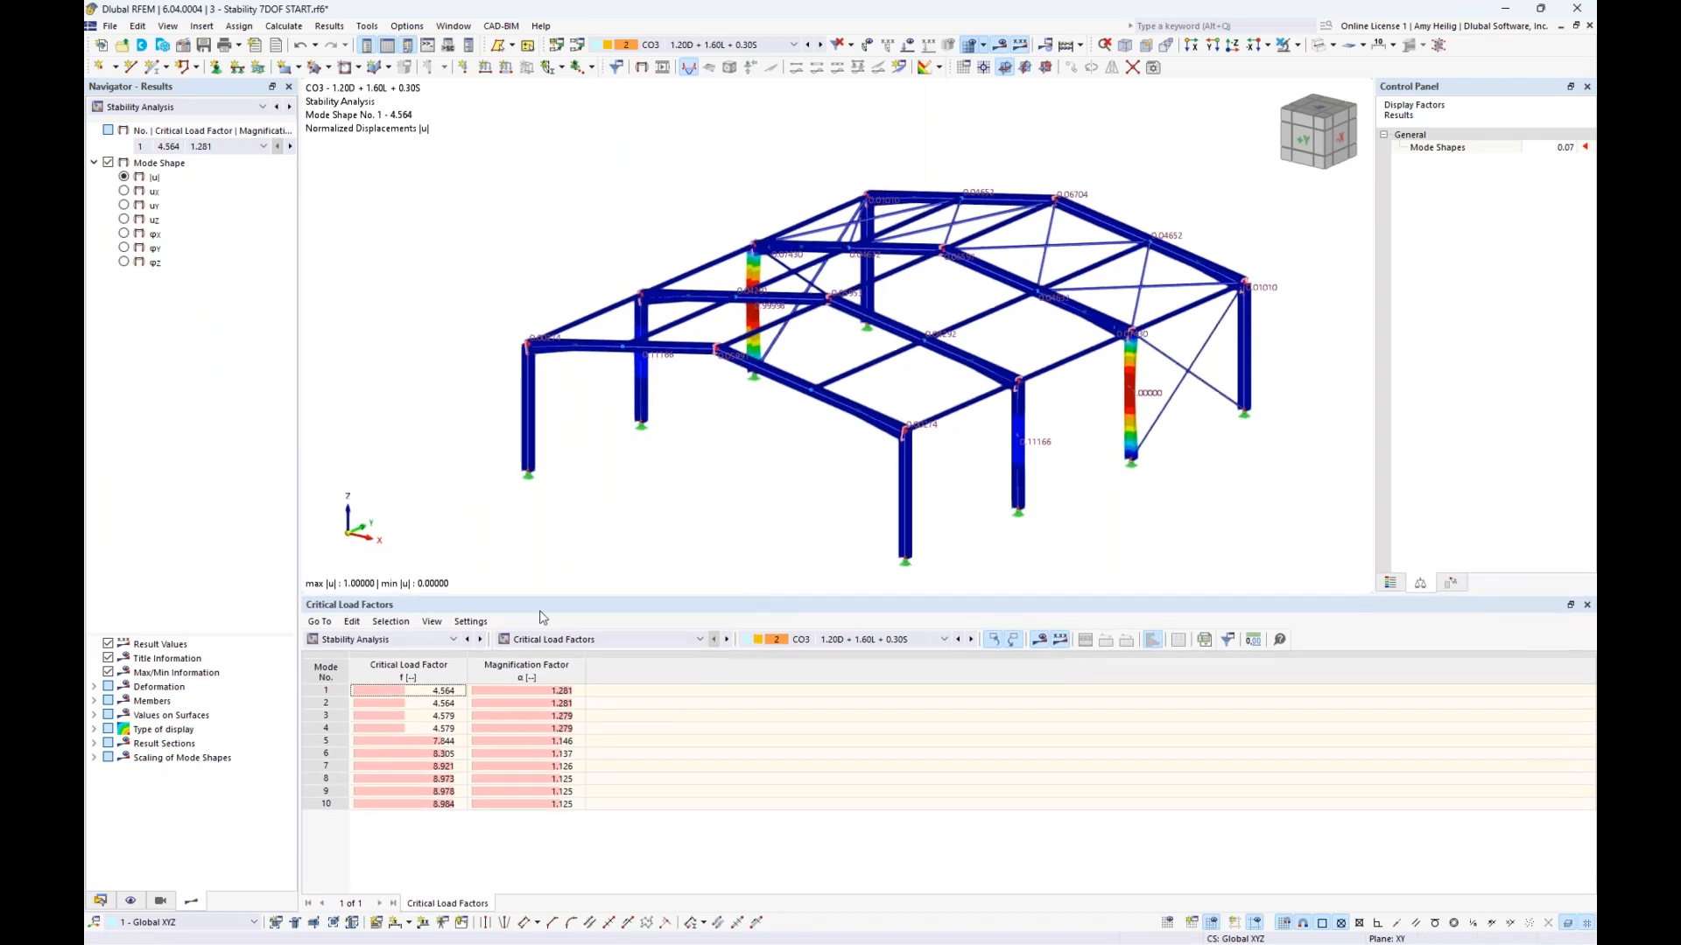
left_click(450, 694)
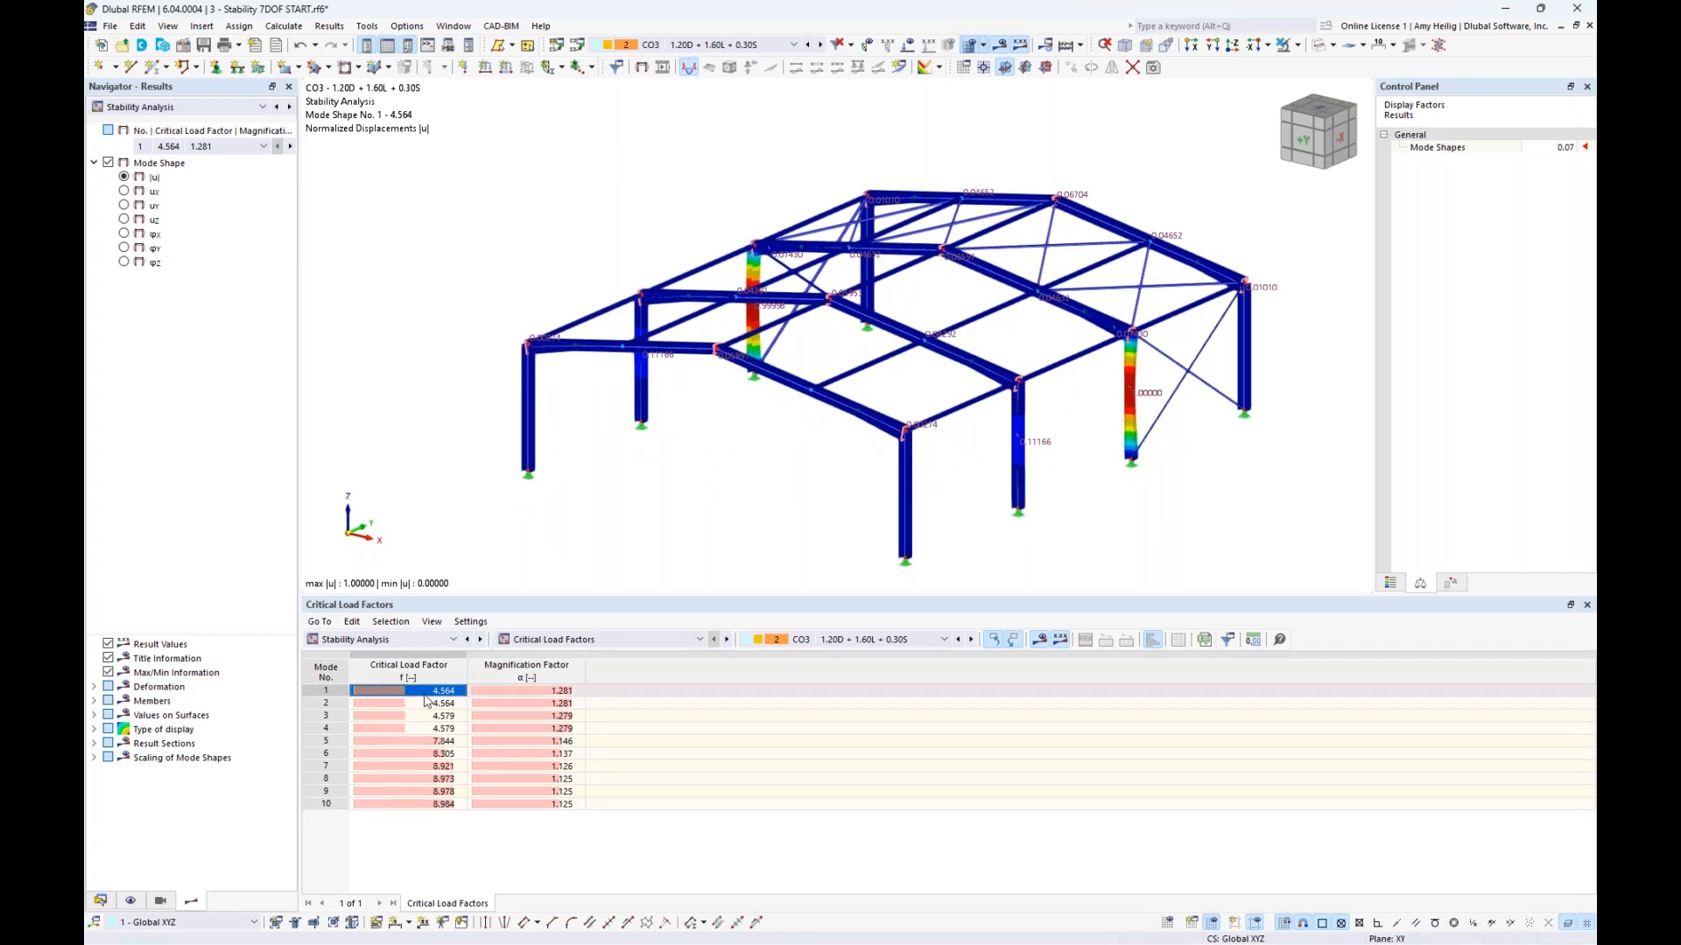
Step: Set the mode shape display factor to 0.2 and inspect the buckled columns of the braced frame
middle_click_drag(676, 447, 1092, 432, "ctrl")
scroll(836, 483, "up", 5)
scroll(828, 486, "up", 2)
left_click(1550, 147)
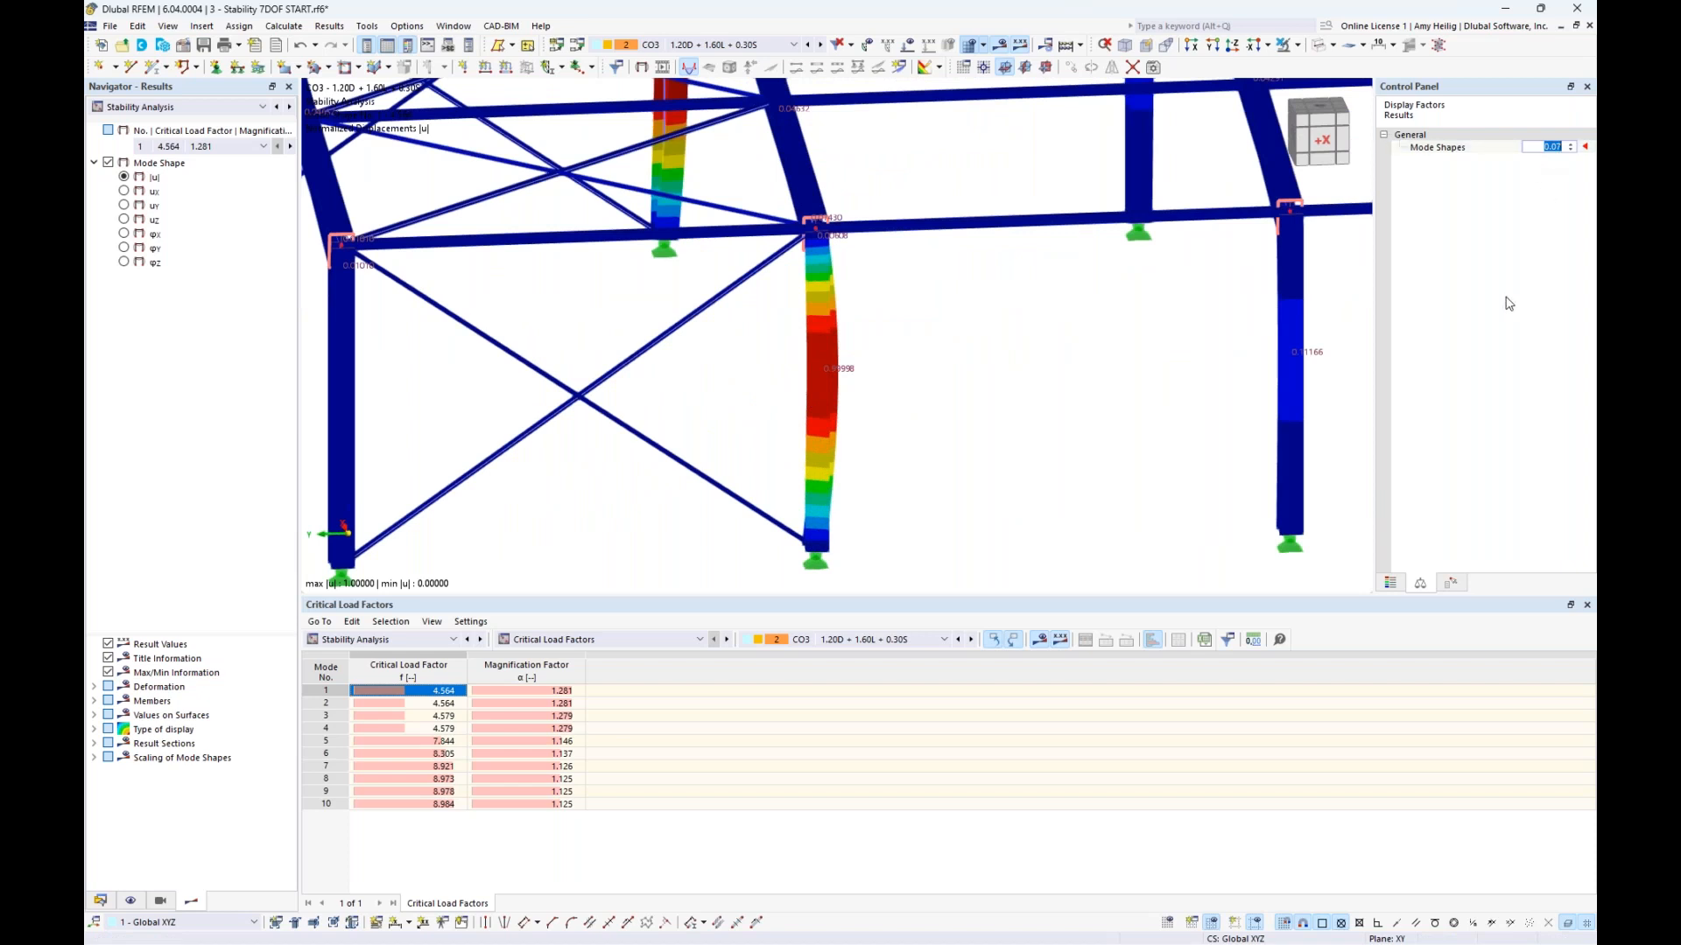
type("0.2")
key("Return")
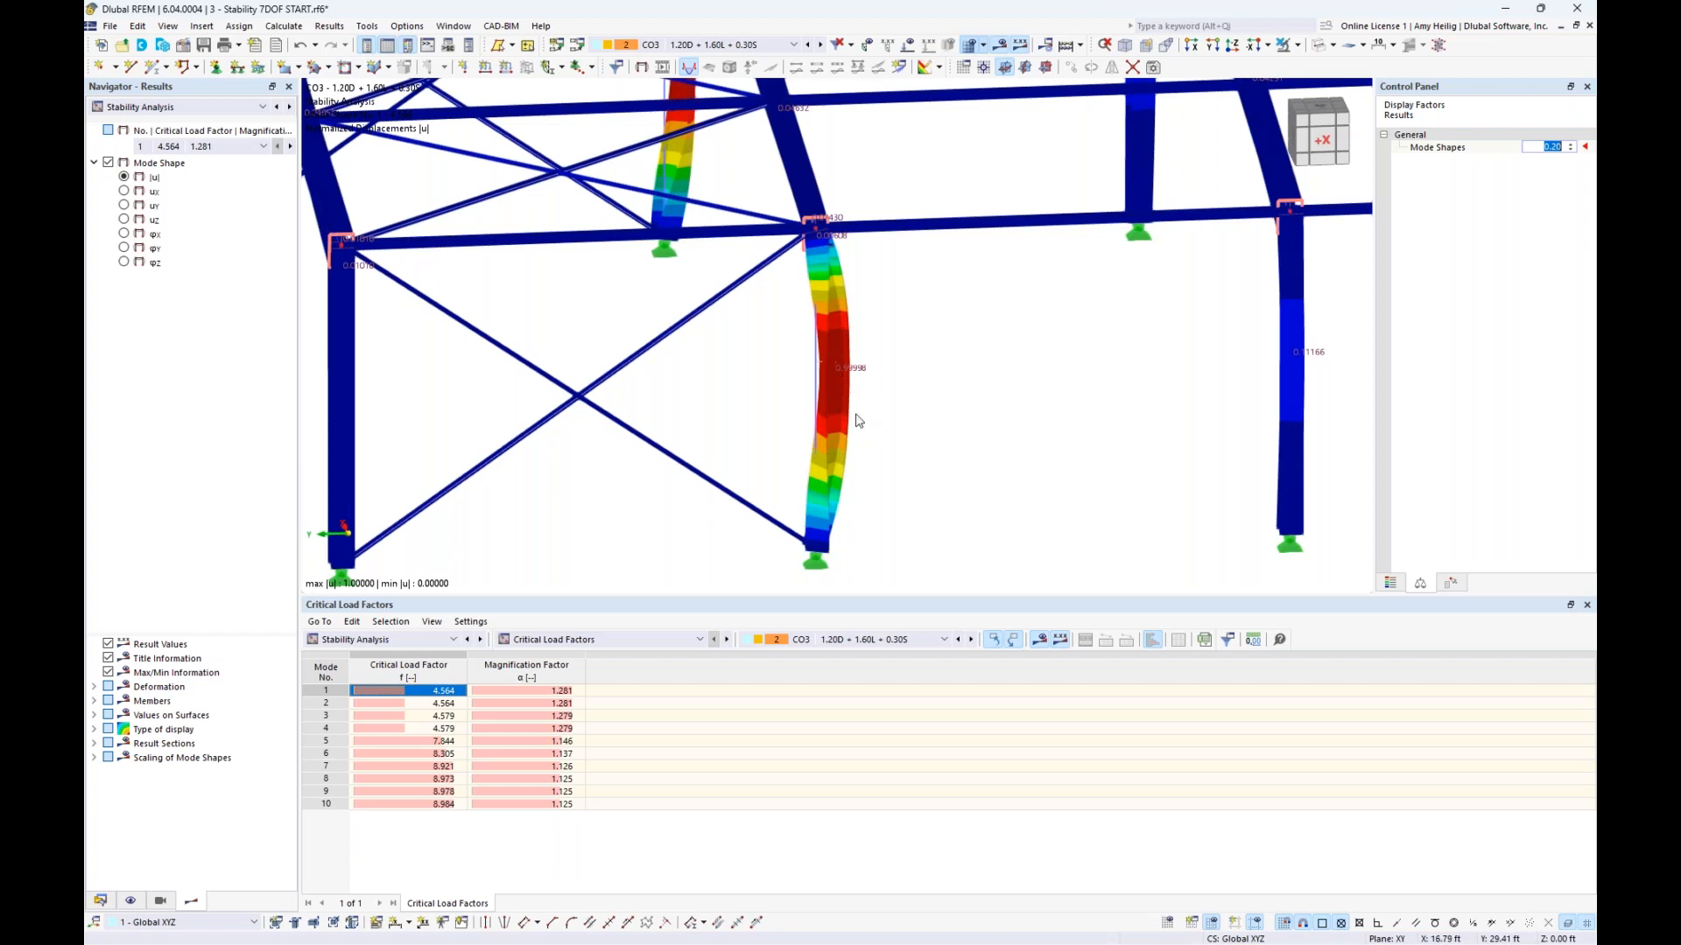
scroll(906, 434, "down", 5)
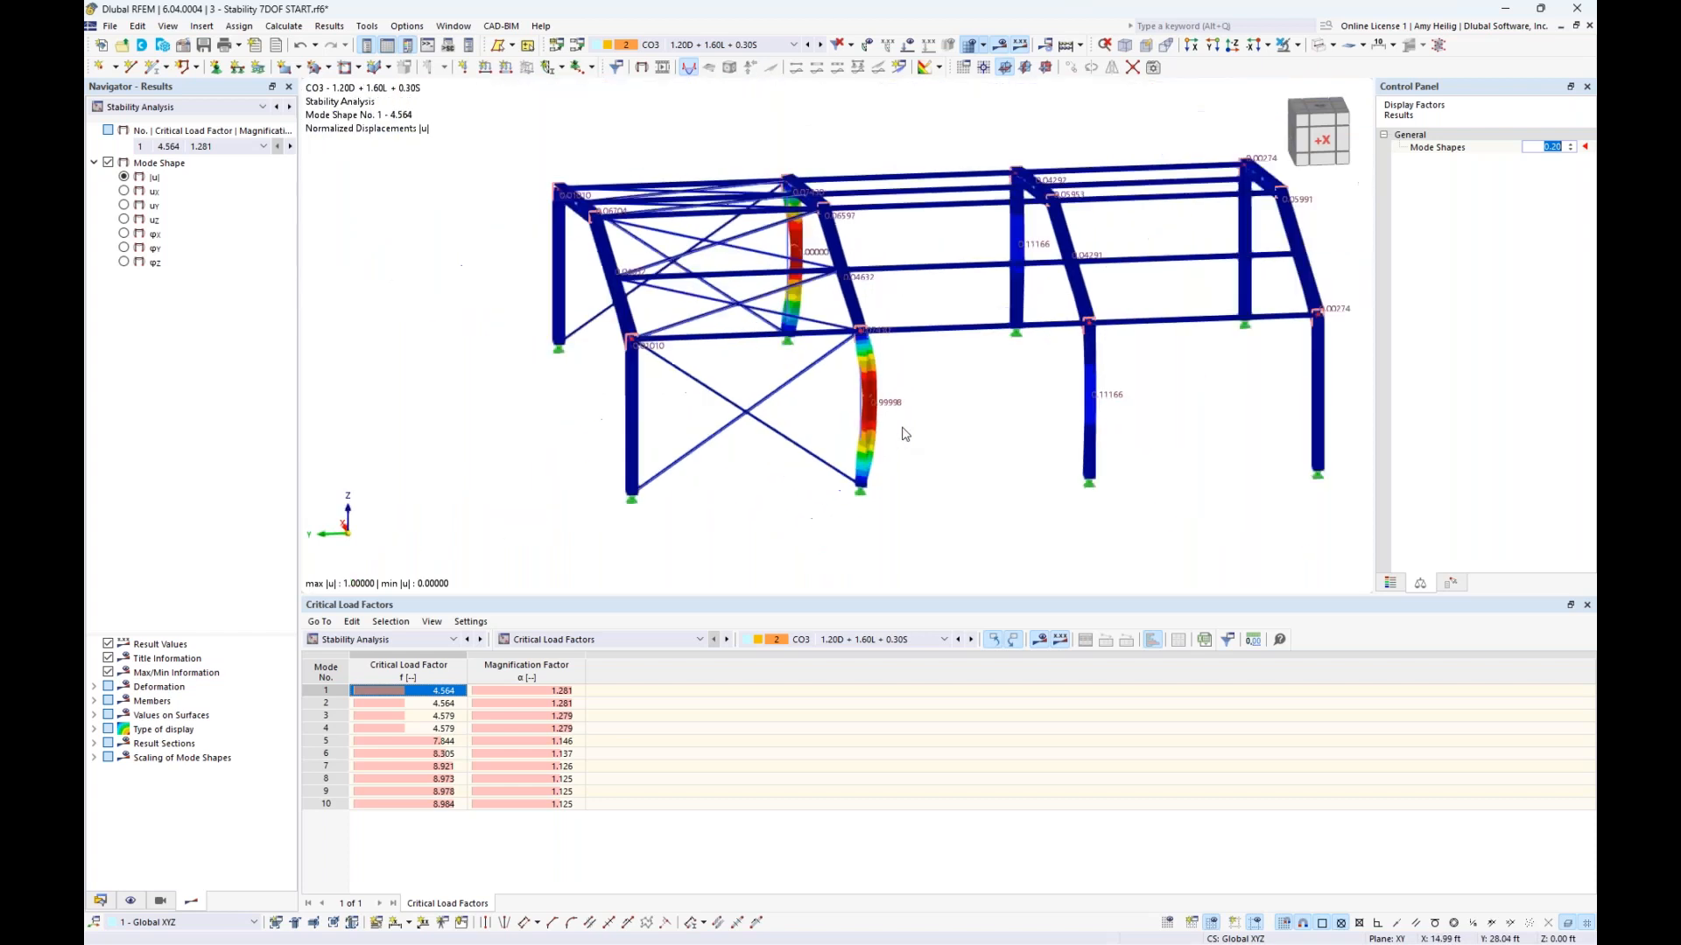
middle_click_drag(1169, 409, 735, 432, "ctrl")
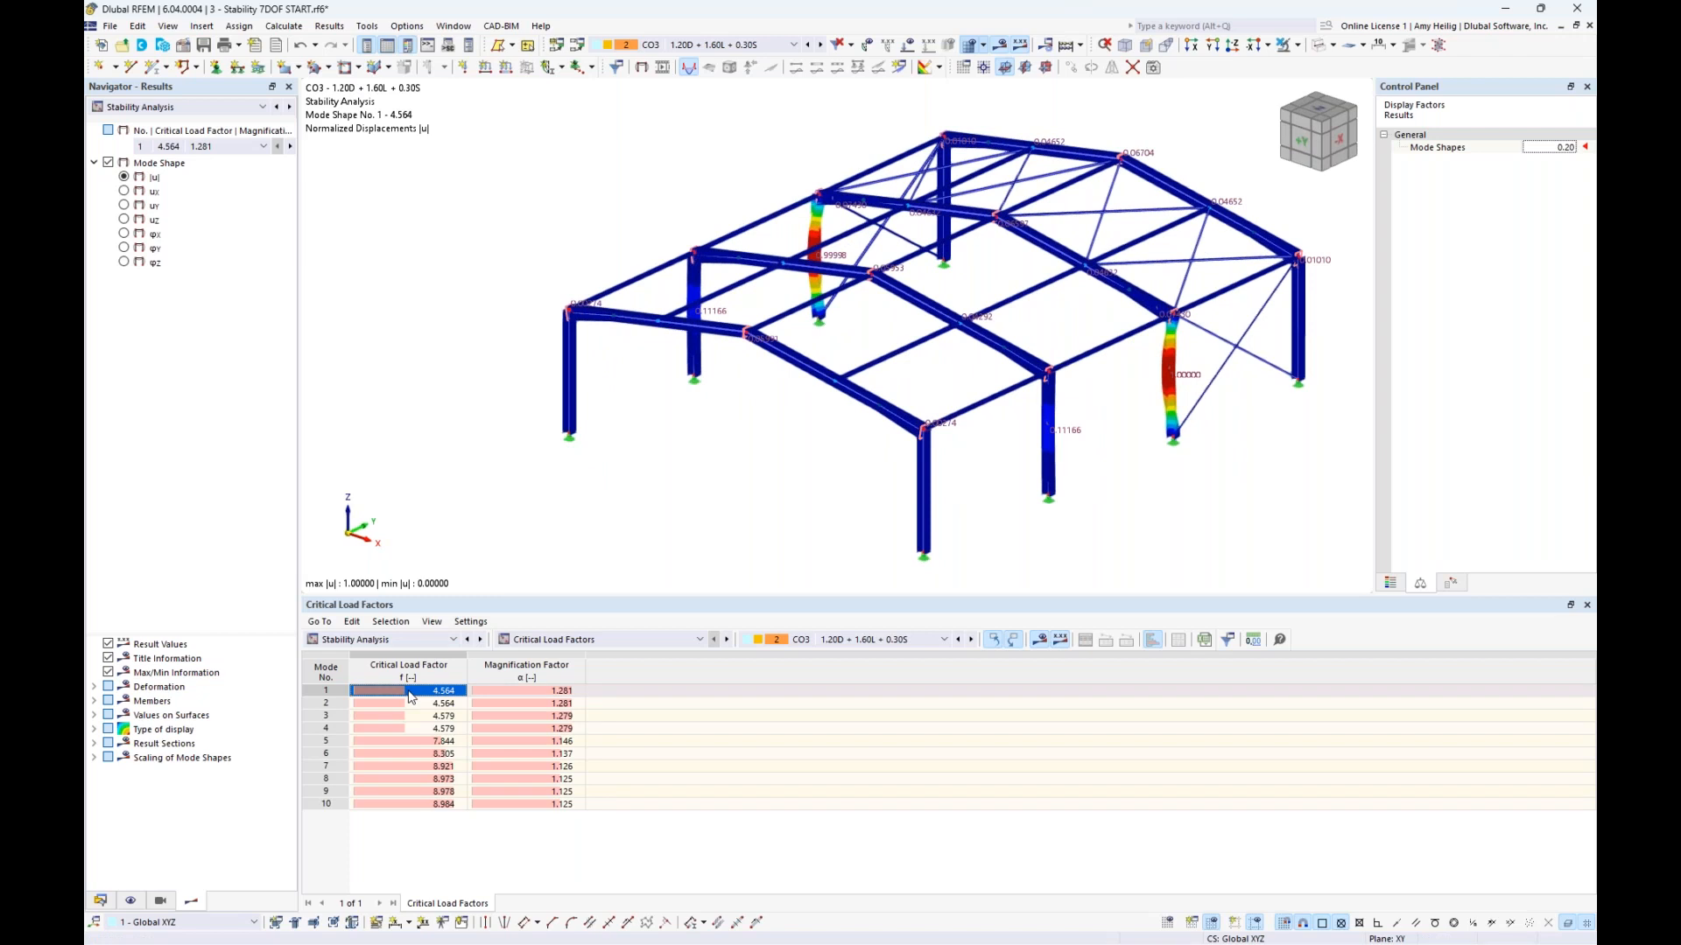
Step: Step through mode shapes 2 to 5 in the critical load factors table and examine the rafter buckling in mode 5
middle_click_drag(830, 533, 783, 529)
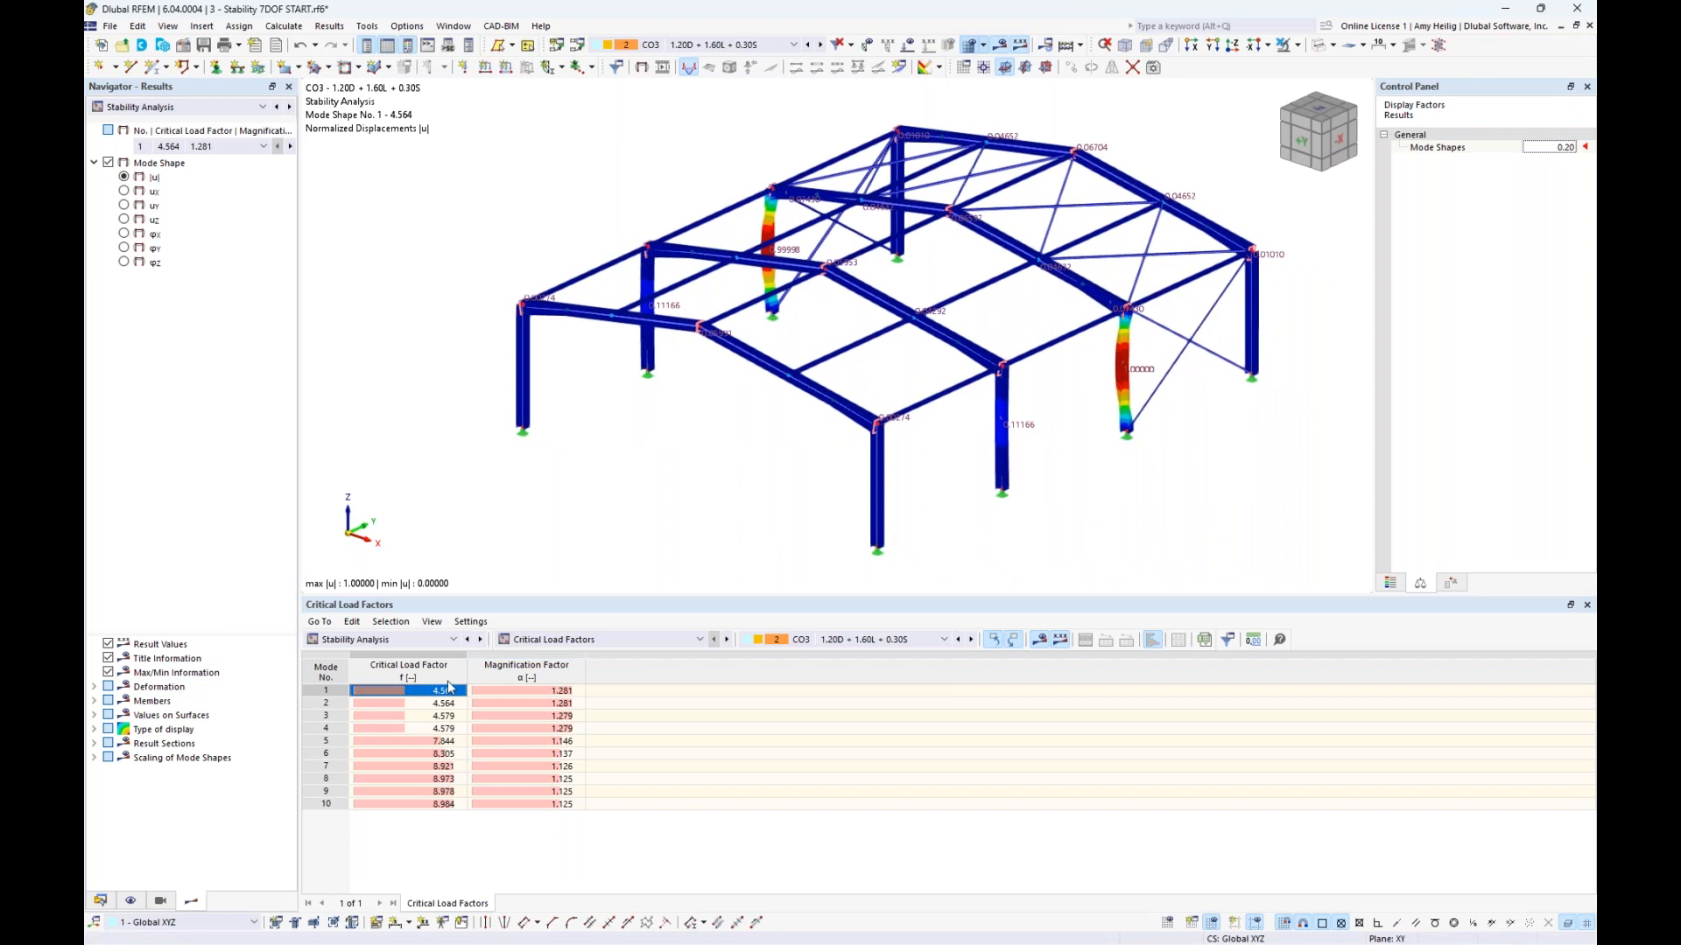
left_click(441, 705)
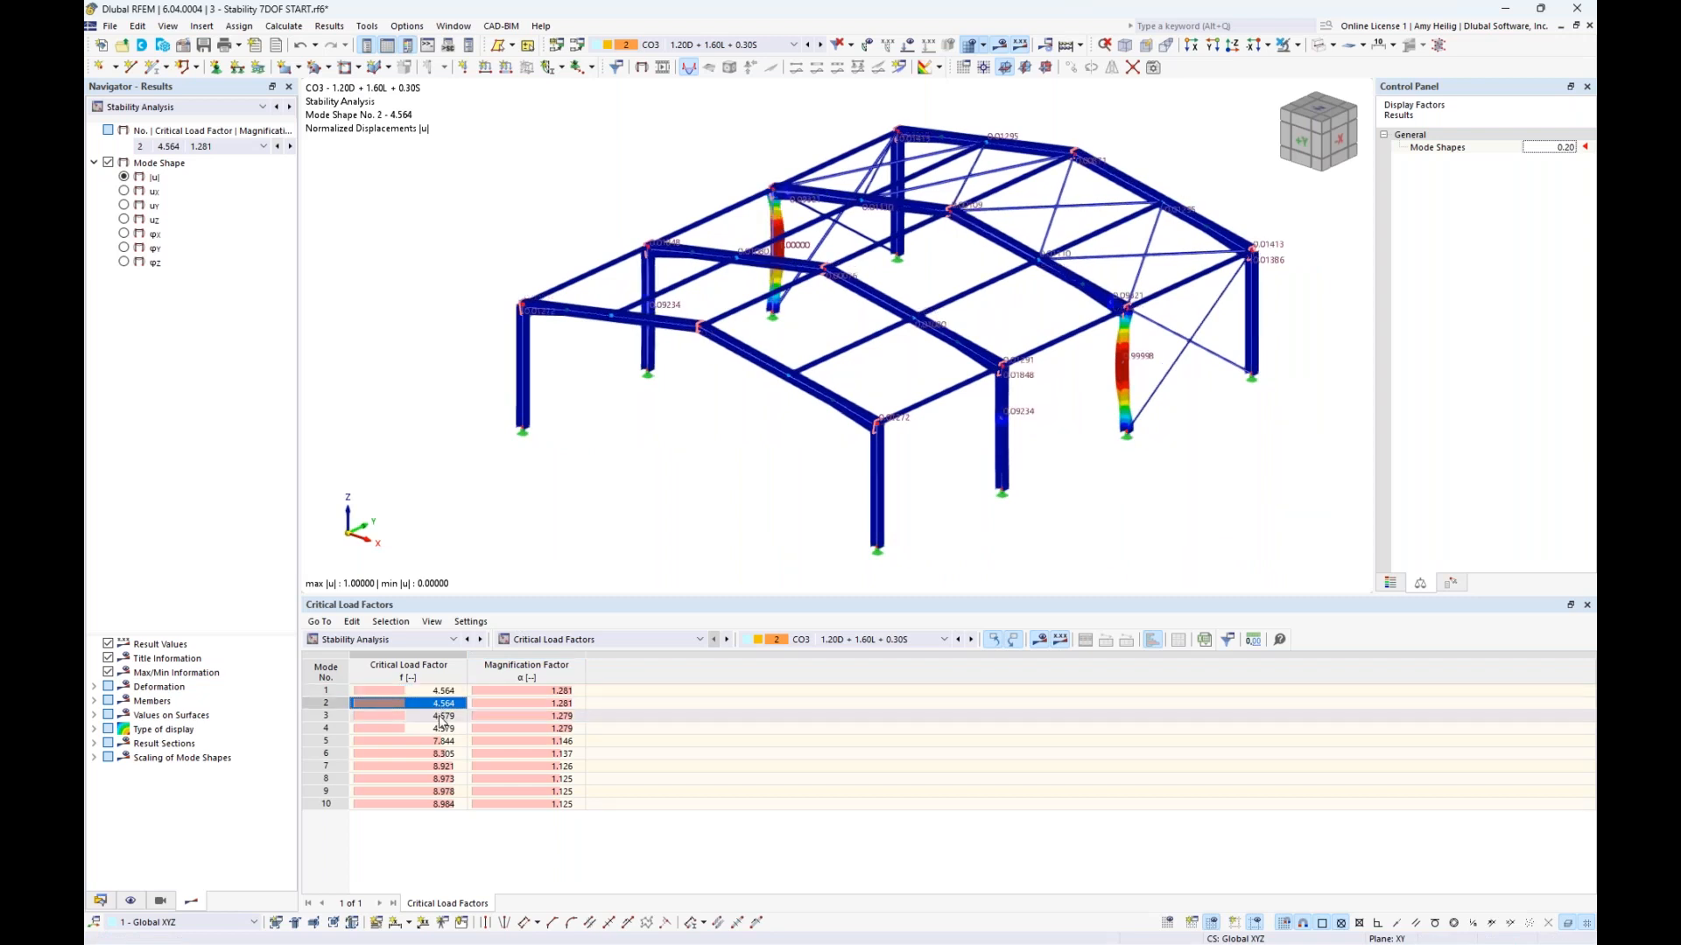
left_click(438, 716)
left_click(433, 729)
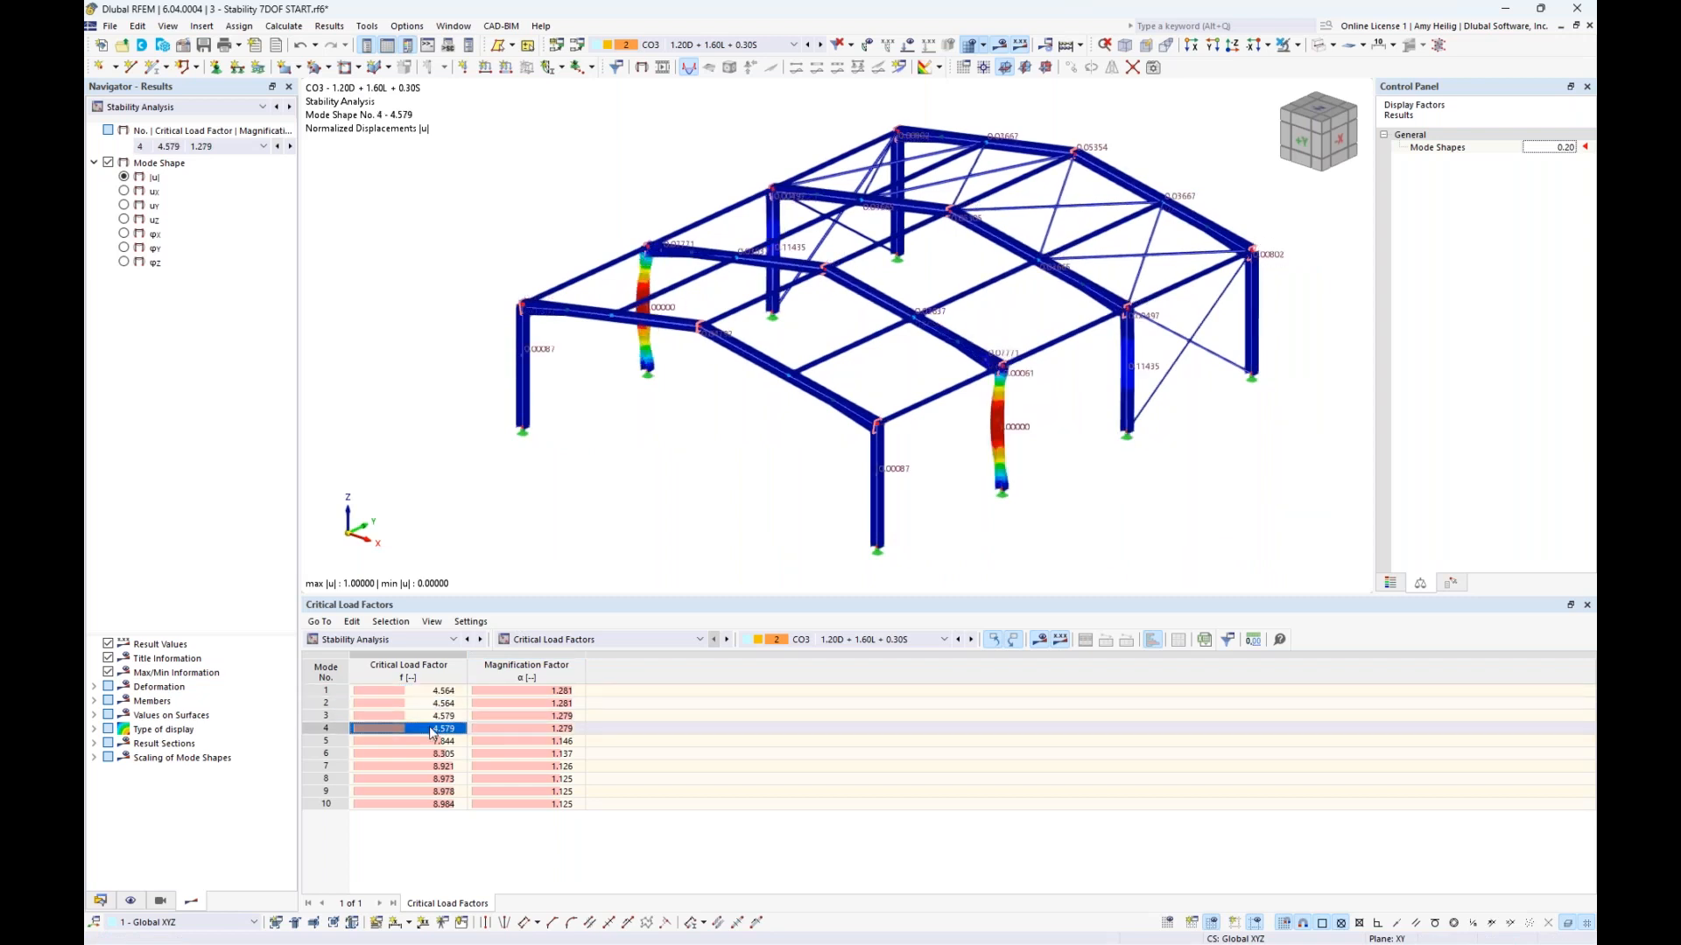
left_click(432, 742)
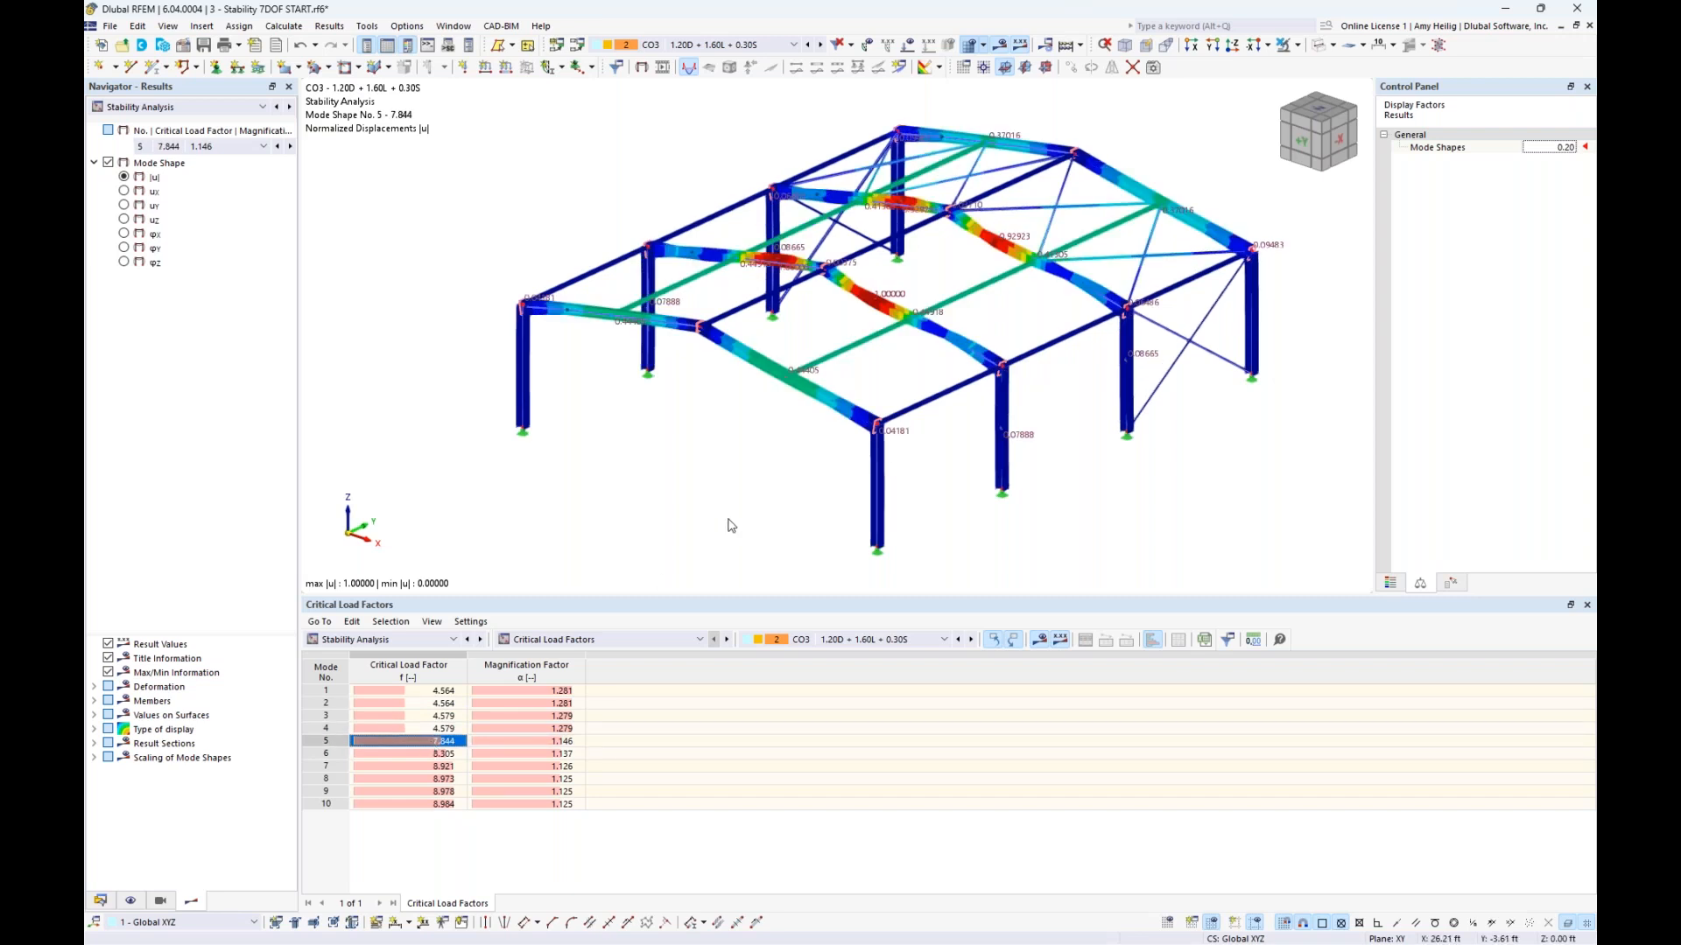
middle_click_drag(919, 376, 863, 387)
scroll(815, 353, "up", 3)
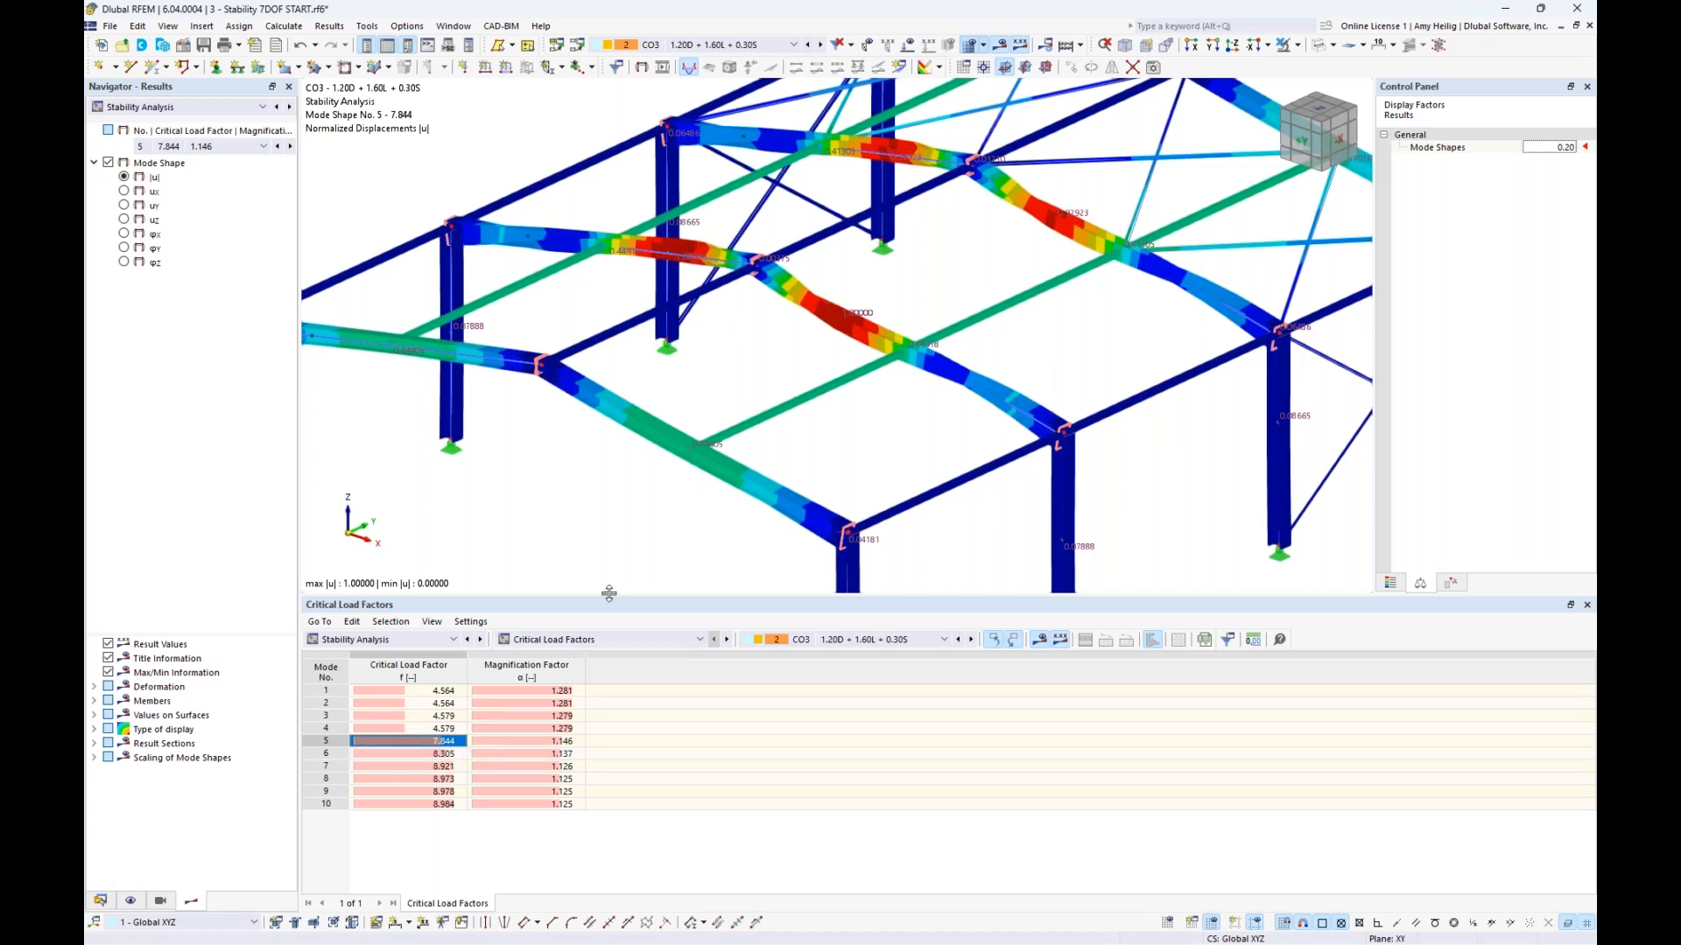
scroll(785, 387, "down", 5)
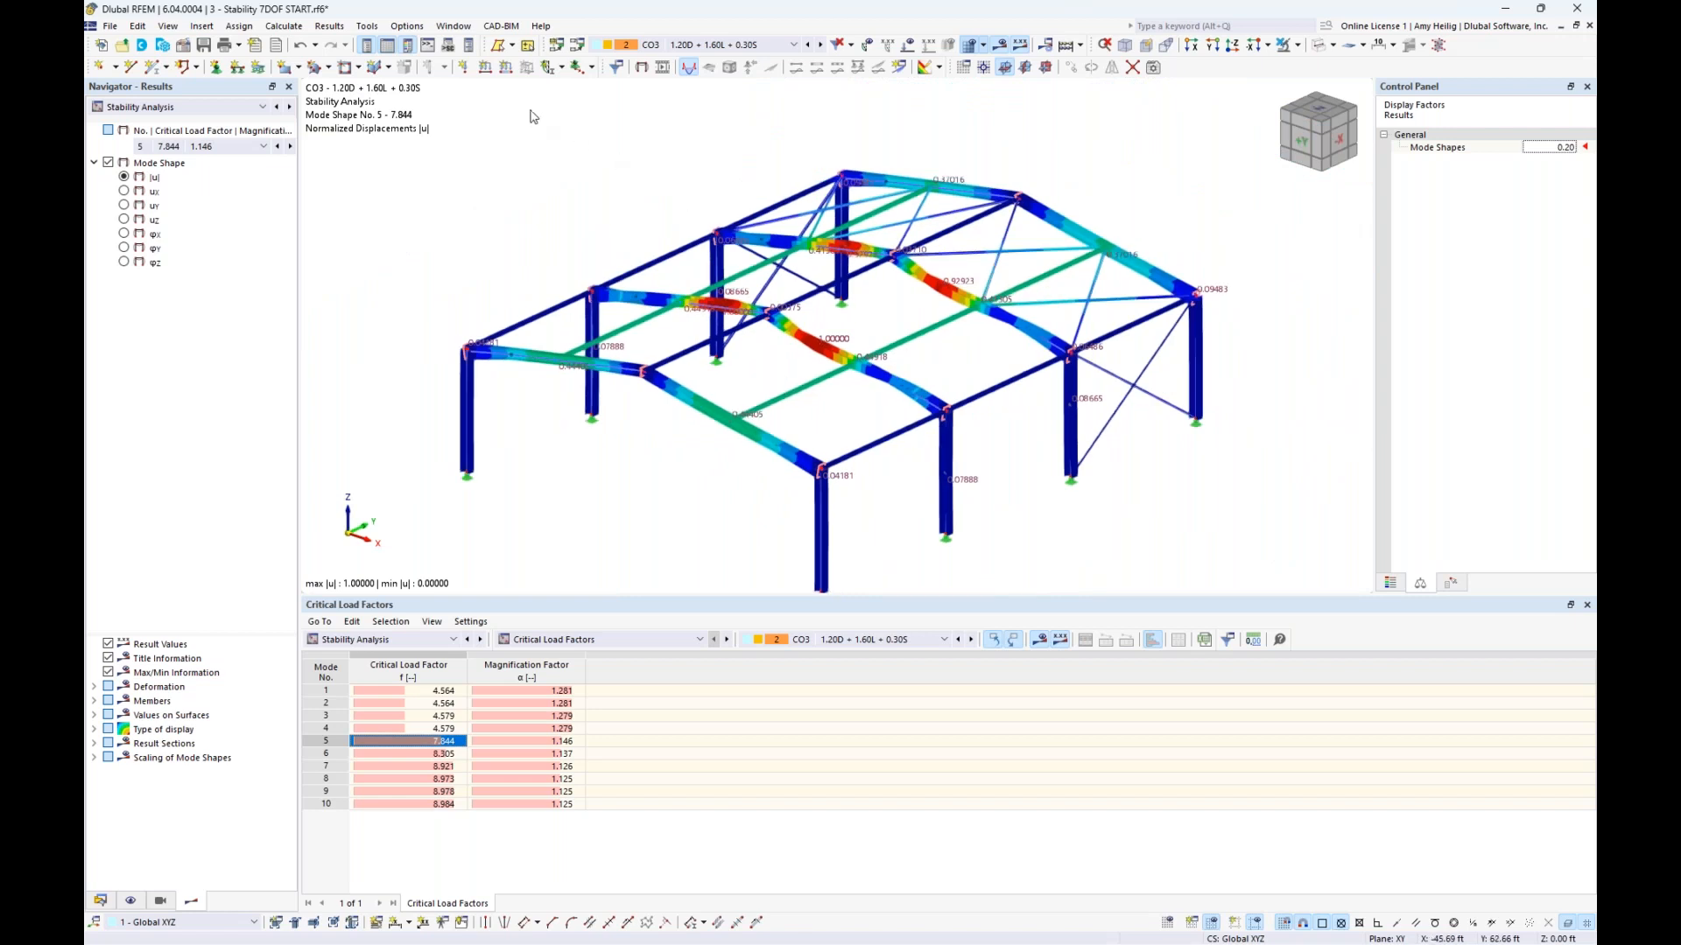
Step: Switch to the 4 - Tank Stability START.rf6 model and centre the tank in the view
left_click(453, 26)
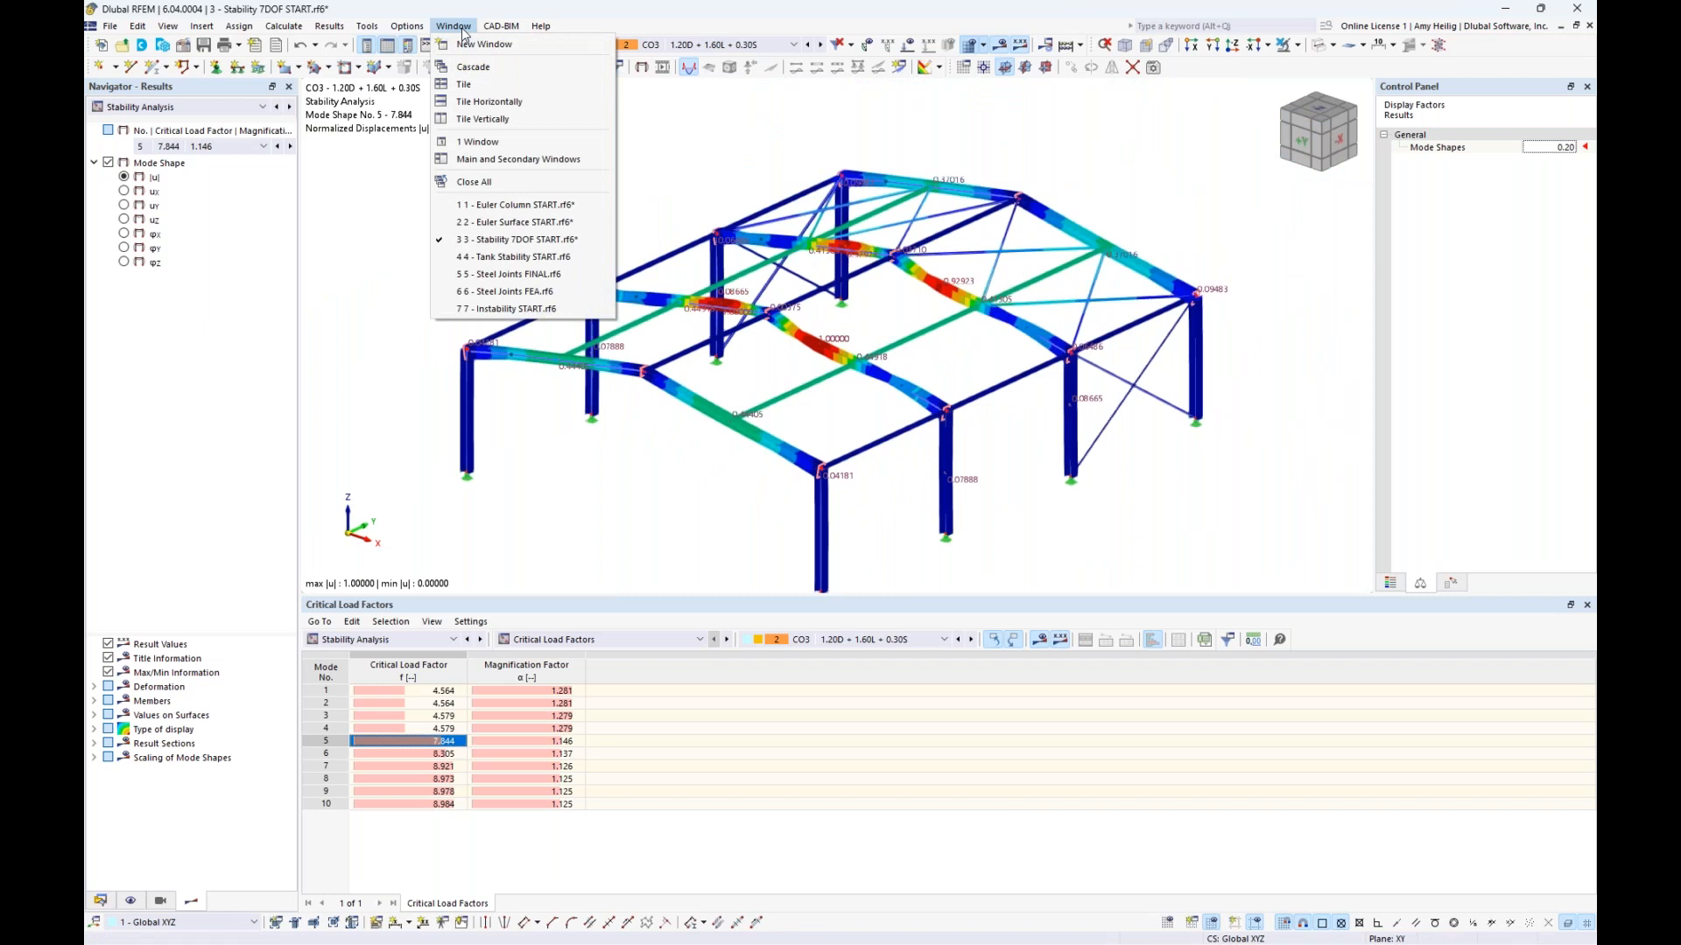
left_click(510, 258)
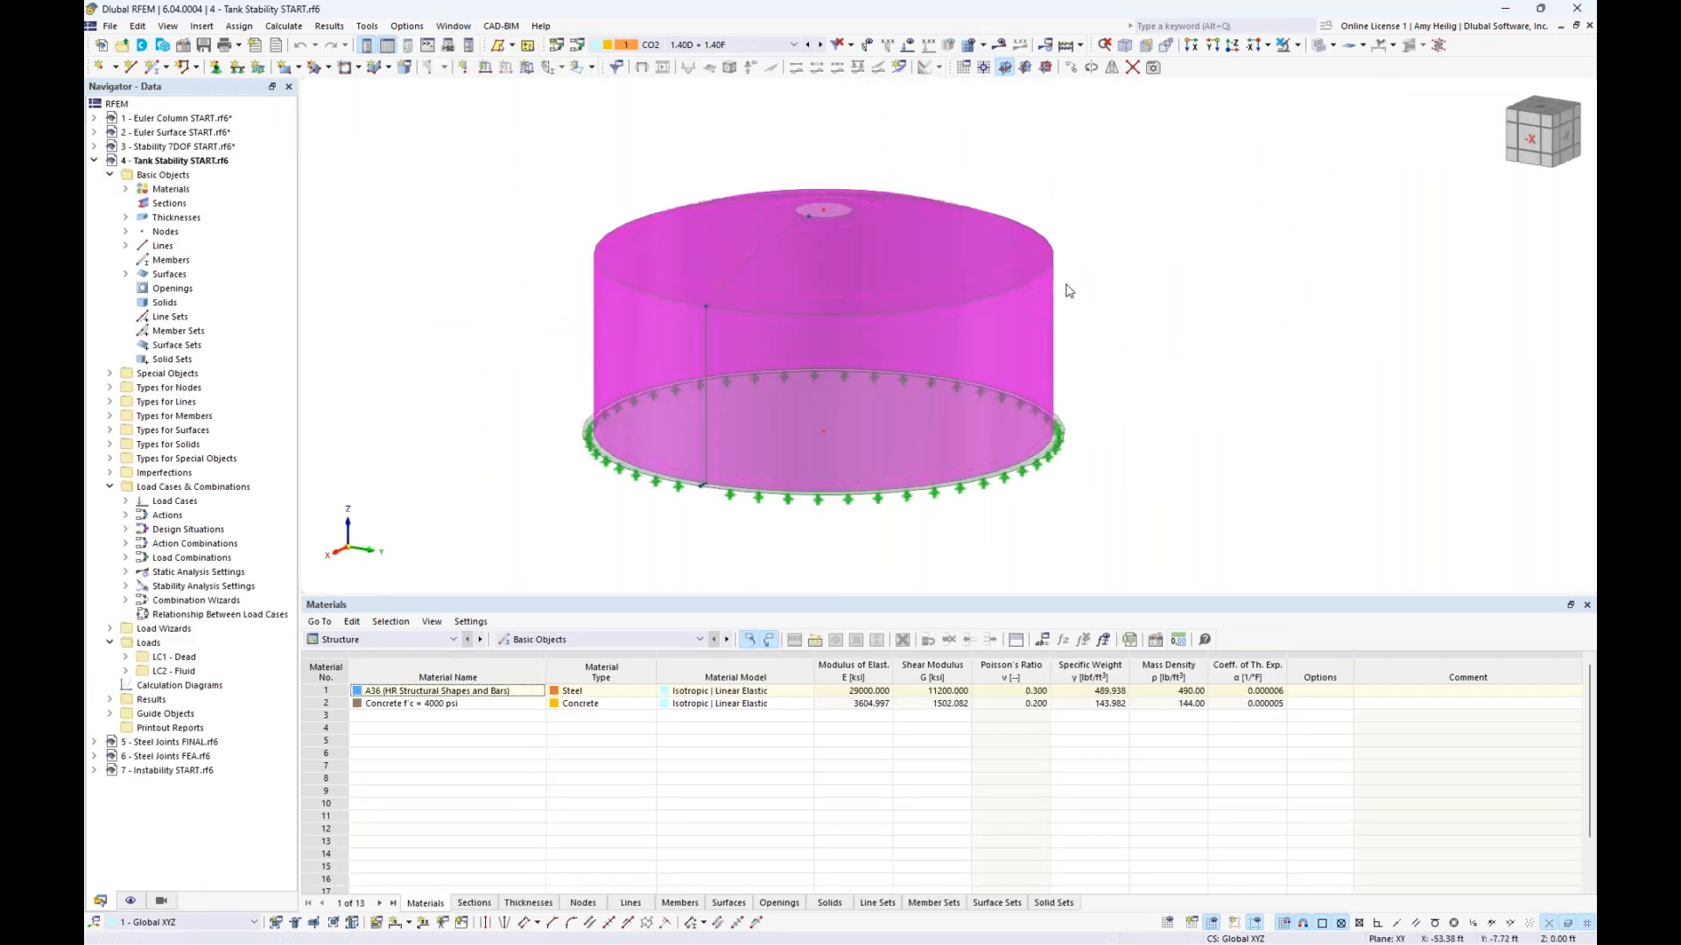
middle_click_drag(1120, 368, 1152, 386)
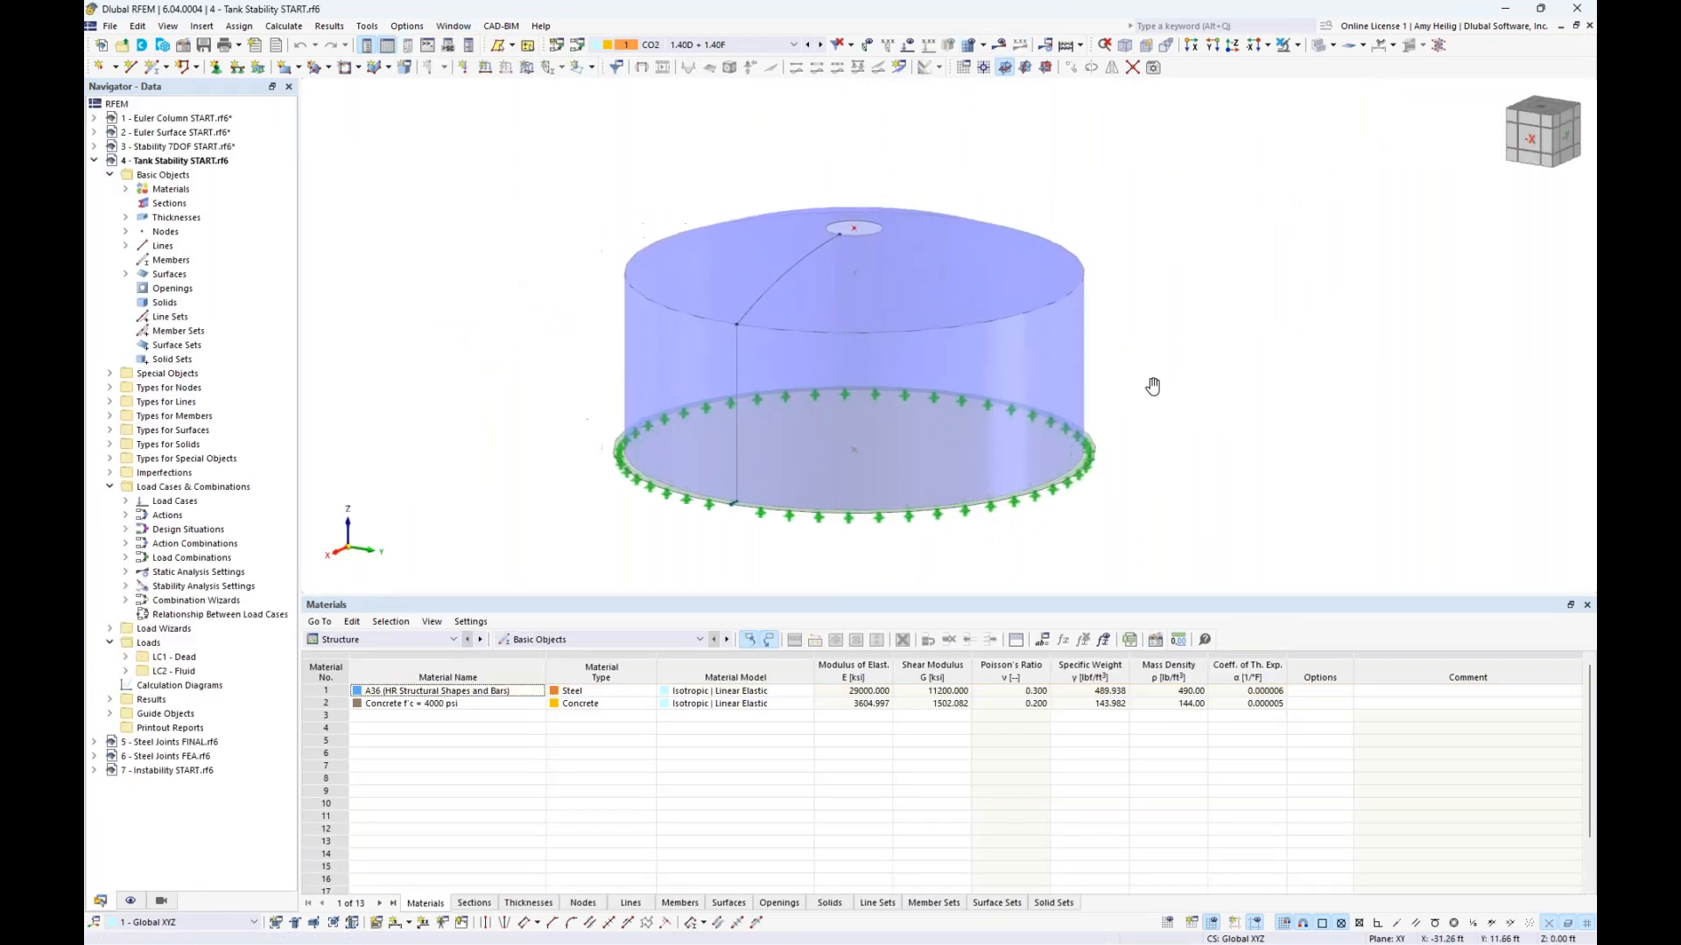
scroll(1152, 386, "up", 3)
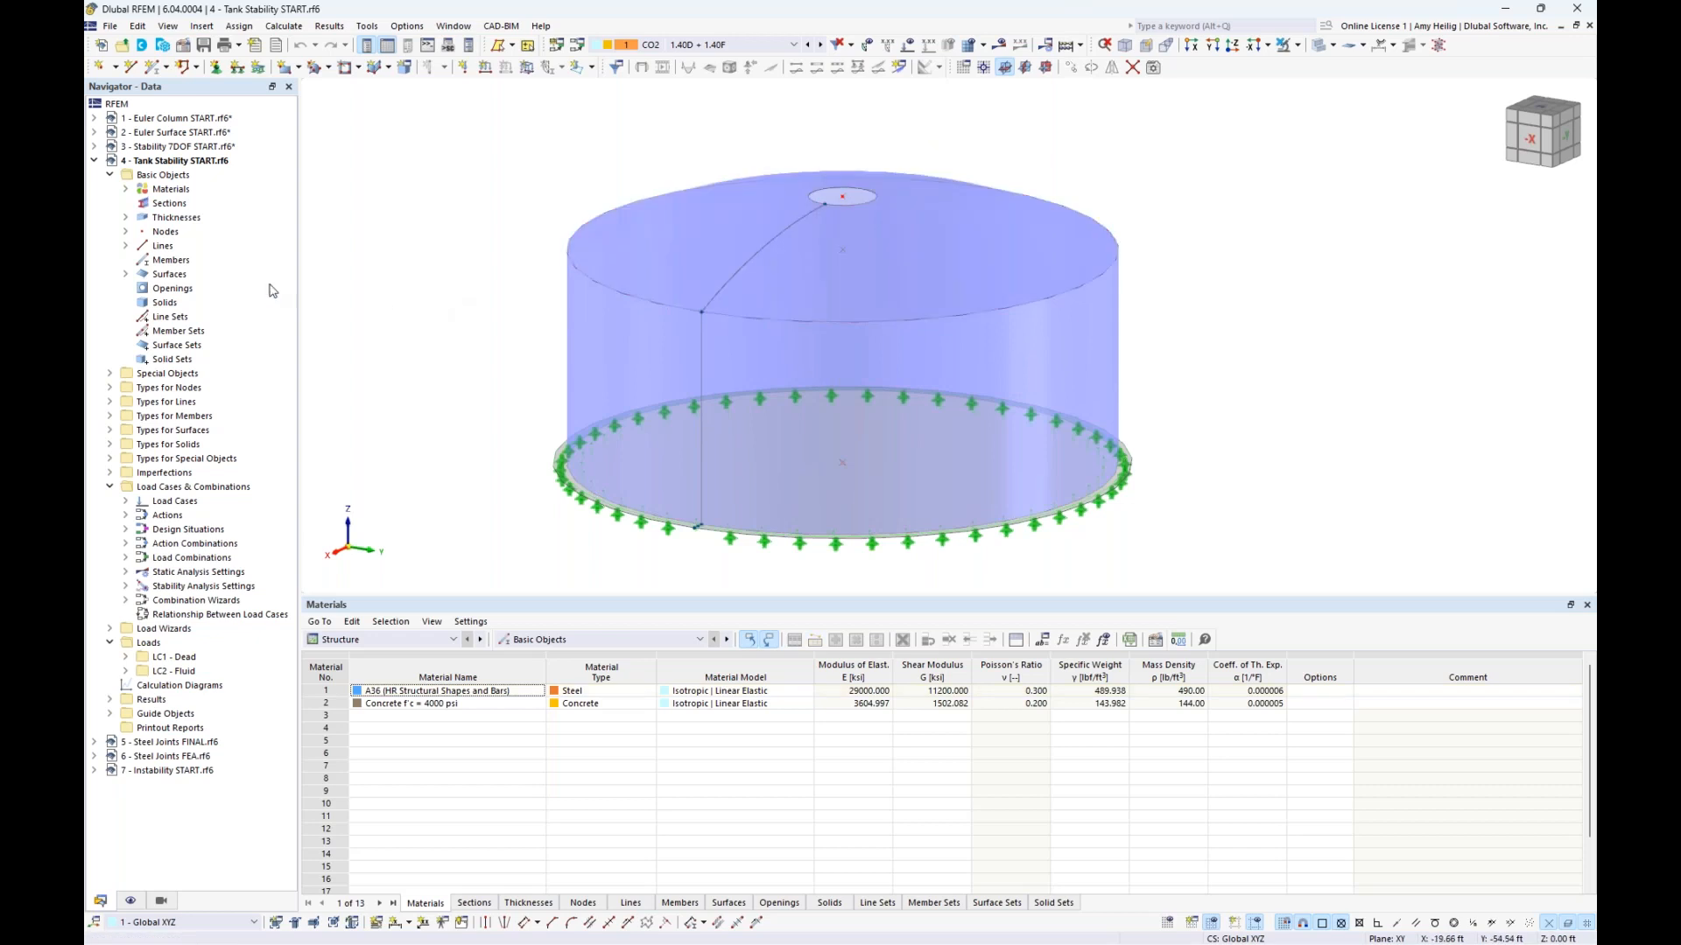
Step: Highlight the tank surfaces that use the 0.500 in A36 thickness and the base that uses the 8.000 in concrete thickness
left_click(124, 219)
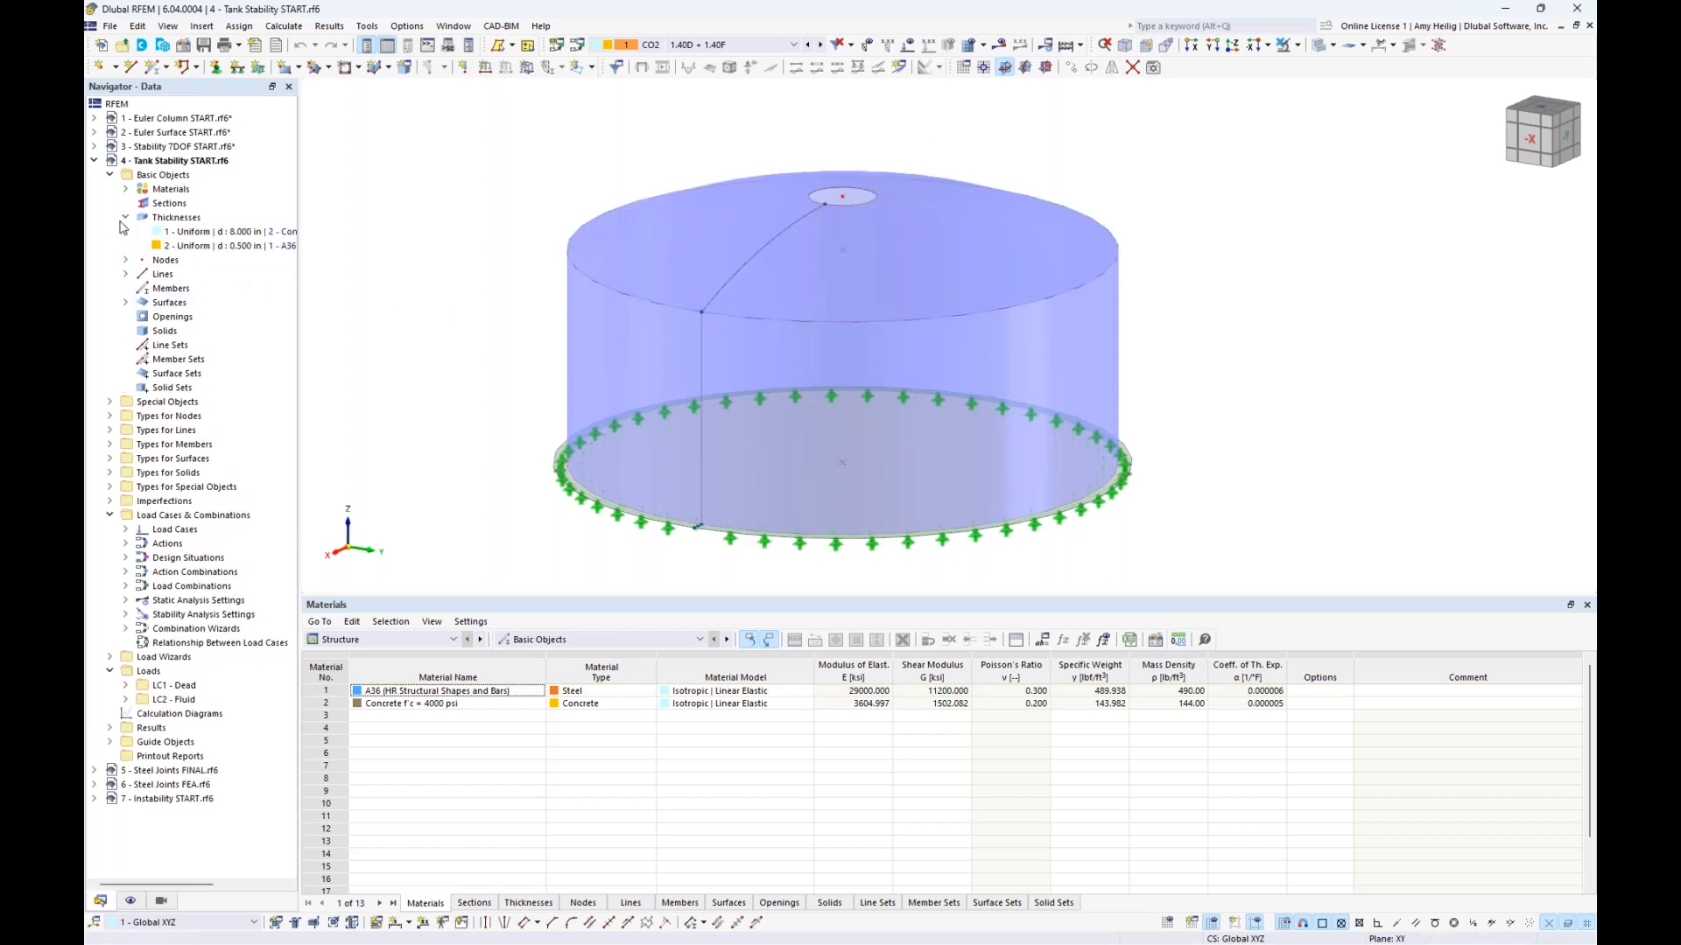
left_click(169, 248)
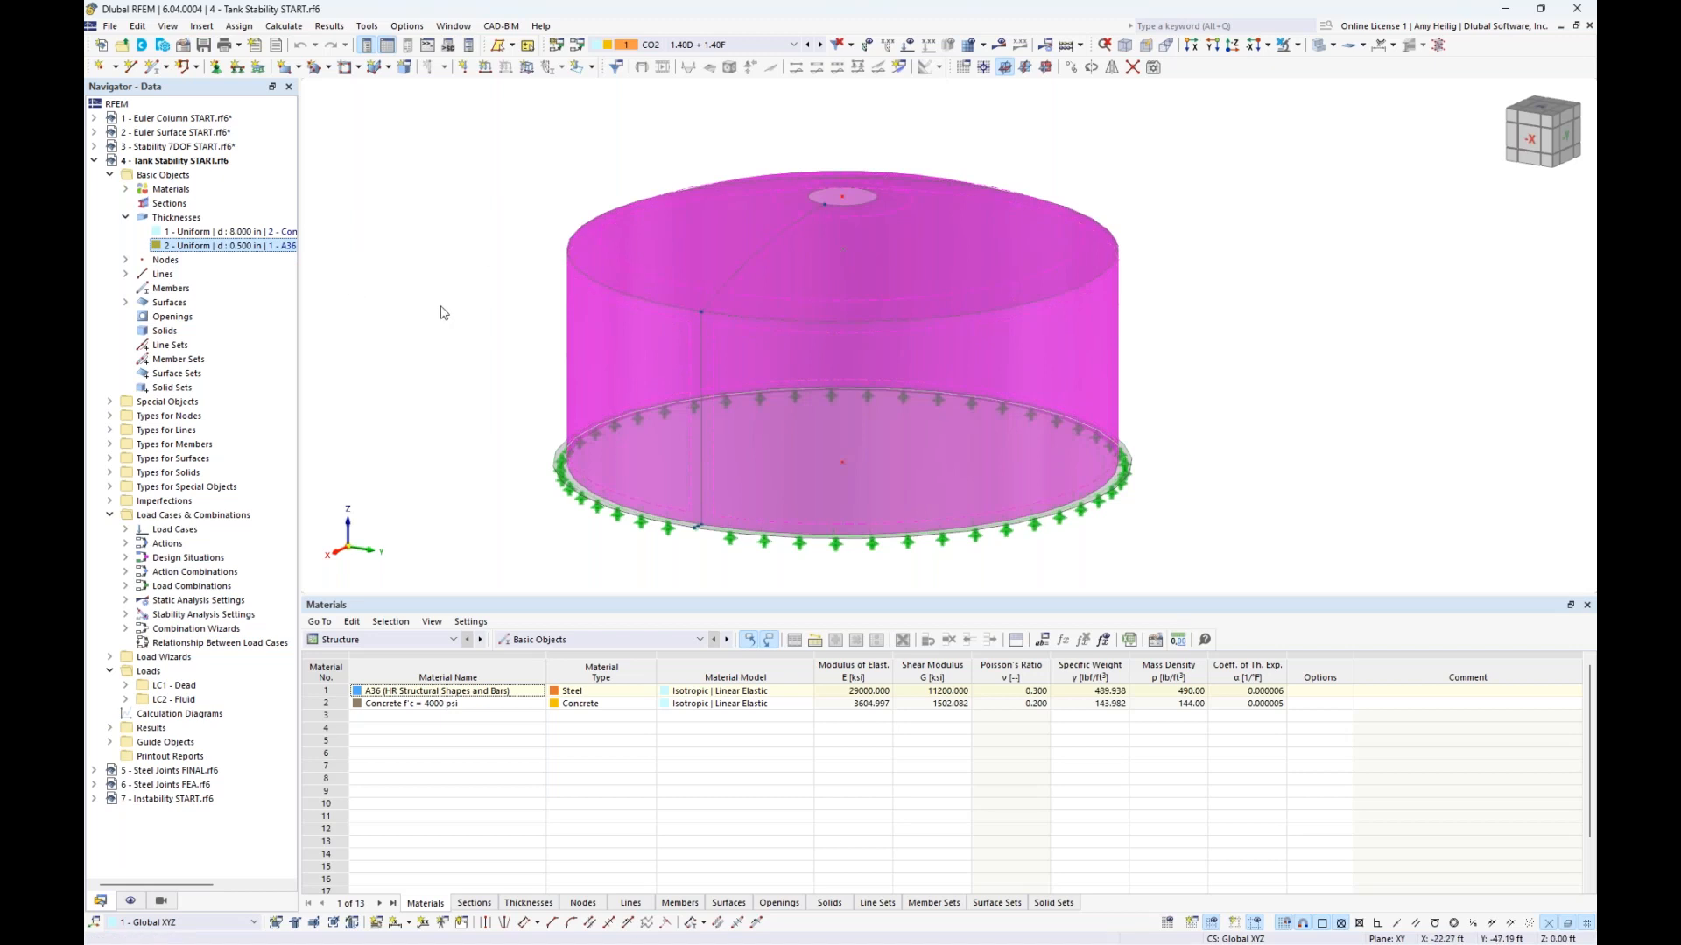
left_click(259, 234)
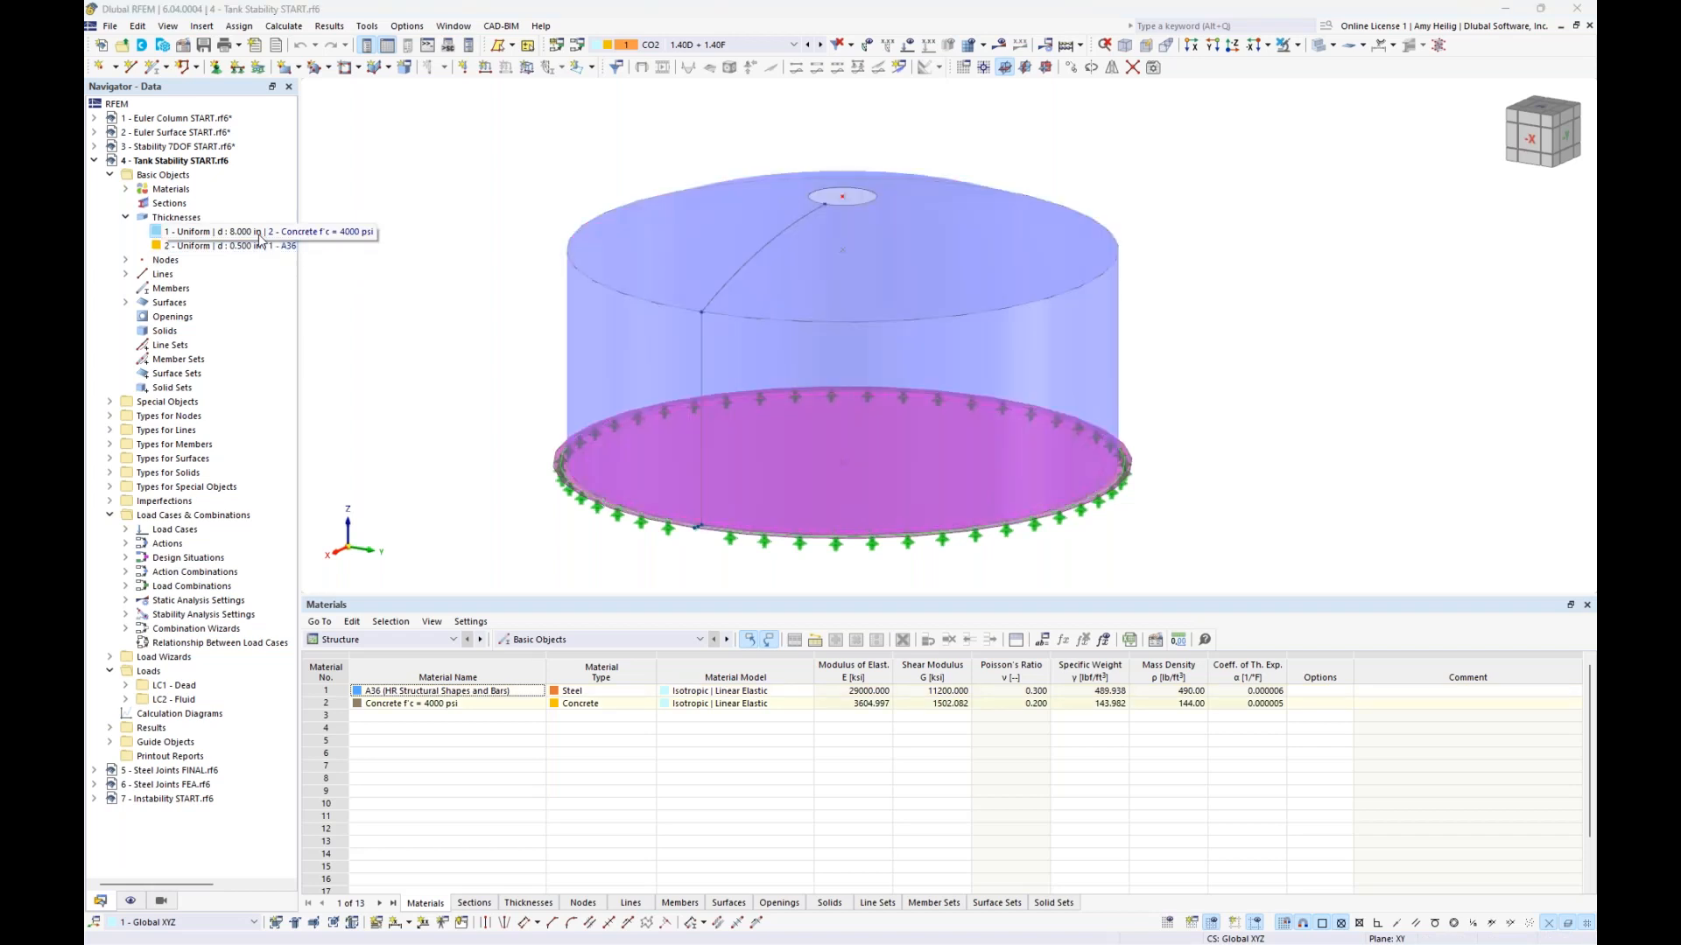
left_click(454, 354)
left_click(126, 217)
middle_click_drag(406, 356, 450, 344)
left_click(579, 364)
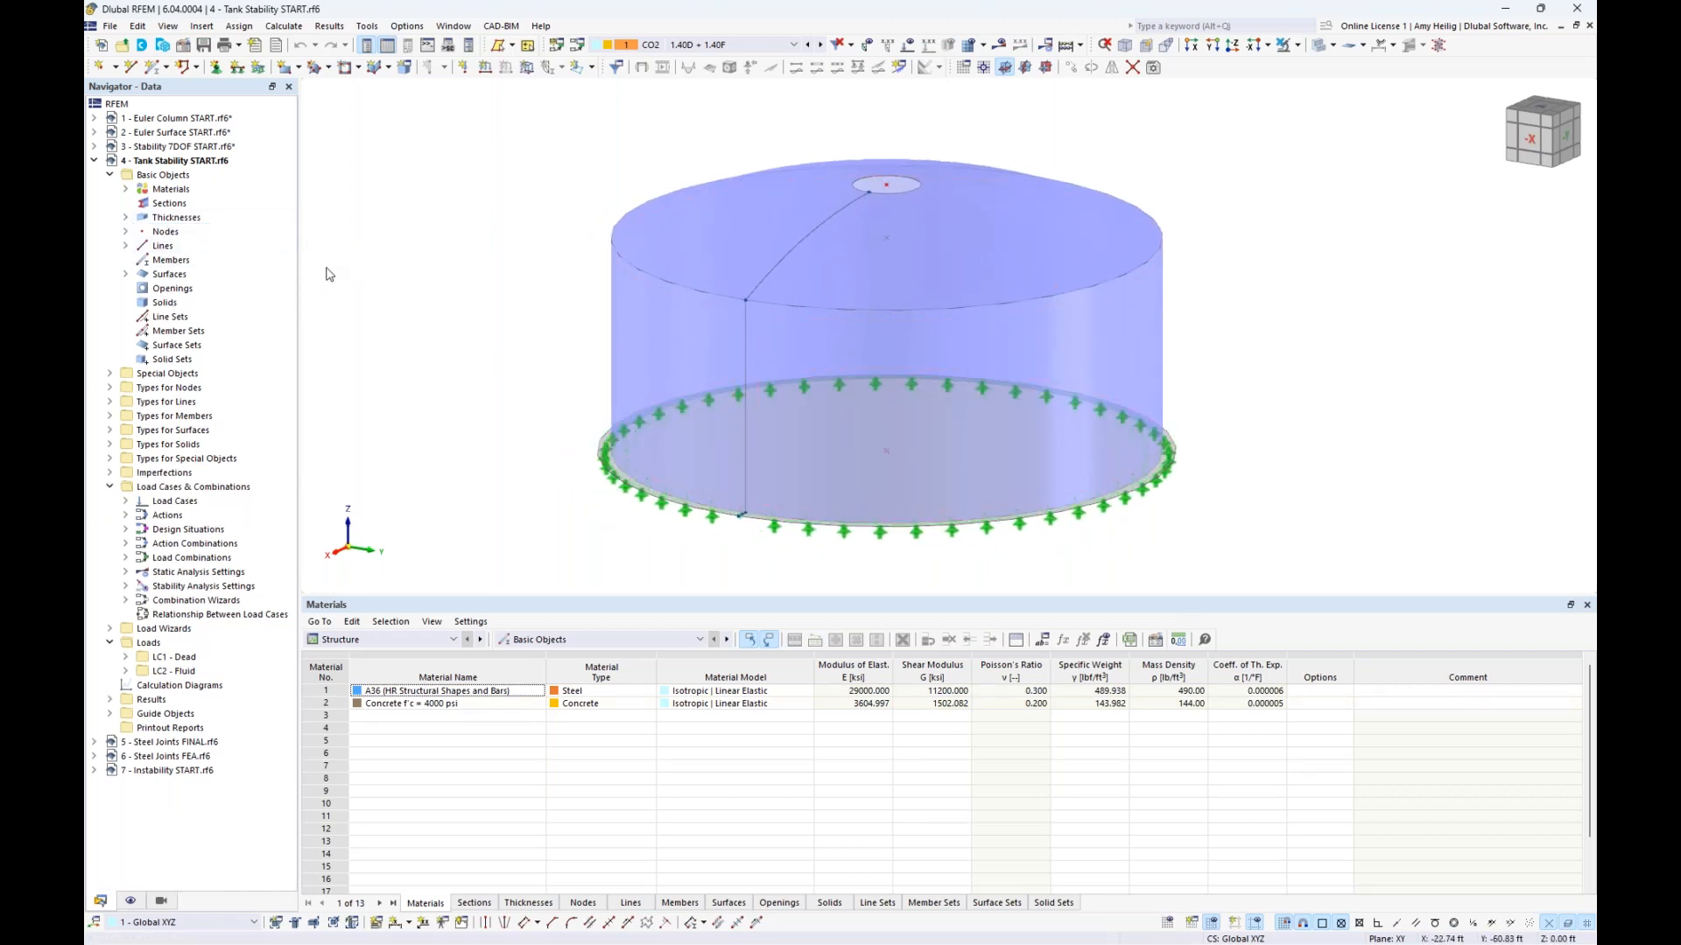
Step: Open the Block Manager and browse the circular blocks under Silos and Storage Tanks
left_click(161, 51)
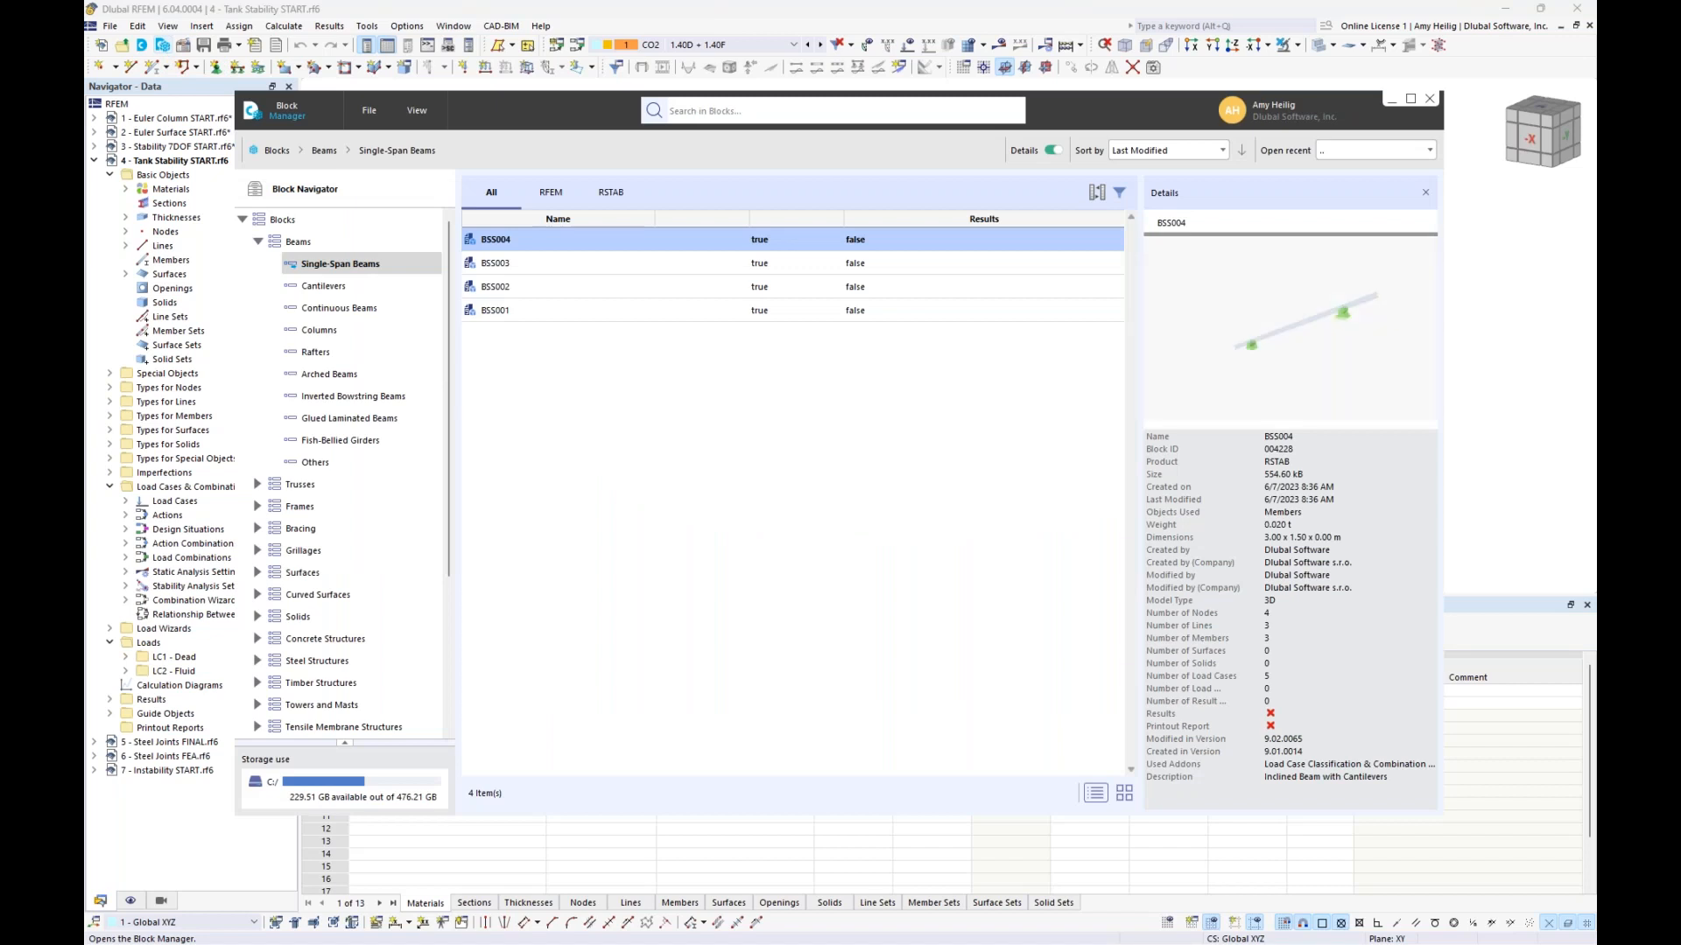
left_click(258, 242)
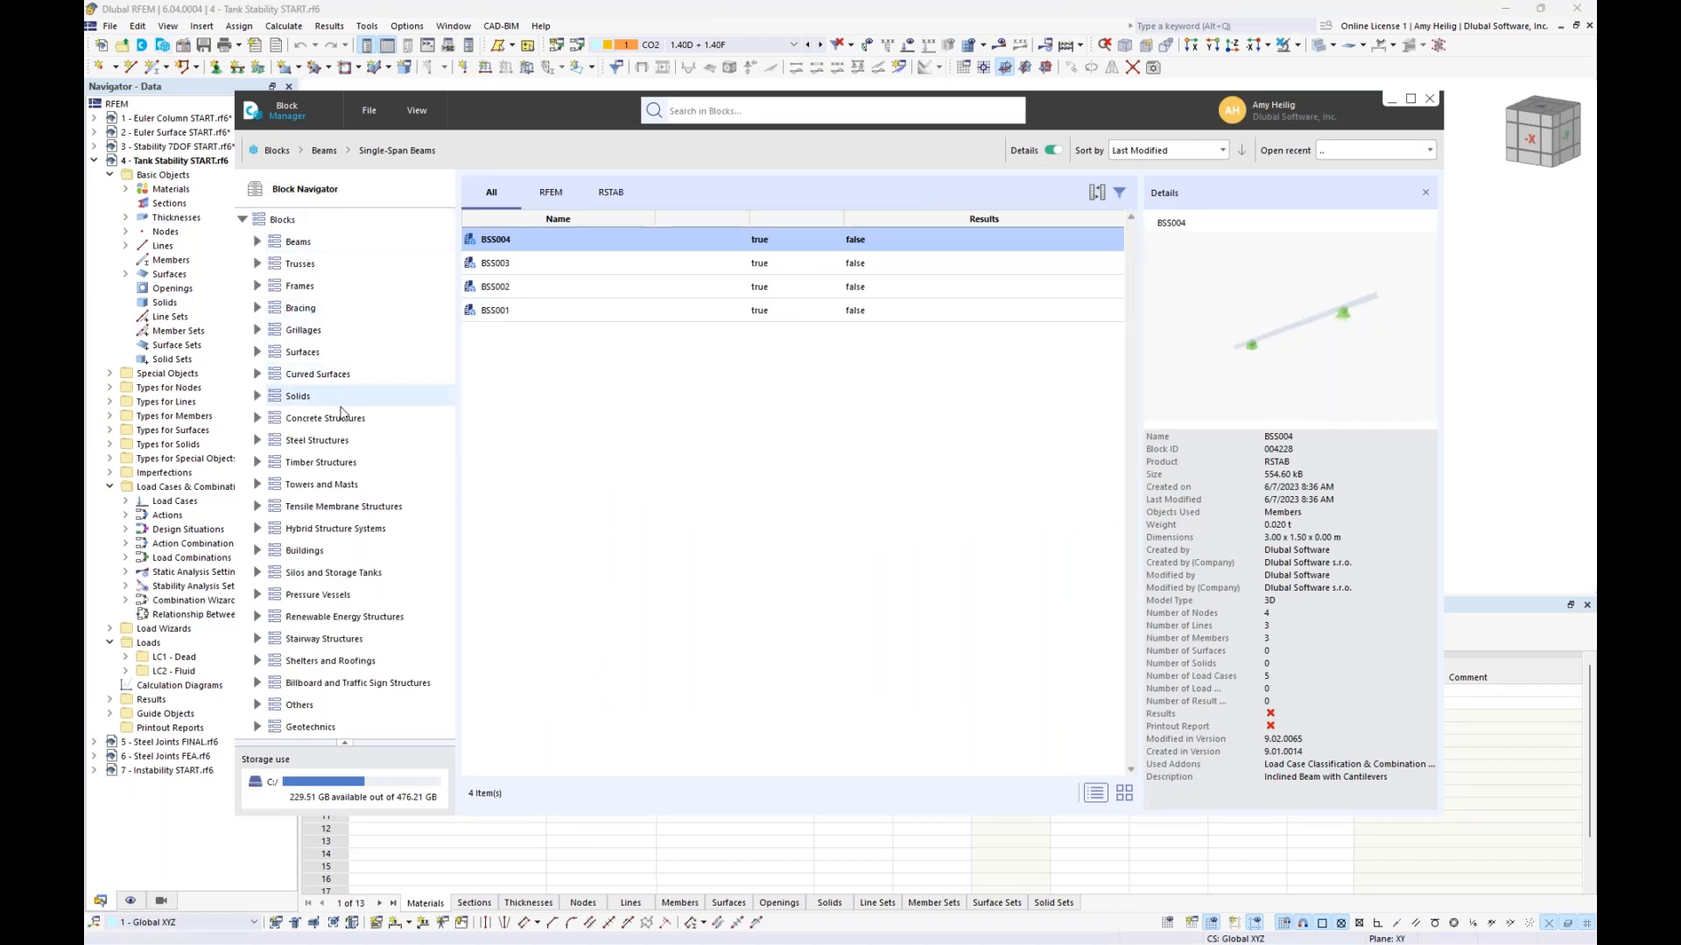
left_click(258, 574)
left_click(317, 594)
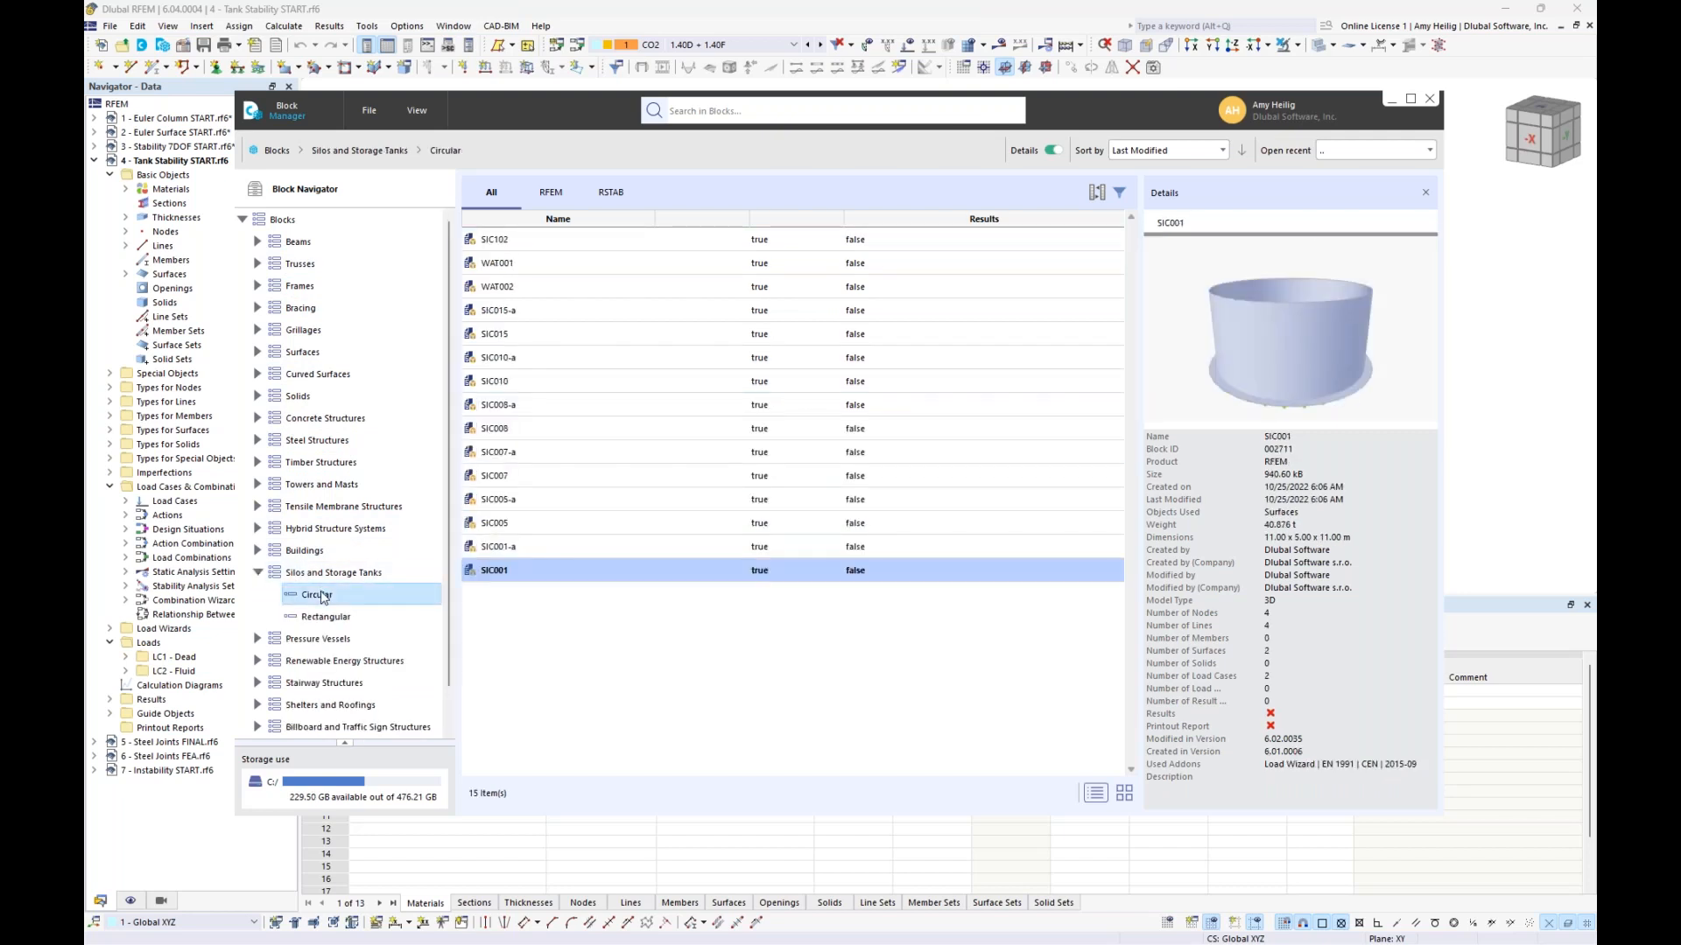
Step: Preview the circular tank blocks SIC102, WAT001, WAT002, SIC015-a and SIC015, and close the Block Manager
left_click(626, 243)
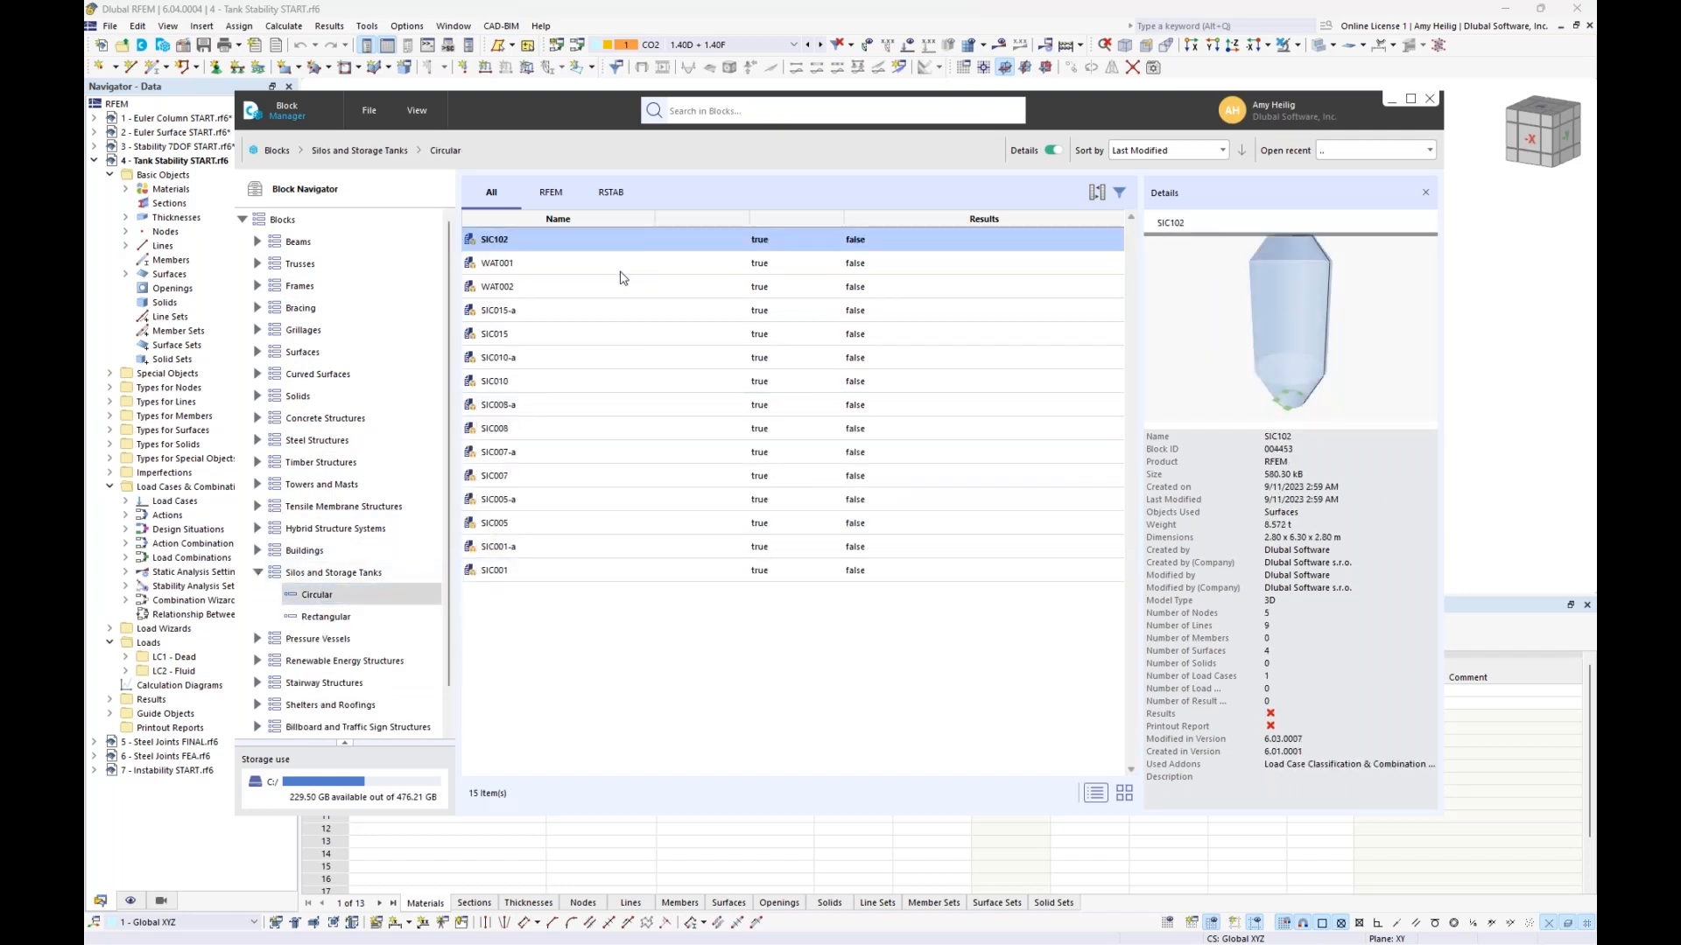
left_click(624, 267)
left_click(623, 289)
left_click(616, 324)
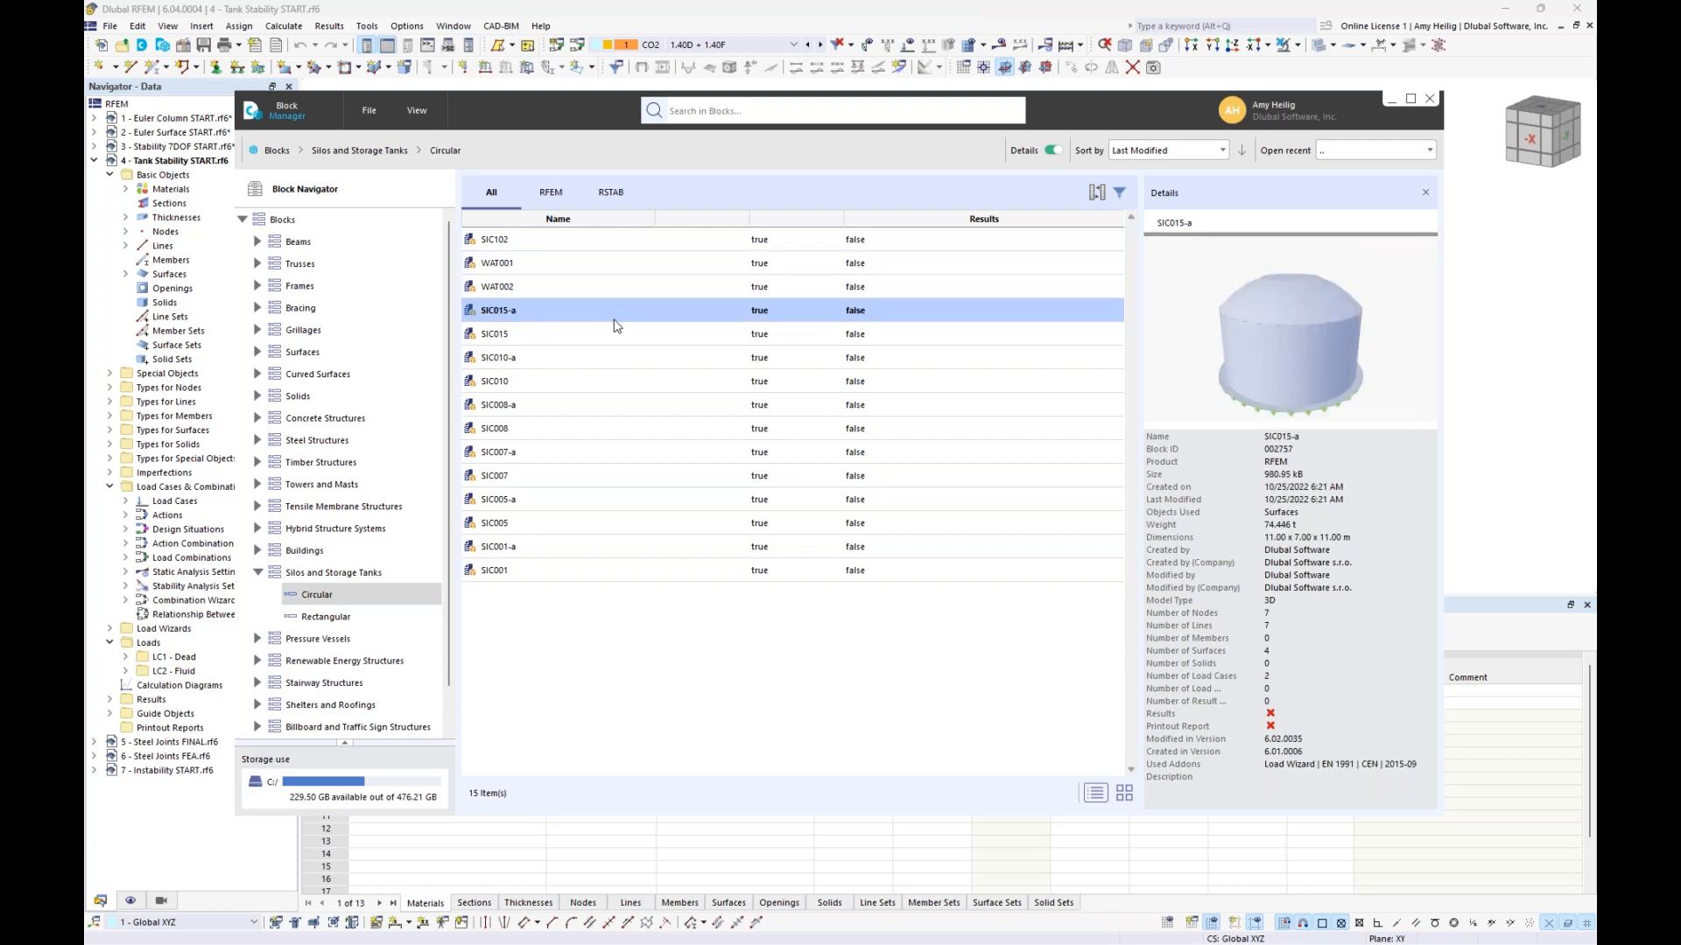
left_click(610, 335)
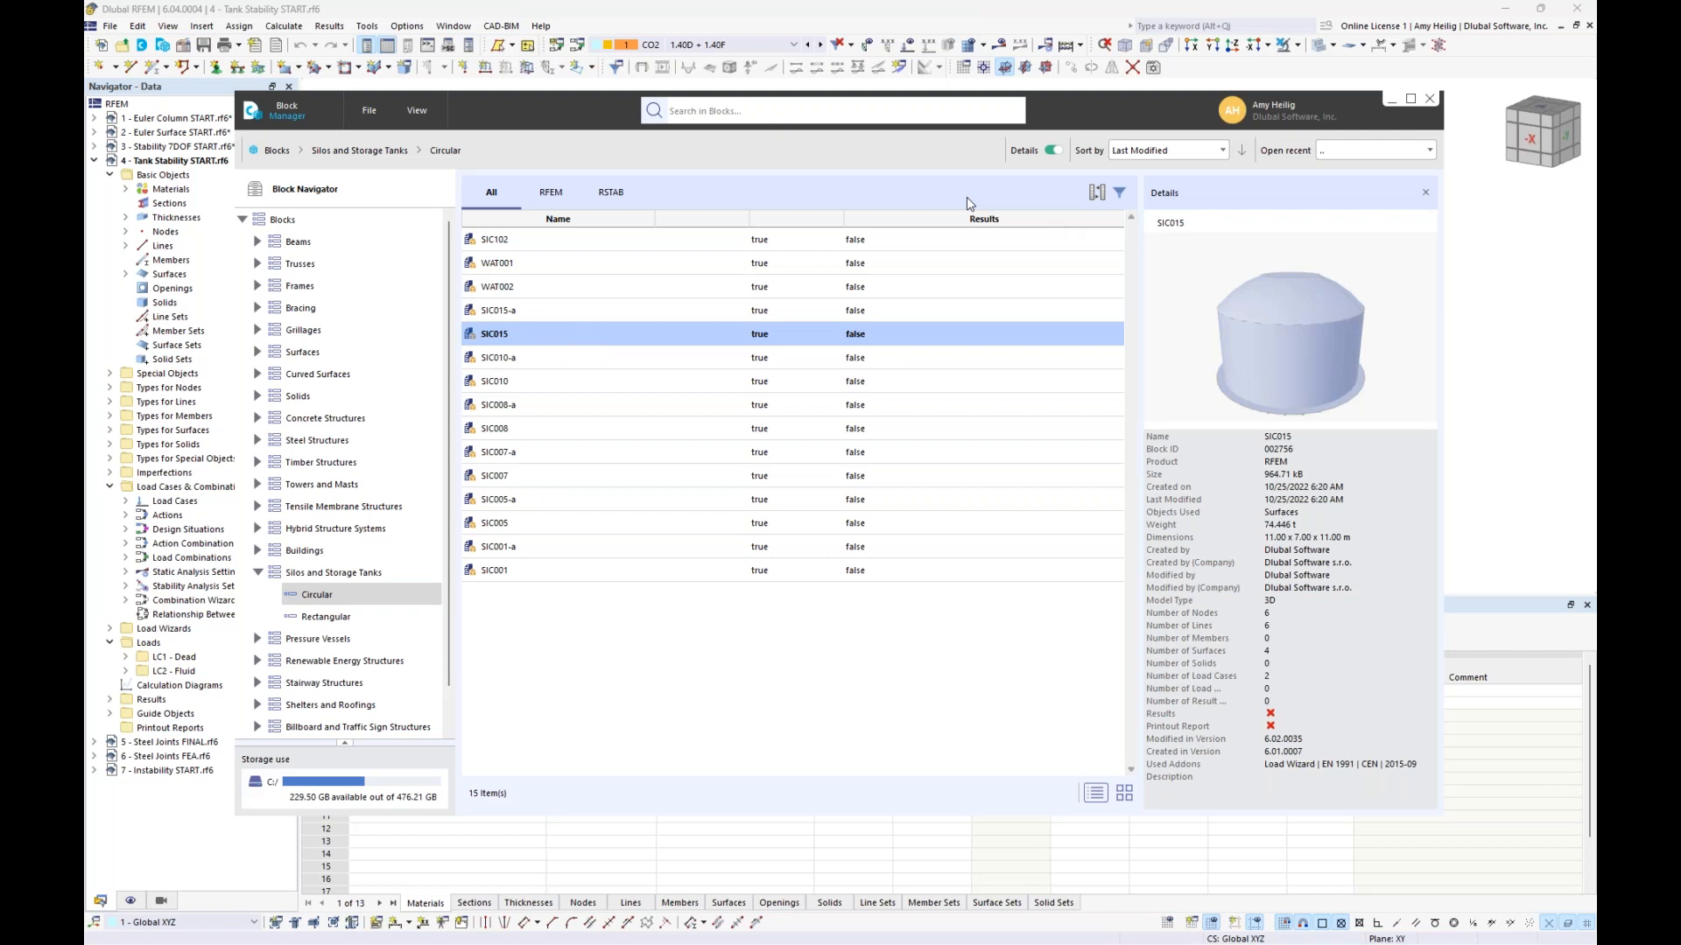
left_click(1430, 98)
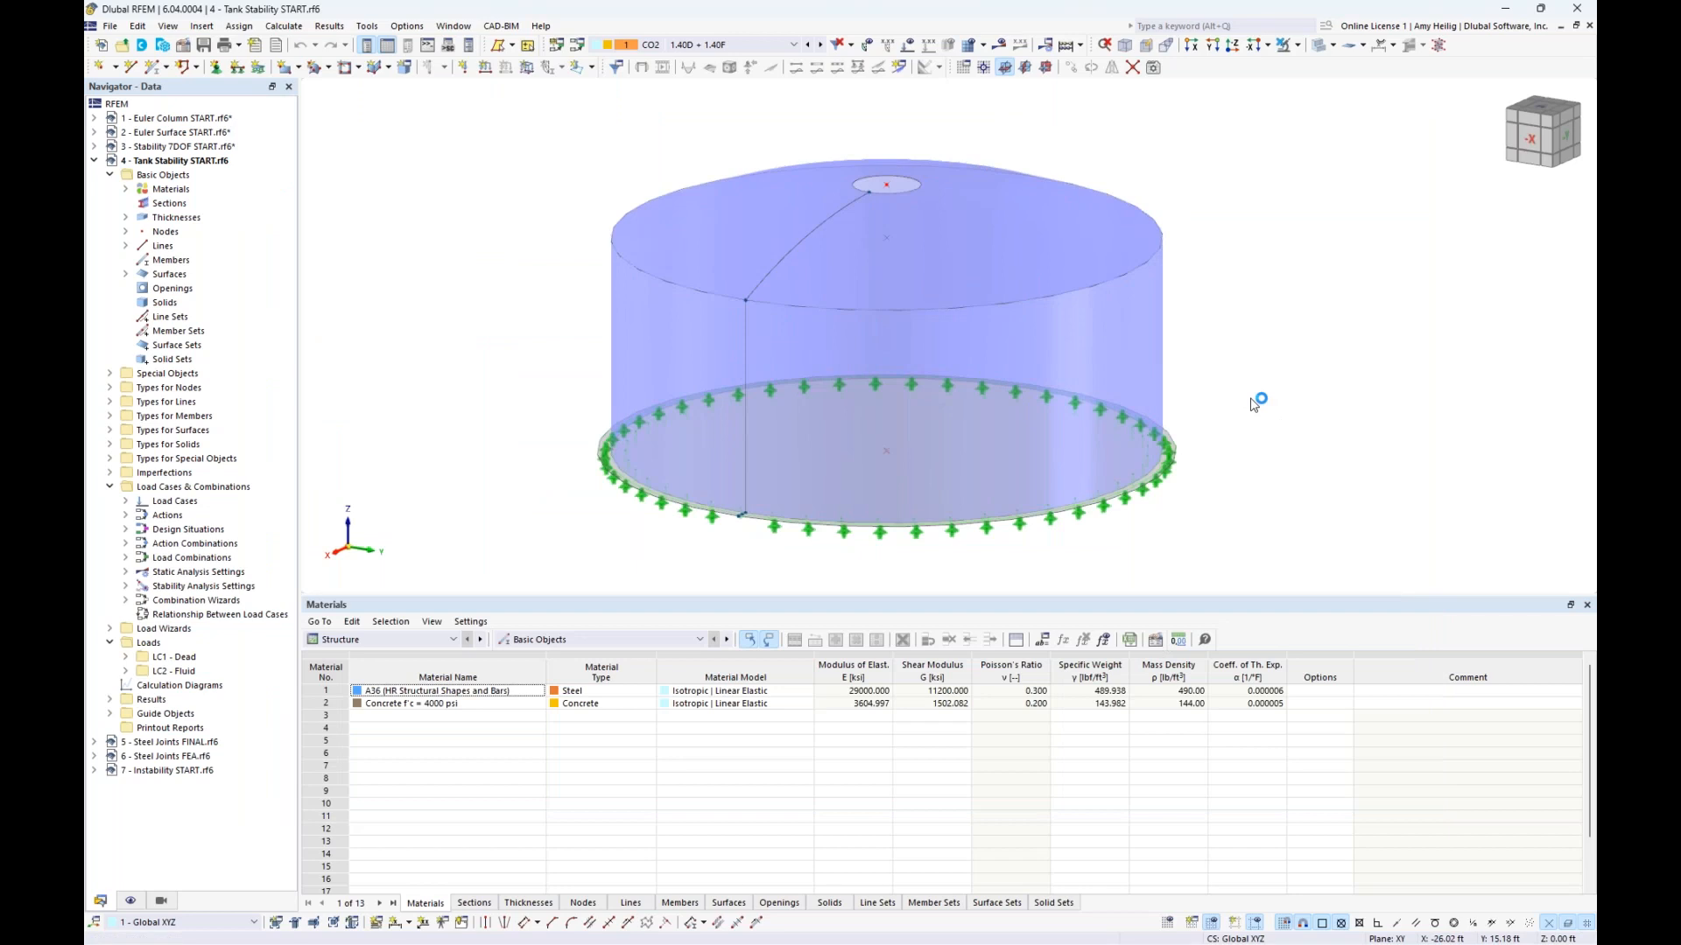
Step: Activate load case LC2 - Fluid with its loads shown, and display the tank model as wireframe
left_click(706, 46)
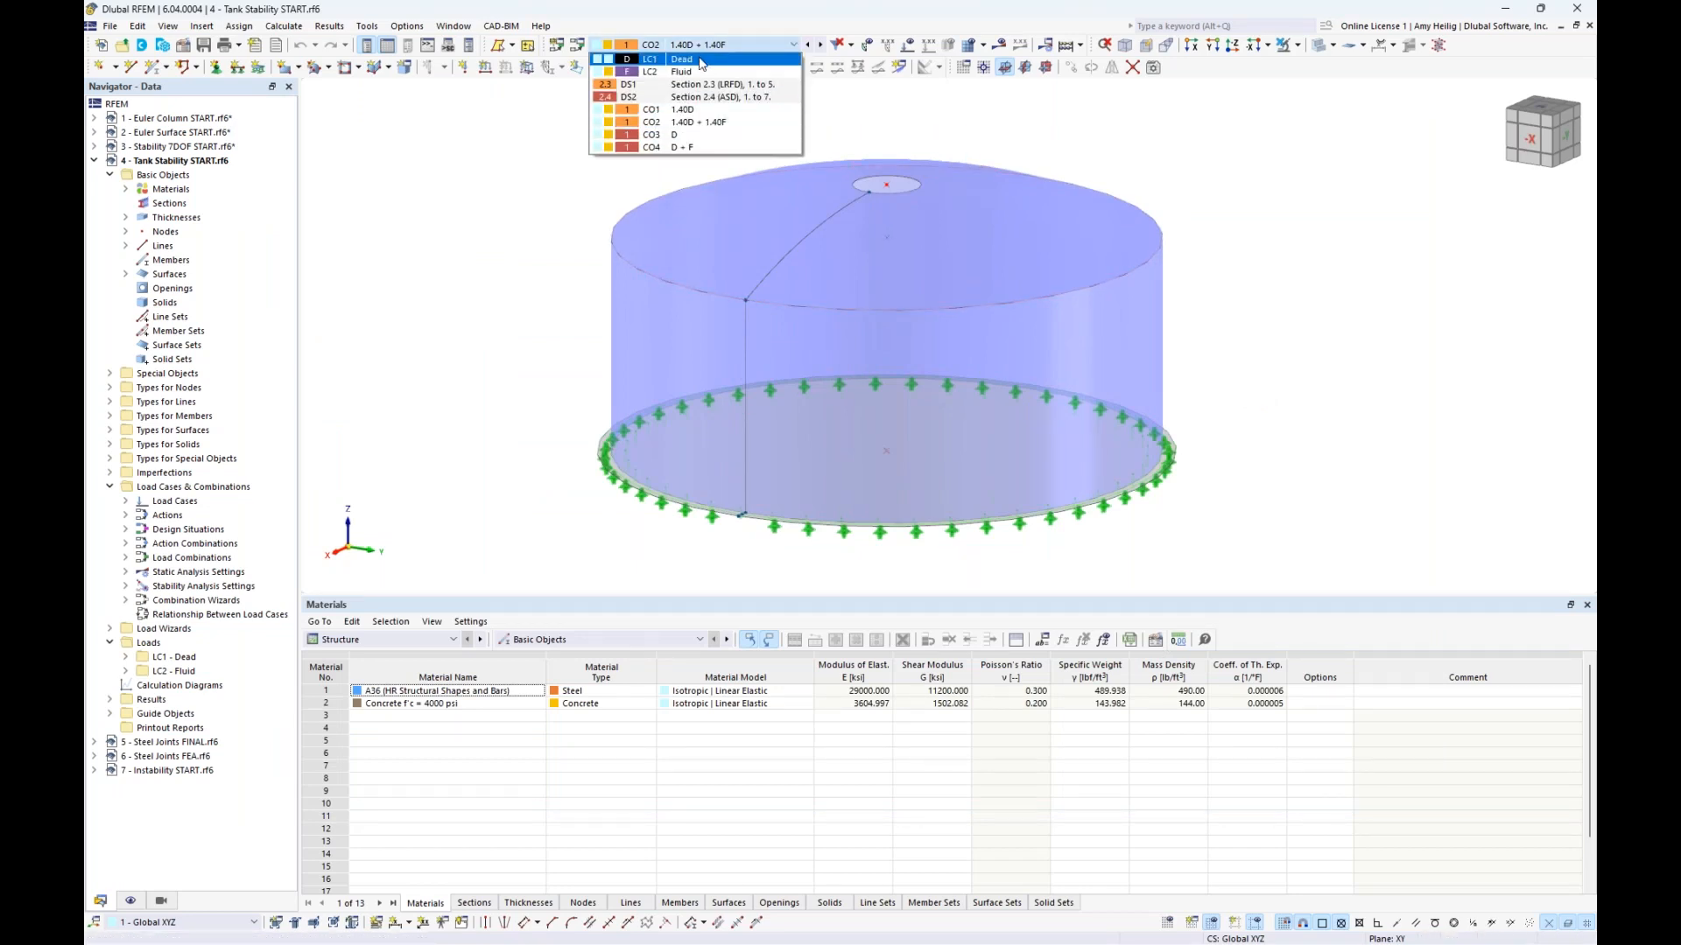
left_click(700, 60)
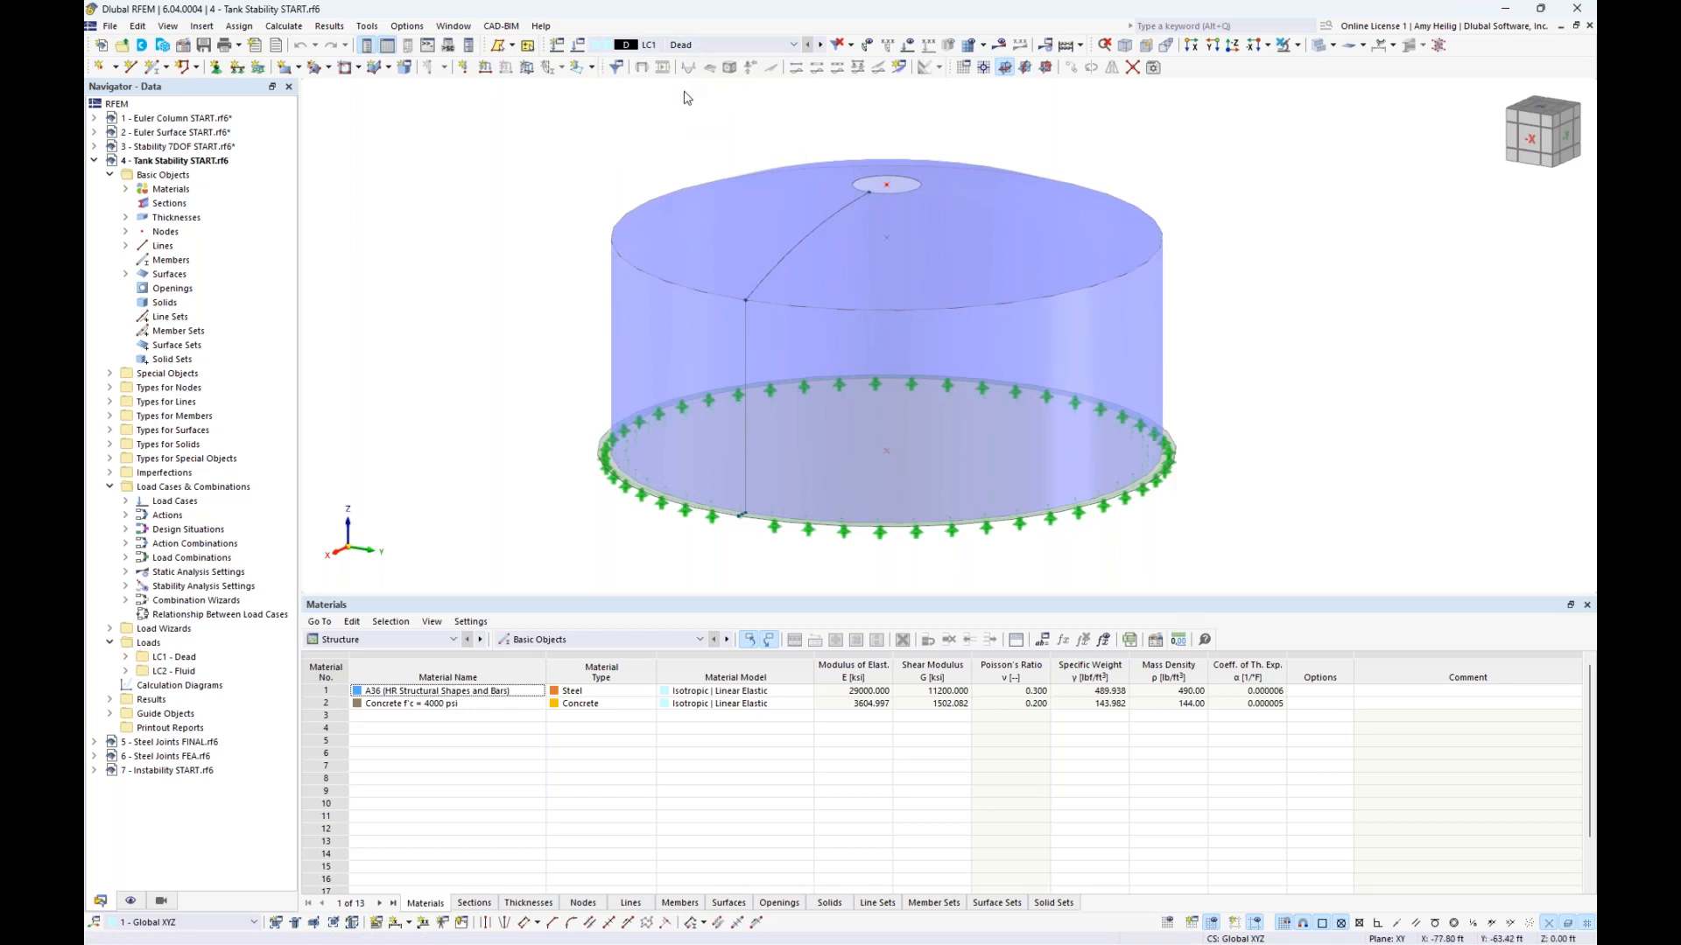
left_click(908, 47)
left_click(820, 46)
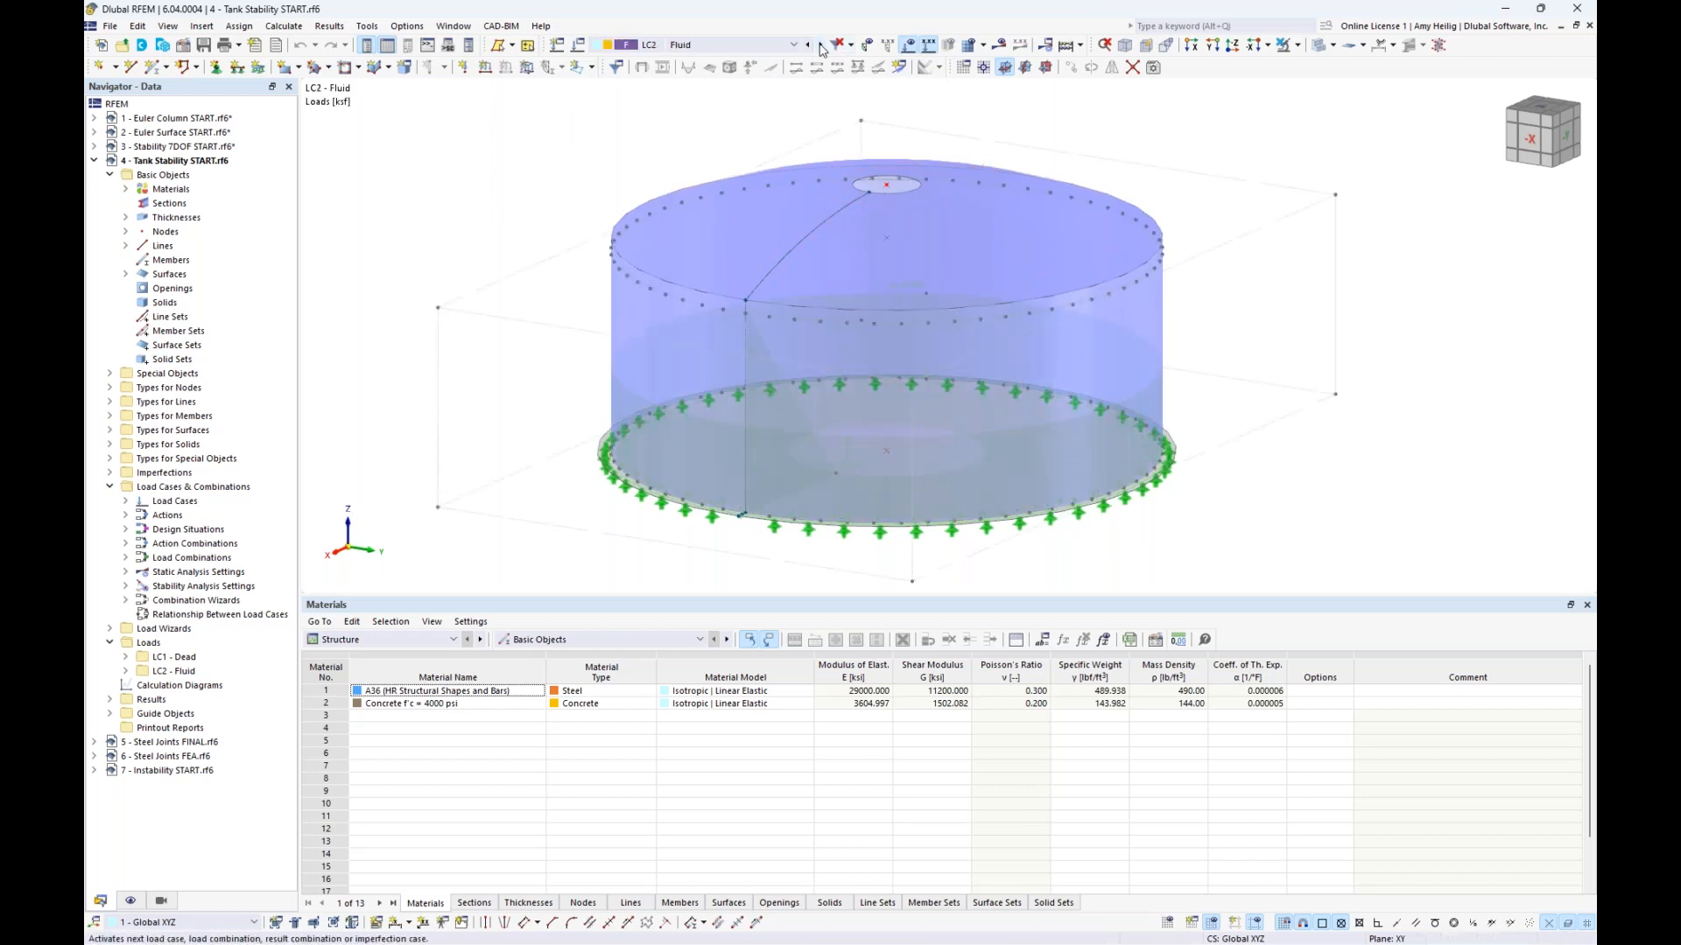
left_click(1318, 47)
Step: Examine the fluid pressure on the tank base and the linearly varying pressure on the wall
middle_click_drag(1373, 313, 1193, 323, "ctrl")
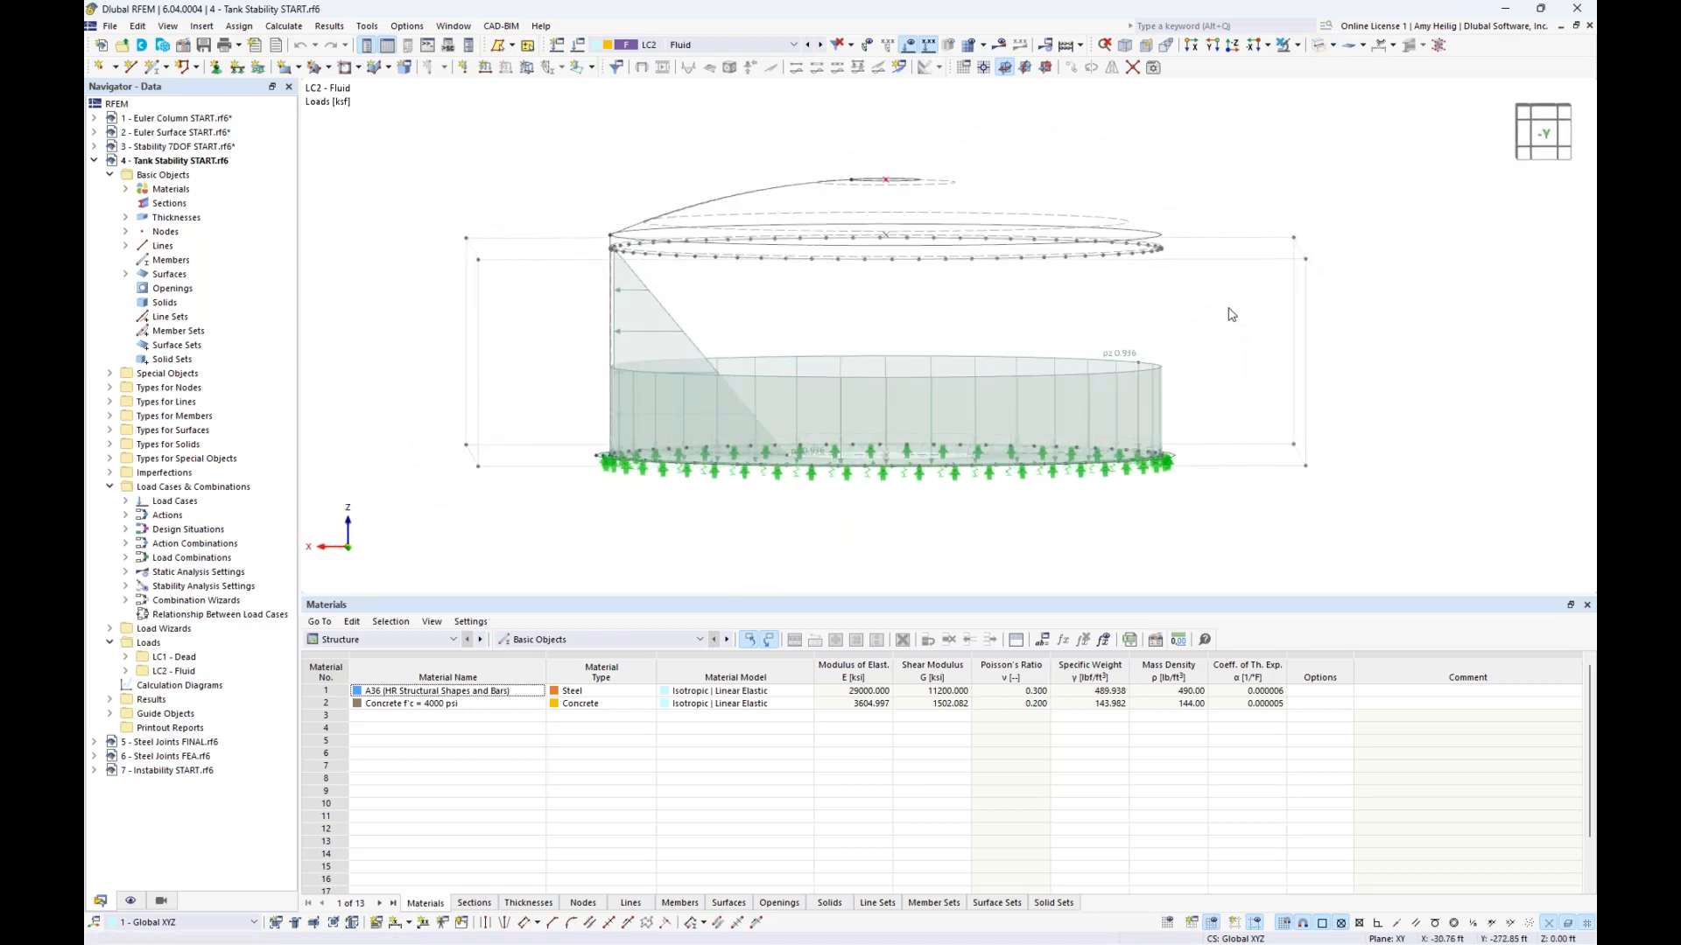
middle_click_drag(807, 302, 829, 309, "ctrl")
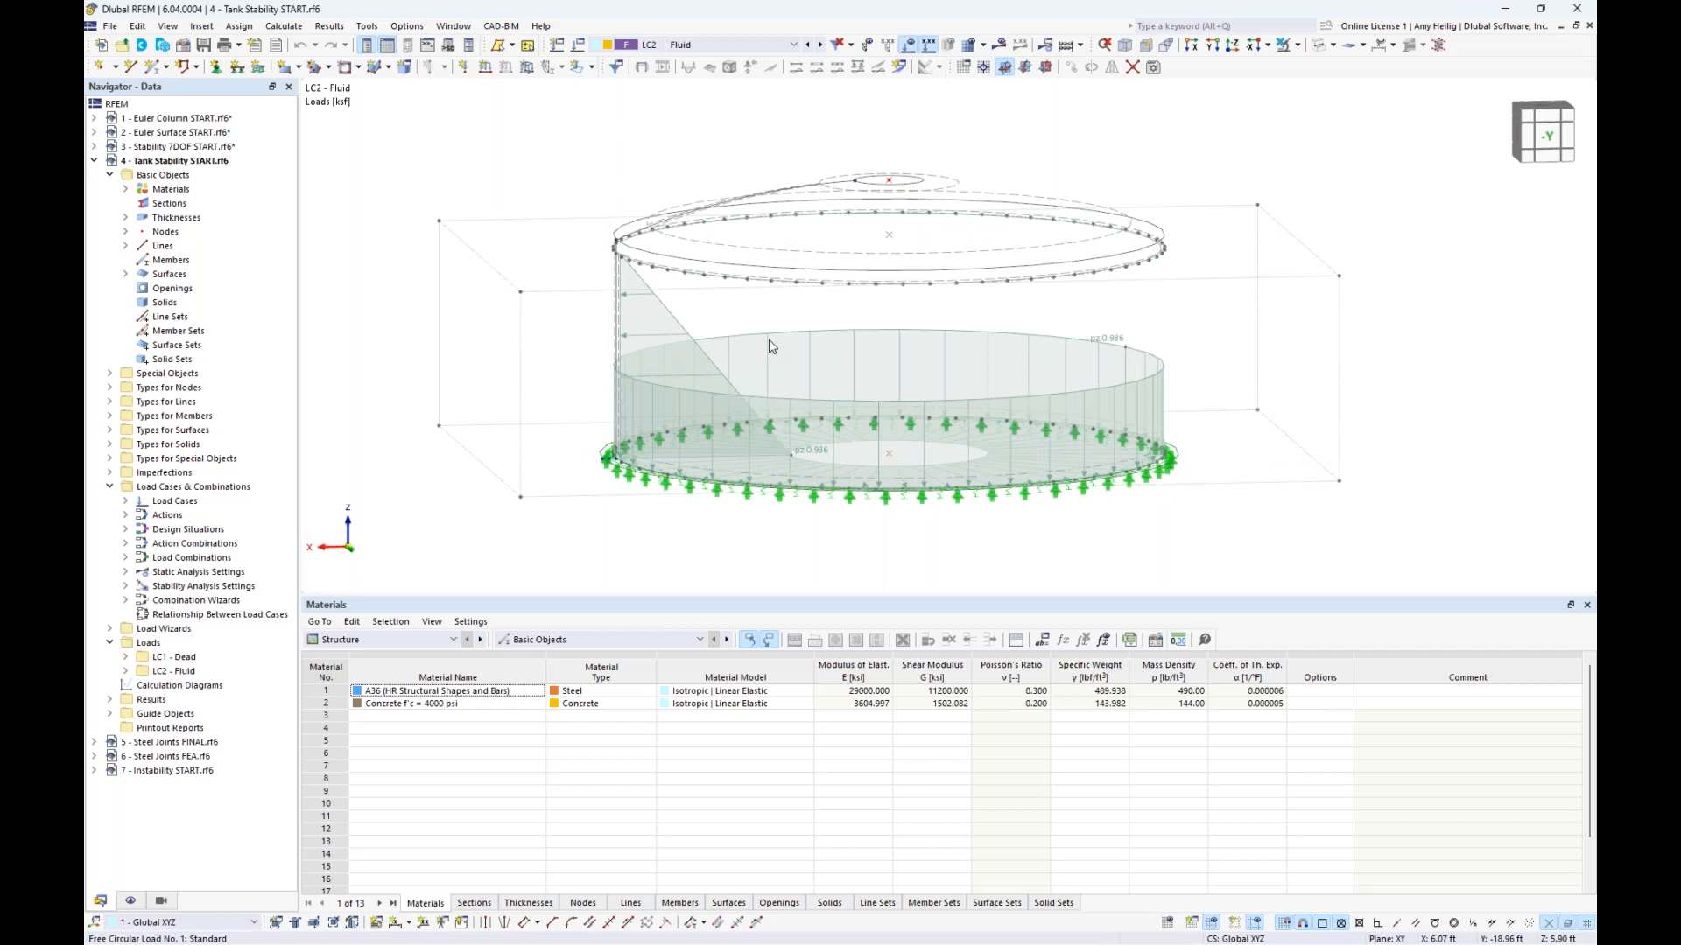
scroll(777, 346, "up", 3)
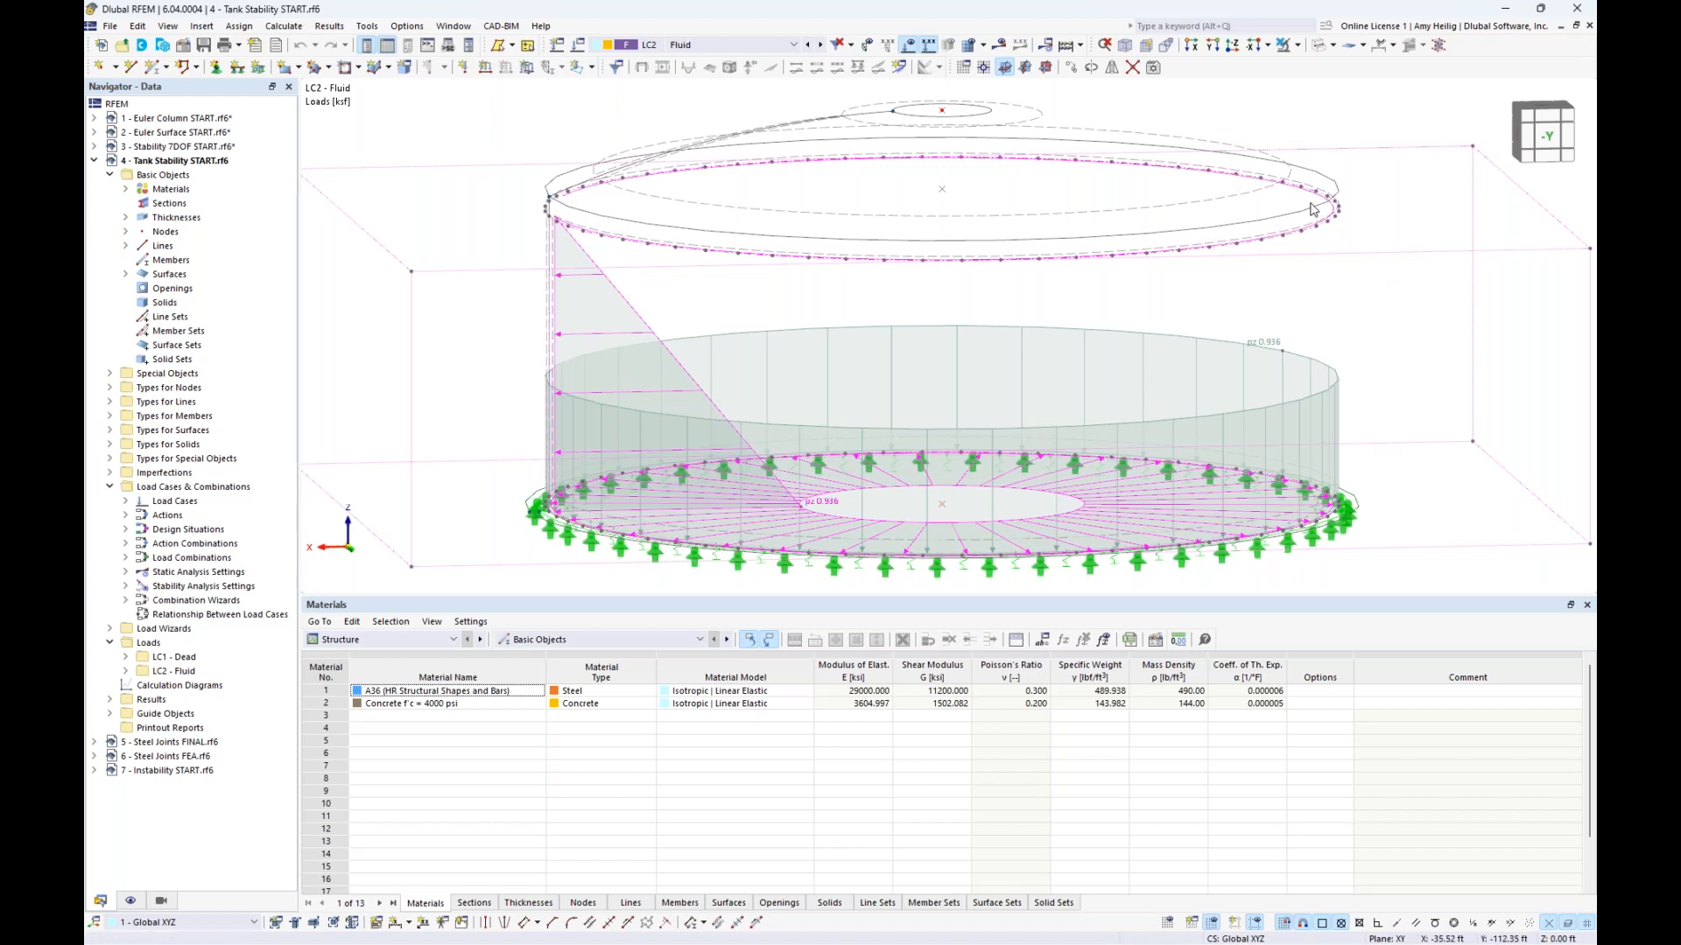
left_click(1077, 330)
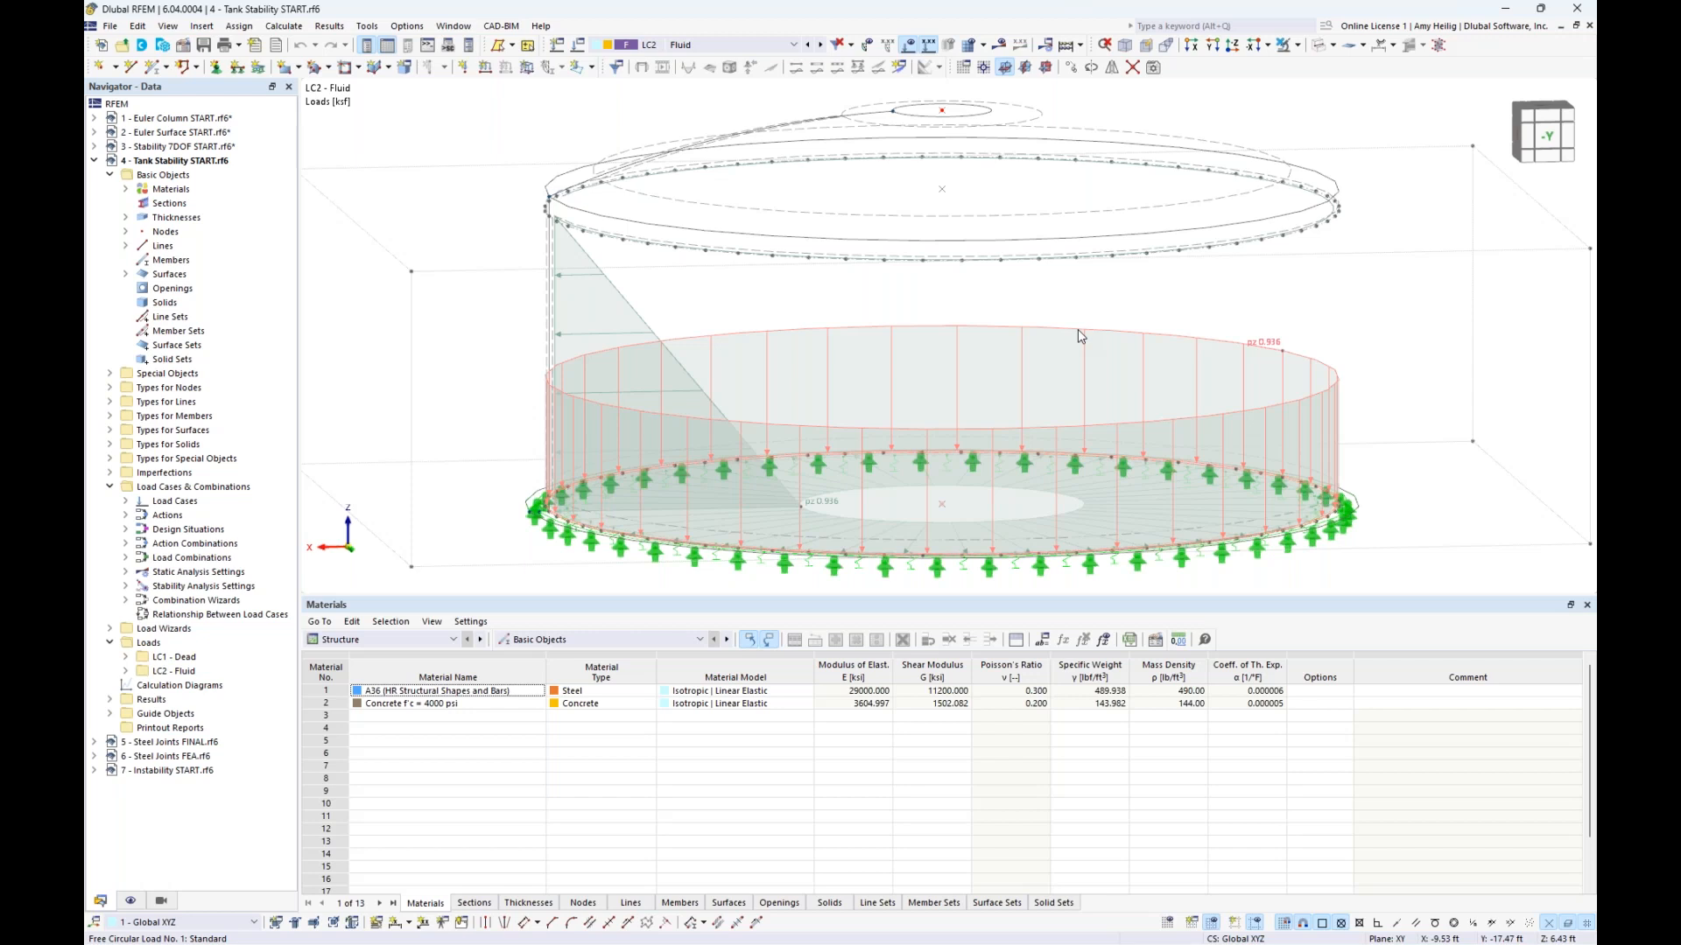
scroll(1033, 322, "down", 2)
middle_click_drag(961, 304, 937, 297)
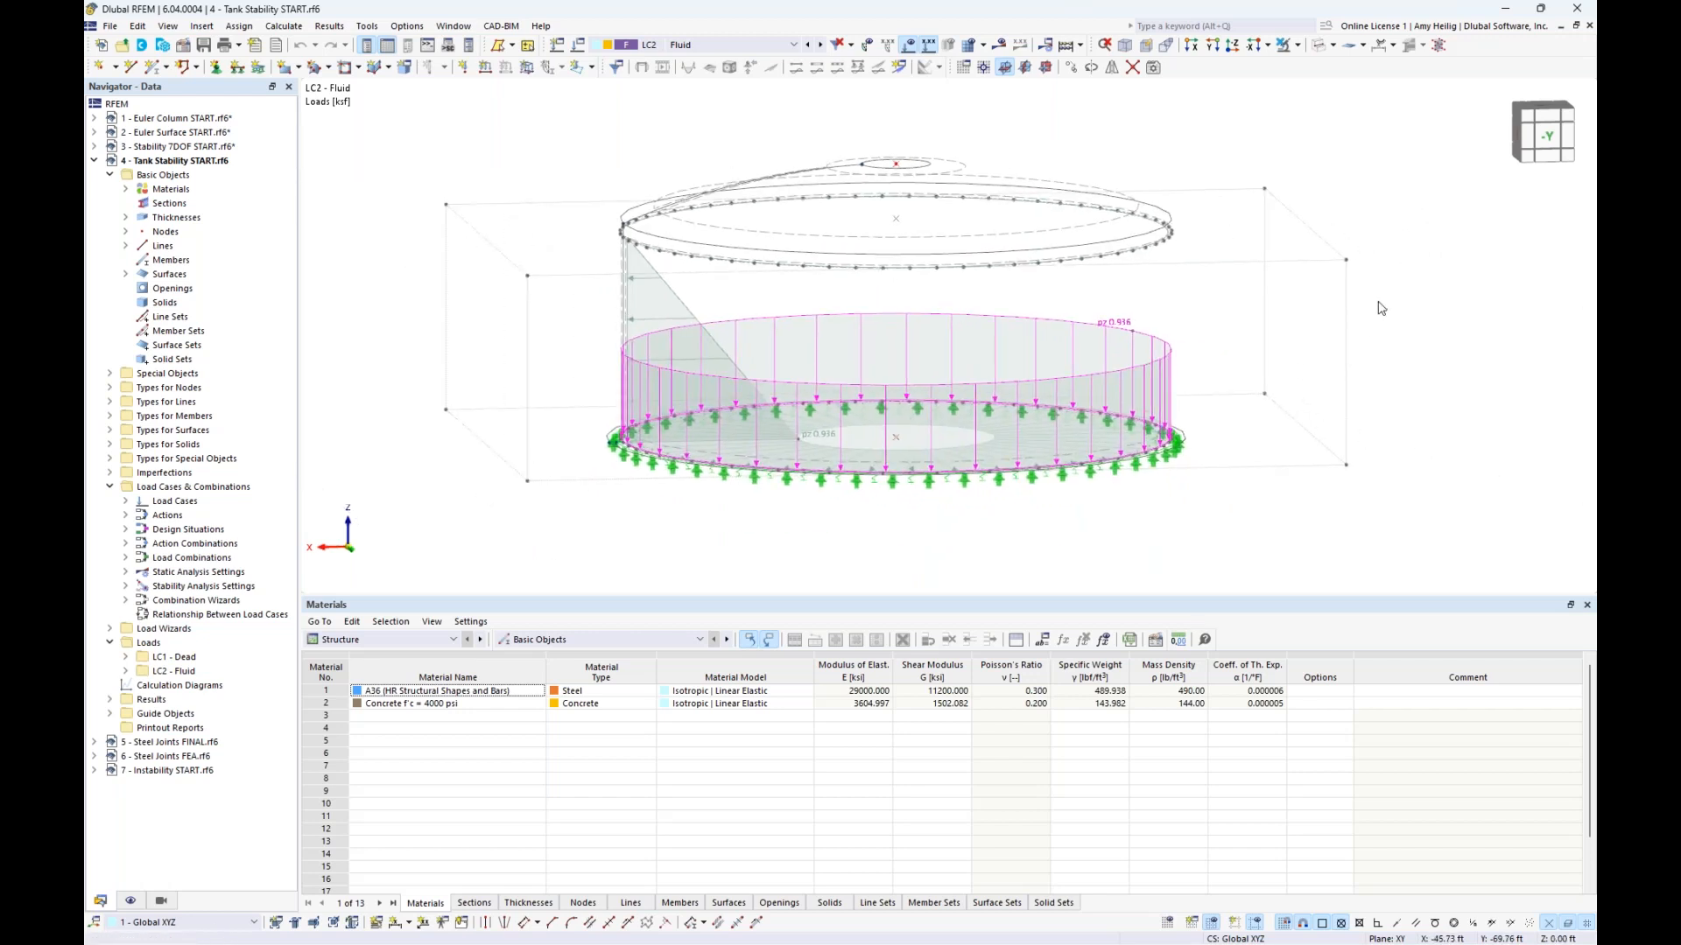
left_click(681, 310)
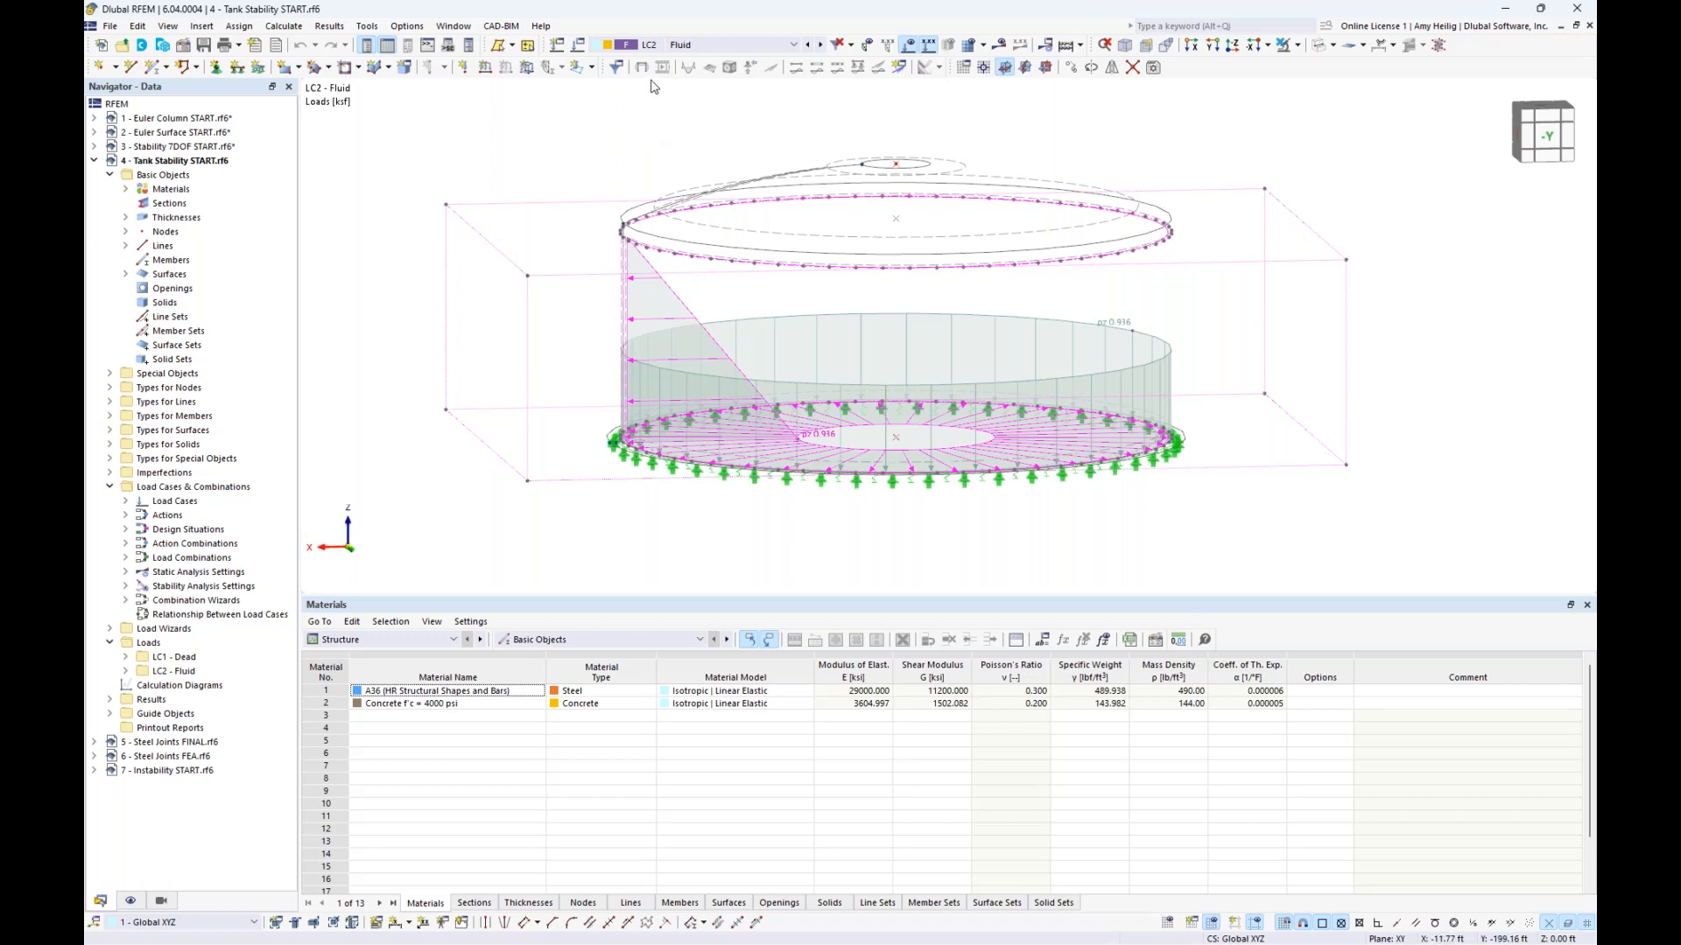
left_click(592, 141)
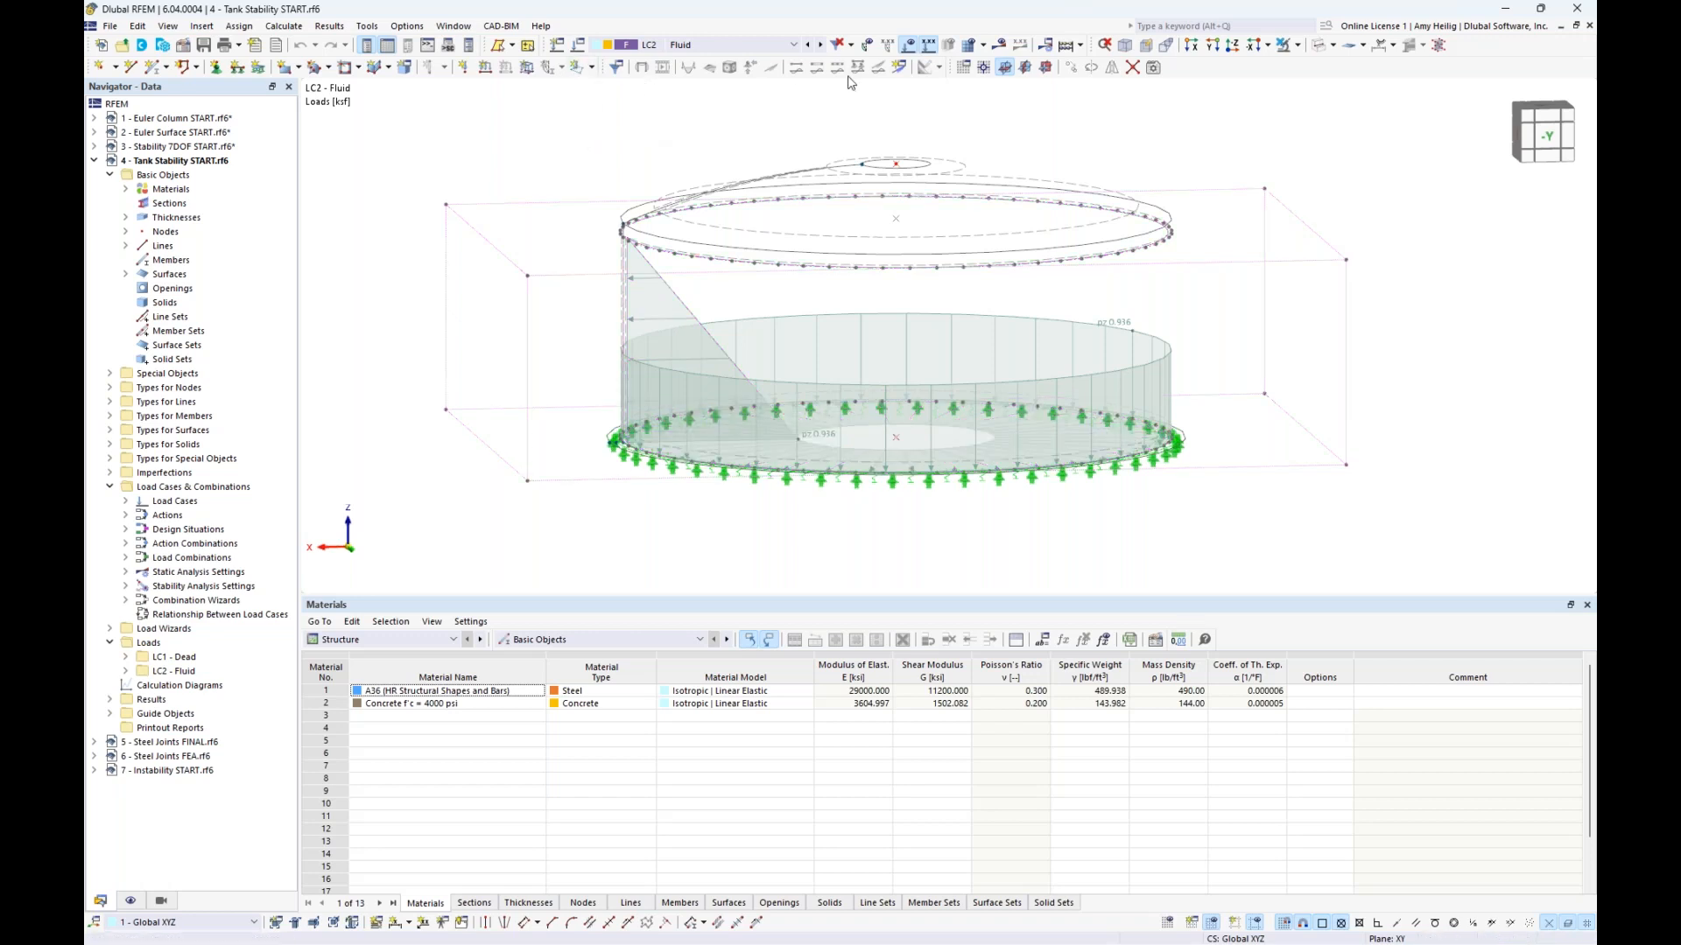
Step: Hide the loads, enable the Structure Stability critical load calculation for load case LC2 Fluid, and calculate it
left_click(909, 44)
left_click(578, 49)
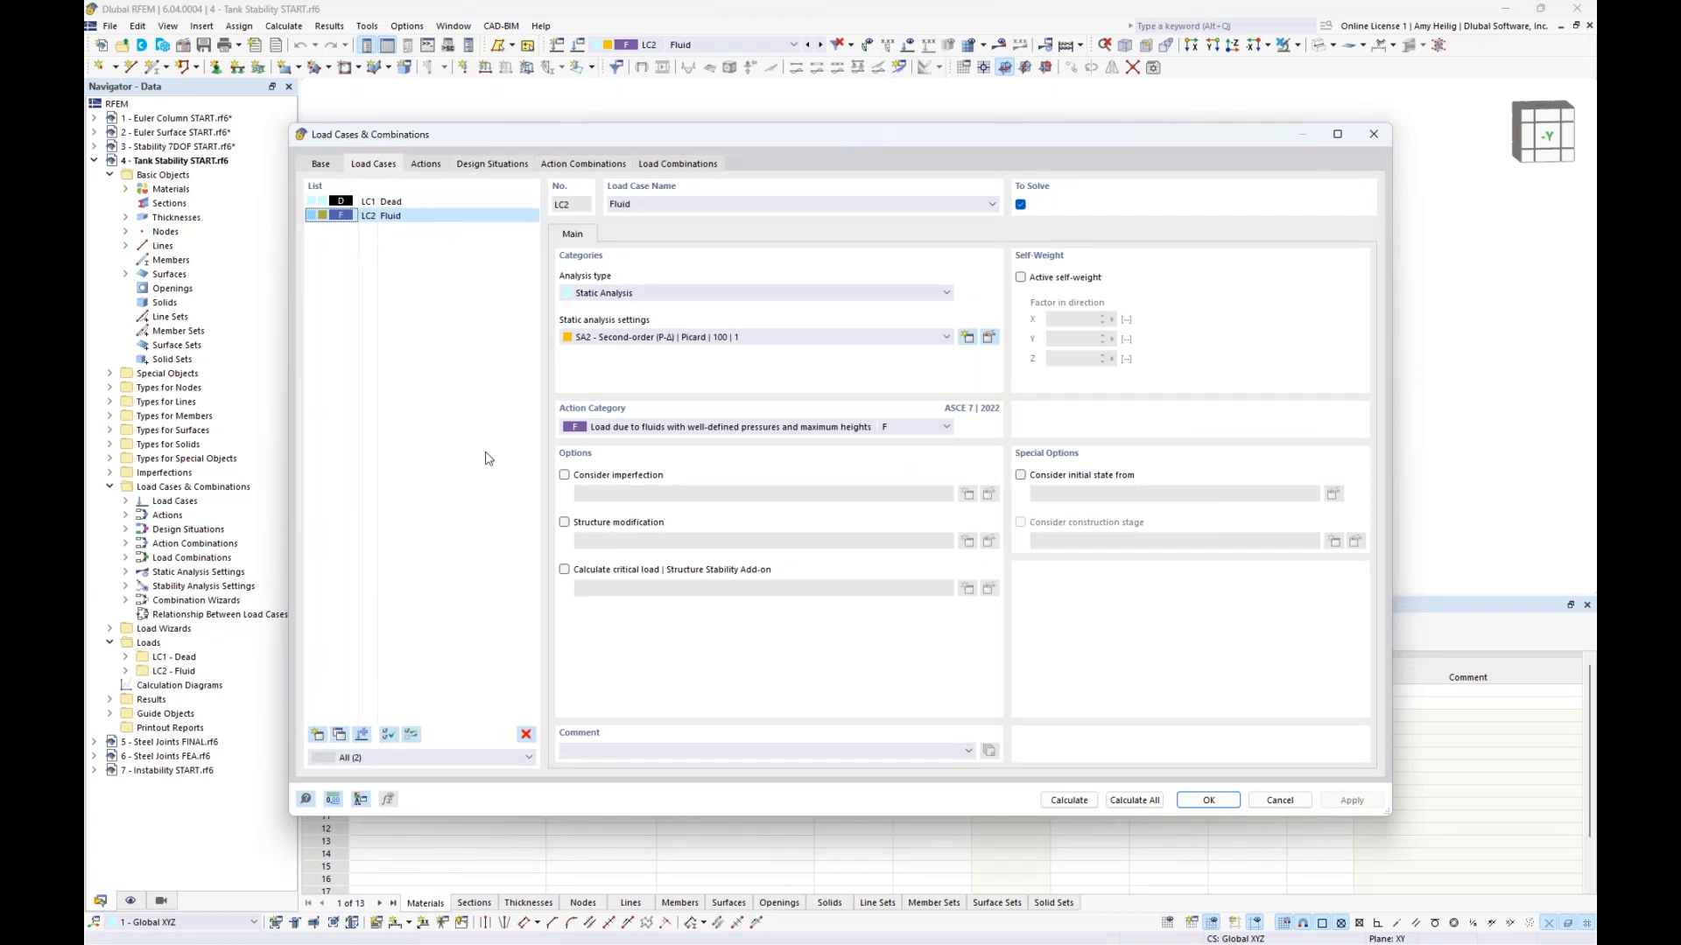
left_click(564, 571)
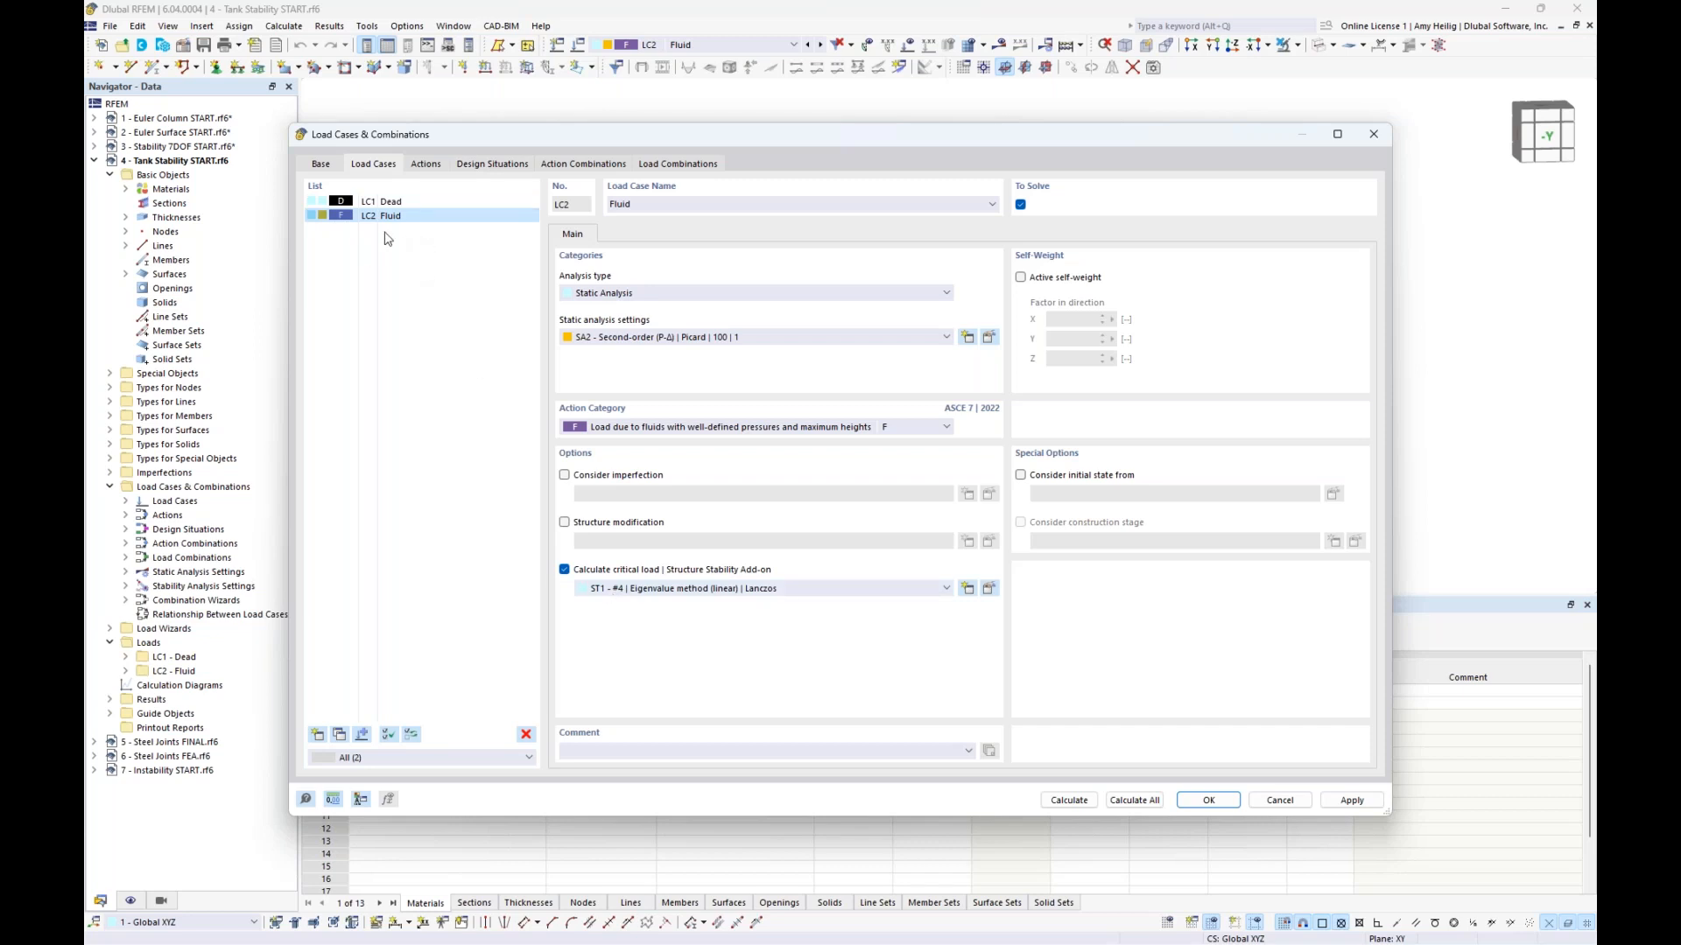
left_click(1085, 805)
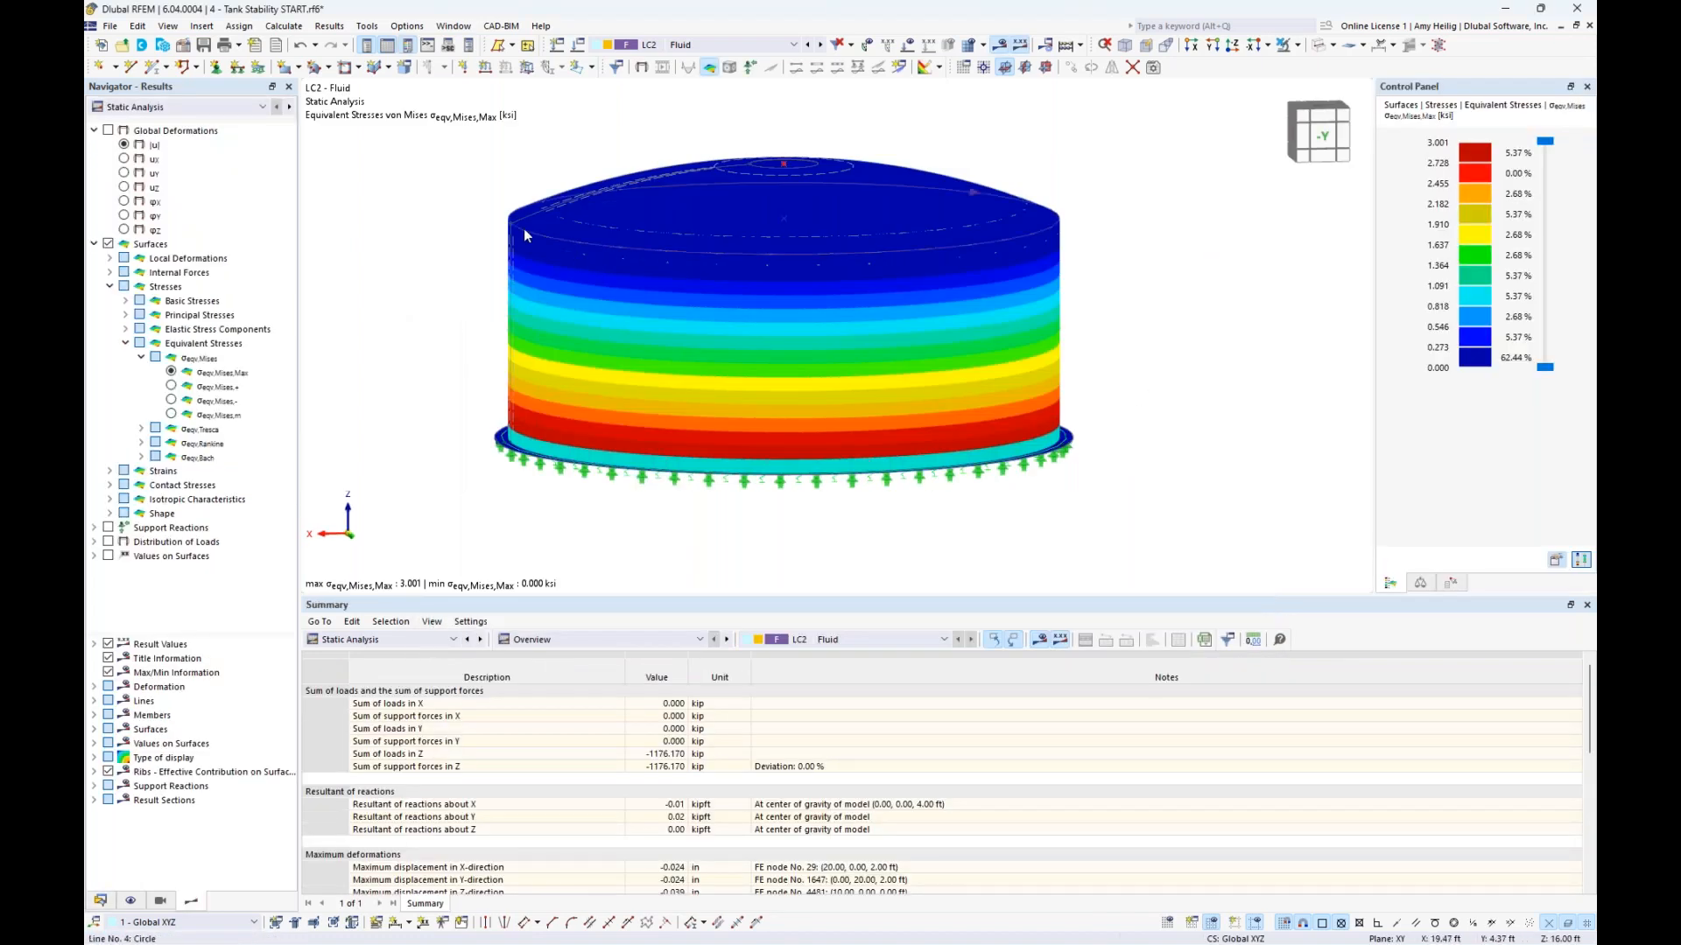
Step: Switch the results to Stability Analysis and isolate the tank's cylindrical wall to show its mode shape
left_click(199, 108)
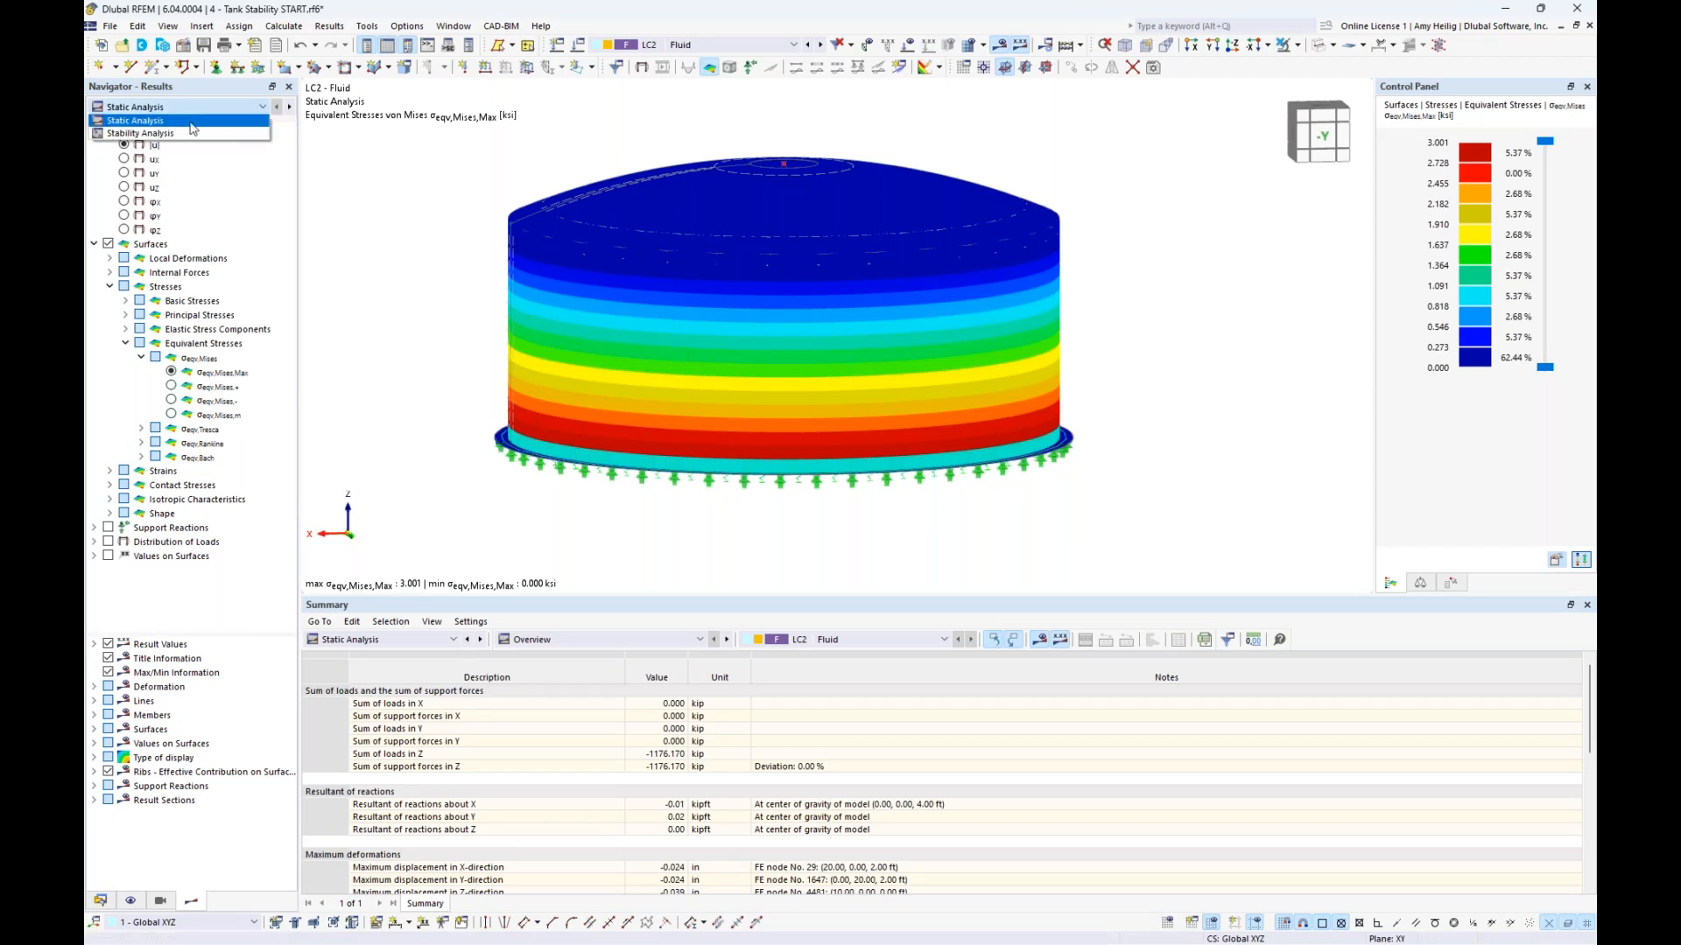
left_click(190, 134)
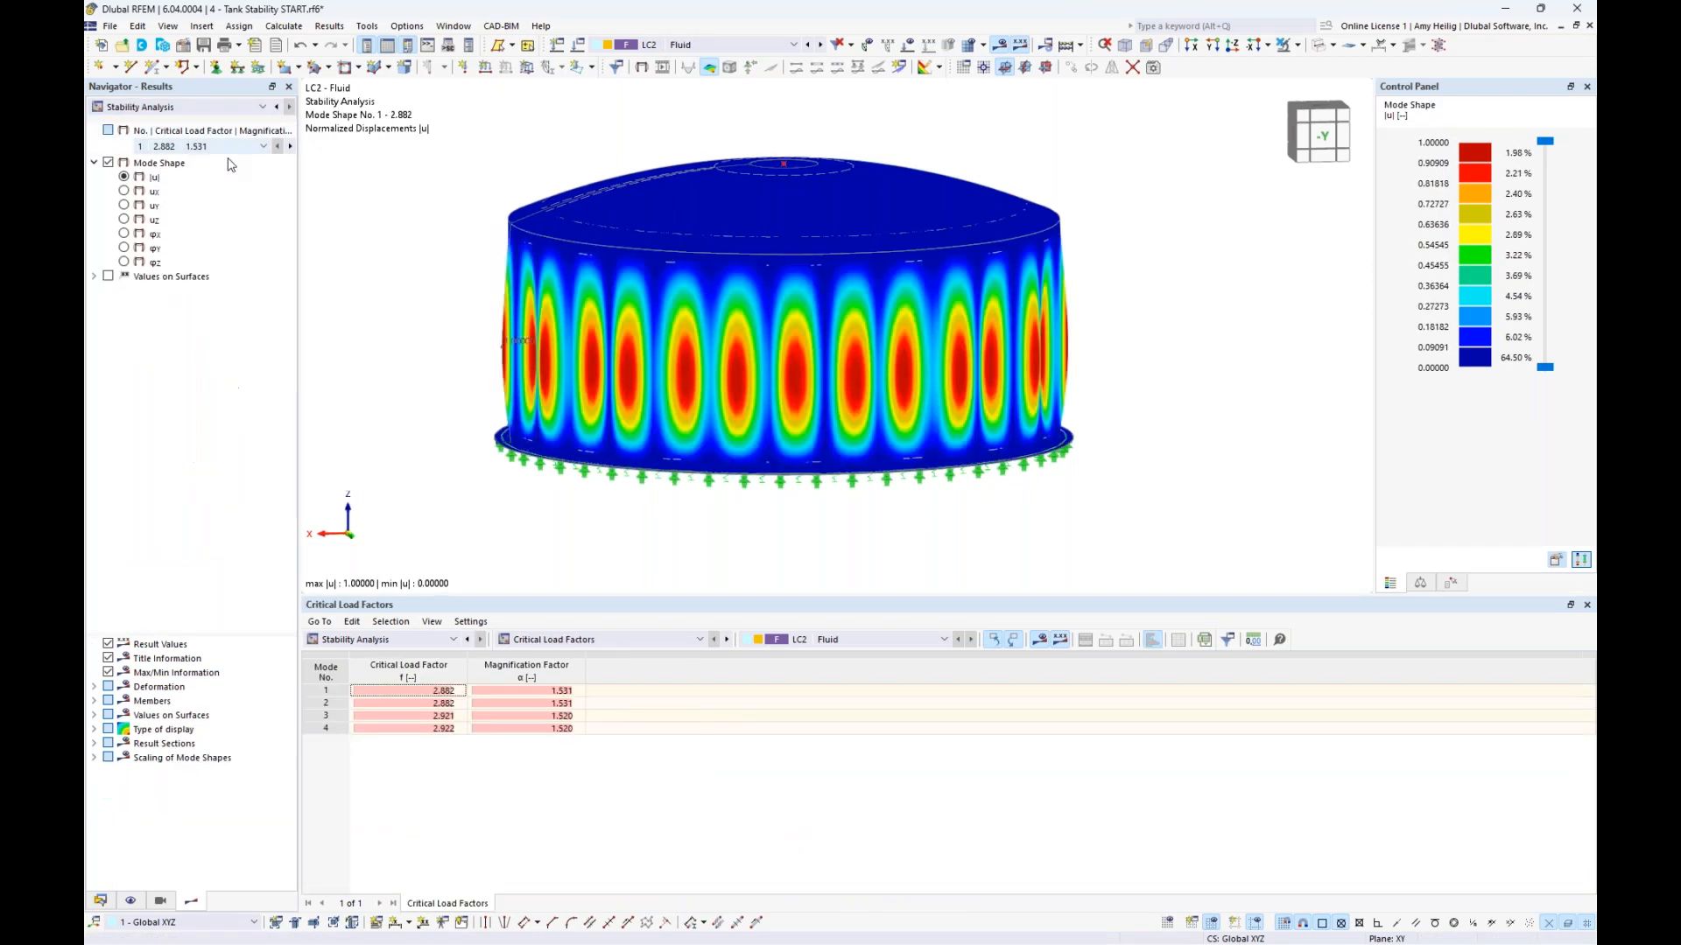
middle_click_drag(417, 324, 445, 341)
left_click_drag(1183, 401, 477, 315)
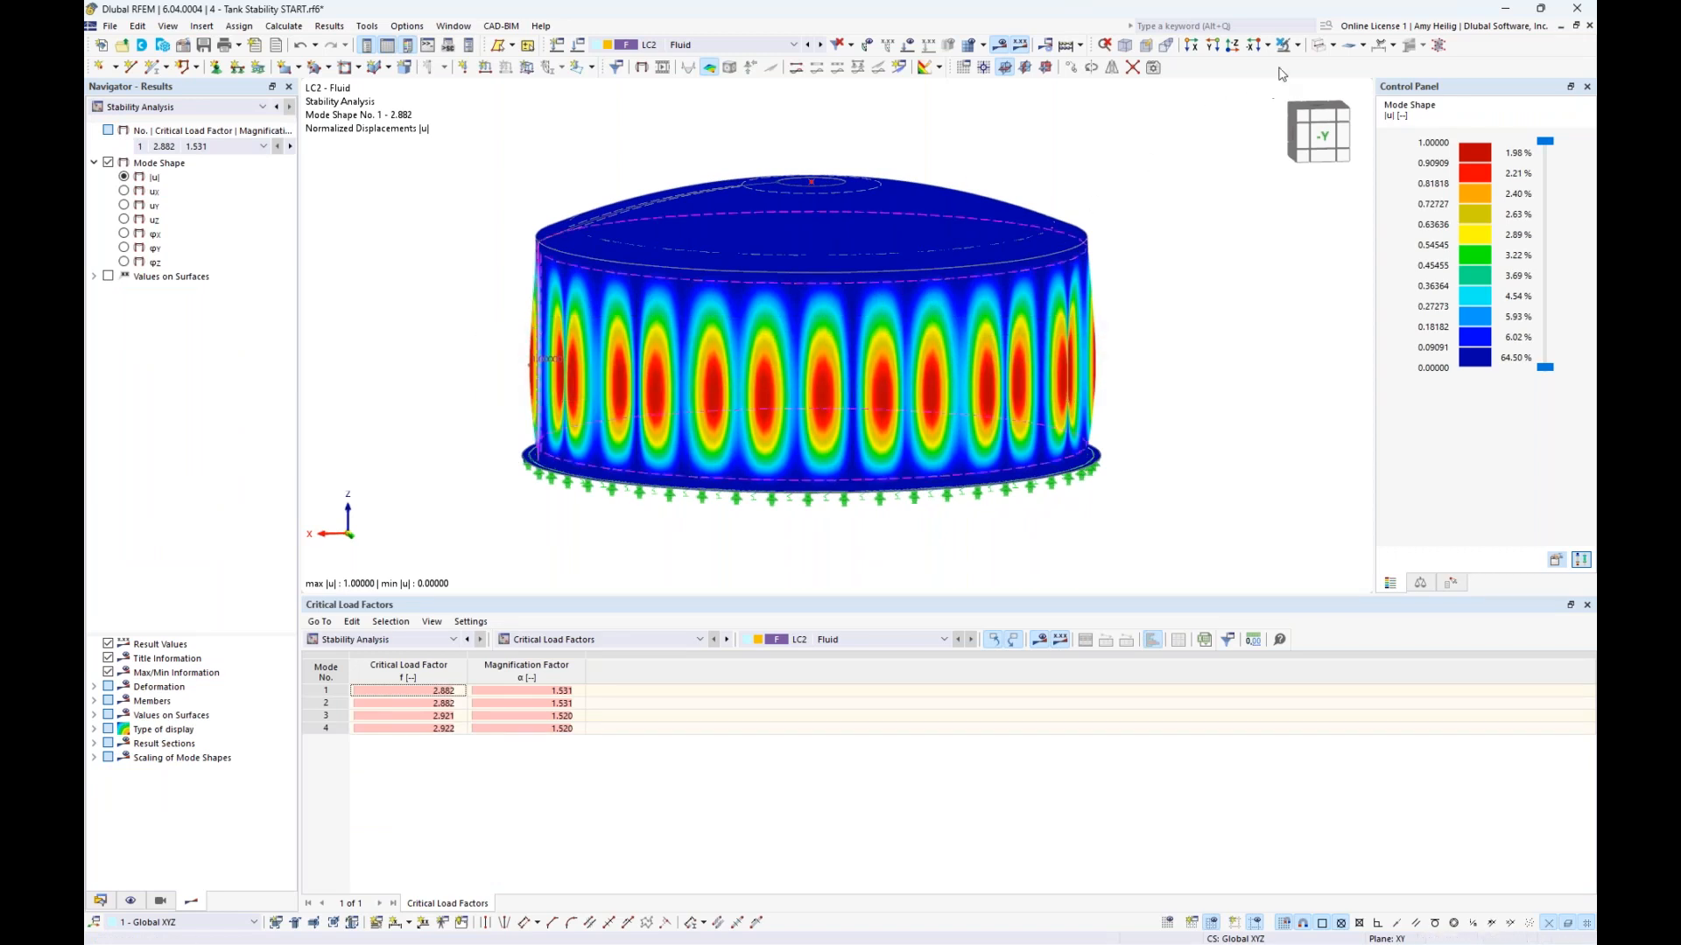
left_click(1296, 44)
left_click(1313, 61)
middle_click_drag(1148, 228, 1163, 273, "ctrl")
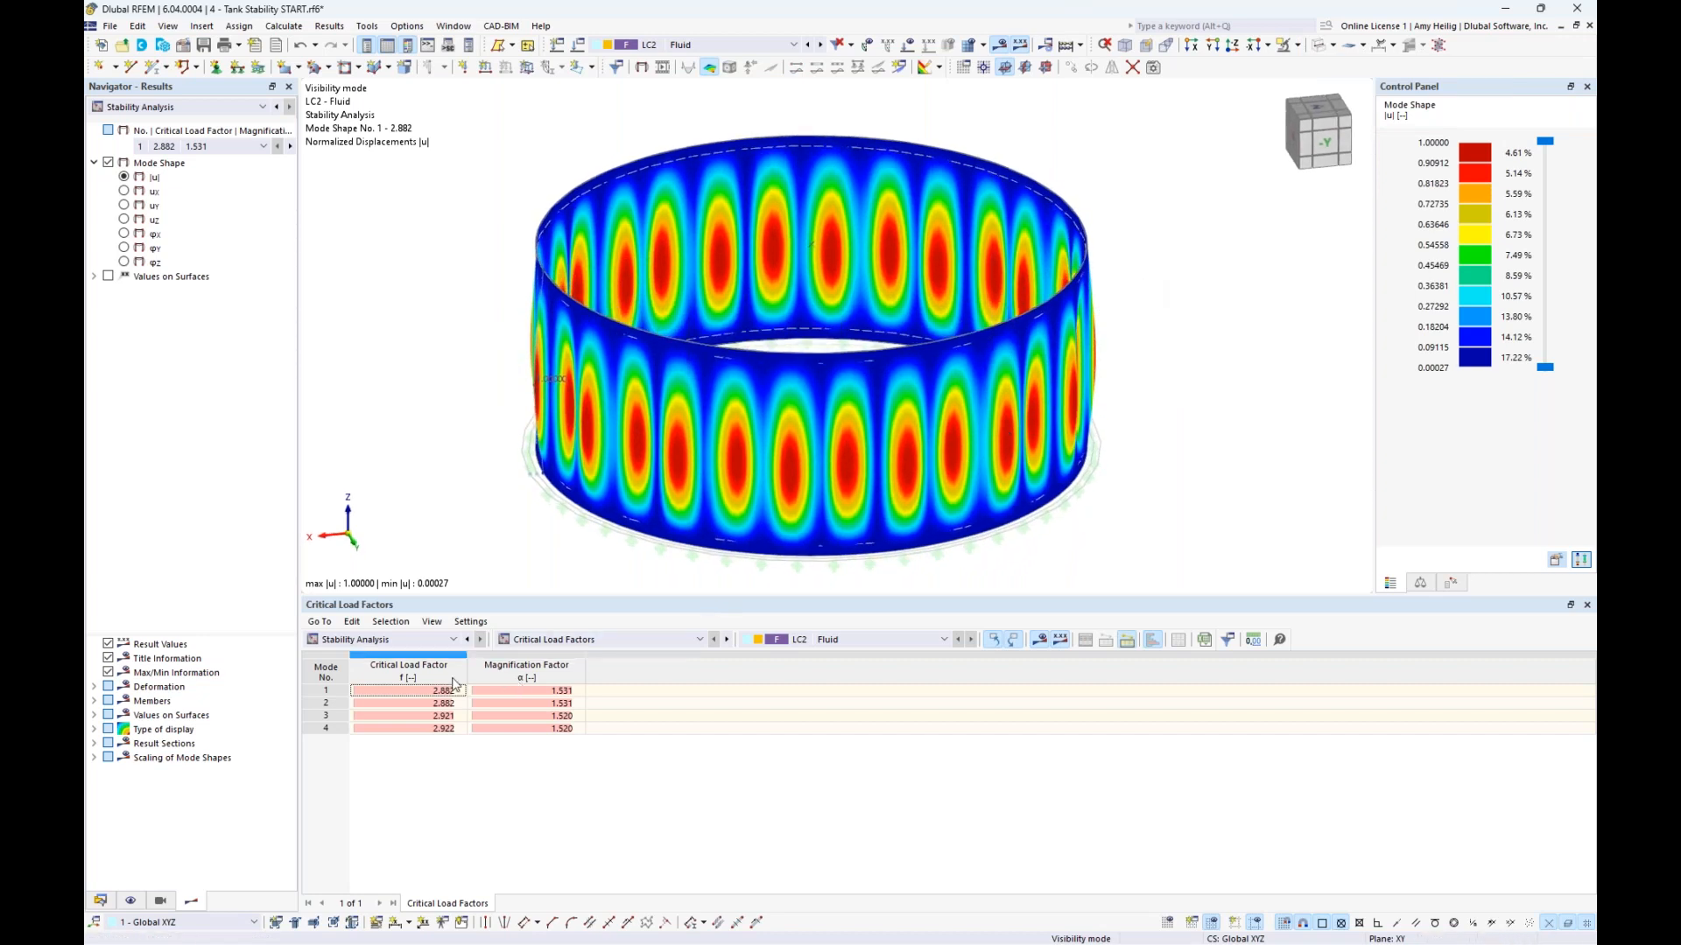
Step: Review the wall's mode shapes for modes 1 to 4 and return to mode 1
left_click(413, 693)
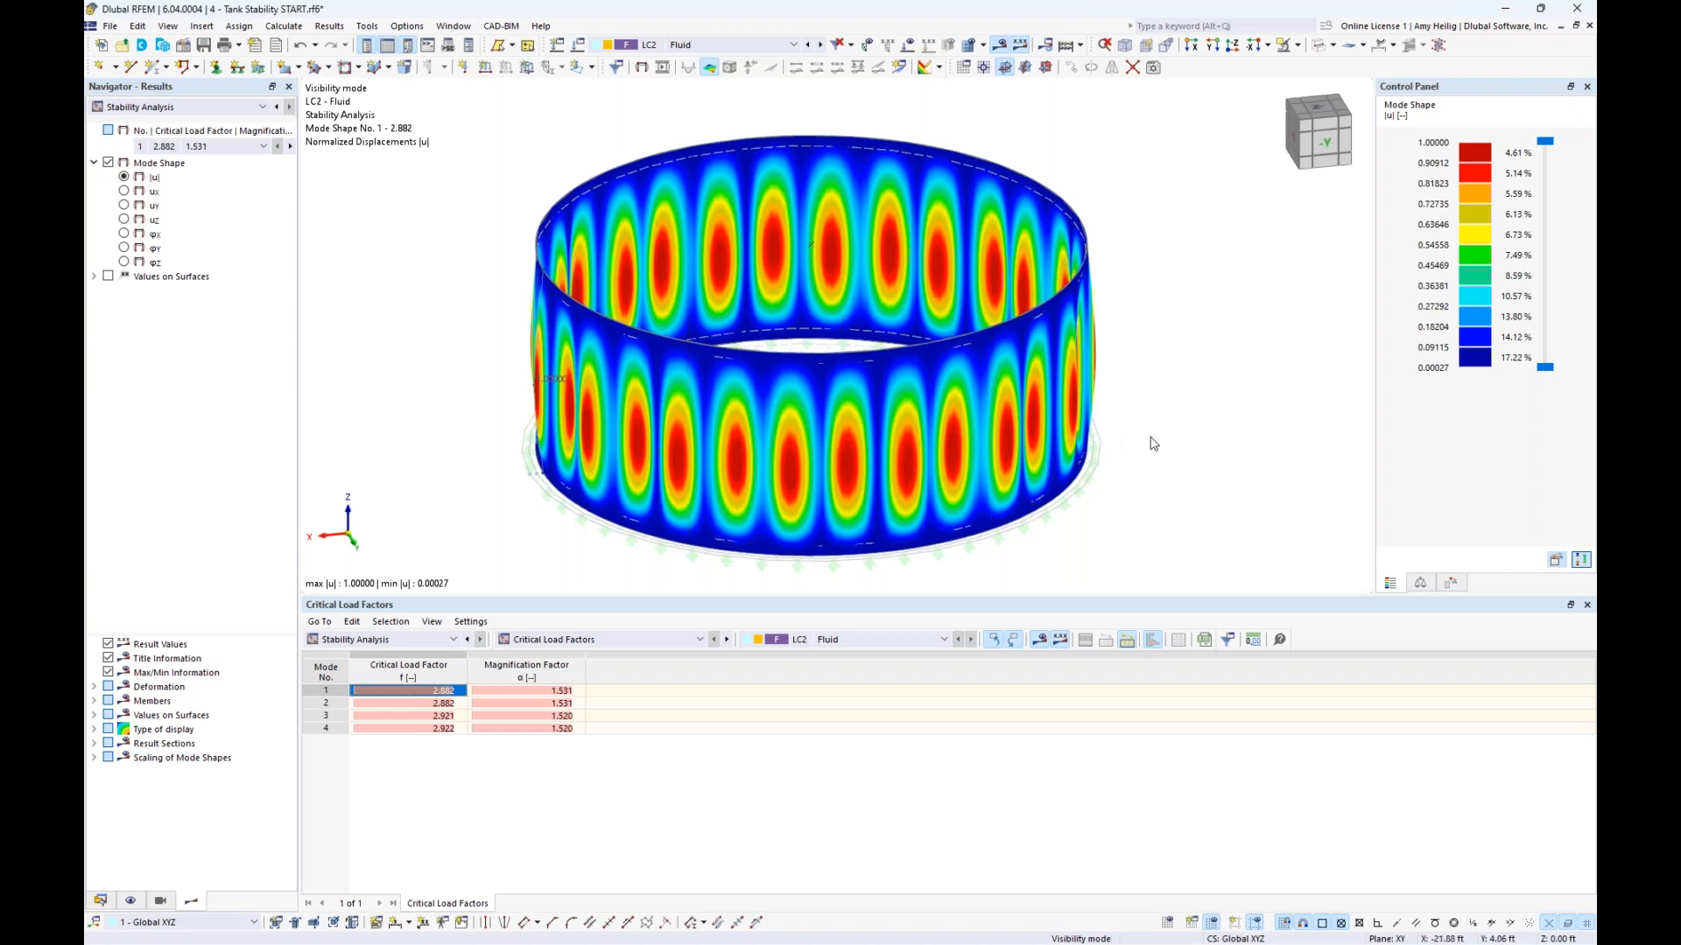
middle_click_drag(1179, 438, 861, 437, "ctrl")
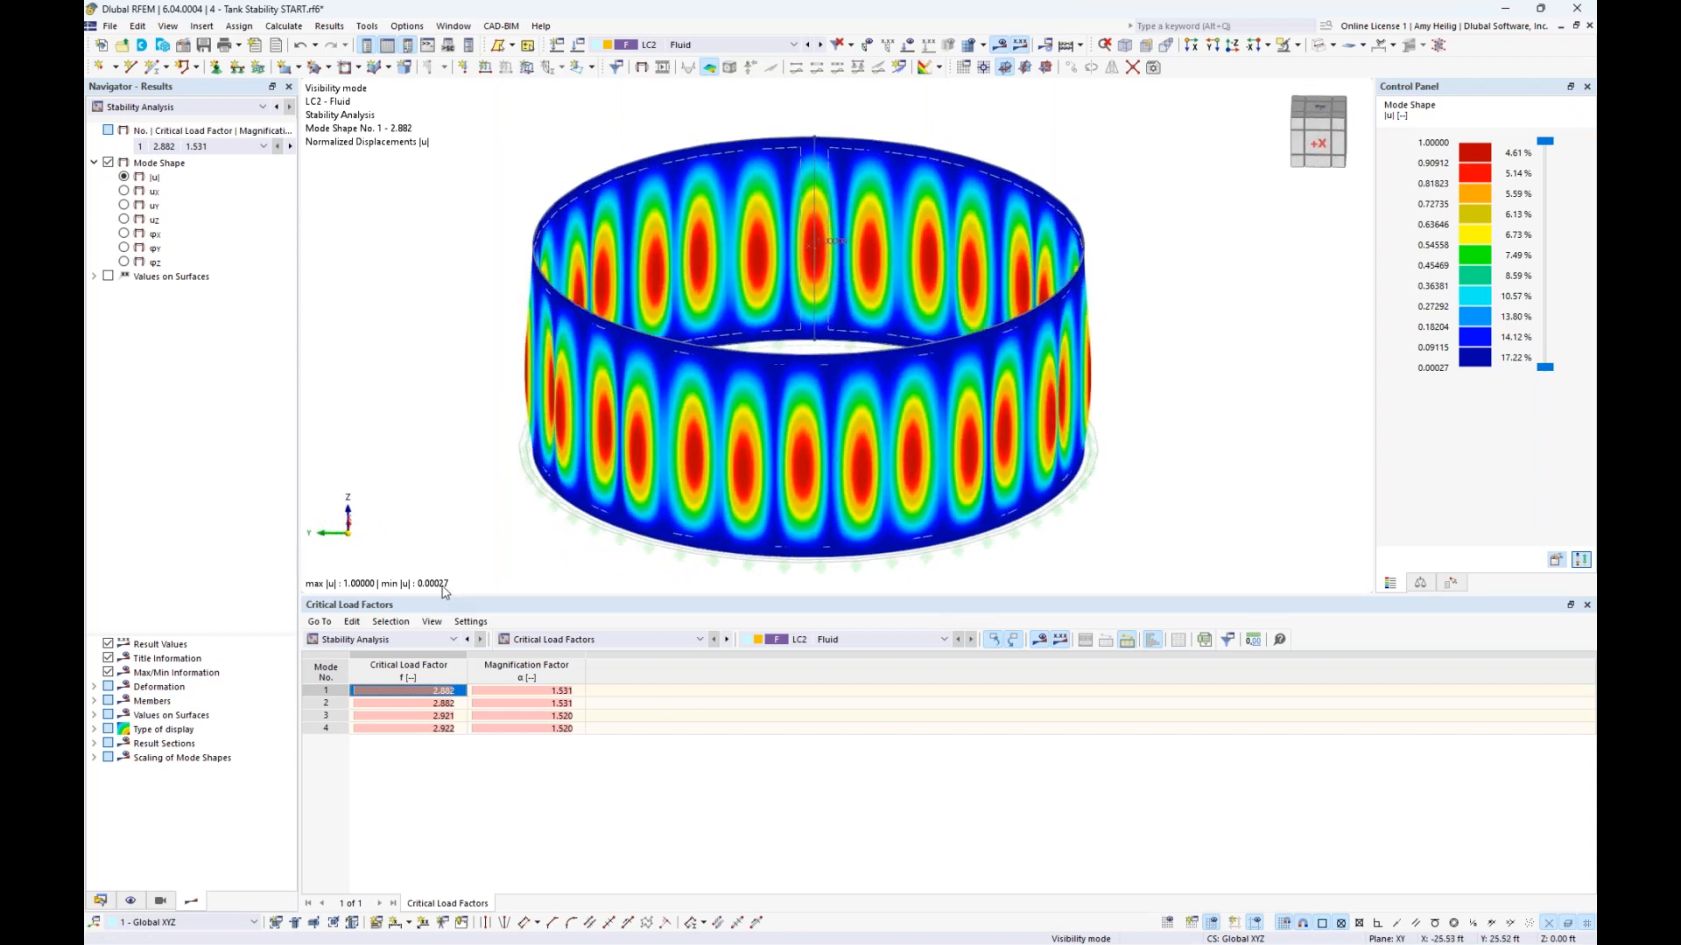
left_click(407, 702)
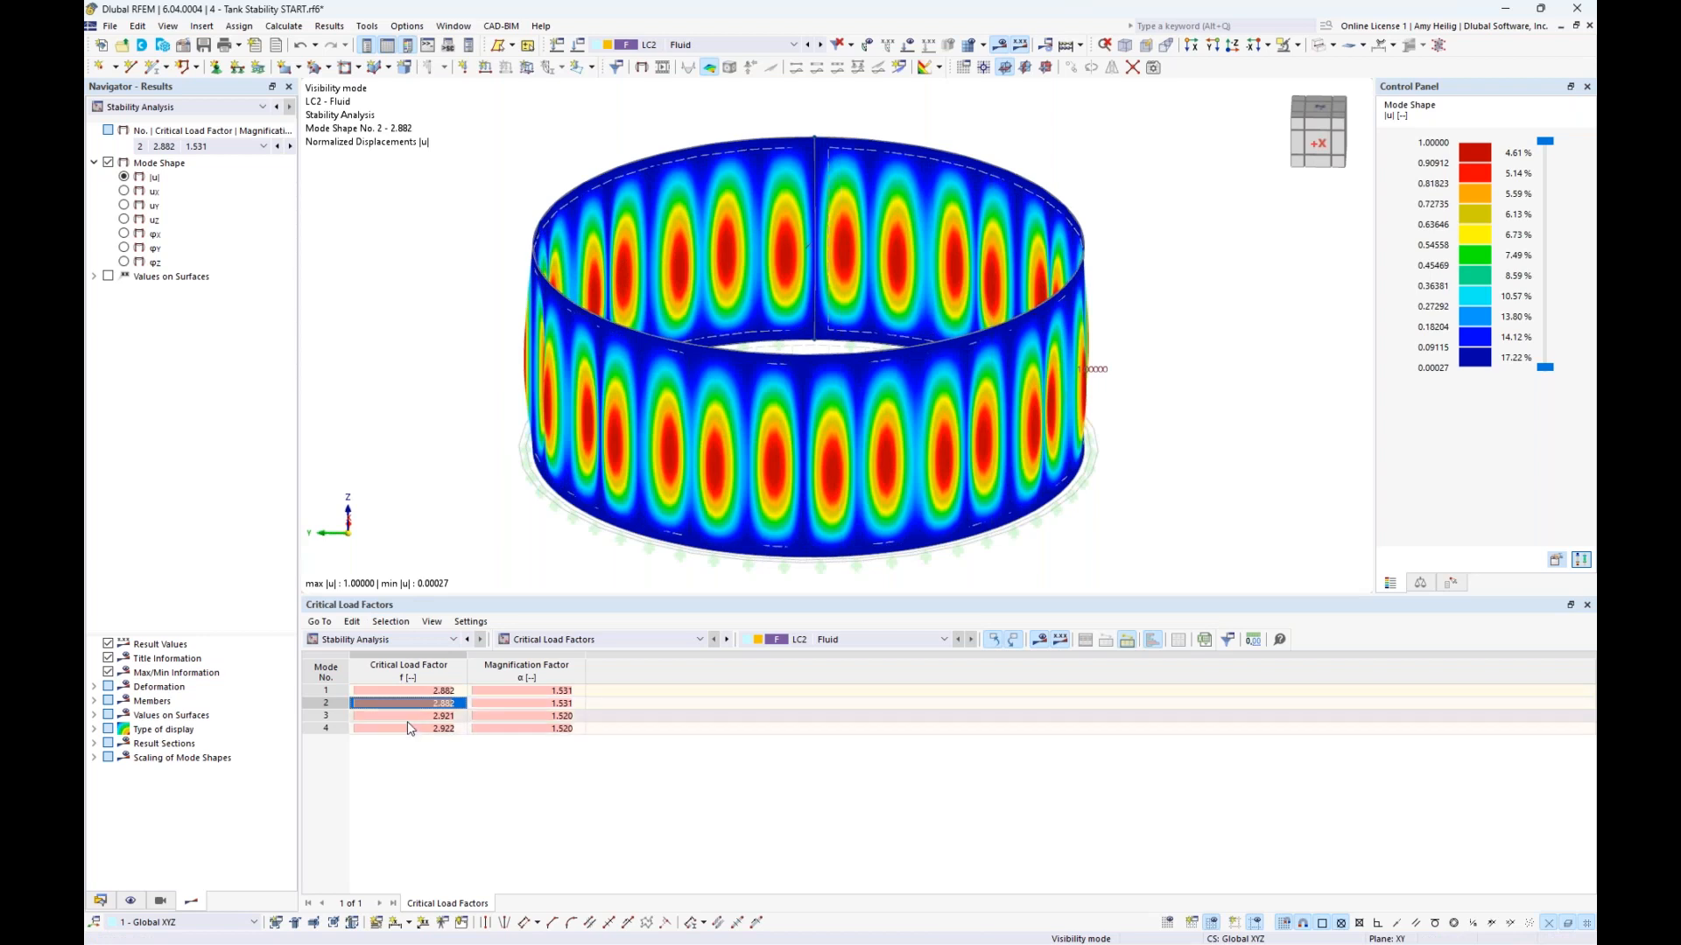
left_click(407, 717)
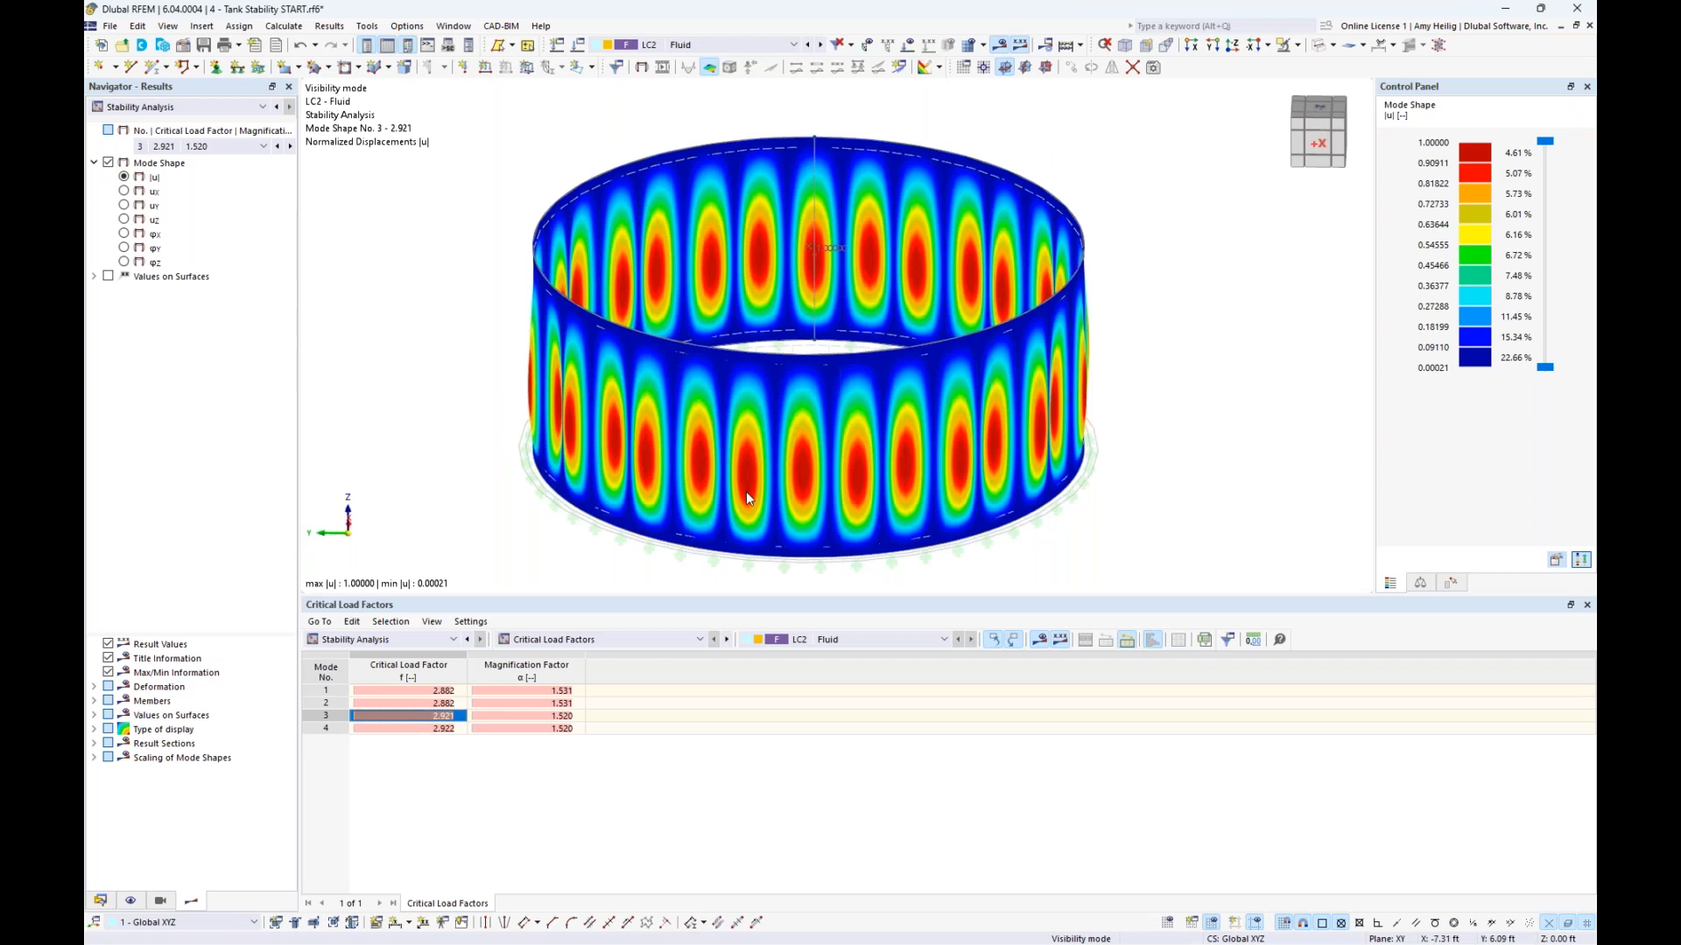
left_click(398, 730)
left_click(401, 691)
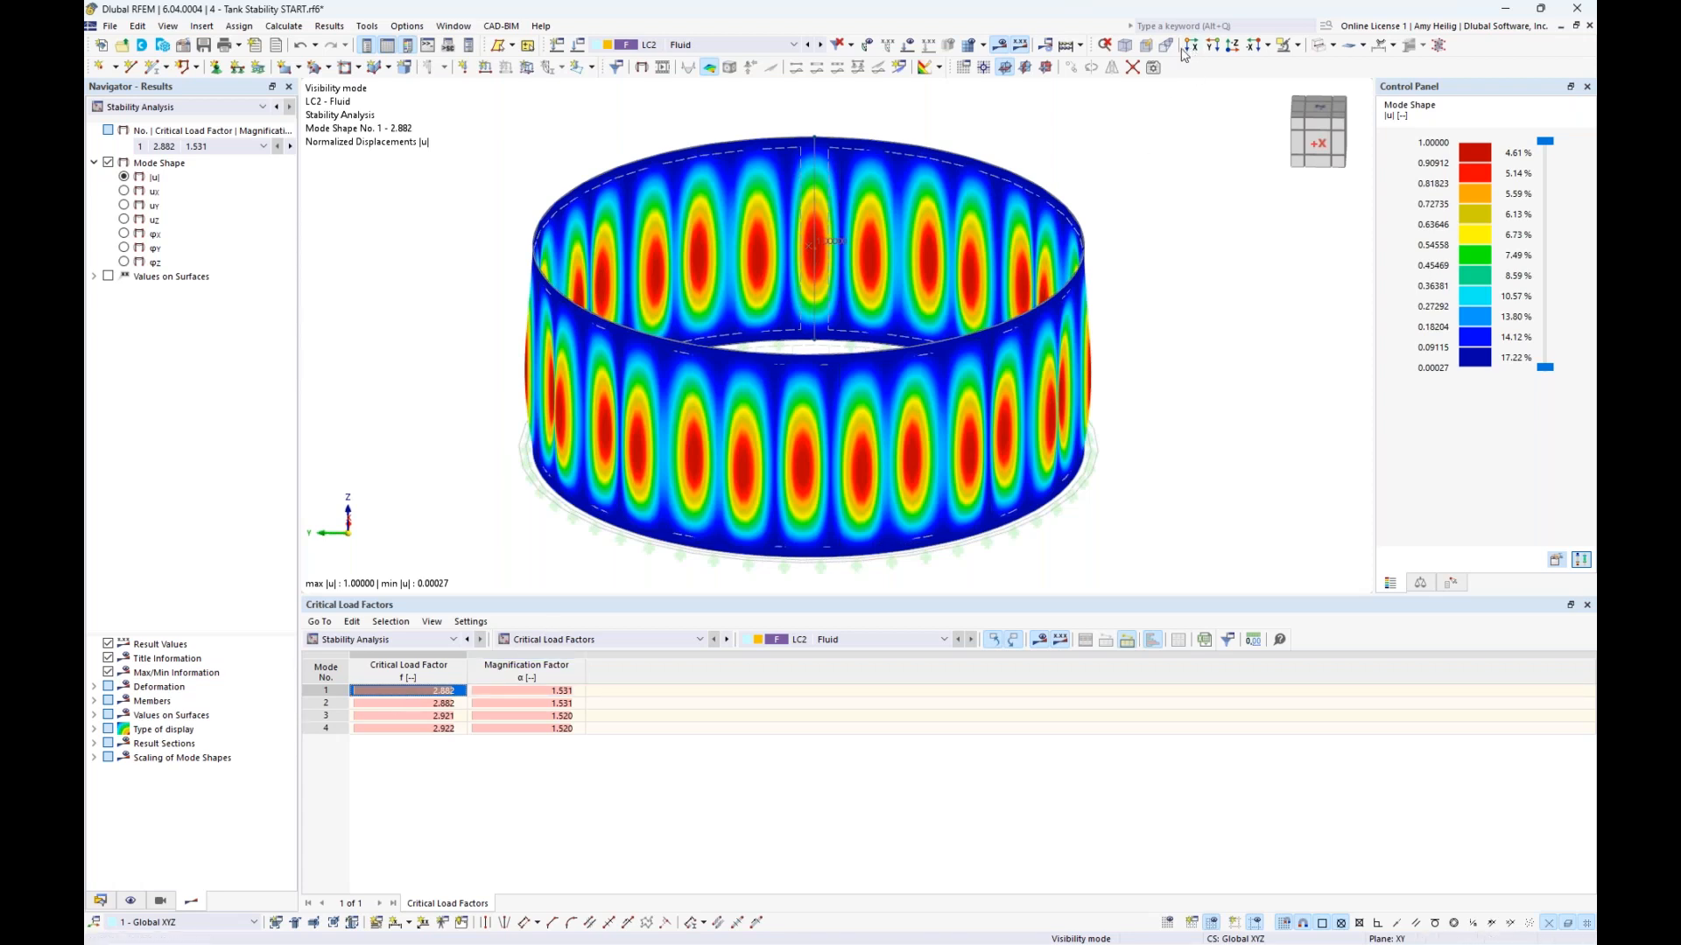
Step: Hide the results and restore the complete tank in transparent surface display in the axonometric view
left_click(1004, 51)
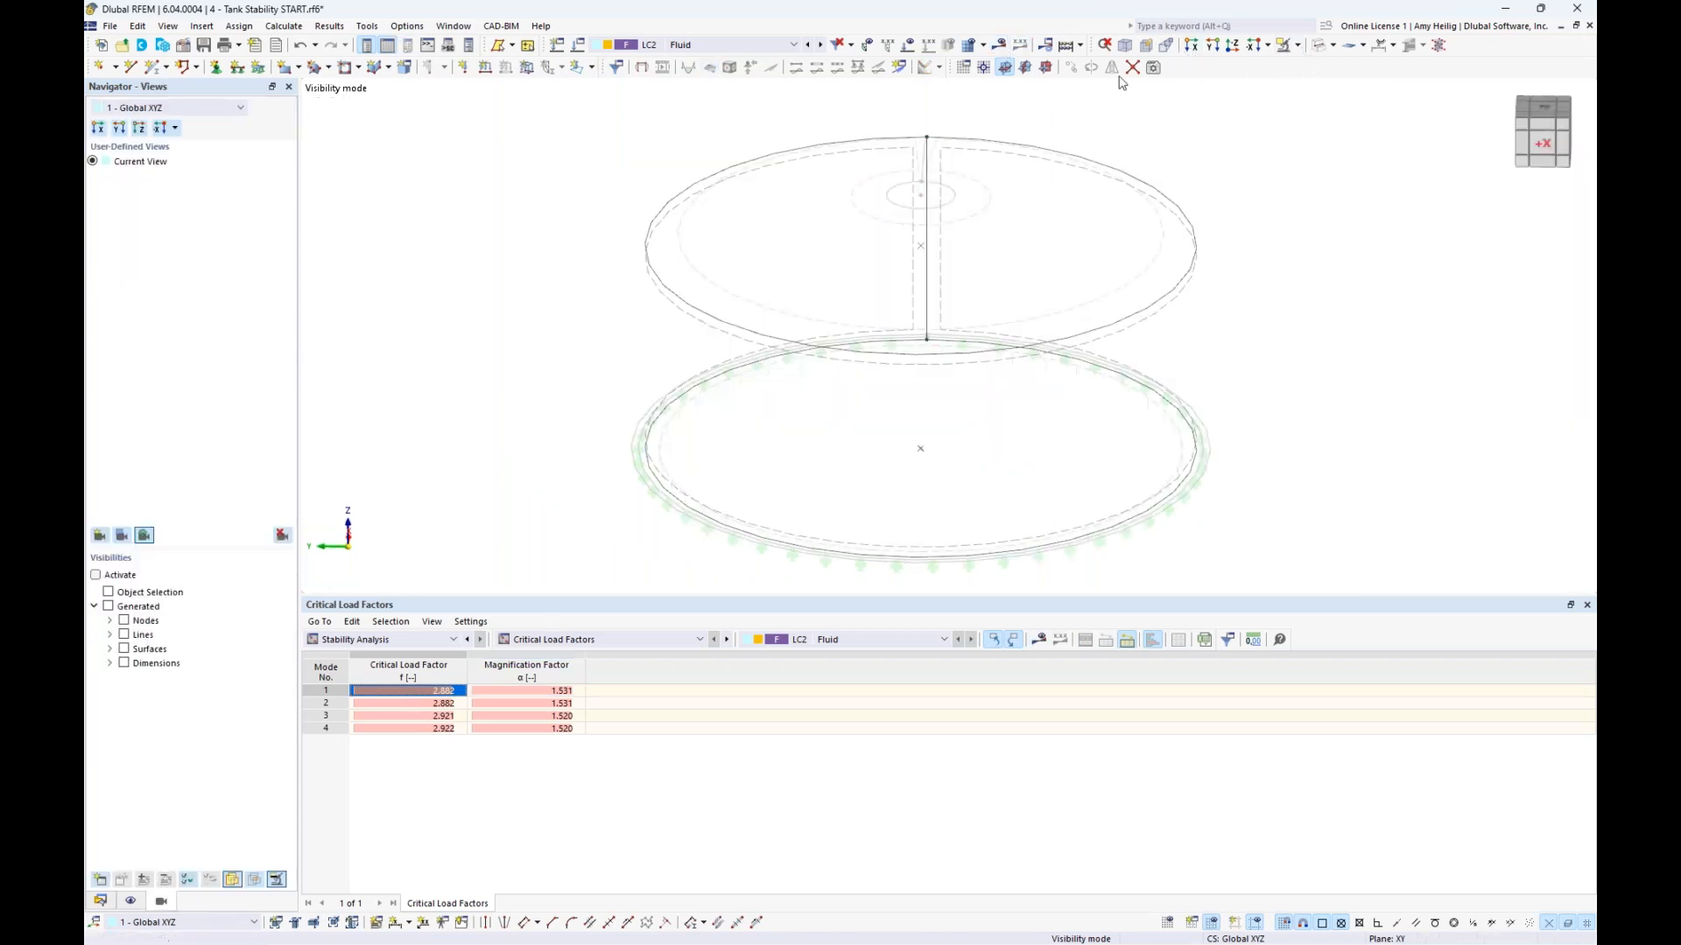
left_click(1333, 45)
left_click(1372, 100)
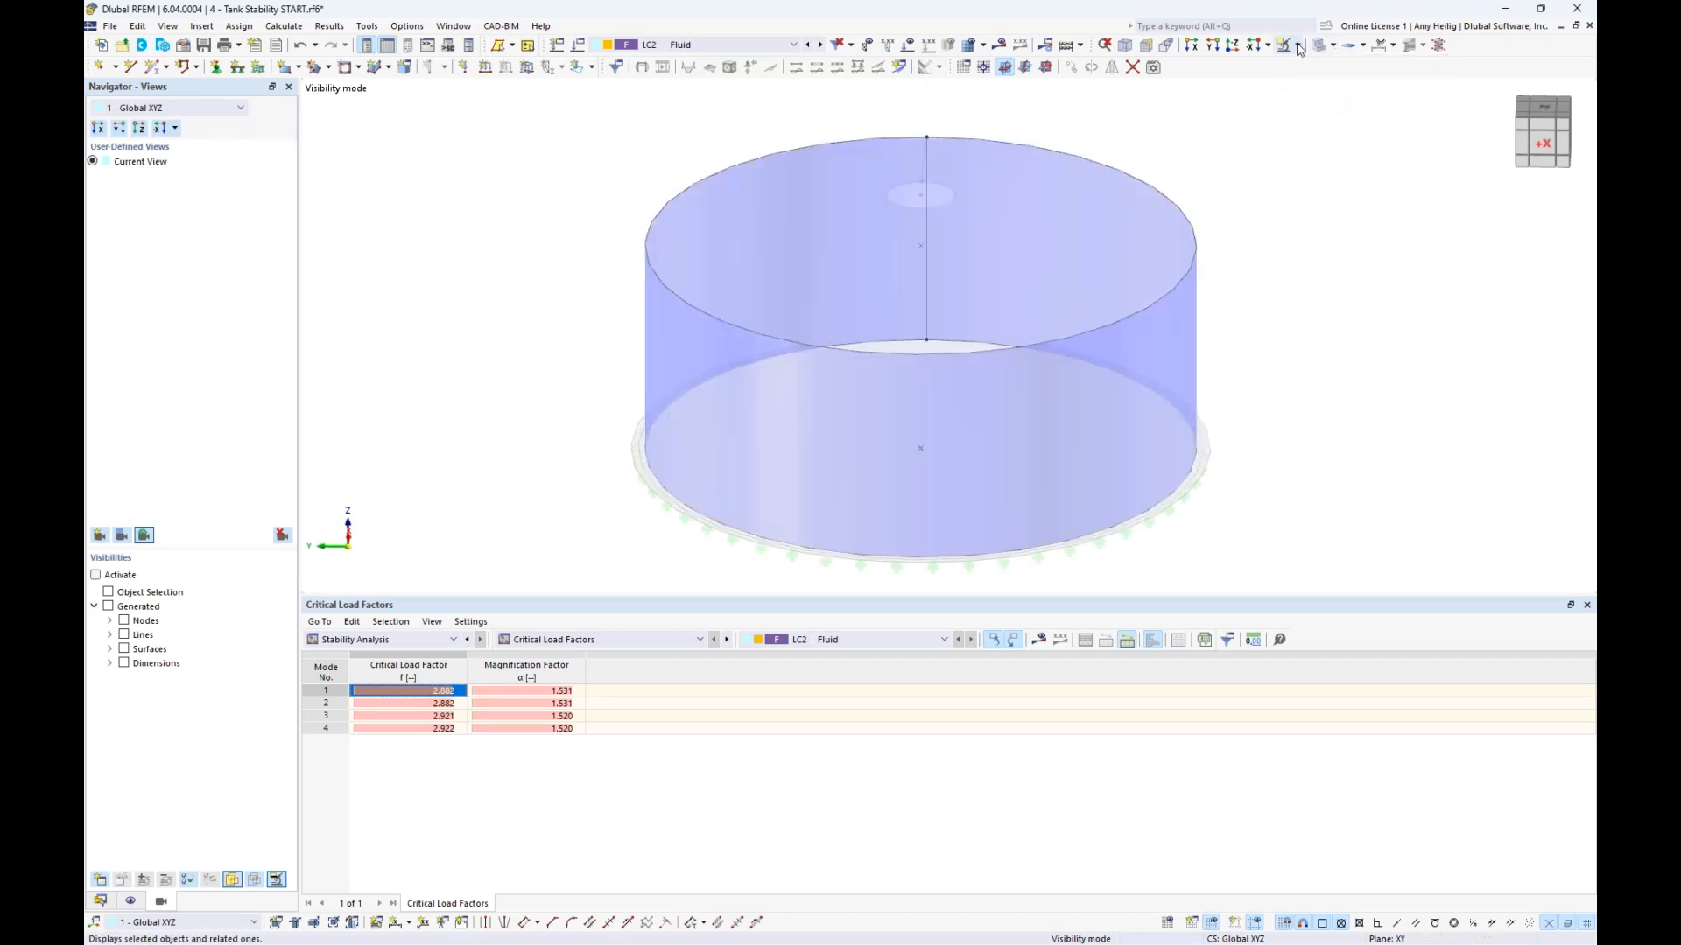
left_click(1295, 45)
left_click(1340, 180)
middle_click_drag(1279, 307, 1199, 277)
left_click(1125, 47)
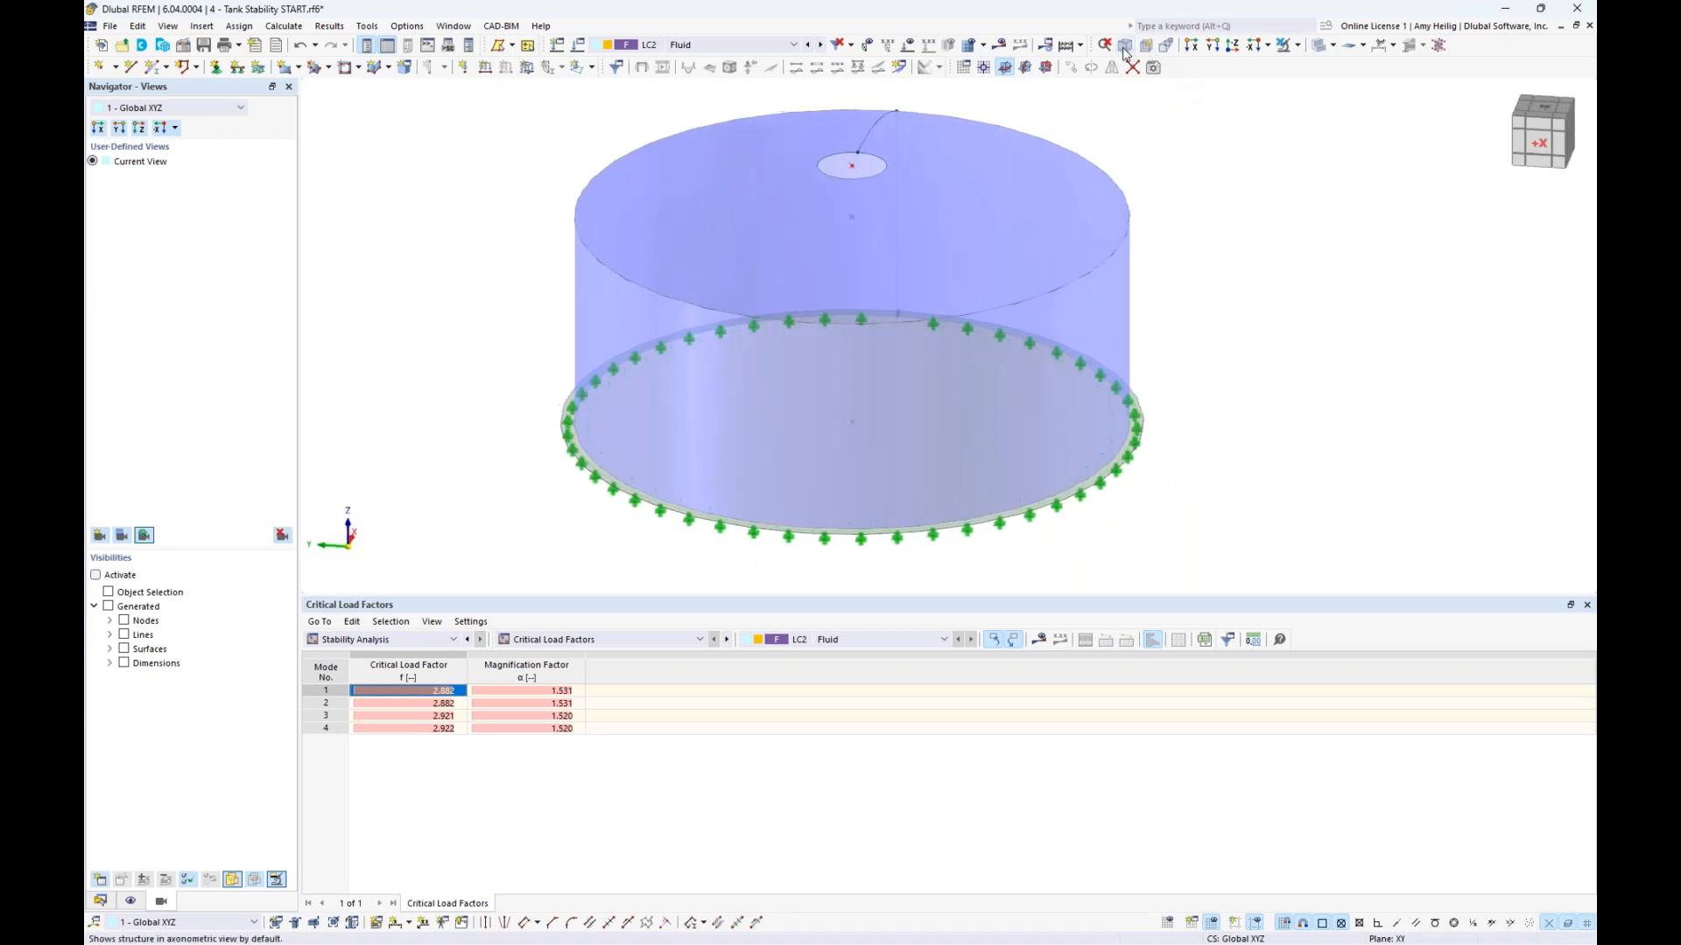
middle_click_drag(1339, 328, 1235, 359)
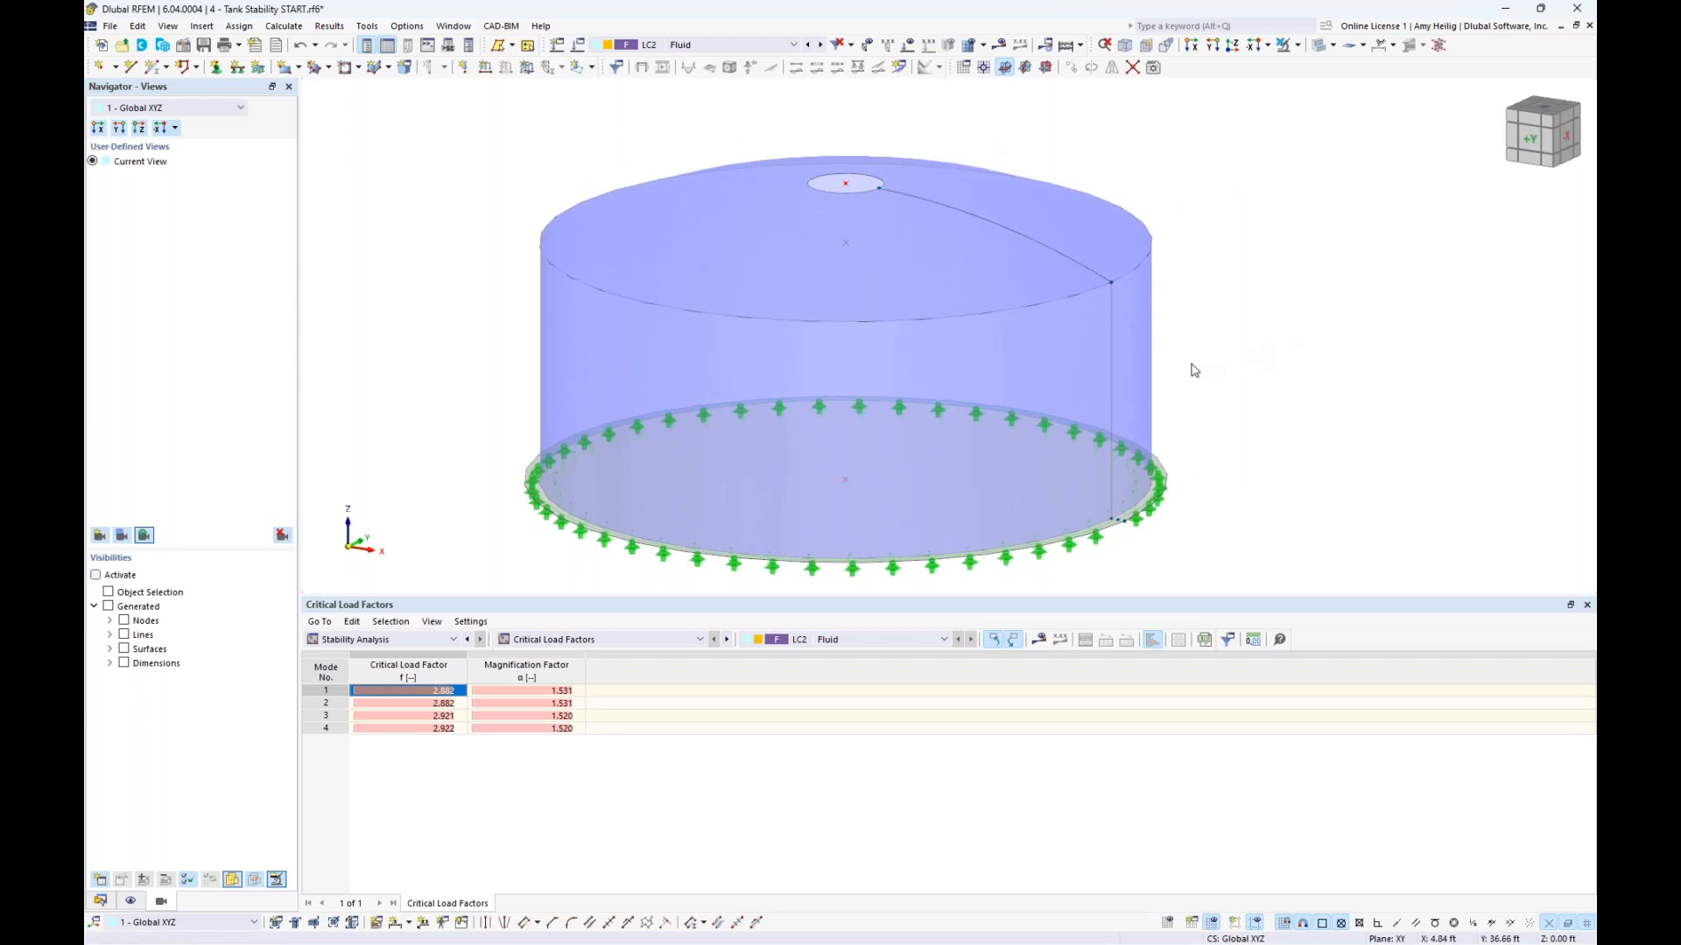
Step: Start a new imperfection case and set its imperfection type to Buckling Mode
mouse_move(1138, 348)
left_click(99, 901)
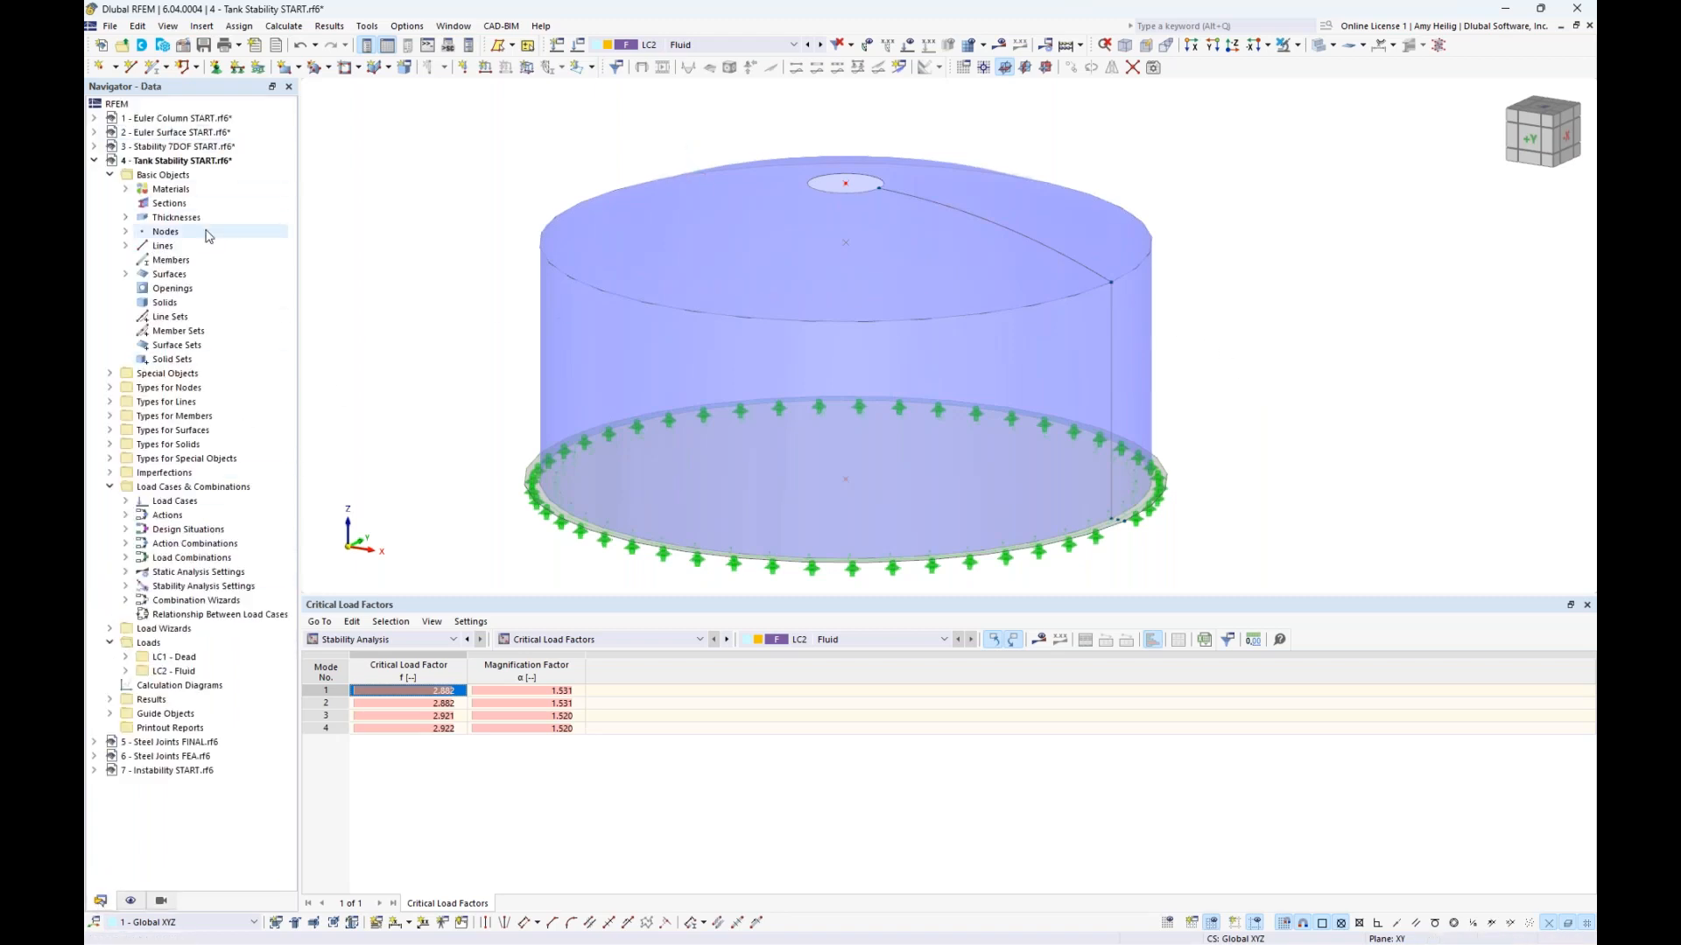
left_click(110, 474)
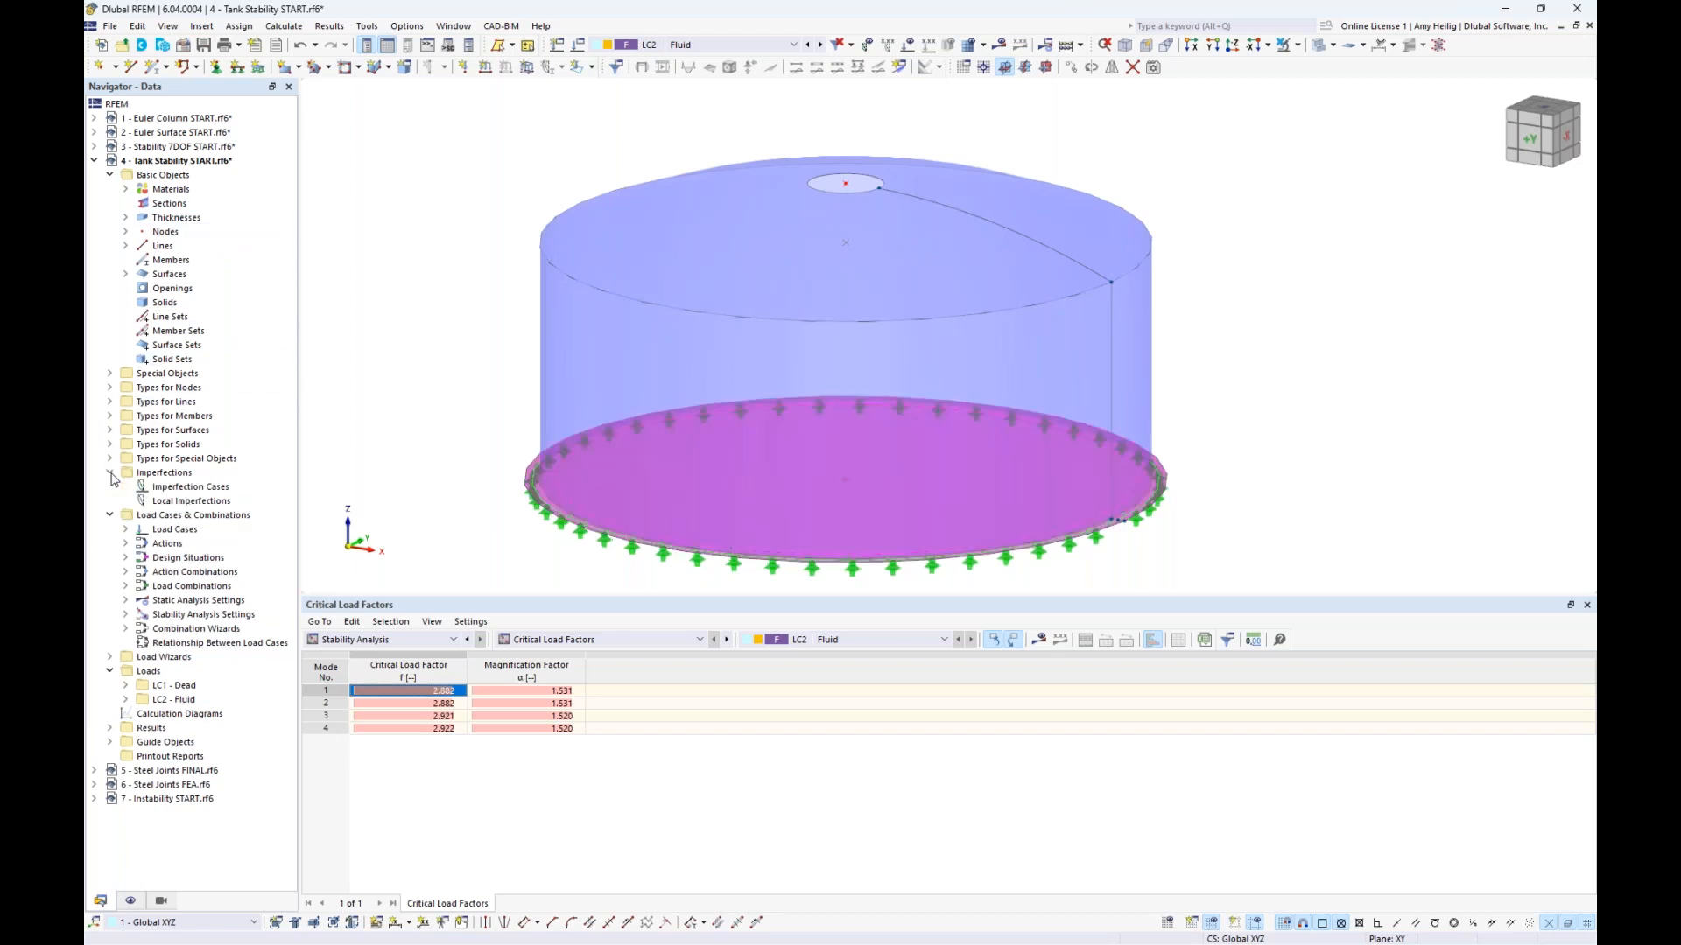
double_click(216, 490)
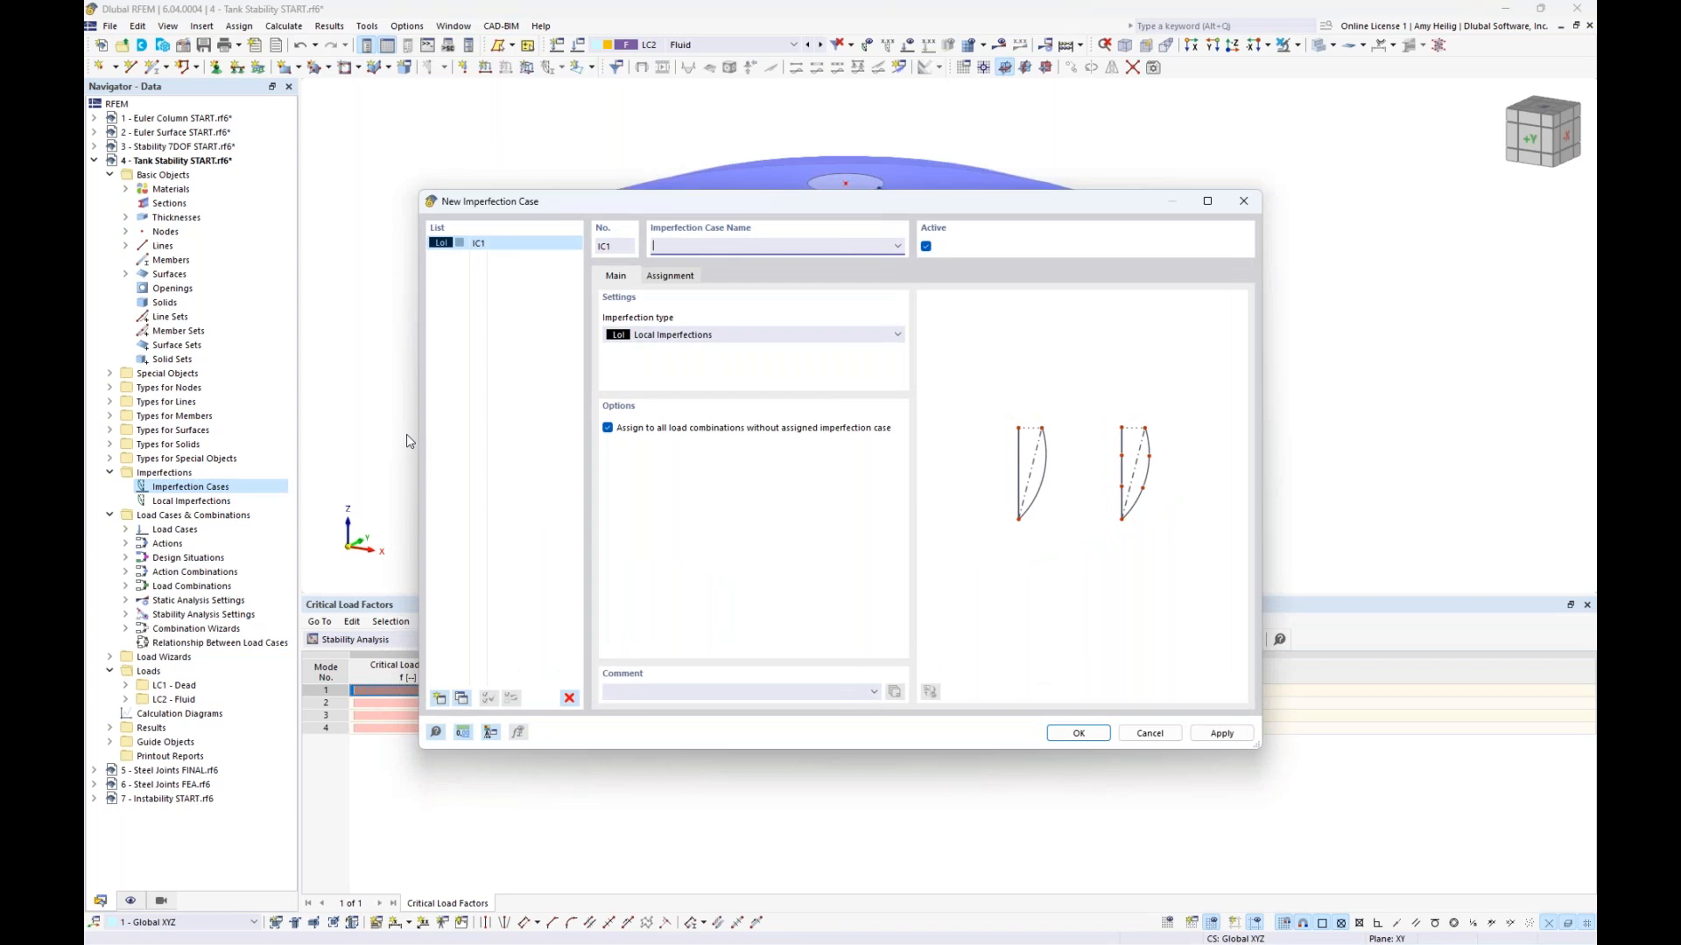
left_click(688, 340)
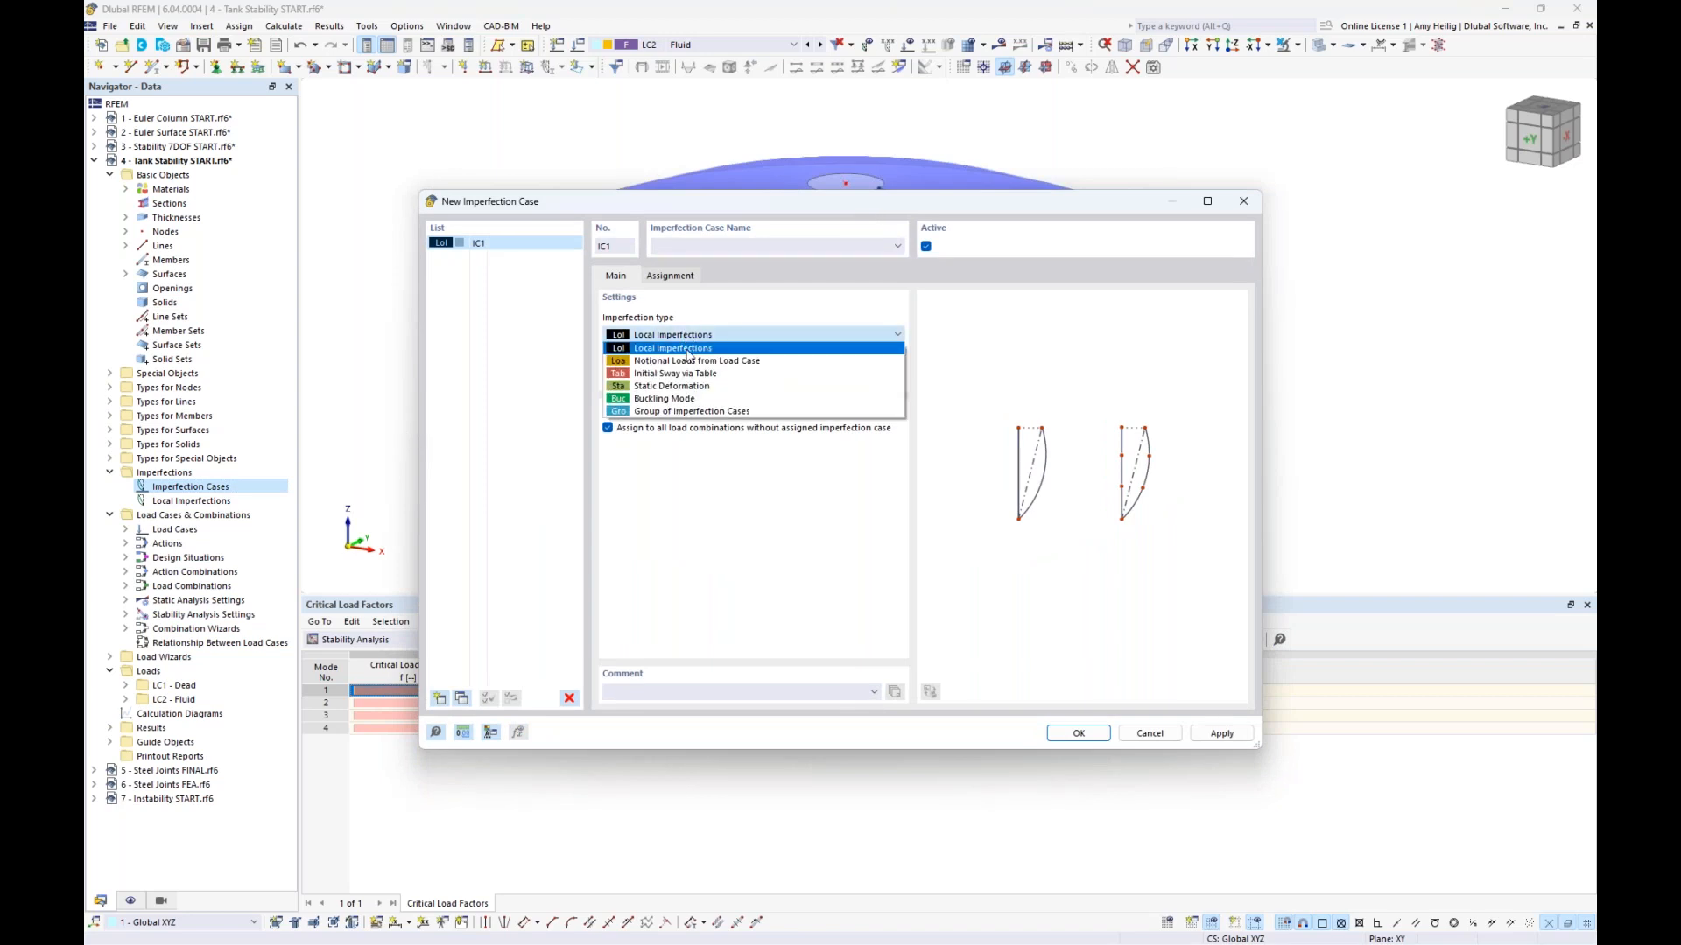
left_click(679, 400)
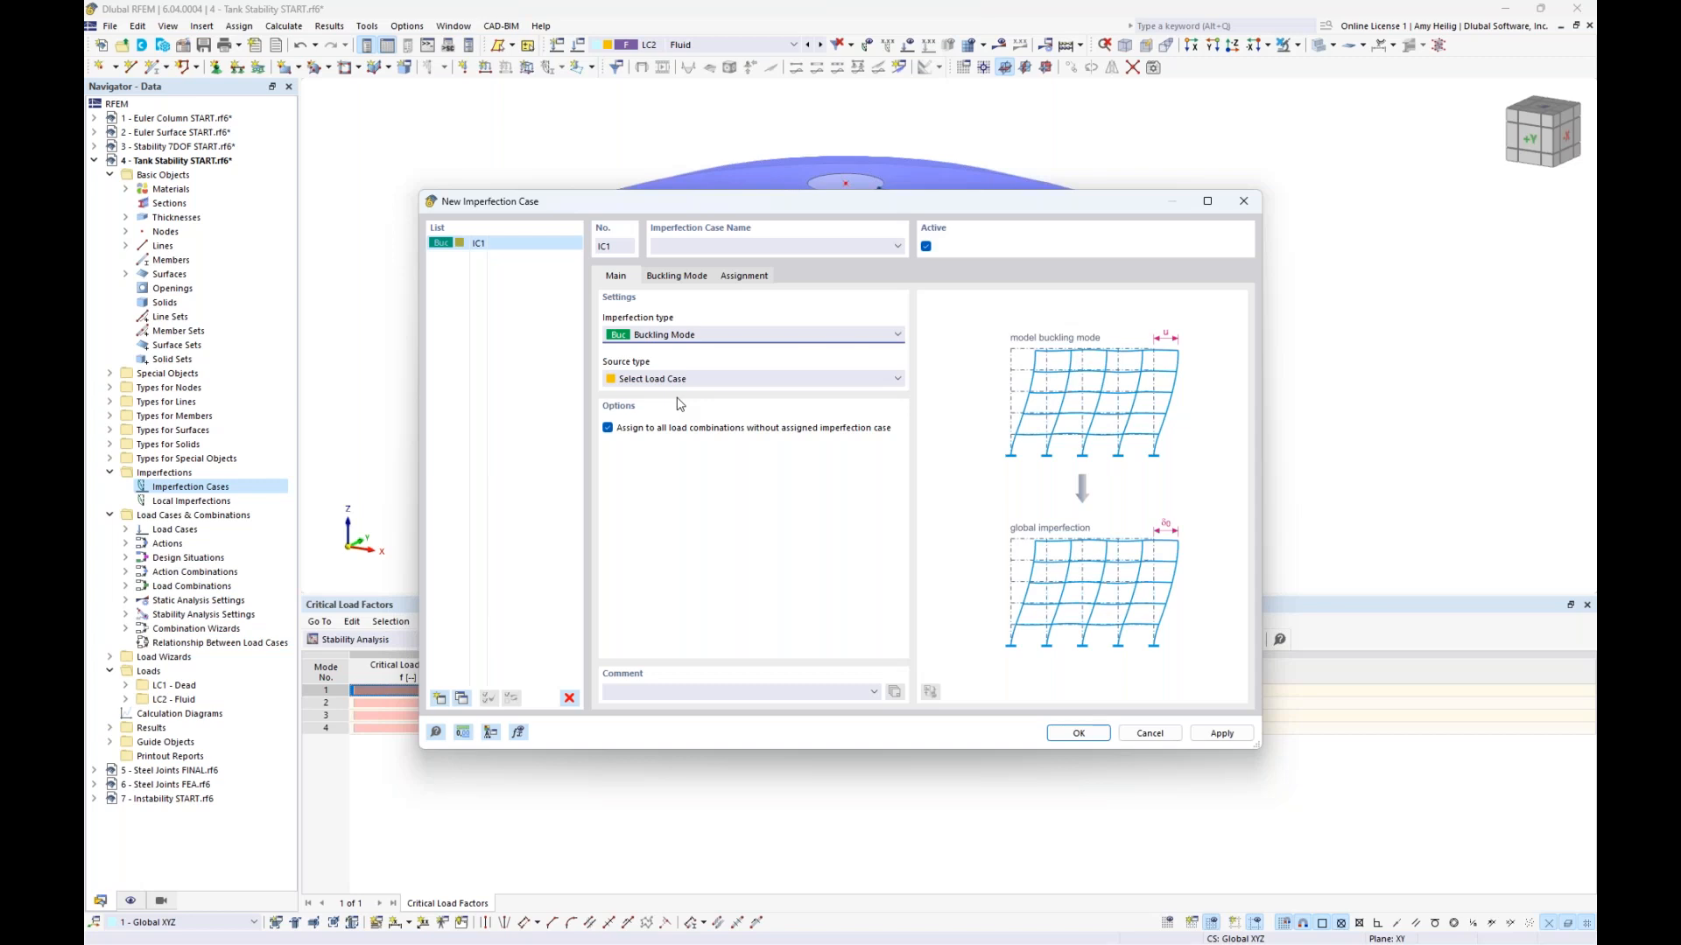
Step: Base the imperfection case on buckling mode 1 of LC2 - Fluid, set Spatial scaling with a smaller imperfection magnitude, and save it
left_click(691, 279)
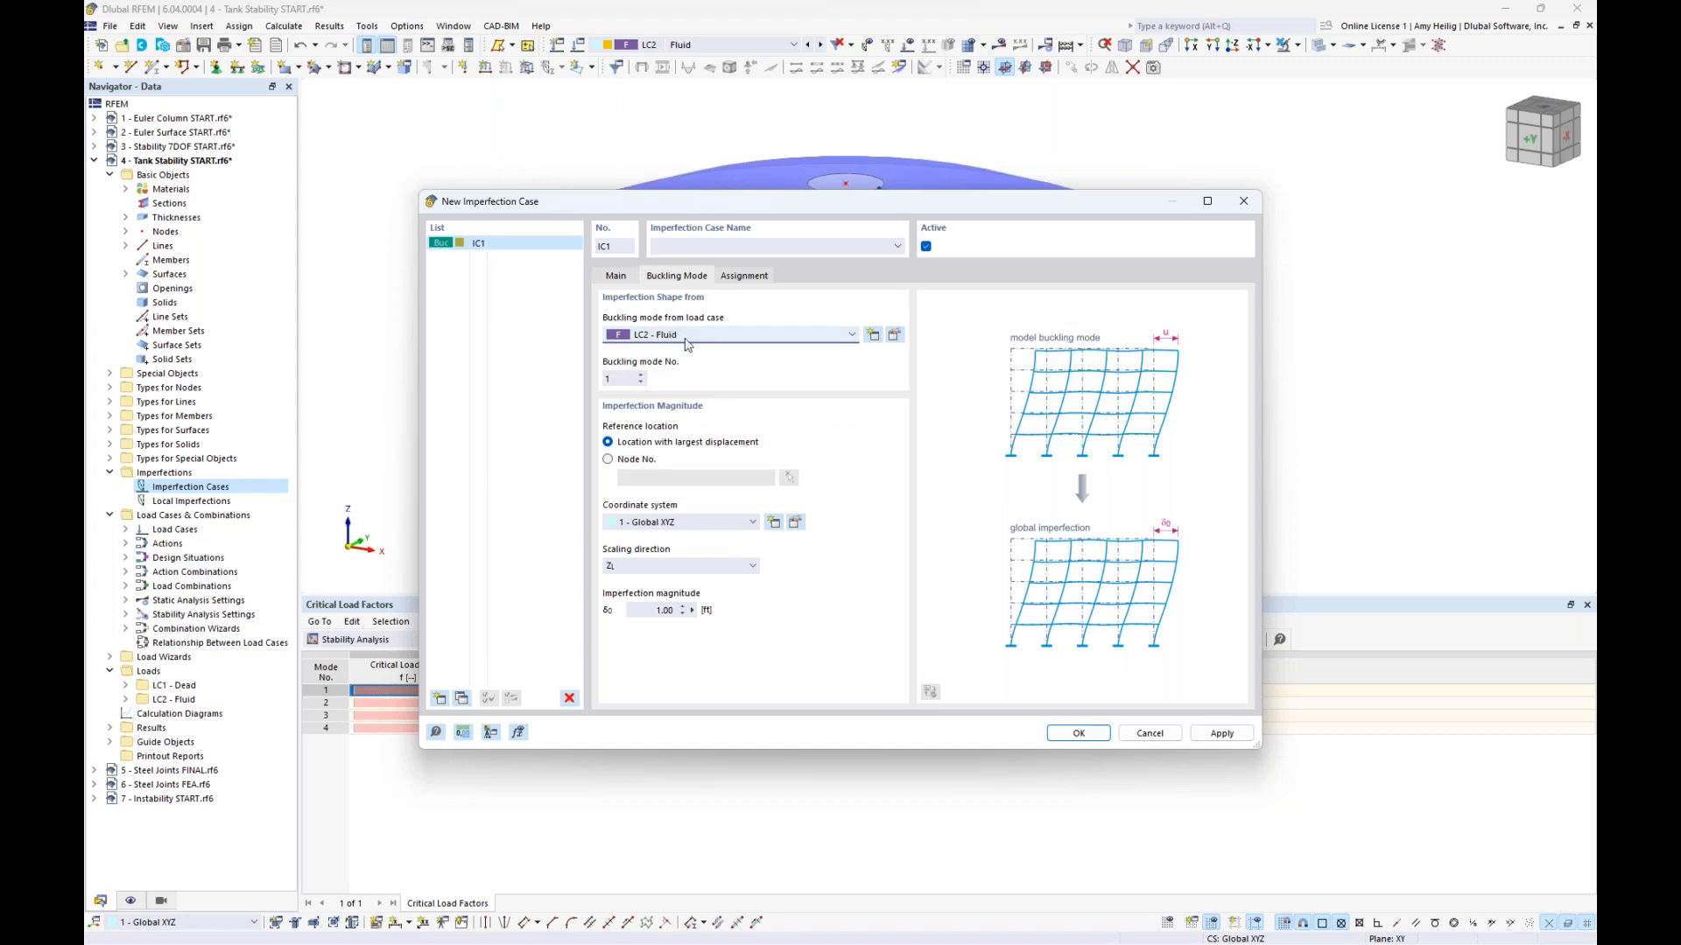
double_click(622, 379)
left_click_drag(705, 203, 722, 351)
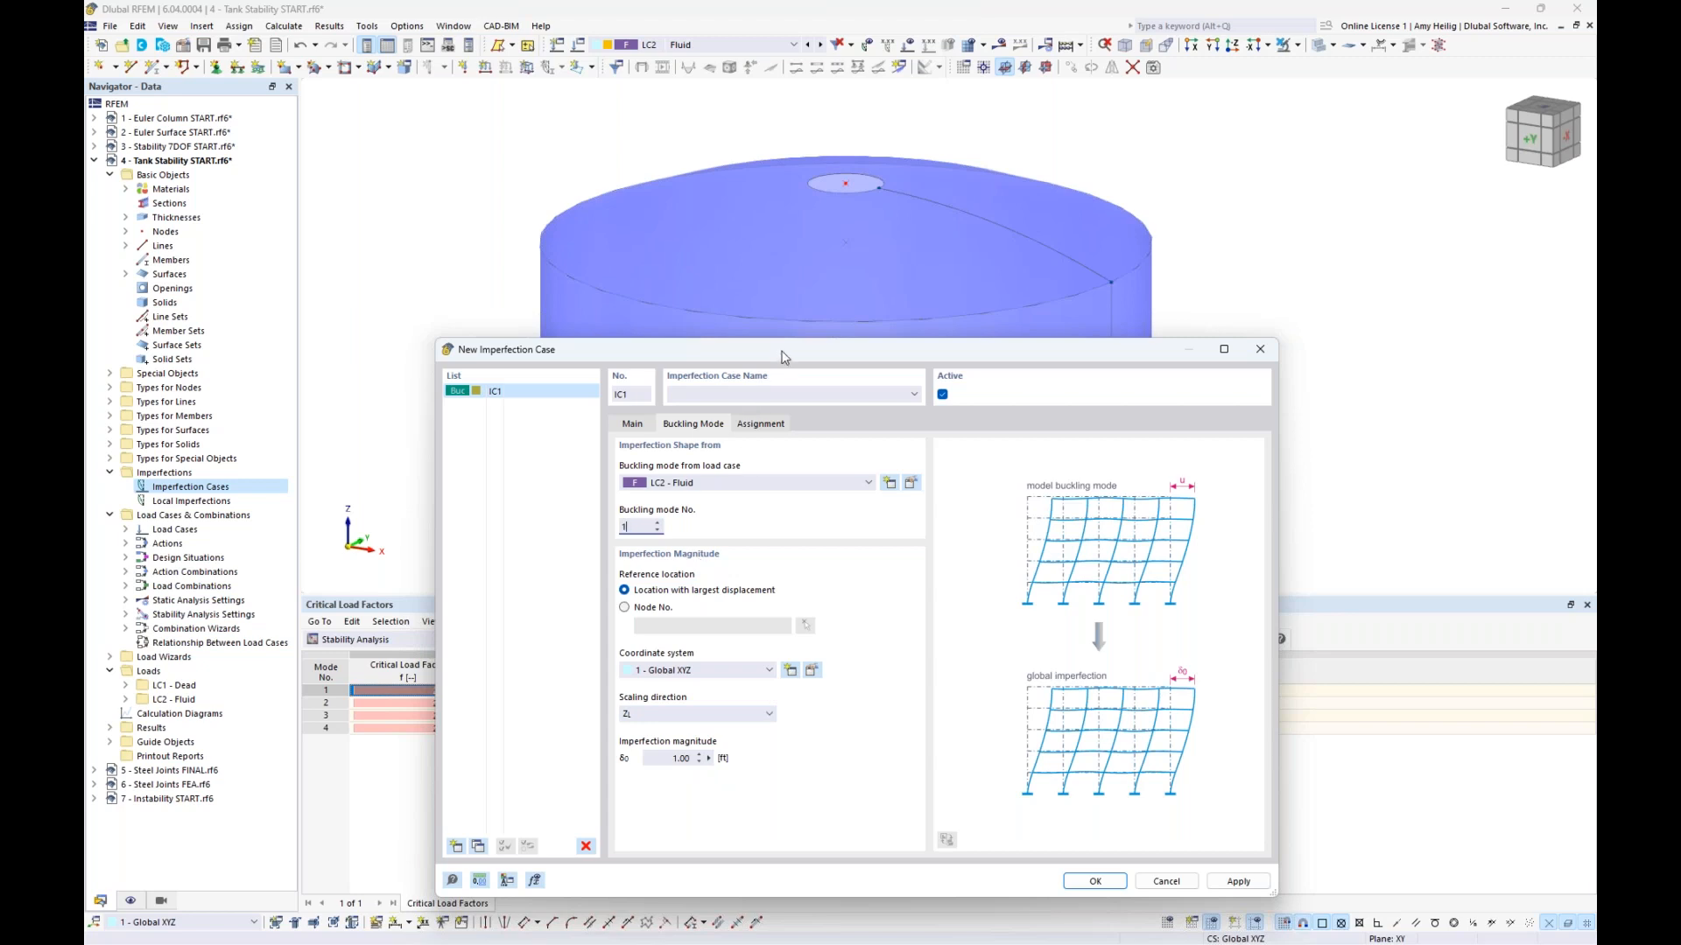
left_click_drag(783, 359, 810, 211)
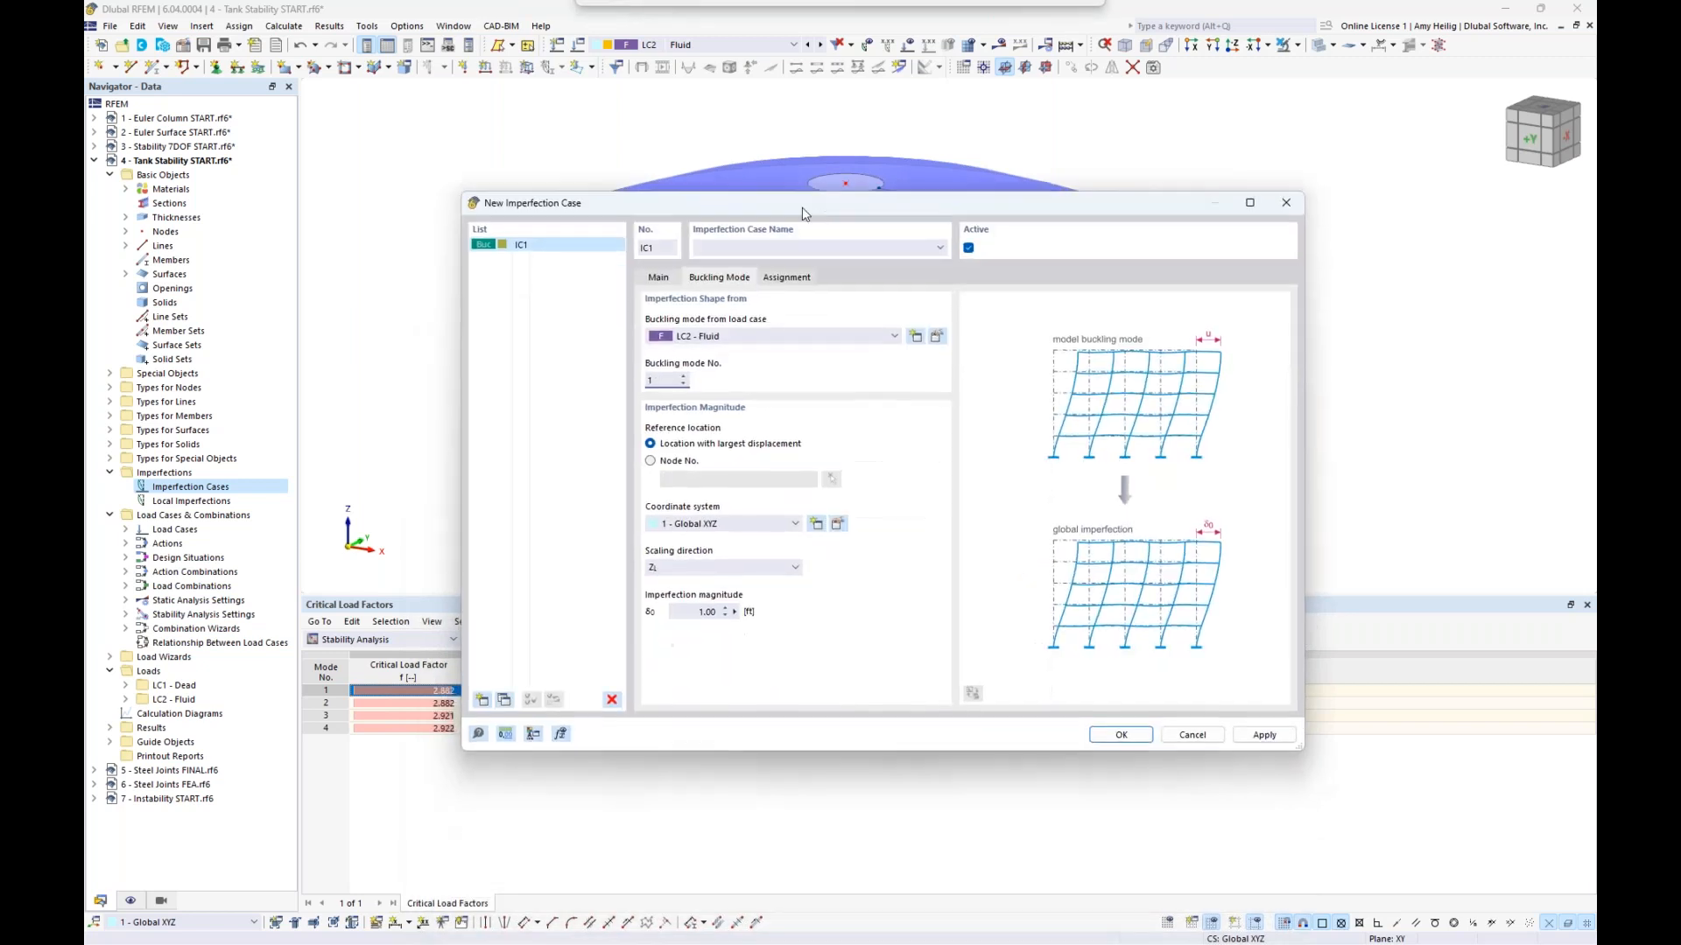
left_click(701, 569)
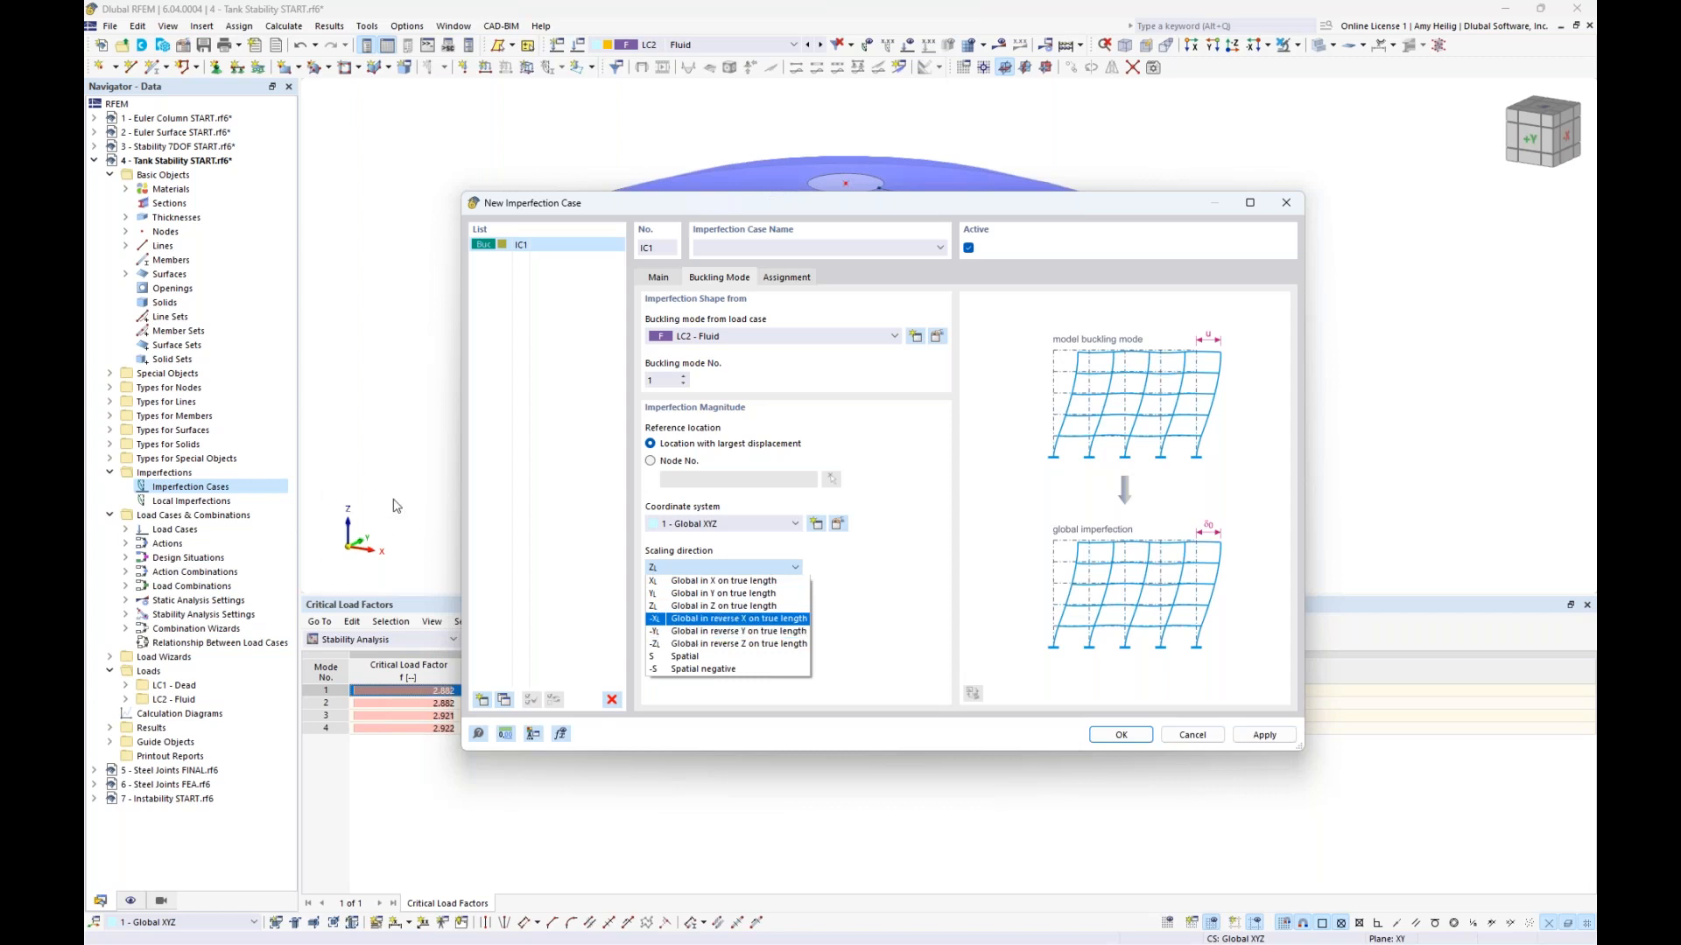
left_click(724, 658)
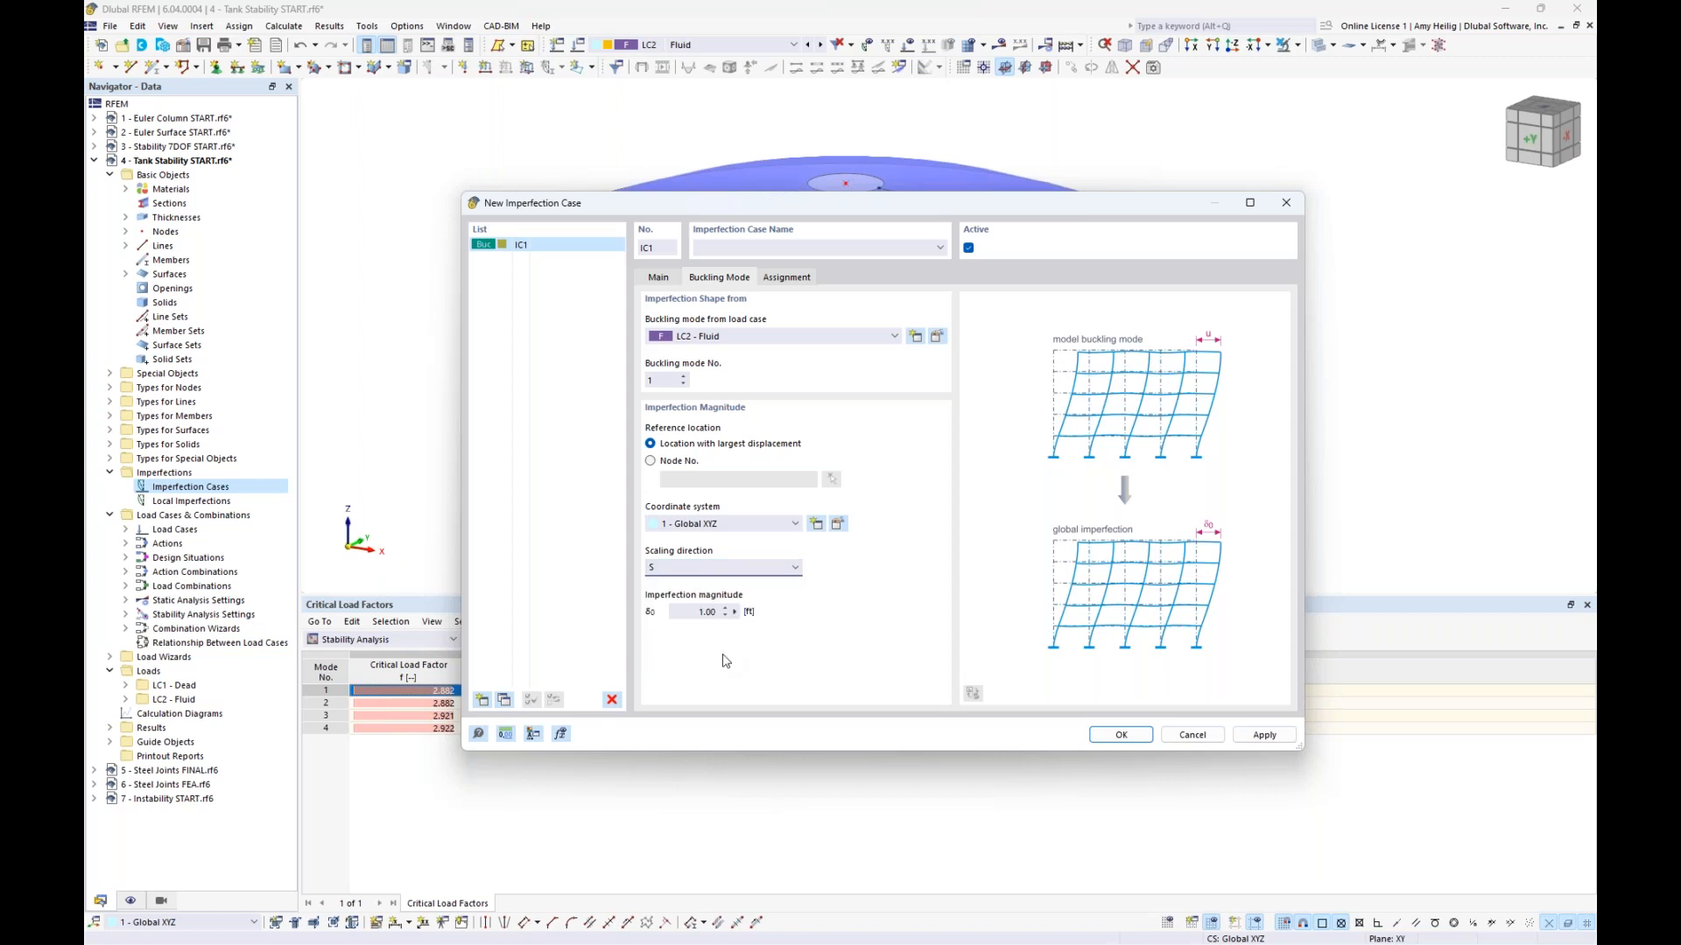
key("Tab")
type("0.")
left_click(1119, 735)
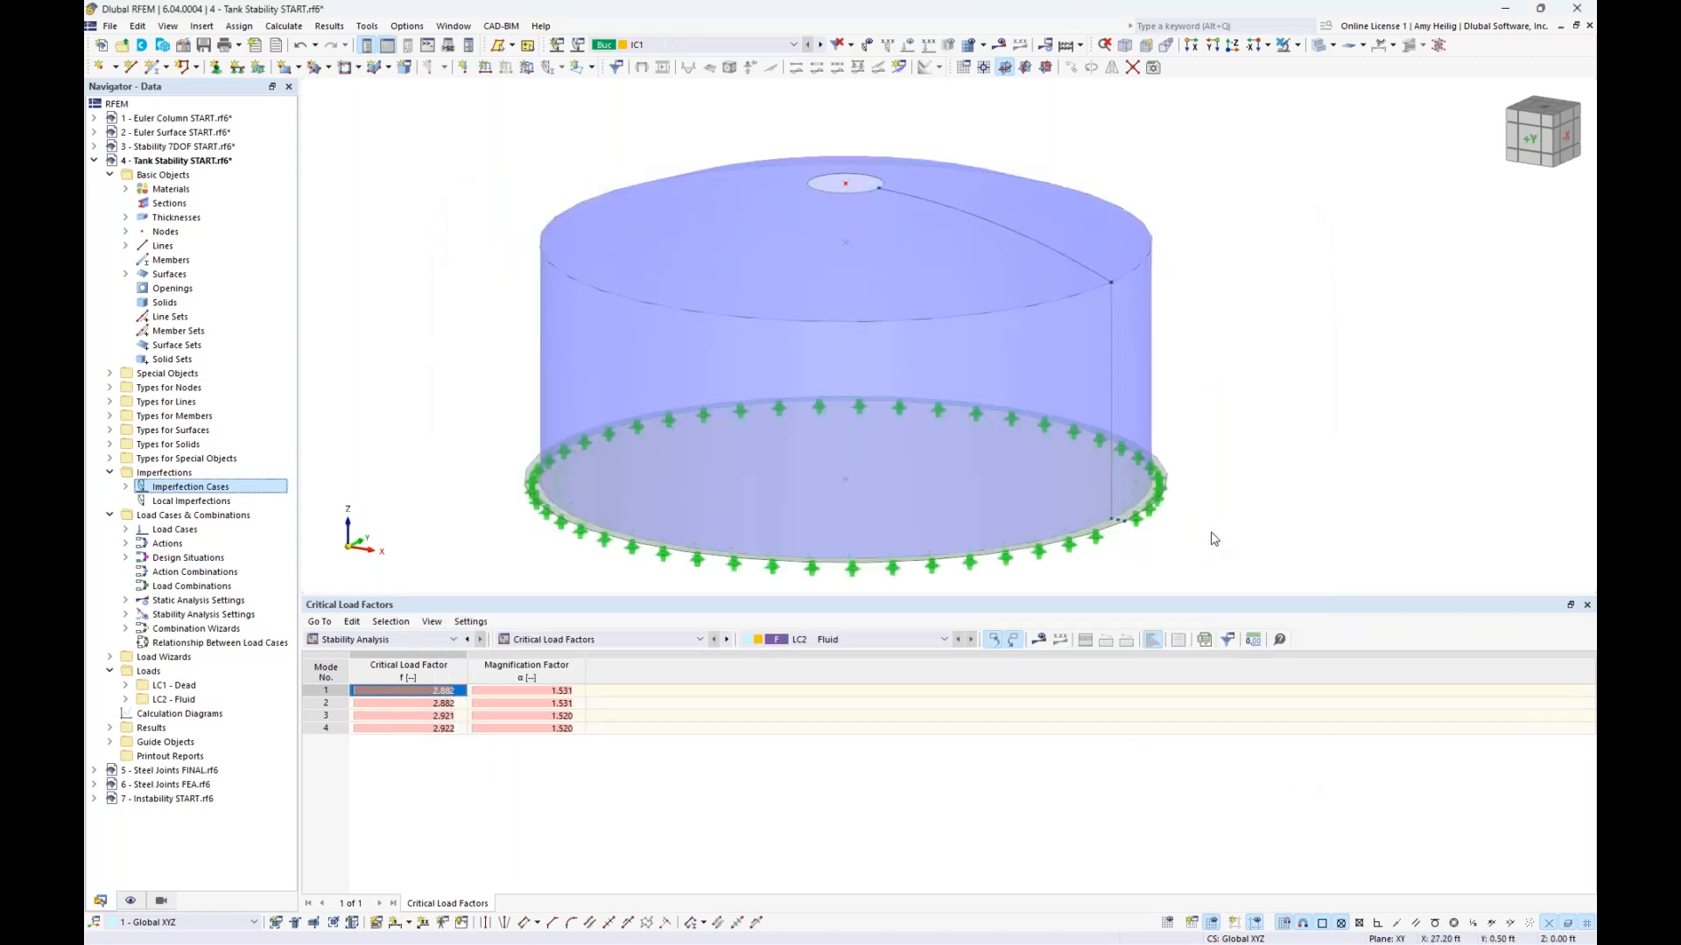
Step: Check the combination wizard of design situation DS1 for its option to consider imperfection cases
mouse_move(1126, 333)
left_click(126, 487)
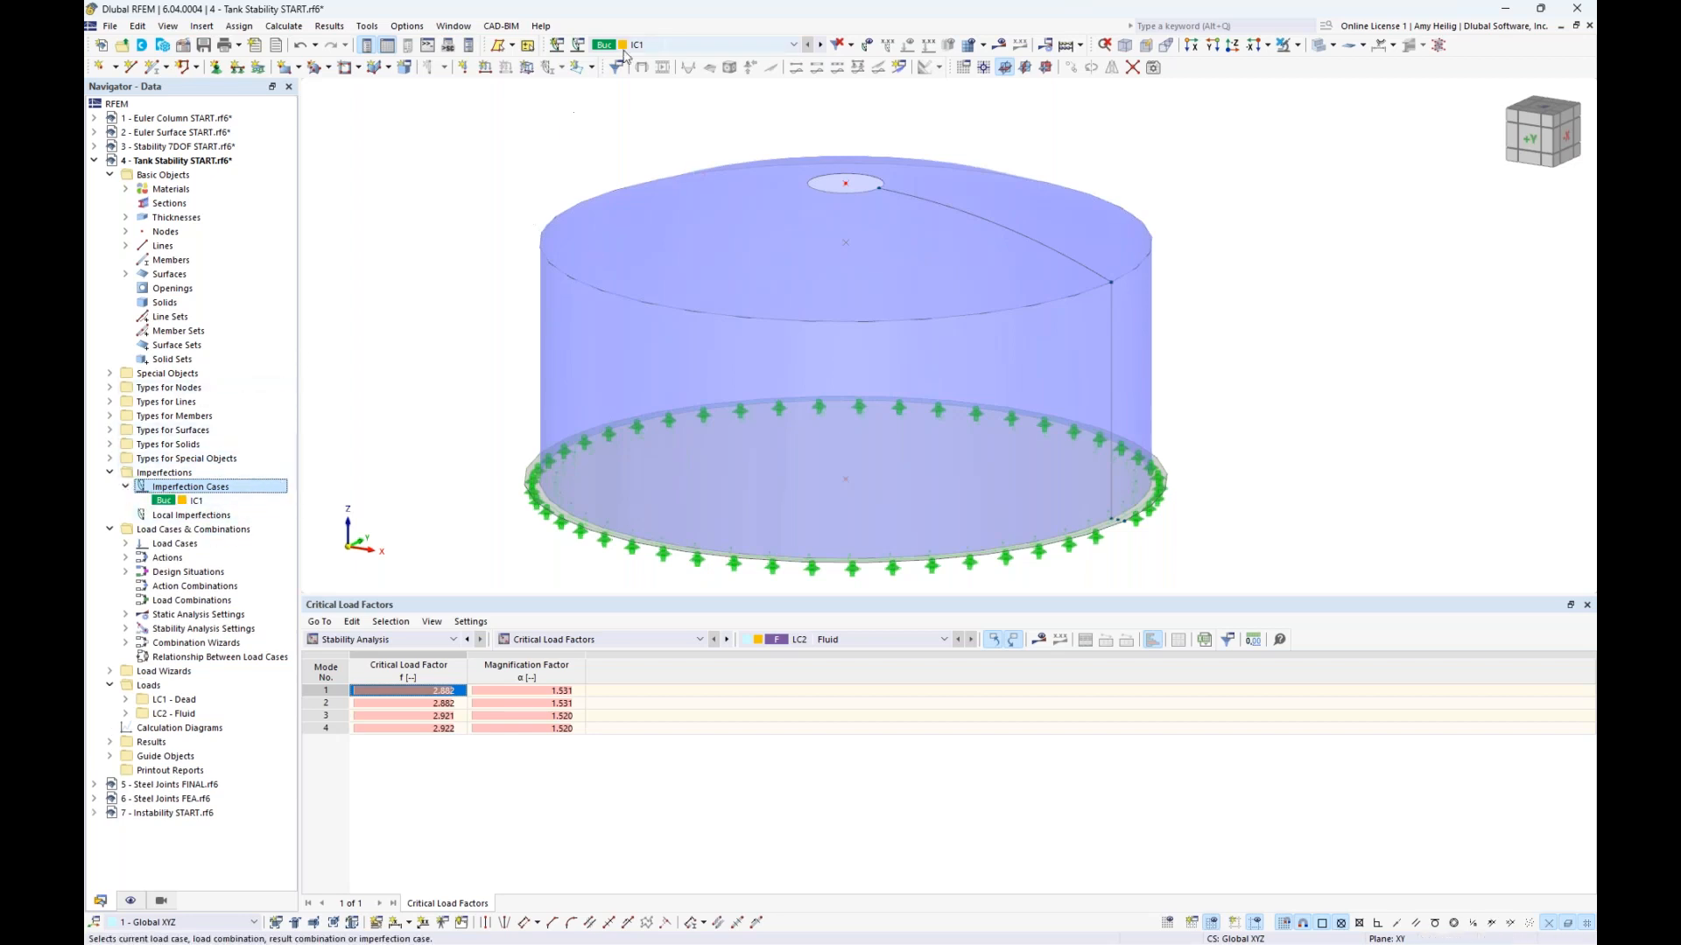
left_click(657, 45)
left_click(689, 122)
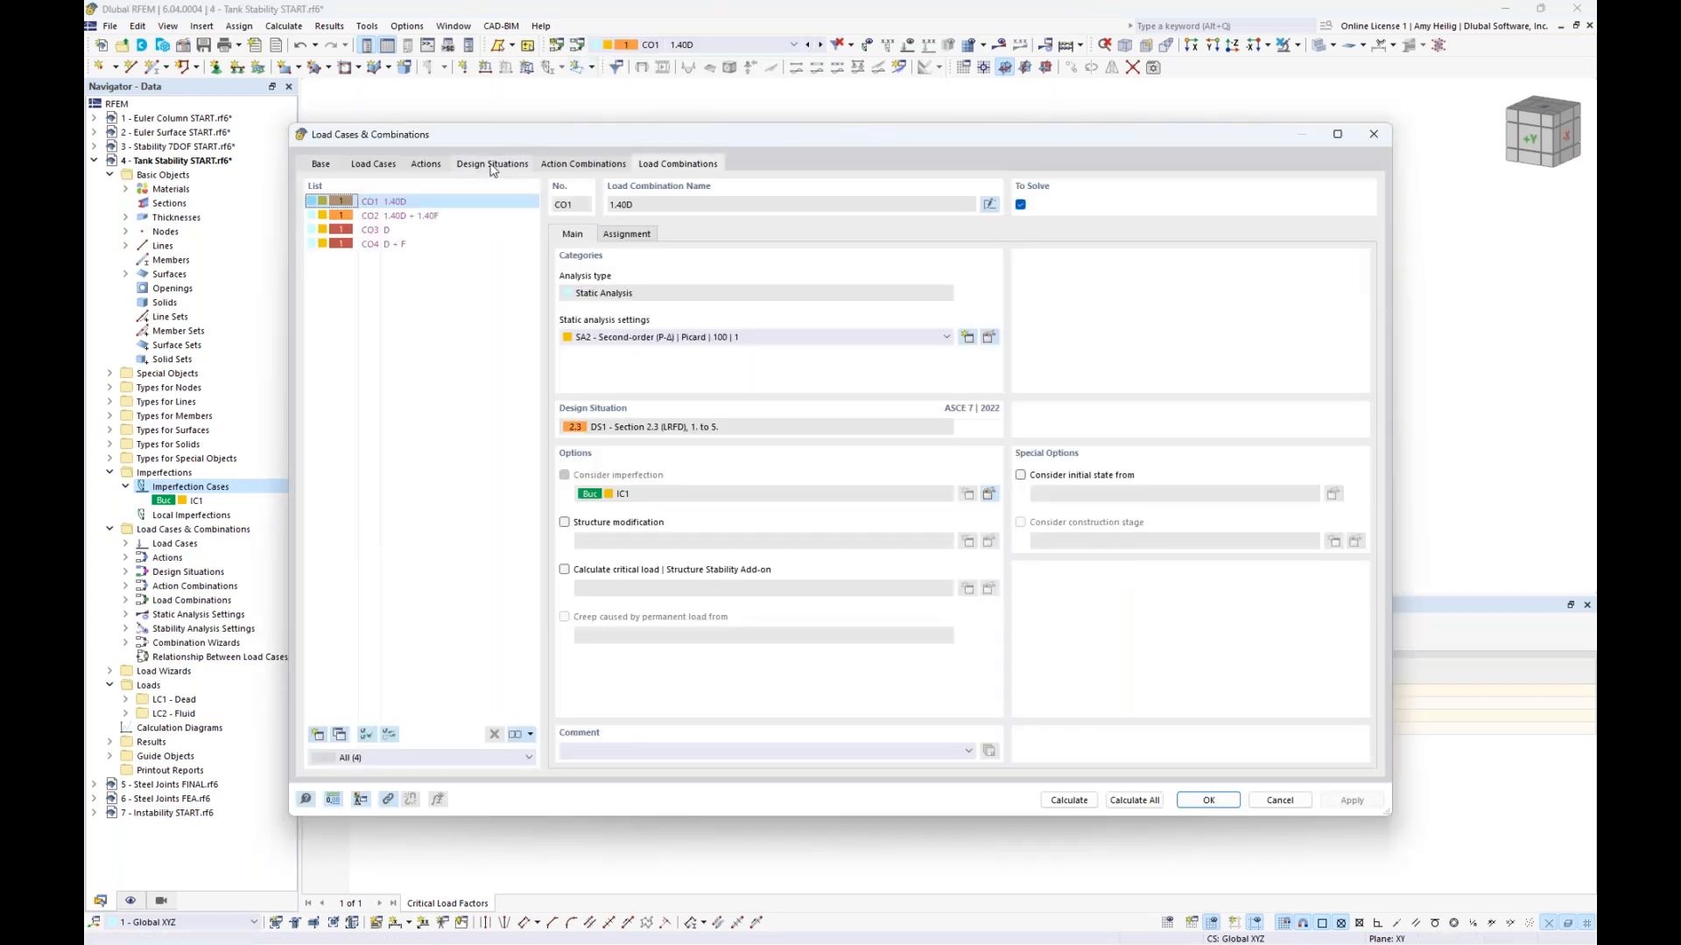
left_click(492, 165)
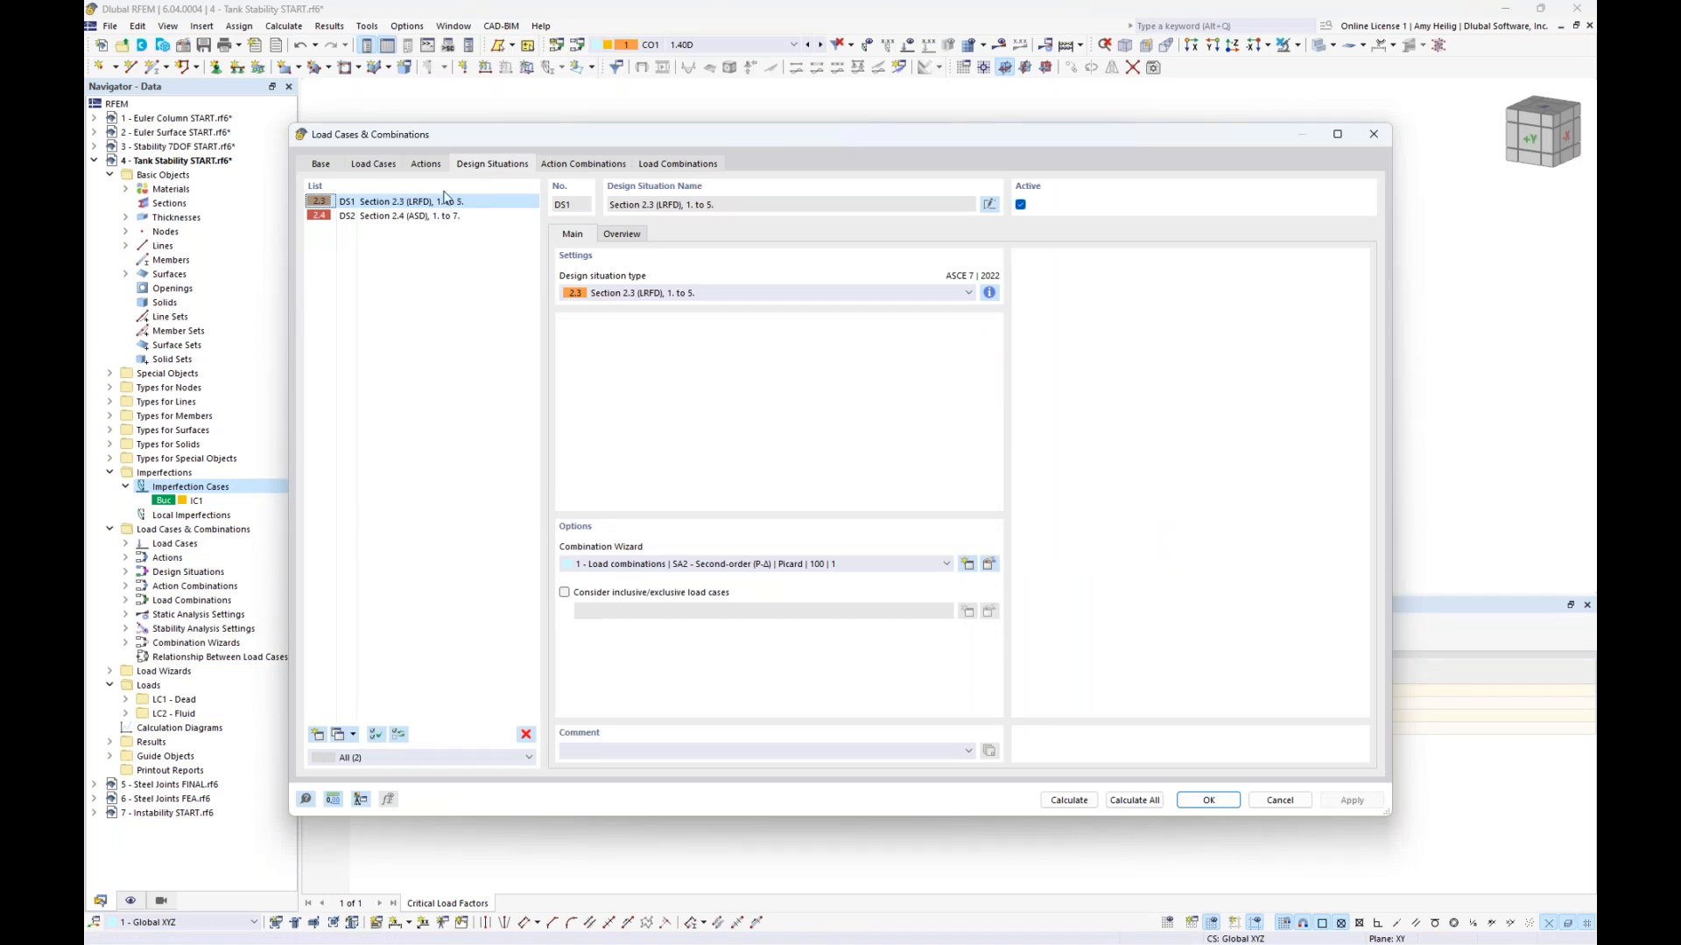
left_click(989, 565)
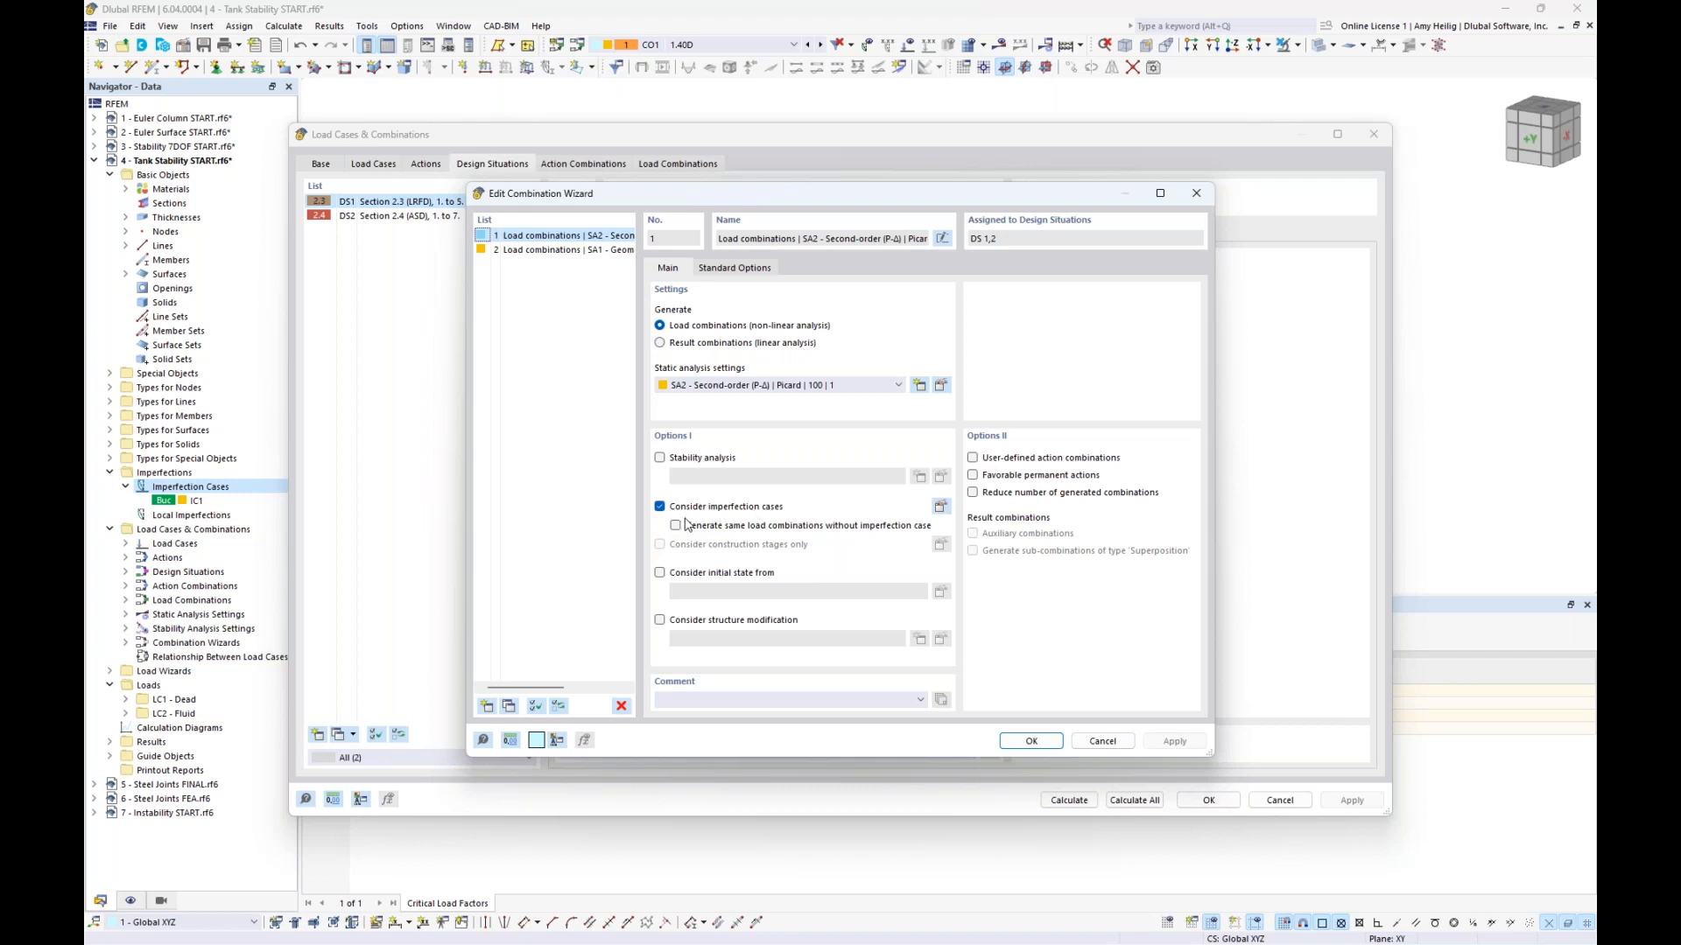
left_click(1028, 739)
Step: Check the imperfection case assigned to load combinations CO1 and CO2, and calculate all load cases and combinations
left_click(678, 166)
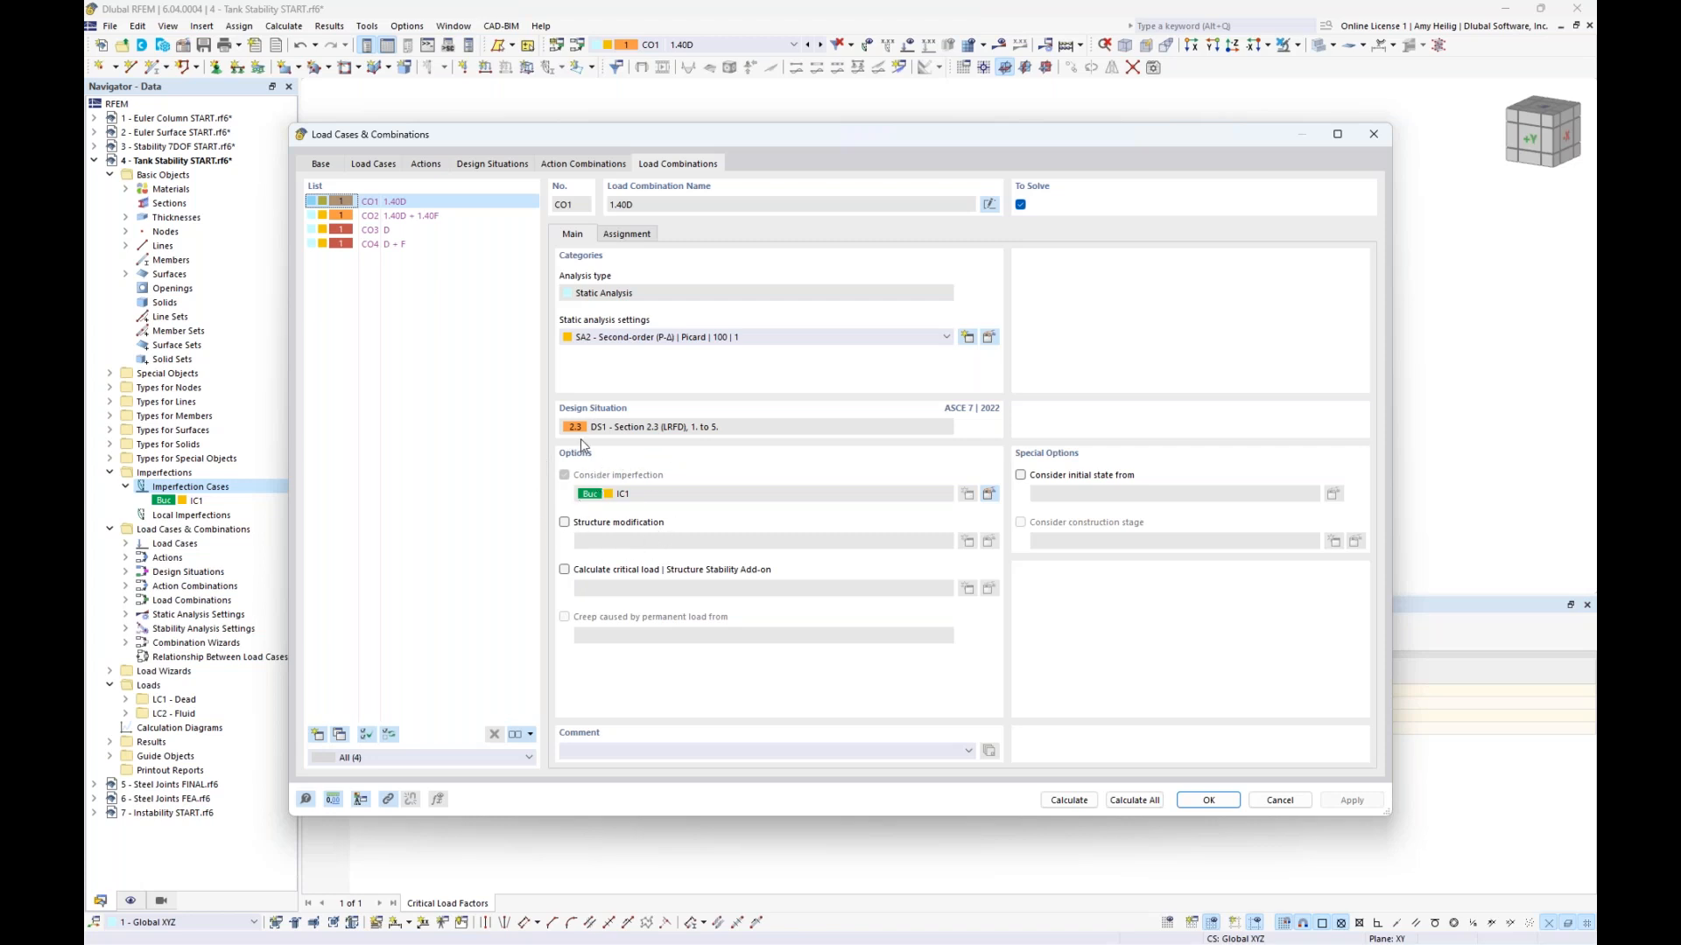
left_click(451, 220)
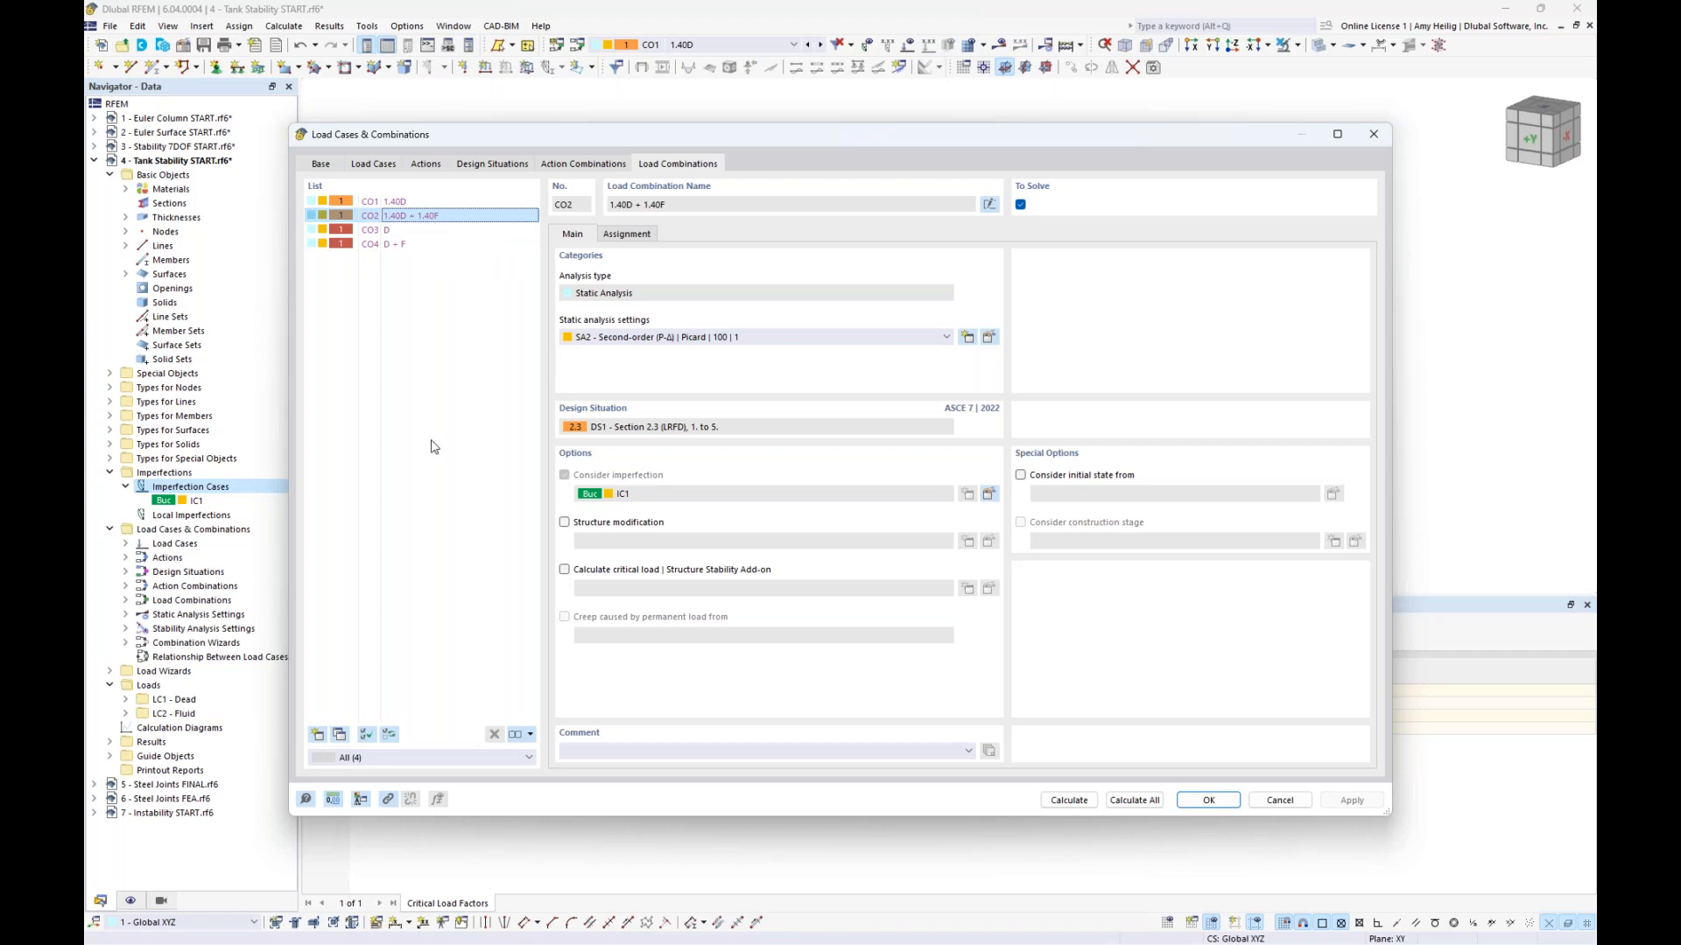
left_click(1118, 800)
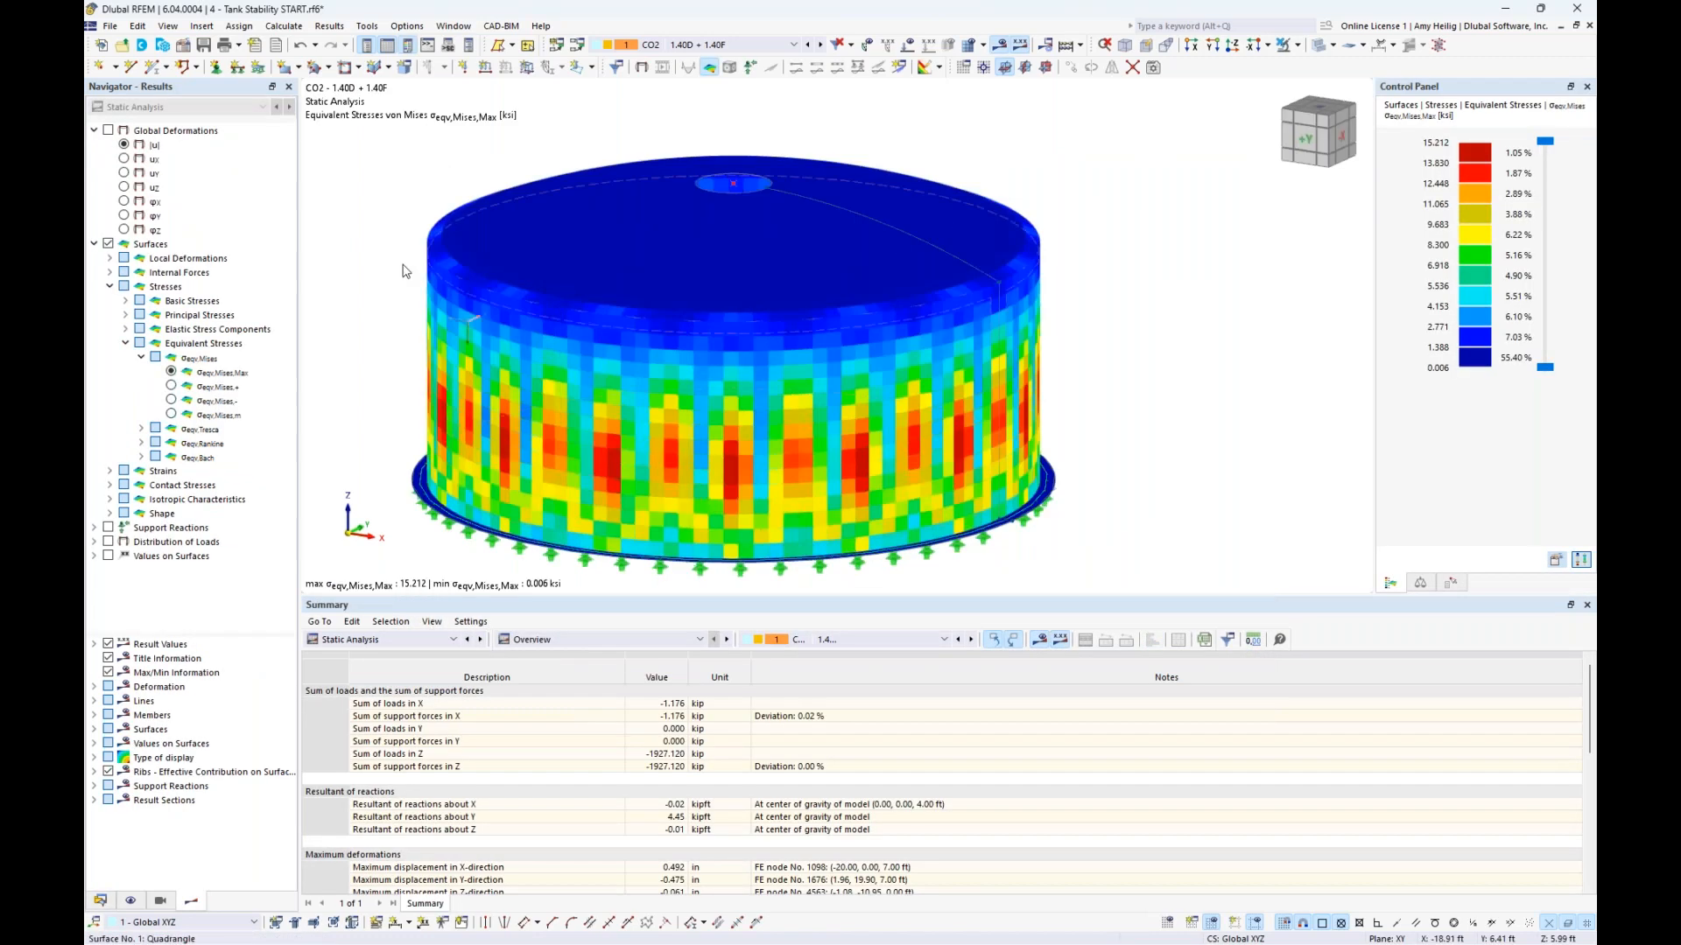
Step: Display the tank's global deformations |u| for CO2 and inspect the displacement pattern around the wall
left_click(108, 129)
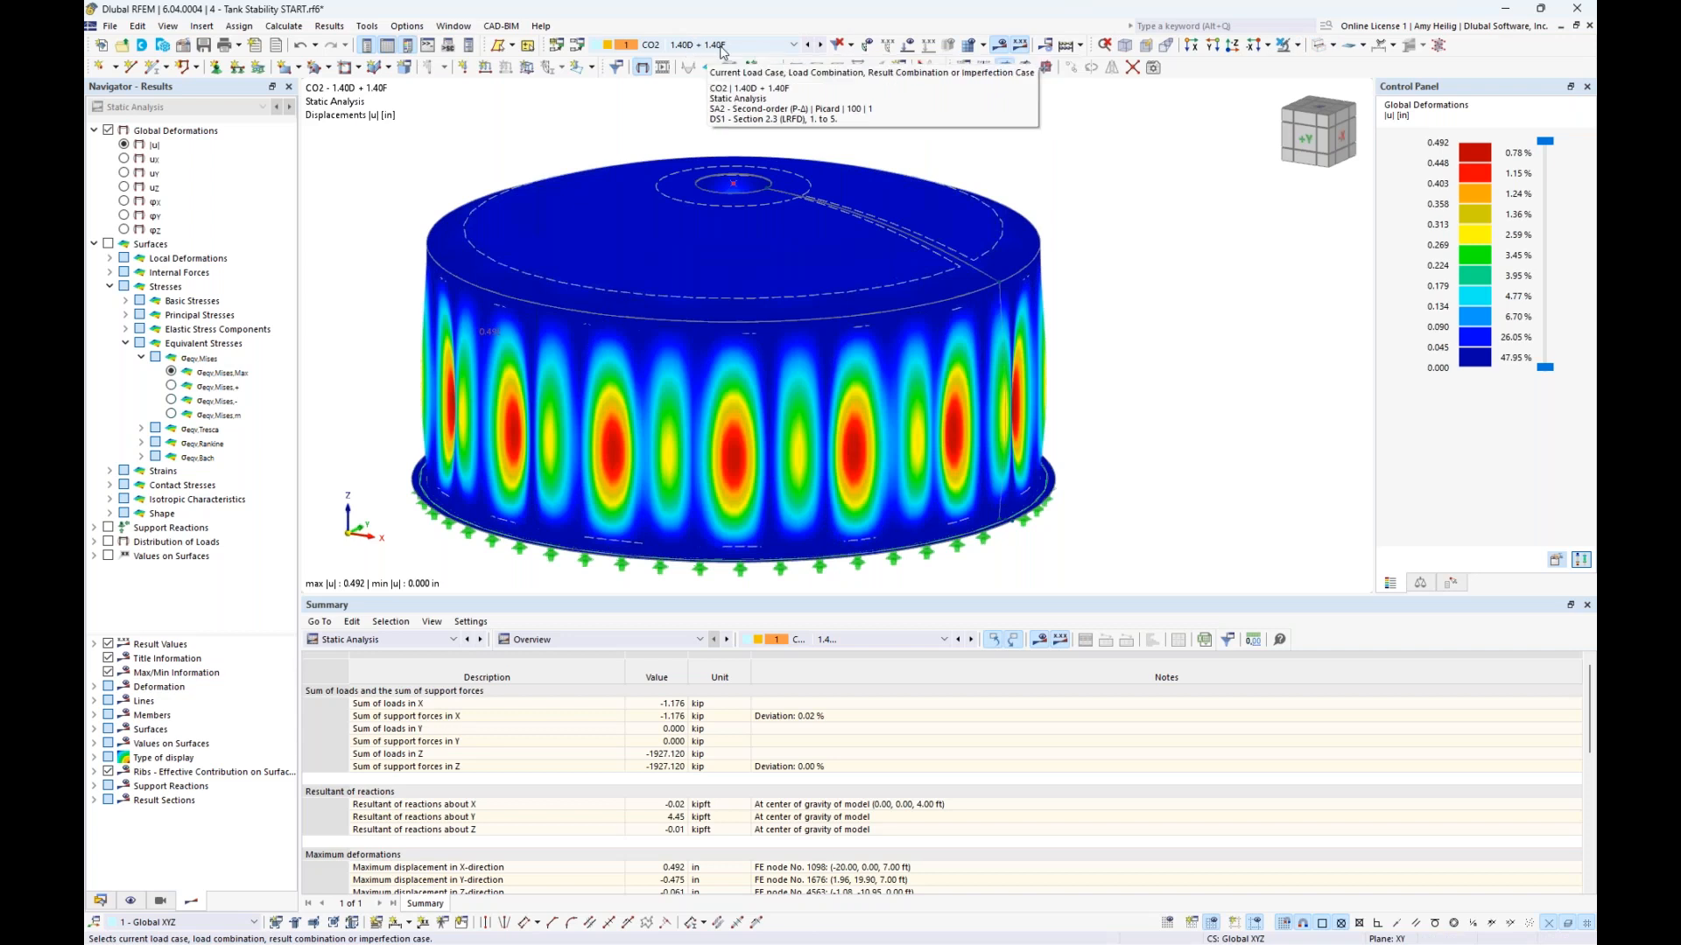
middle_click_drag(1085, 359, 1163, 326)
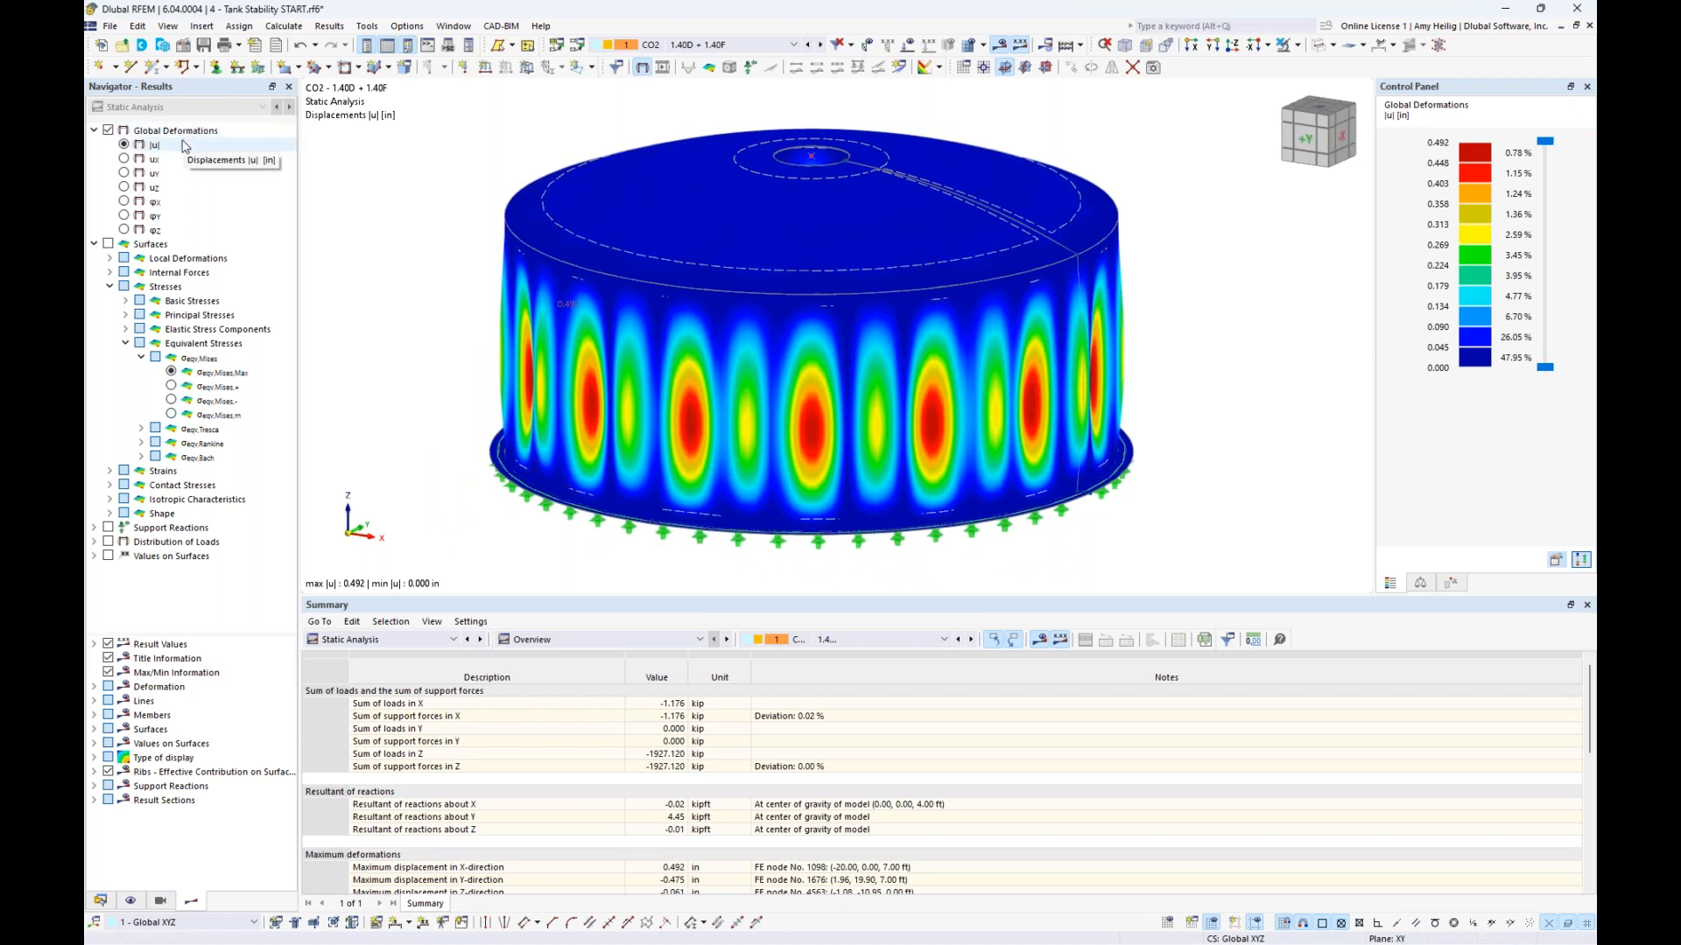
middle_click_drag(1223, 447, 1258, 439, "ctrl")
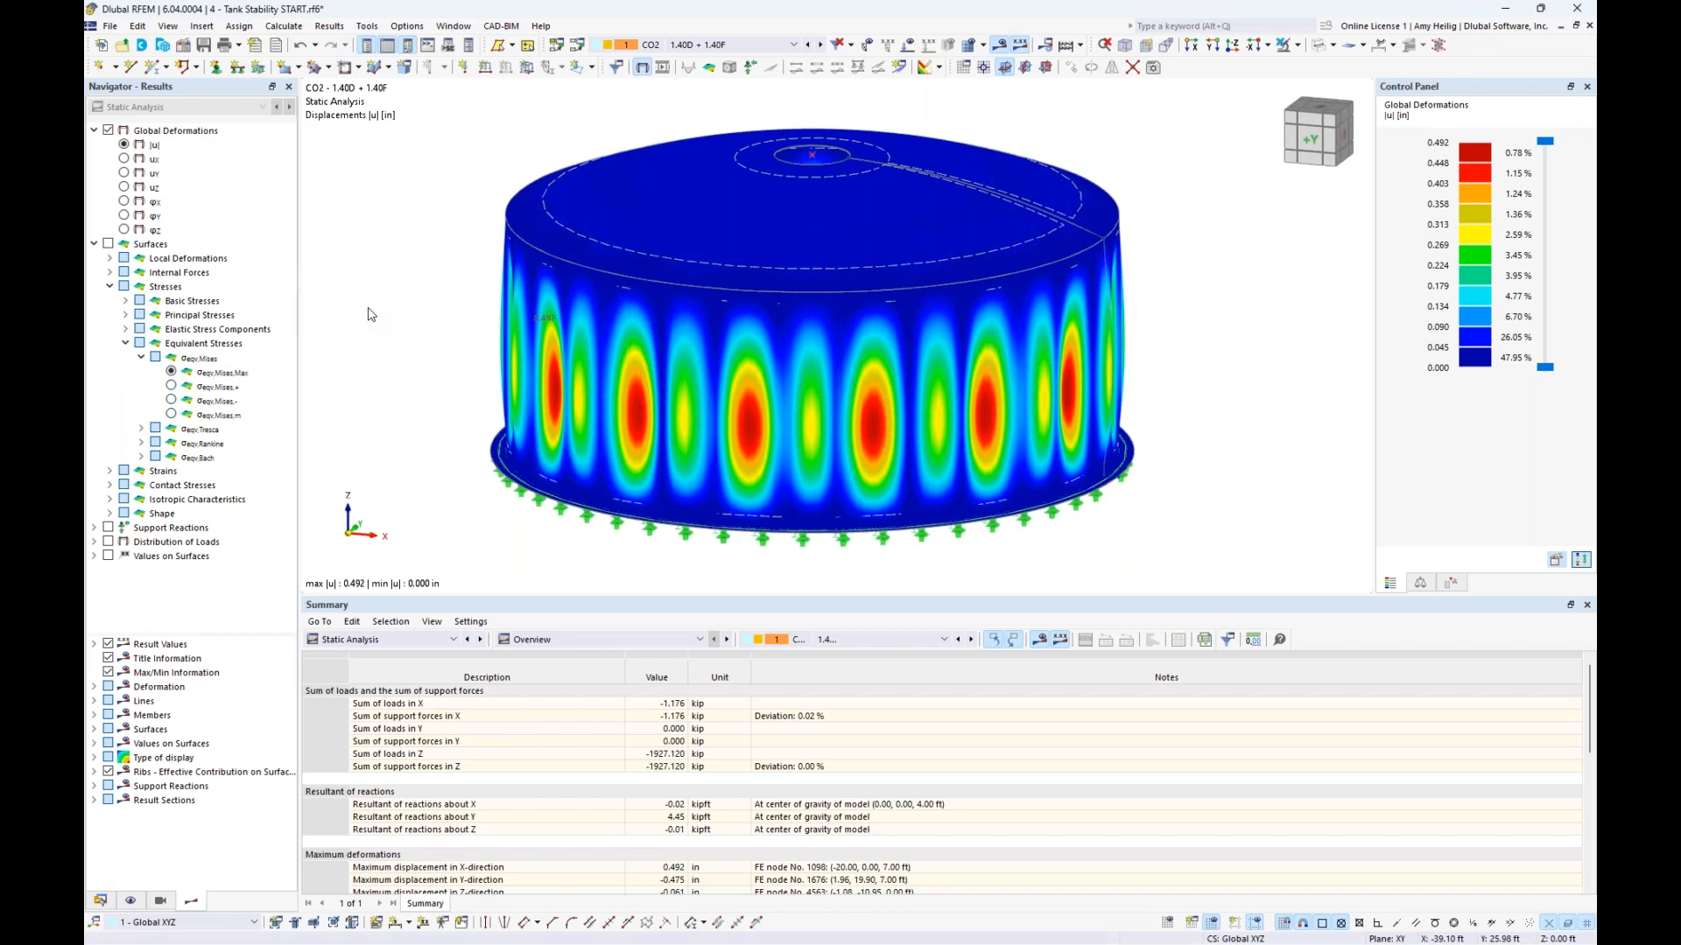
Step: Display the maximum von Mises equivalent stresses on the tank's surfaces for CO2 and inspect the wall from several sides
left_click(108, 245)
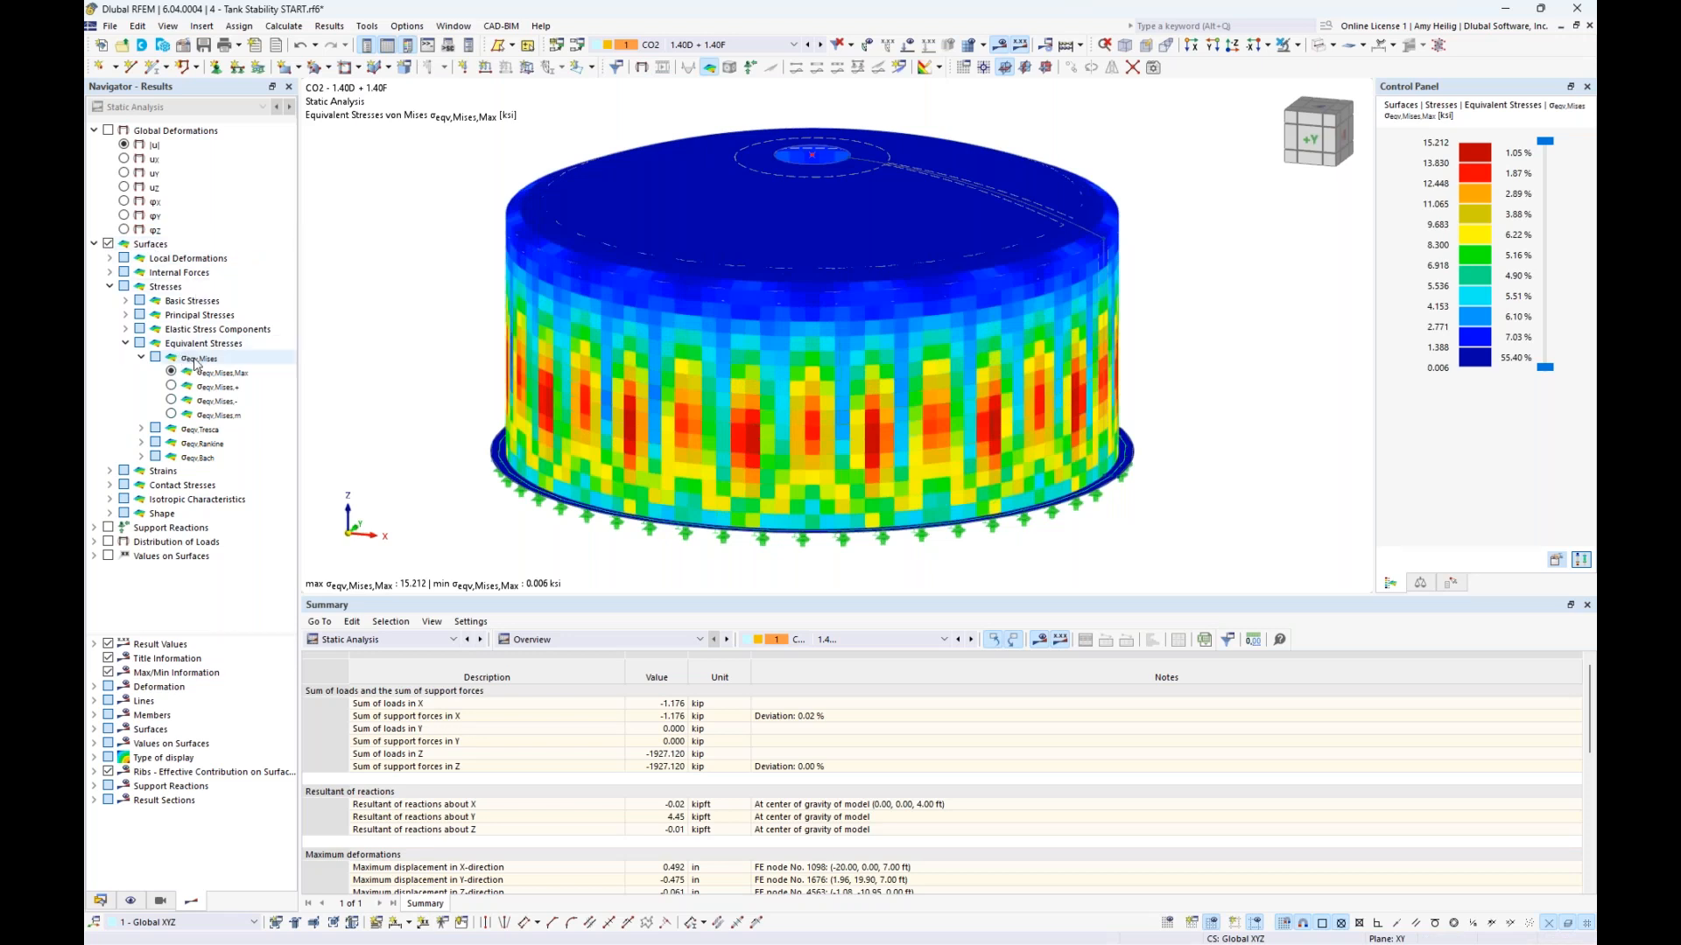
middle_click_drag(1218, 494, 807, 442, "ctrl")
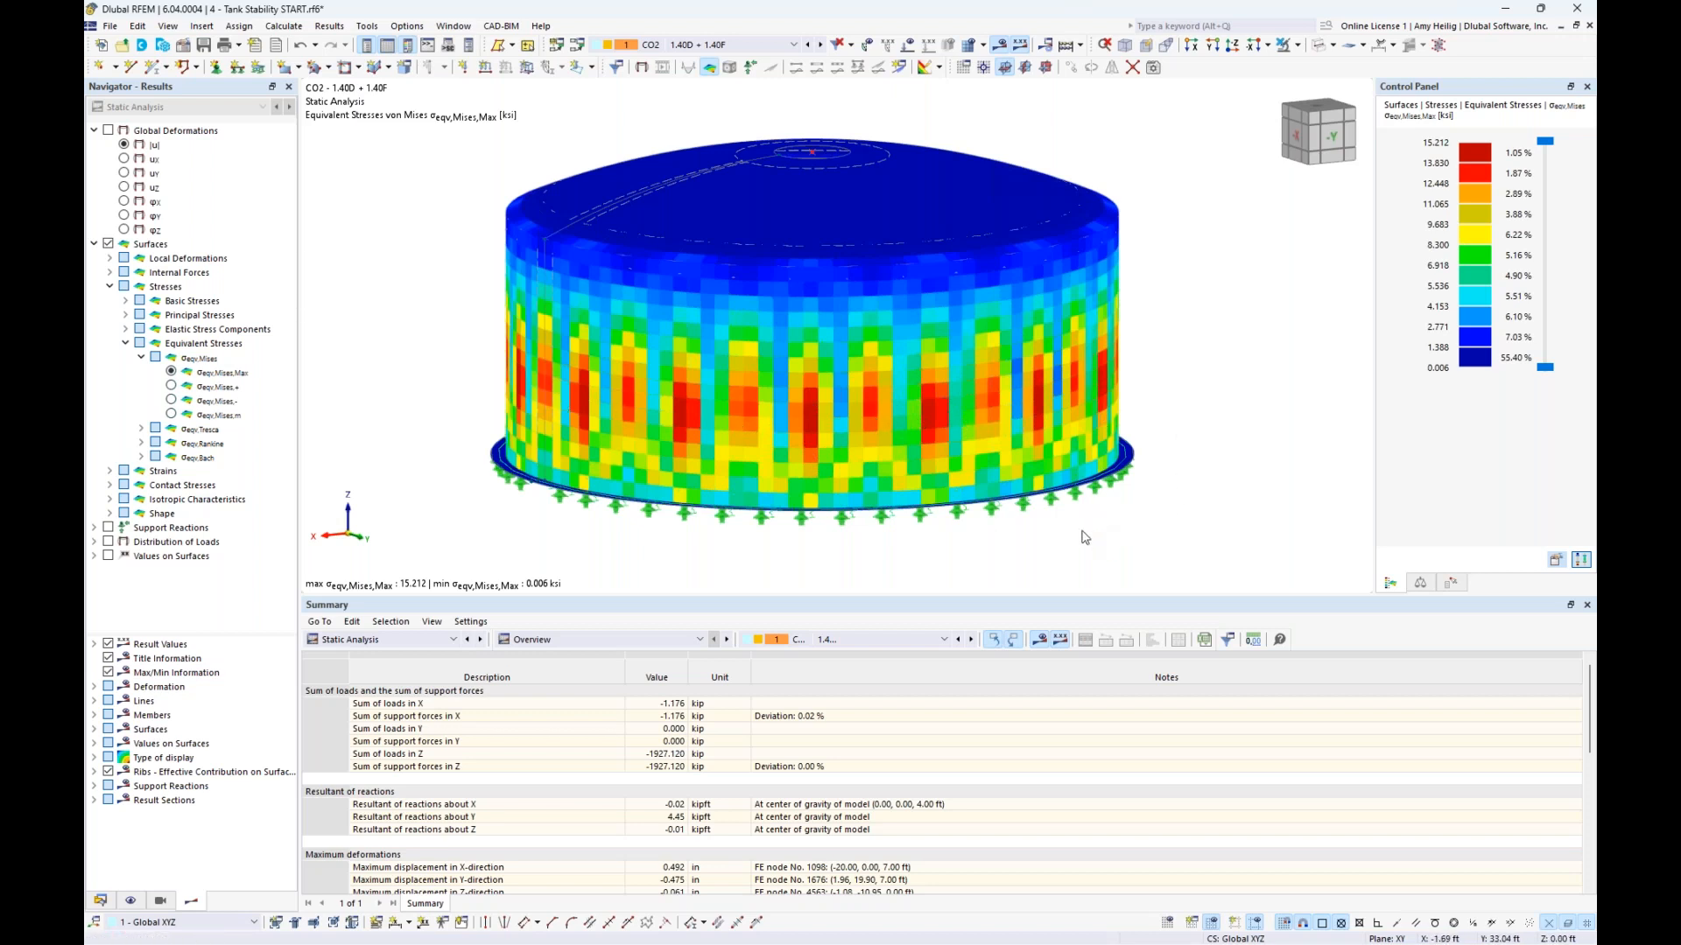
middle_click_drag(1073, 531, 1149, 541, "ctrl")
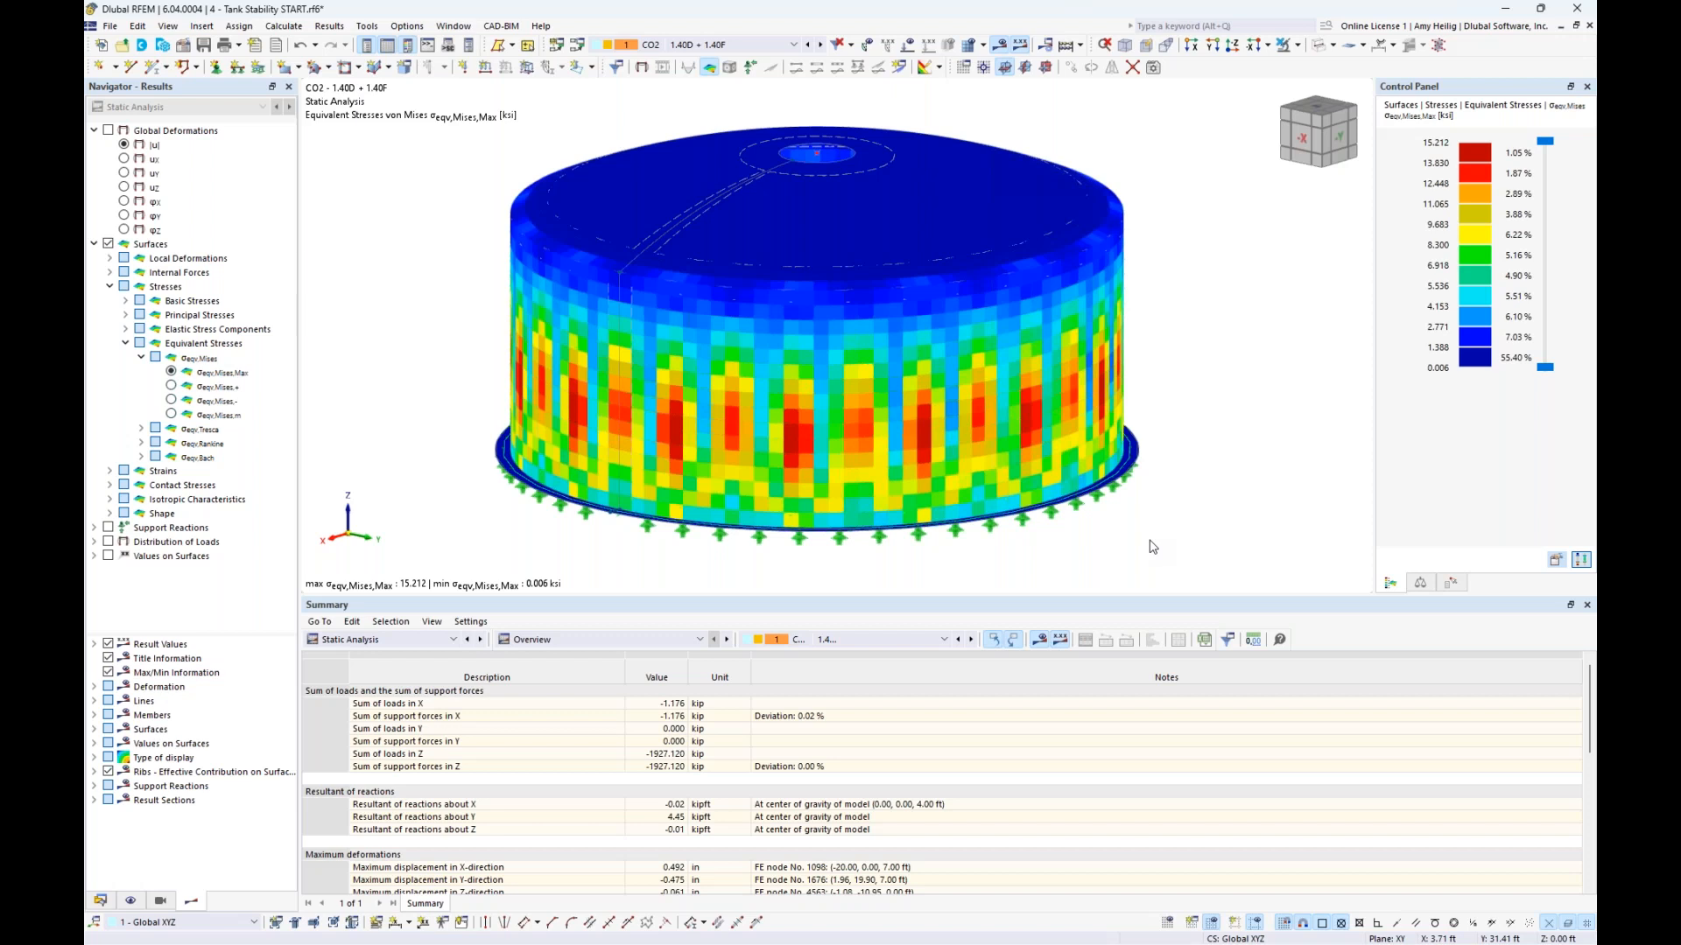
Step: Switch to the open model 5 - Steel Joints FINAL.rf6
left_click(455, 26)
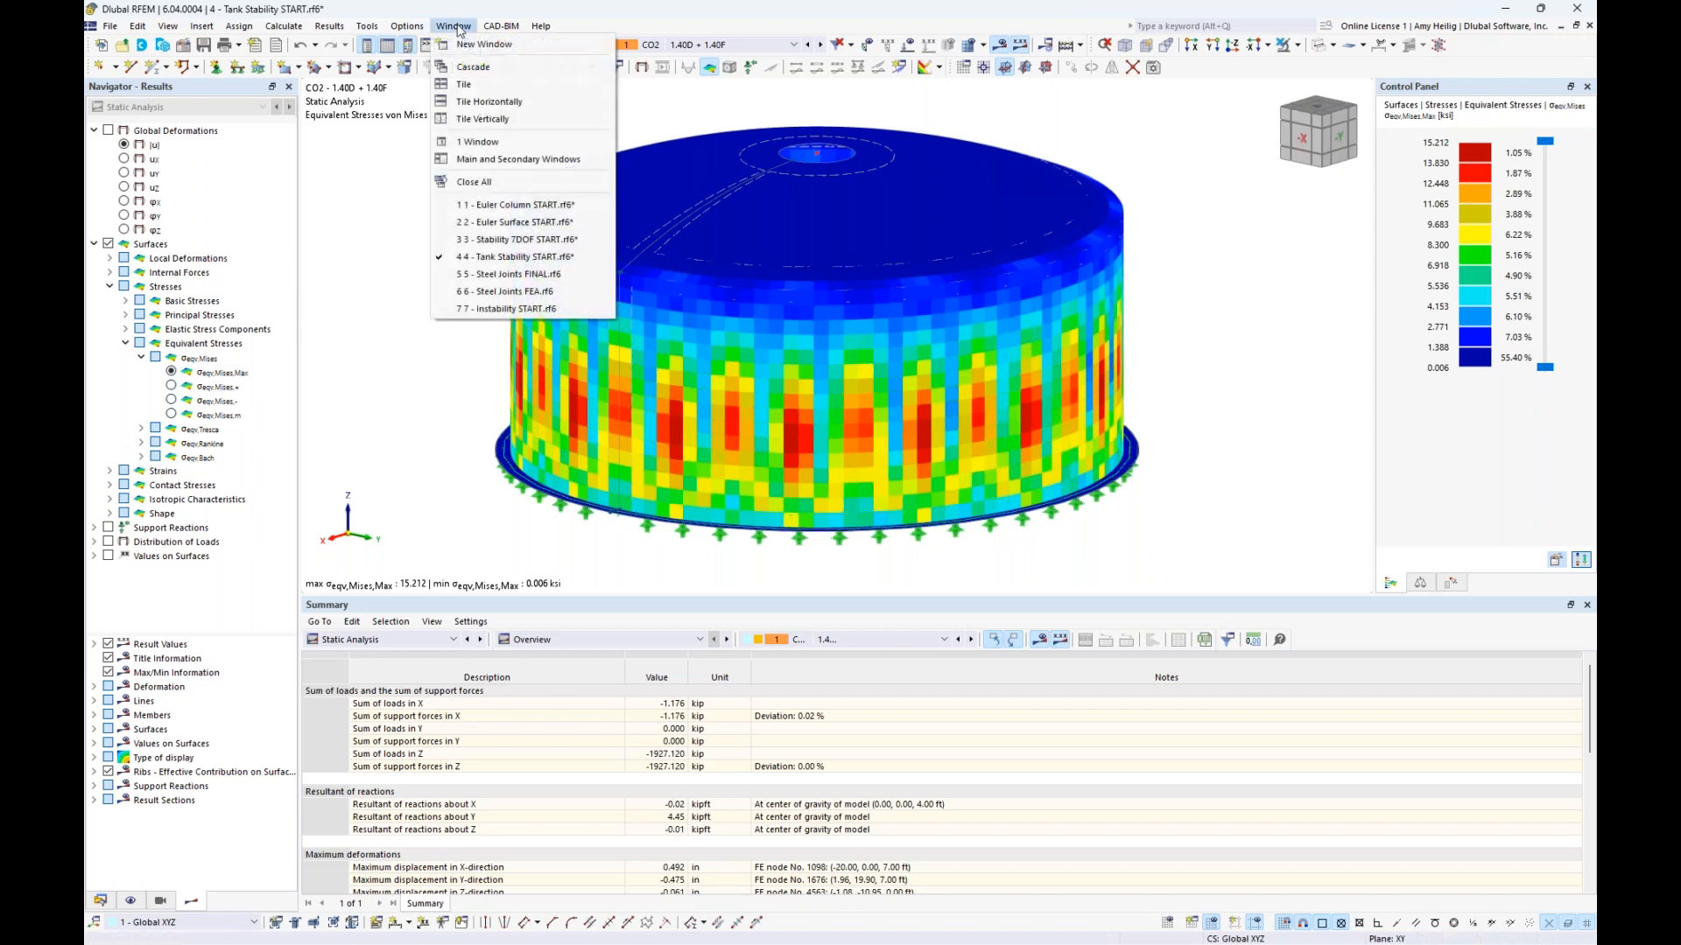
left_click(513, 276)
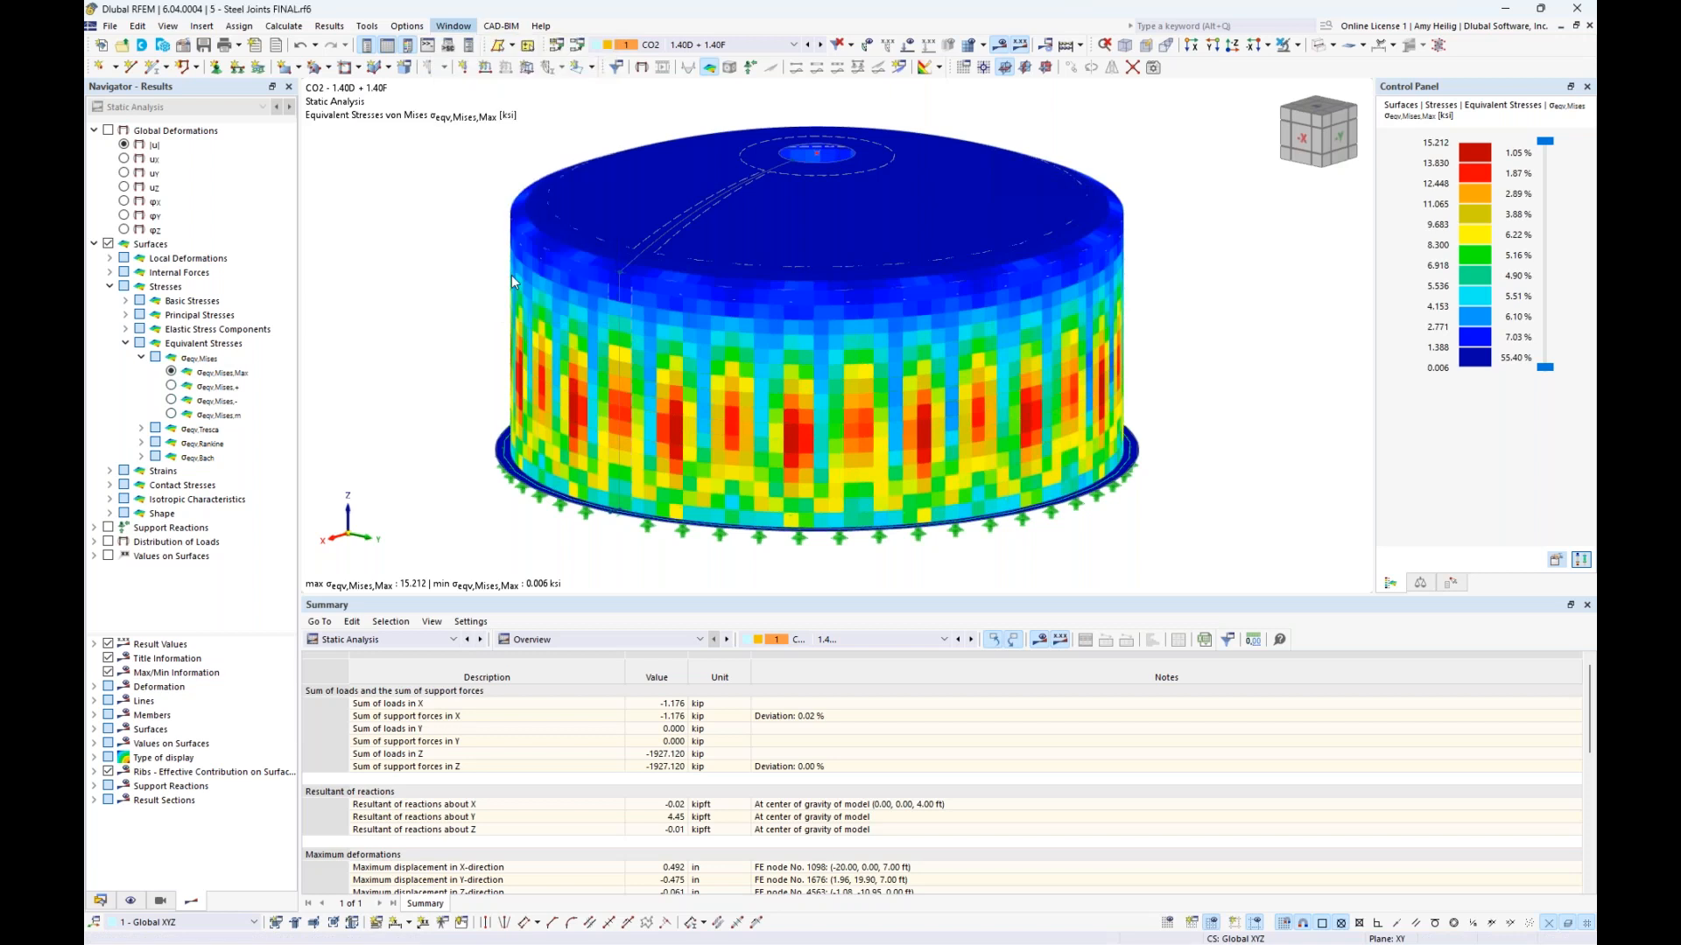
middle_click_drag(690, 352, 640, 366)
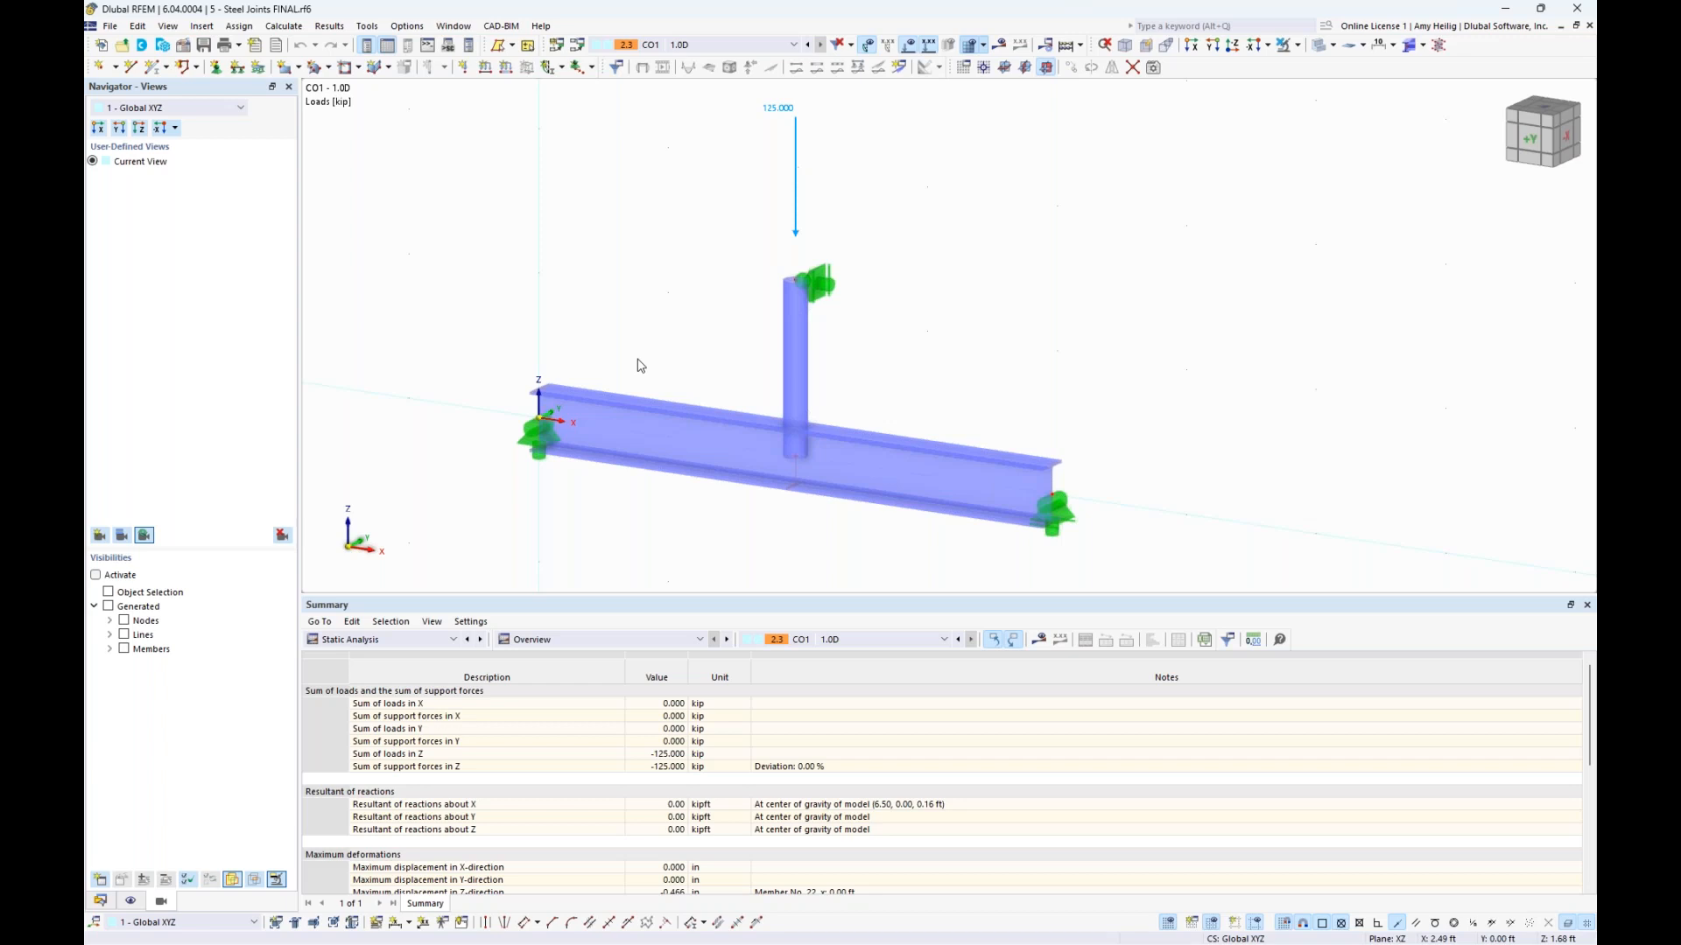
Step: View the beam and column in wireframe, return to the solid display, and inspect the members, supports and load
left_click(1320, 46)
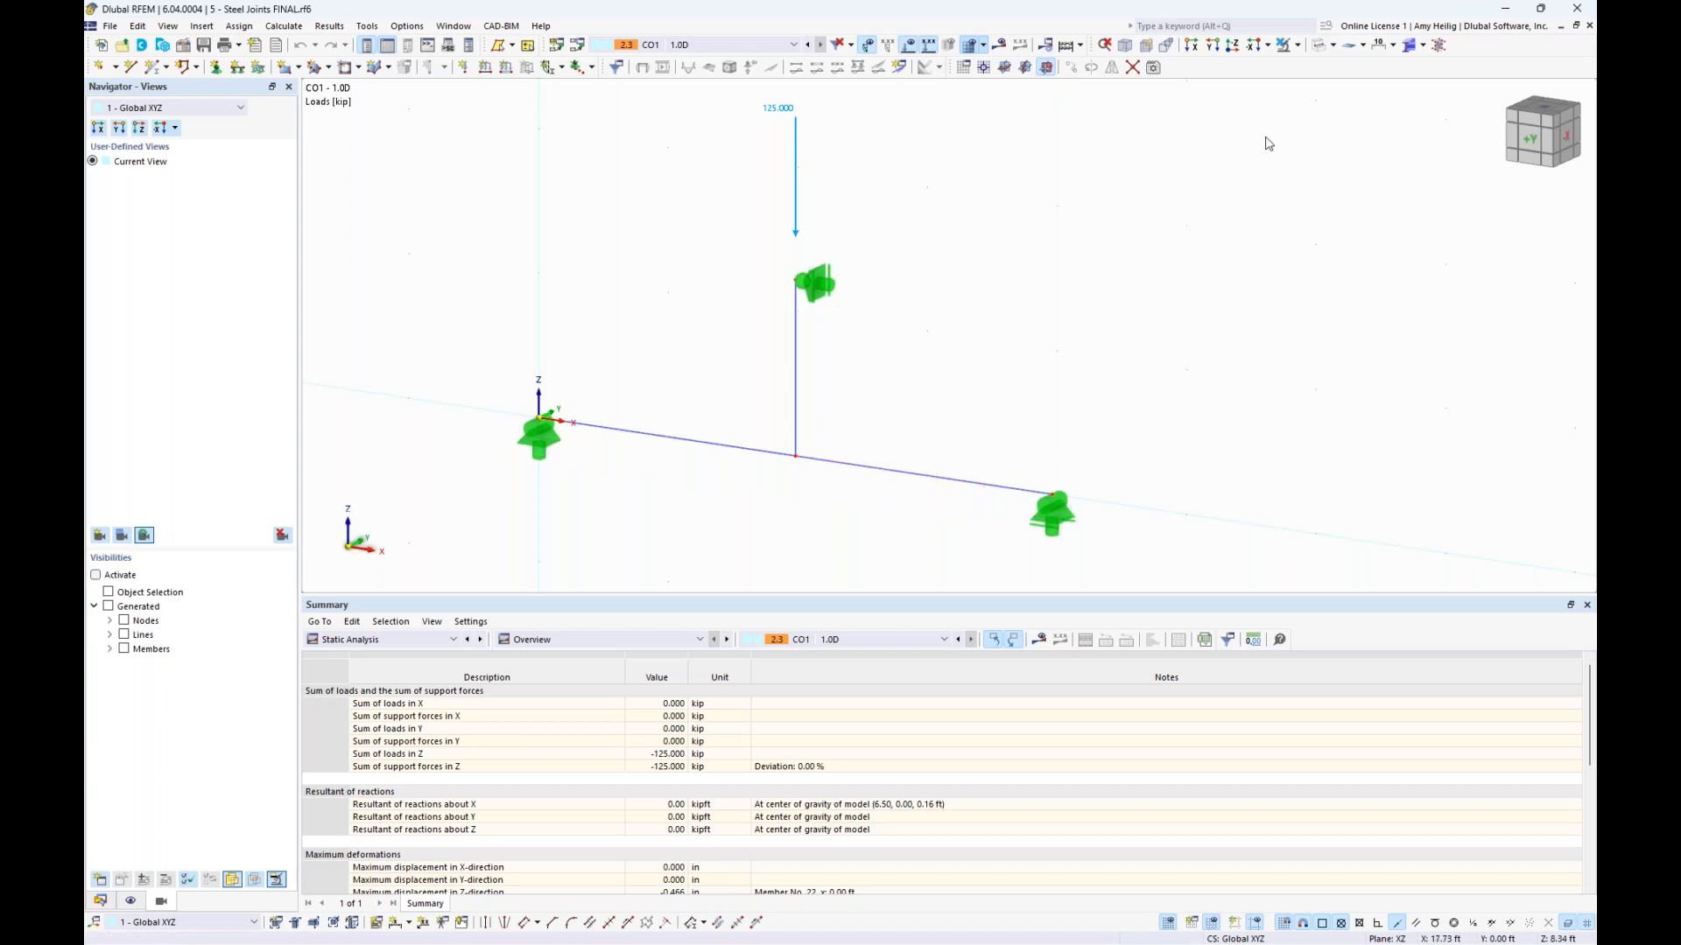
left_click(1318, 46)
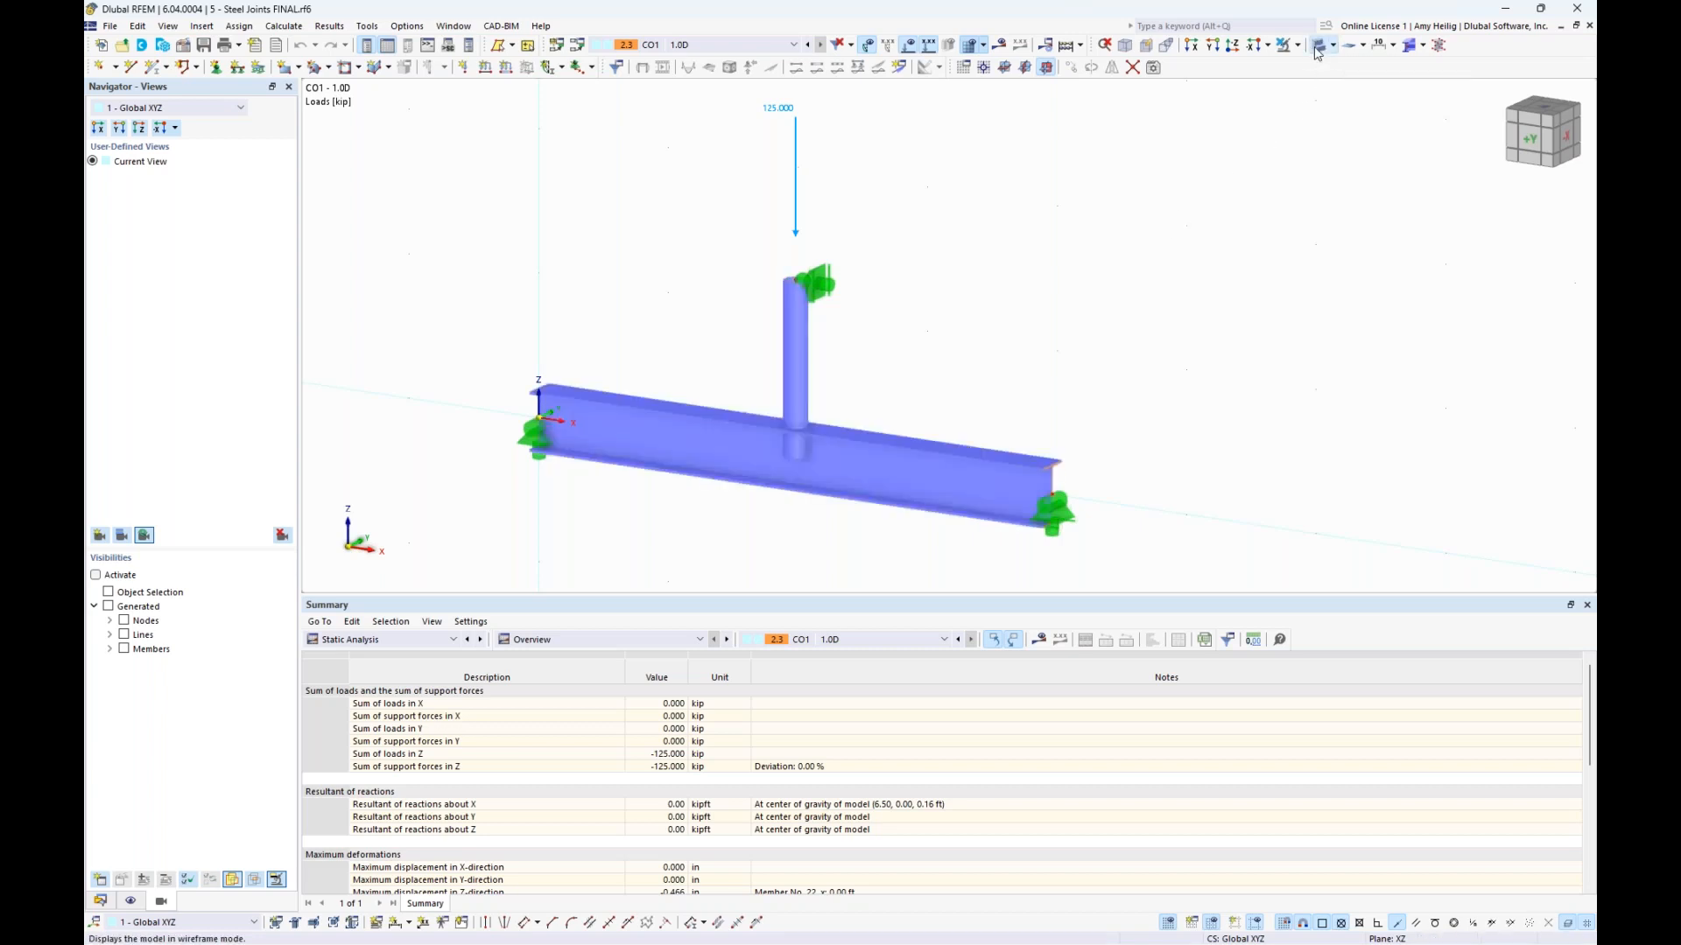
scroll(958, 464, "up", 3)
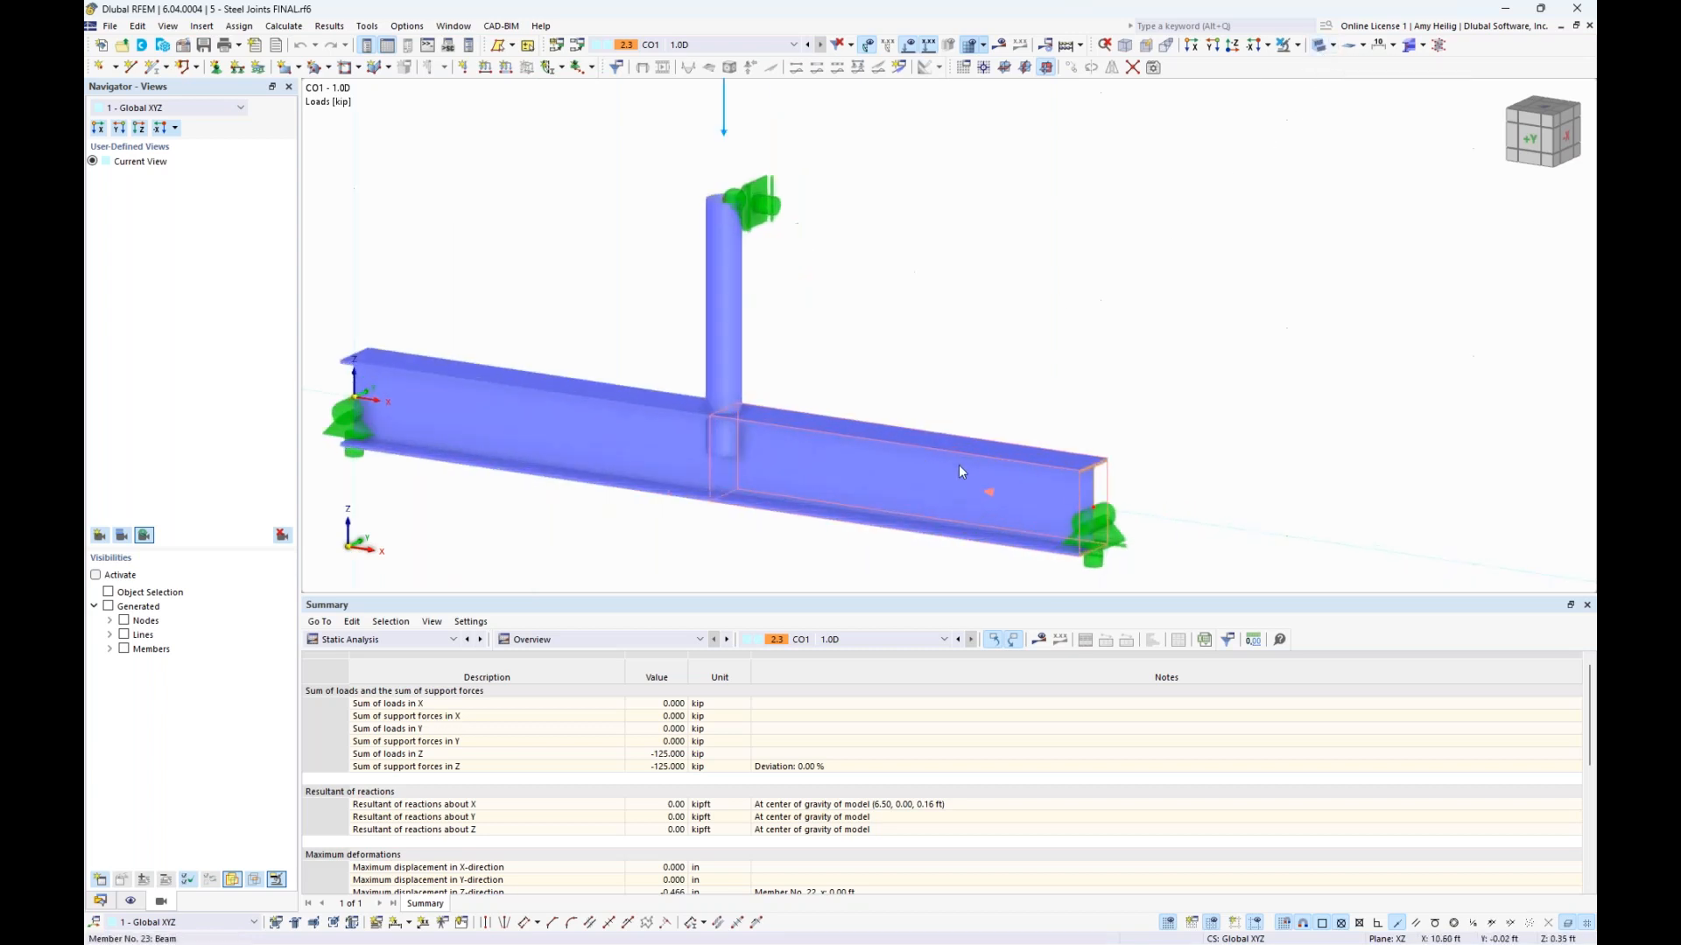
middle_click_drag(1002, 429, 1074, 380)
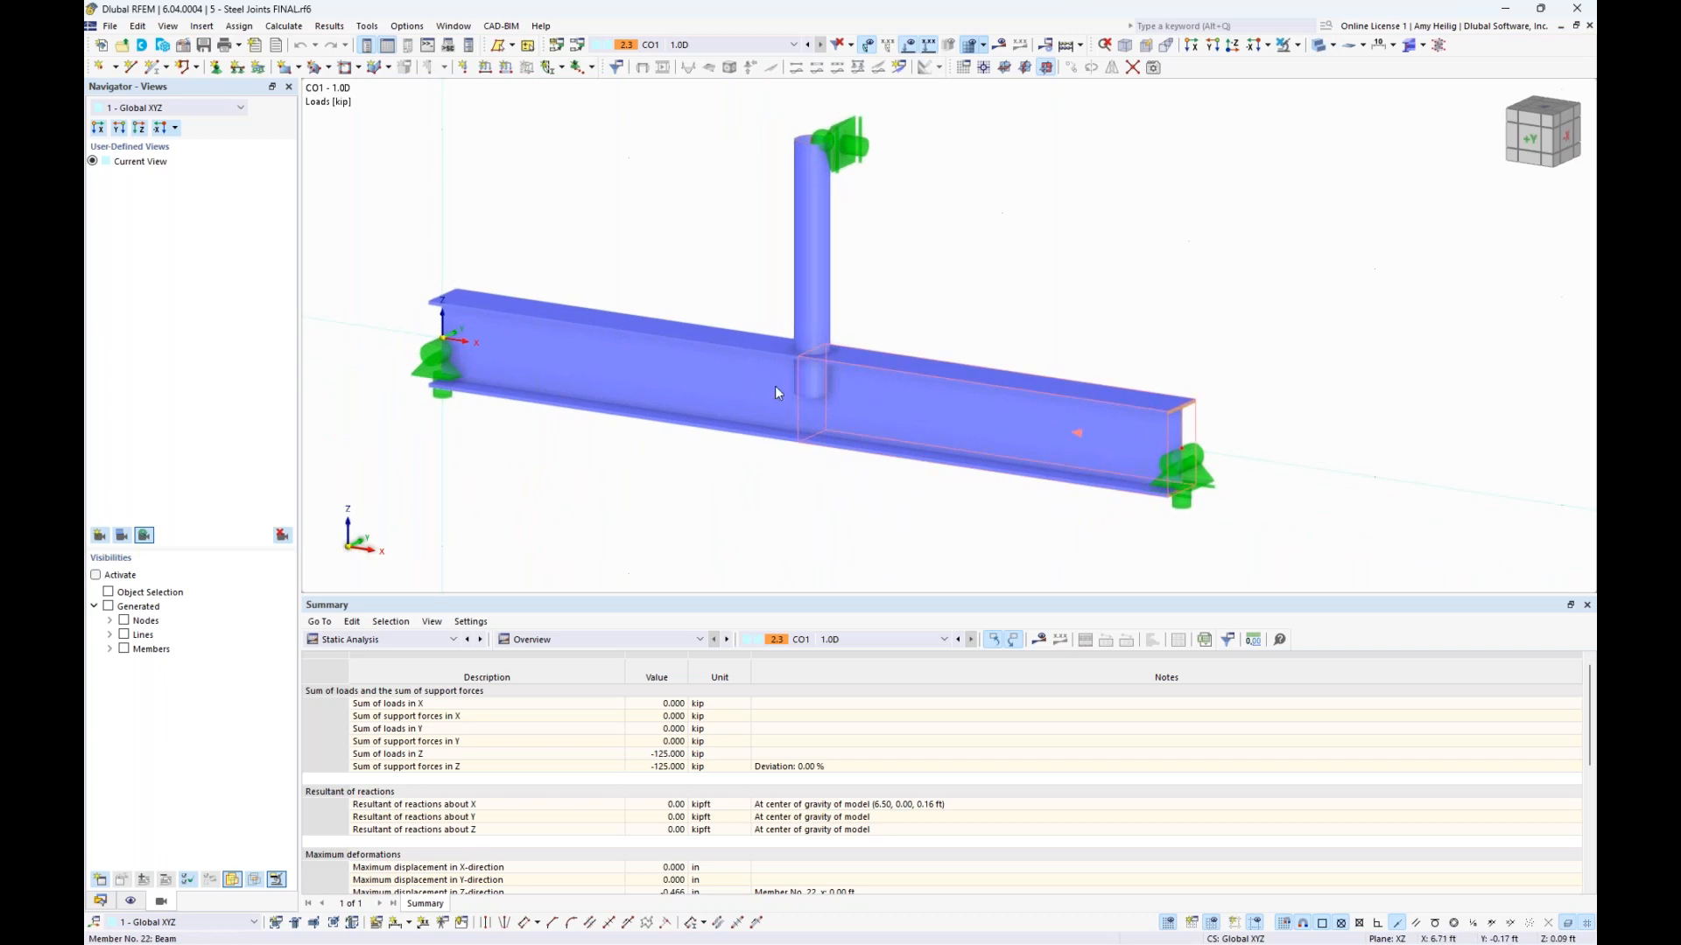
middle_click_drag(926, 201, 922, 251)
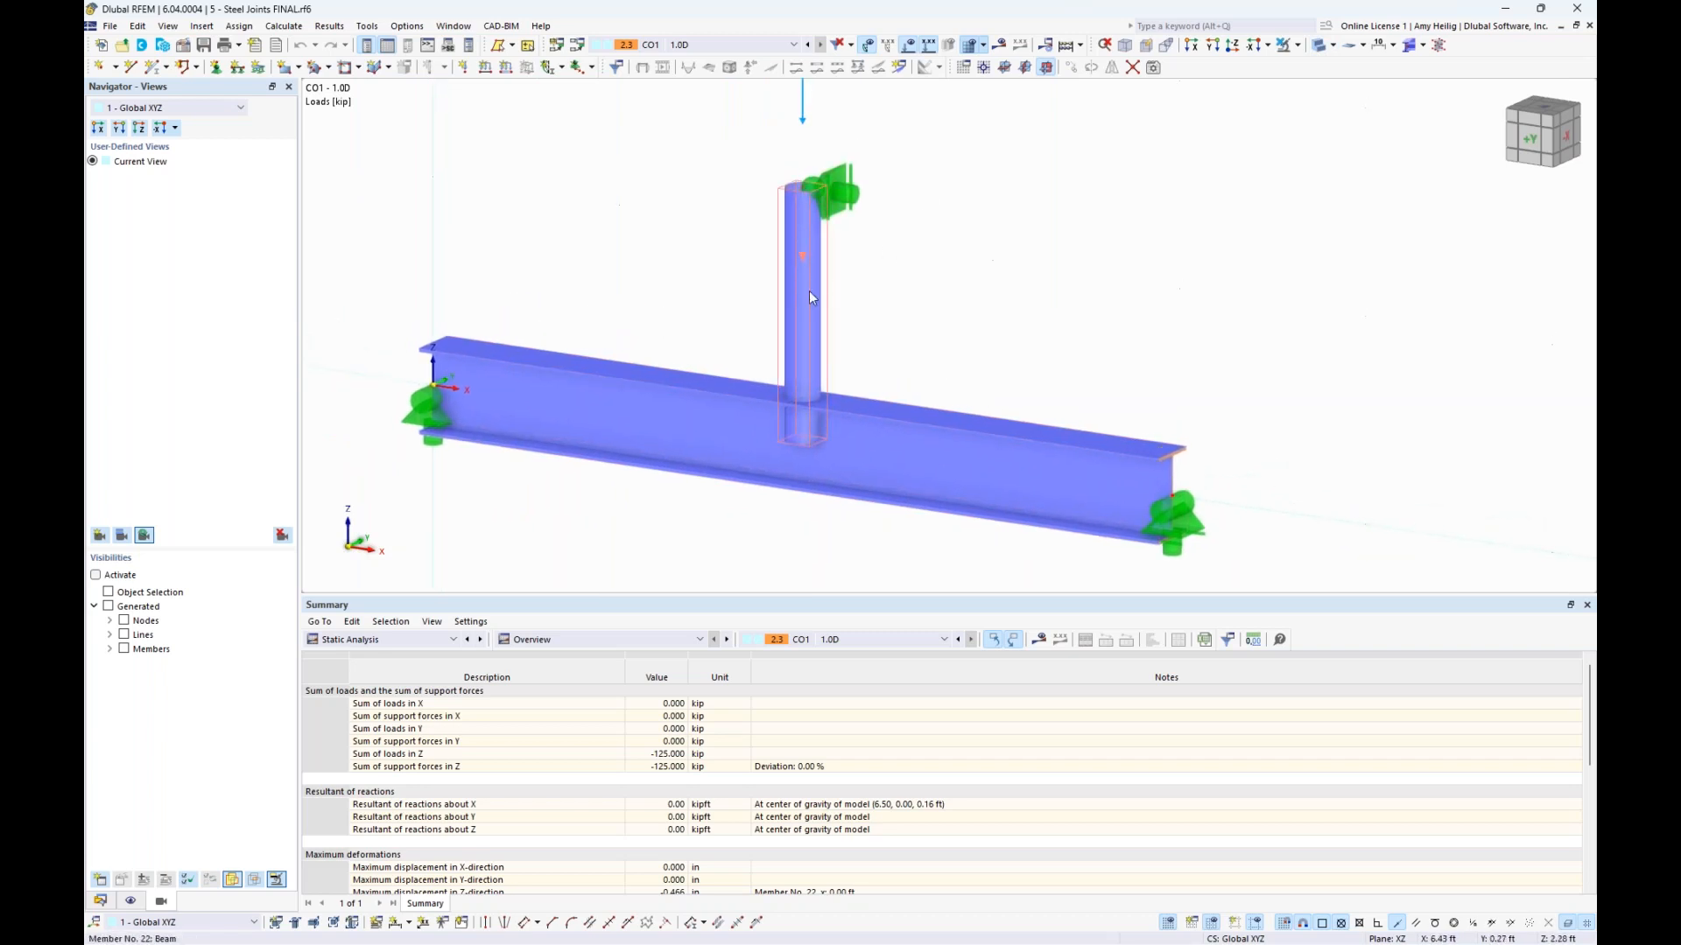
scroll(968, 300, "down", 2)
middle_click_drag(968, 271, 933, 353)
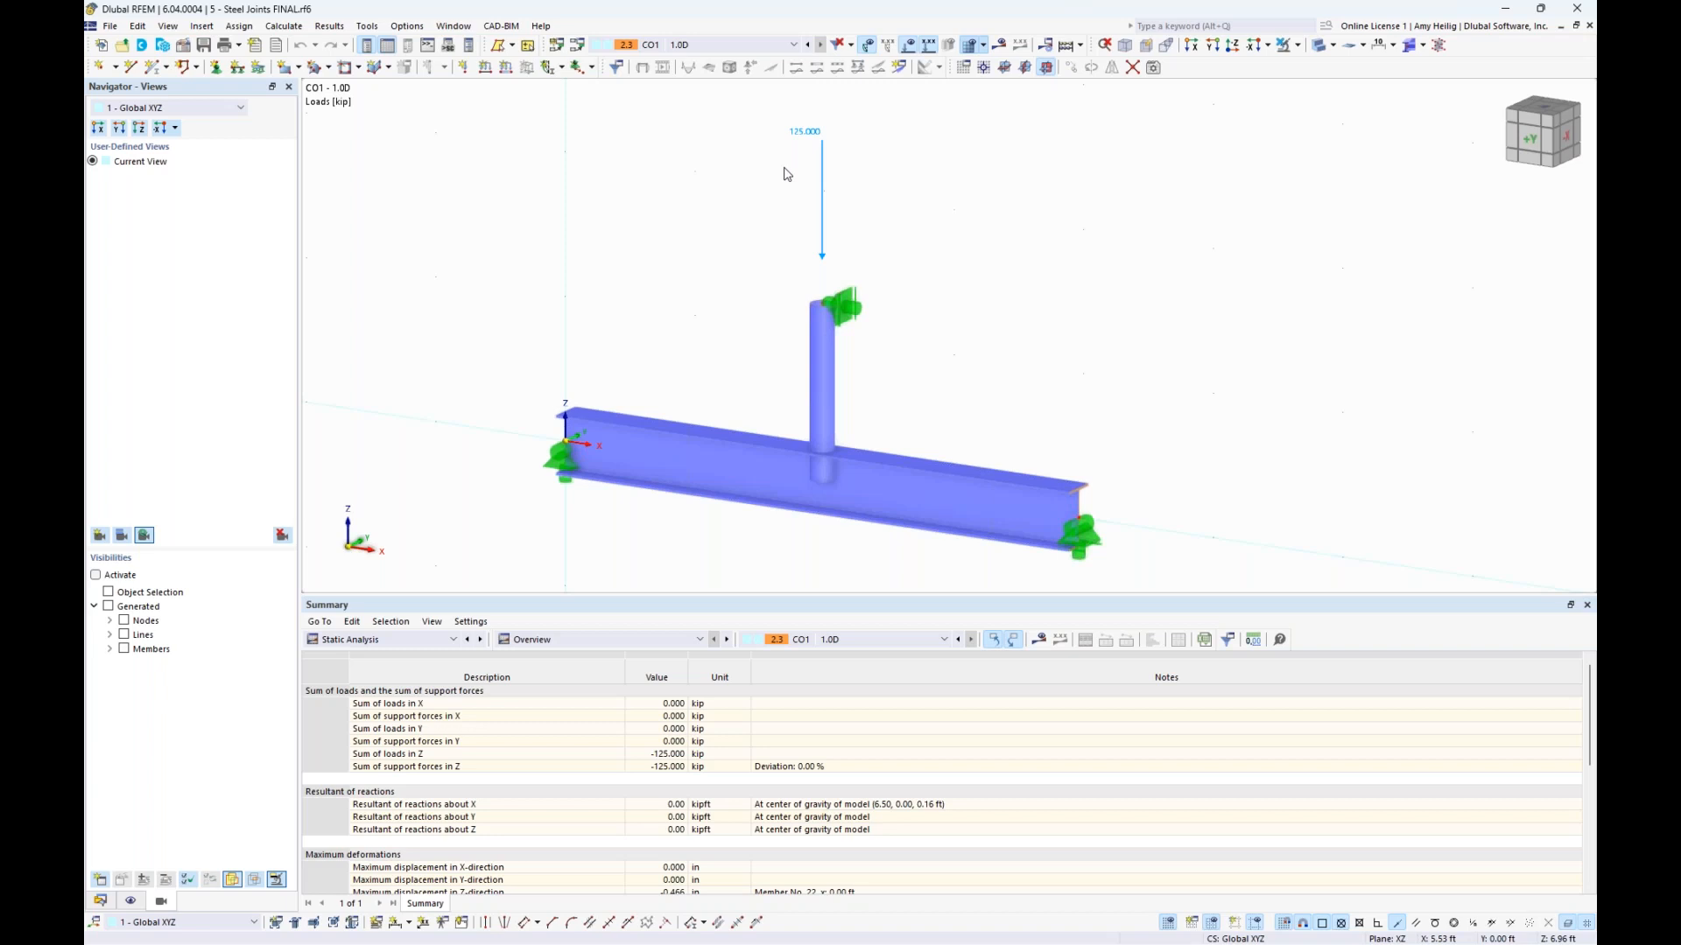
Step: Show the steel joint's plates, bolts and stiffeners in the model at the column-to-beam connection
left_click(1423, 46)
left_click(1440, 102)
scroll(783, 540, "up", 5)
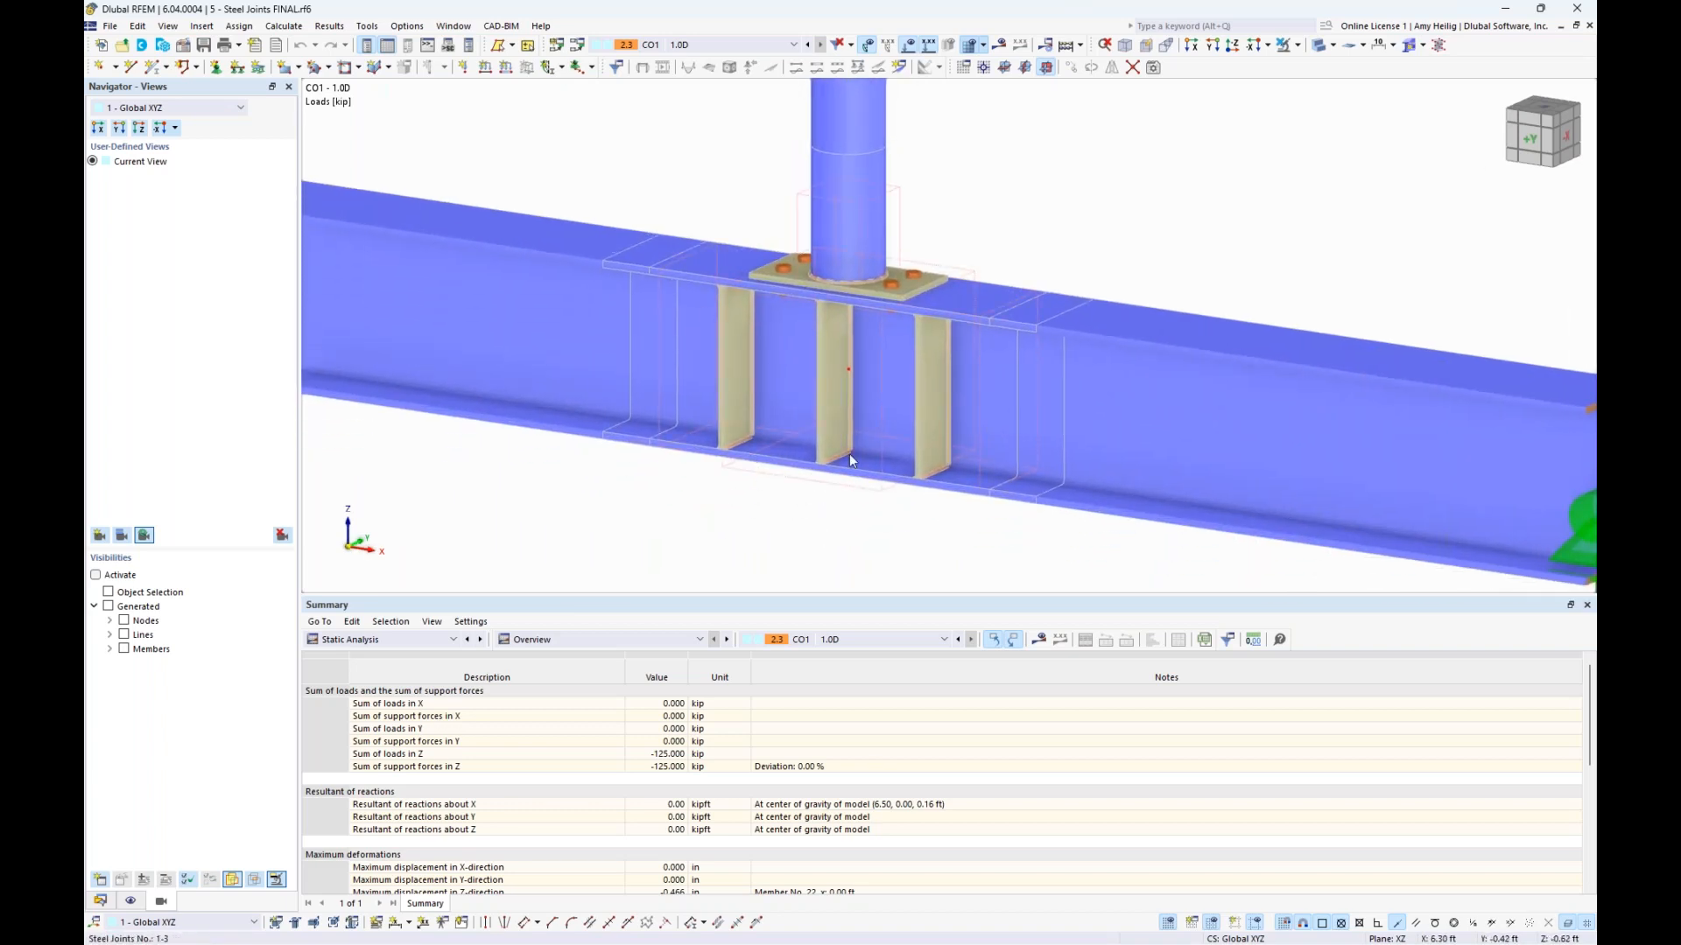
Step: List the model's defined steel joints and highlight the Two Stiffener Plates joint
left_click(100, 900)
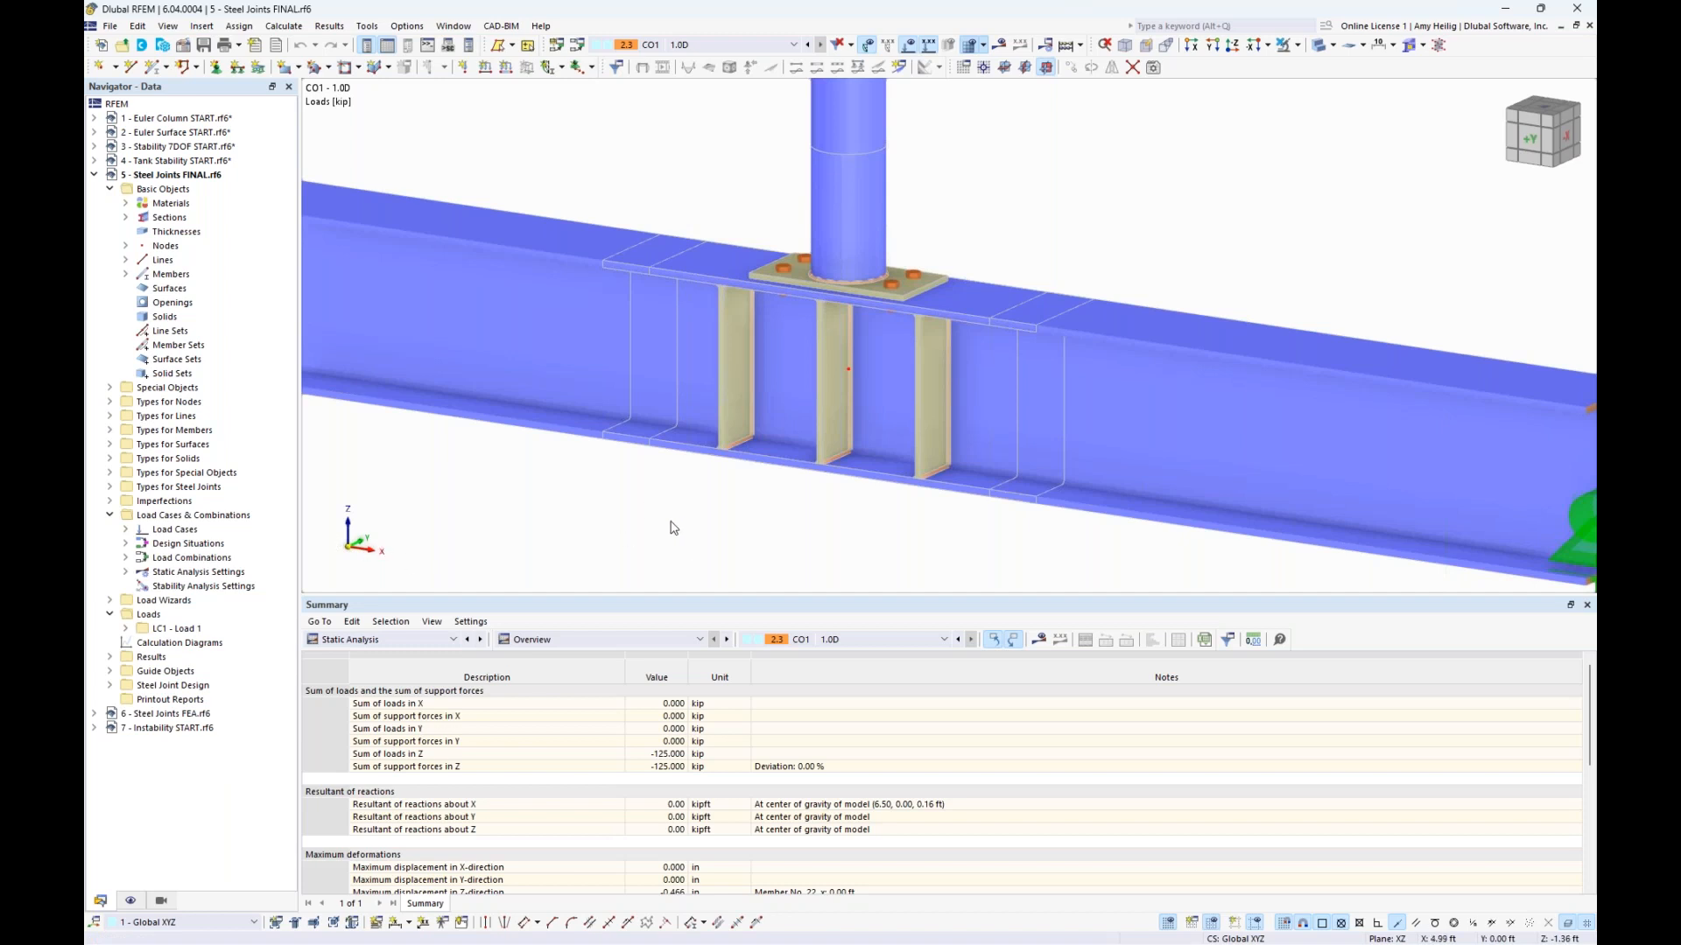
middle_click_drag(739, 539, 707, 544)
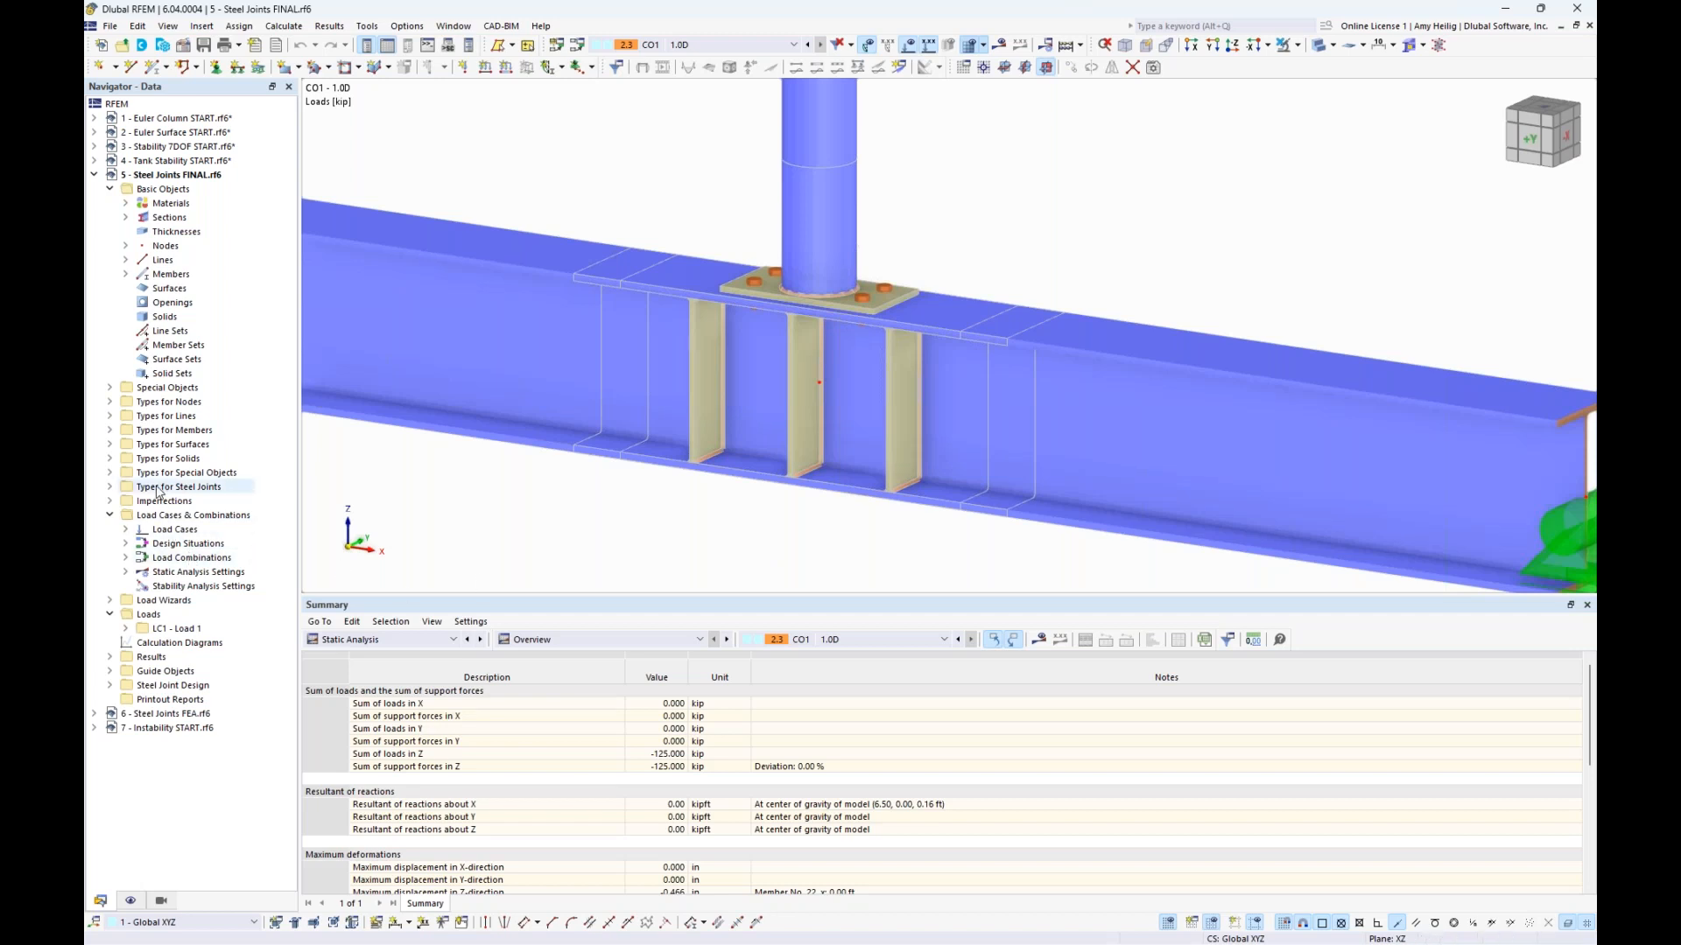
left_click(111, 487)
left_click(125, 500)
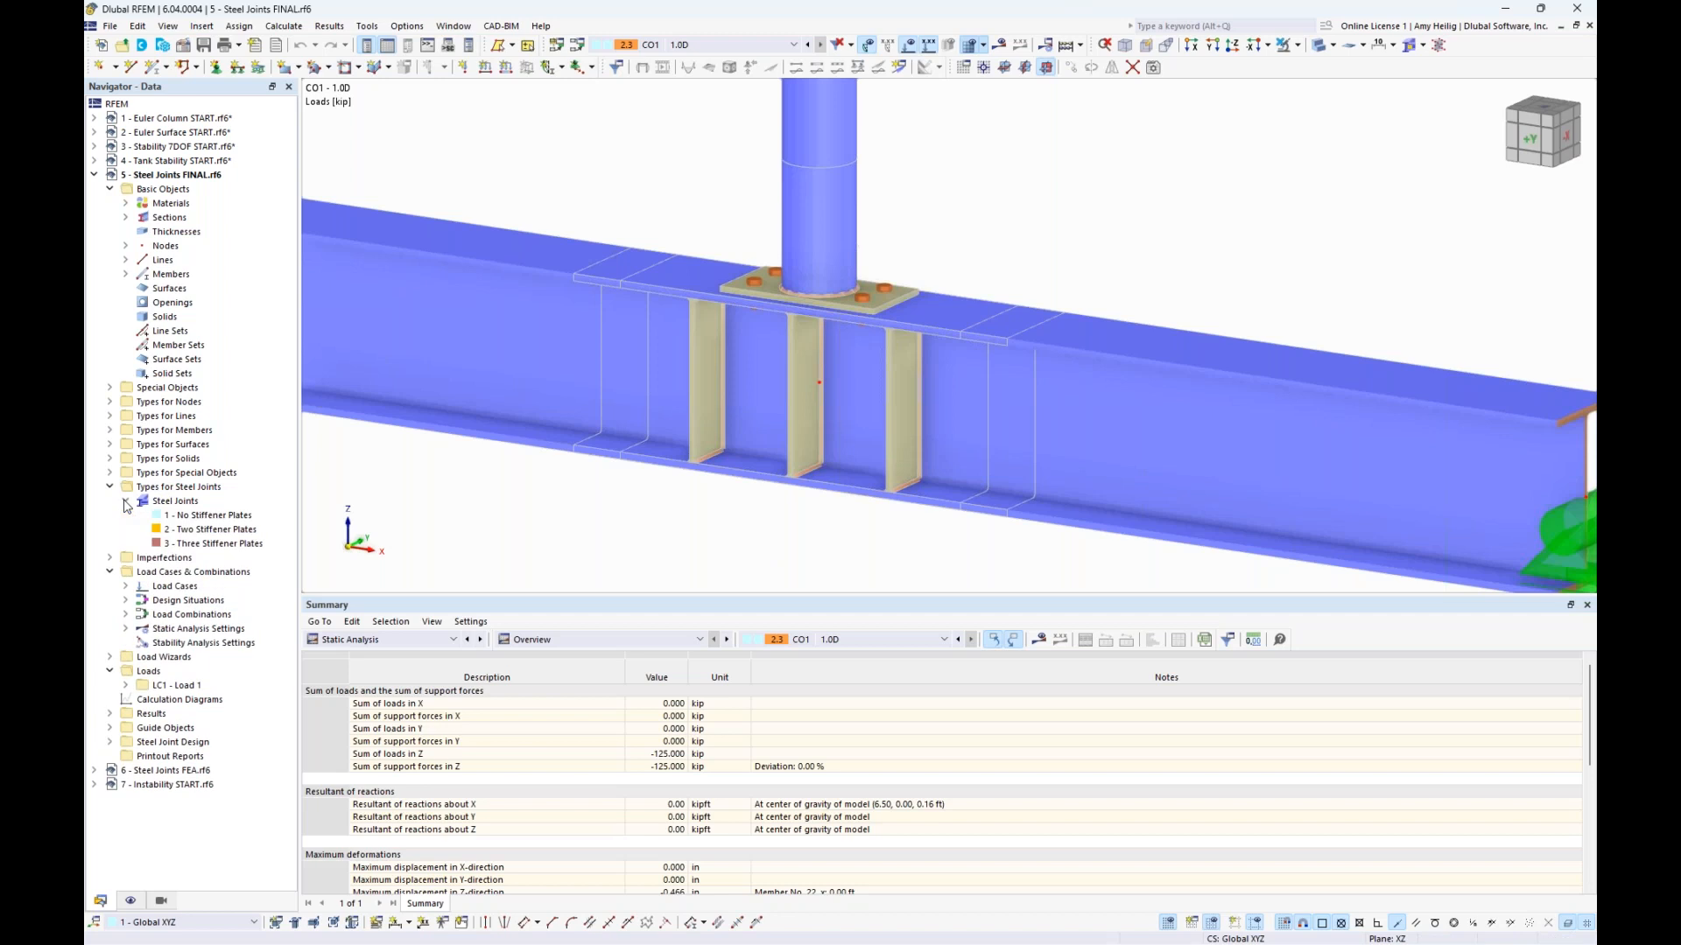
left_click(208, 529)
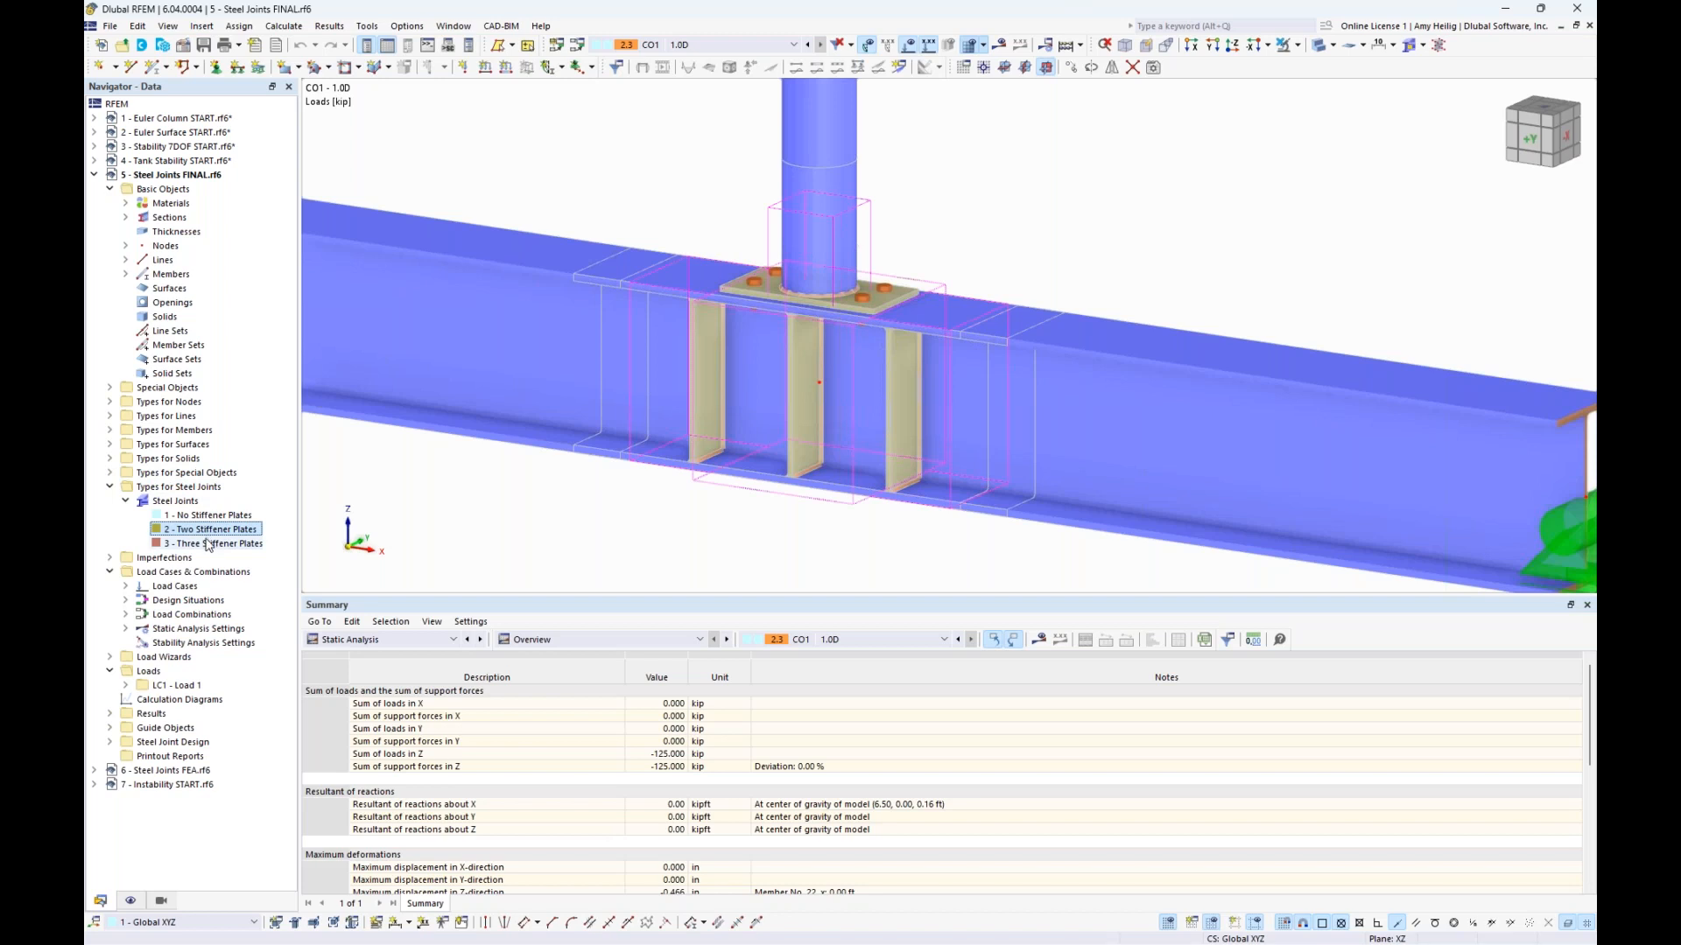
Step: Open the steel joints for editing and display the components of the No Stiffener Plates joint
right_click(199, 502)
left_click(229, 510)
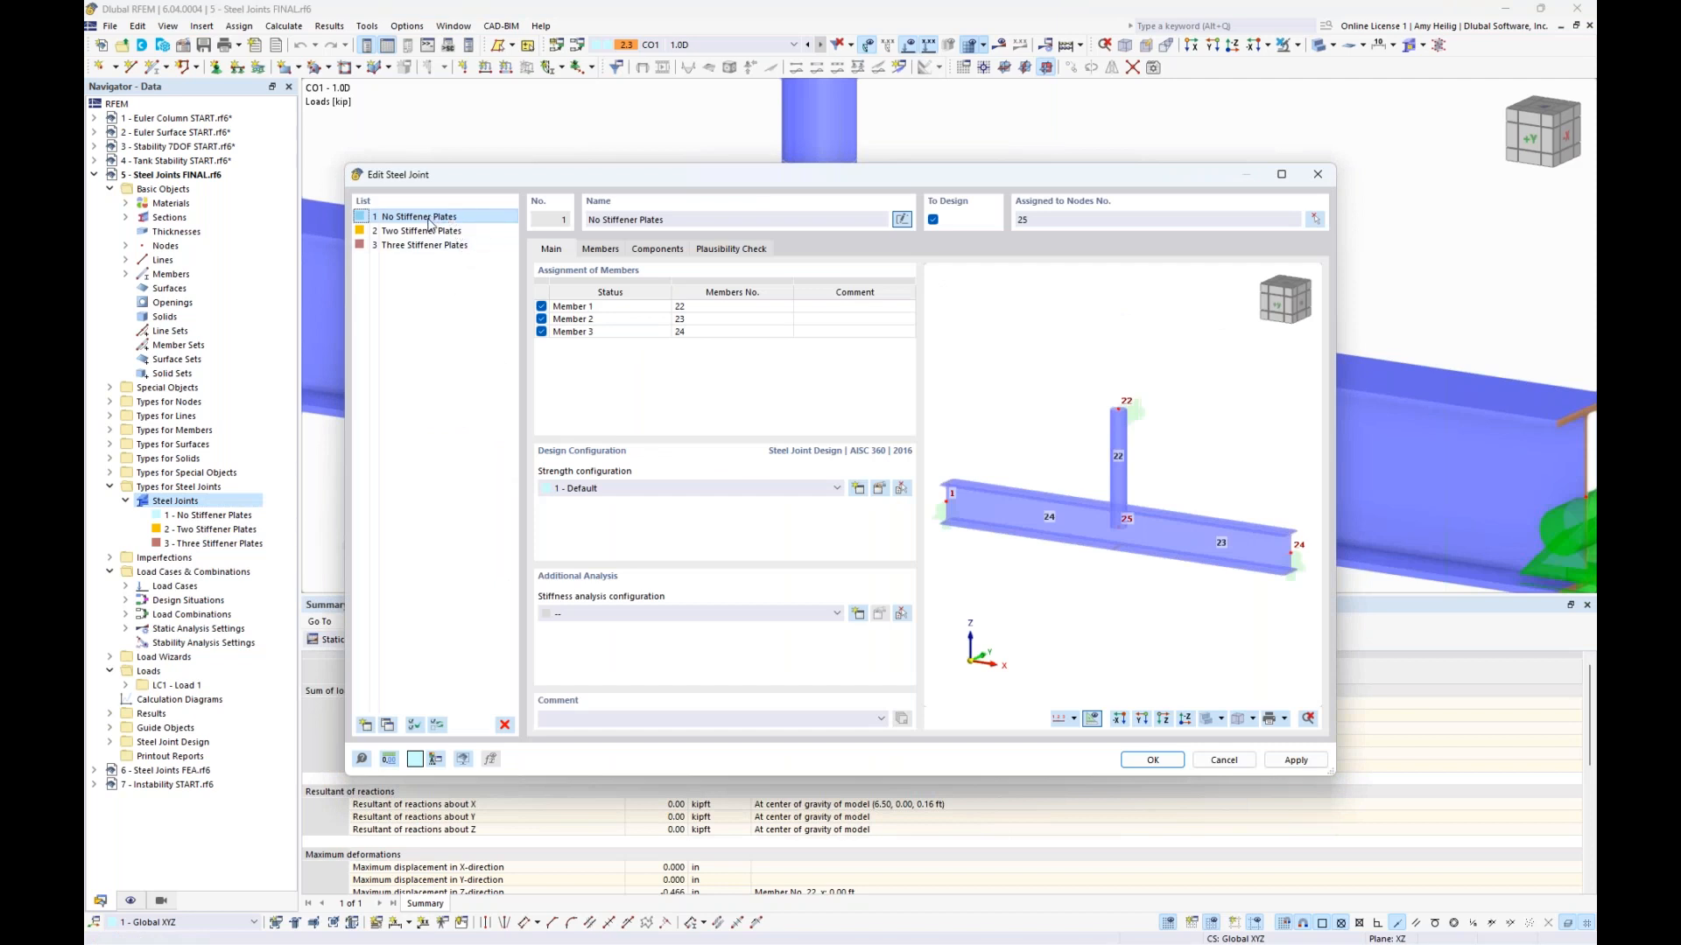
left_click(653, 253)
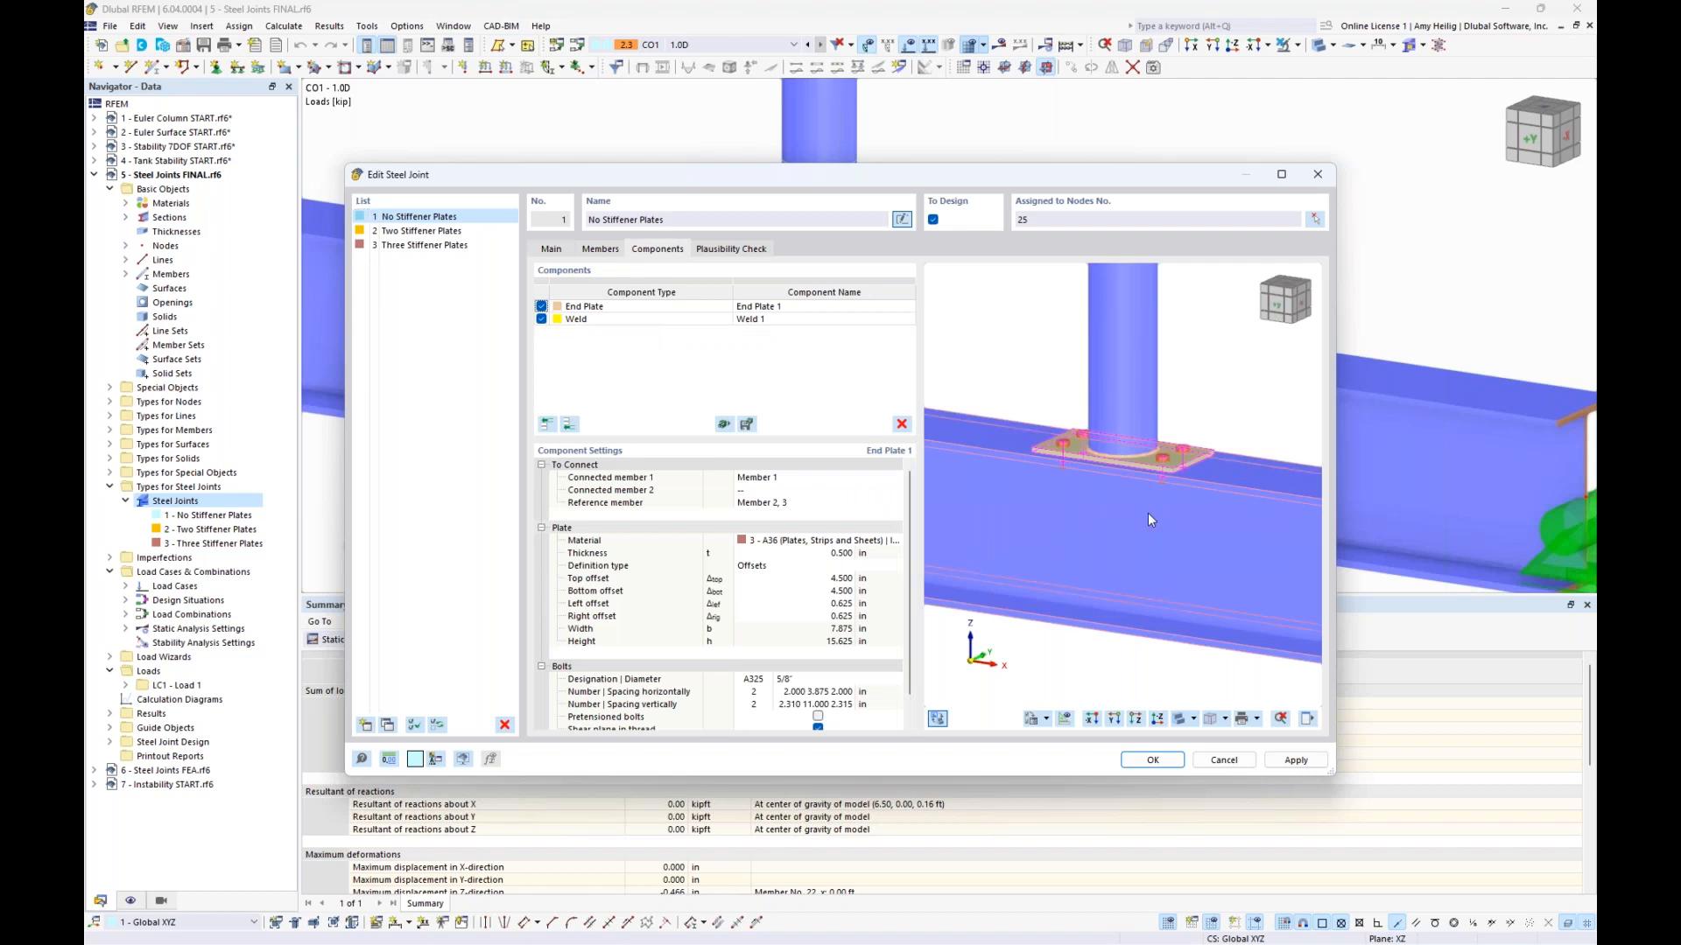
Step: Inspect the end plate and bolts of the No Stiffener Plates joint up close in the joint preview
scroll(1152, 472, "up", 3)
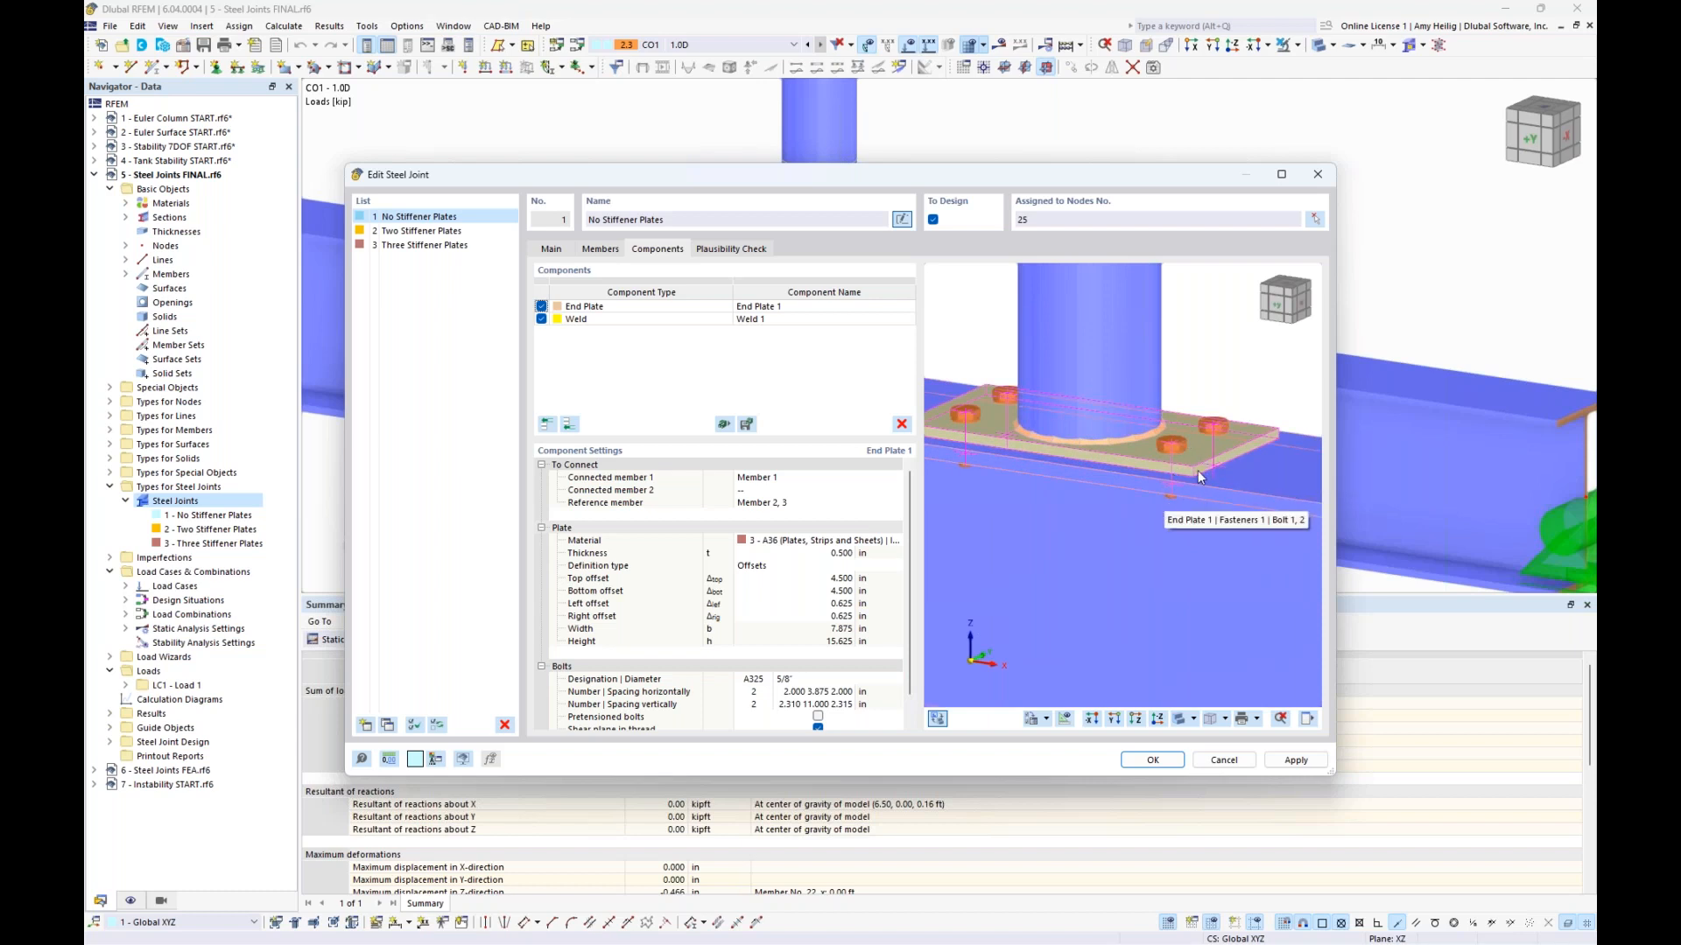
middle_click_drag(1196, 374, 1238, 405)
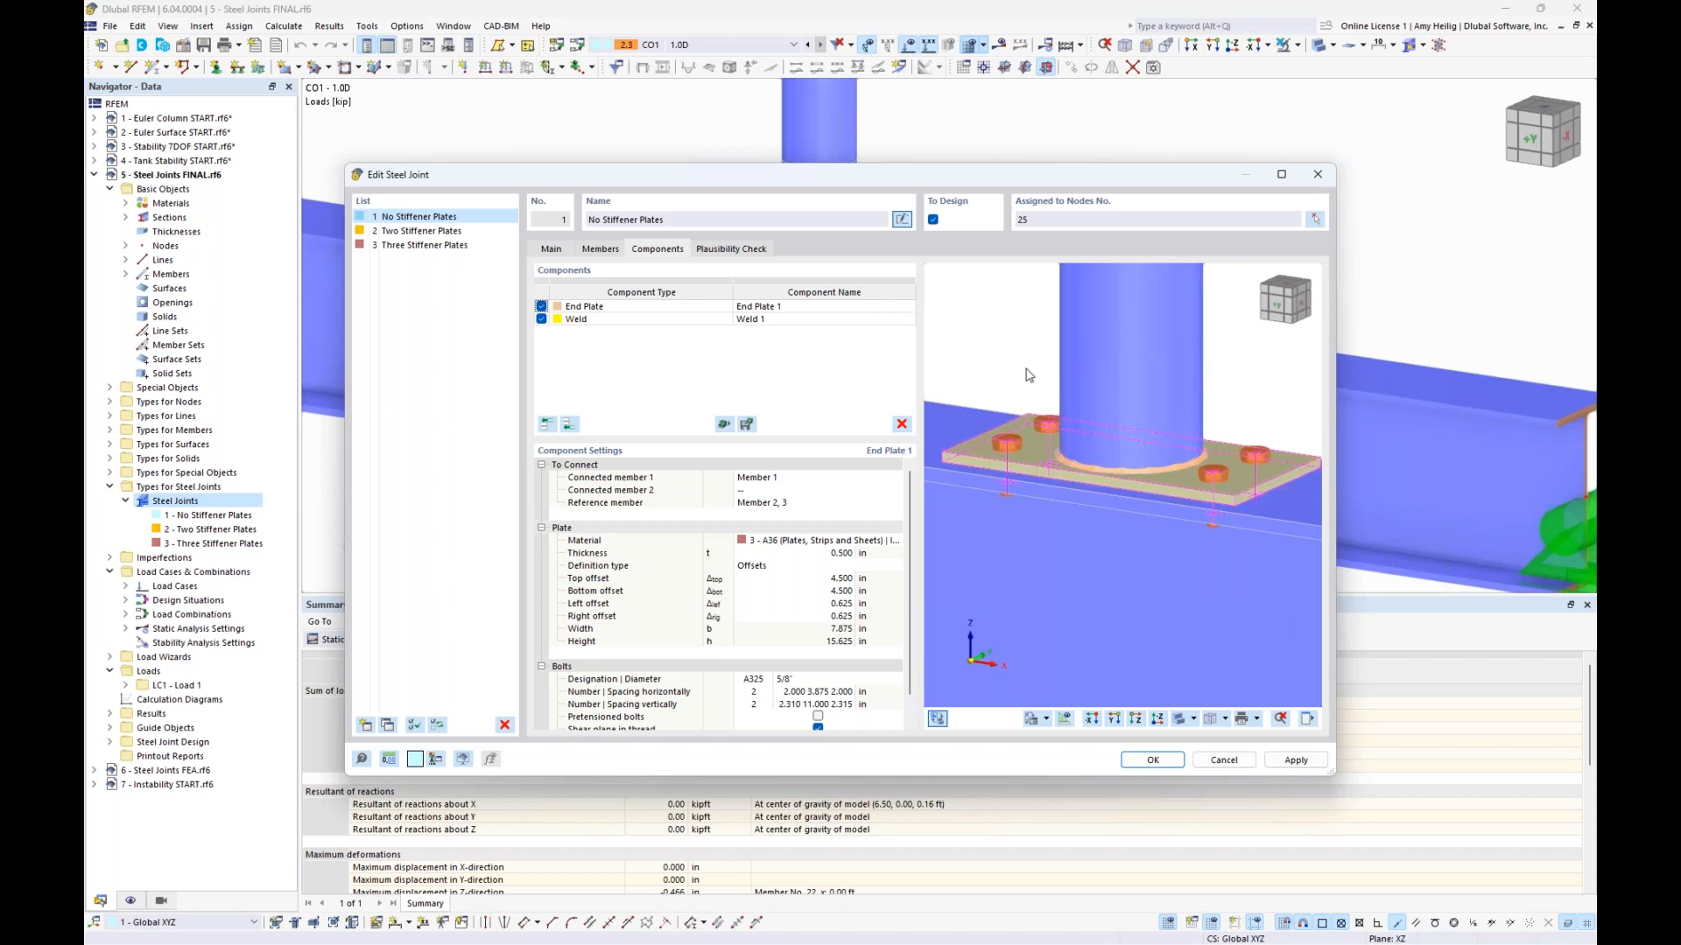
scroll(1059, 452, "down", 2)
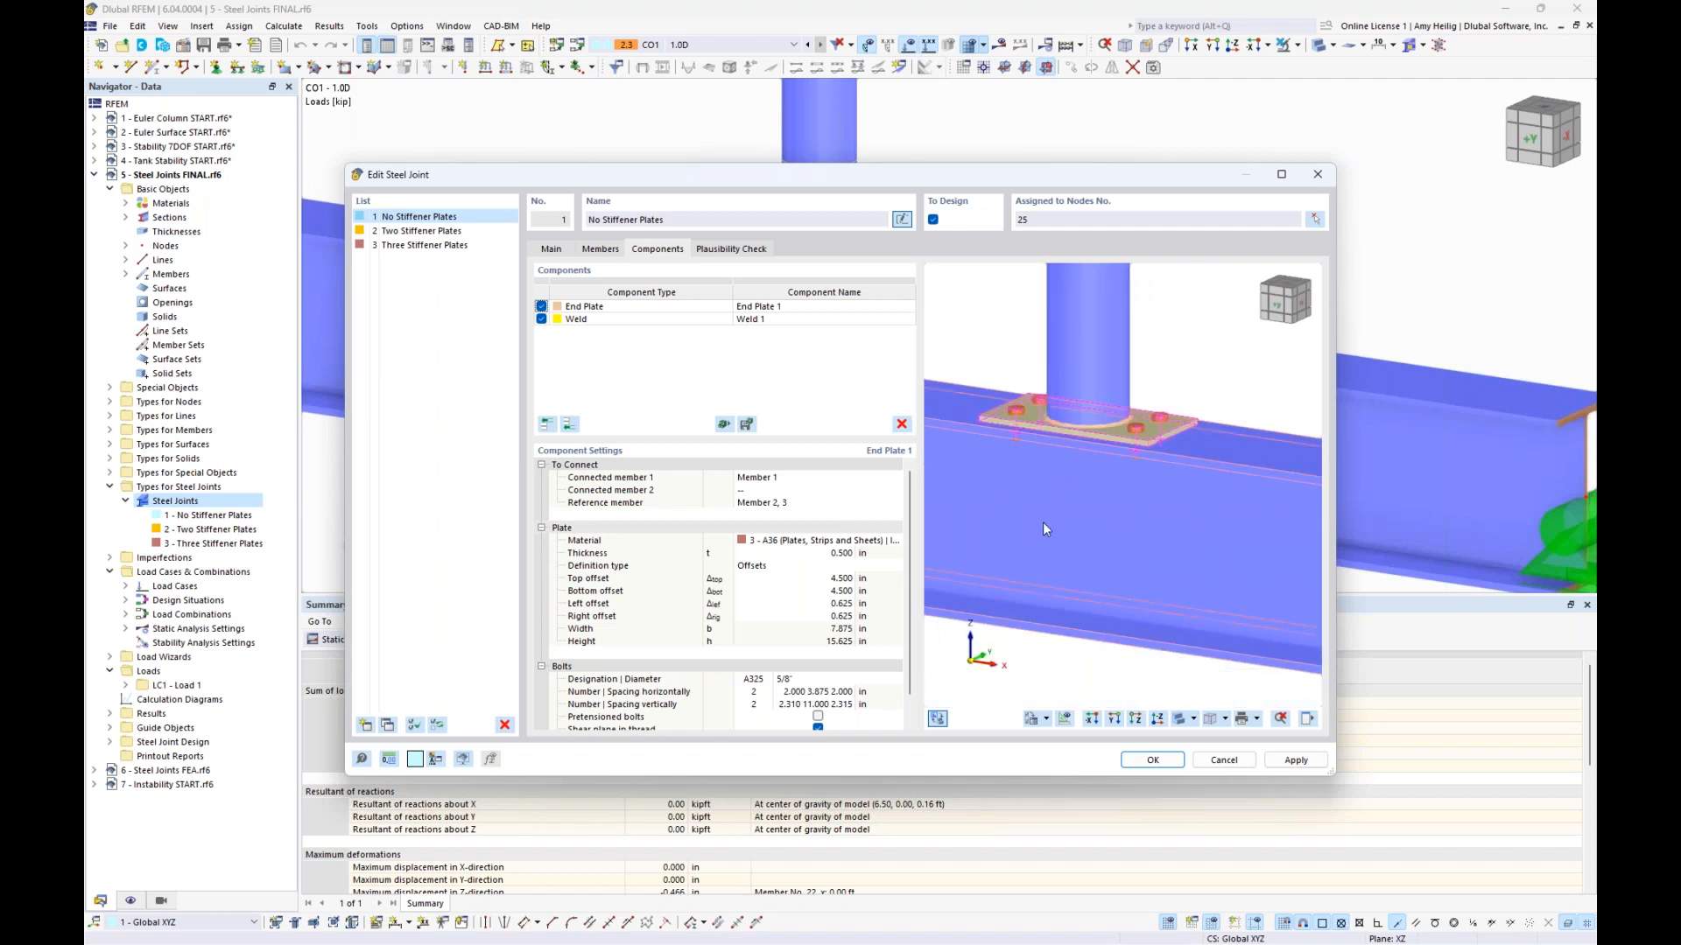
Step: Display the Two Stiffener Plates joint and inspect its Stiffener component settings and plates in the preview
left_click(416, 232)
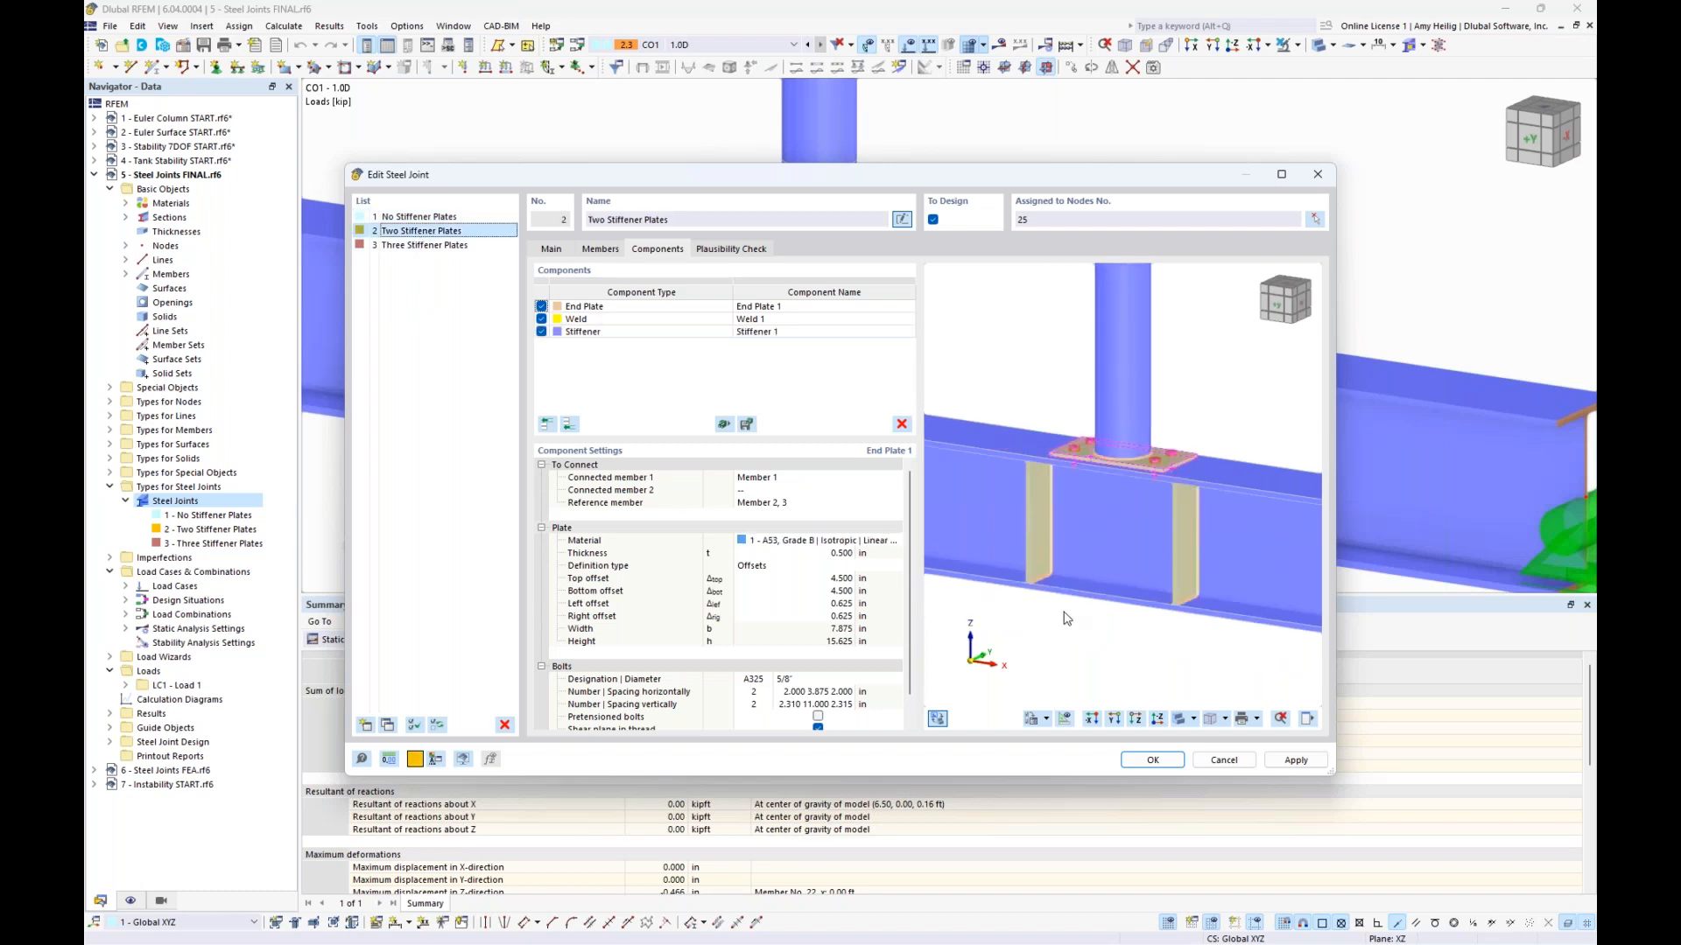
left_click(700, 333)
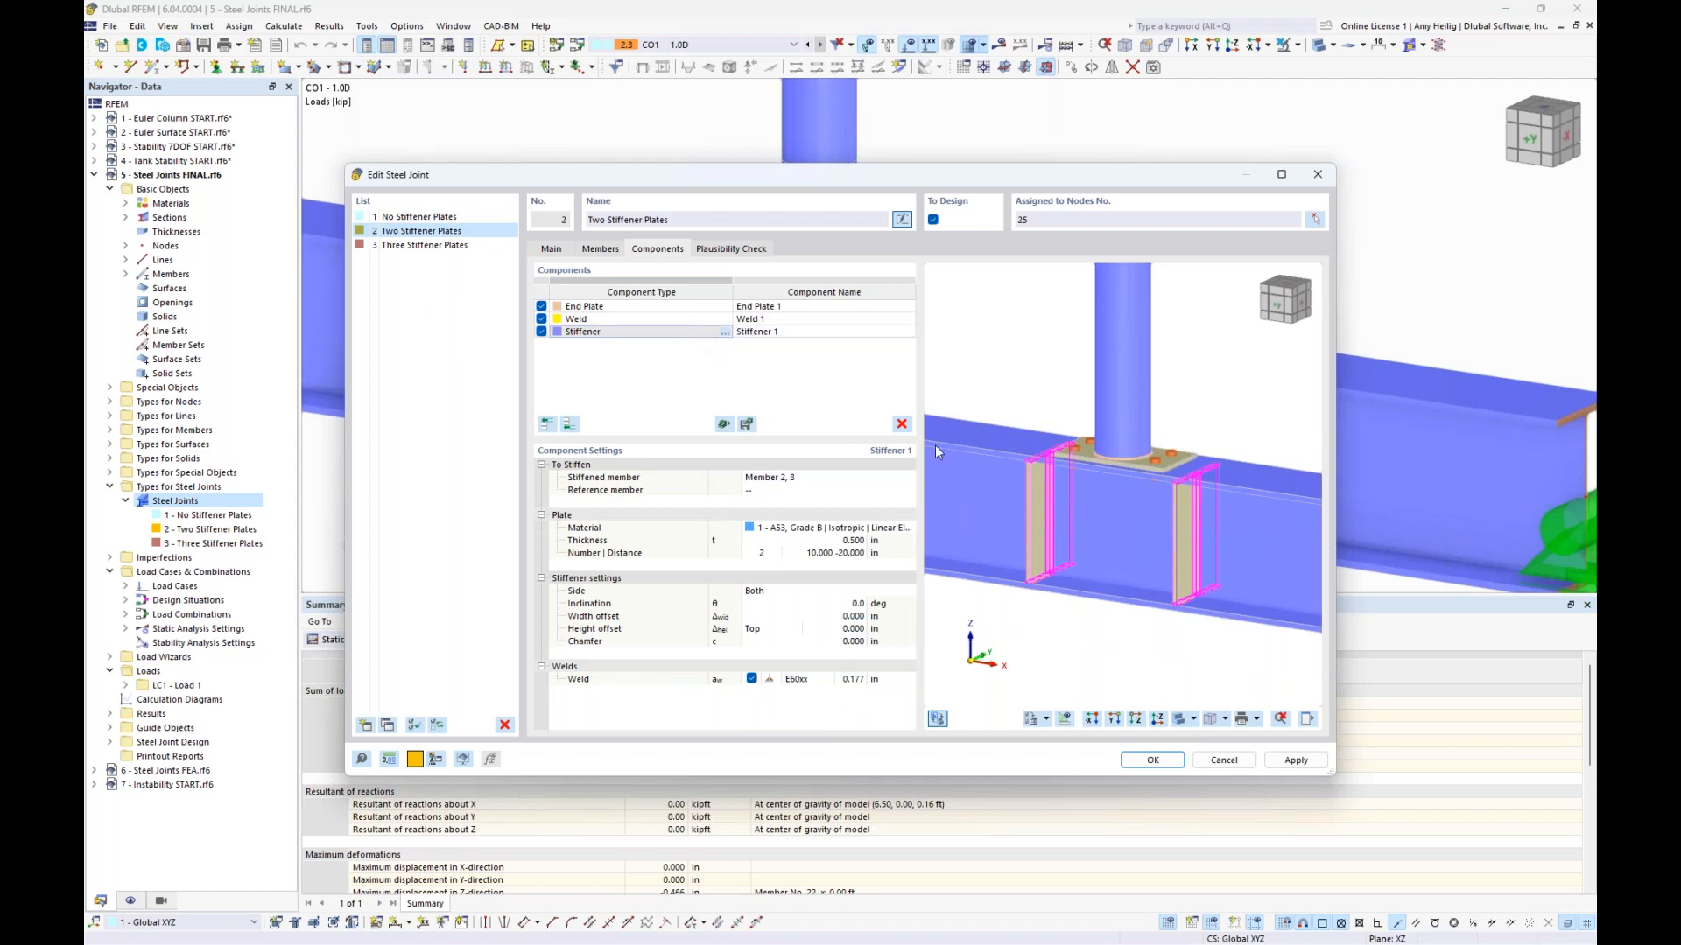
middle_click_drag(1134, 561, 1226, 552, "ctrl")
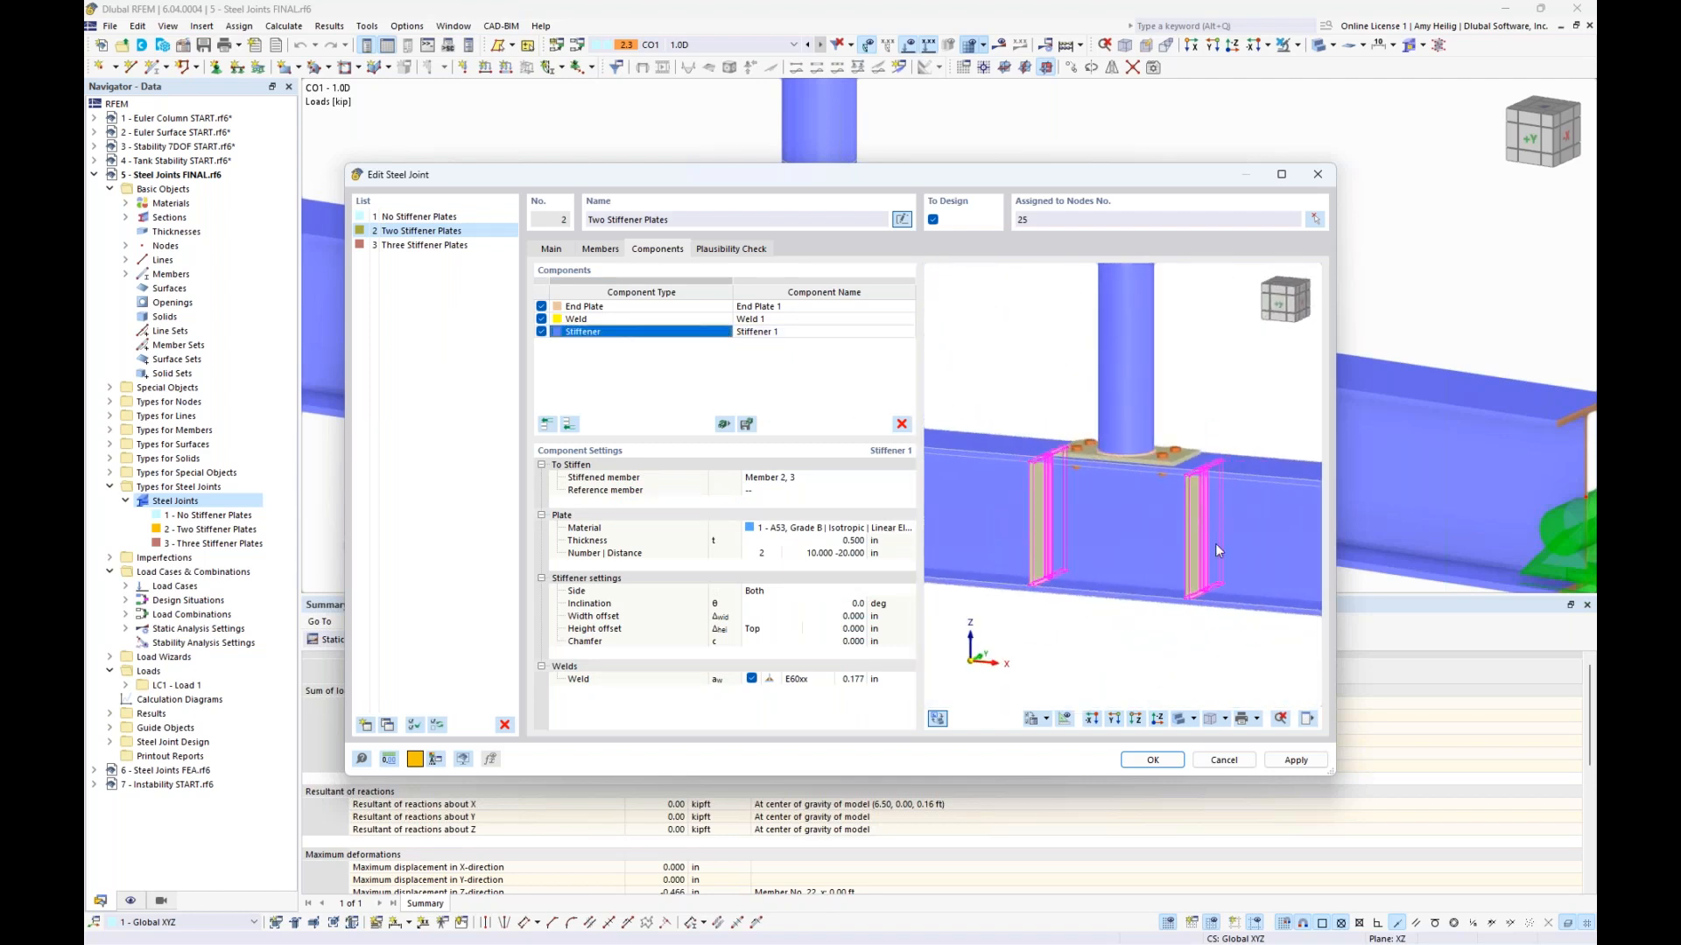
scroll(1137, 513, "up", 2)
Step: Inspect the Stiffener component of the Three Stiffener Plates joint and leave the joint editor without changes
left_click(442, 246)
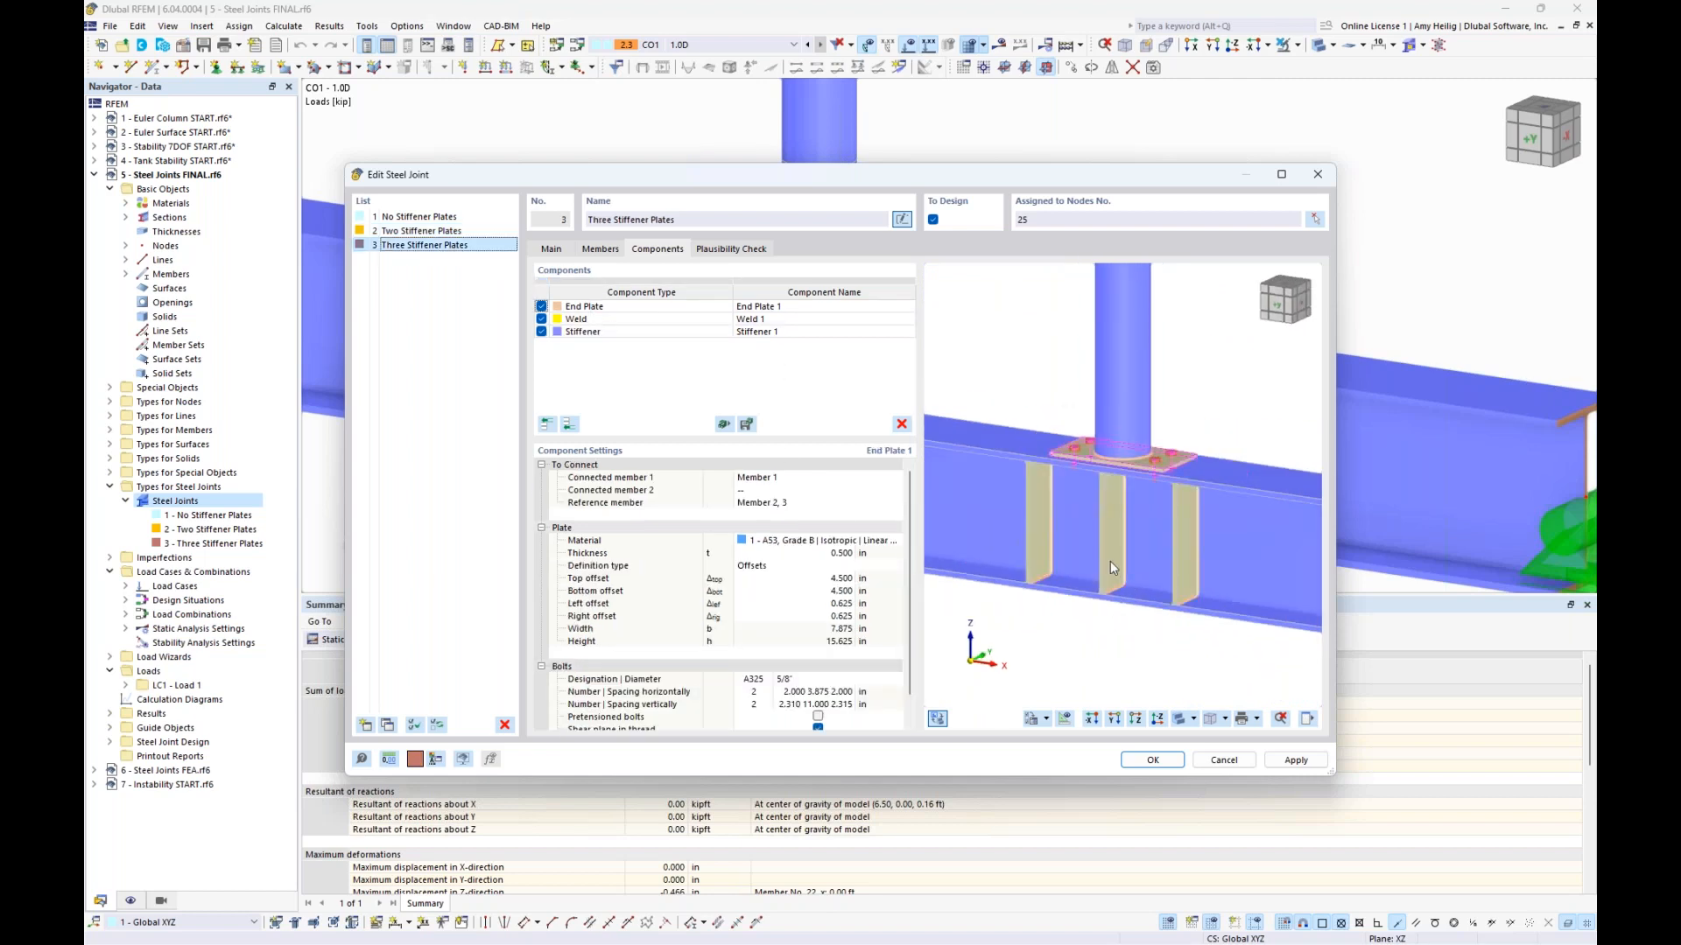
left_click(690, 332)
middle_click_drag(1147, 566, 1158, 518, "ctrl")
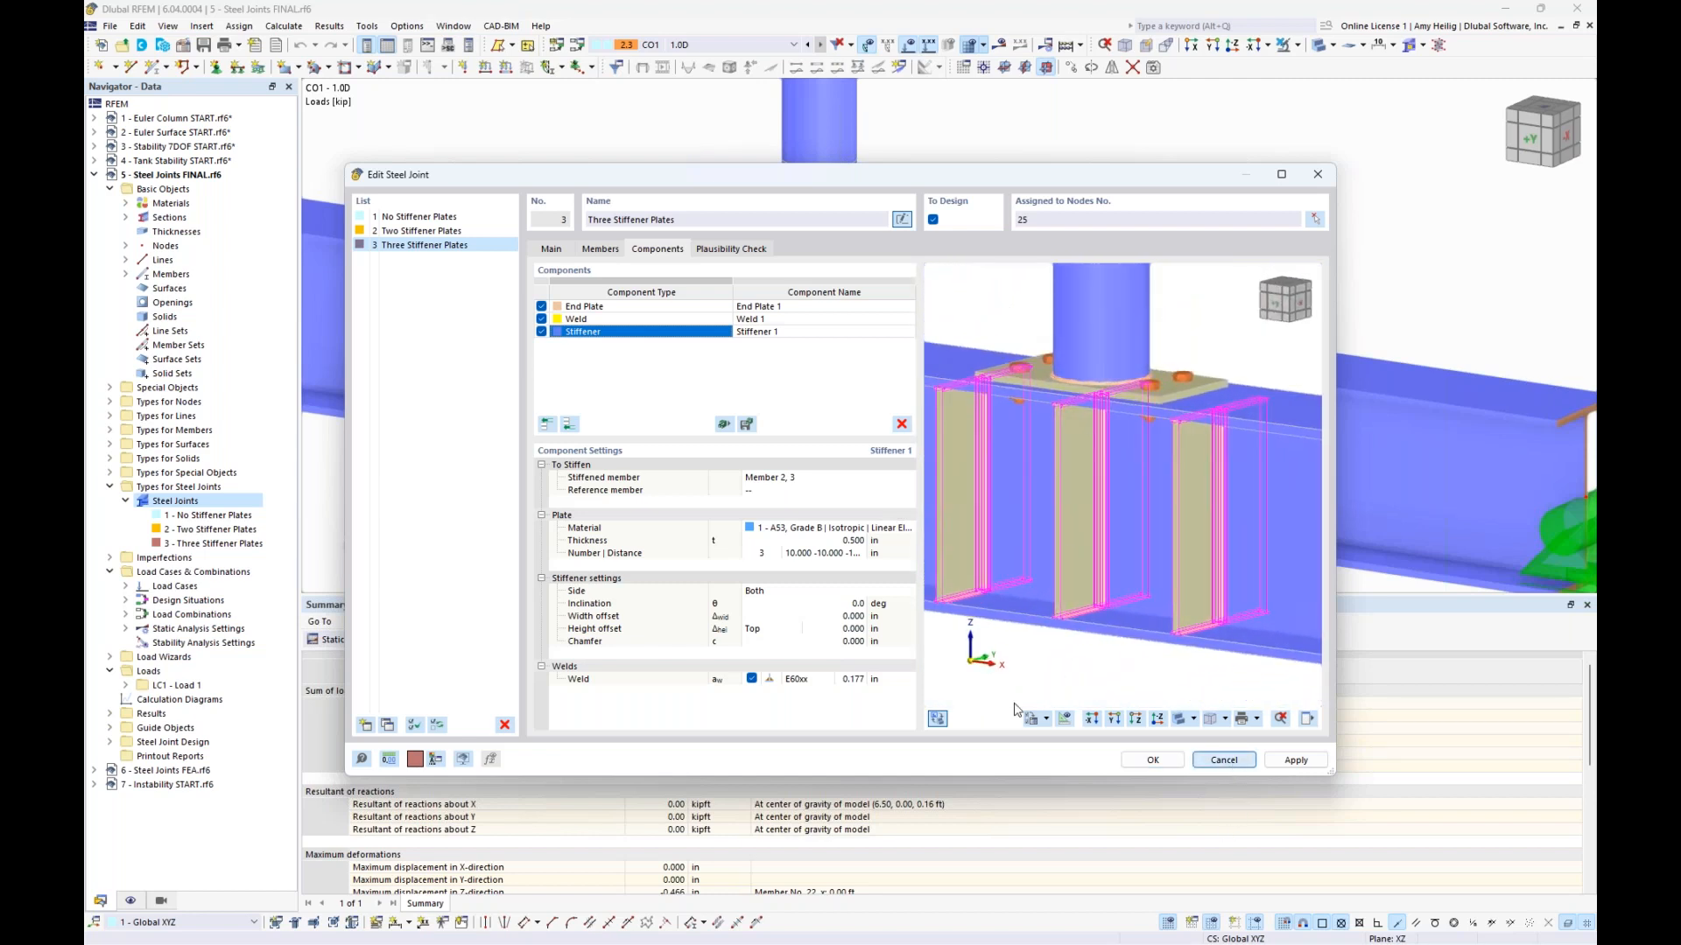
key("Escape")
Step: Show the Steel Joint Design results table and switch it from Stress-Strain Analysis to Buckling Analysis
left_click(383, 640)
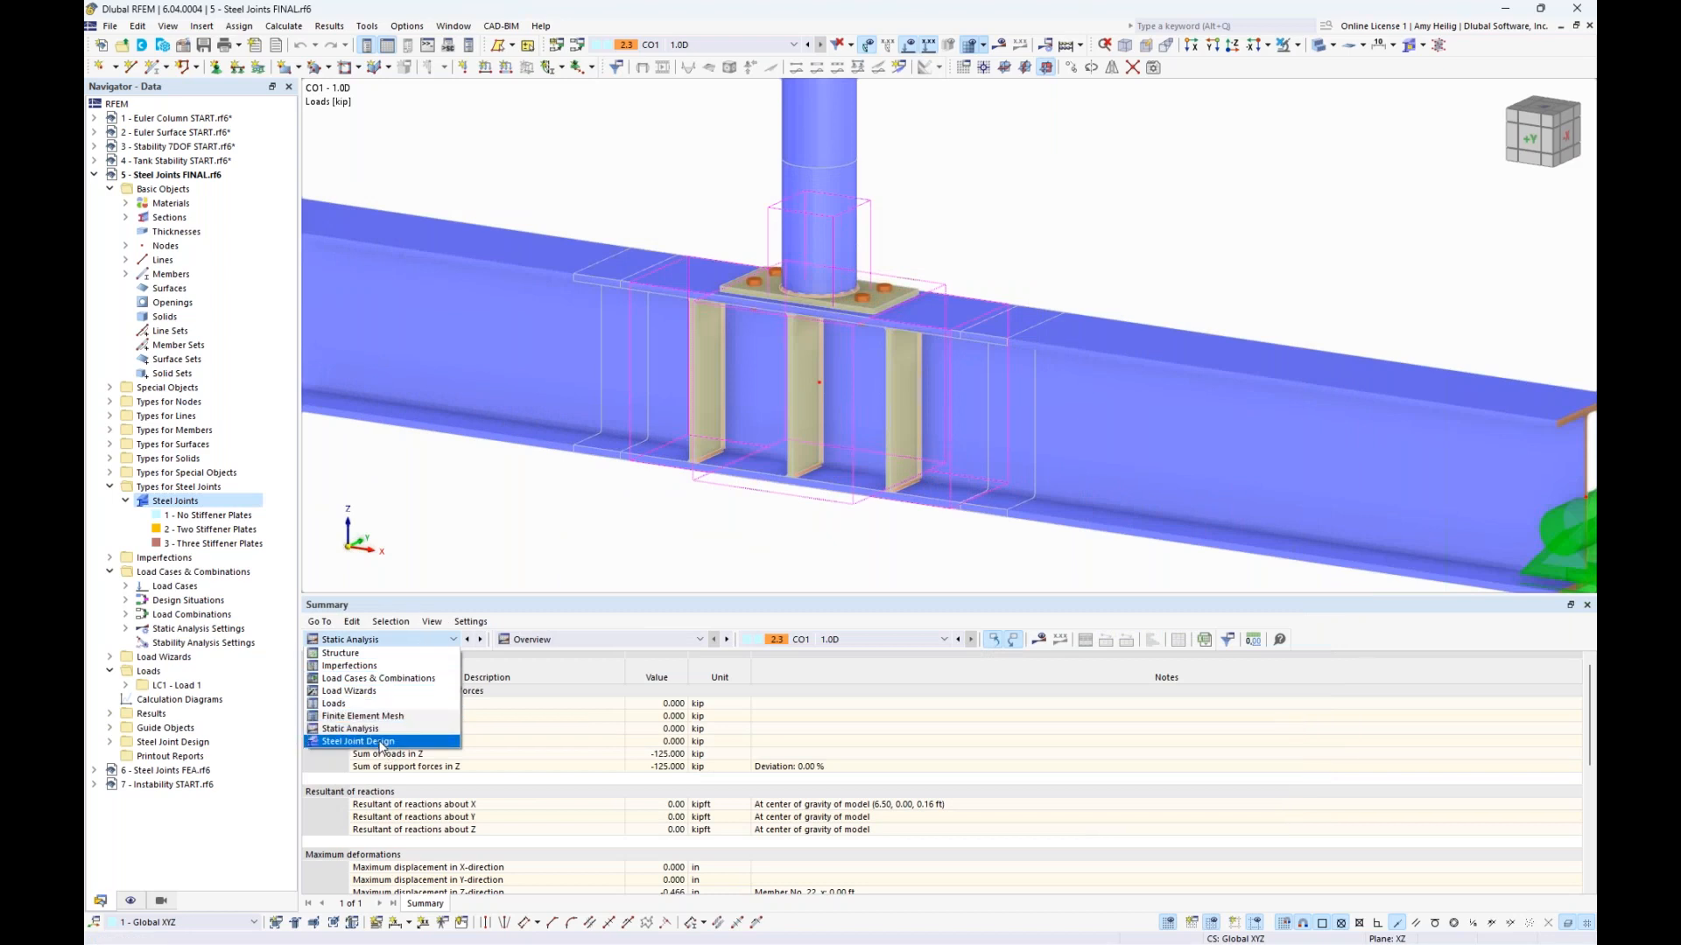
left_click(382, 742)
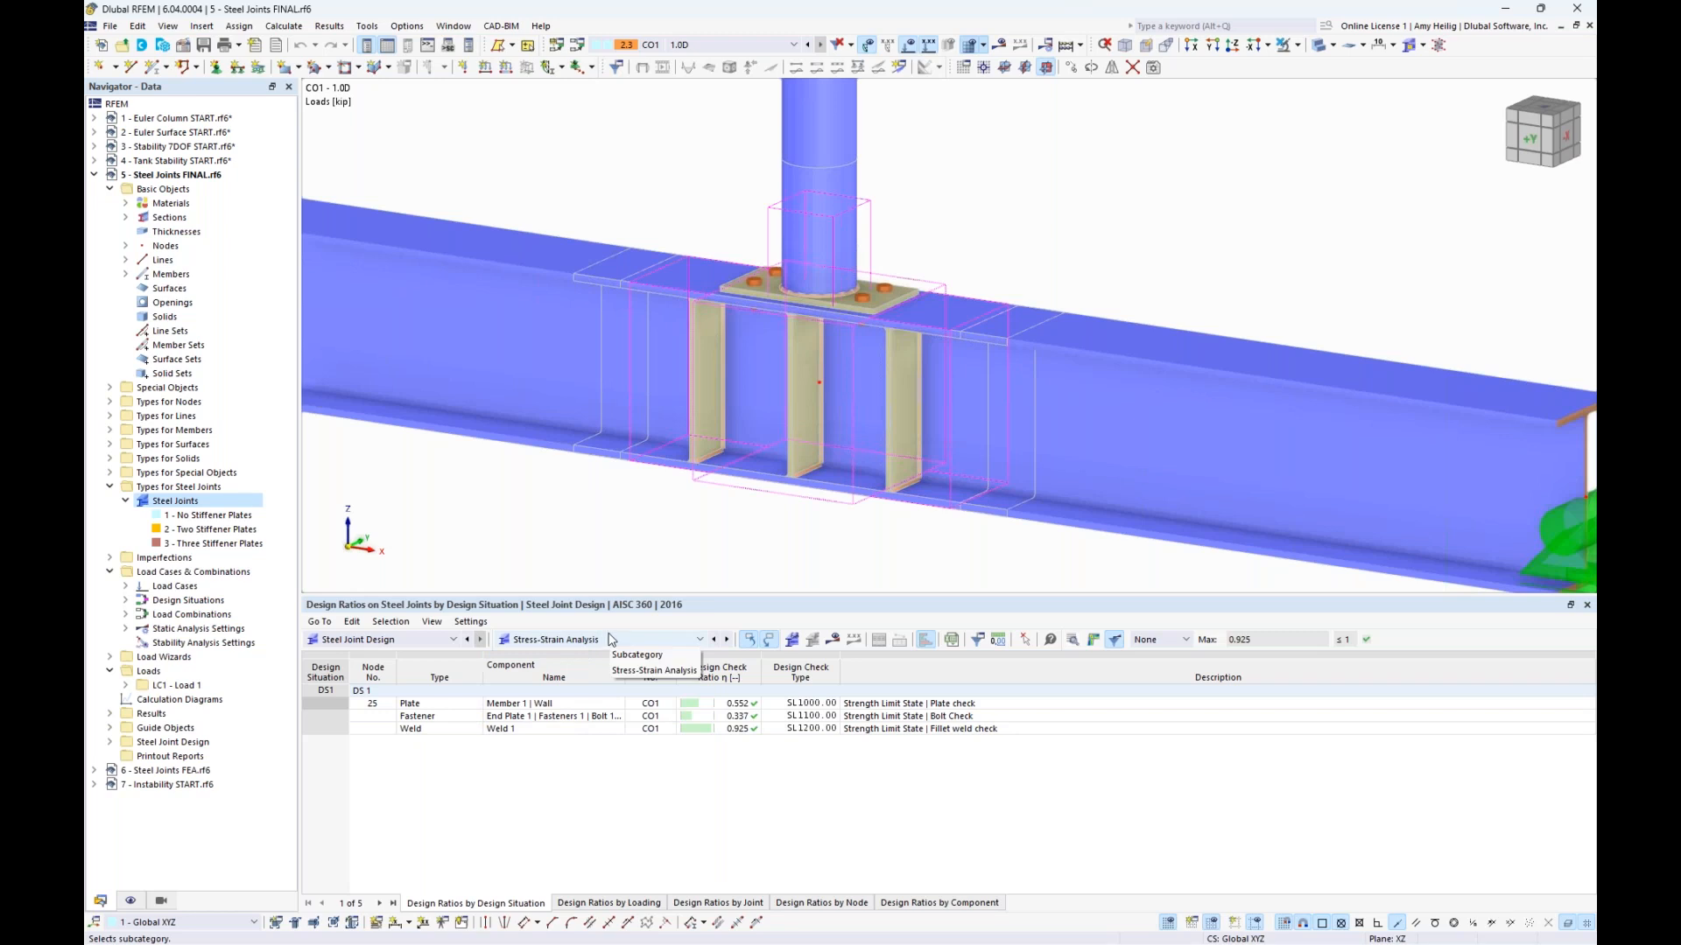
left_click(636, 646)
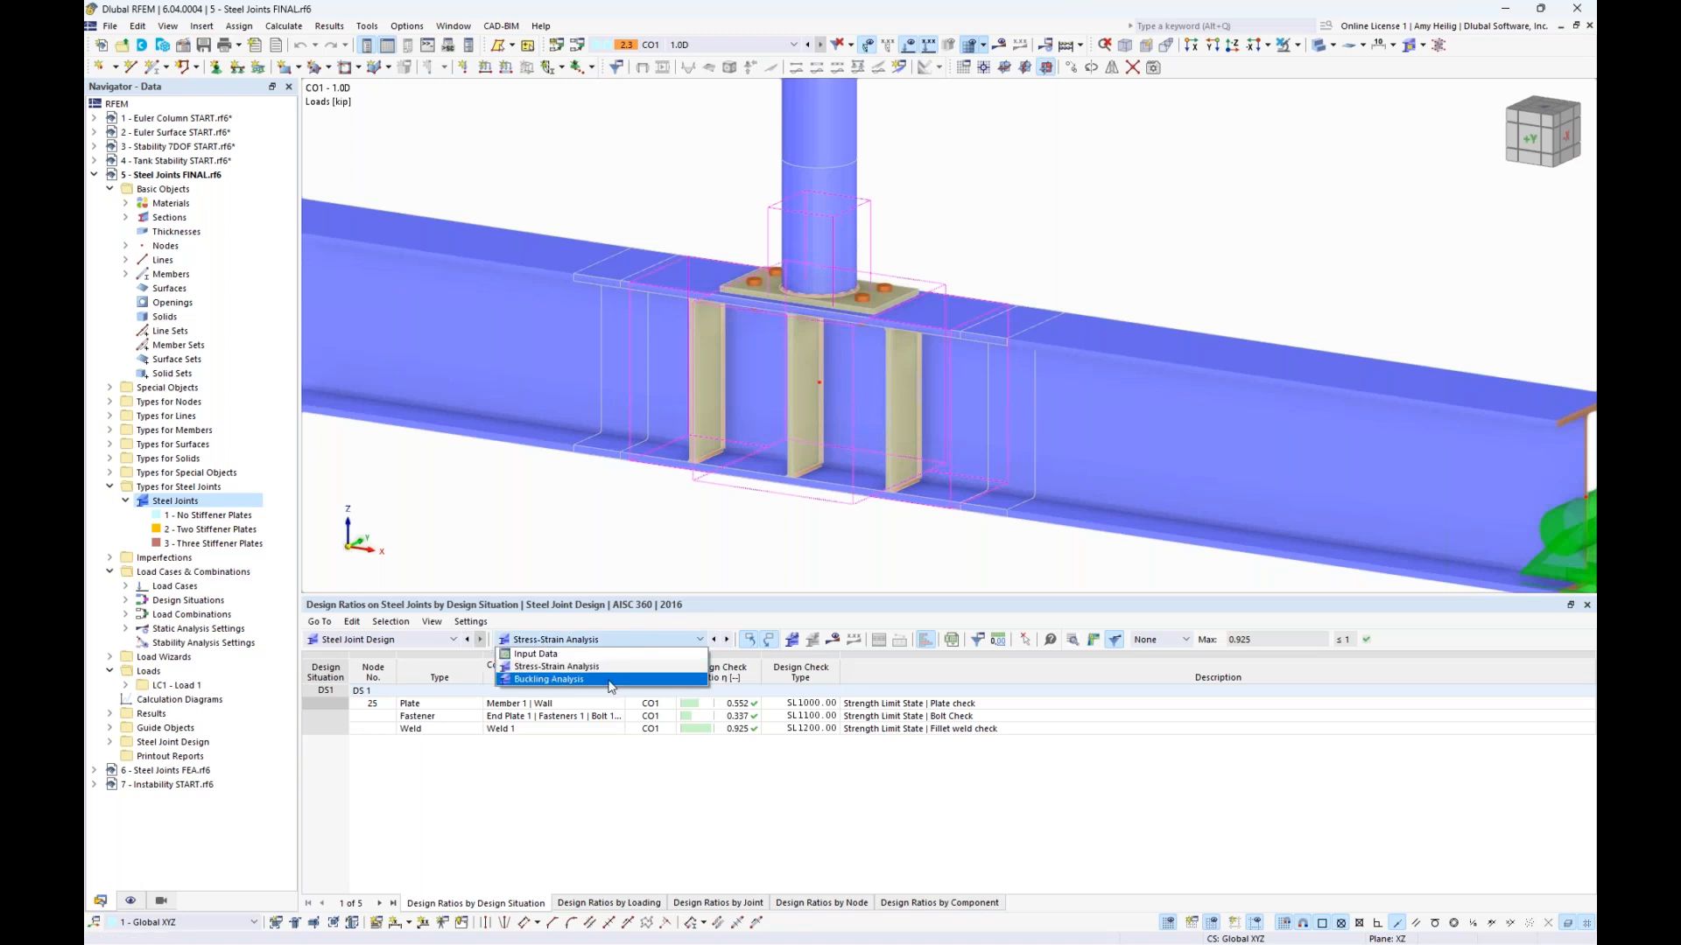
left_click(610, 680)
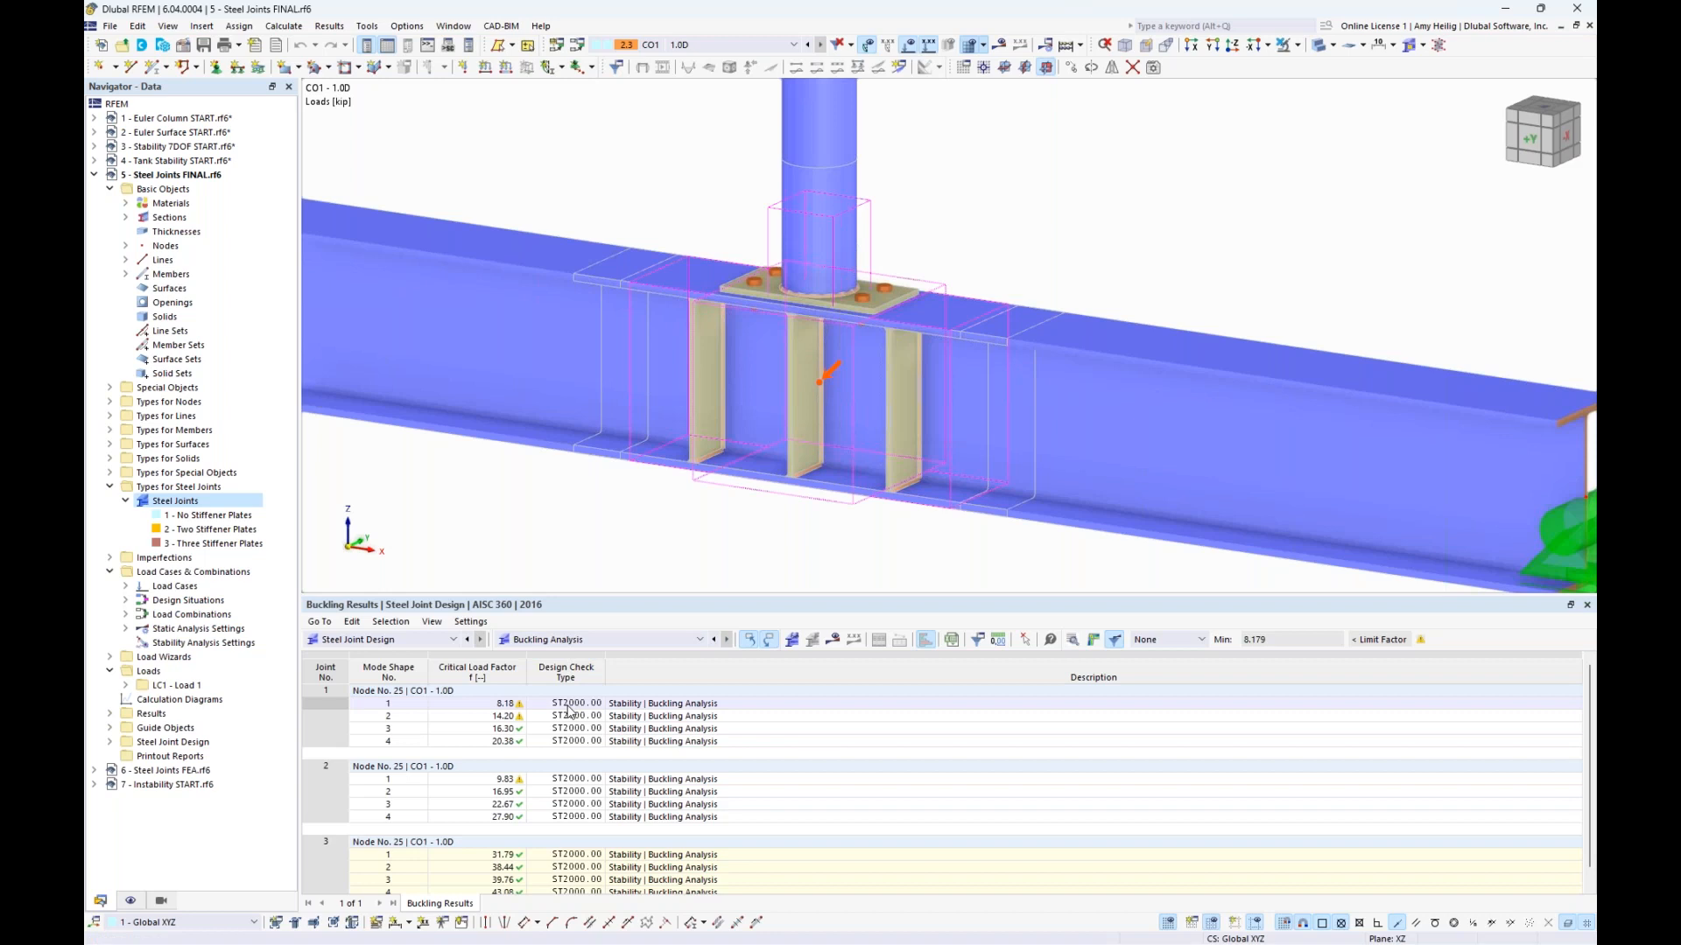
Step: Open the steel joint results for mode shape 1 of joint 1, the one without stiffener plates
left_click(502, 706)
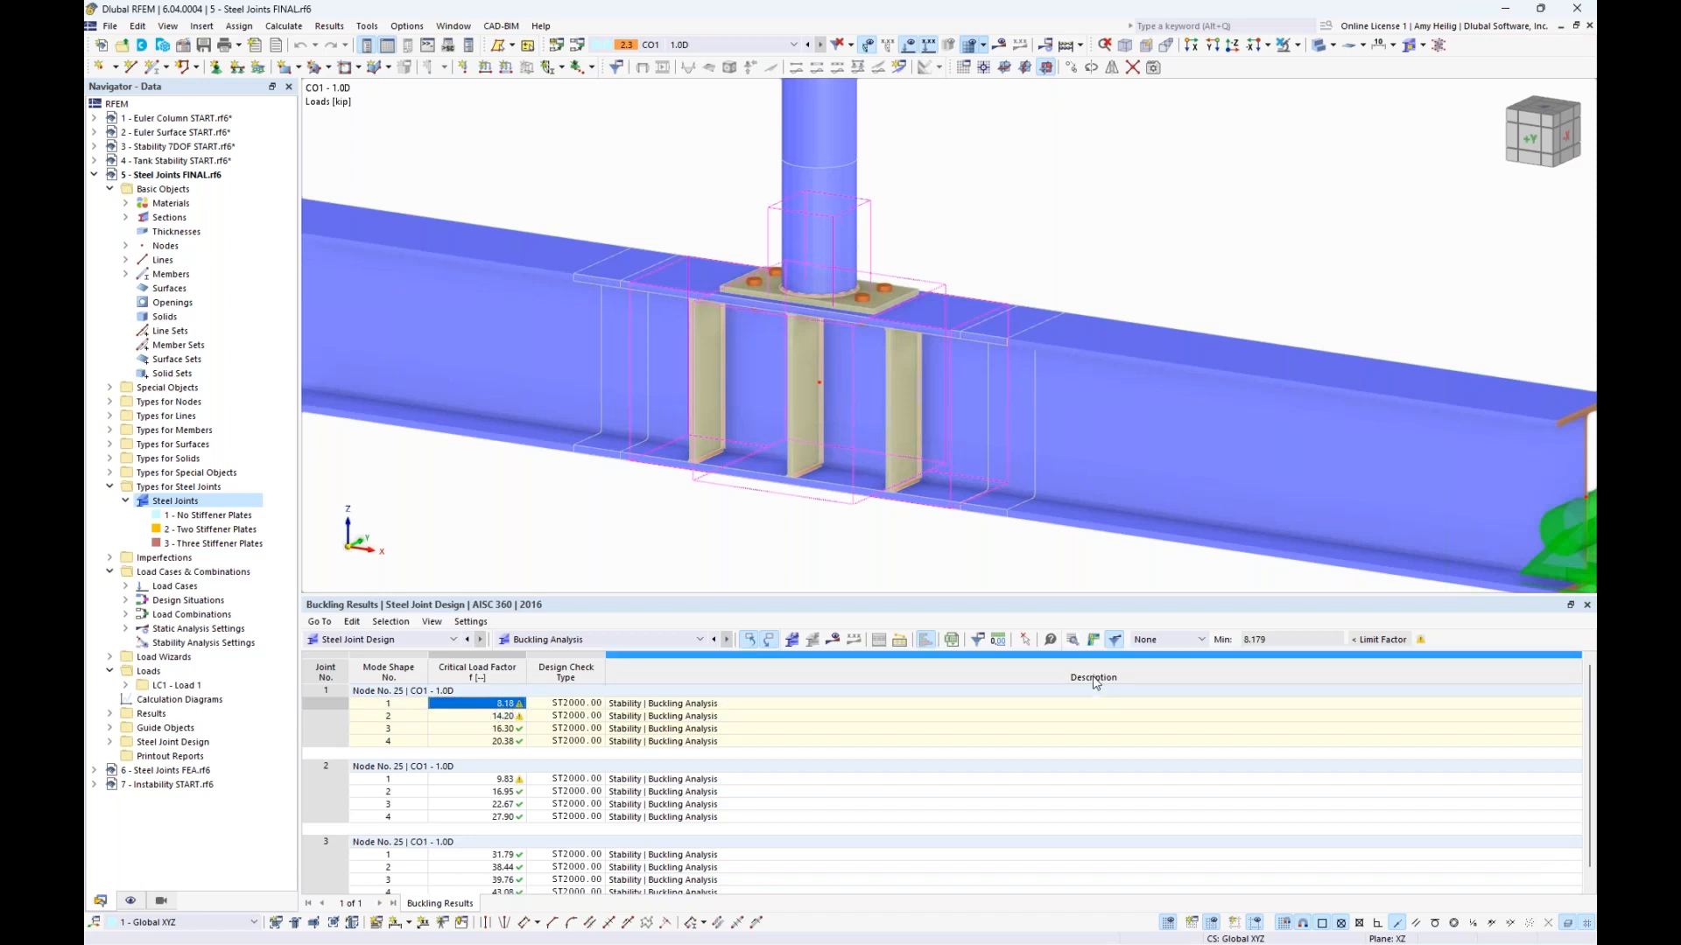
left_click(1093, 639)
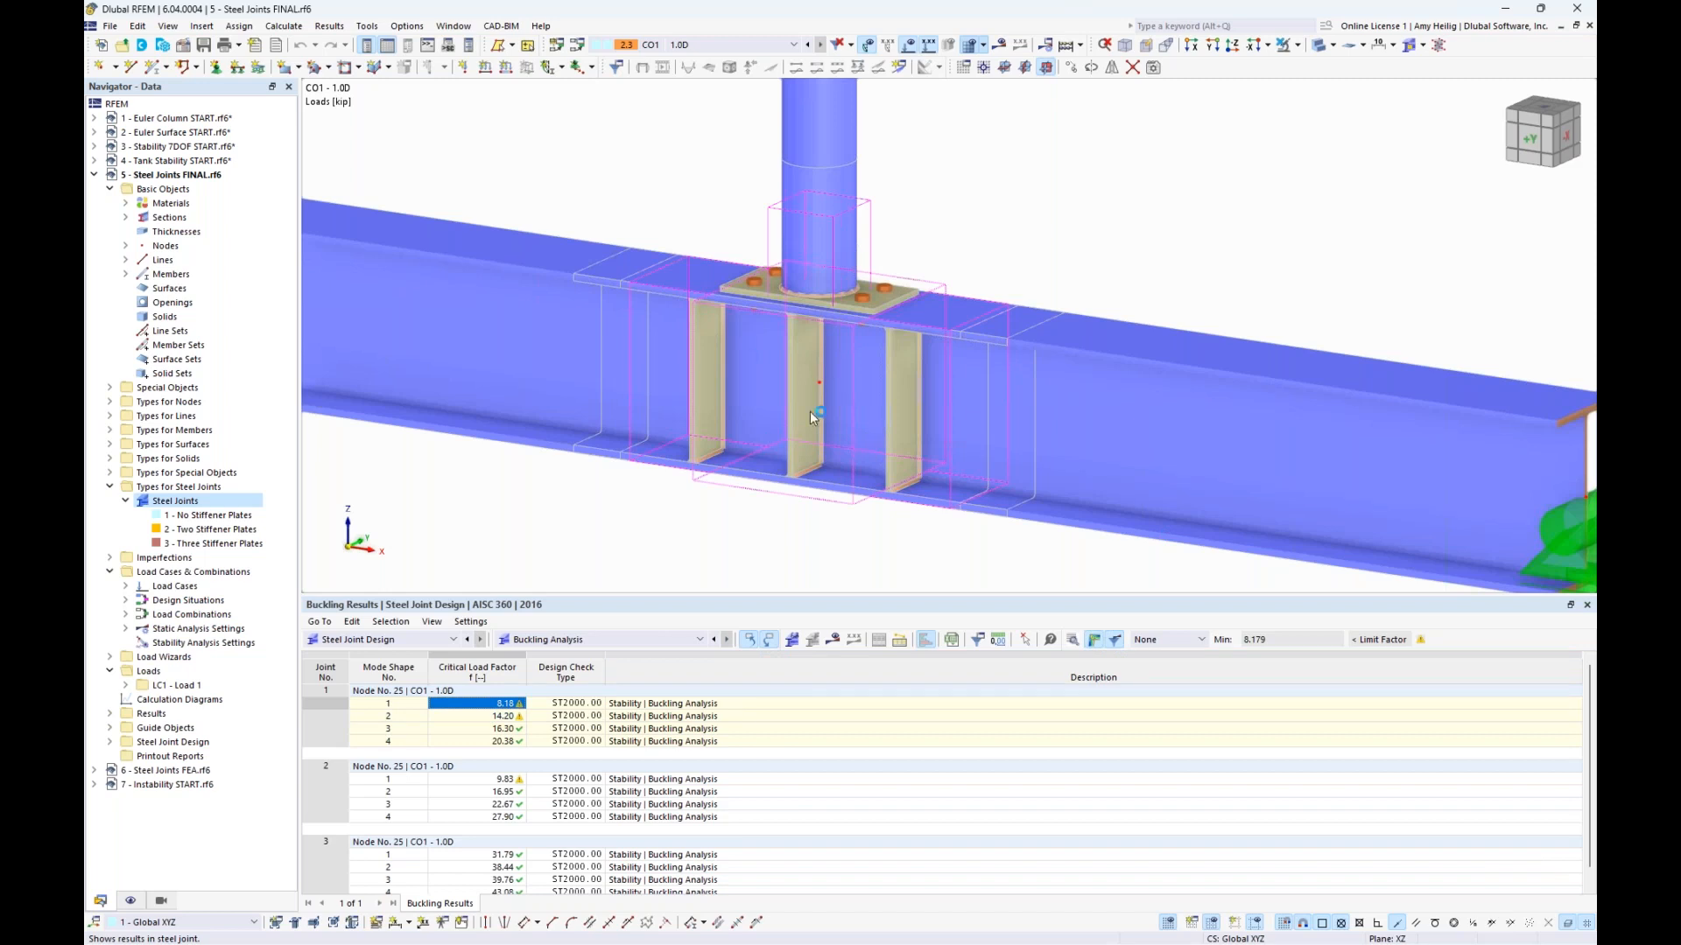
left_click(1092, 641)
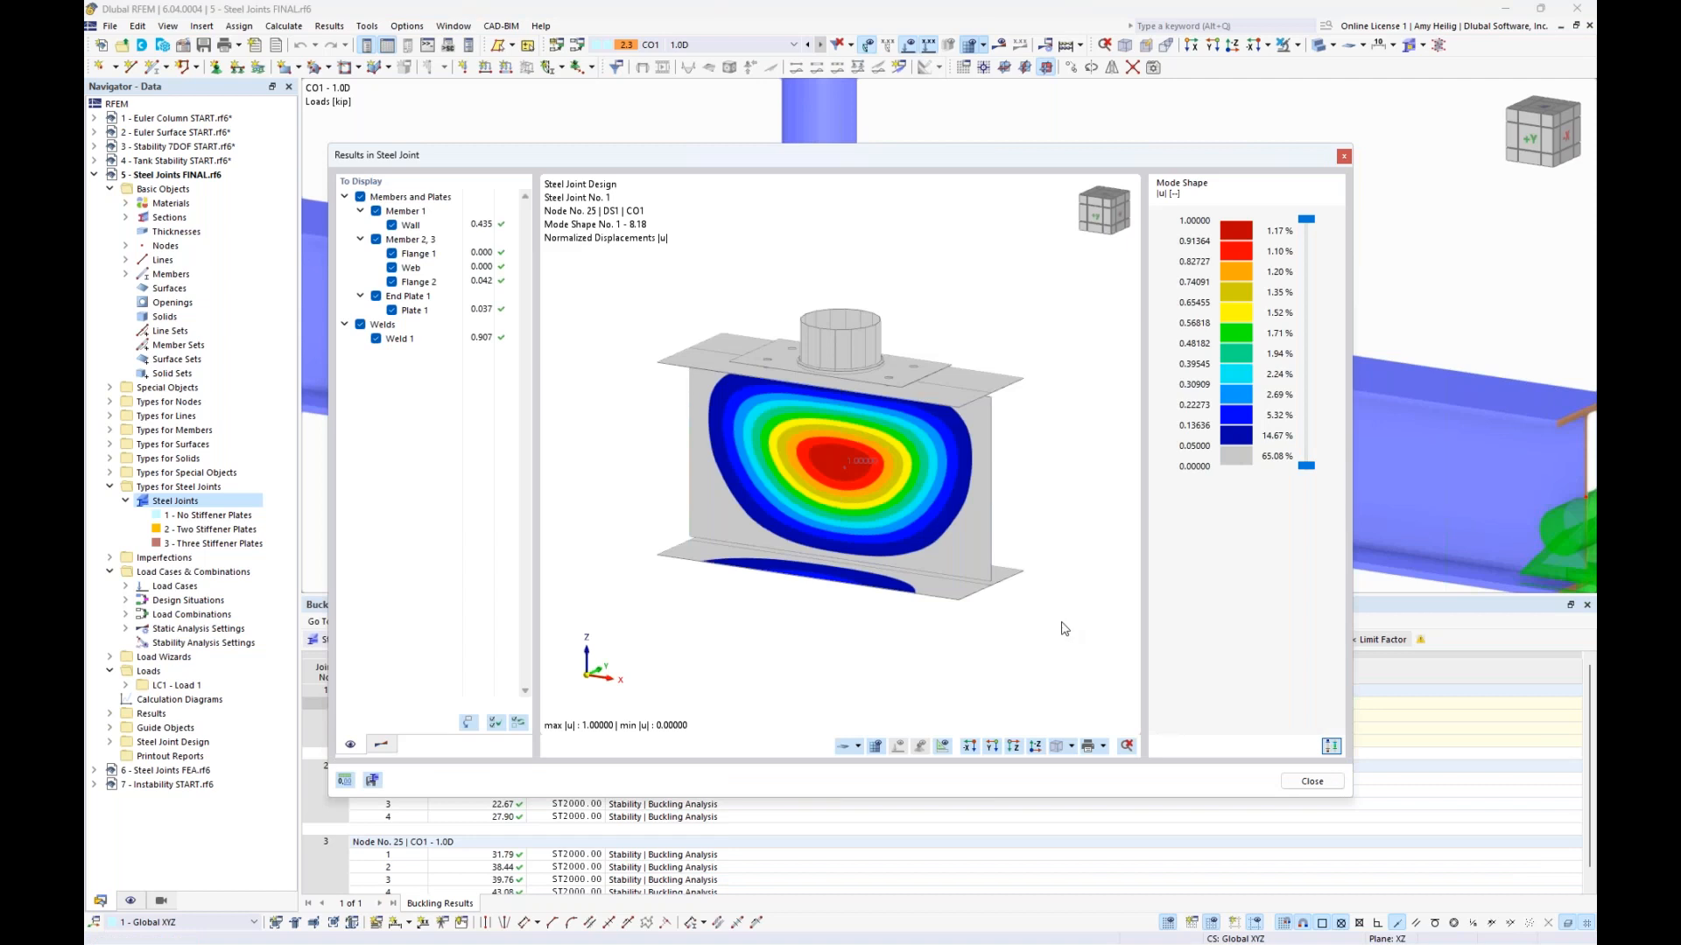
Step: Set the display factor to 0.1, inspect the buckled web of joint 1 from several angles, and close its results
left_click(380, 744)
left_click(495, 197)
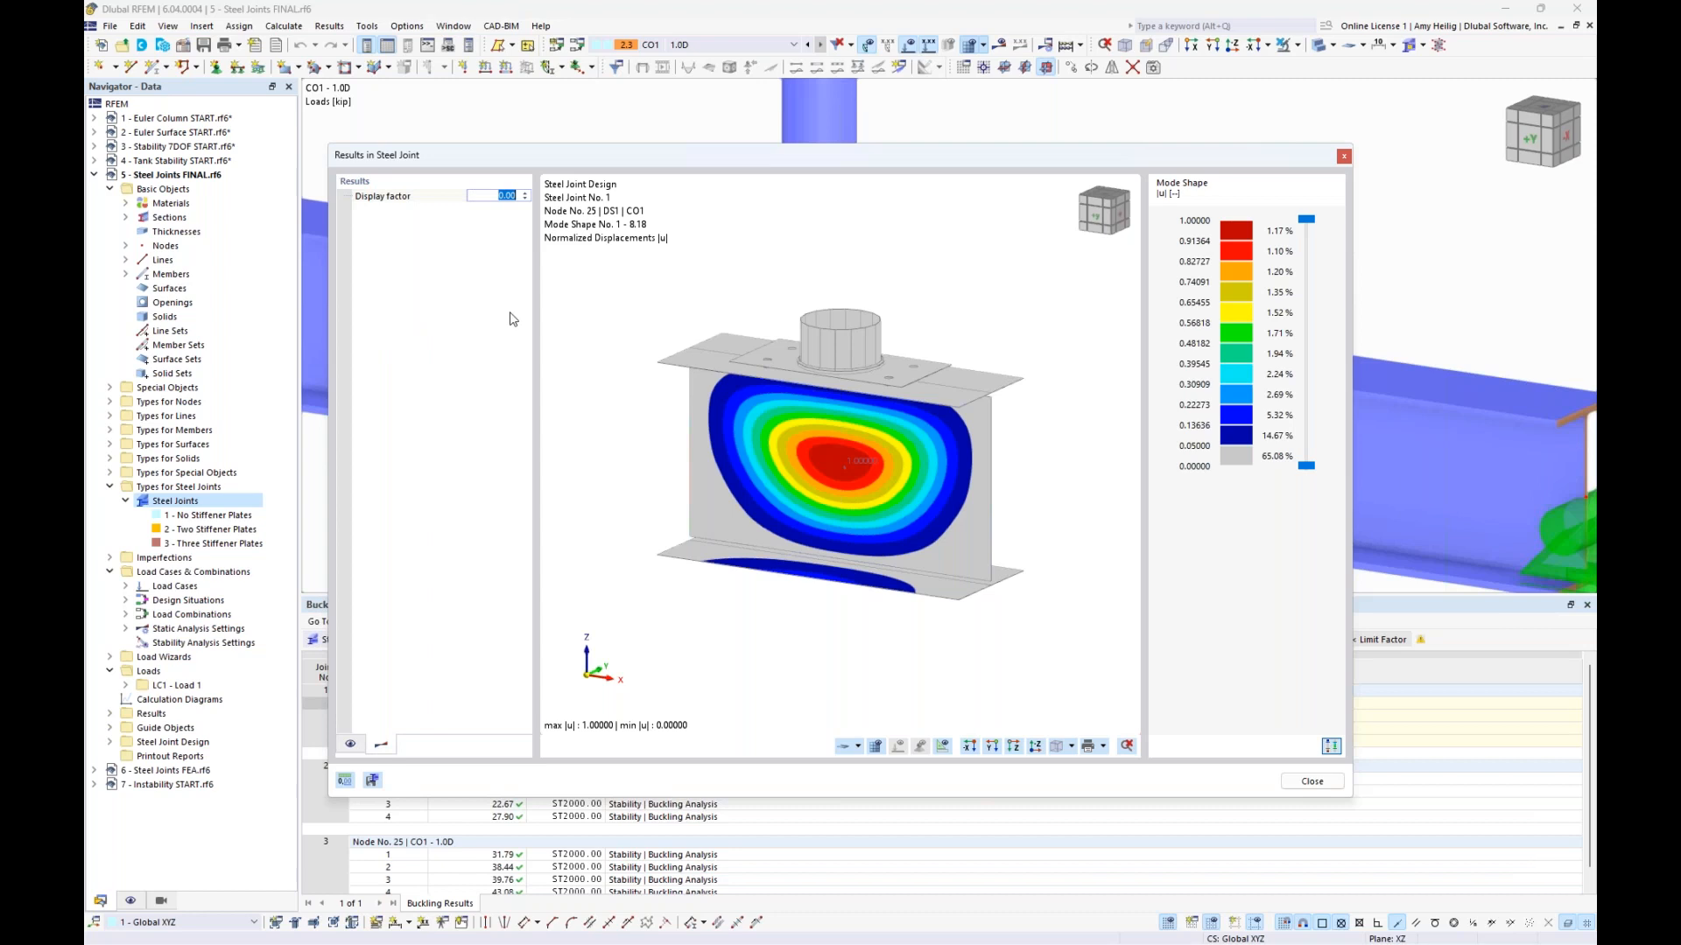
type("0.1")
key("Return")
middle_click_drag(1016, 450, 699, 409, "ctrl")
scroll(869, 487, "up", 4)
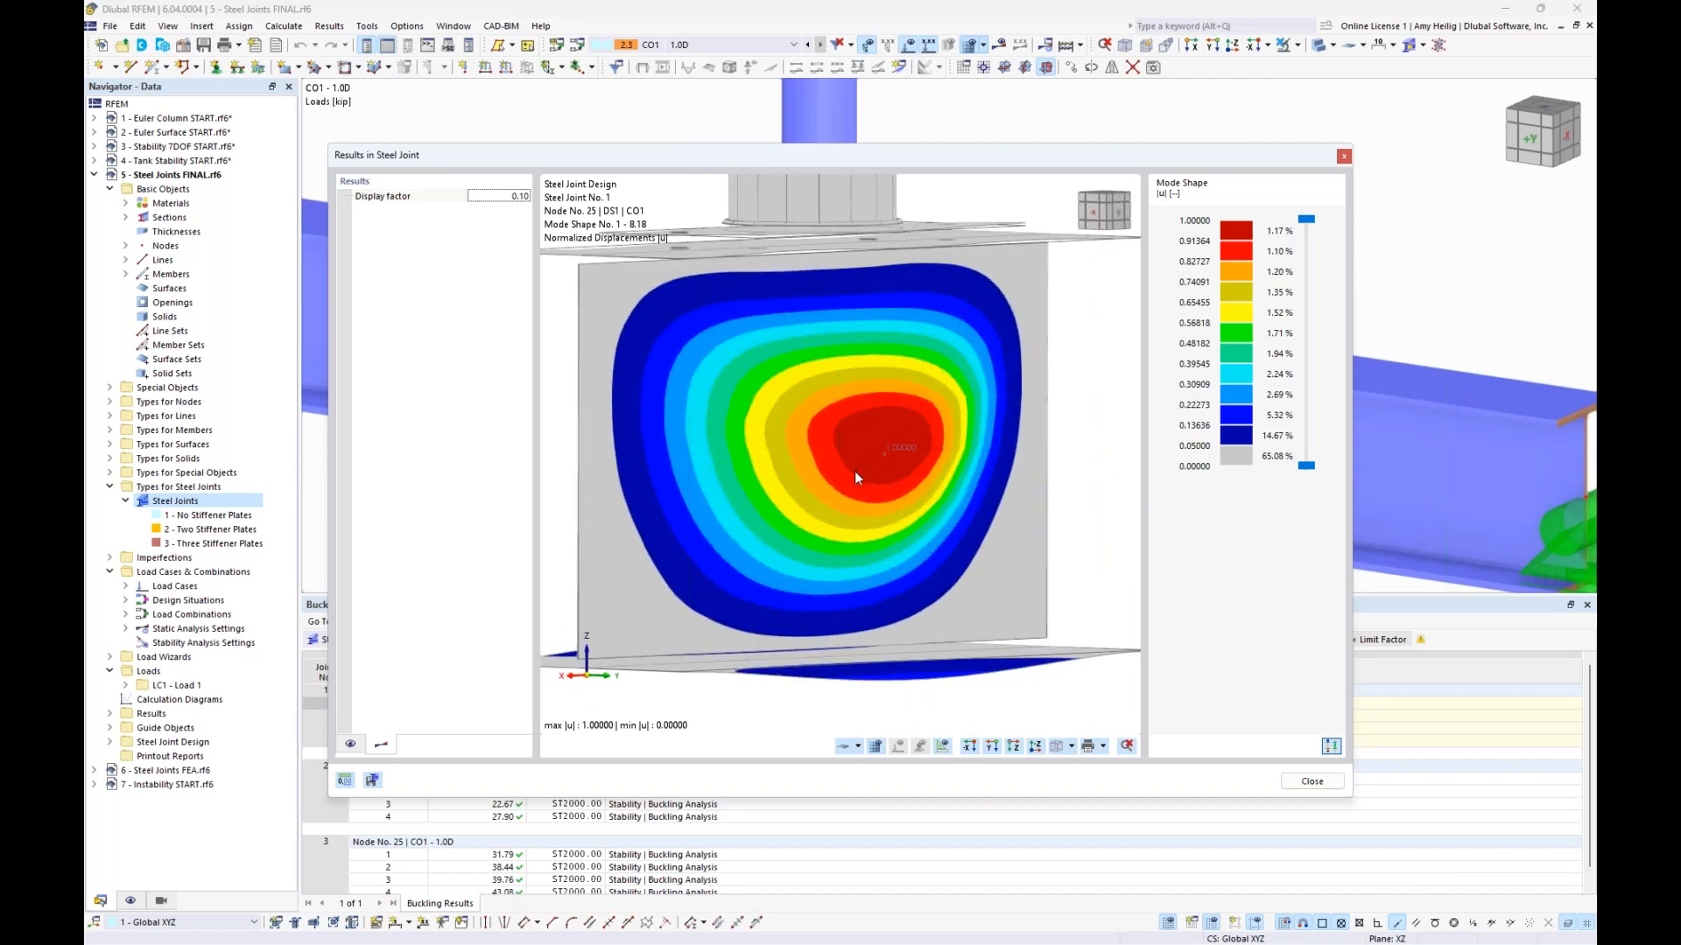
scroll(855, 471, "down", 2)
middle_click_drag(718, 481, 986, 527, "ctrl")
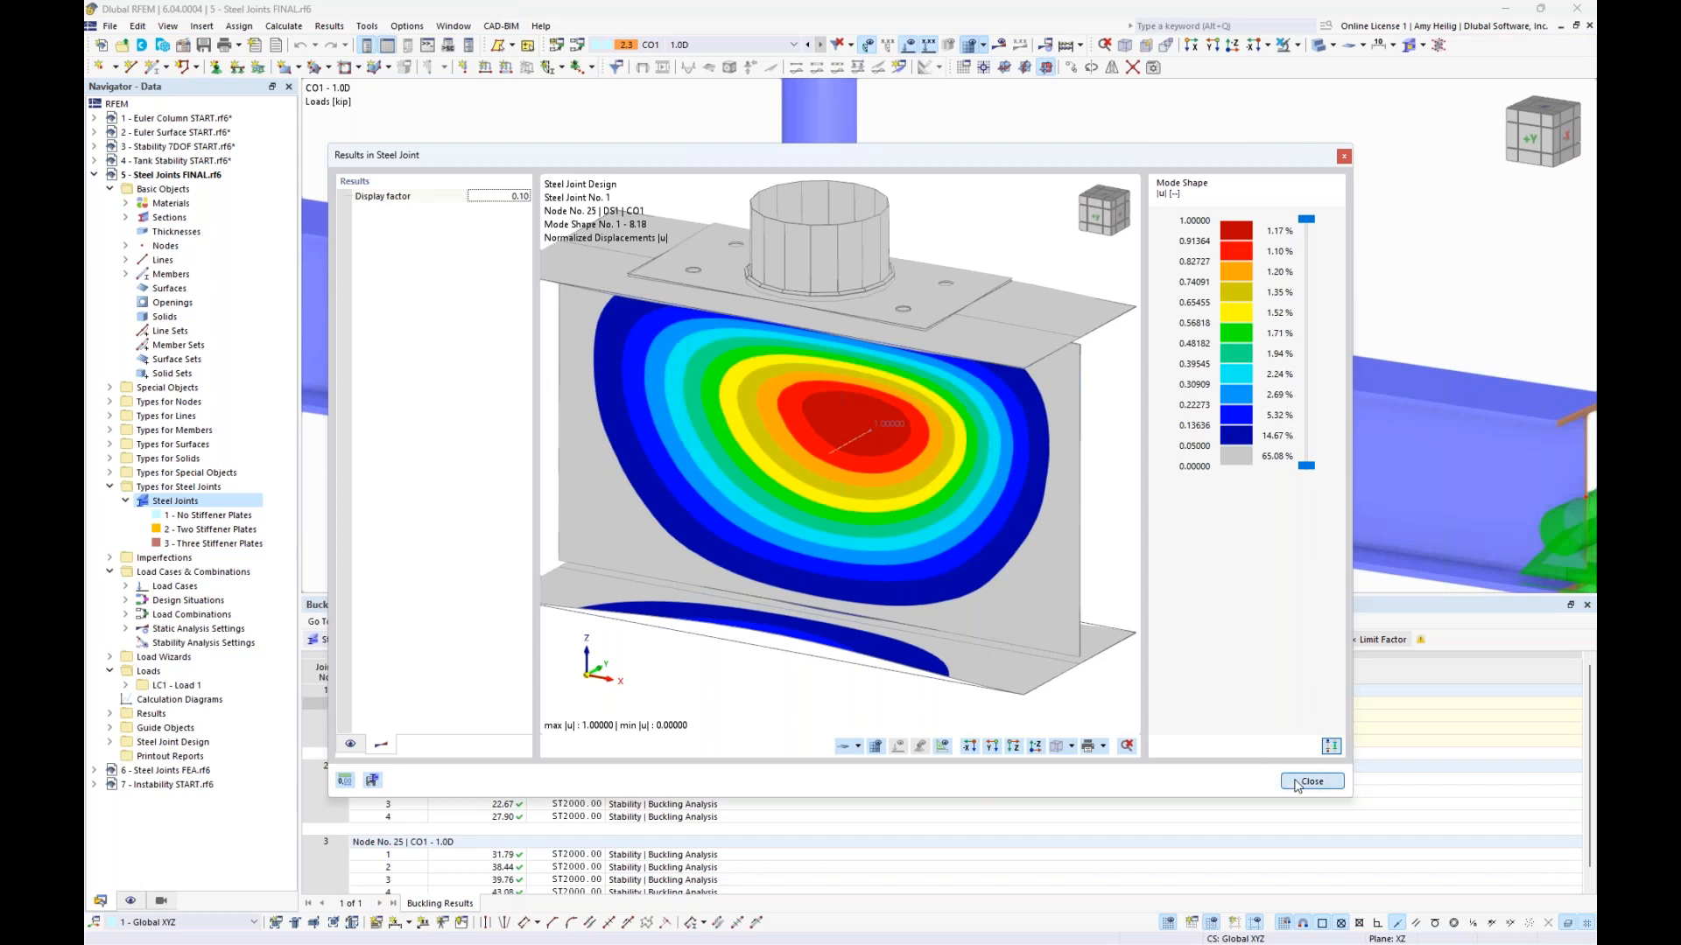
left_click(1320, 781)
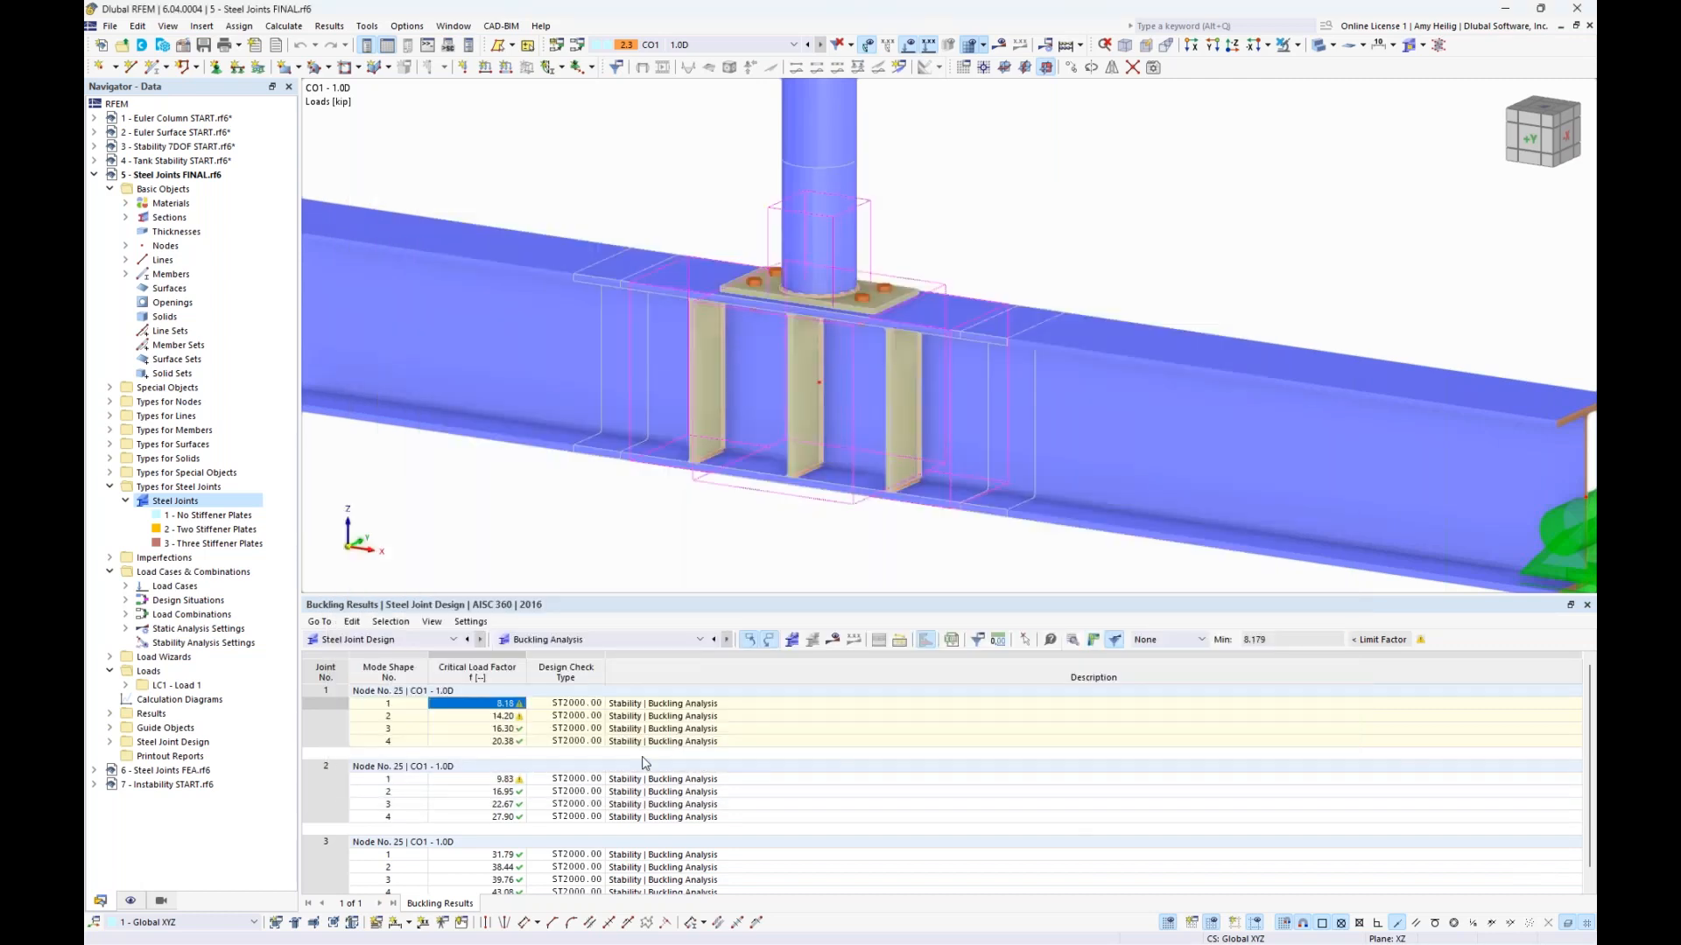
Step: View the buckling shape of mode 1 for joint 2, the one with two stiffener plates, and close its results
left_click(482, 779)
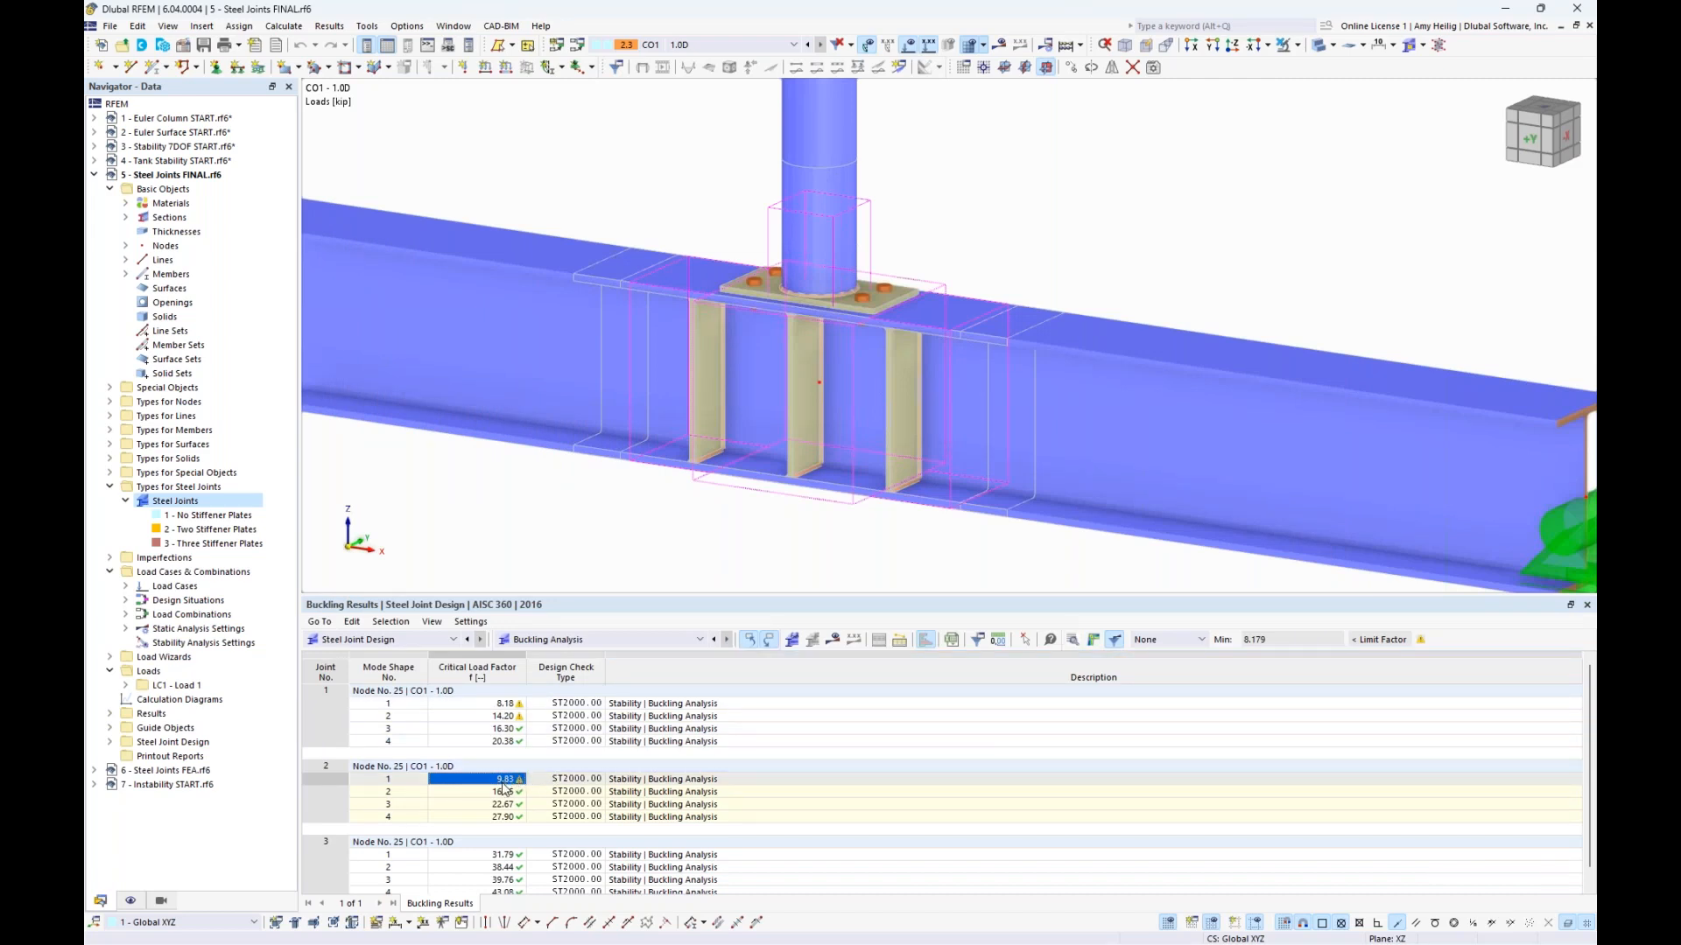
left_click(1092, 641)
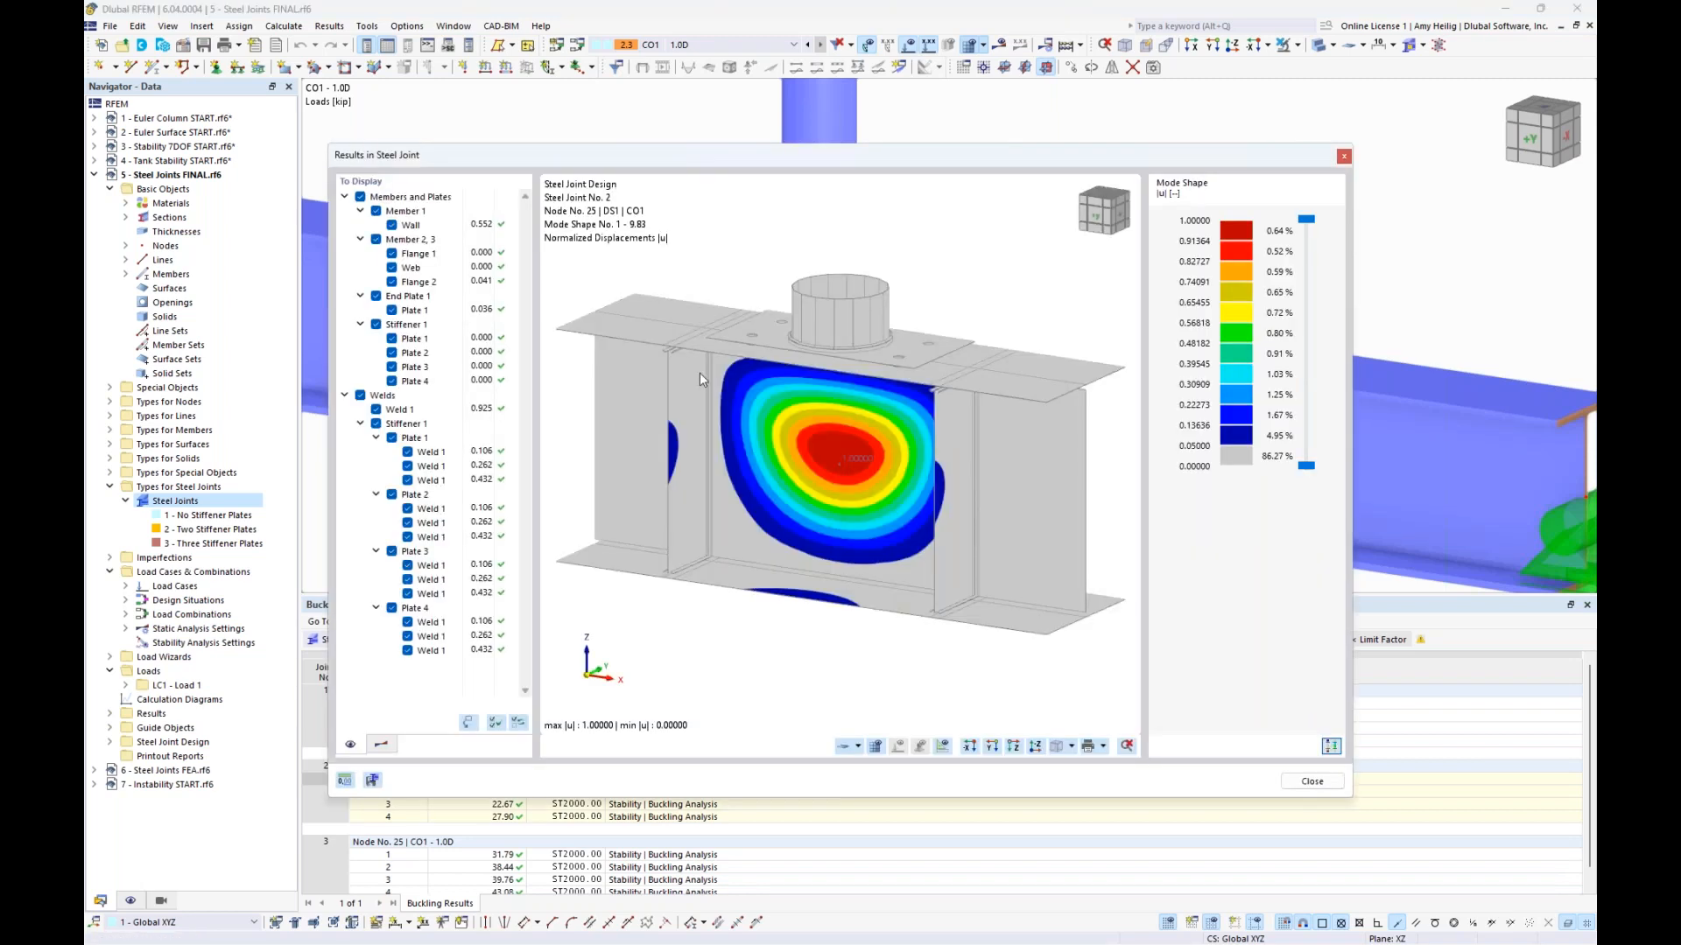
left_click(382, 747)
middle_click_drag(1079, 455, 956, 453)
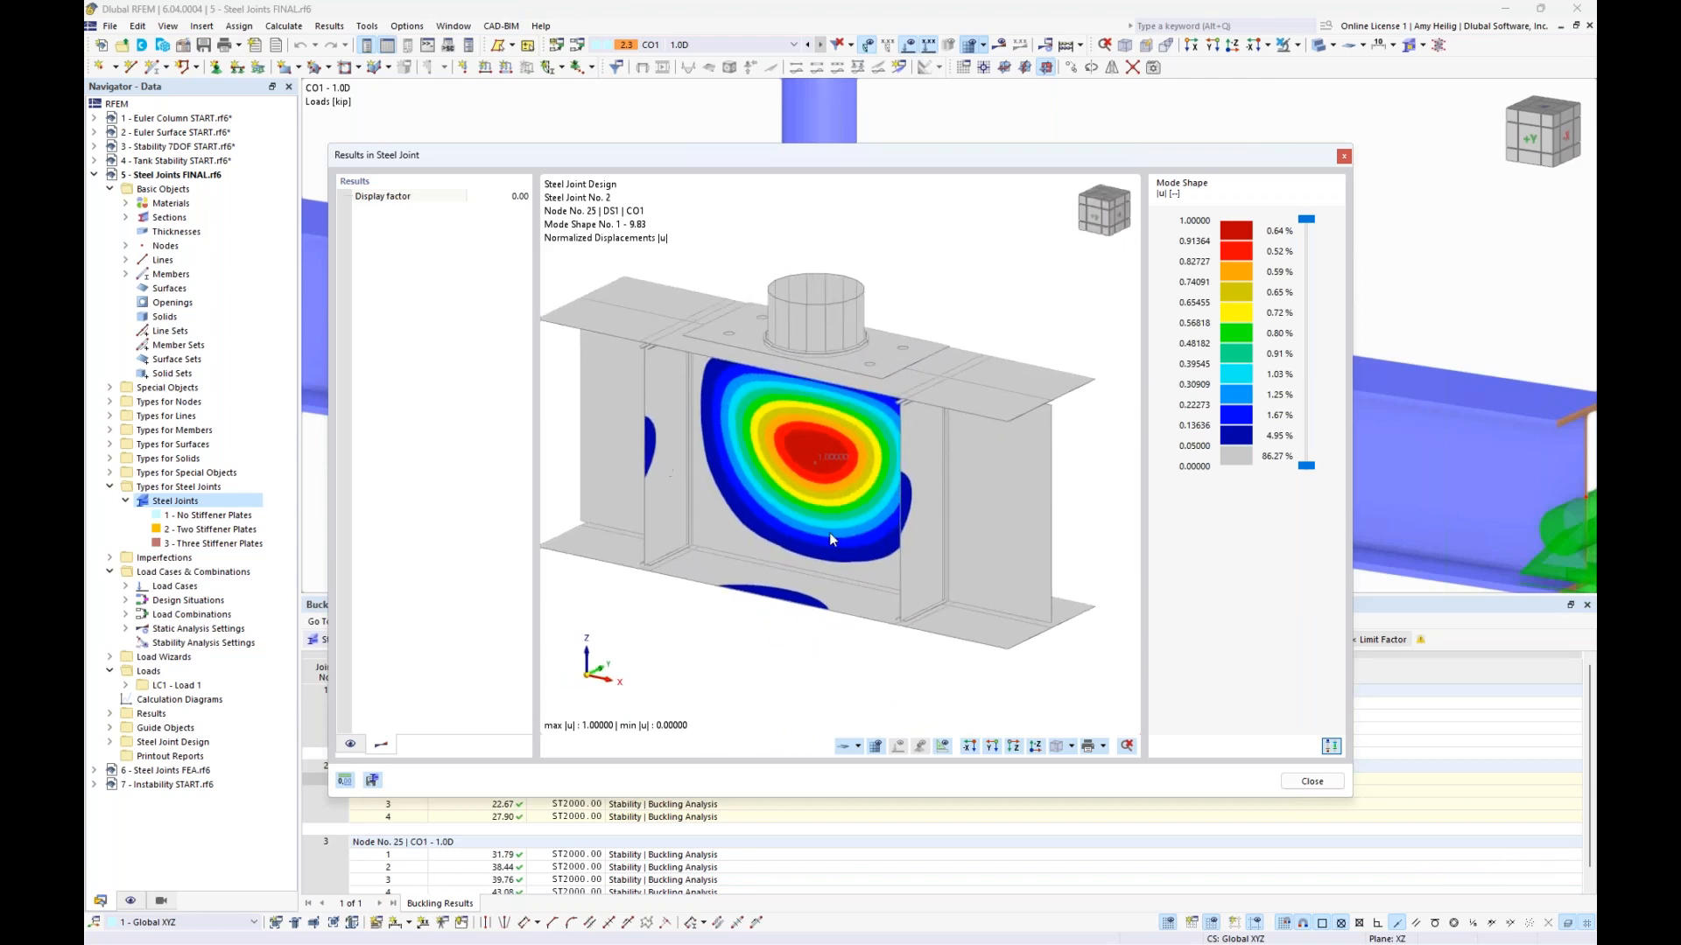
left_click(1344, 157)
Step: Open the results of mode shape 1 for joint 3, with three stiffener plates, and show the display factor setting
left_click(498, 855)
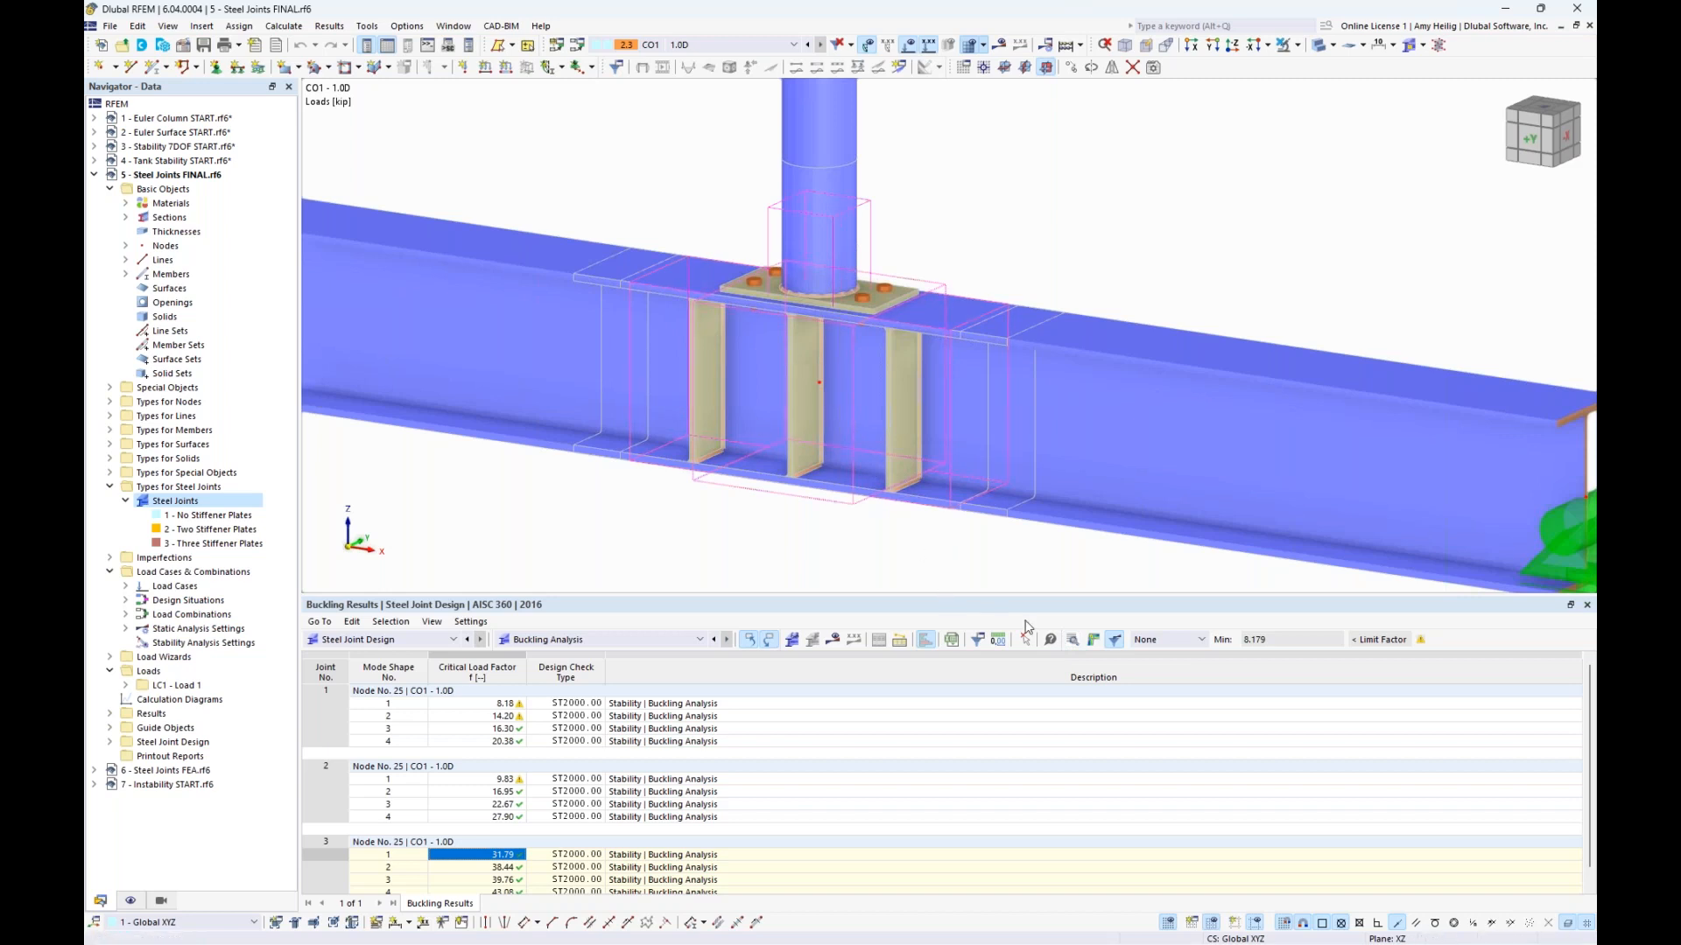
left_click(1094, 639)
left_click_drag(811, 156, 856, 122)
left_click(429, 707)
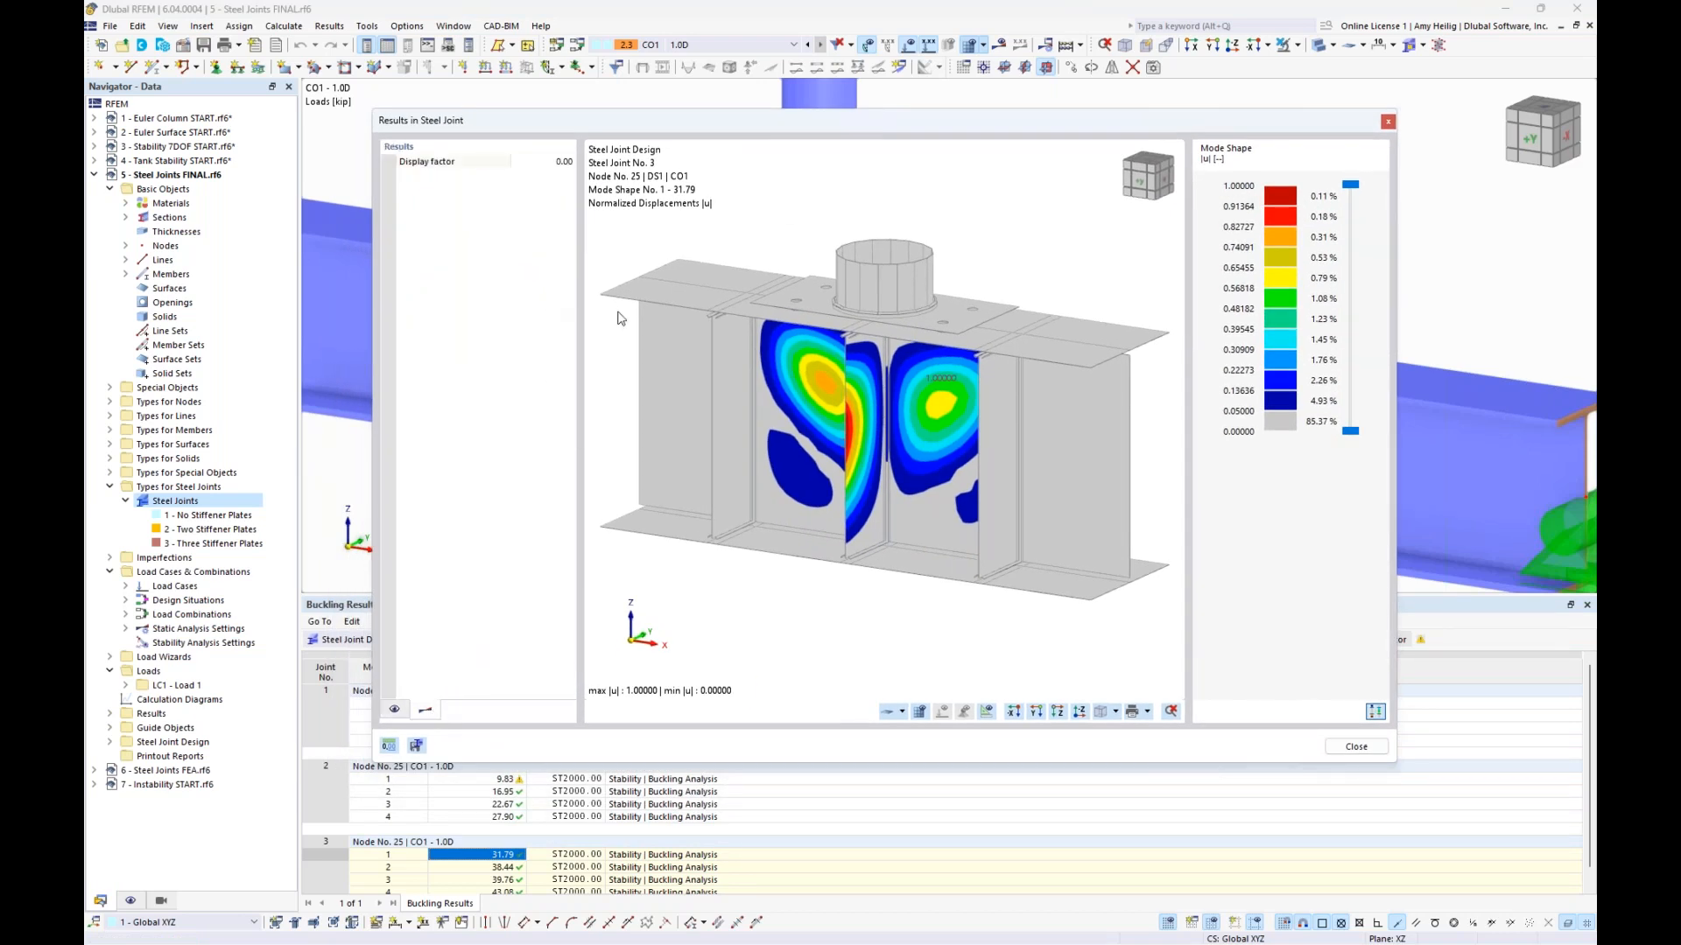
Step: Set the display factor to 0.1, inspect the deformed shape of joint 3, and close its results
left_click(538, 162)
type("0.1")
key("Return")
middle_click_drag(853, 403, 849, 487, "ctrl")
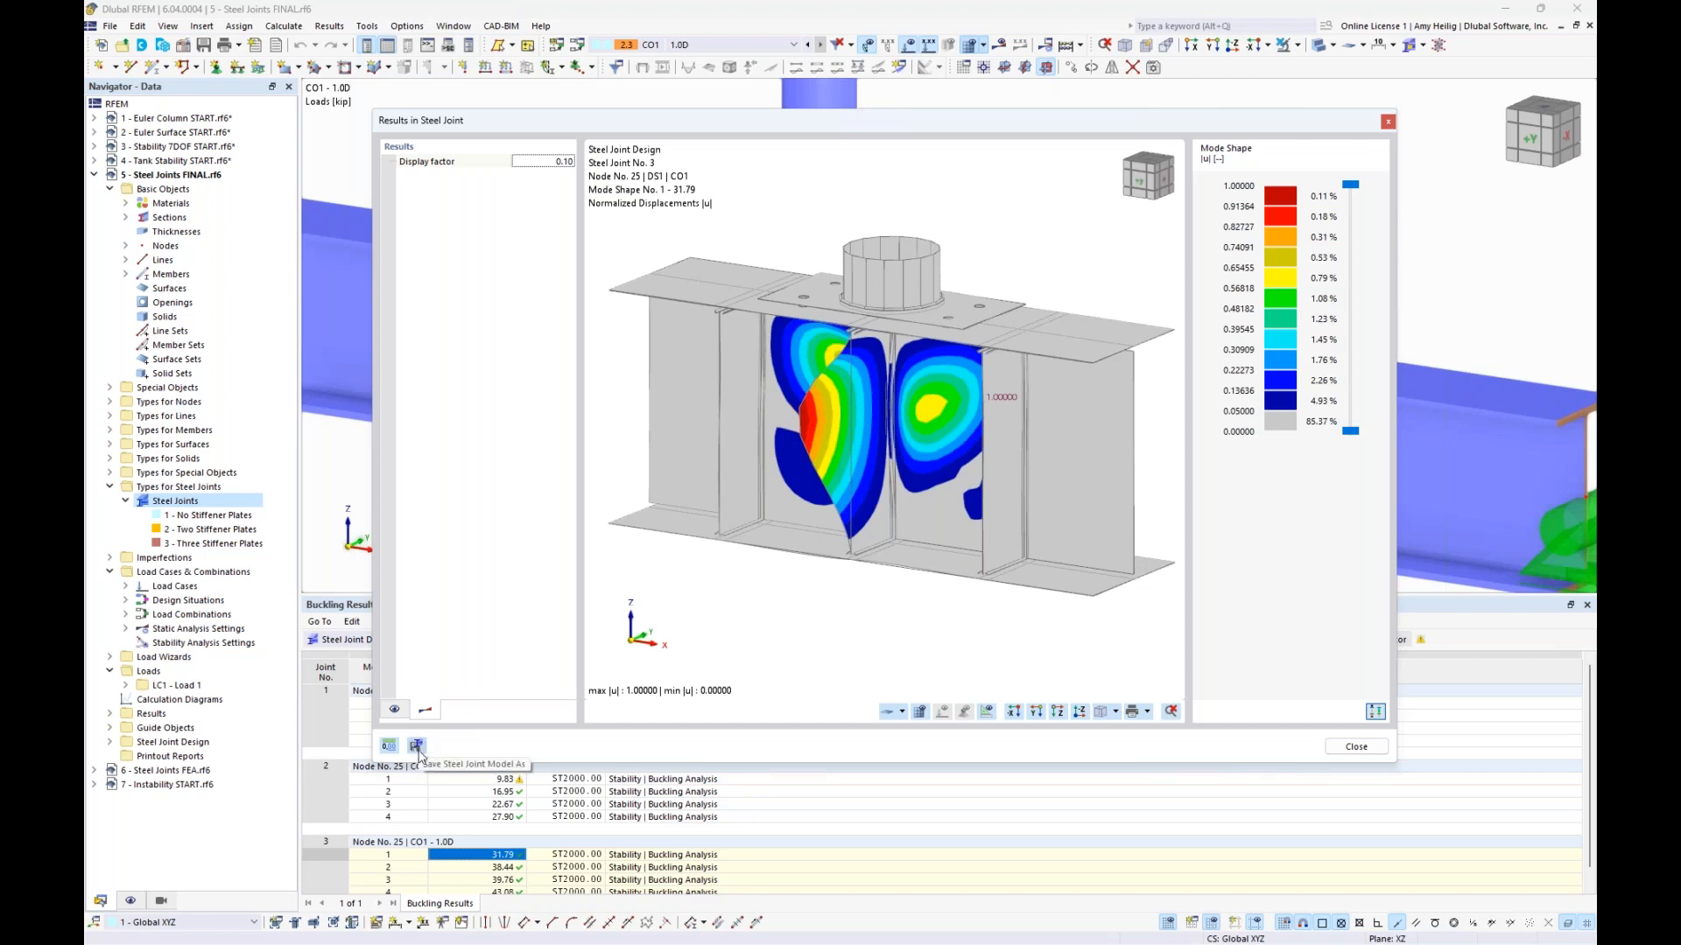
left_click(1354, 746)
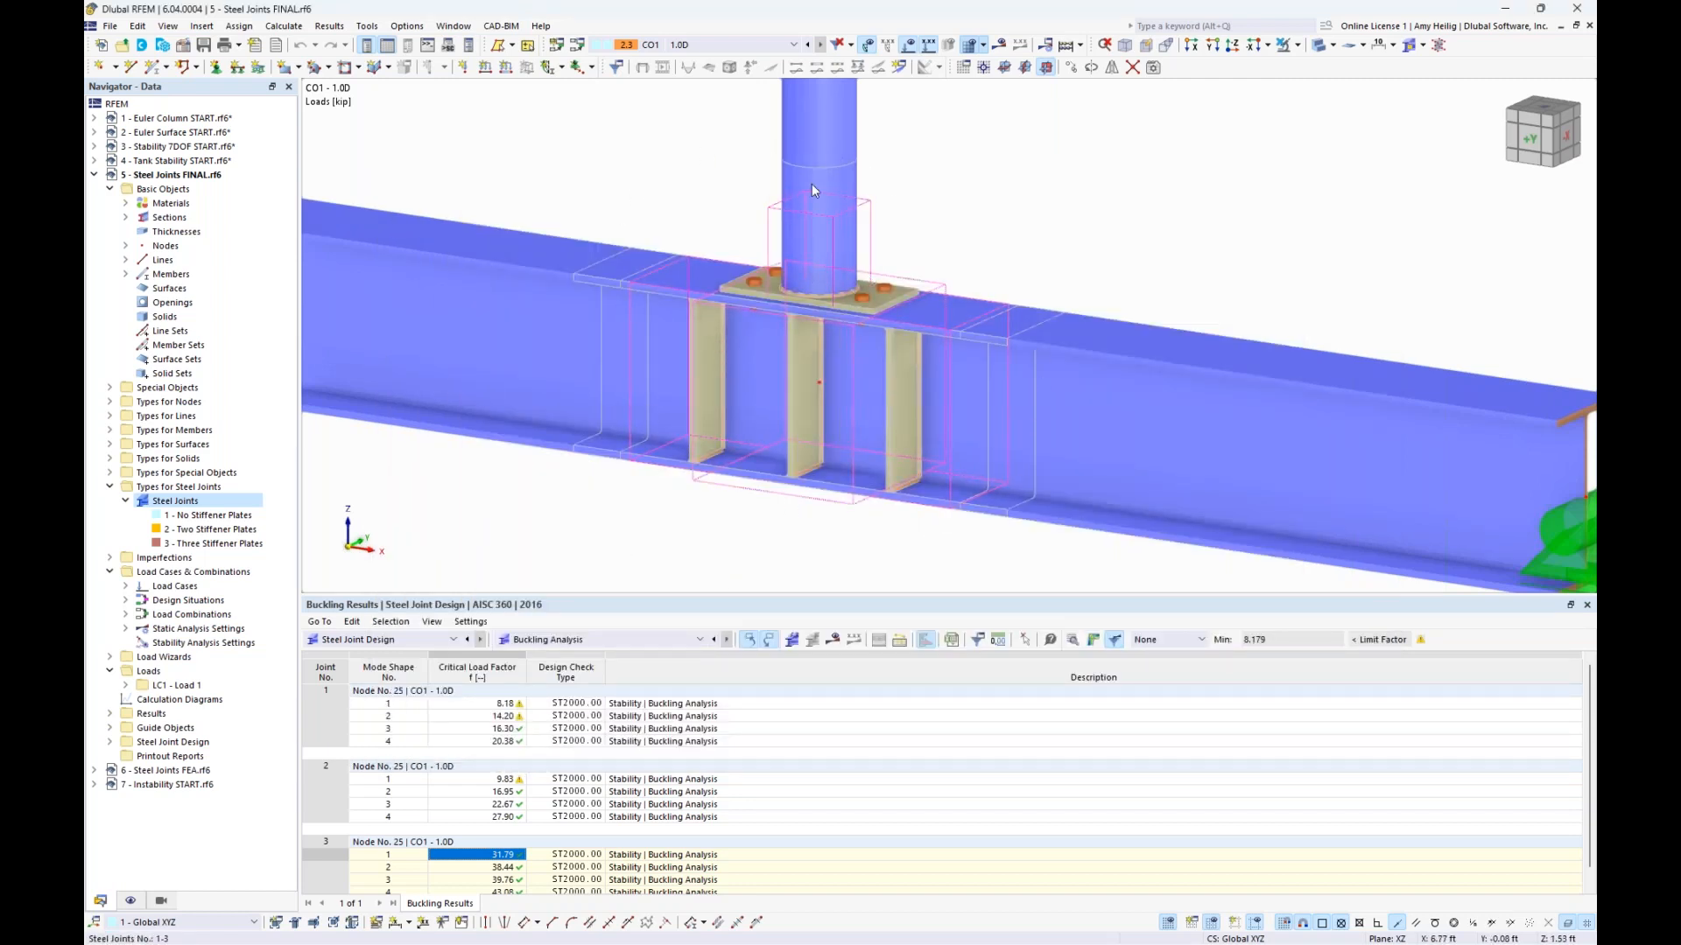
Step: Switch to the 6 - Steel Joints FEA model and enlarge the graphics area to show its surface mesh
left_click(476, 27)
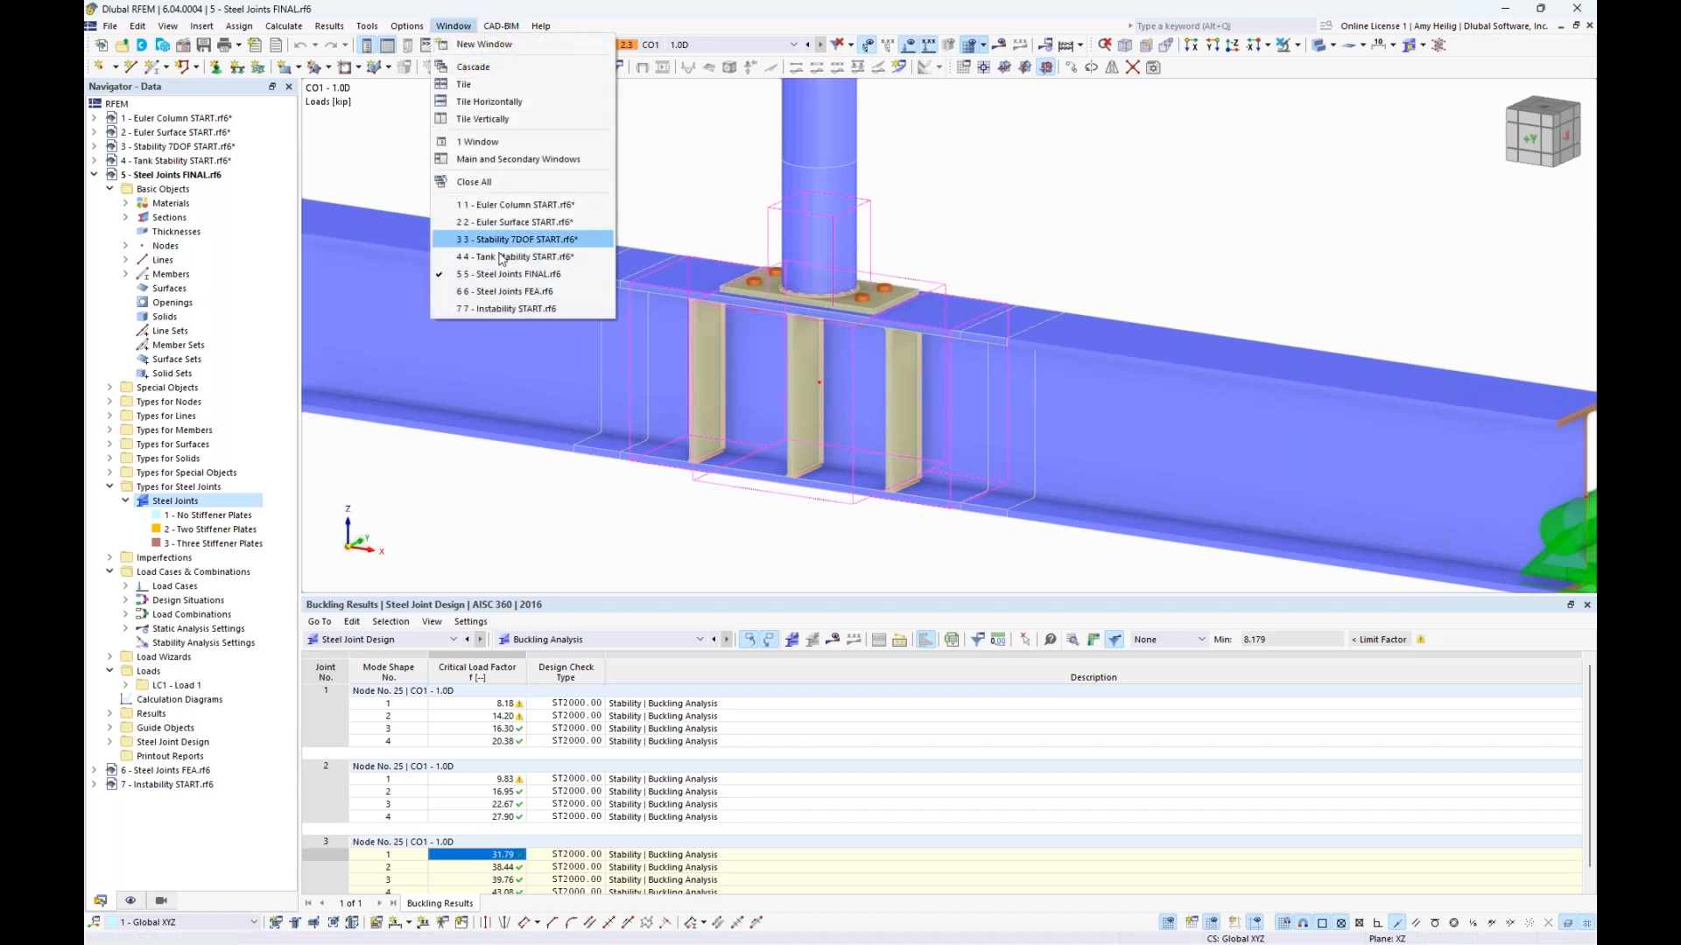
left_click(490, 308)
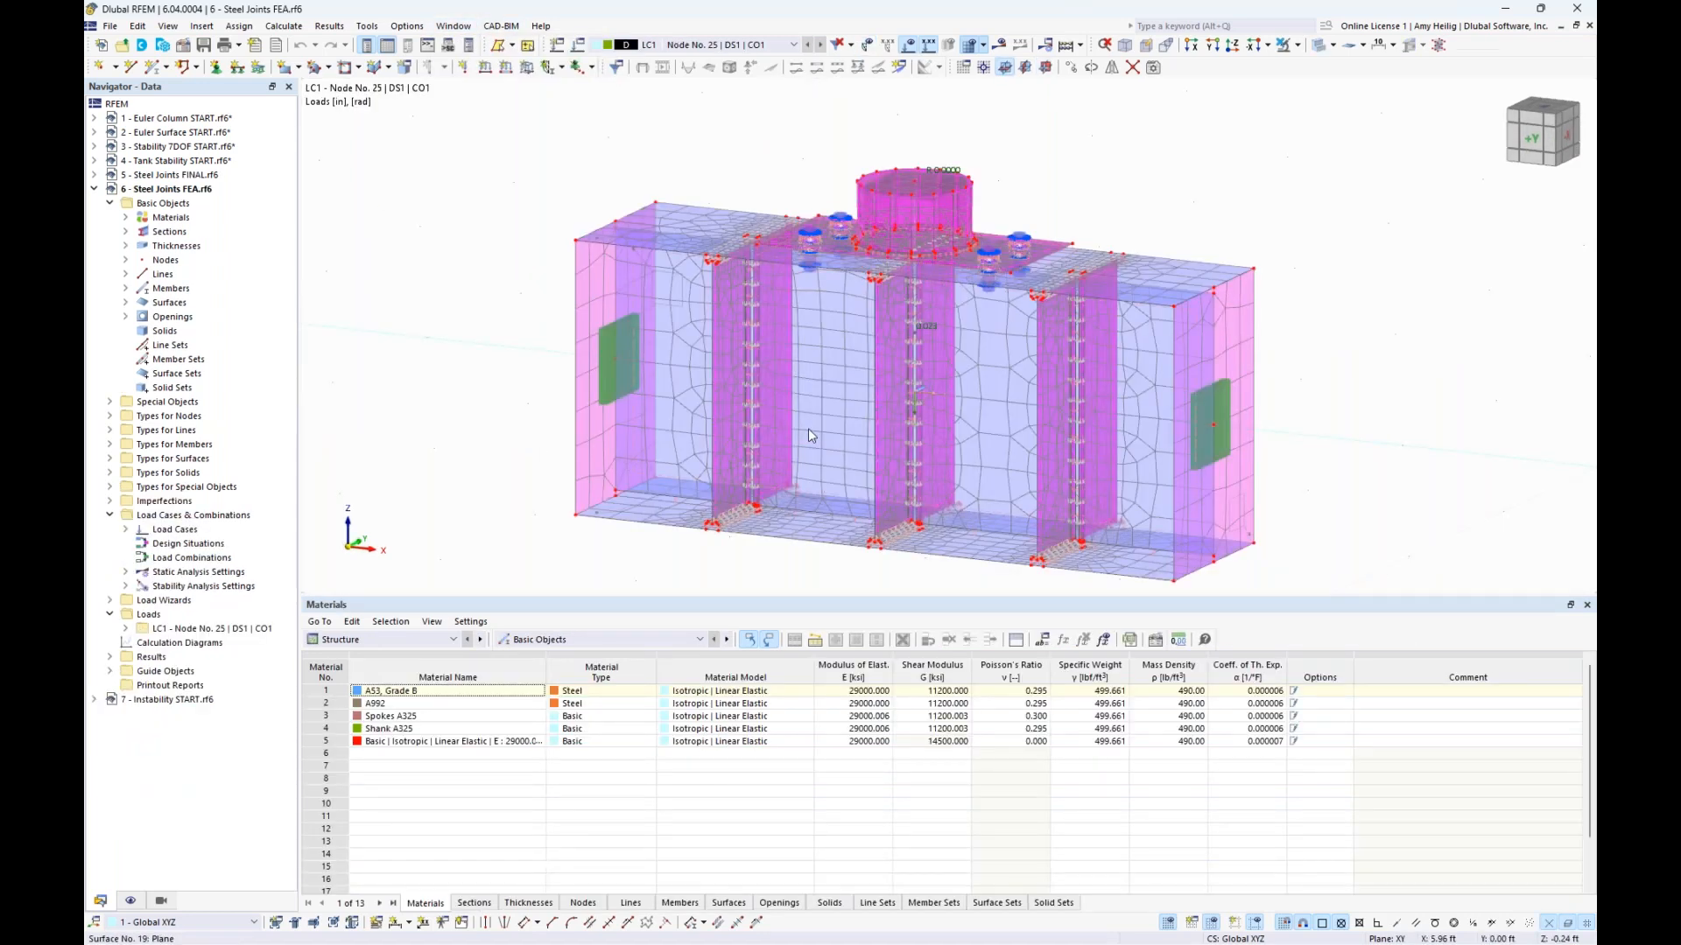
middle_click_drag(1332, 396, 1279, 380)
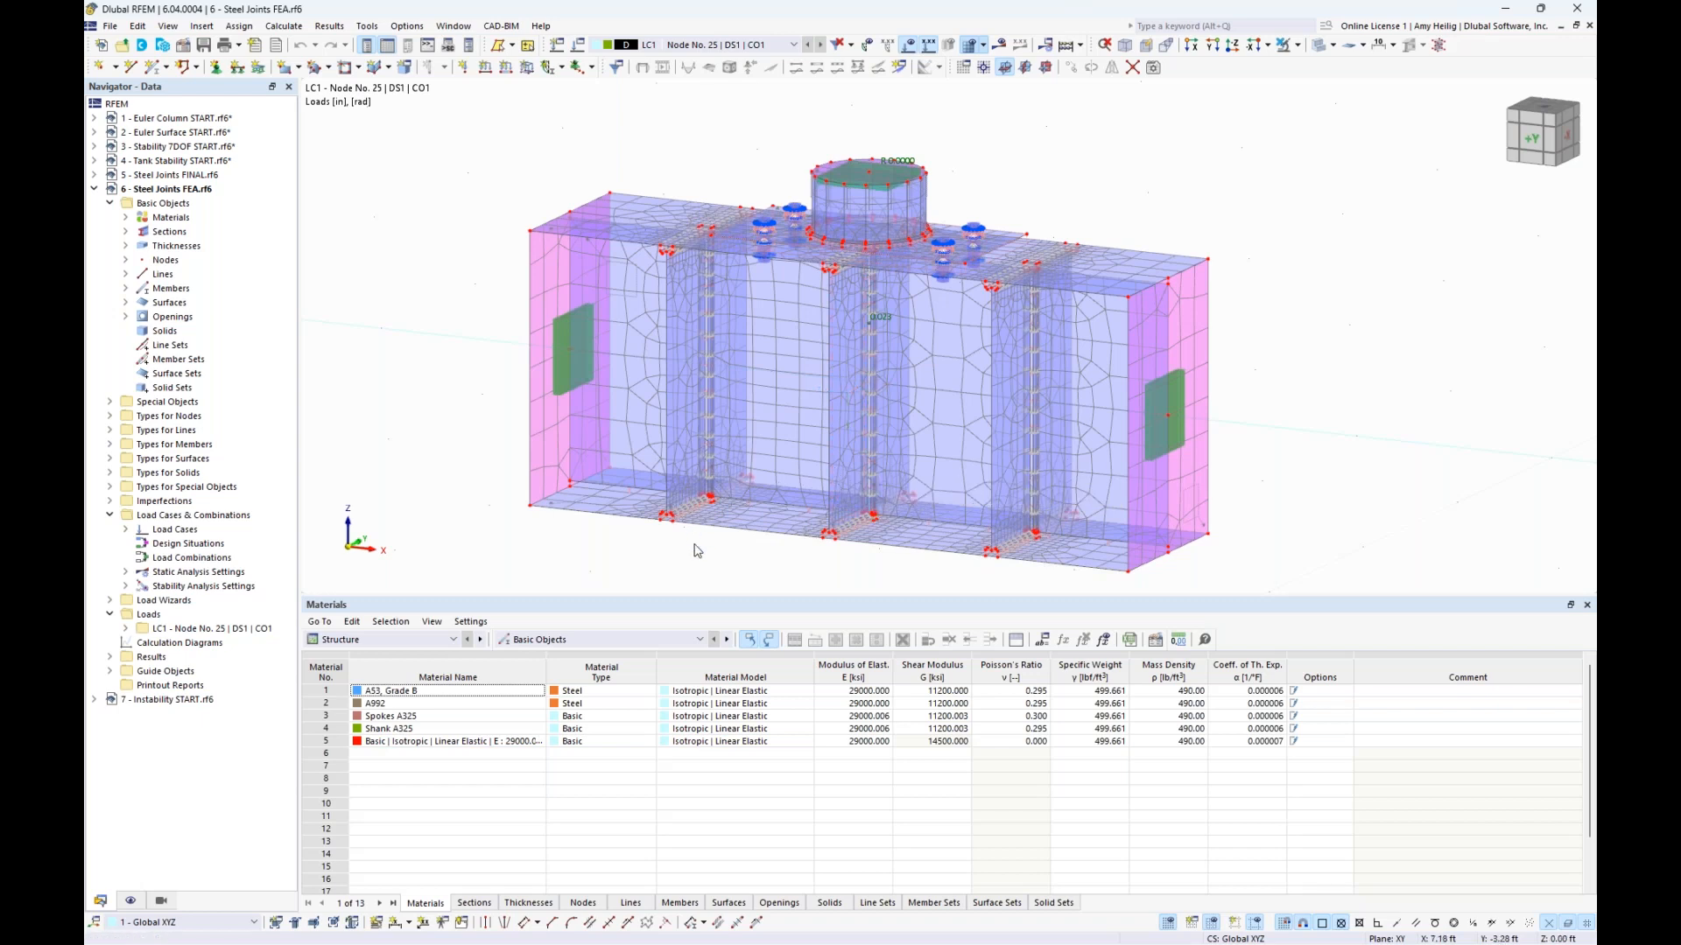
left_click_drag(722, 603, 723, 682)
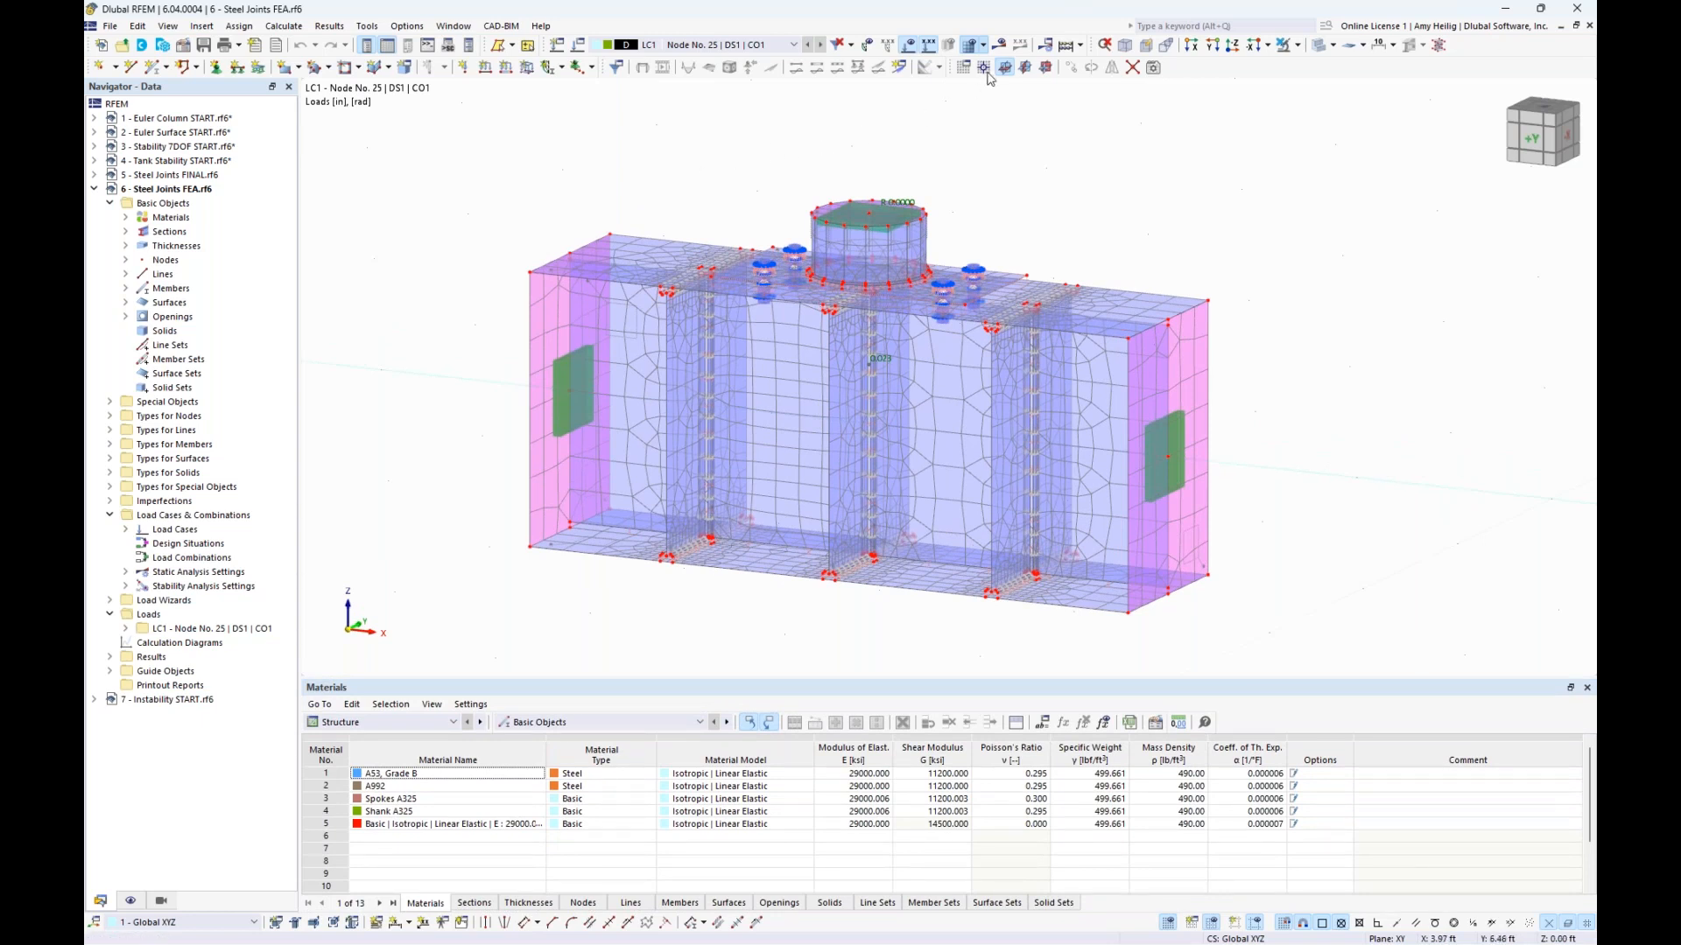
Step: Display the FEA model's stability mode shape, list its critical load factors, and examine mode 1 from the front
left_click(1000, 45)
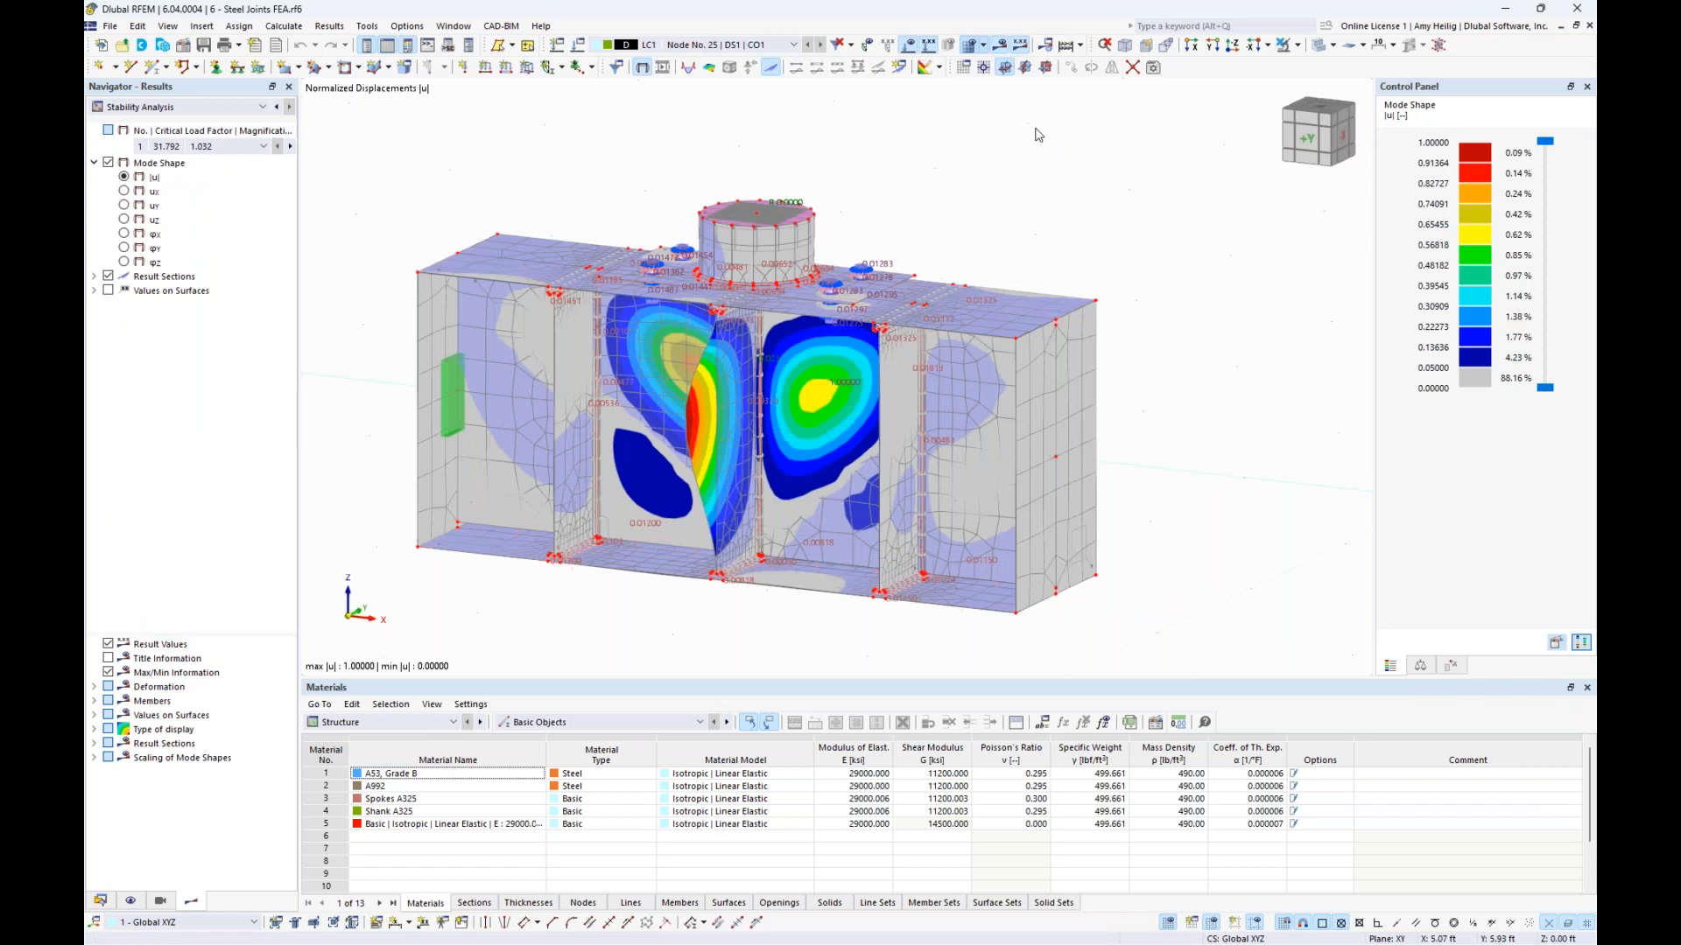
middle_click_drag(972, 218, 1007, 206)
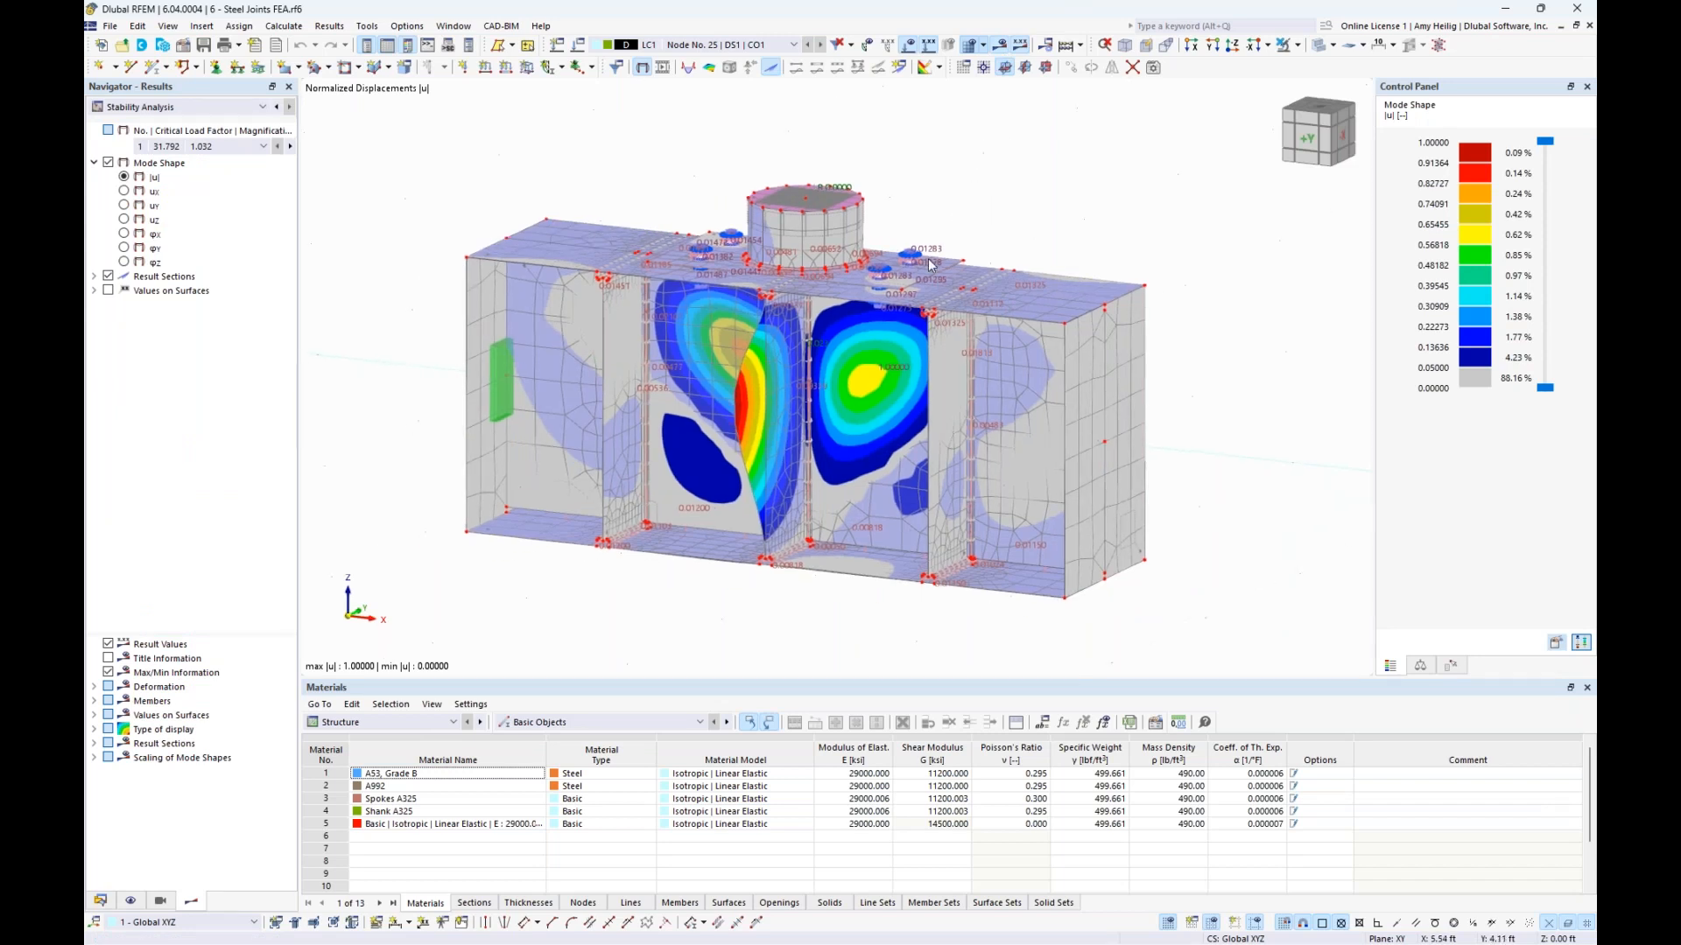
left_click(413, 720)
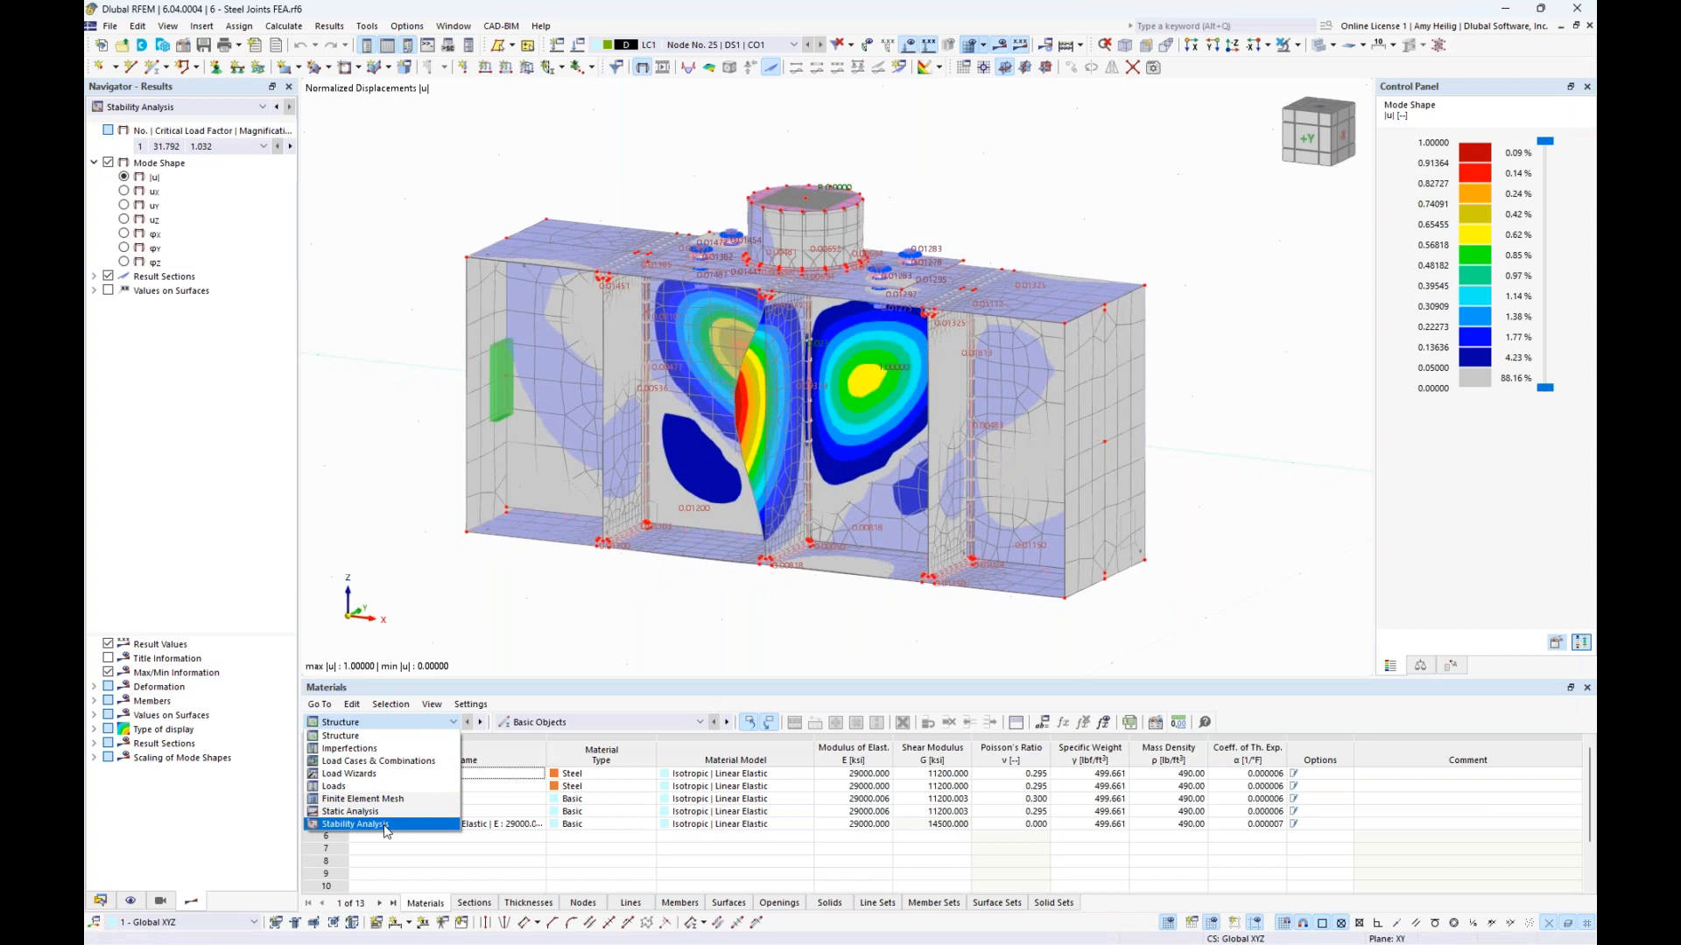
left_click(386, 830)
left_click(416, 776)
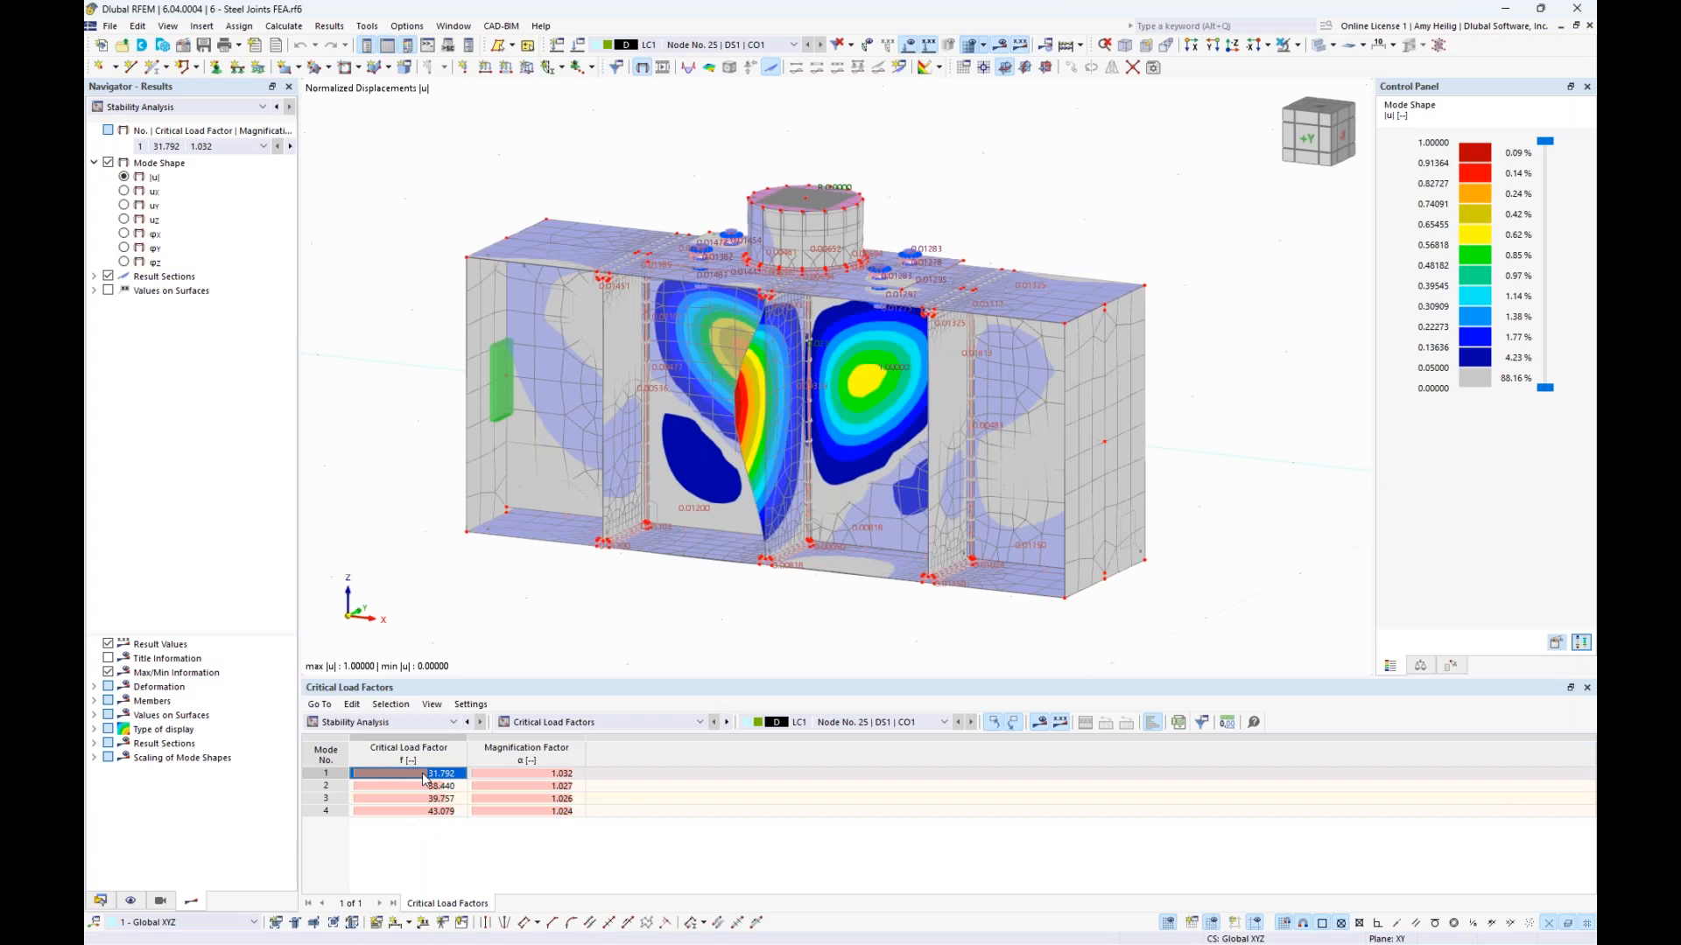
middle_click_drag(620, 601, 670, 611, "ctrl")
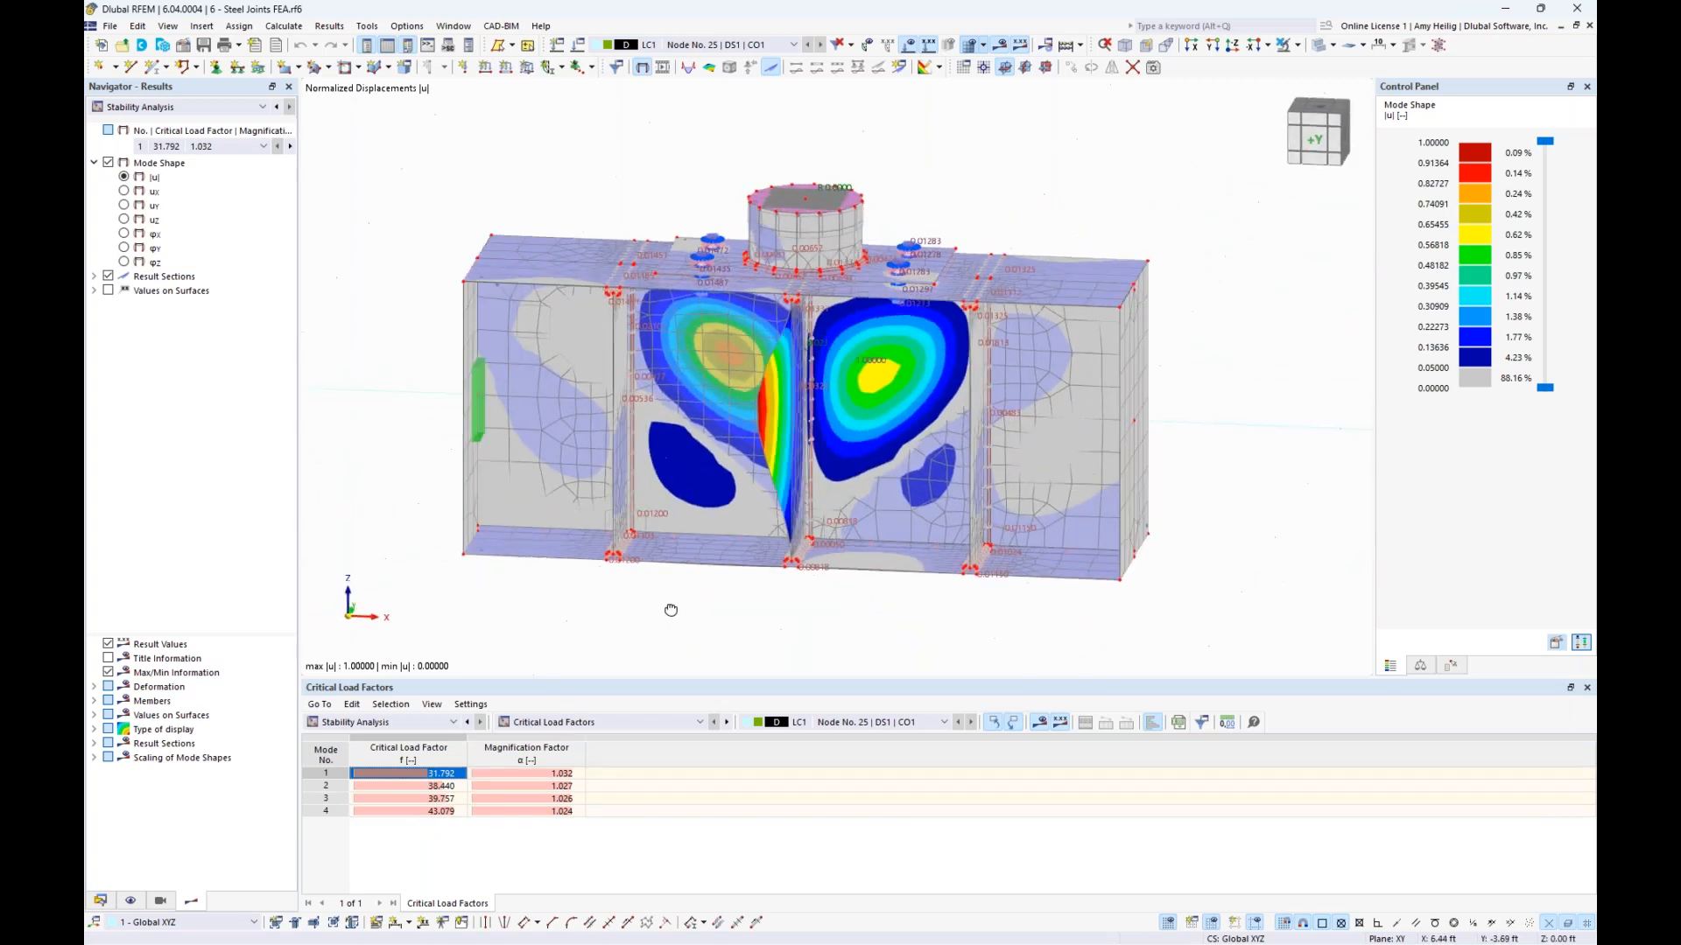
Step: Display mode shapes 2 and 3 of the FEA model and examine the buckled web from both sides
left_click(445, 786)
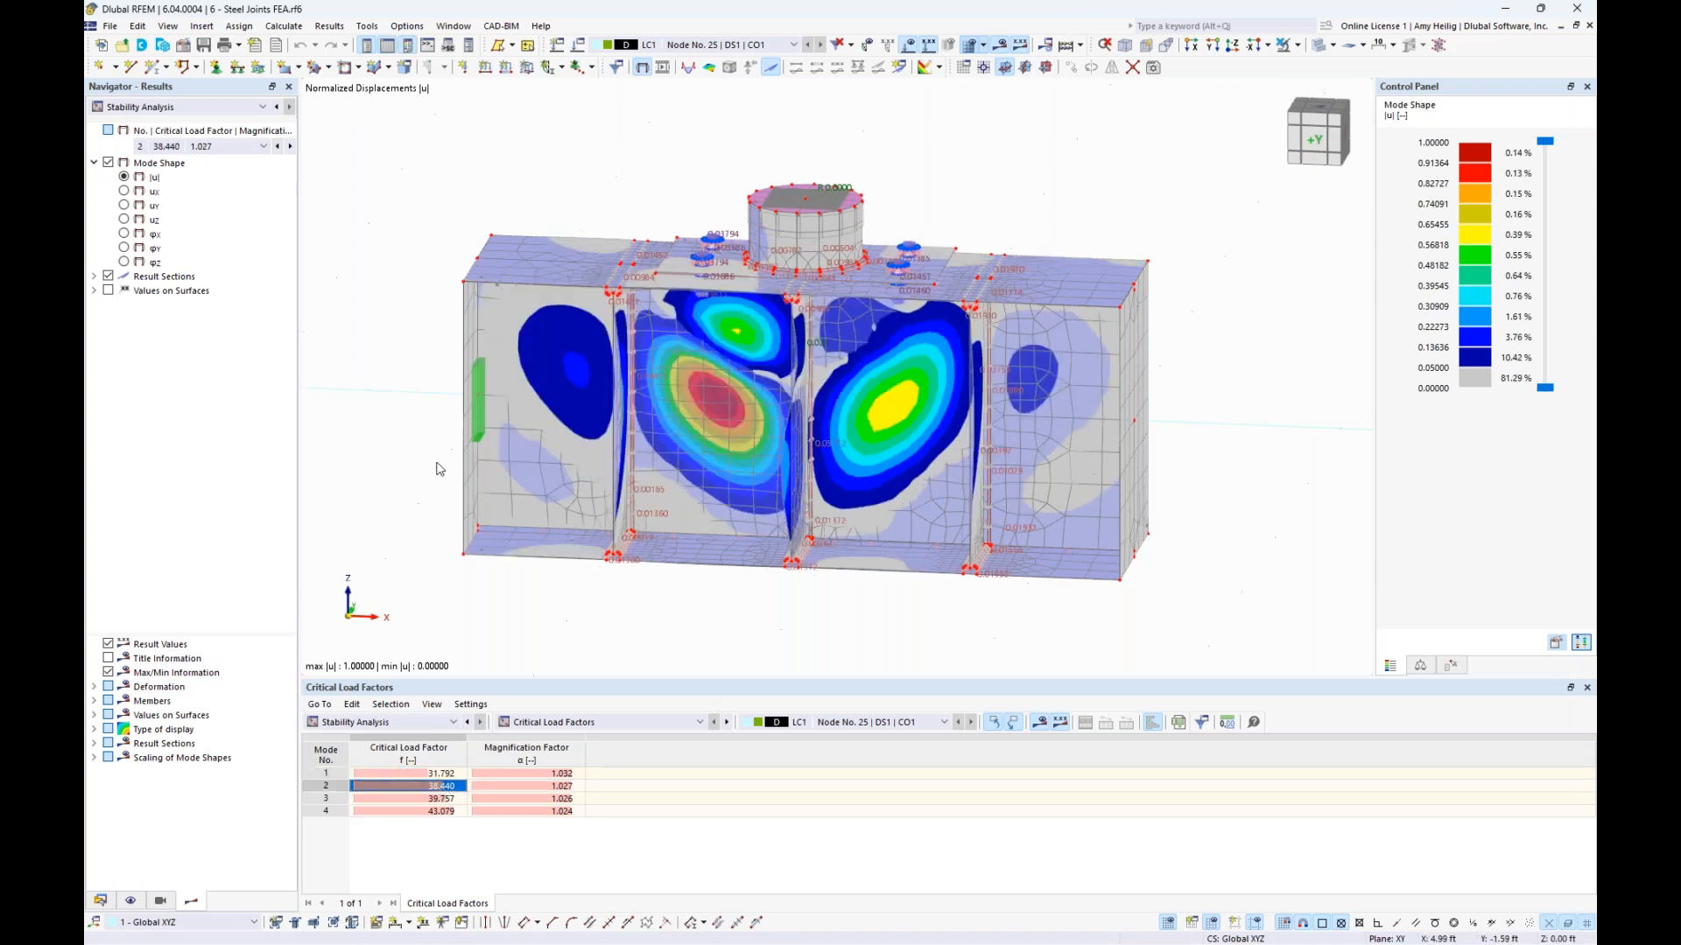
middle_click_drag(431, 423, 998, 420, "ctrl")
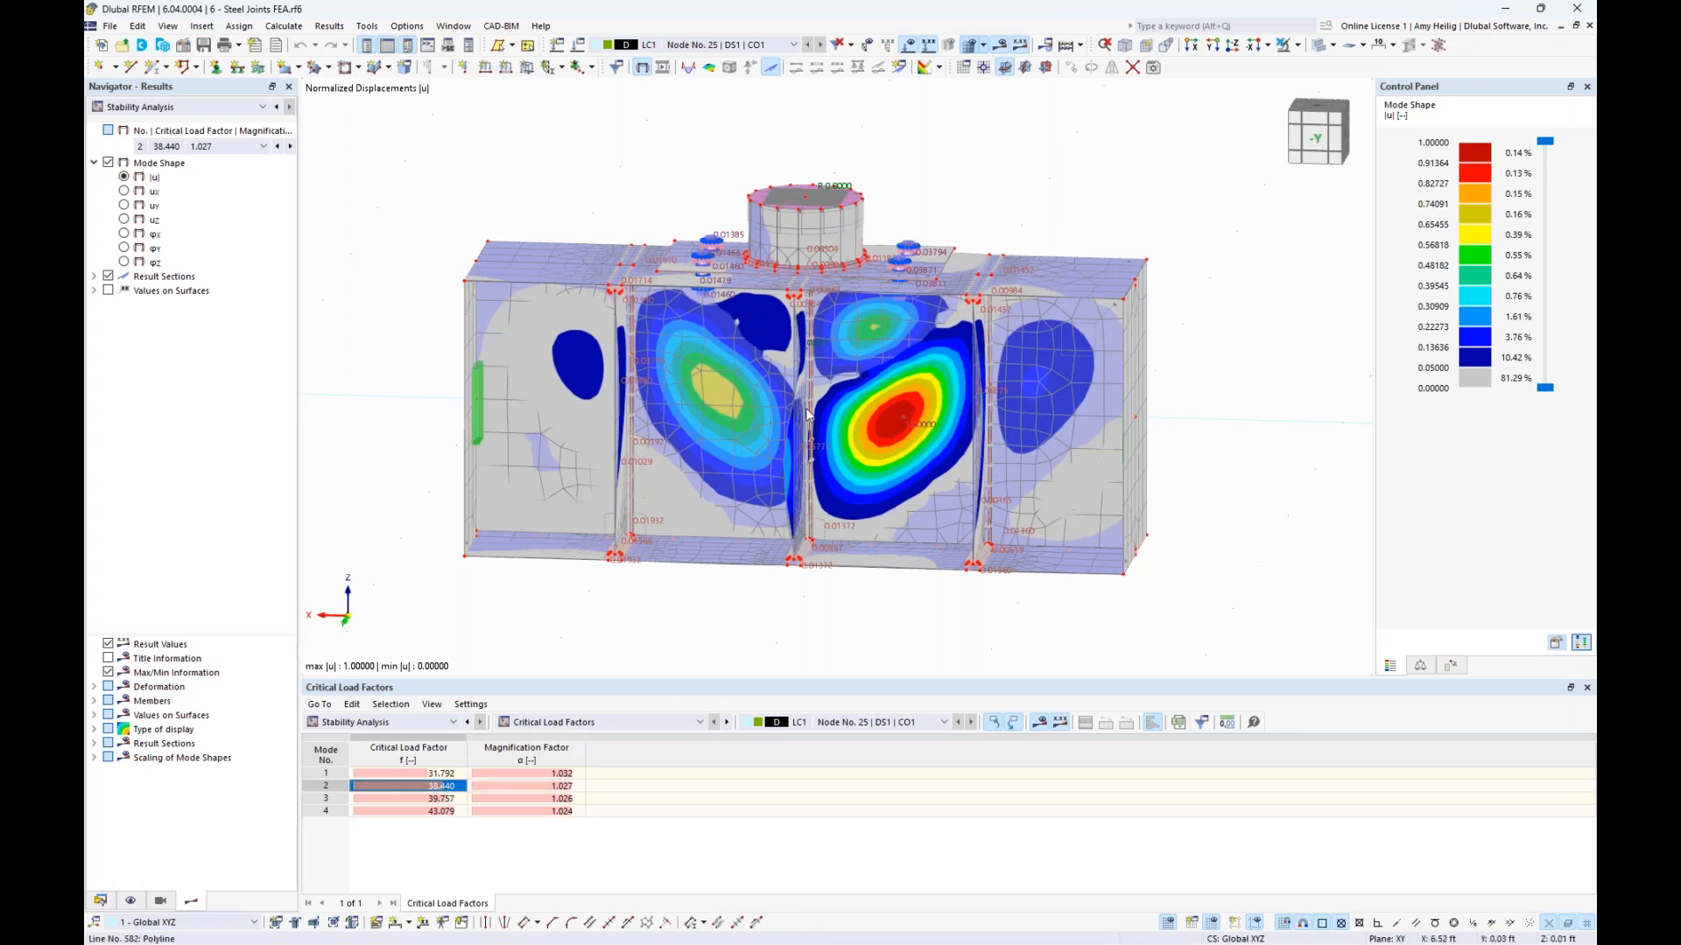
left_click(436, 798)
middle_click_drag(1287, 455, 689, 475, "ctrl")
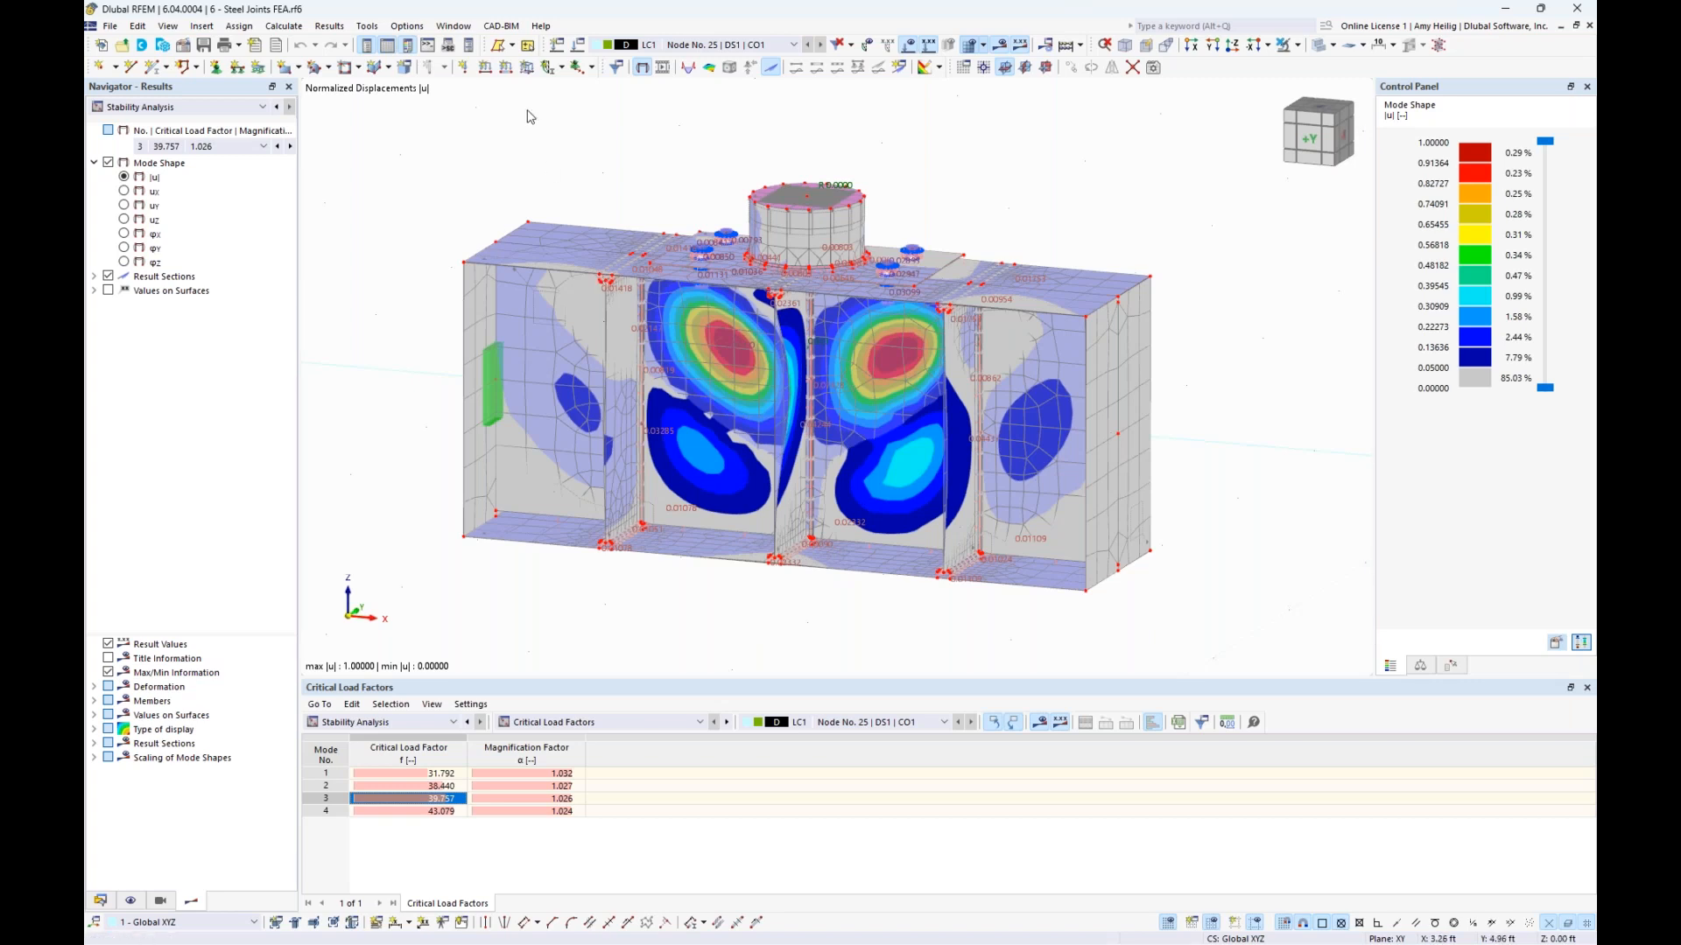
Step: Switch to the 7 - Instability START model and view its whole steel frame
left_click(461, 29)
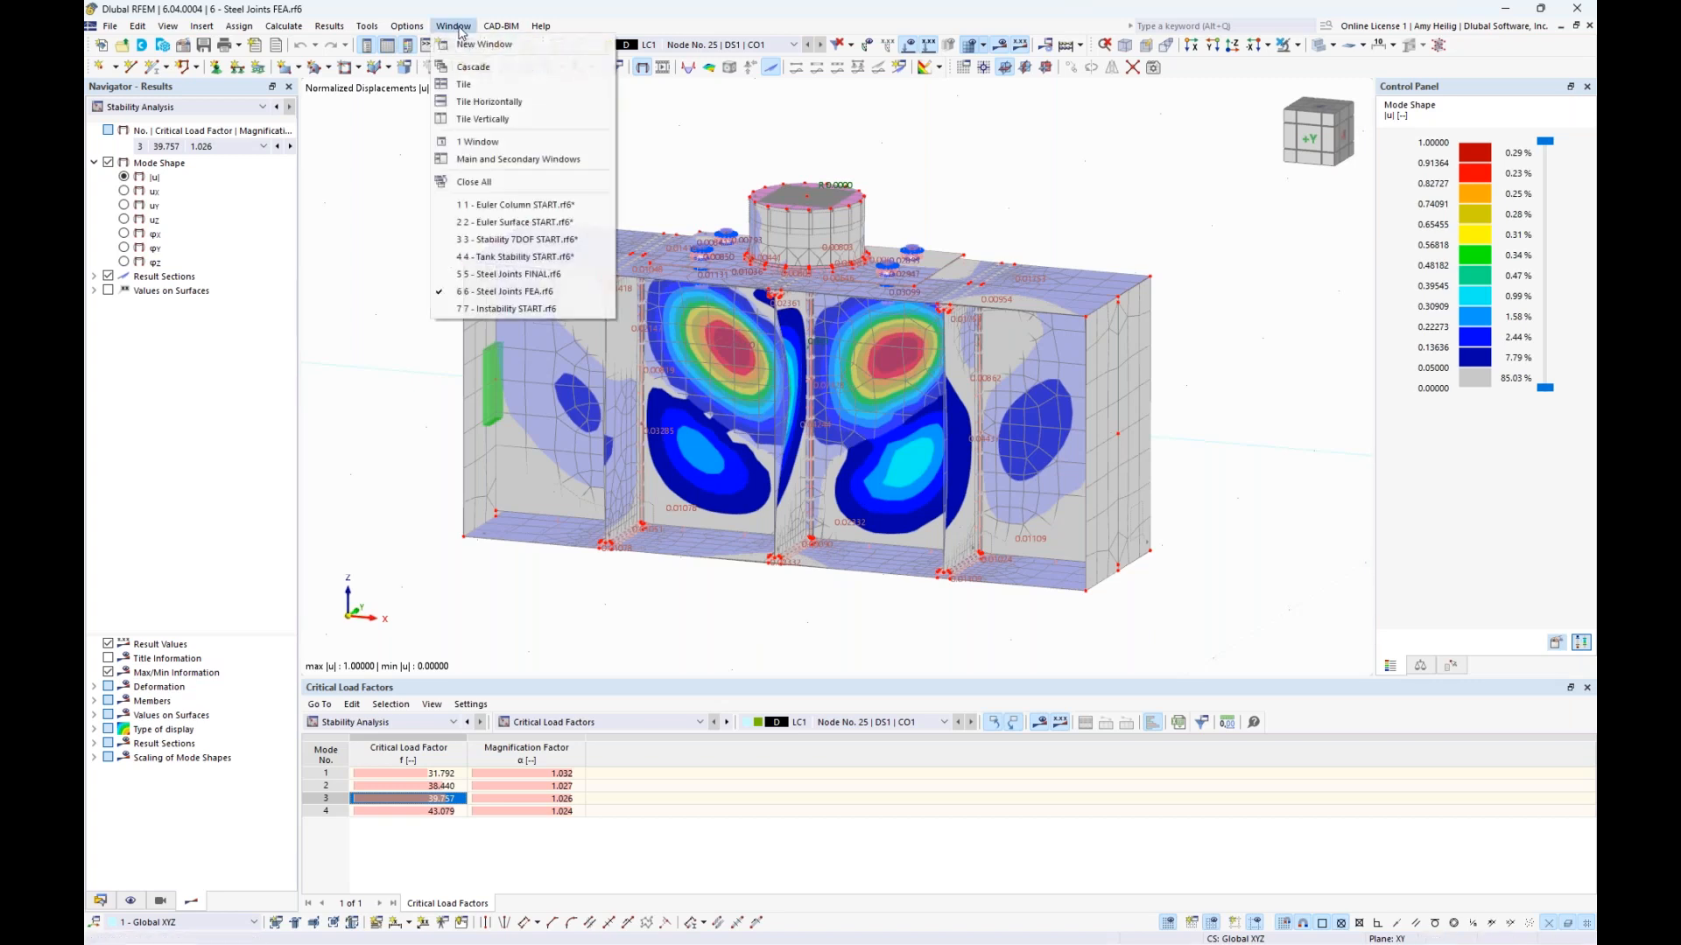
left_click(514, 310)
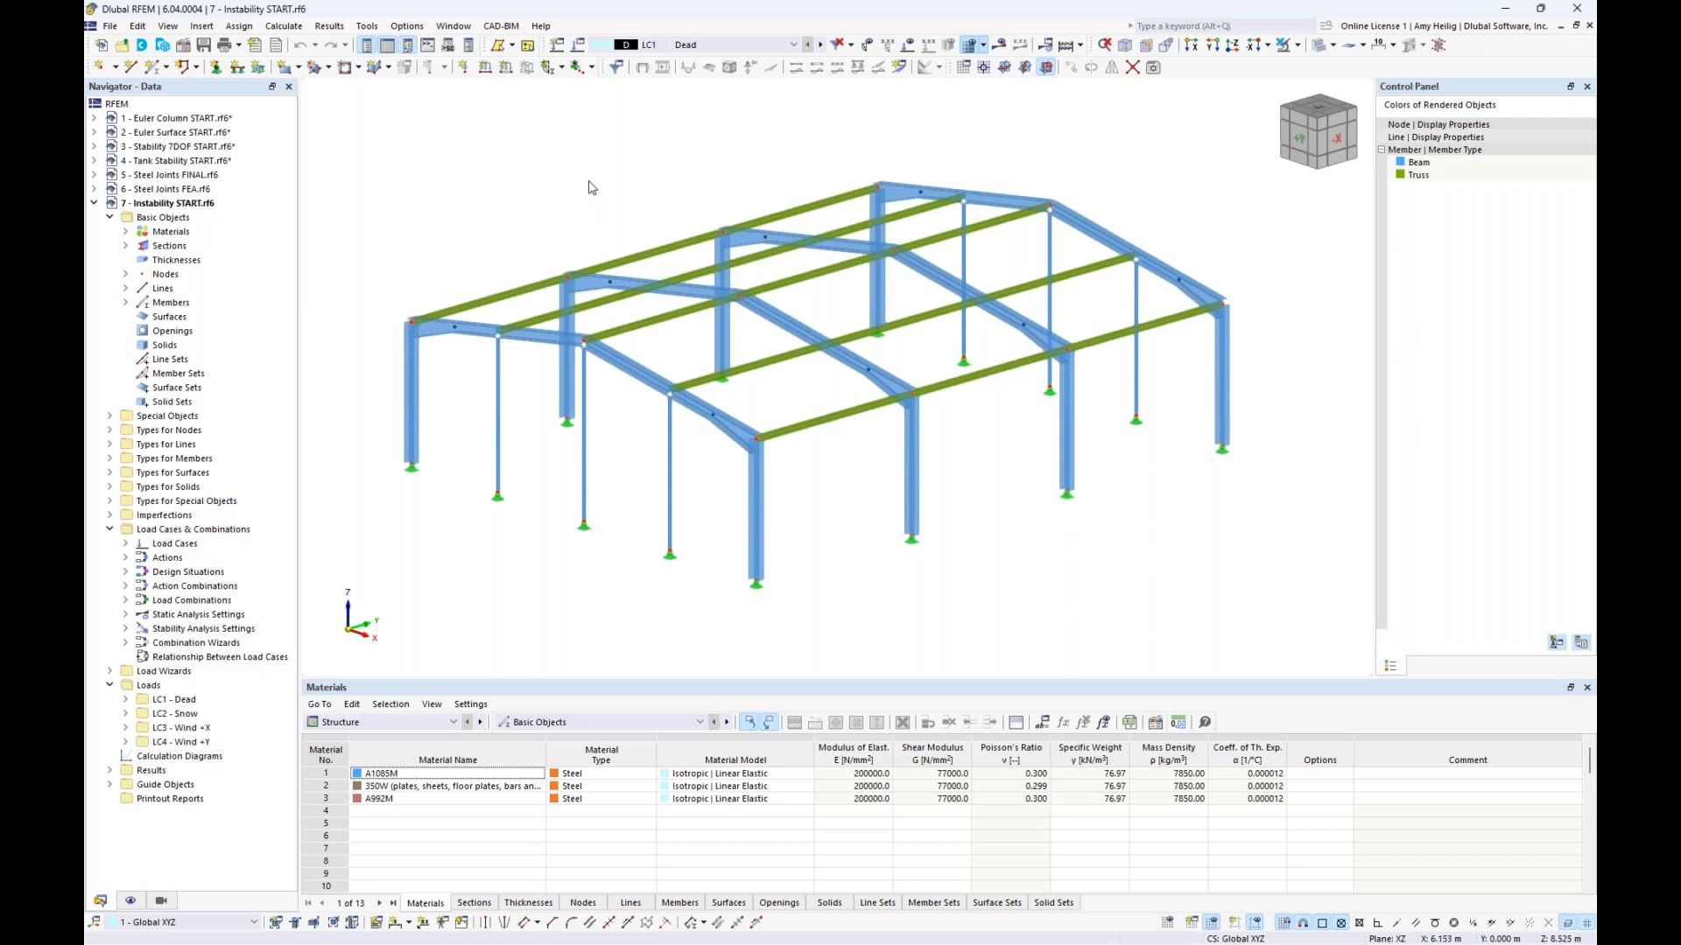
middle_click_drag(569, 203, 601, 221)
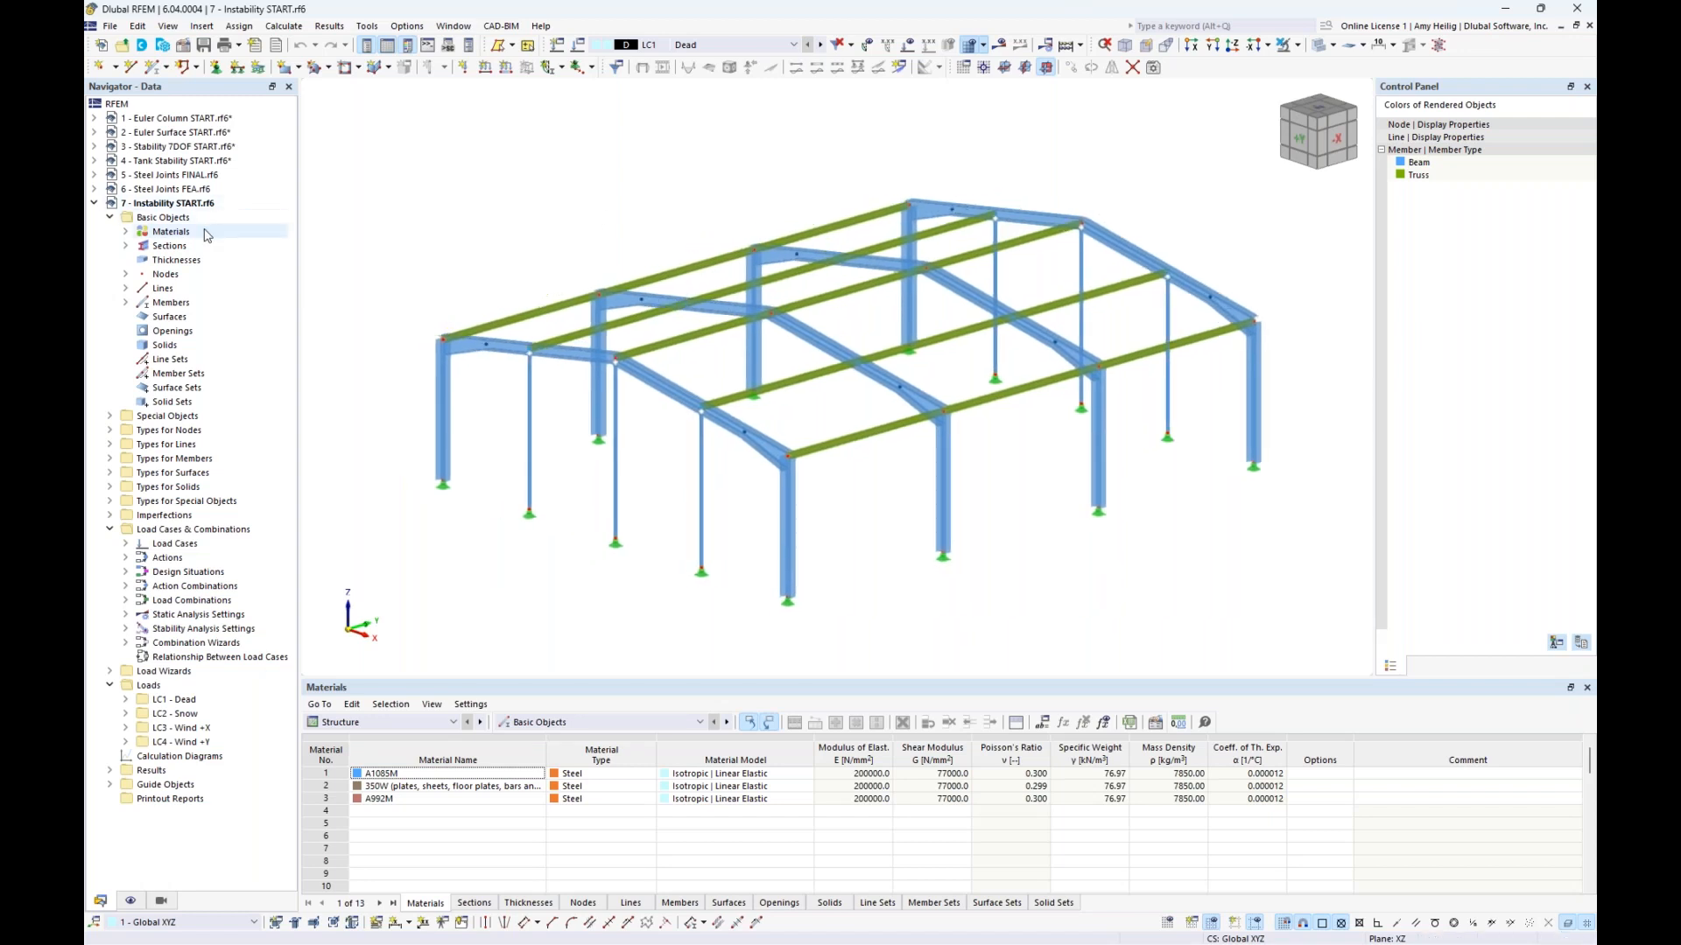
Step: Examine which frame members use the W 250x80 and the Sqr HSS 127x127x4.8 sections
left_click(126, 246)
left_click(184, 262)
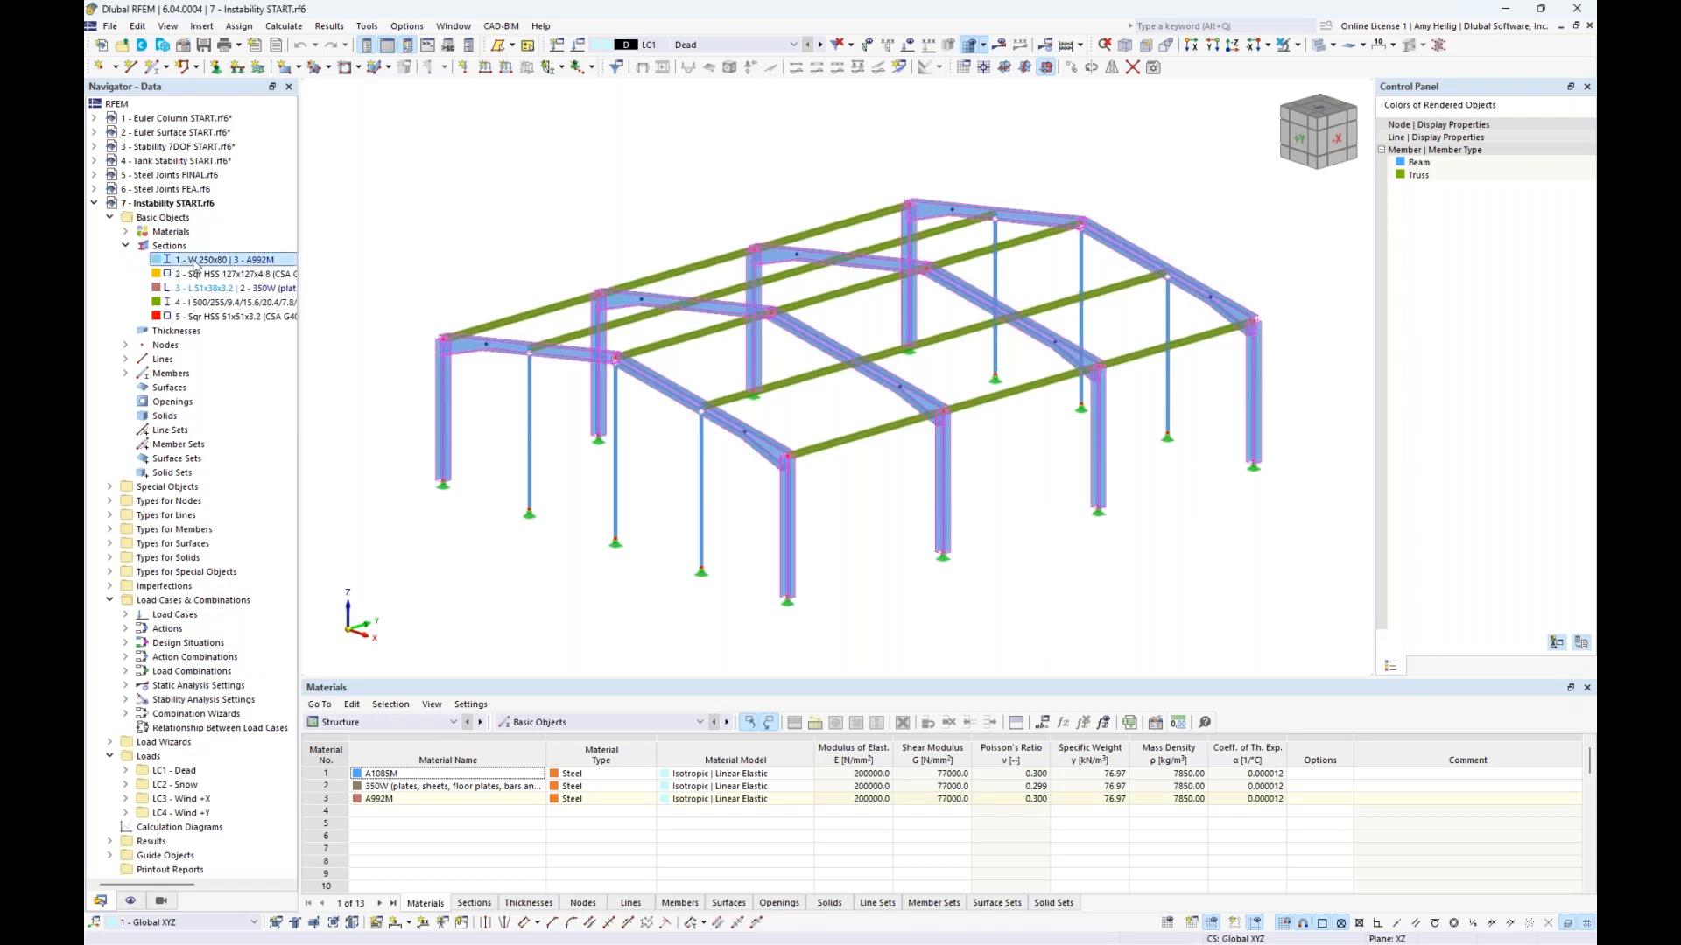
left_click(196, 275)
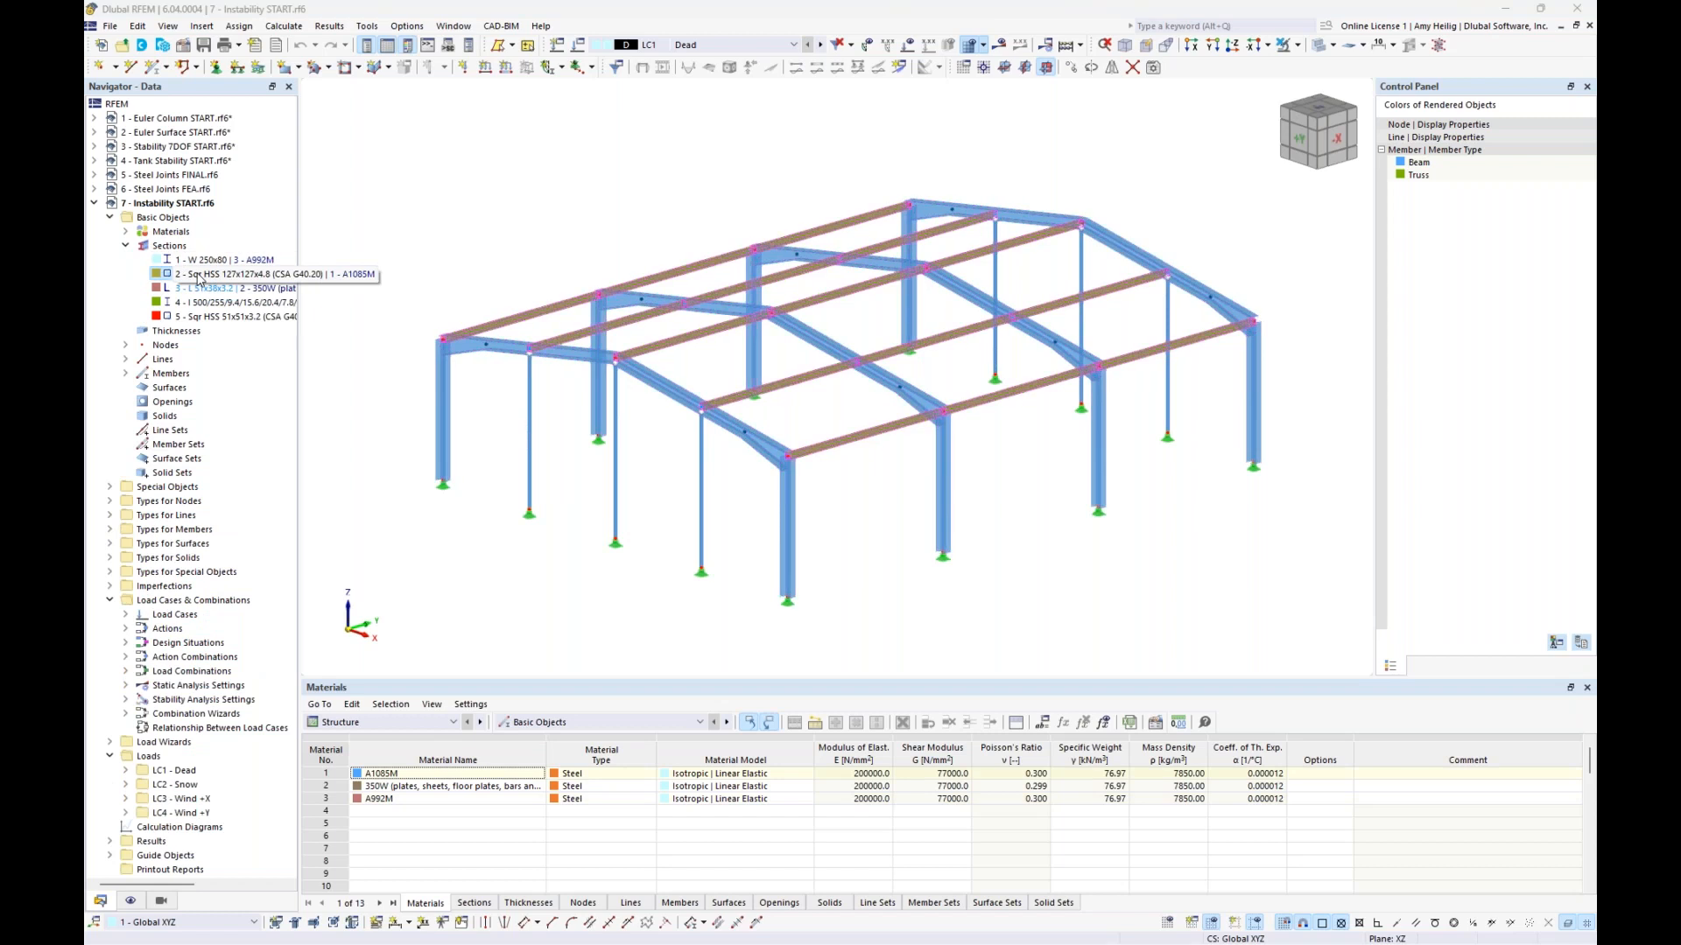
left_click(125, 245)
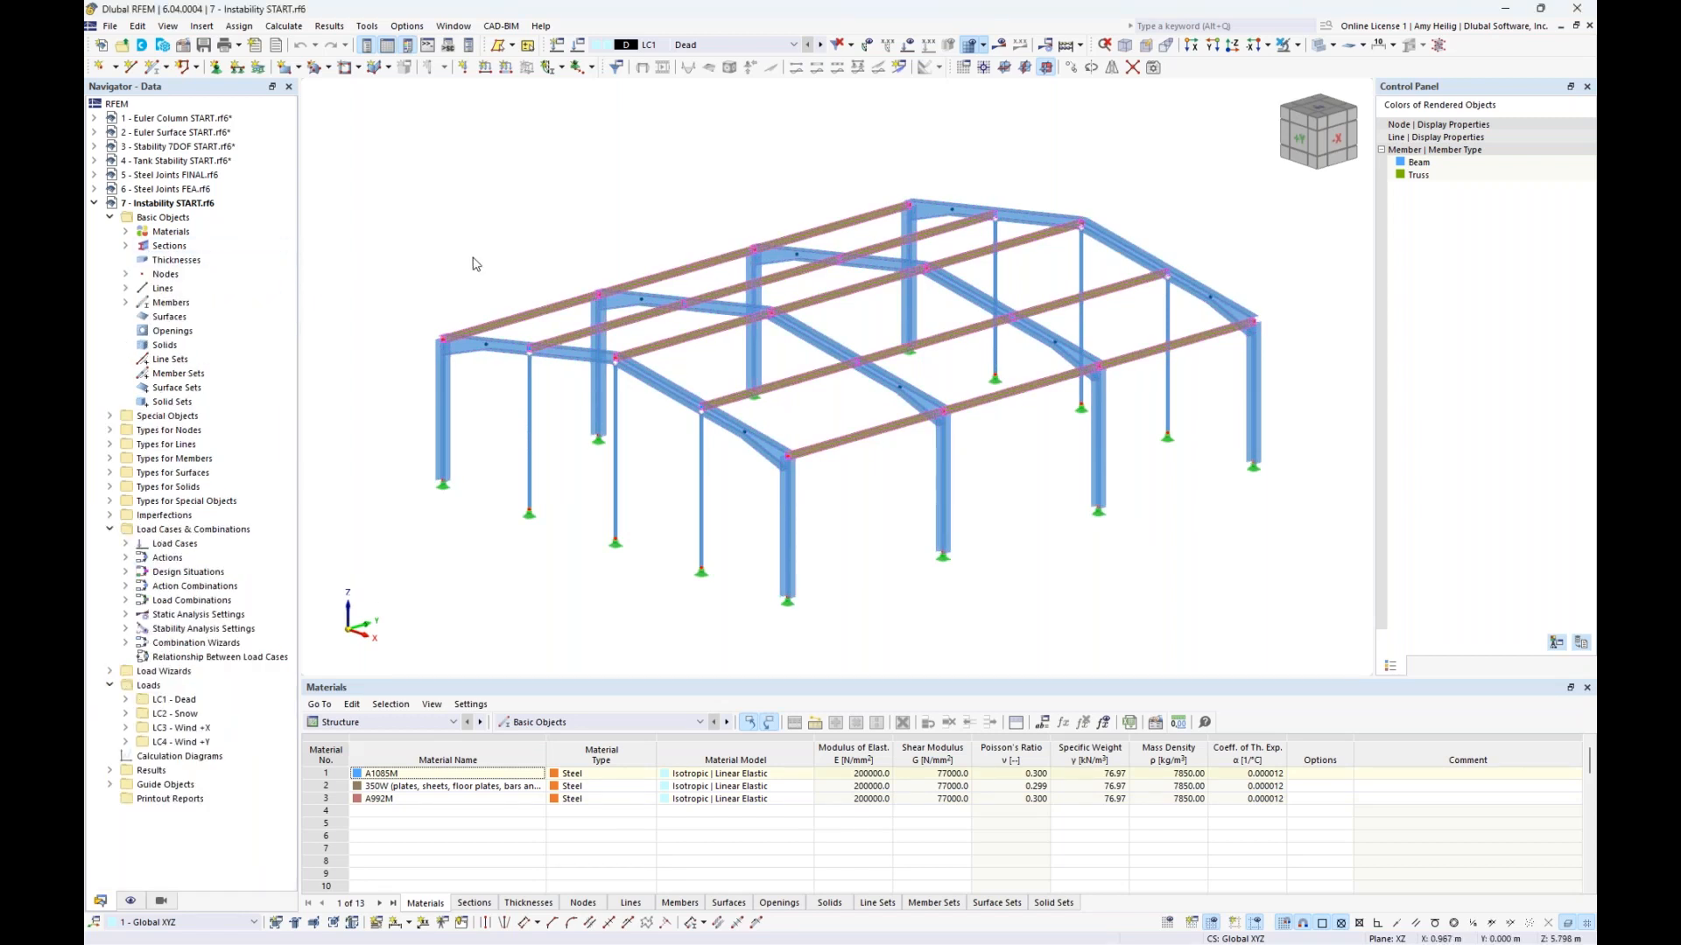
mouse_move(570, 255)
middle_mouse_down()
mouse_move(582, 214)
mouse_move(552, 253)
middle_mouse_up()
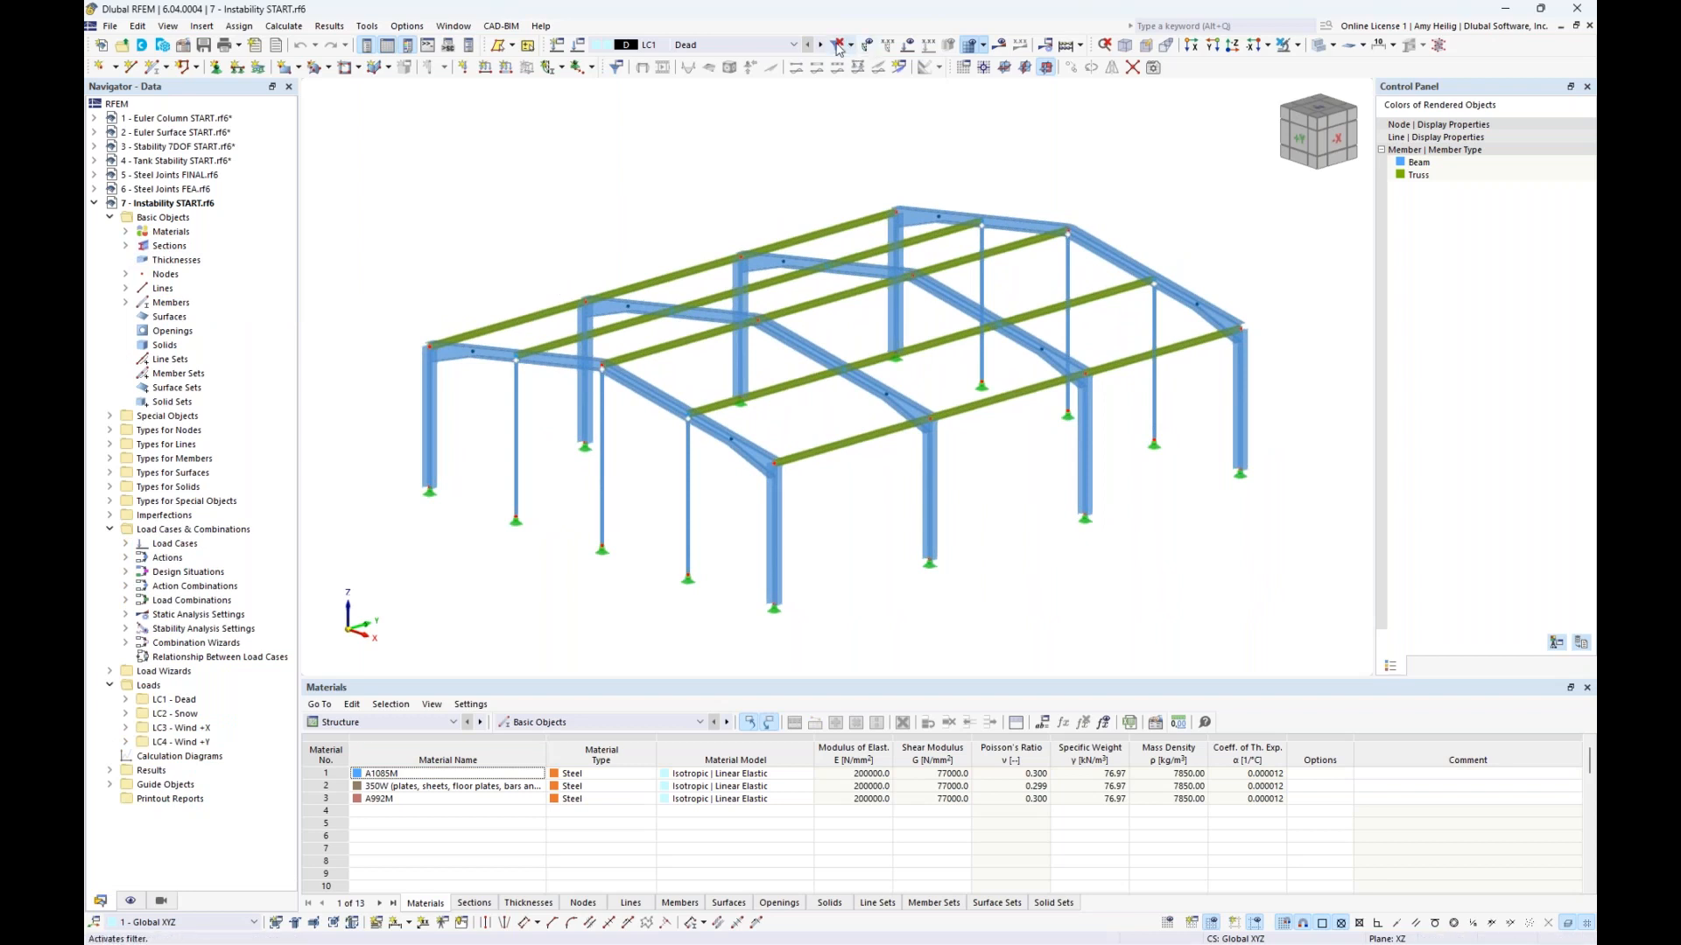
Step: Display the loads on the frame and review the load cases up to LC4 - Wind +Y
left_click(909, 45)
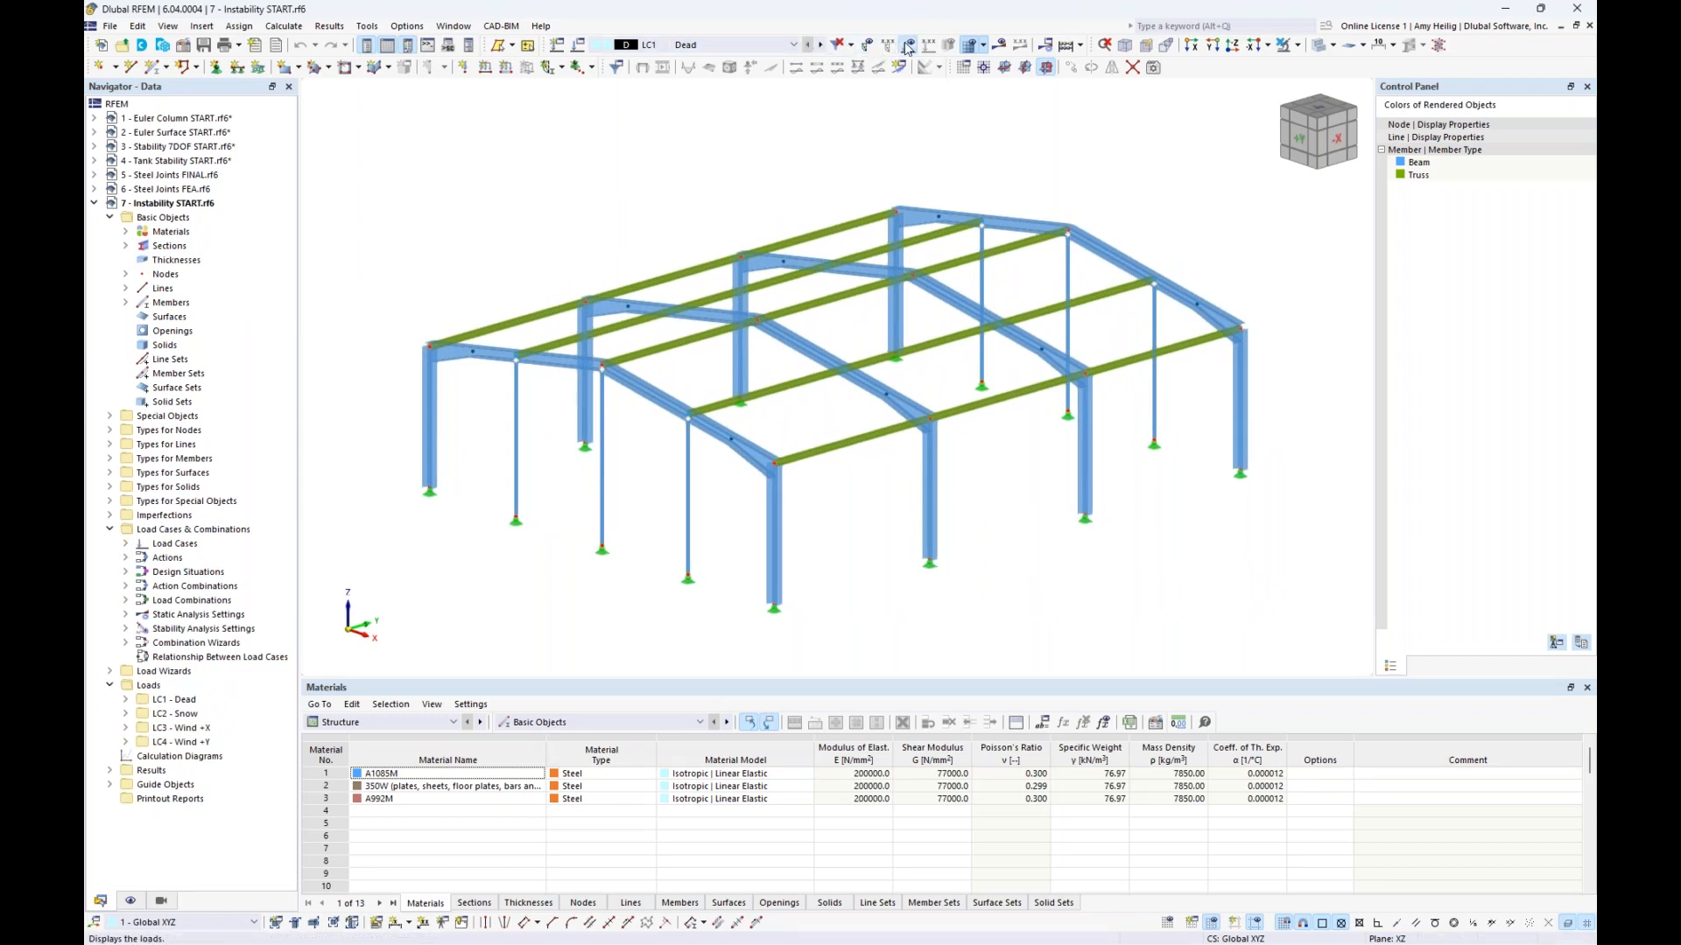
left_click(820, 44)
left_click(820, 45)
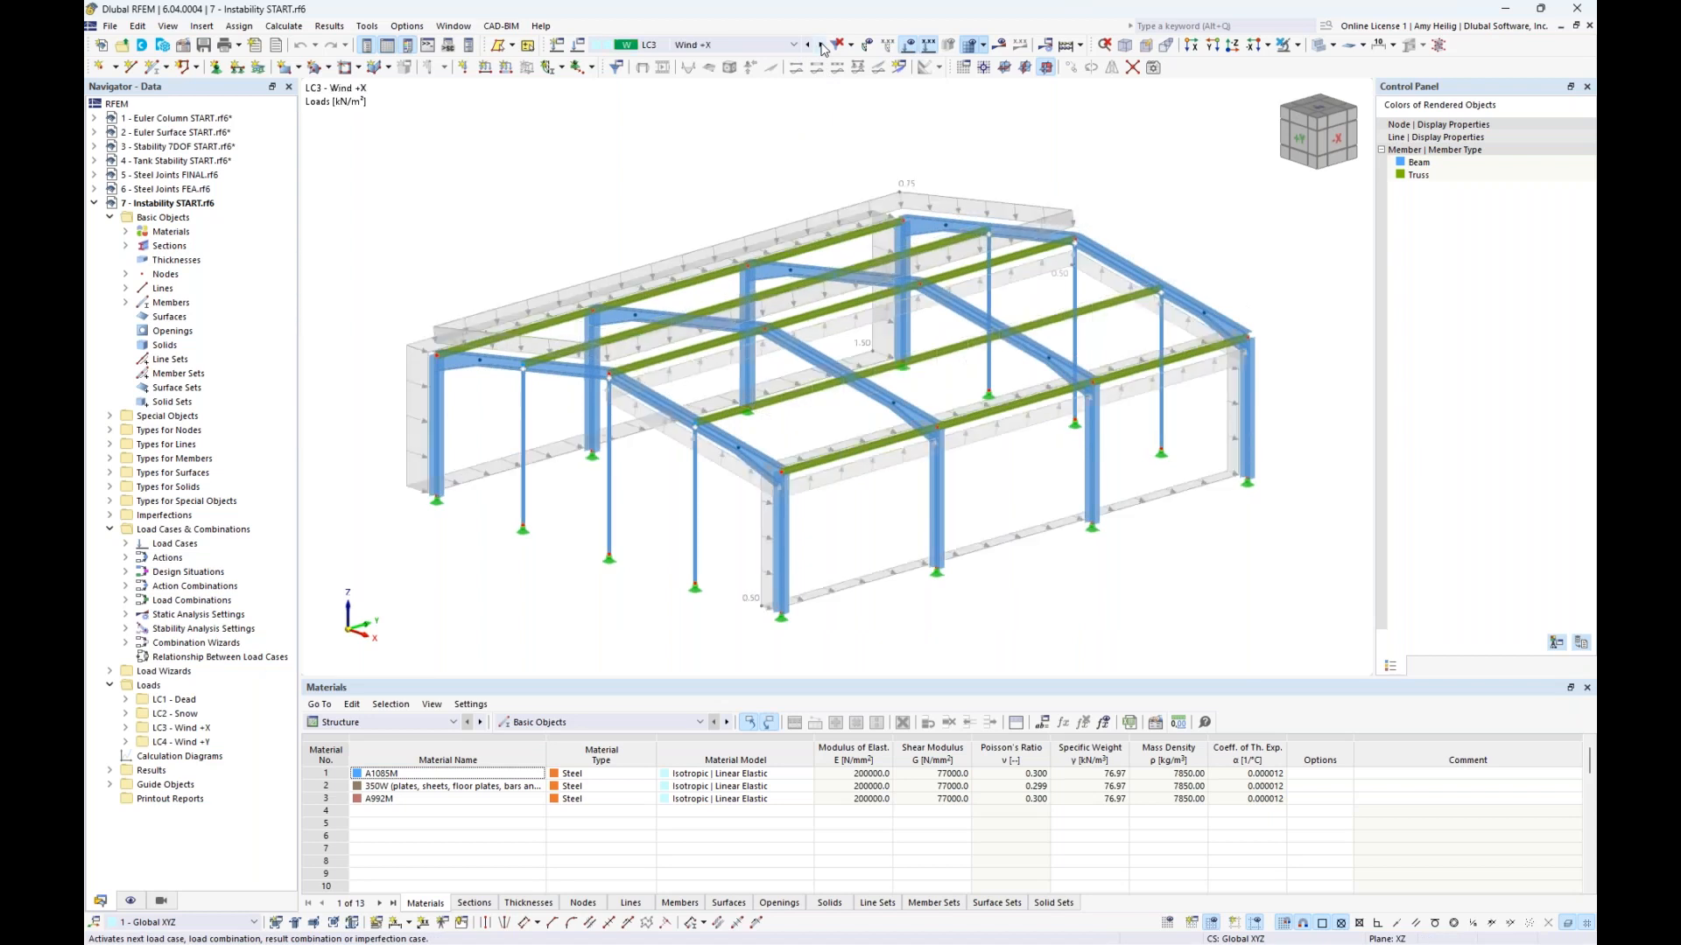
left_click(820, 45)
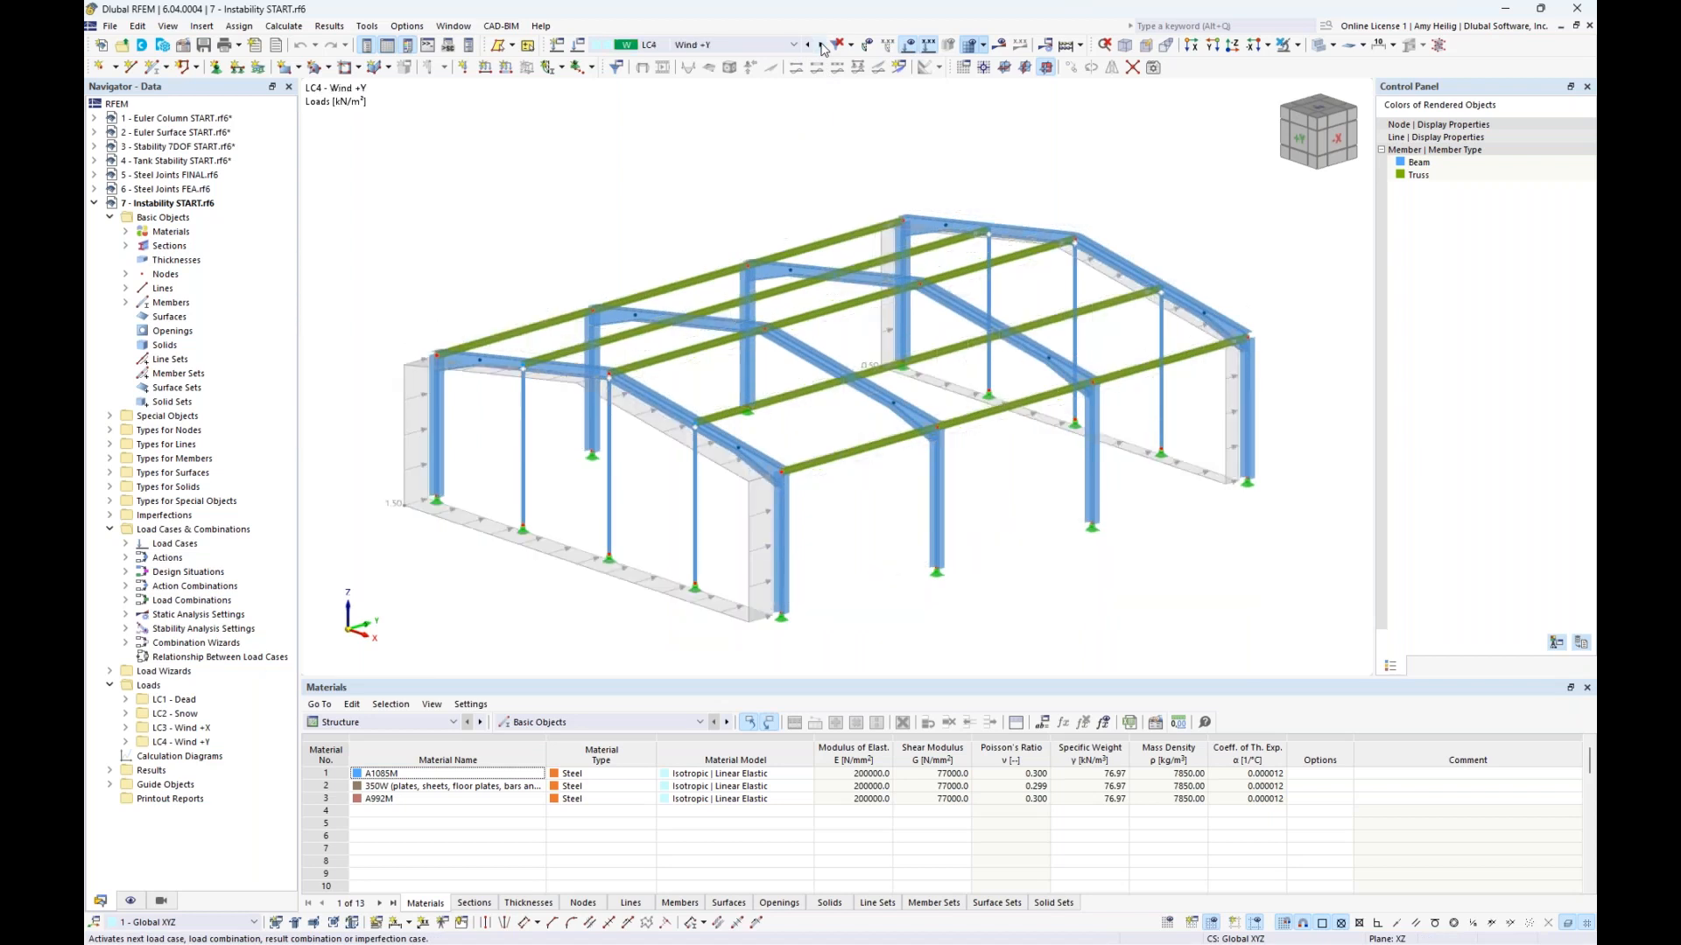
Step: Review the loads of the load combinations CO1 to CO3
left_click(787, 45)
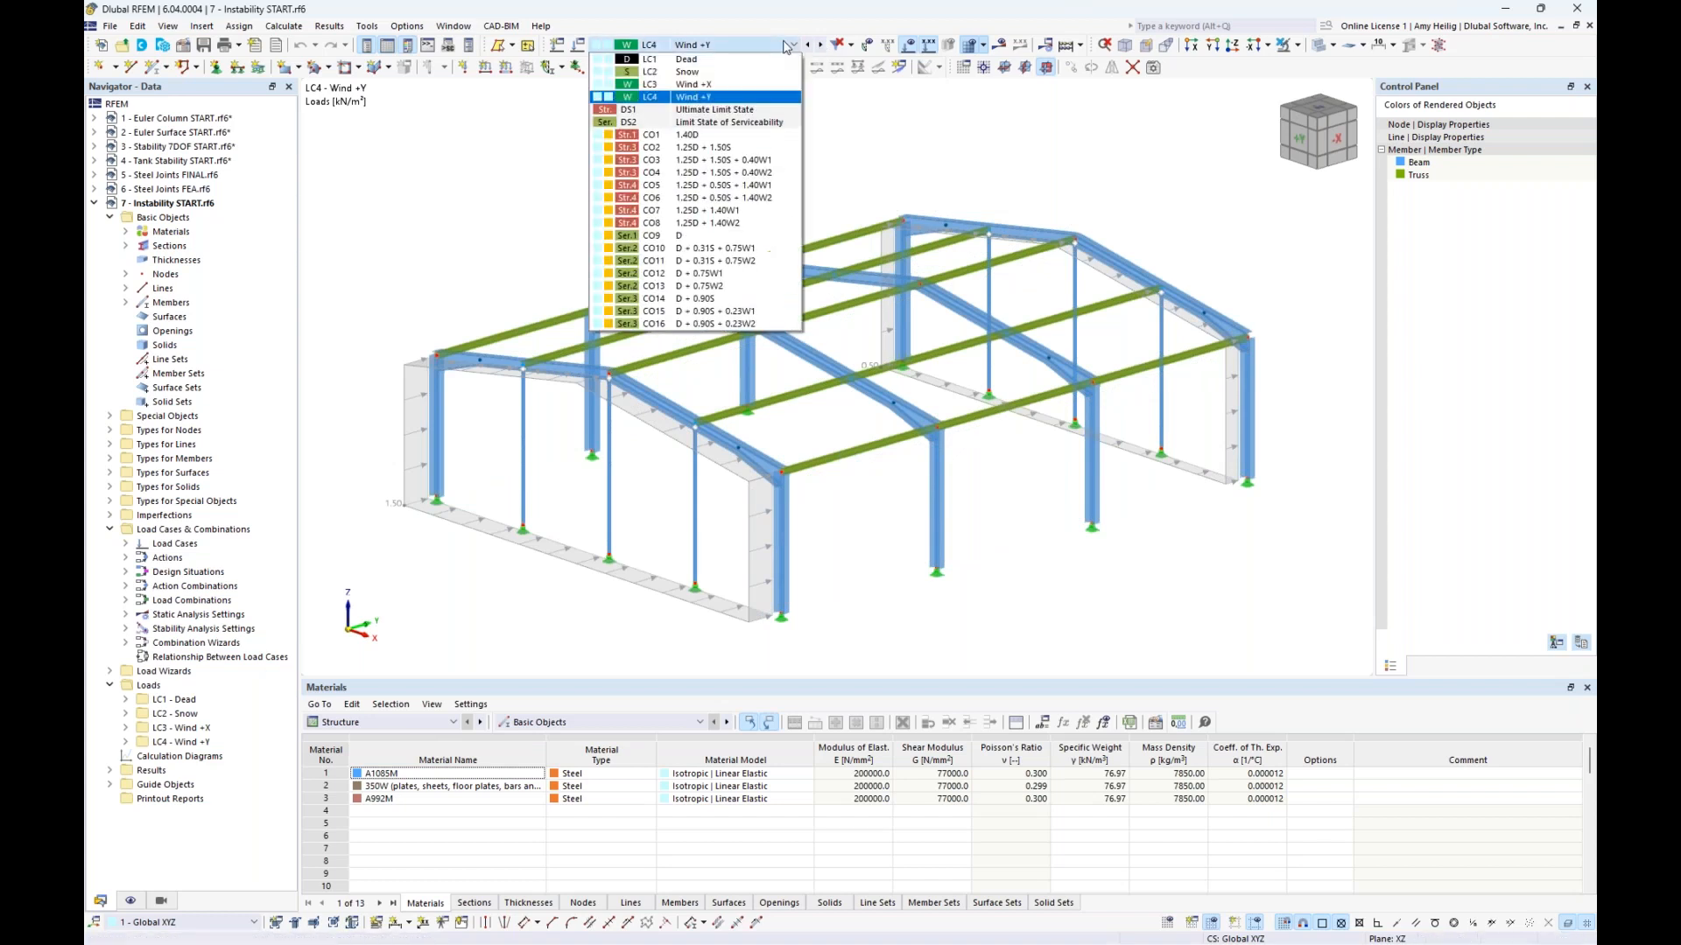
left_click(745, 137)
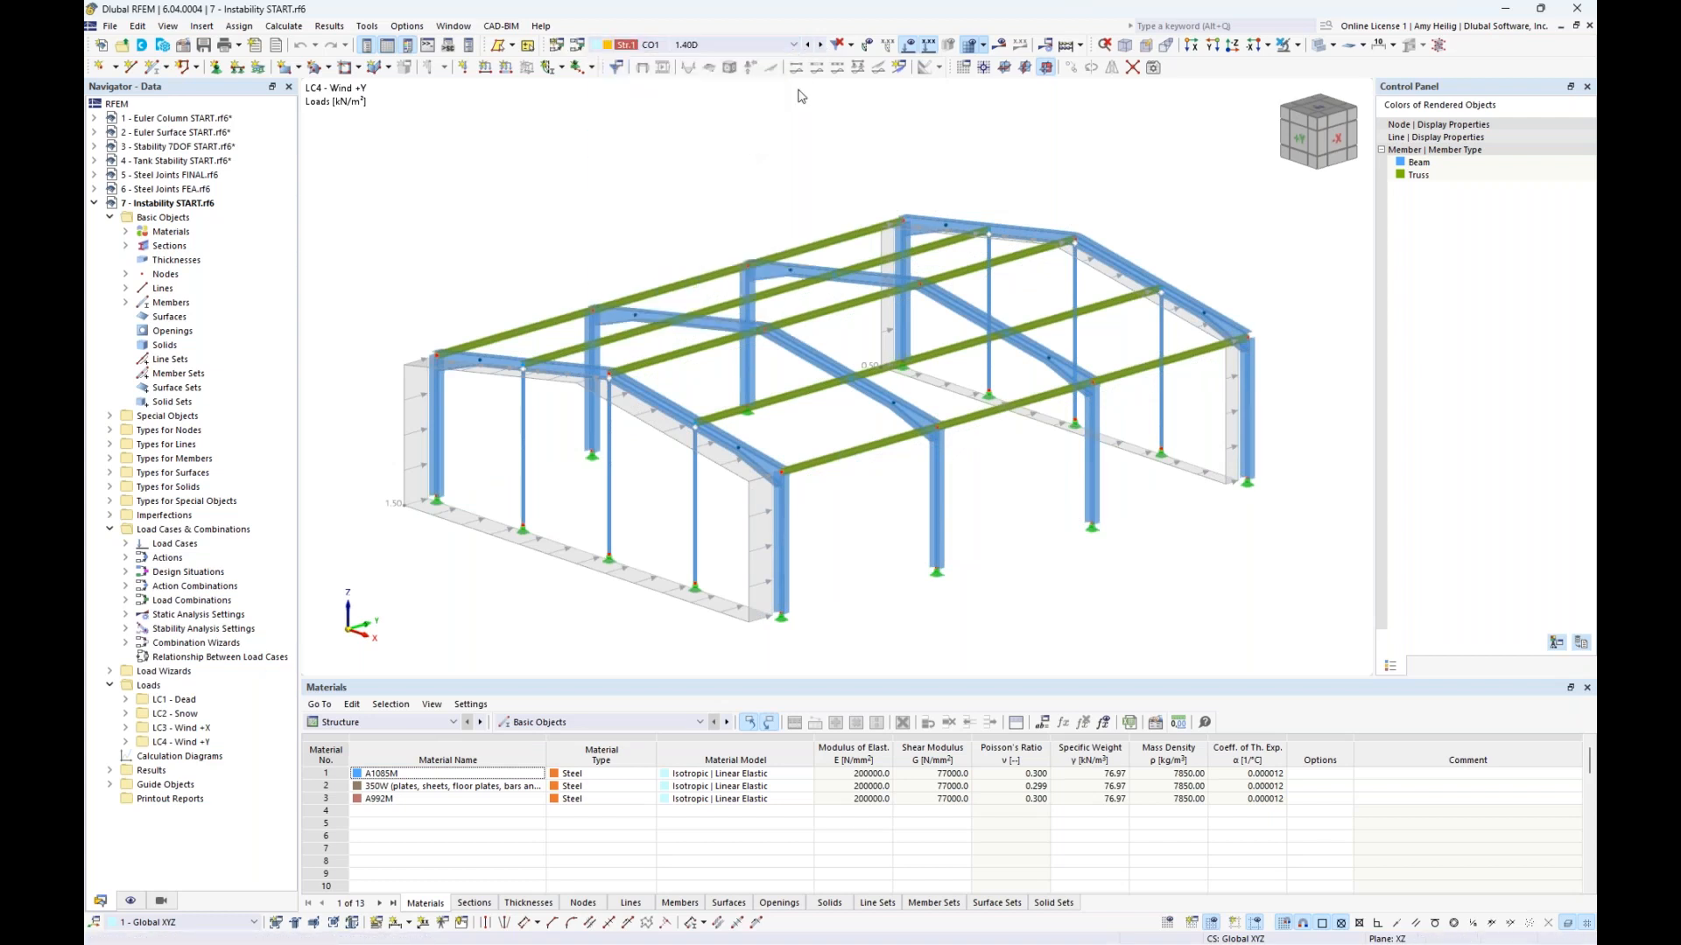
left_click(821, 45)
left_click(821, 44)
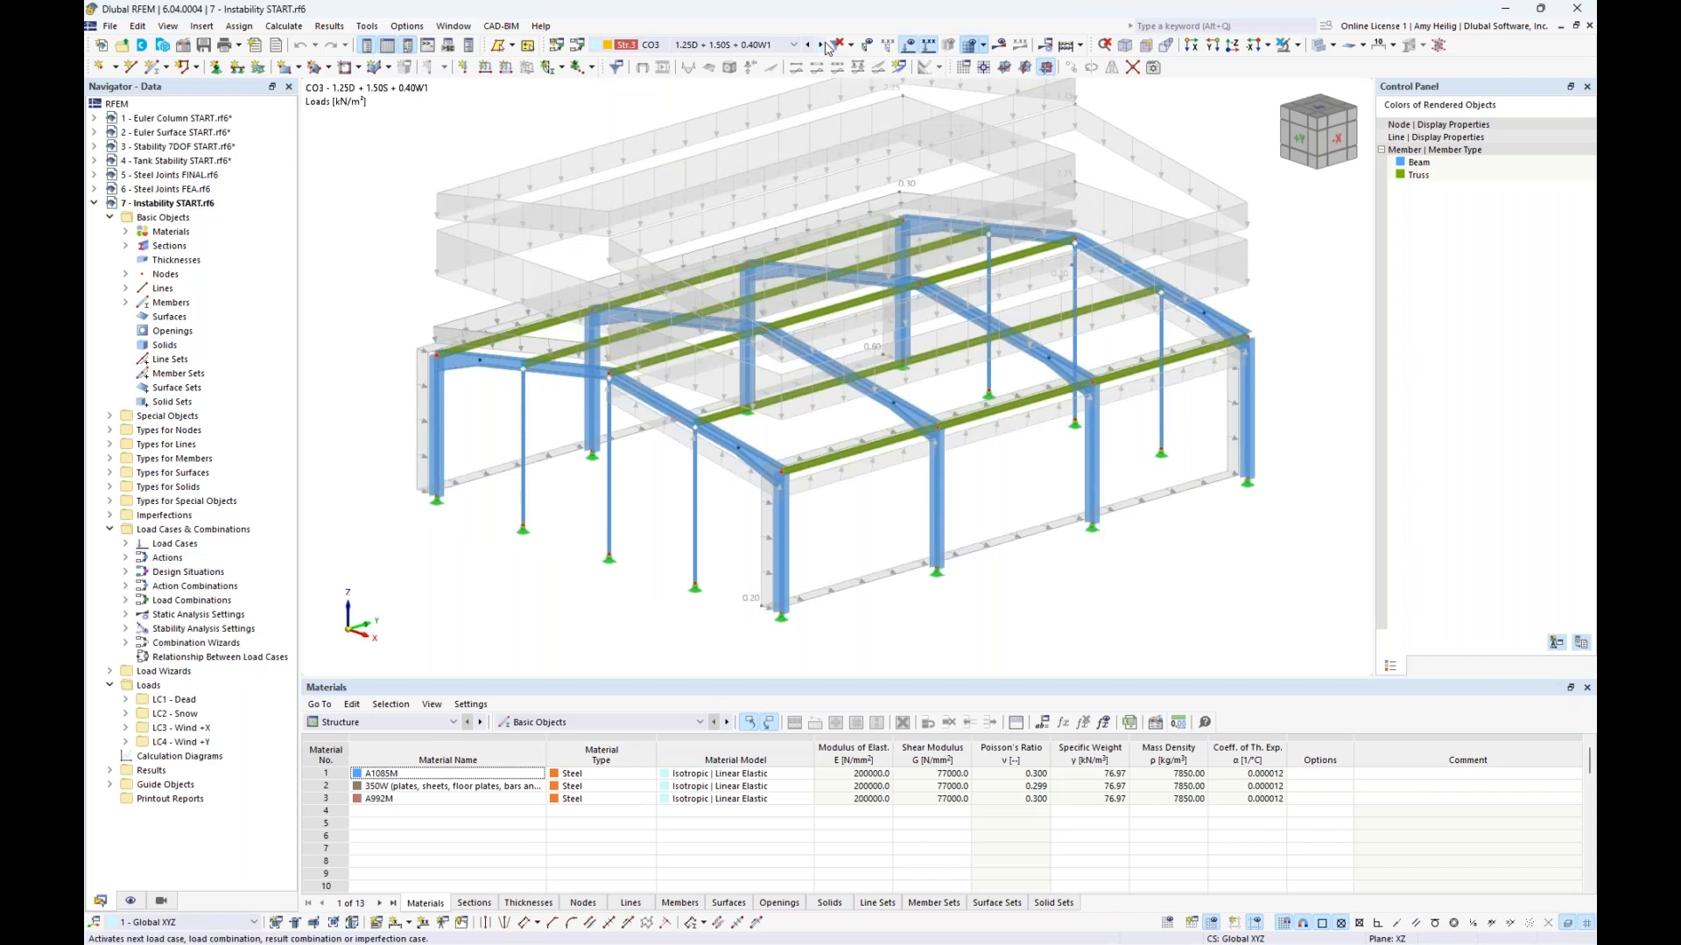
Step: Make LC1 - Dead the active load case and hide the loads
left_click(753, 45)
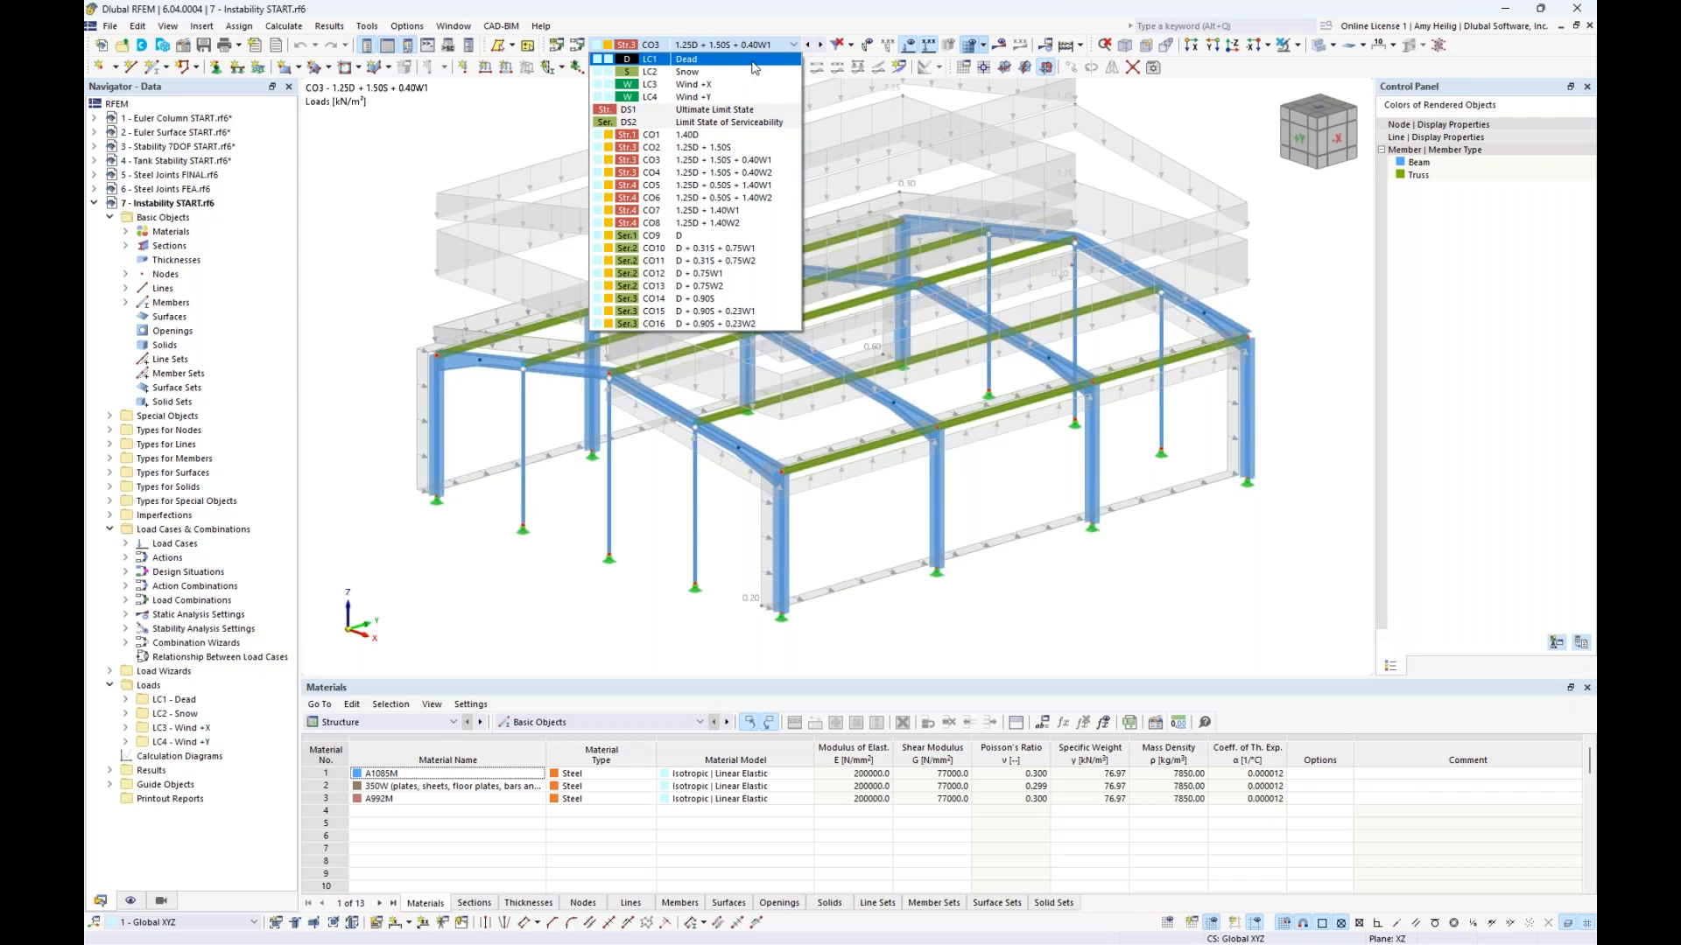
left_click(753, 59)
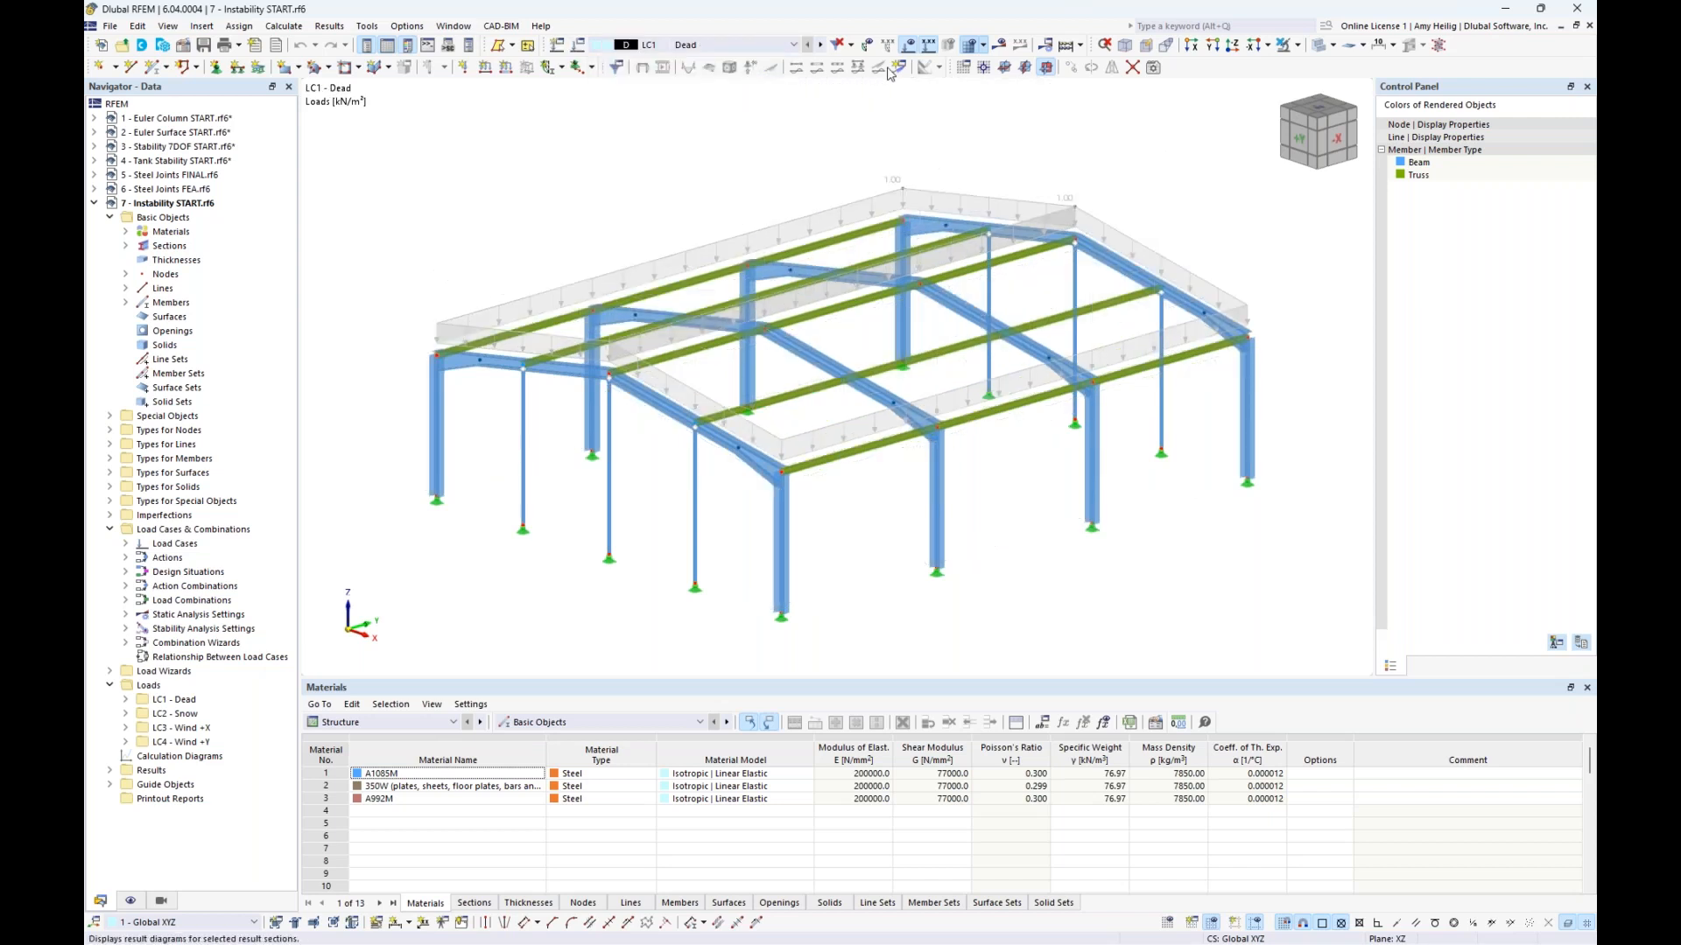
left_click(910, 47)
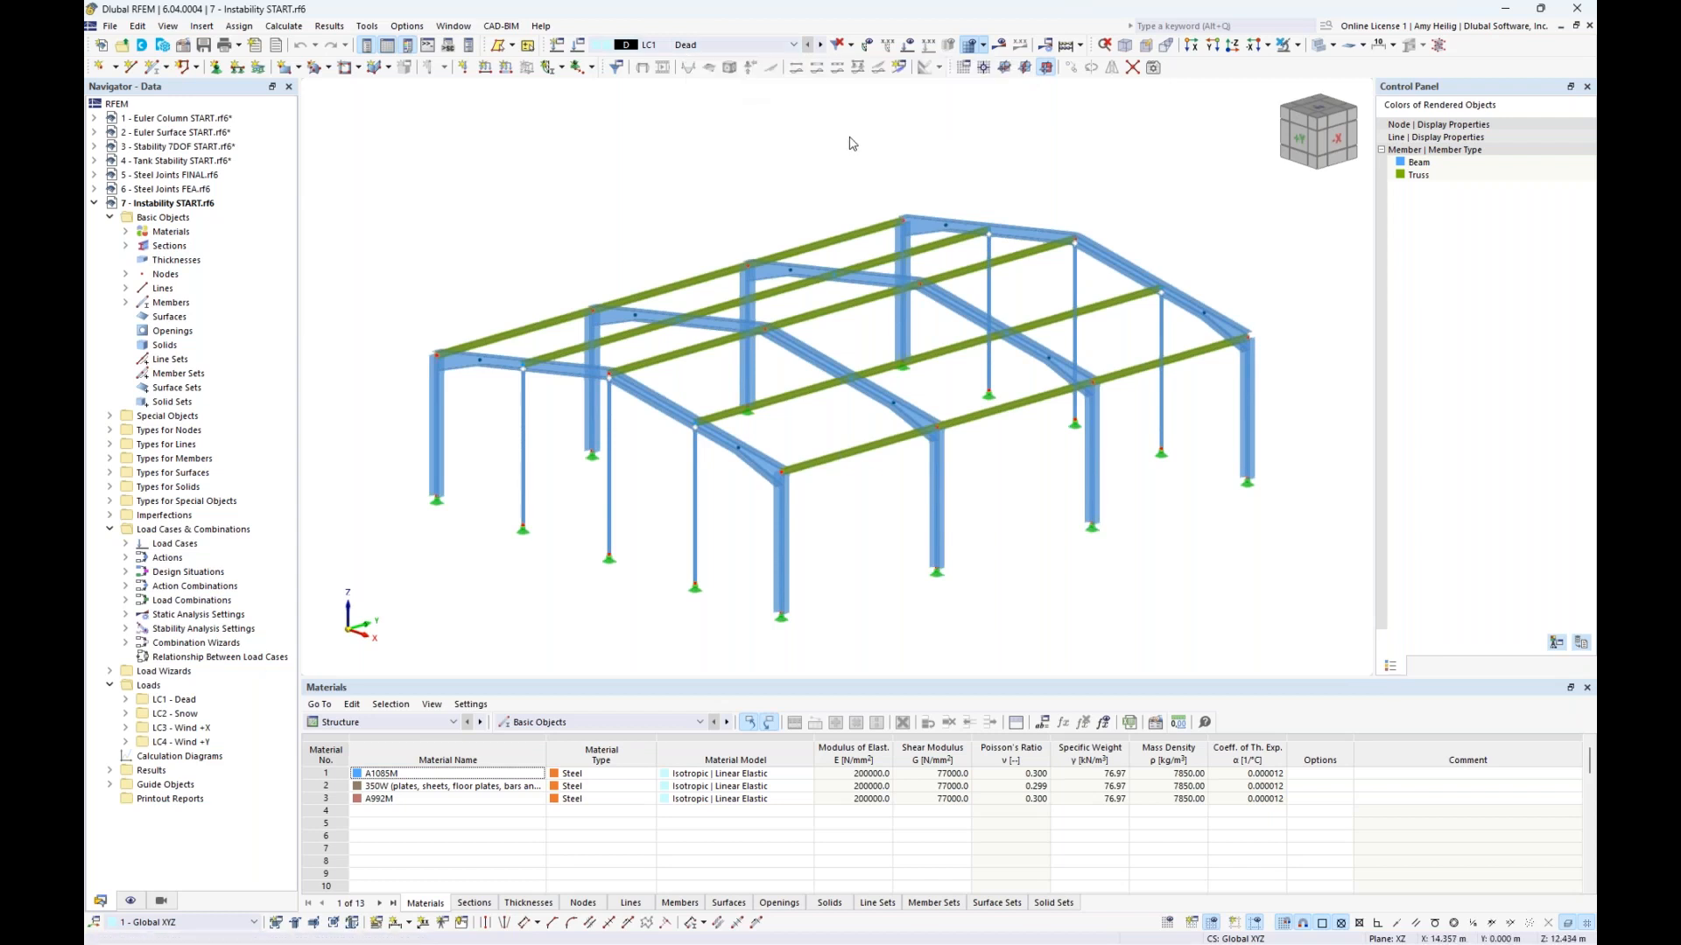
Step: Calculate the frame and examine the entry in the errors and warnings table
left_click(1005, 49)
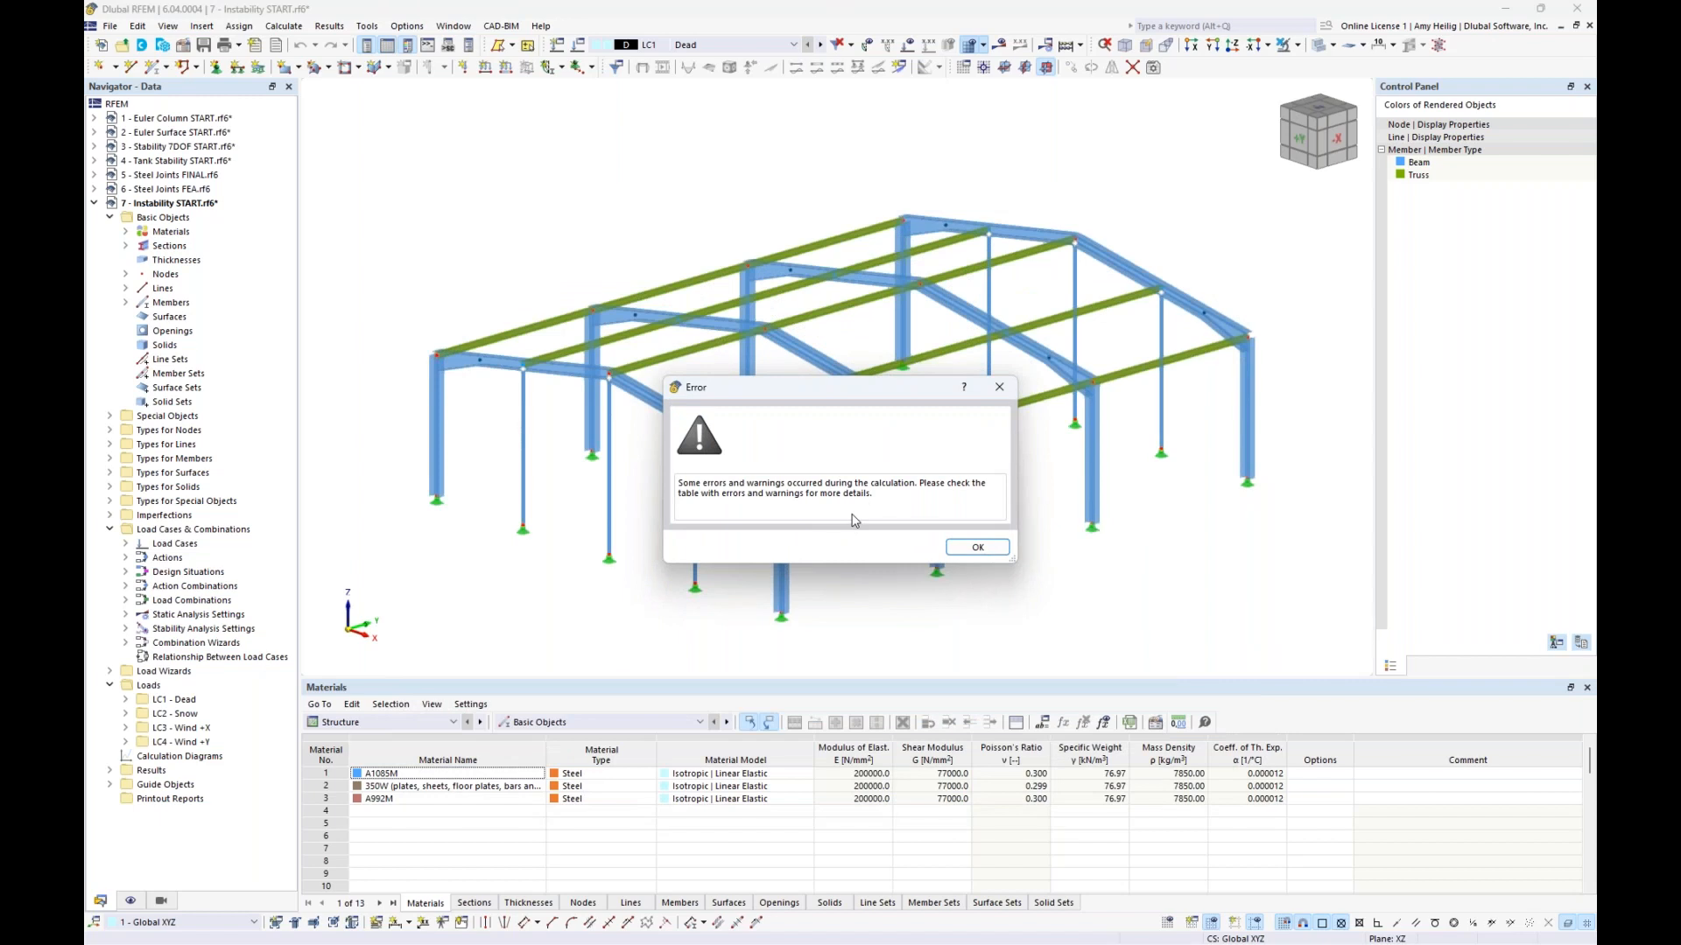
left_click(977, 549)
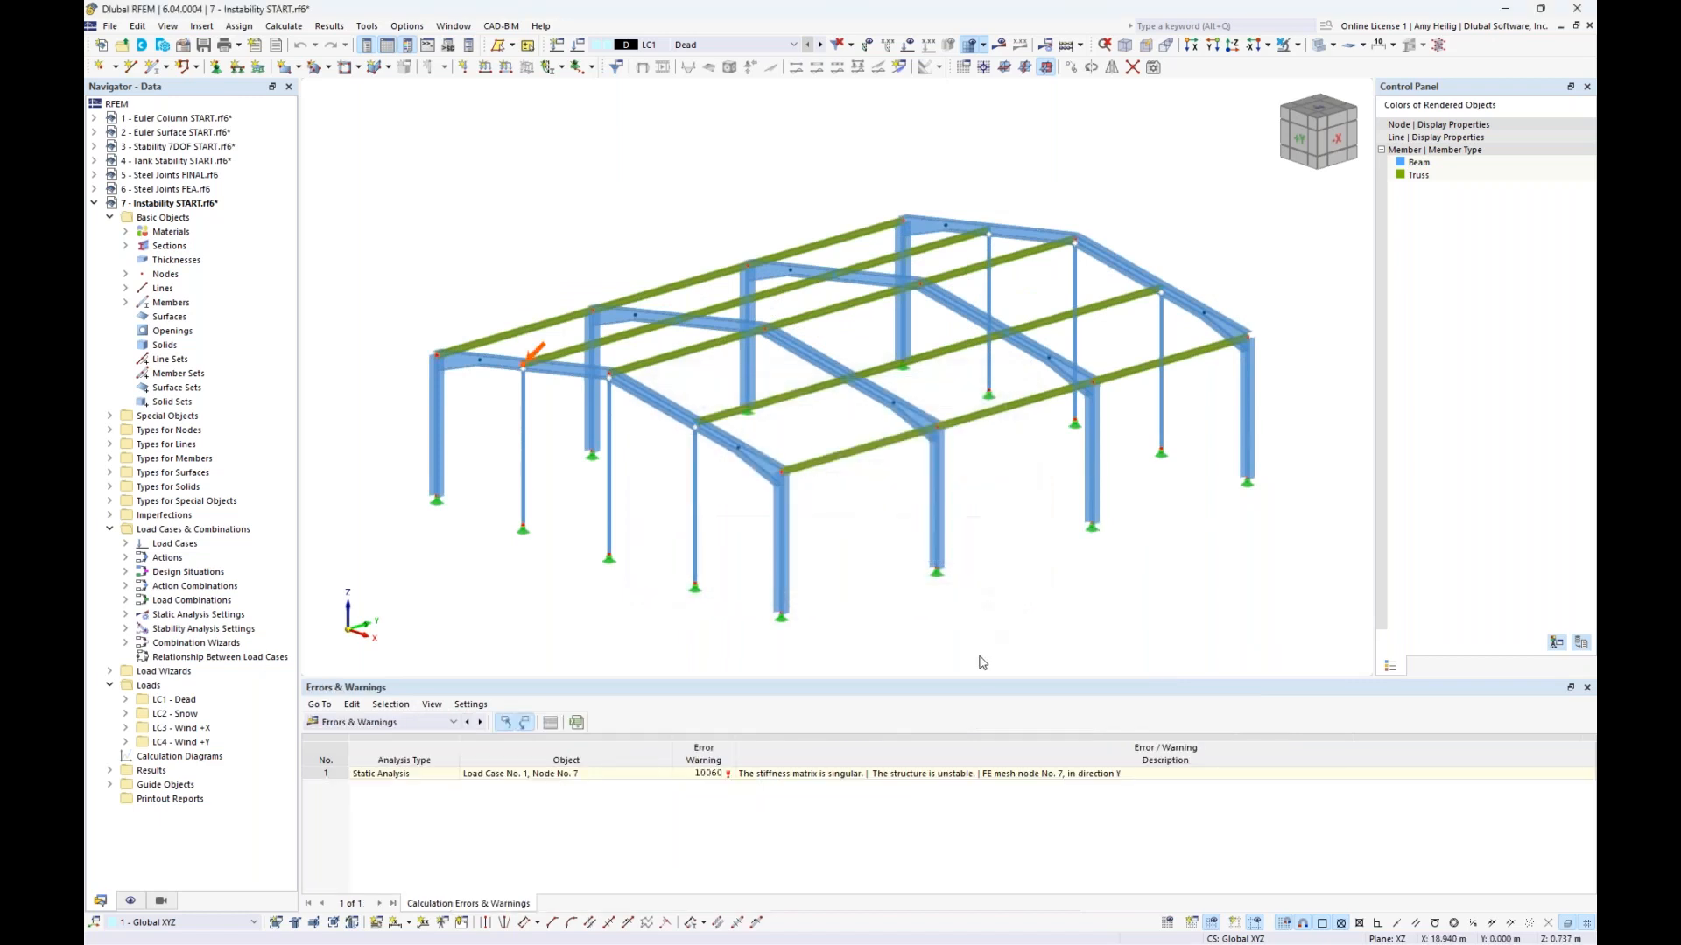
left_click_drag(981, 677, 995, 592)
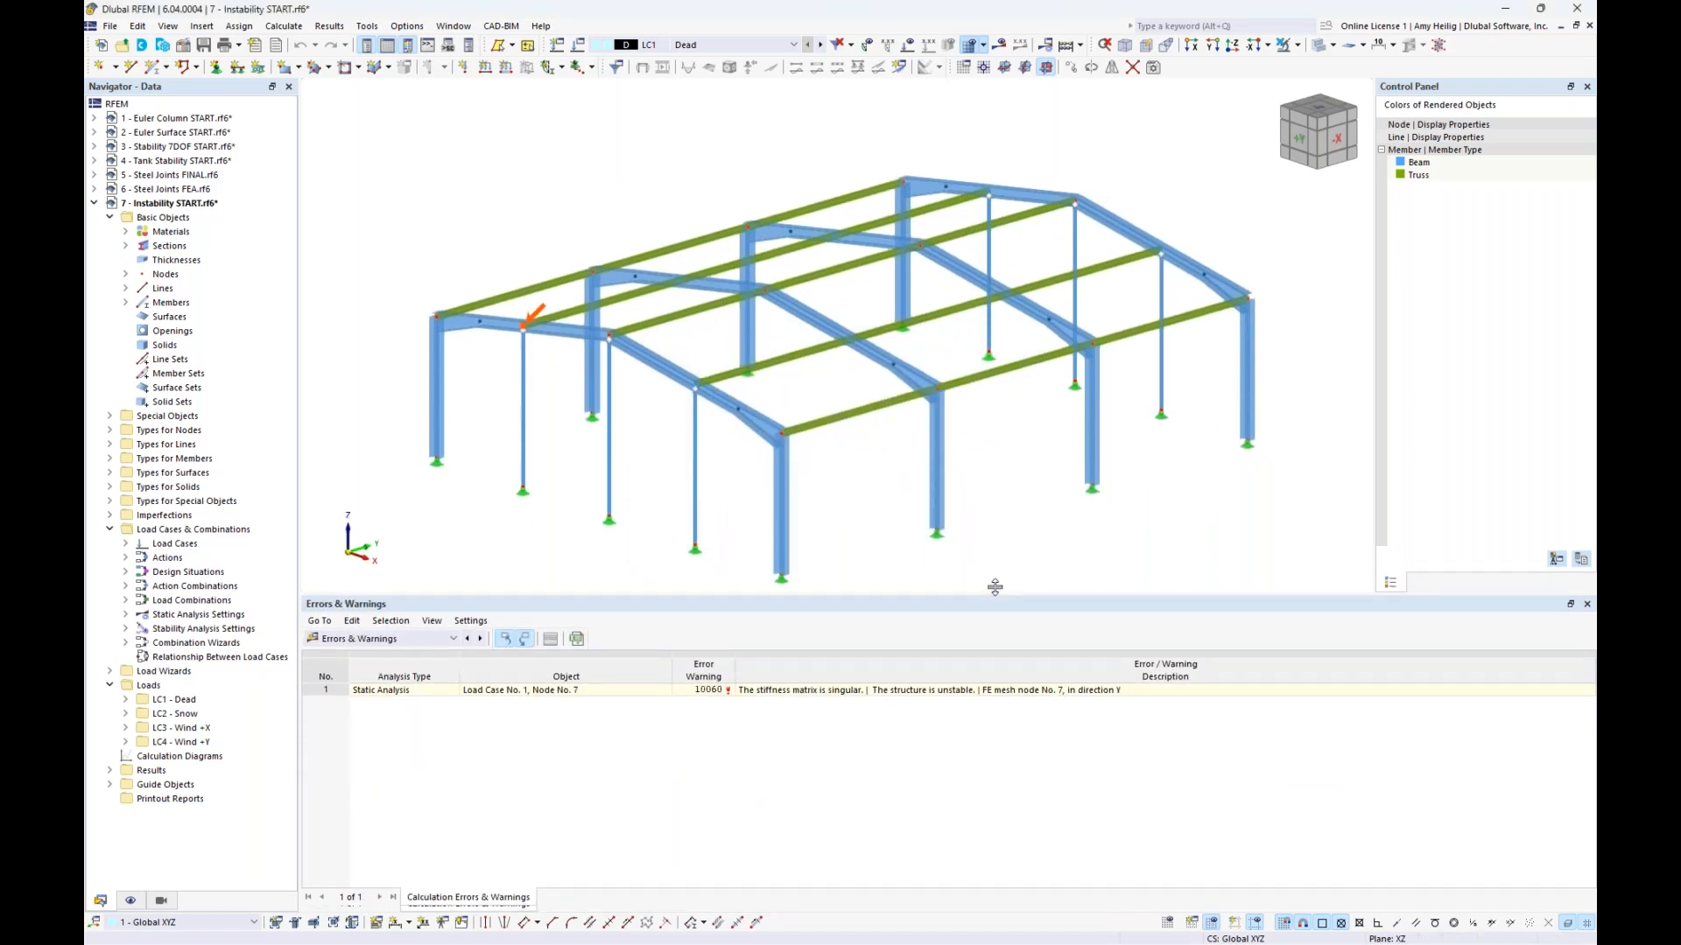
left_click(950, 684)
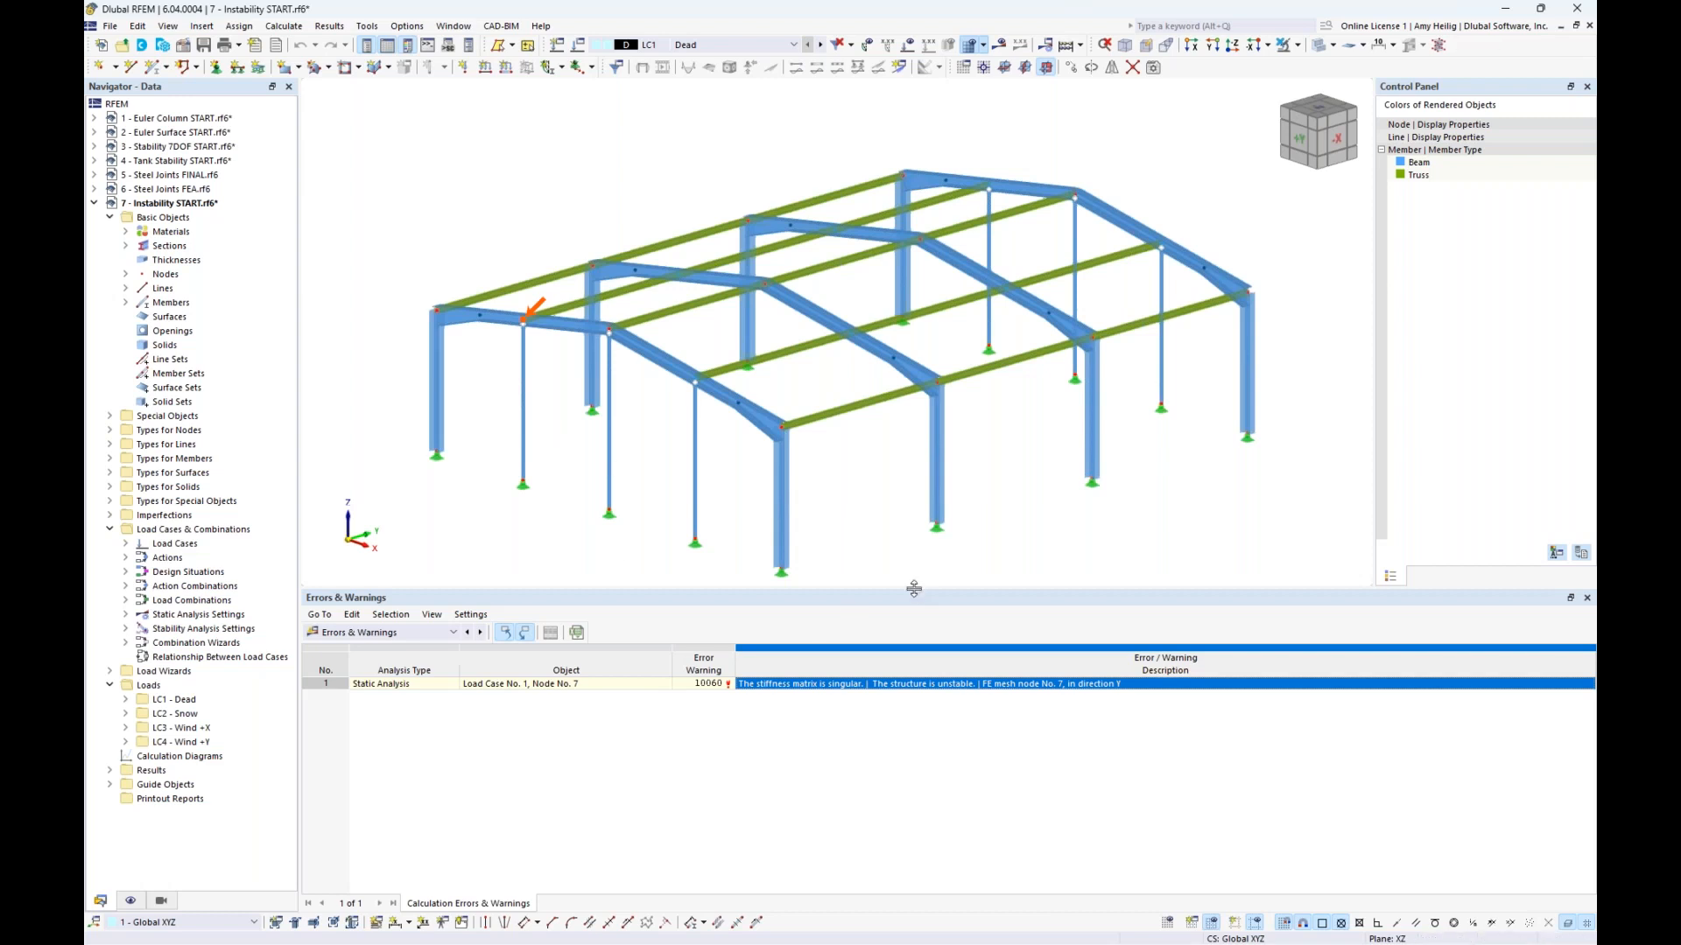
left_click_drag(913, 588, 915, 650)
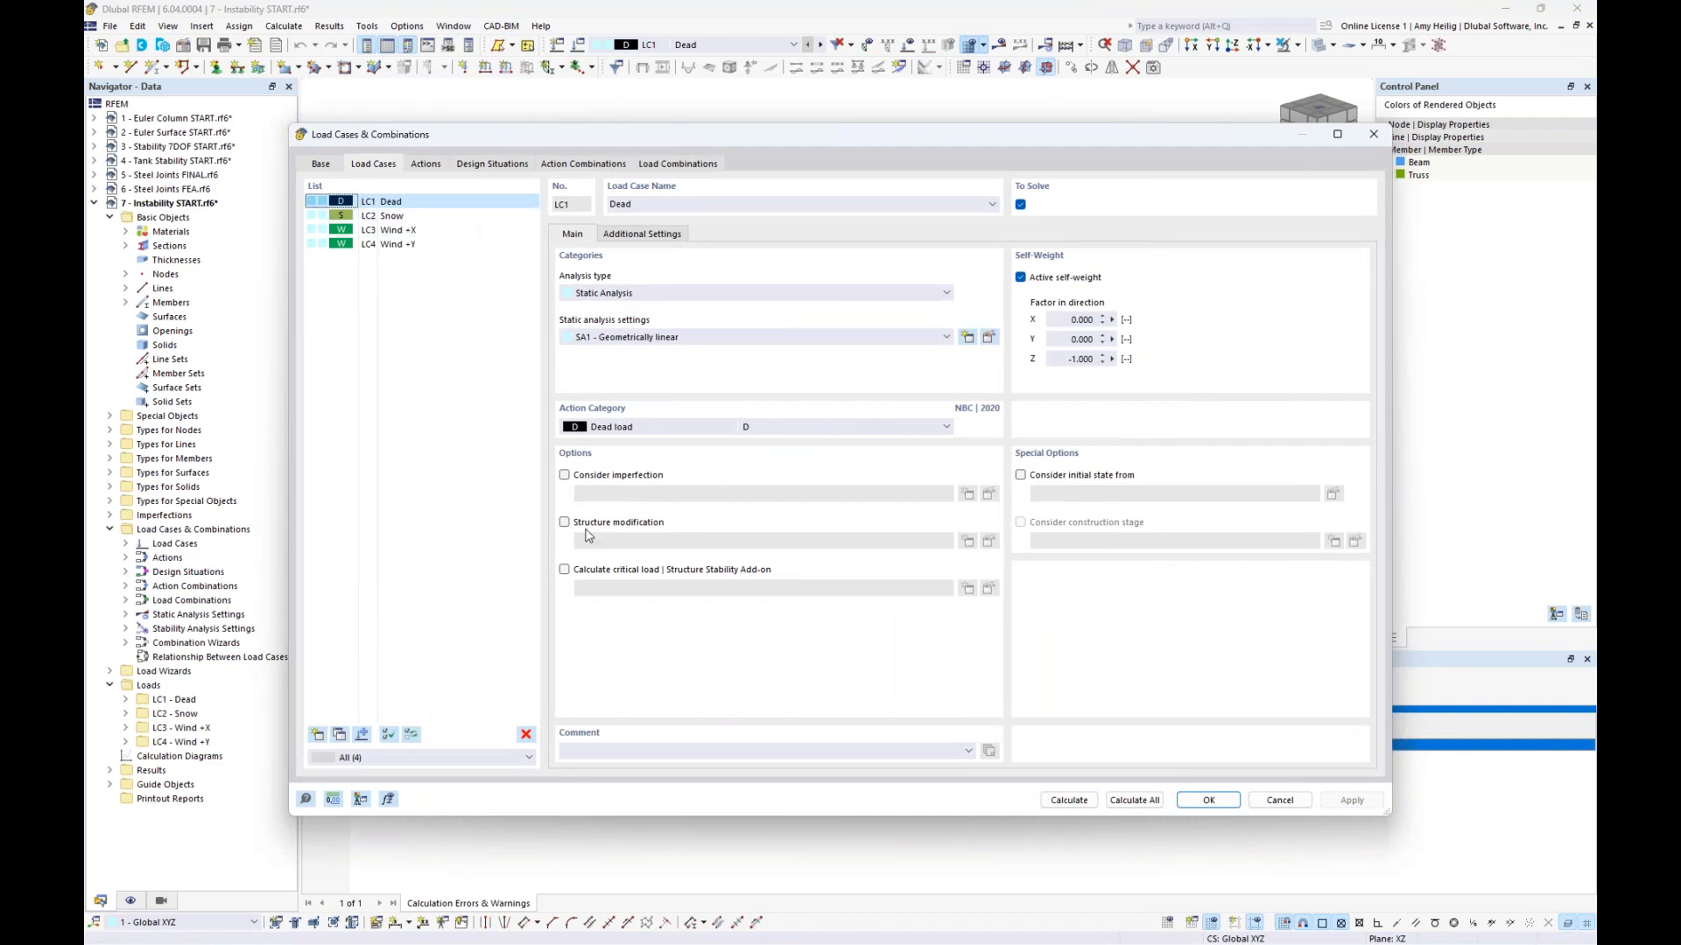
Step: Activate the critical load calculation for LC1 - Dead, set ST1 to calculate without loading for an instability check by mode shape, and calculate
left_click(565, 569)
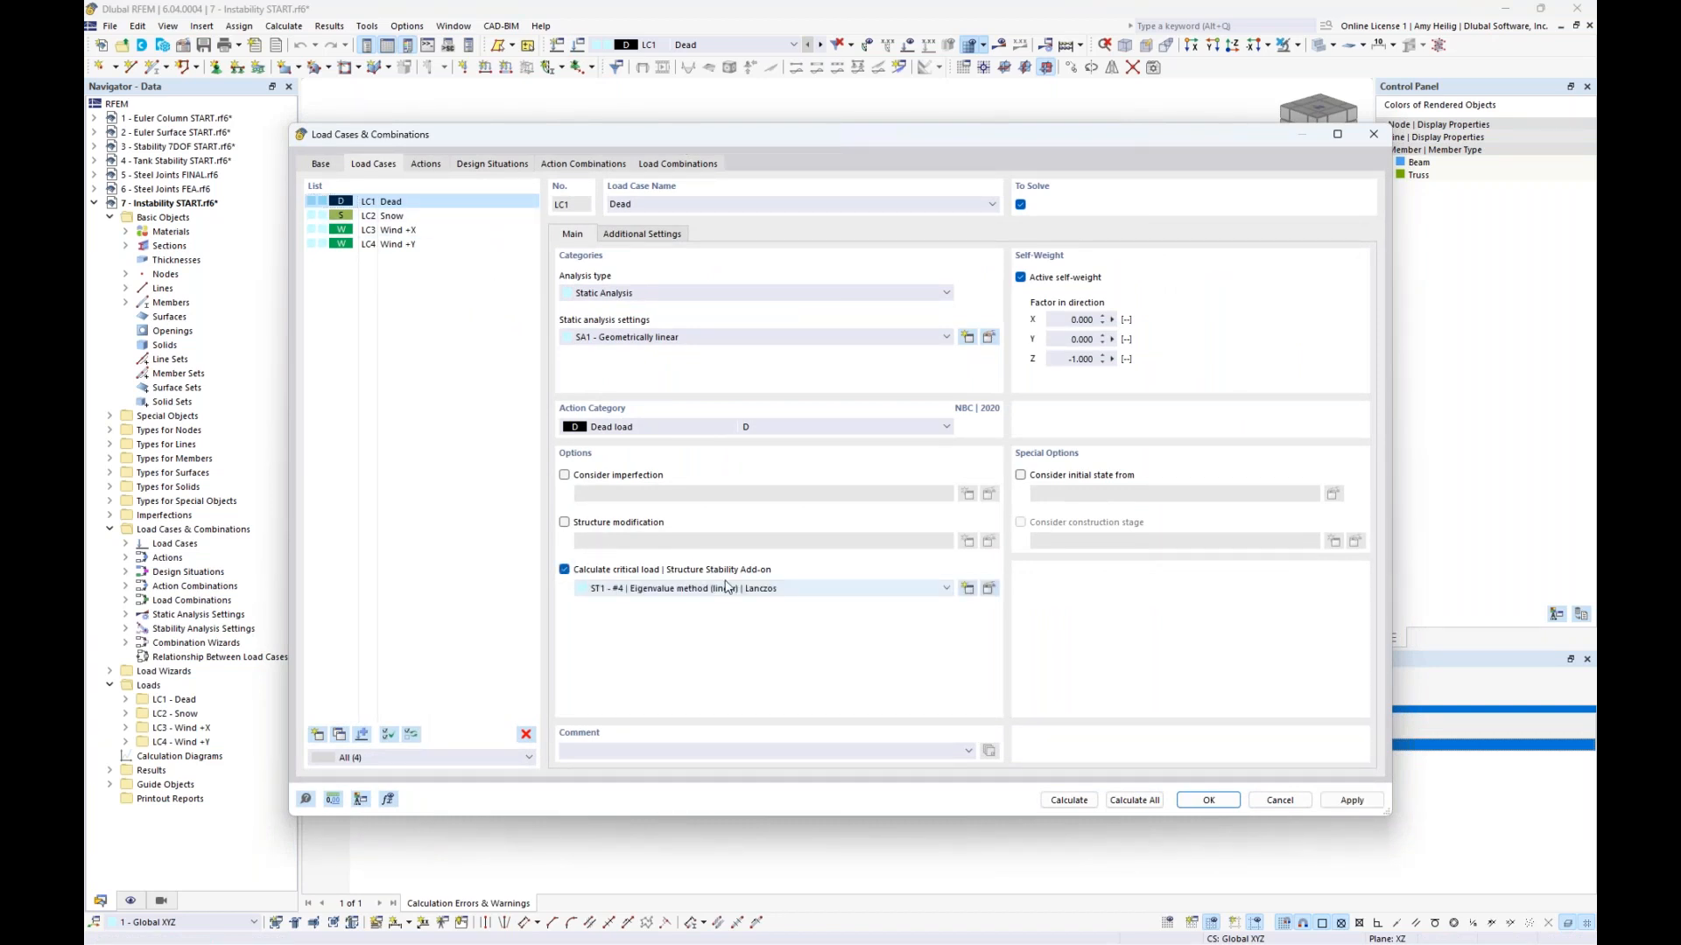
left_click(989, 591)
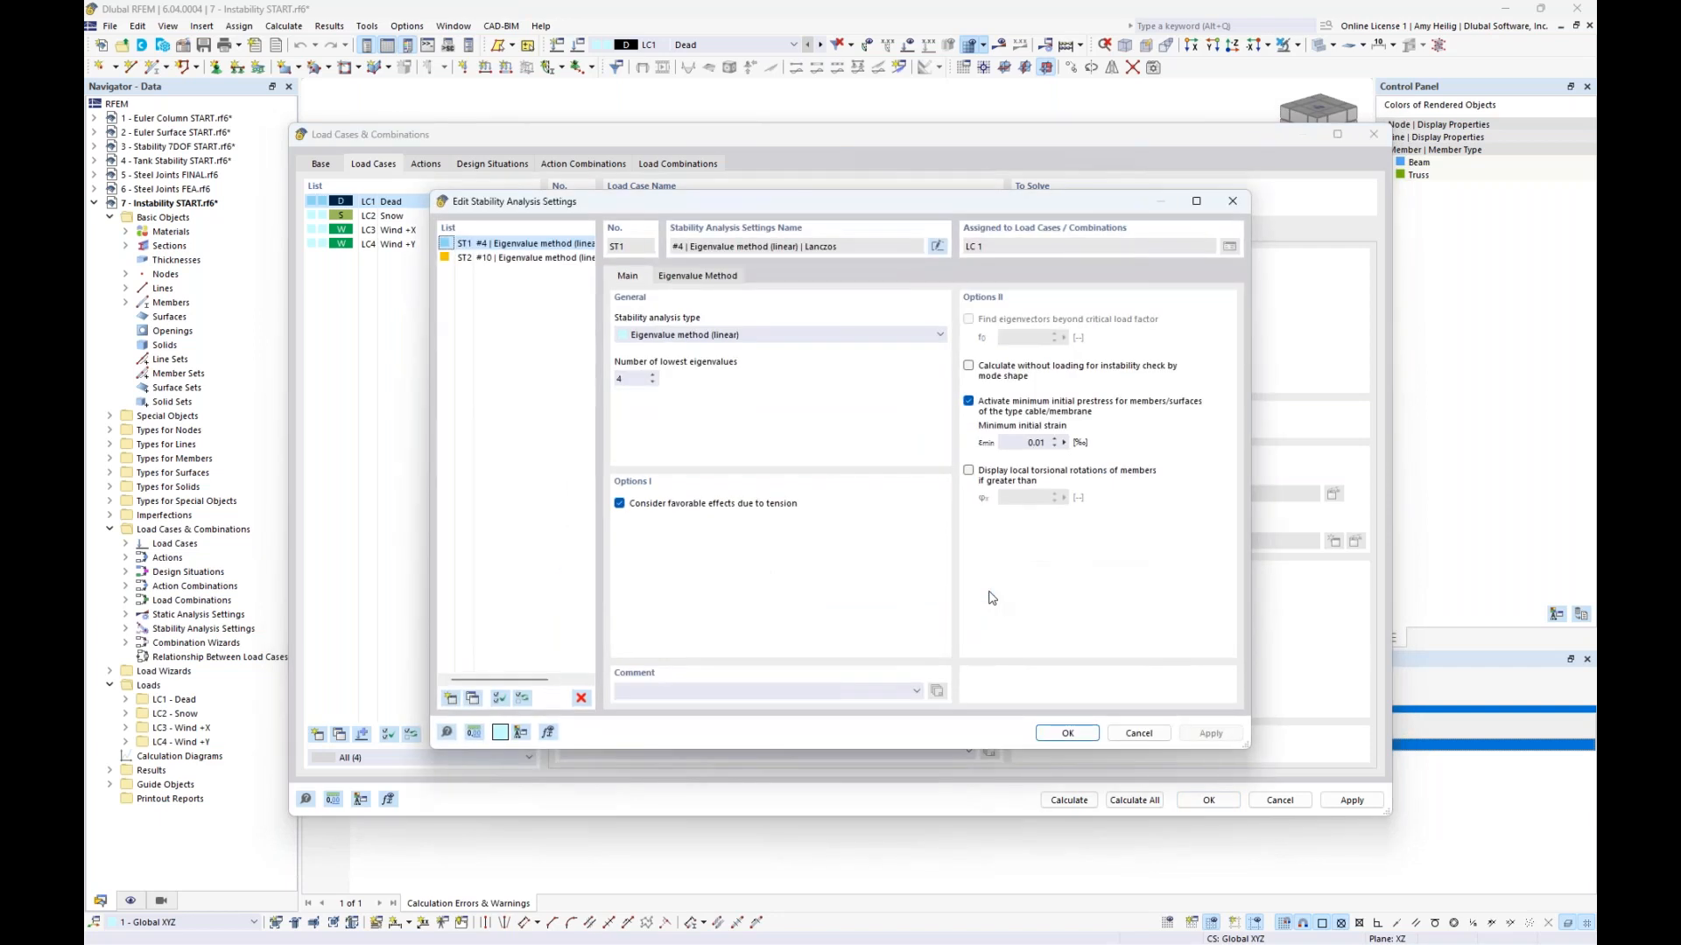
left_click(968, 366)
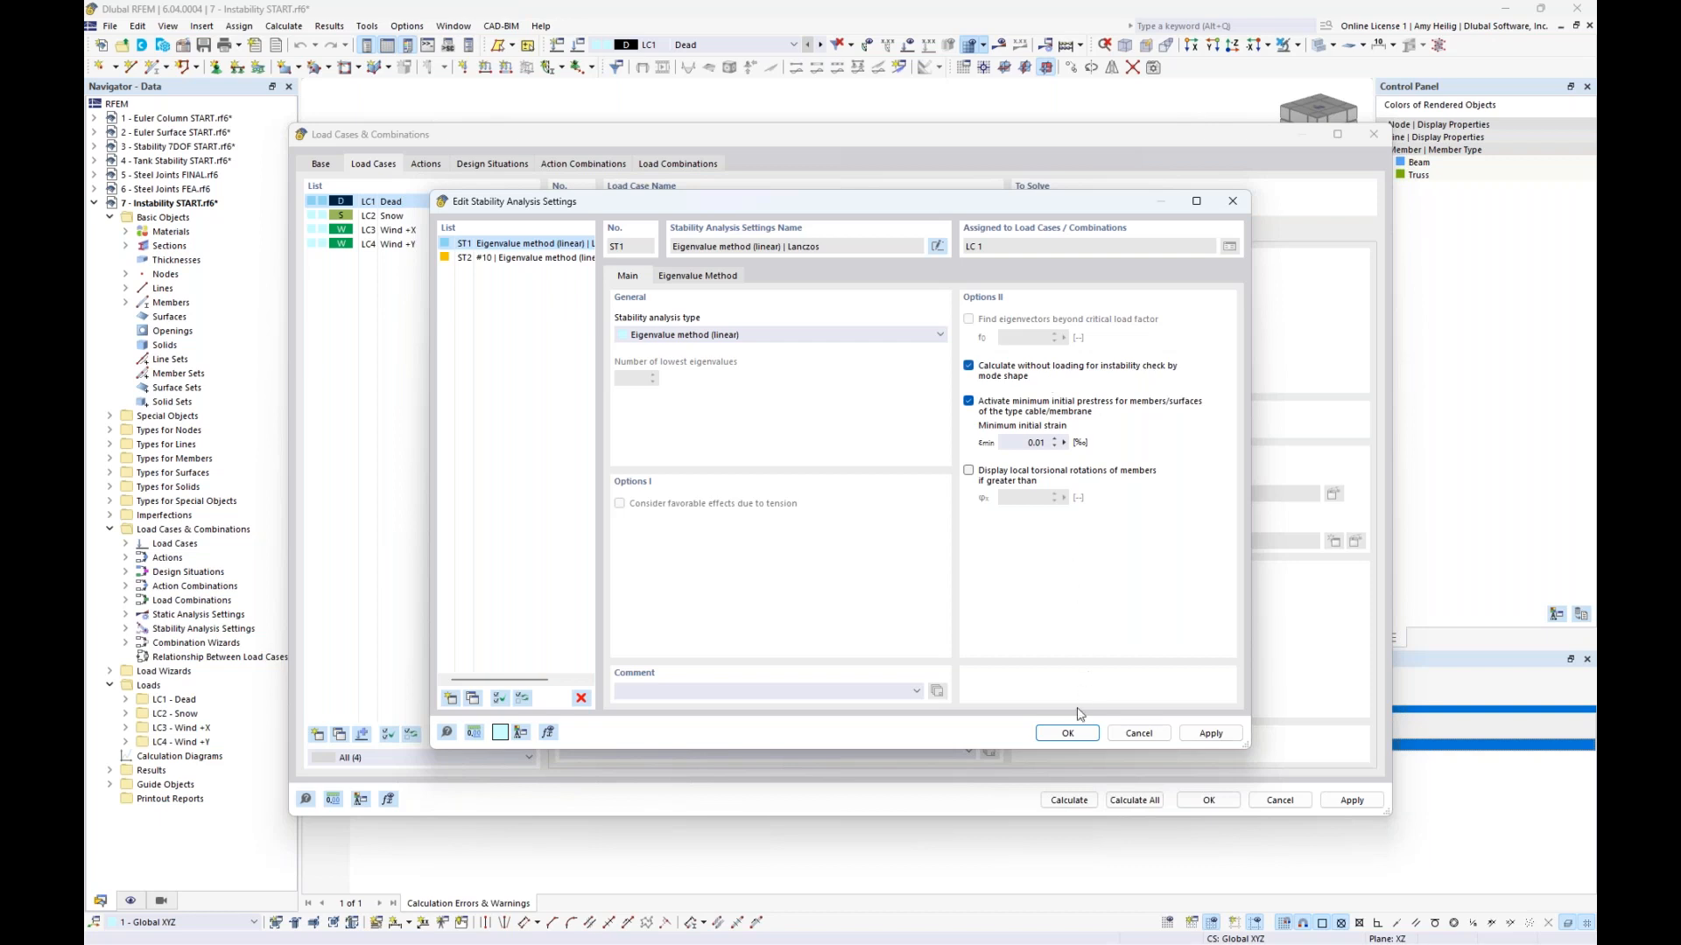
left_click(1066, 732)
left_click(1069, 799)
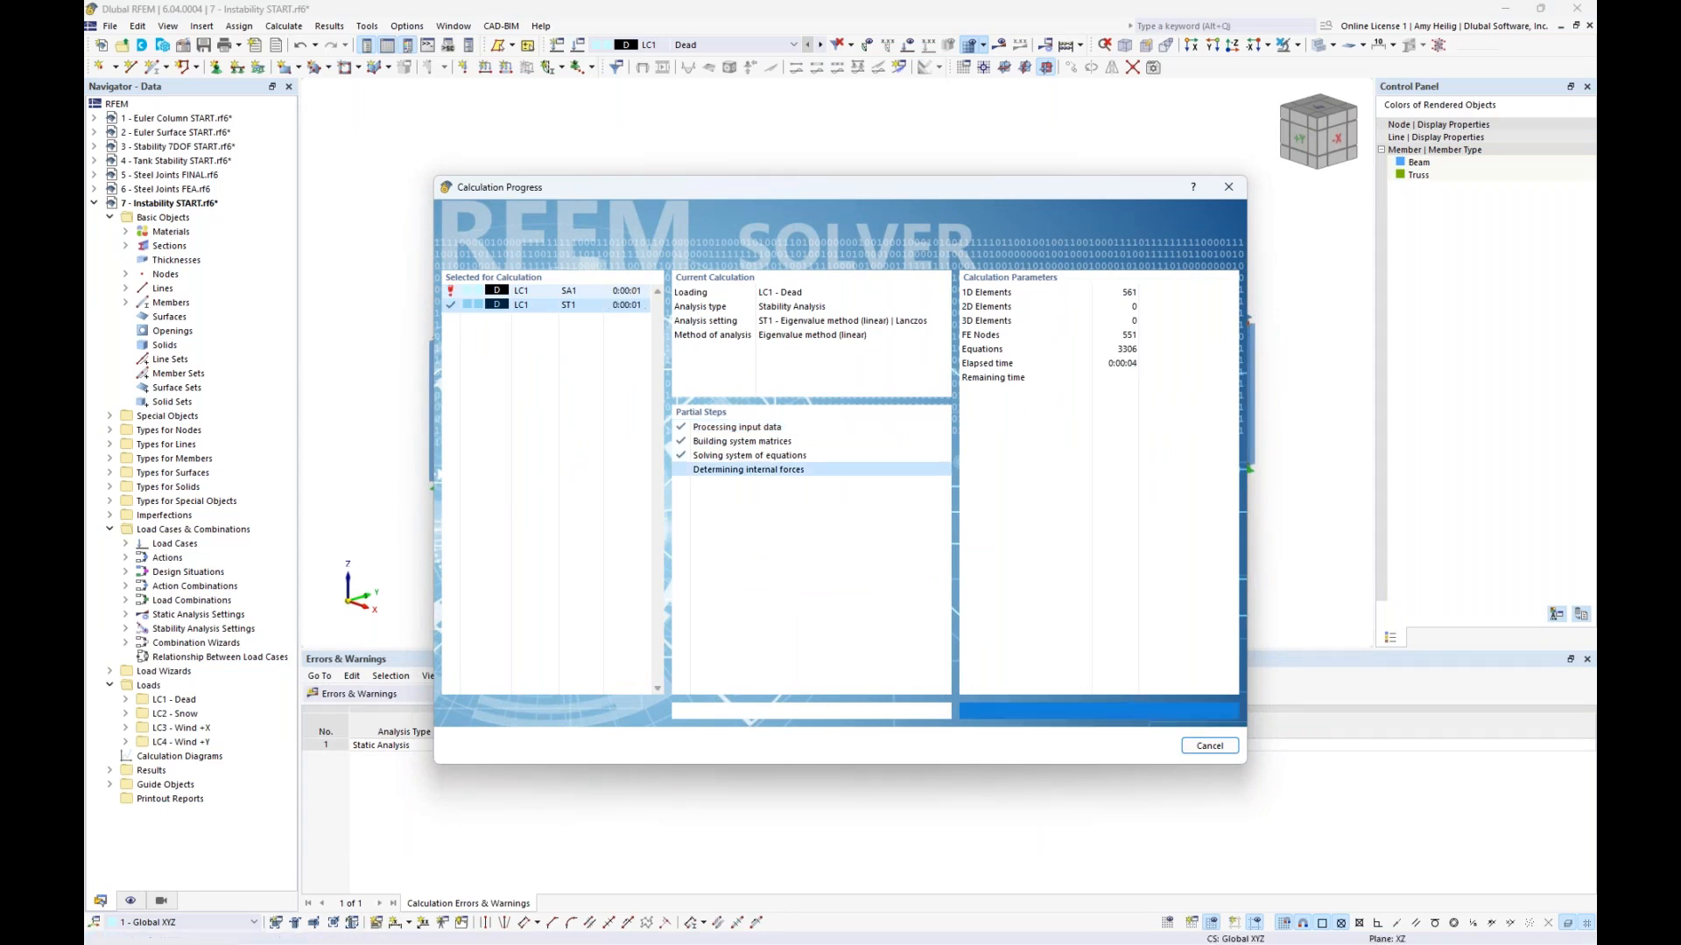
left_click(979, 549)
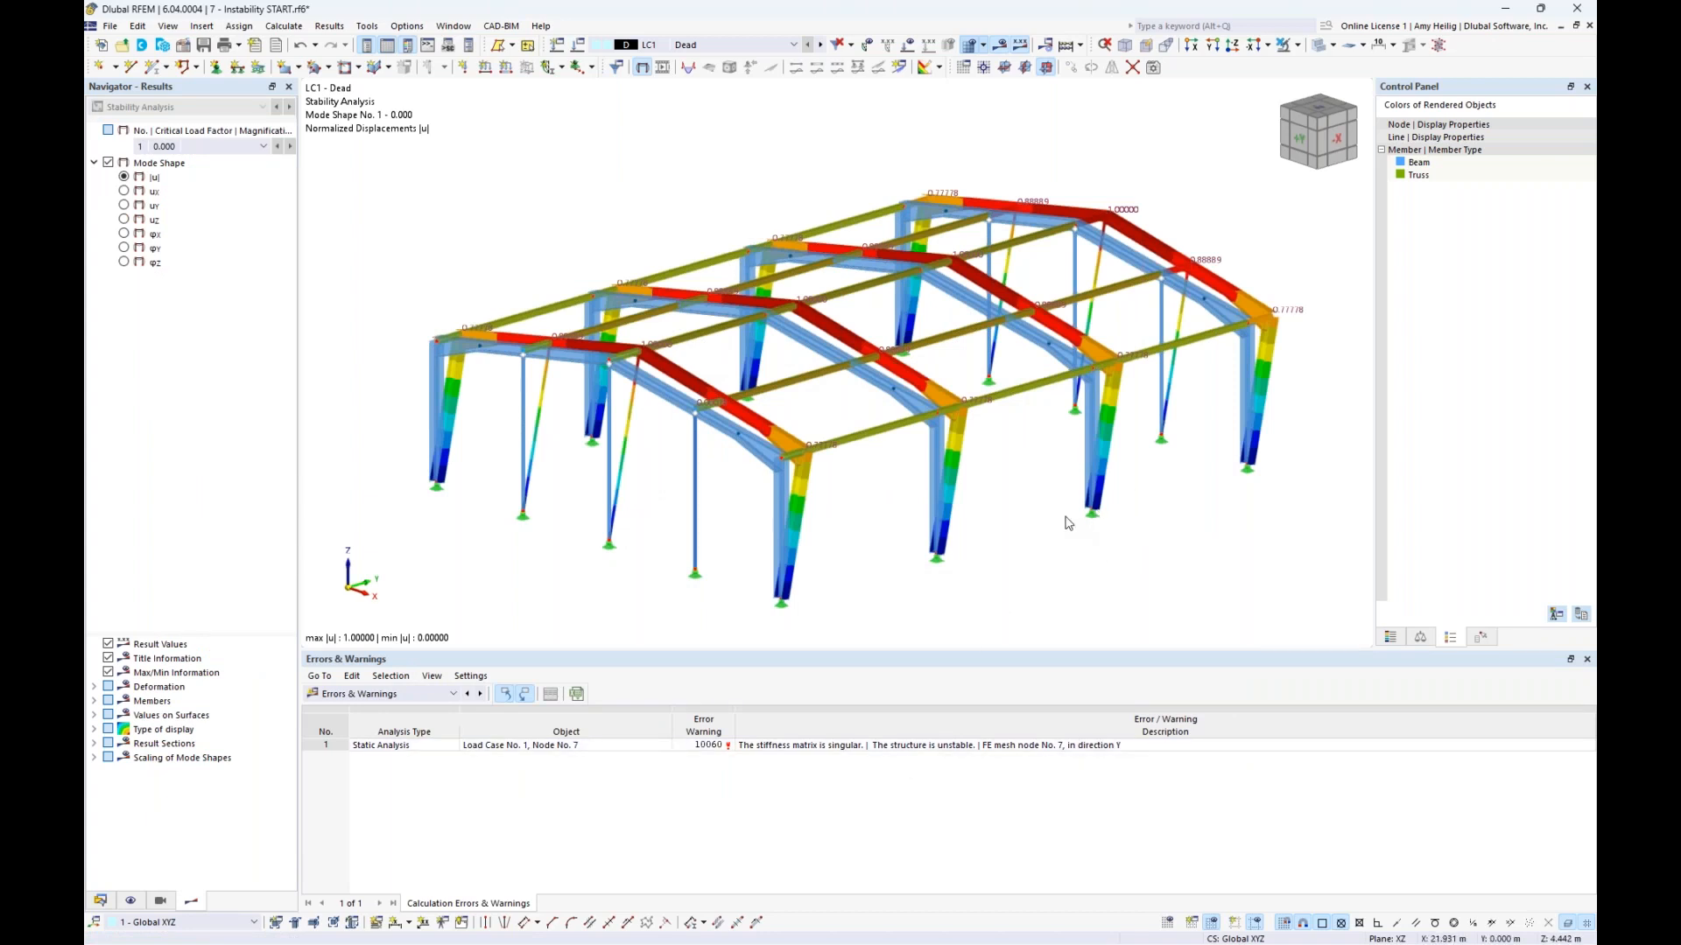
Step: Set the mode shape display factor to 1.74, examine how the frame sways, and hide the results
middle_click_drag(1066, 522, 1004, 523, "ctrl")
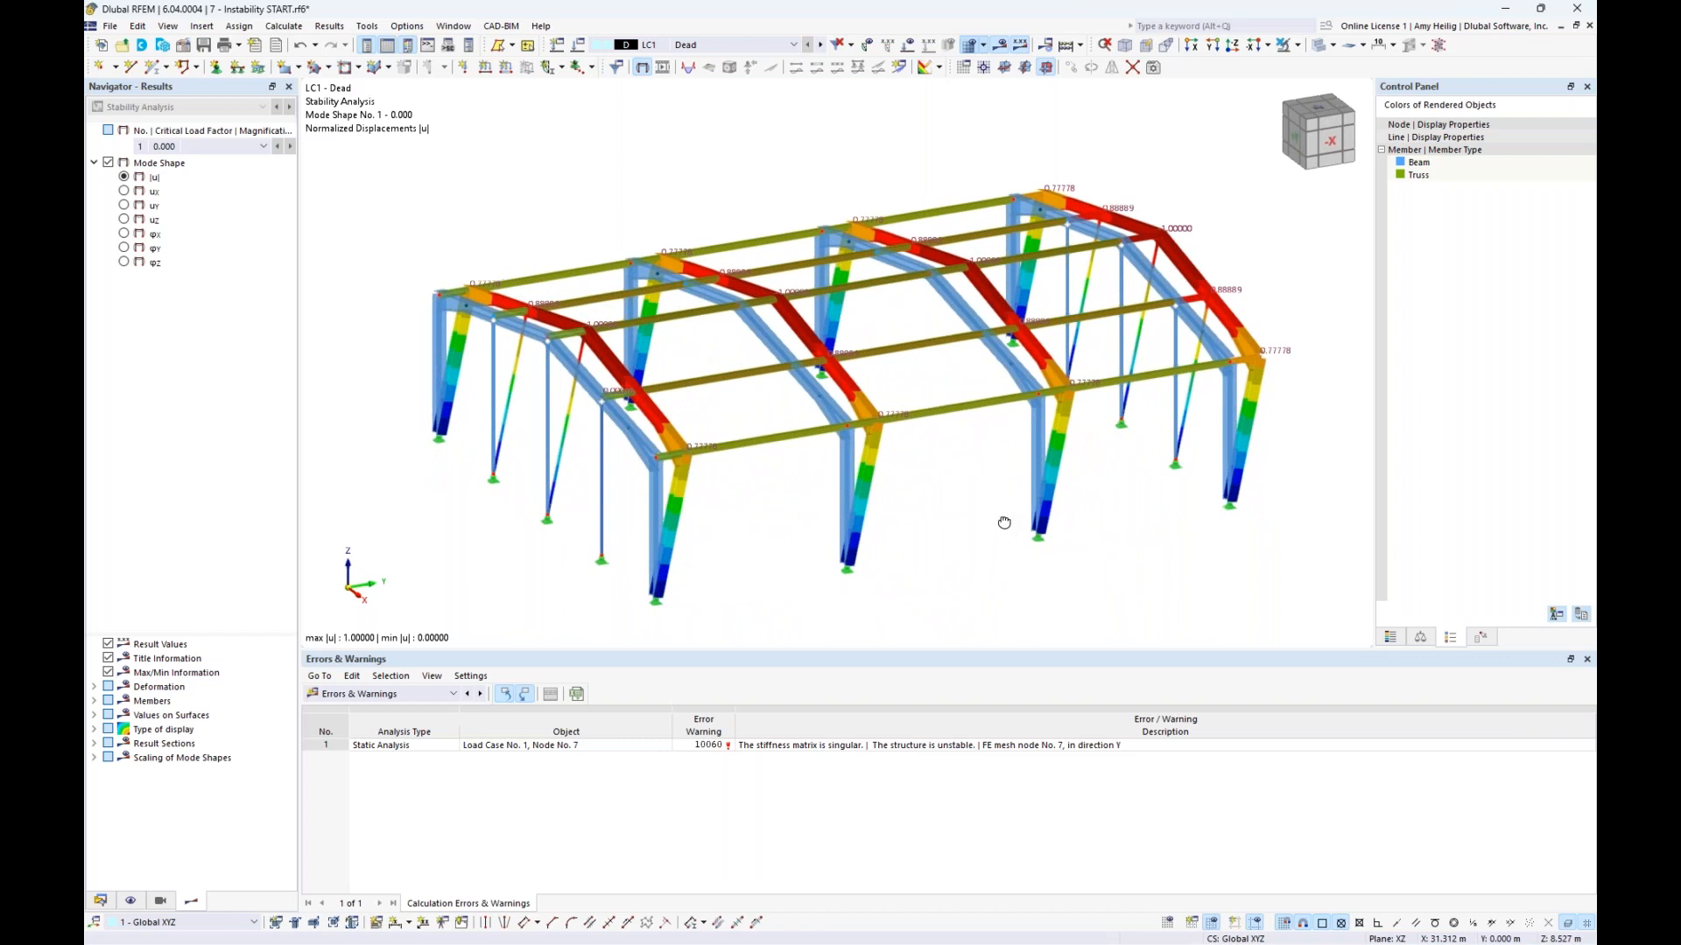
left_click(1422, 639)
left_click(1549, 148)
left_click(1571, 146)
left_click(1571, 145)
left_click(1571, 146)
mouse_move(1102, 546)
middle_mouse_down("ctrl")
mouse_move(984, 495)
mouse_move(1088, 549)
middle_mouse_up("ctrl")
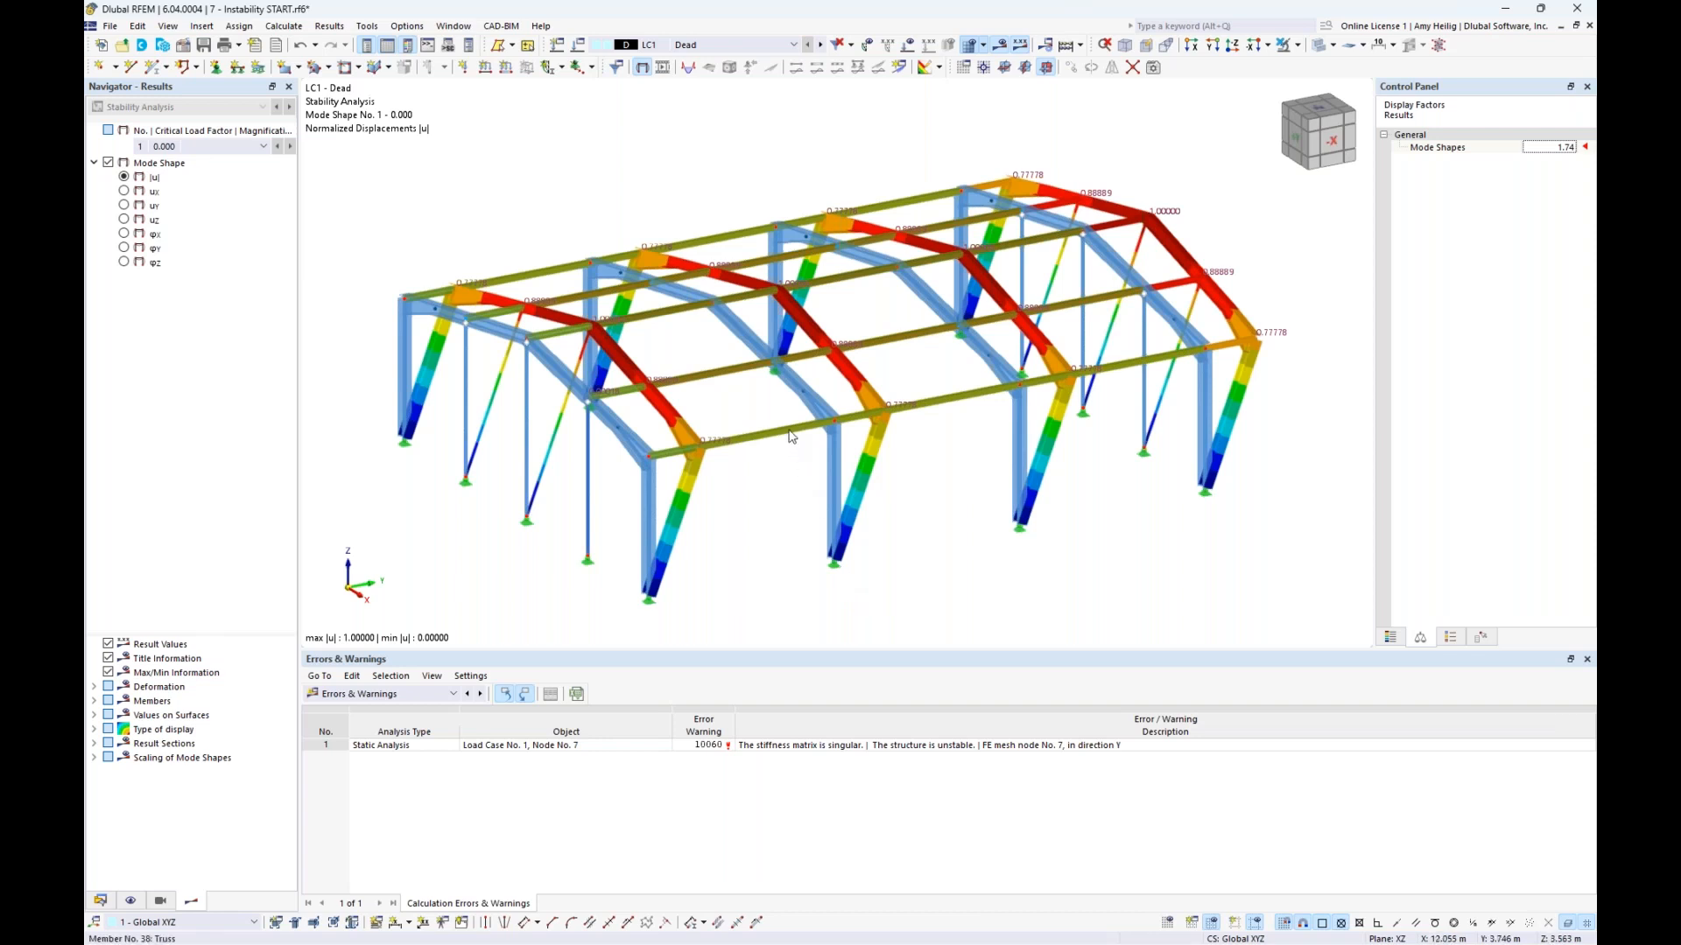
mouse_move(791, 436)
left_click(1003, 47)
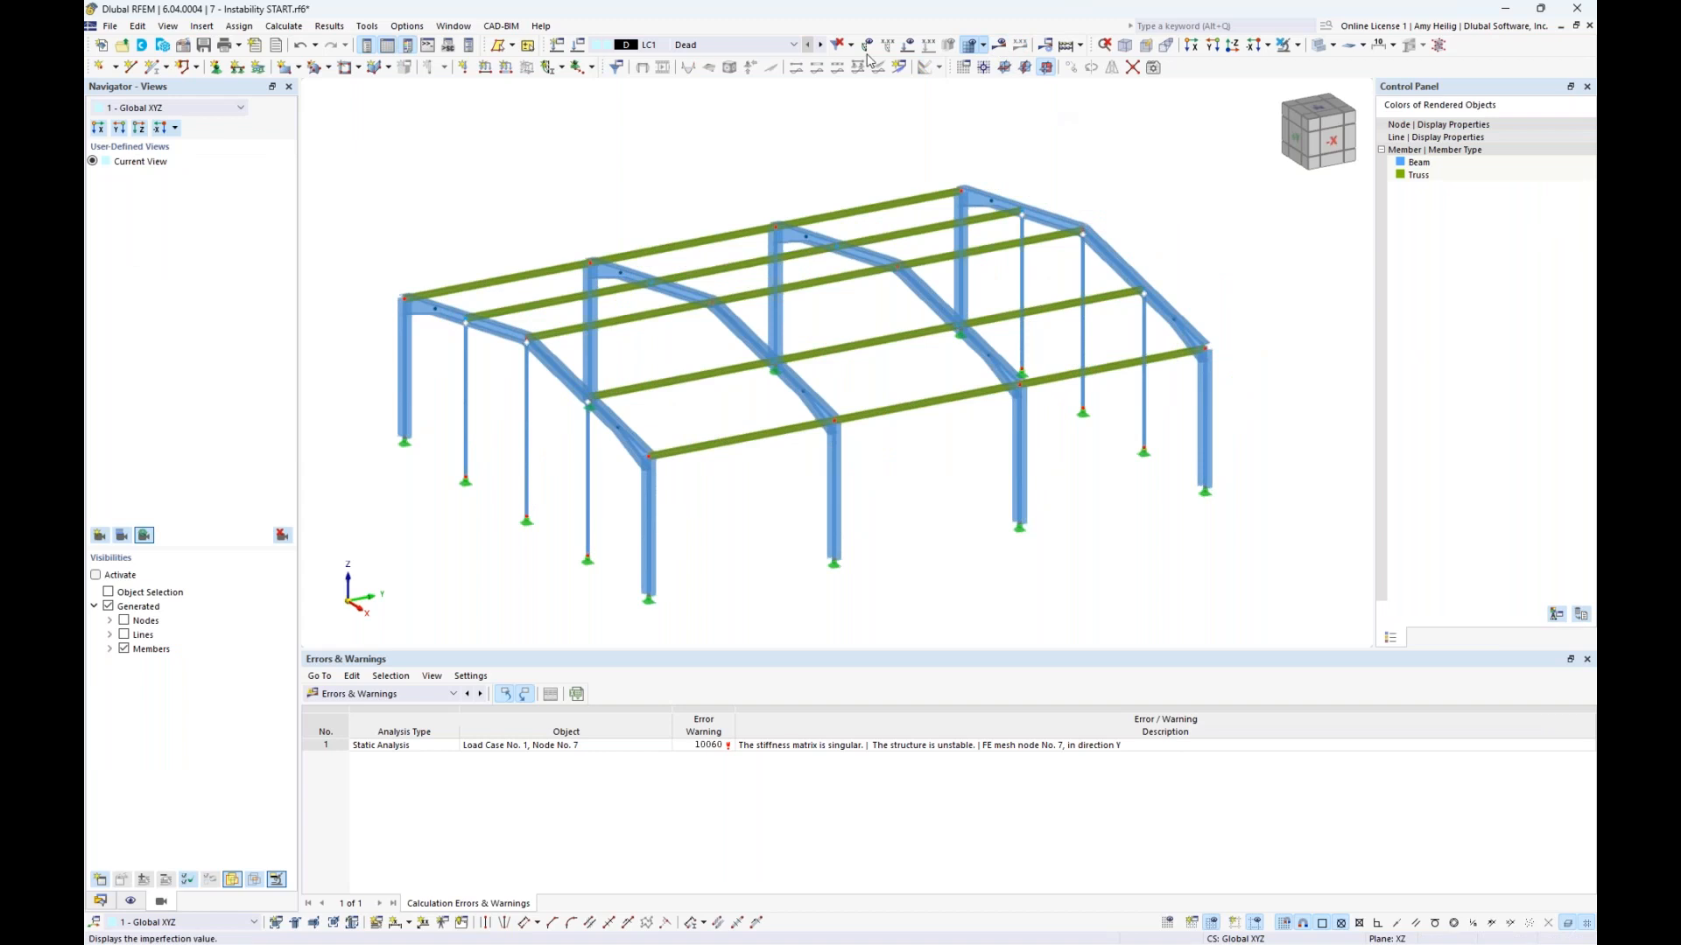
Step: Start a single new member of type Tension with section 3 - L 51x38x3.2 in 350W steel
left_click(151, 68)
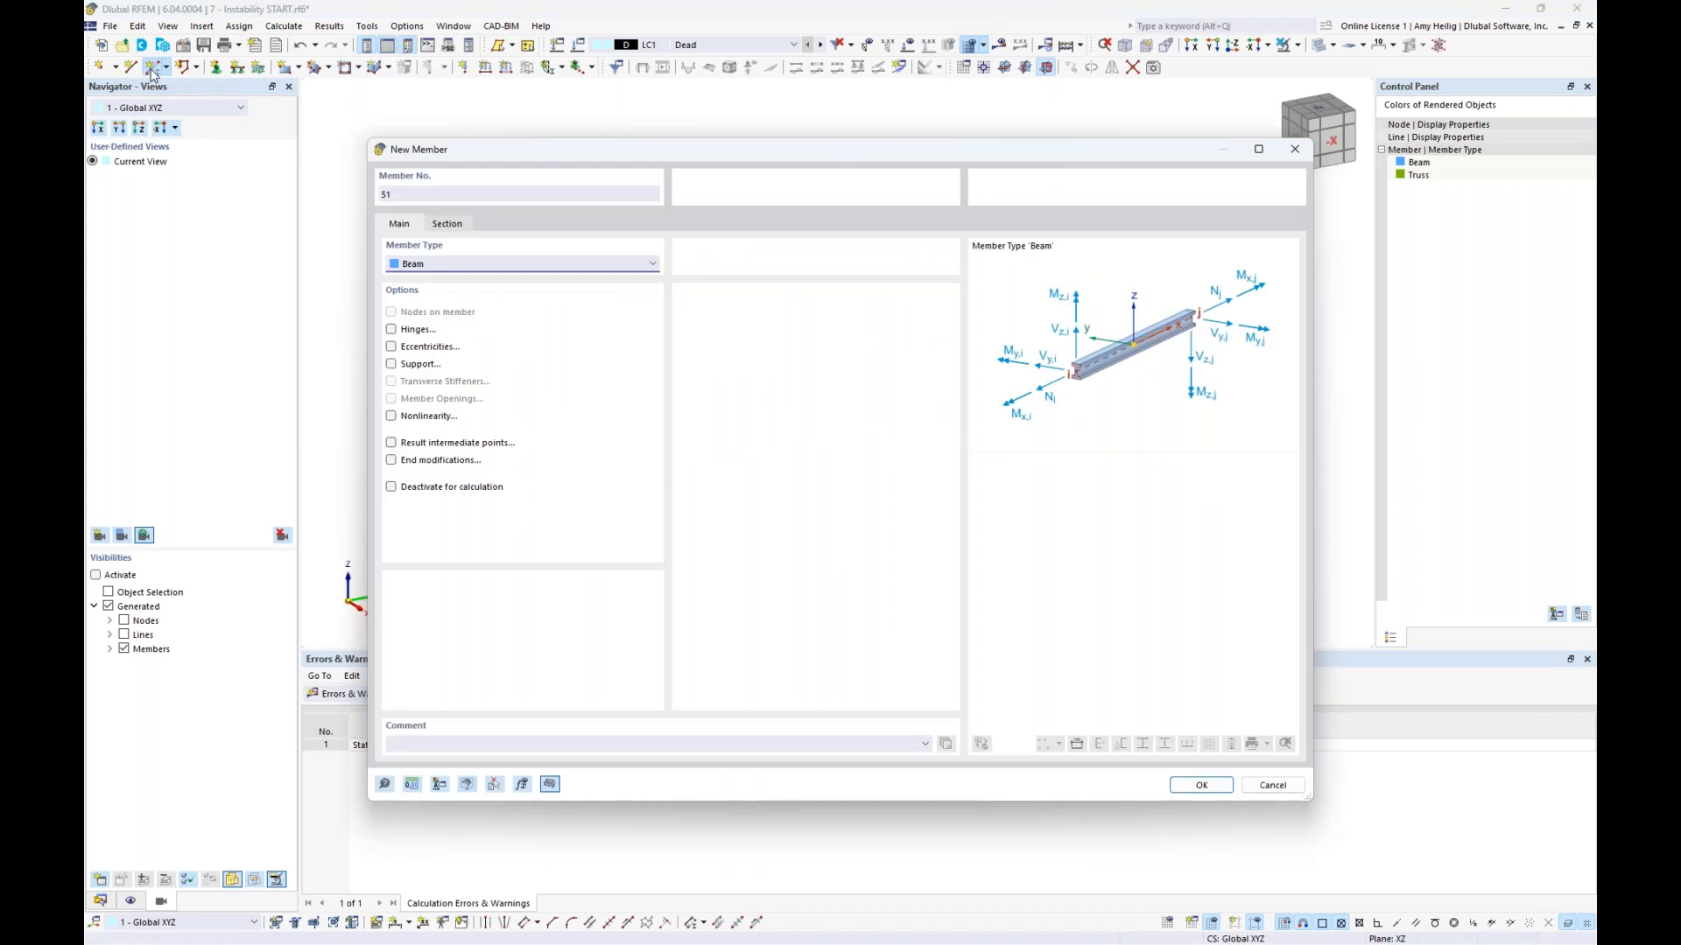
left_click(569, 264)
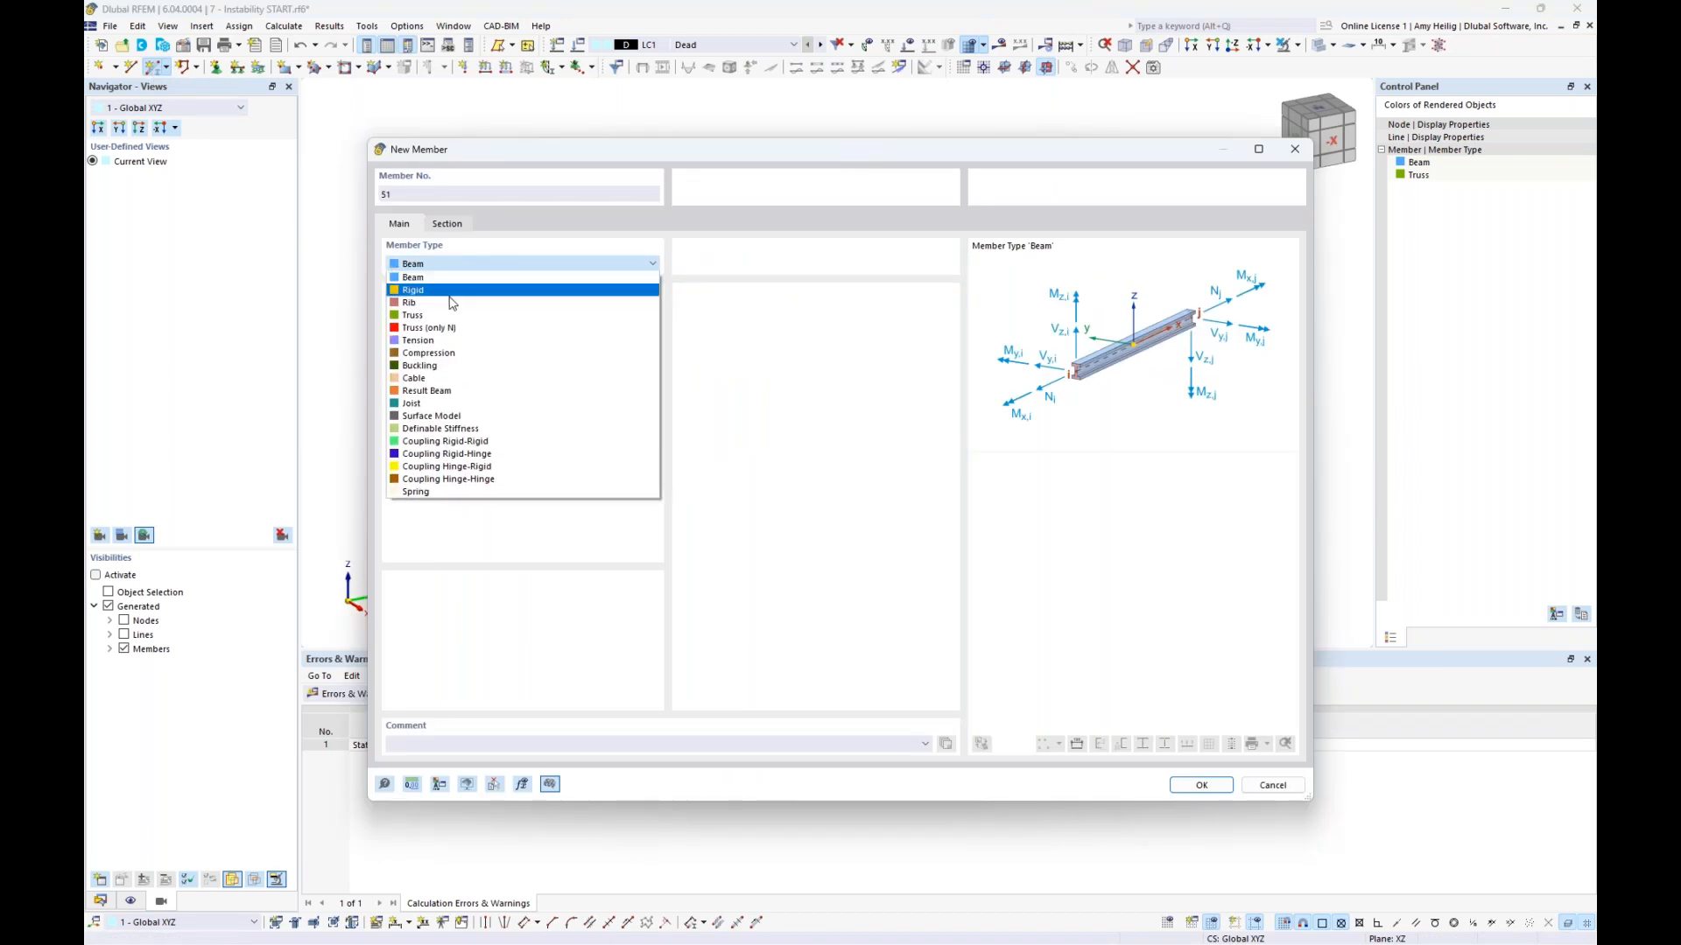
left_click(433, 342)
left_click(447, 224)
left_click(687, 613)
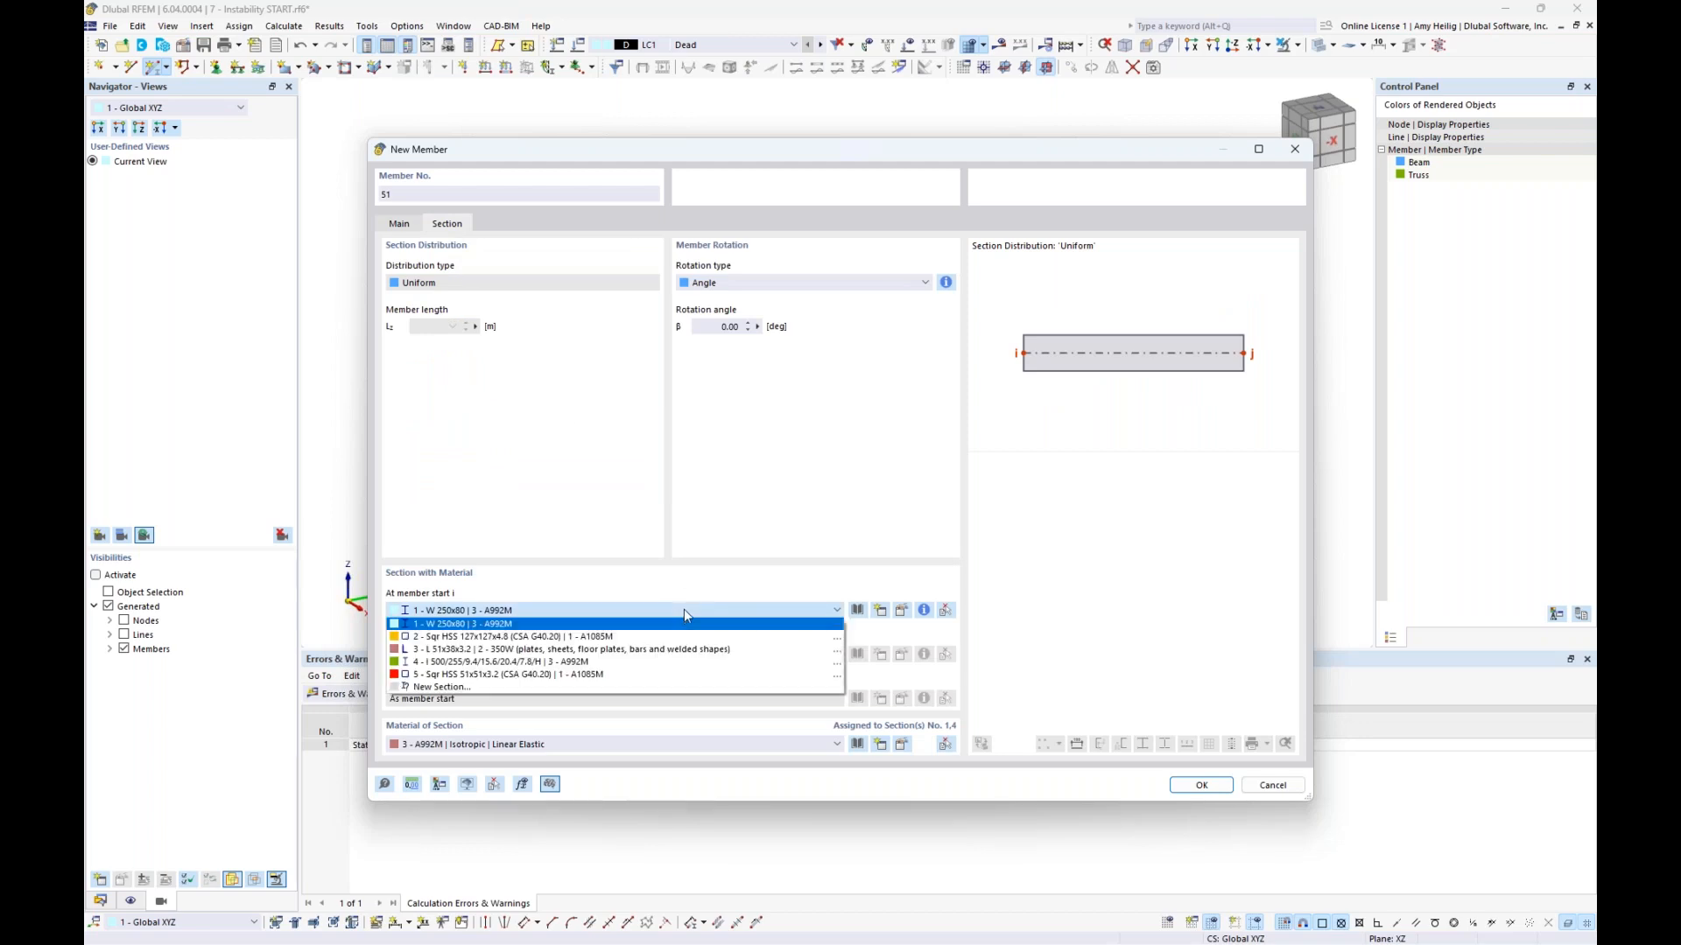
left_click(627, 650)
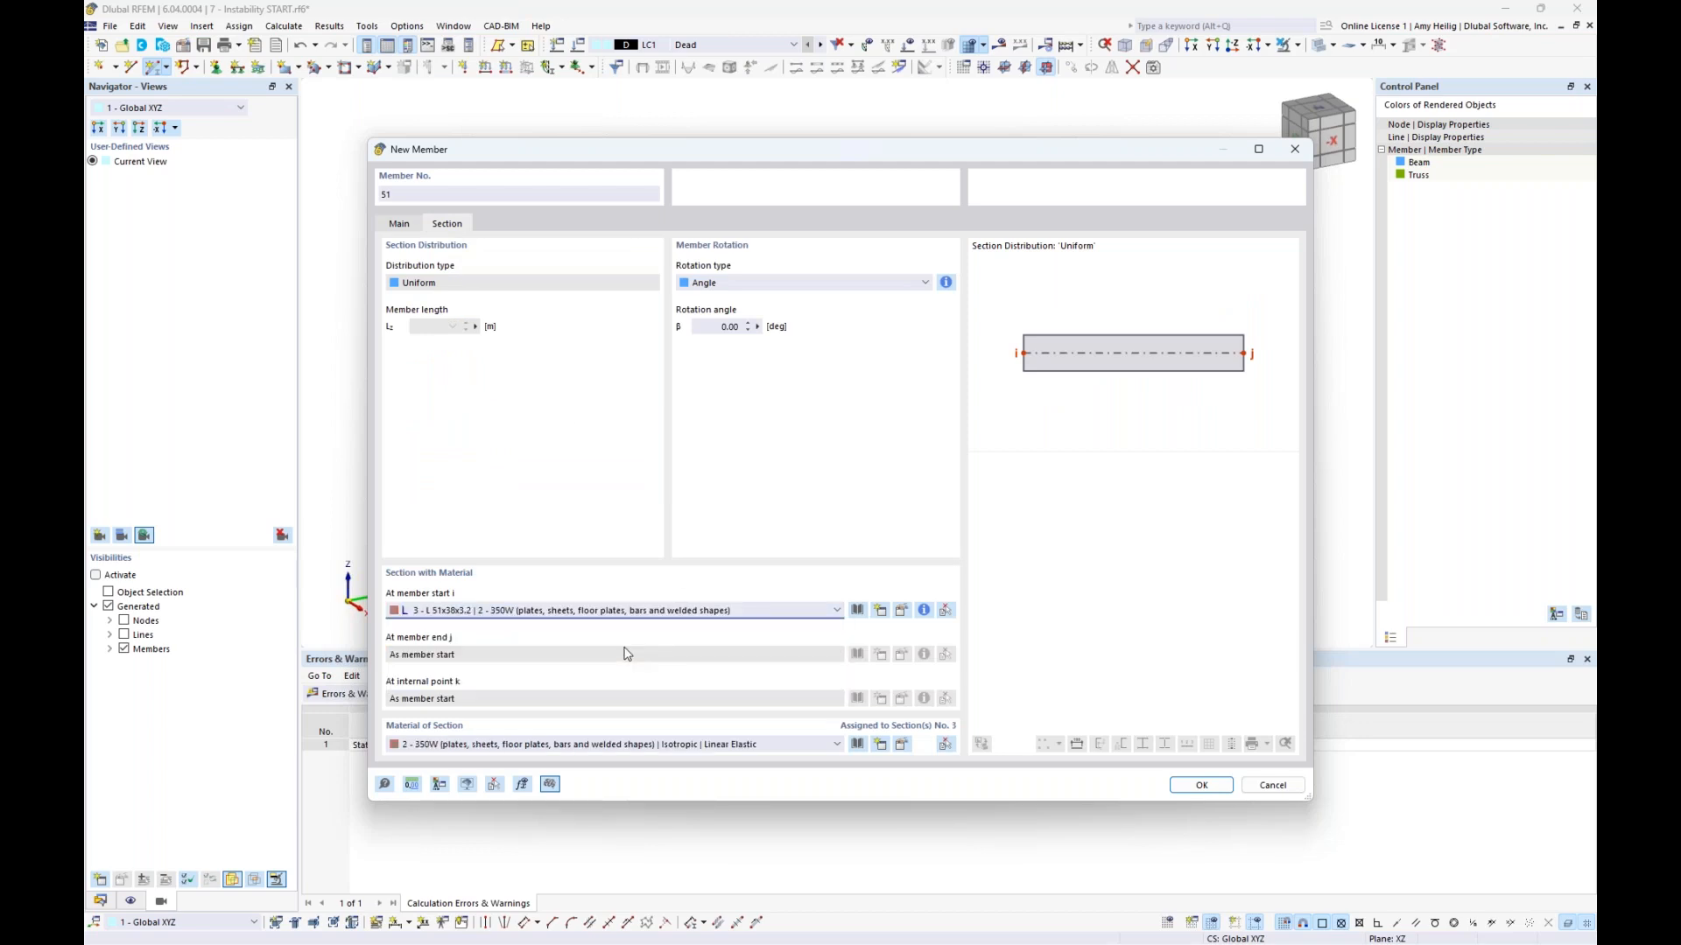
left_click(1199, 785)
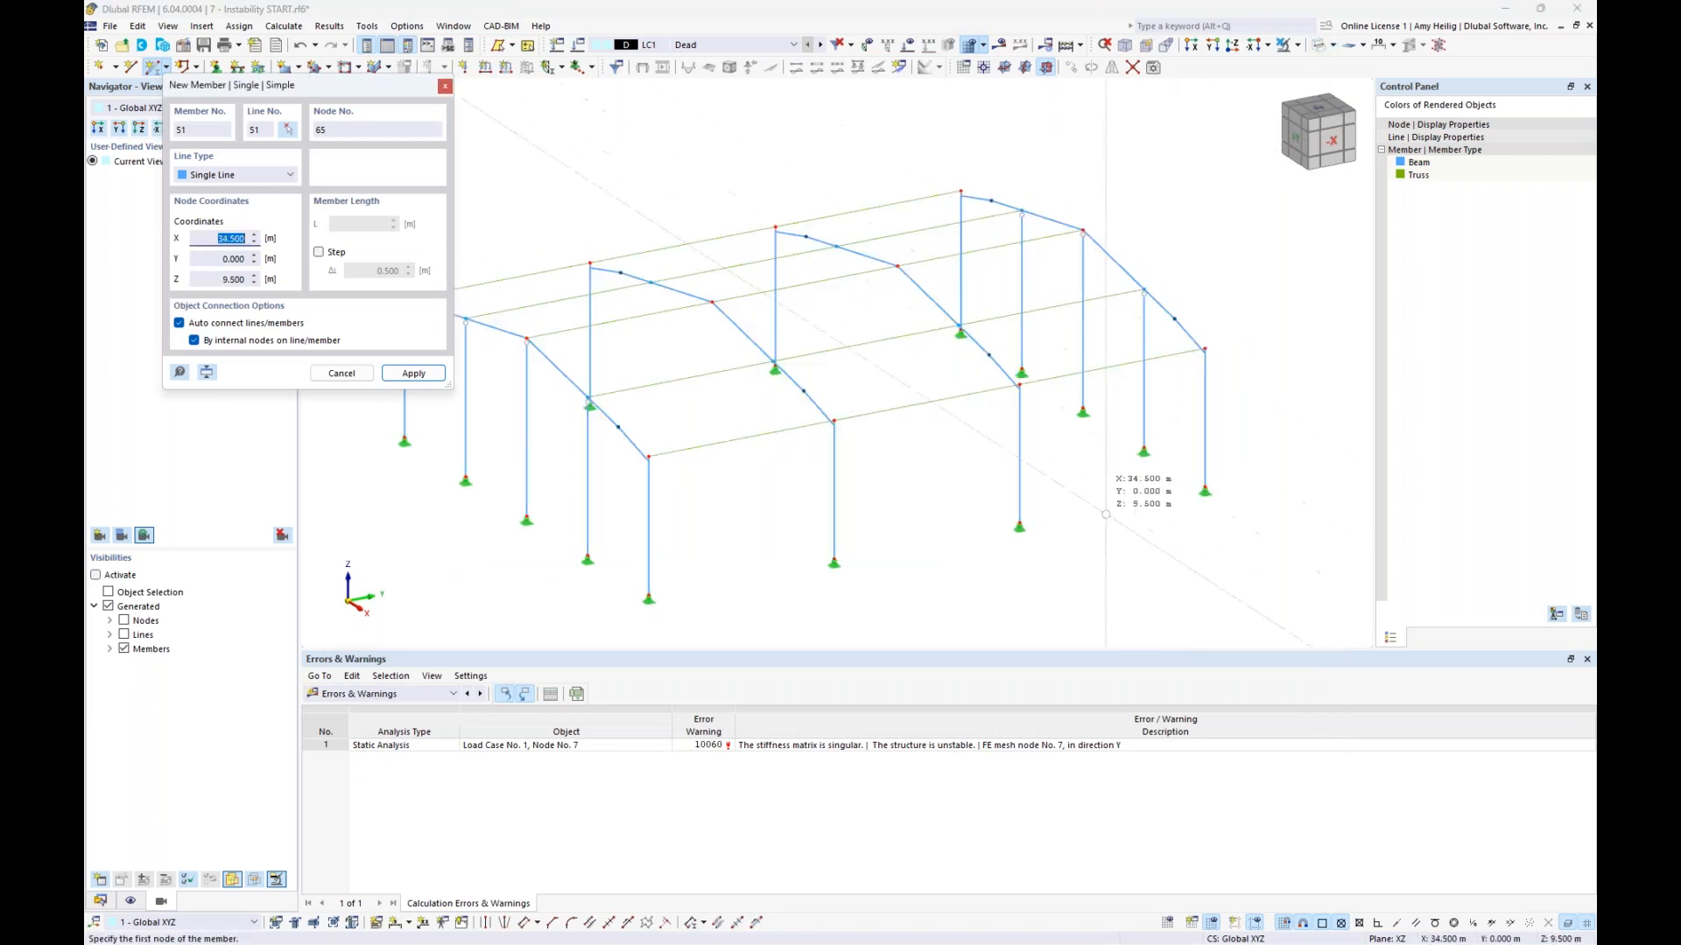
Step: Draw crossed tension diagonals between the two eave columns of the end bay's side wall, accepting deletion of the existing results
left_click(1022, 524)
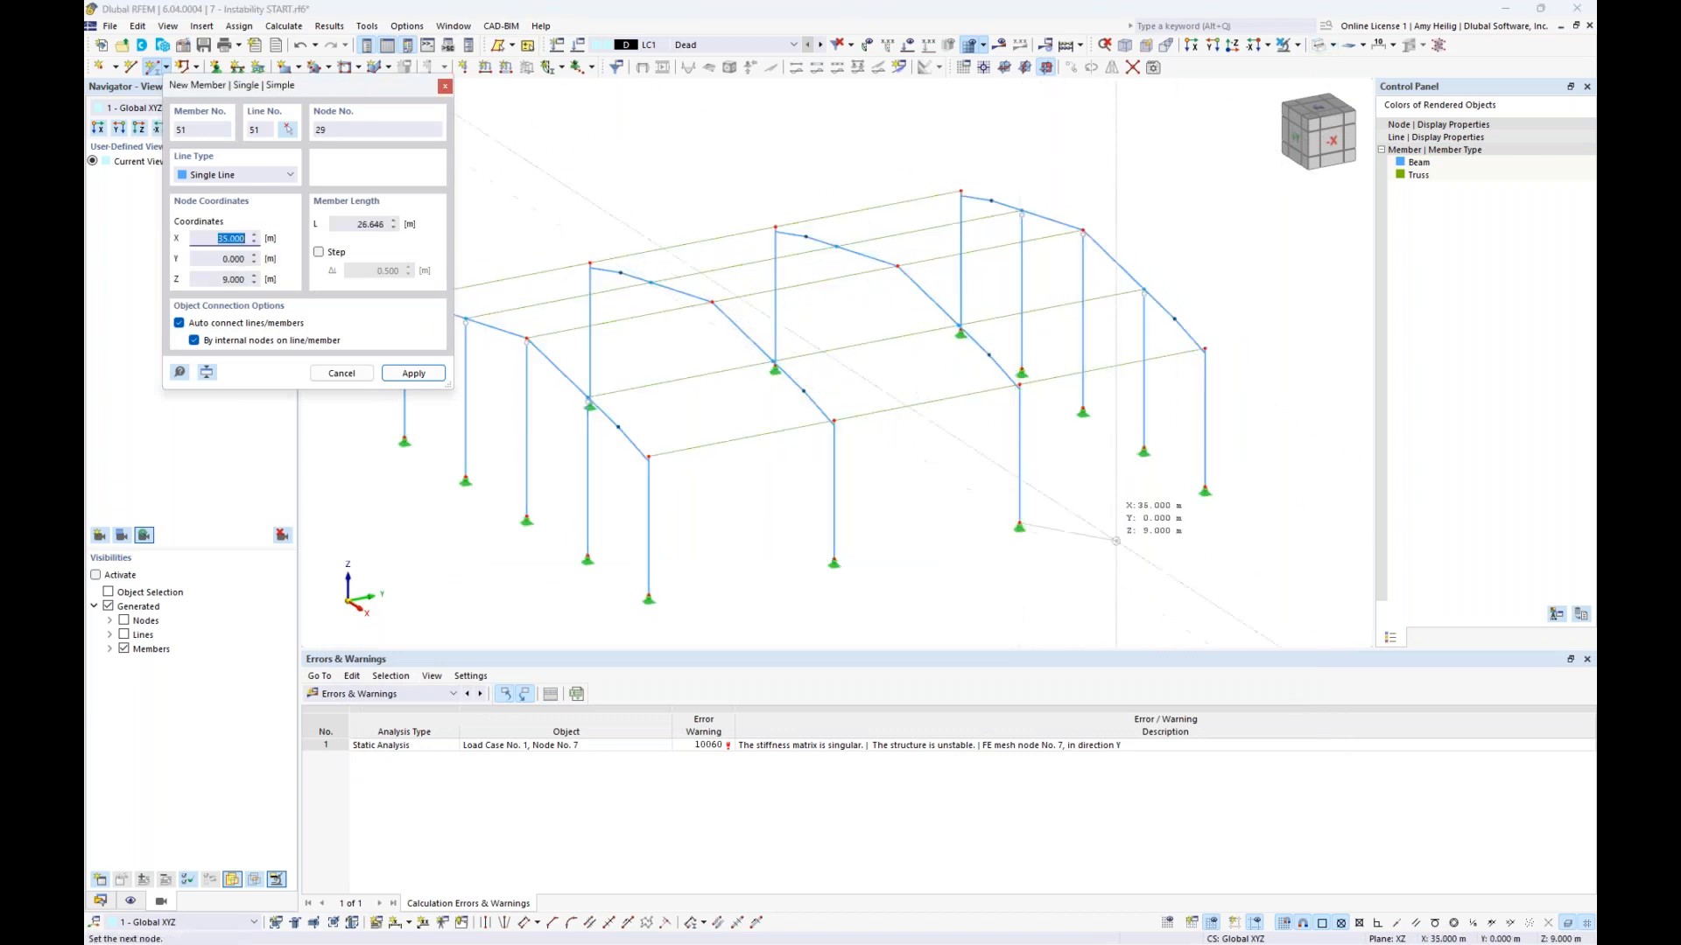
left_click(1205, 348)
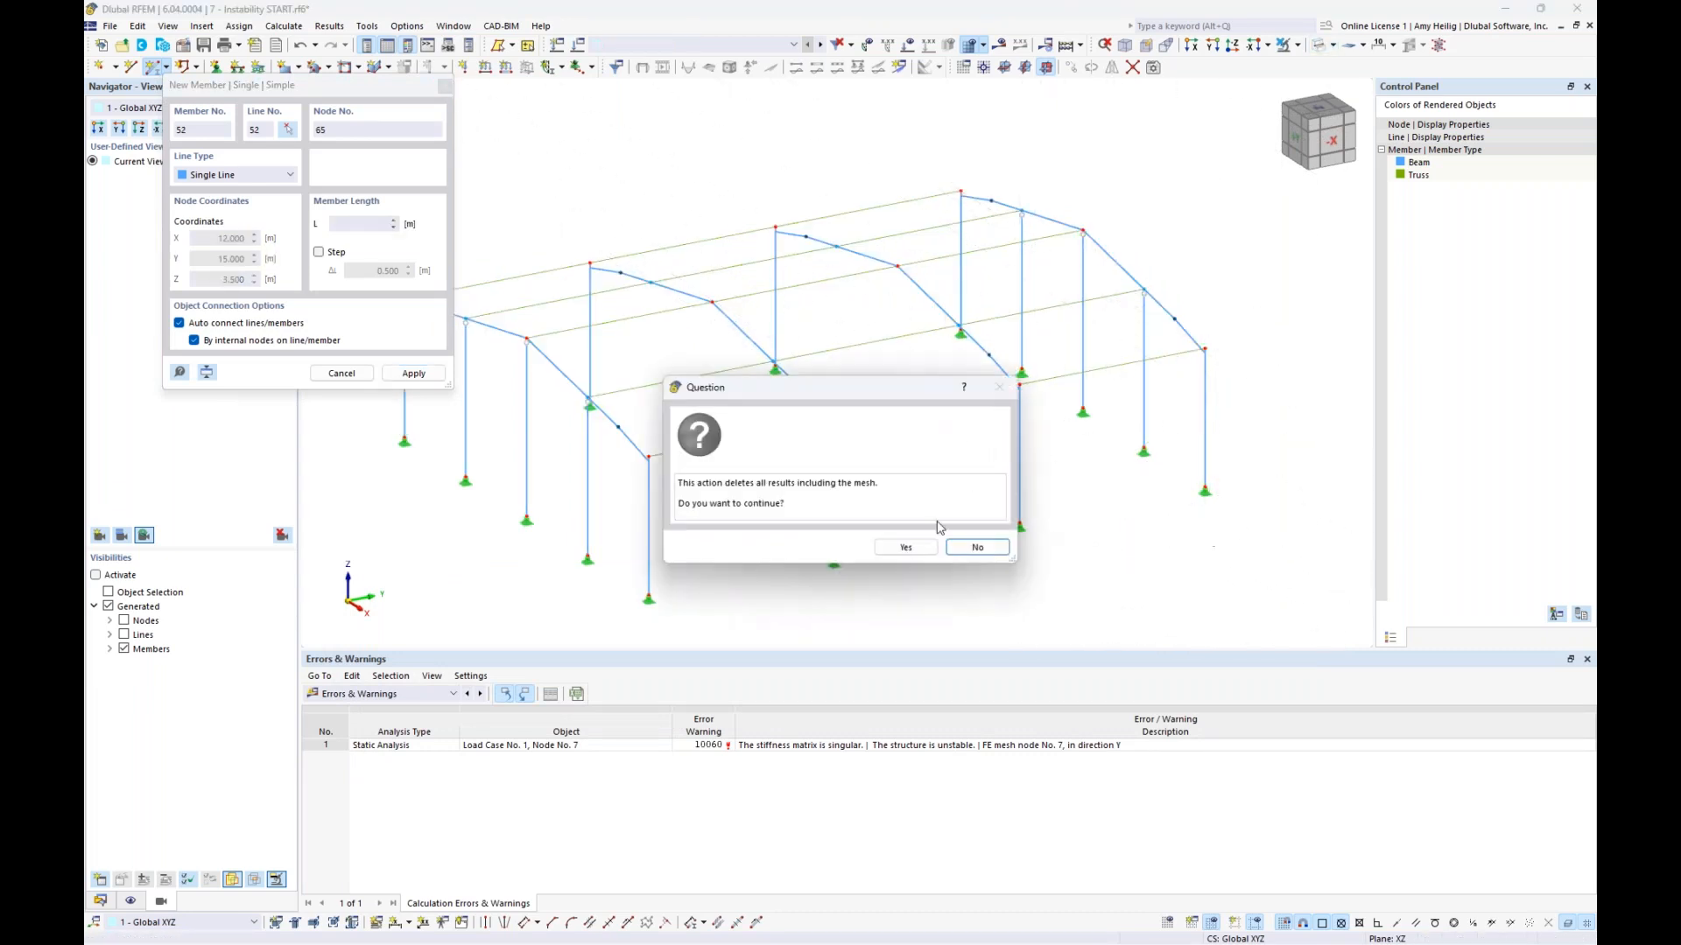
left_click(906, 549)
scroll(1094, 512, "up", 5)
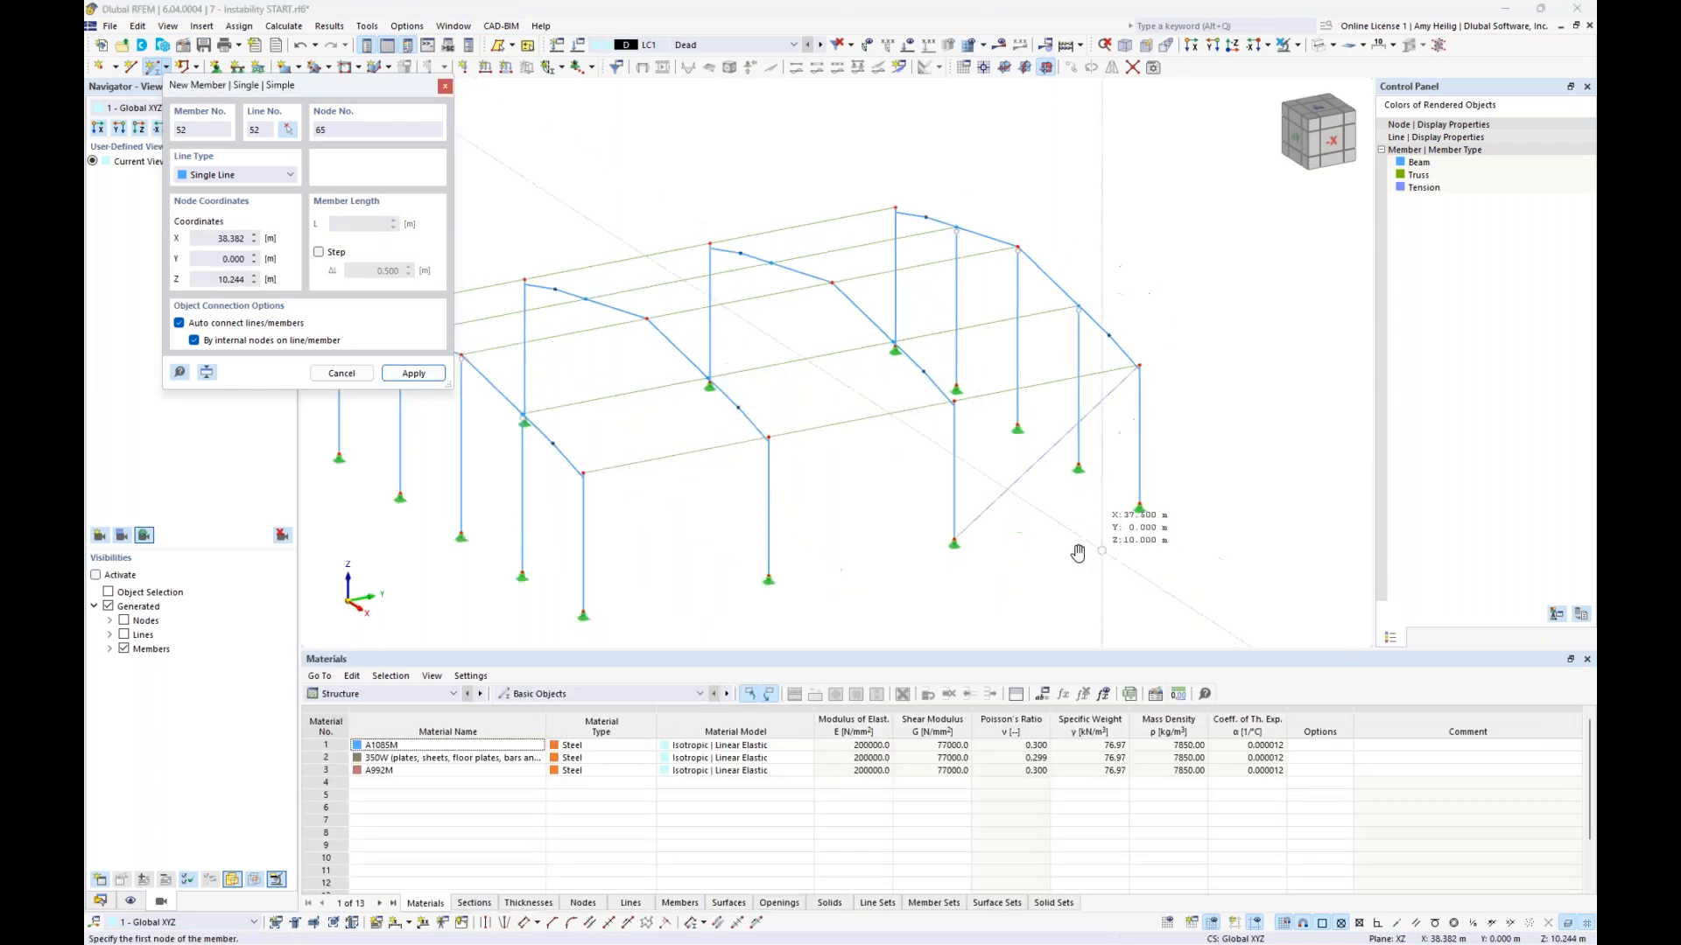
left_click(842, 348)
Step: Draw crossed tension diagonals in the two roof panels between eave and ridge of the same end bay
left_click(842, 348)
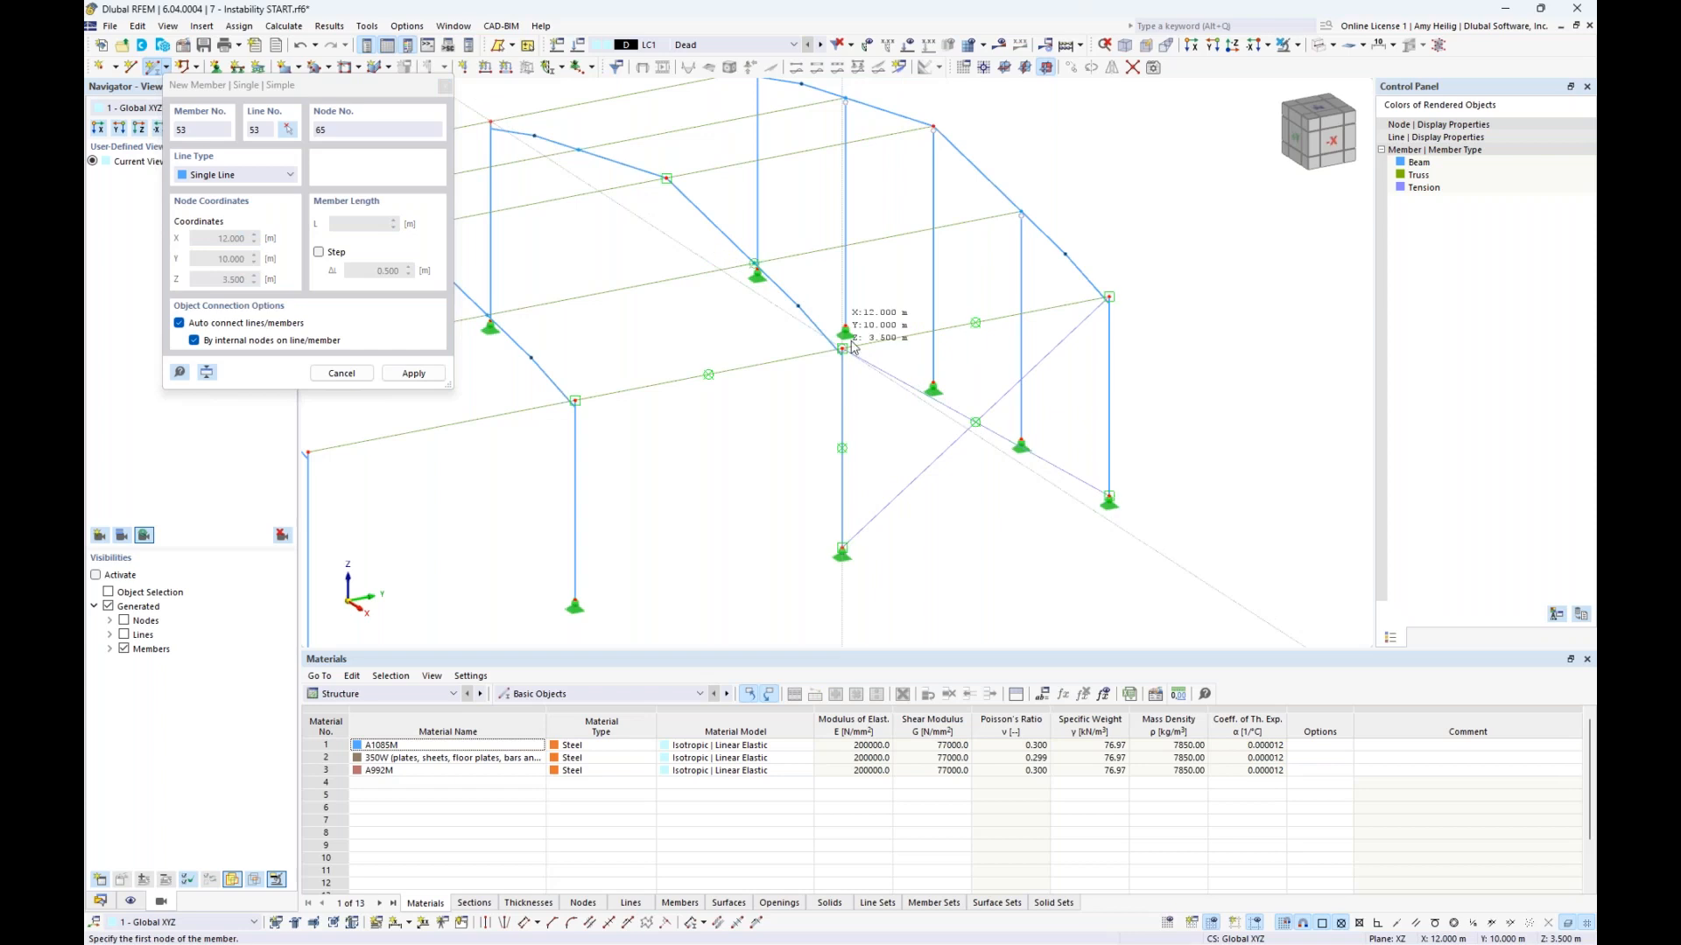
left_click(1021, 212)
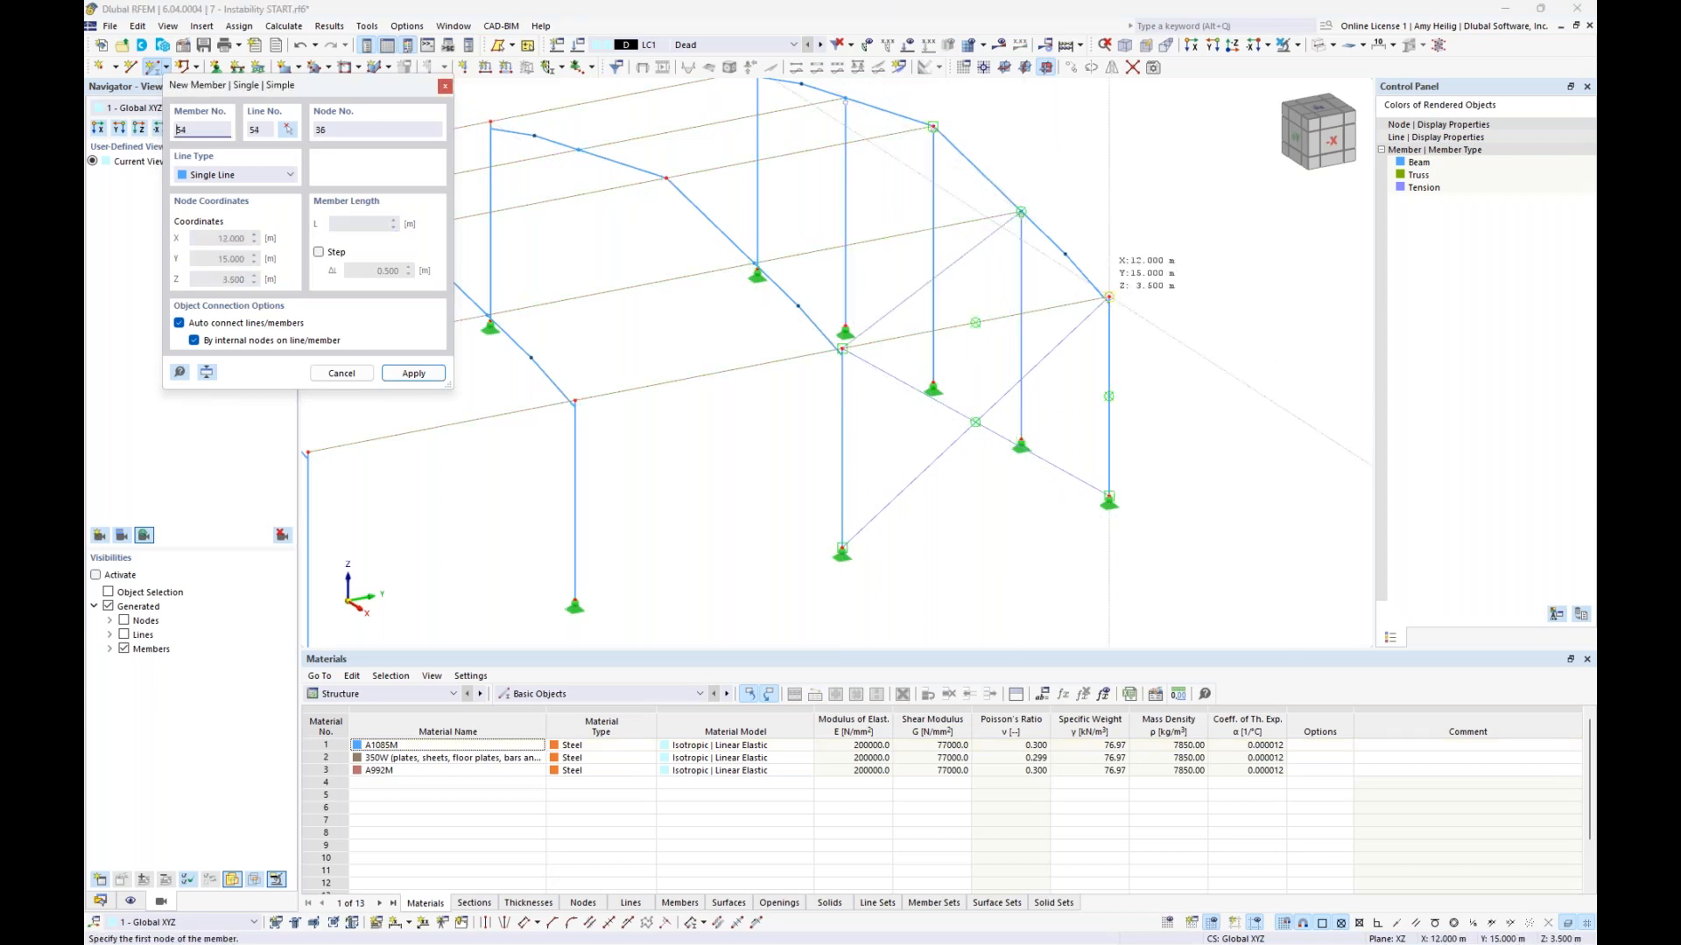
left_click(1109, 298)
left_click(755, 263)
left_click(933, 127)
left_click(667, 179)
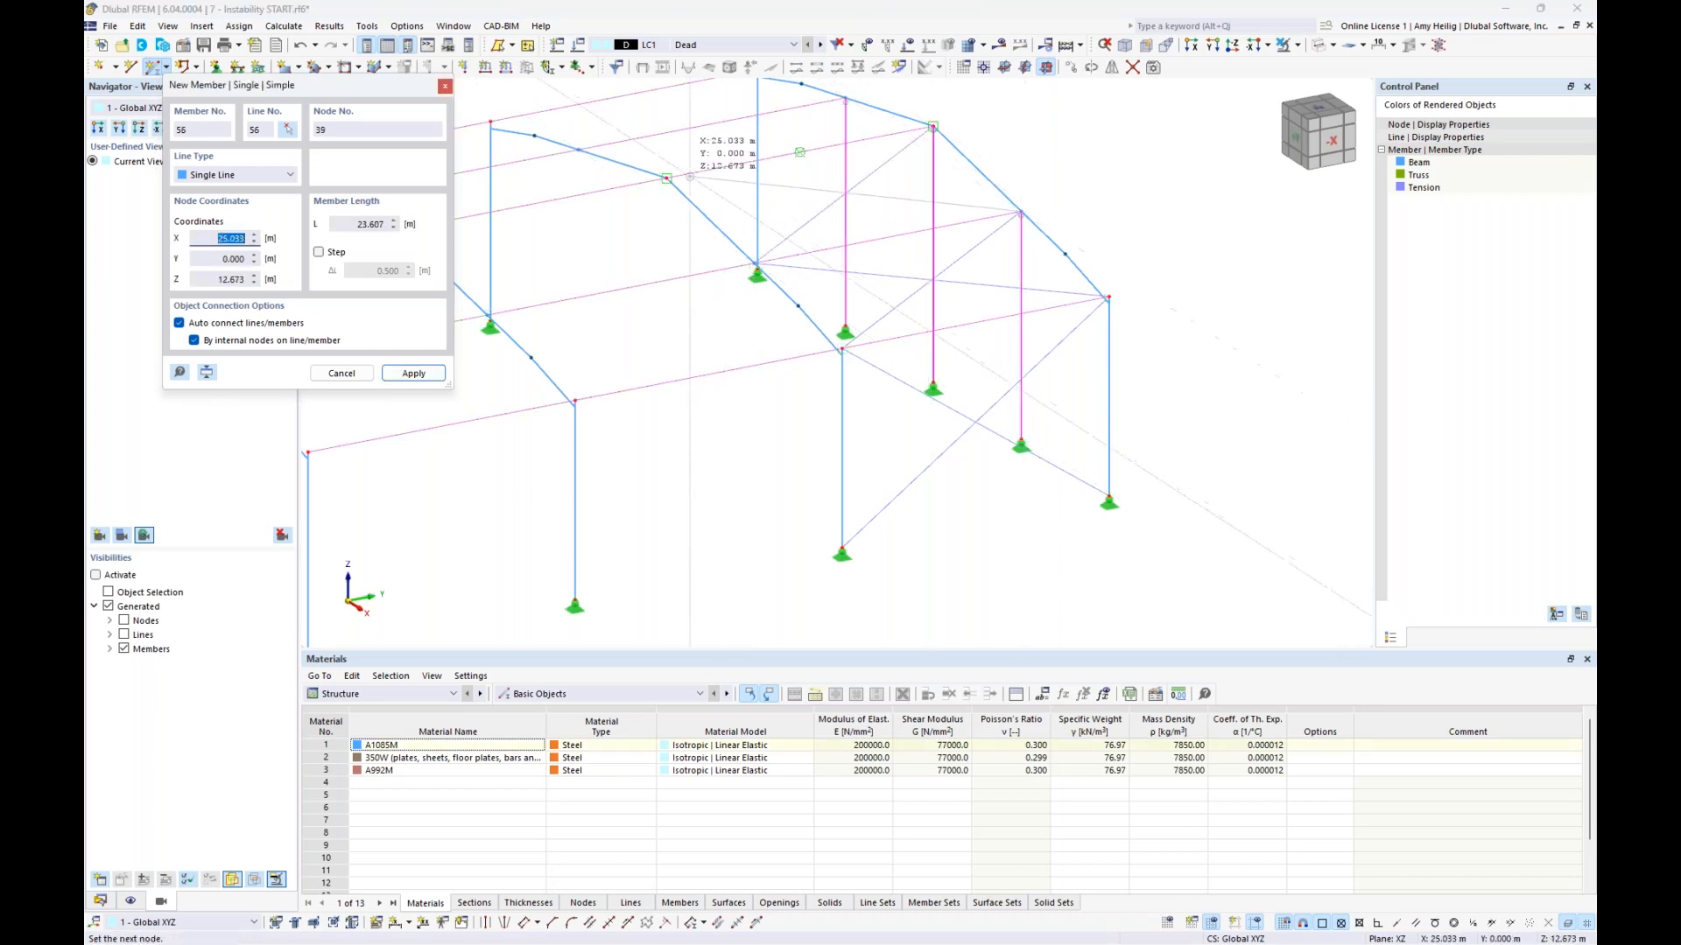
key("Escape")
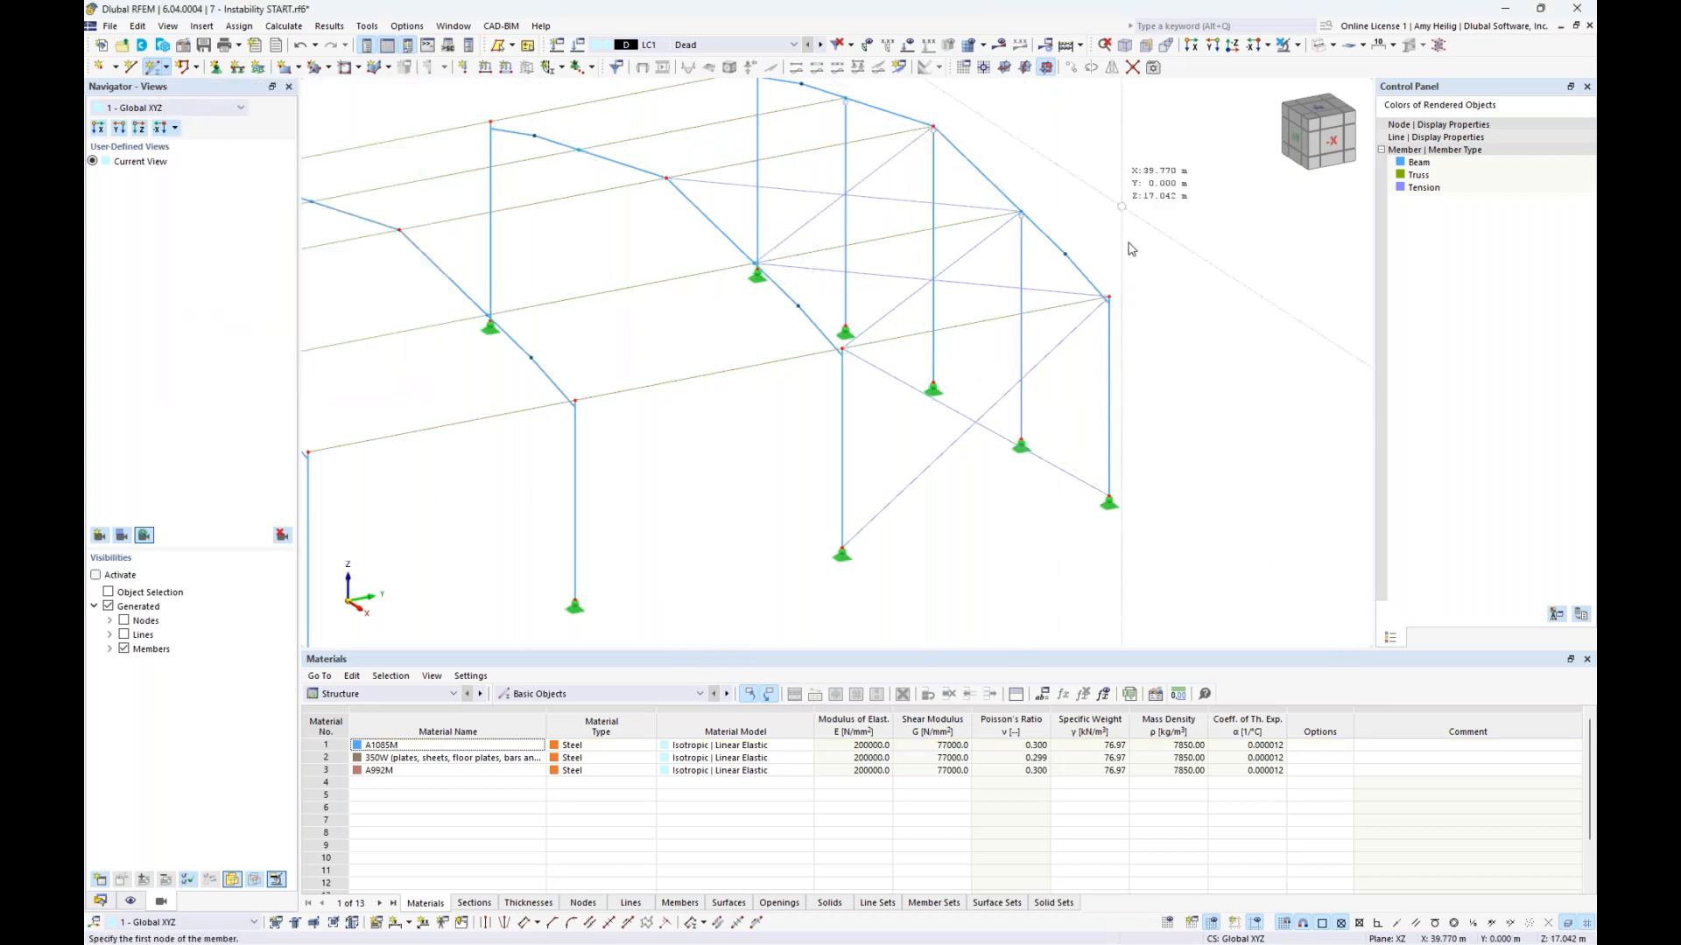
Step: Select all the new wall and roof diagonals and mirror a copy about the YZ plane through the ridge node
middle_click_drag(1131, 245, 1078, 257)
left_click_drag(908, 533, 867, 450)
left_click_drag(845, 271, 806, 224)
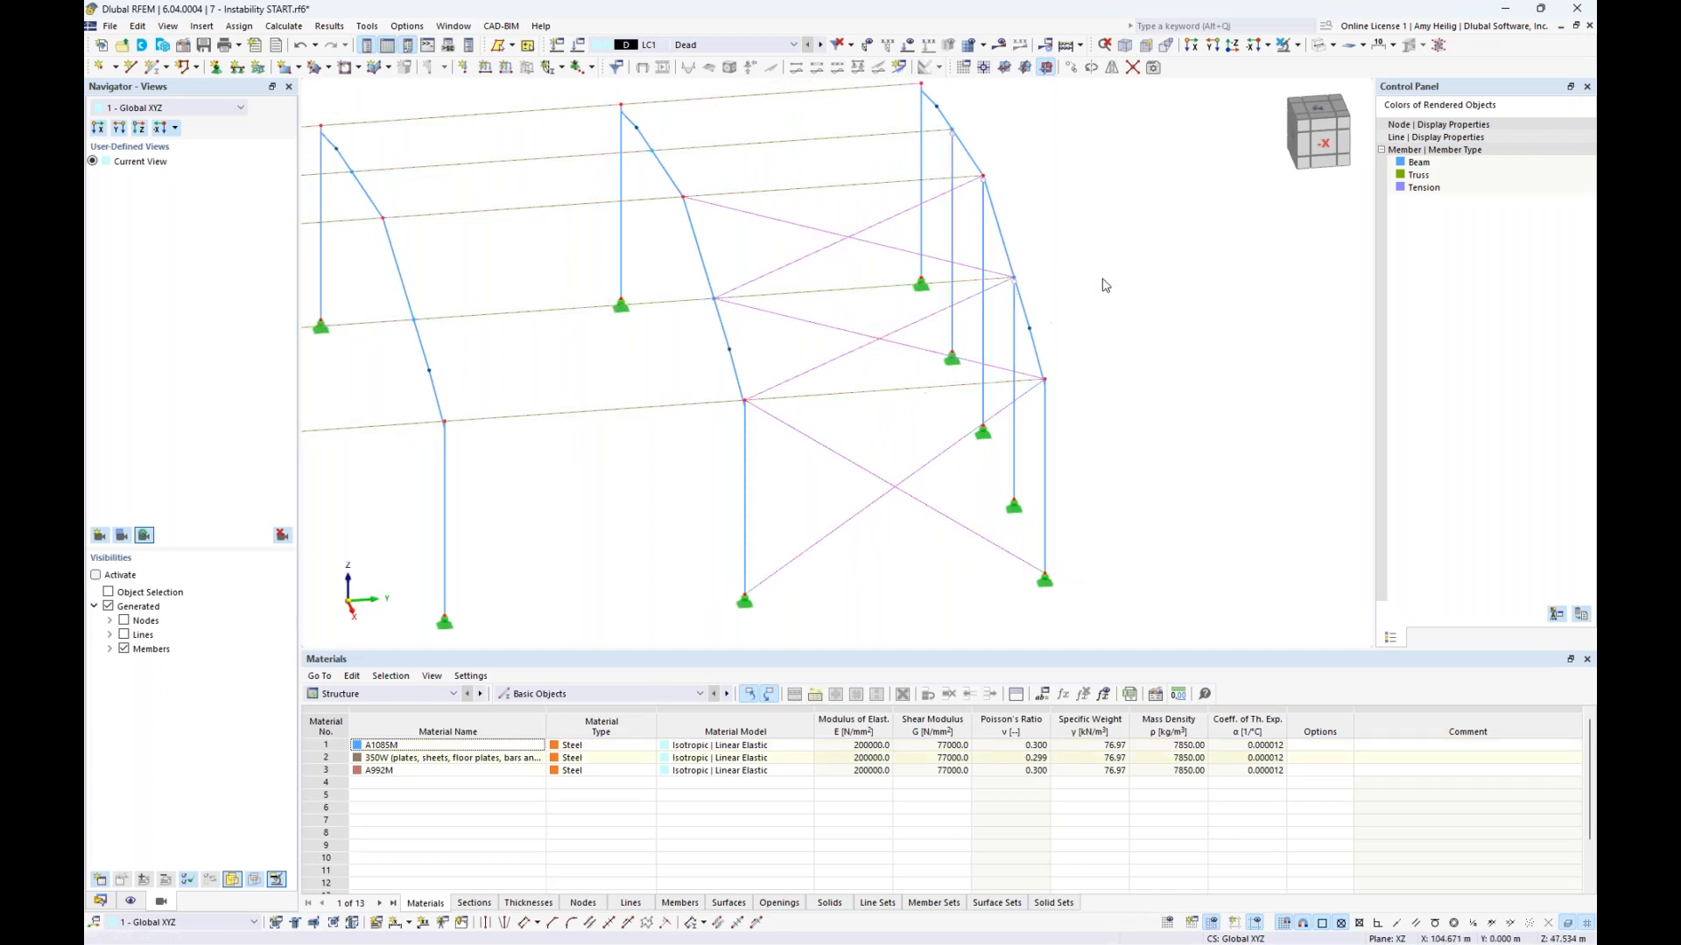
left_click(1110, 69)
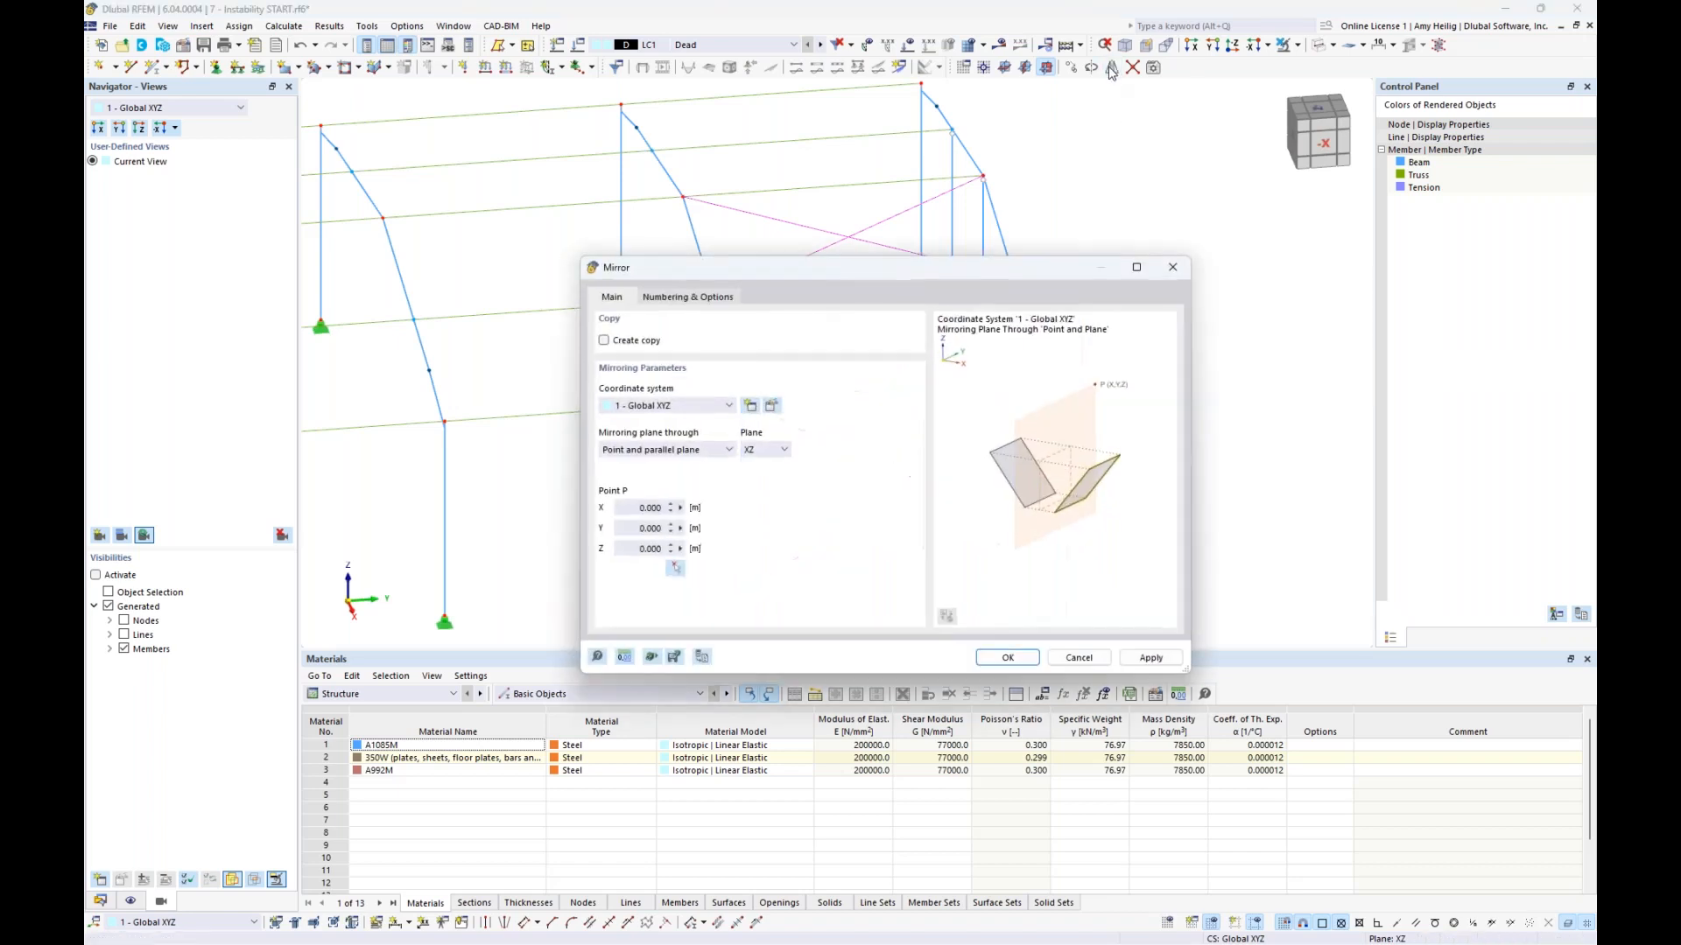
left_click(767, 450)
left_click(759, 472)
left_click(676, 567)
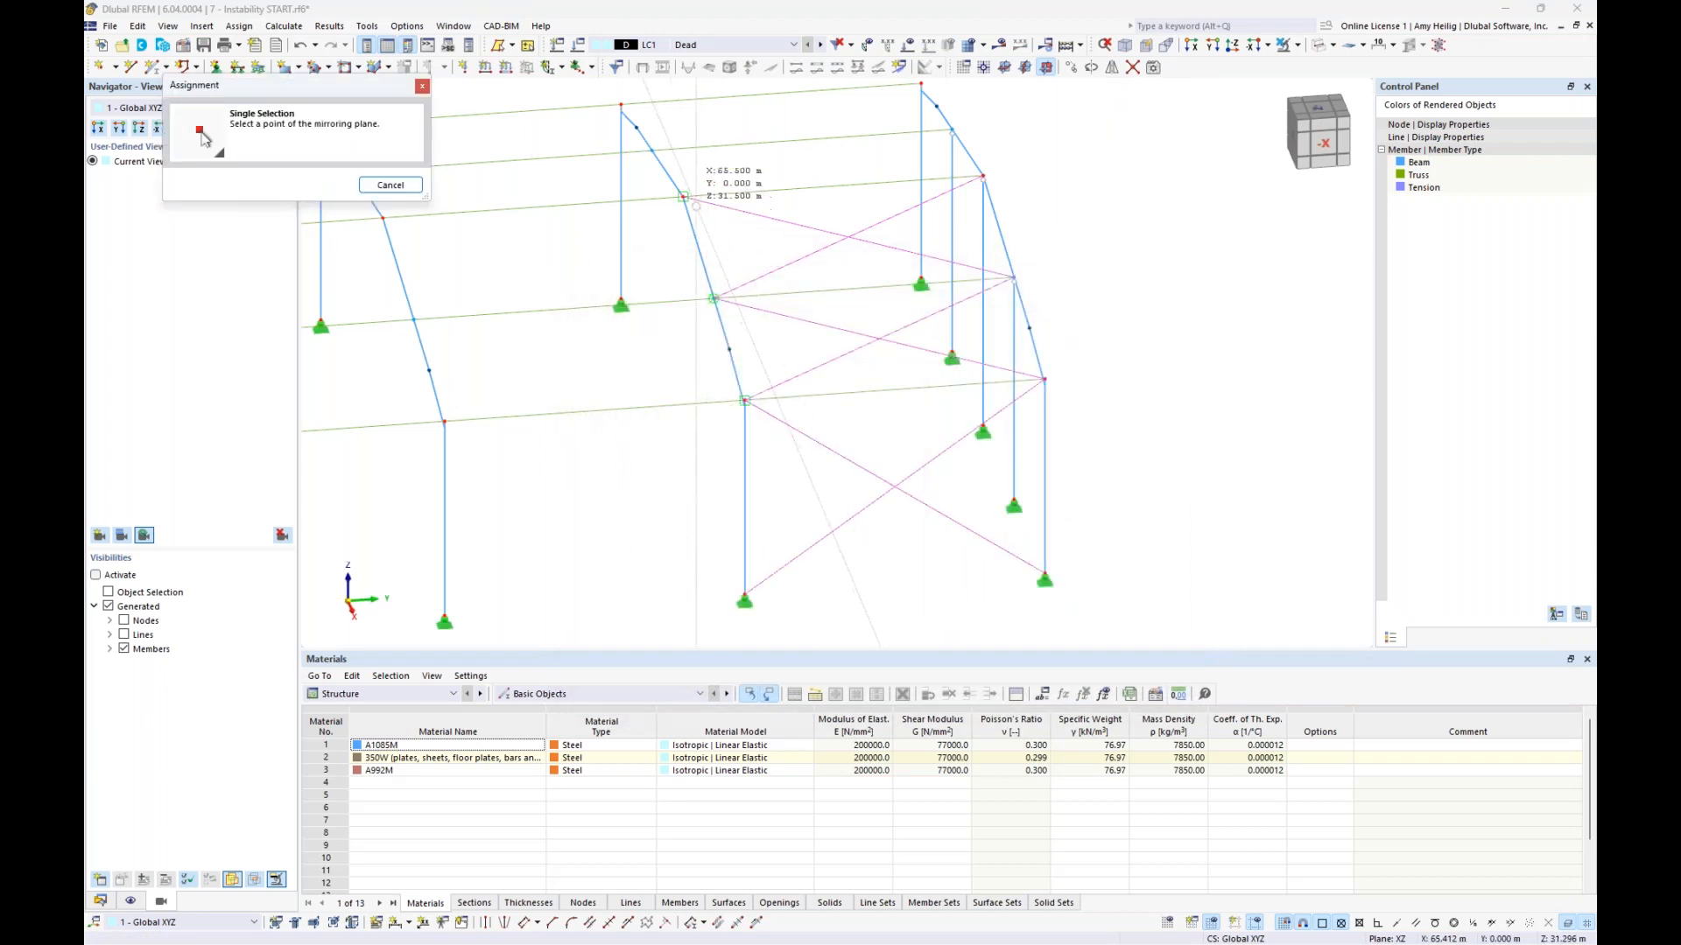
left_click(683, 197)
left_click(962, 662)
middle_click_drag(816, 503, 927, 505, "ctrl")
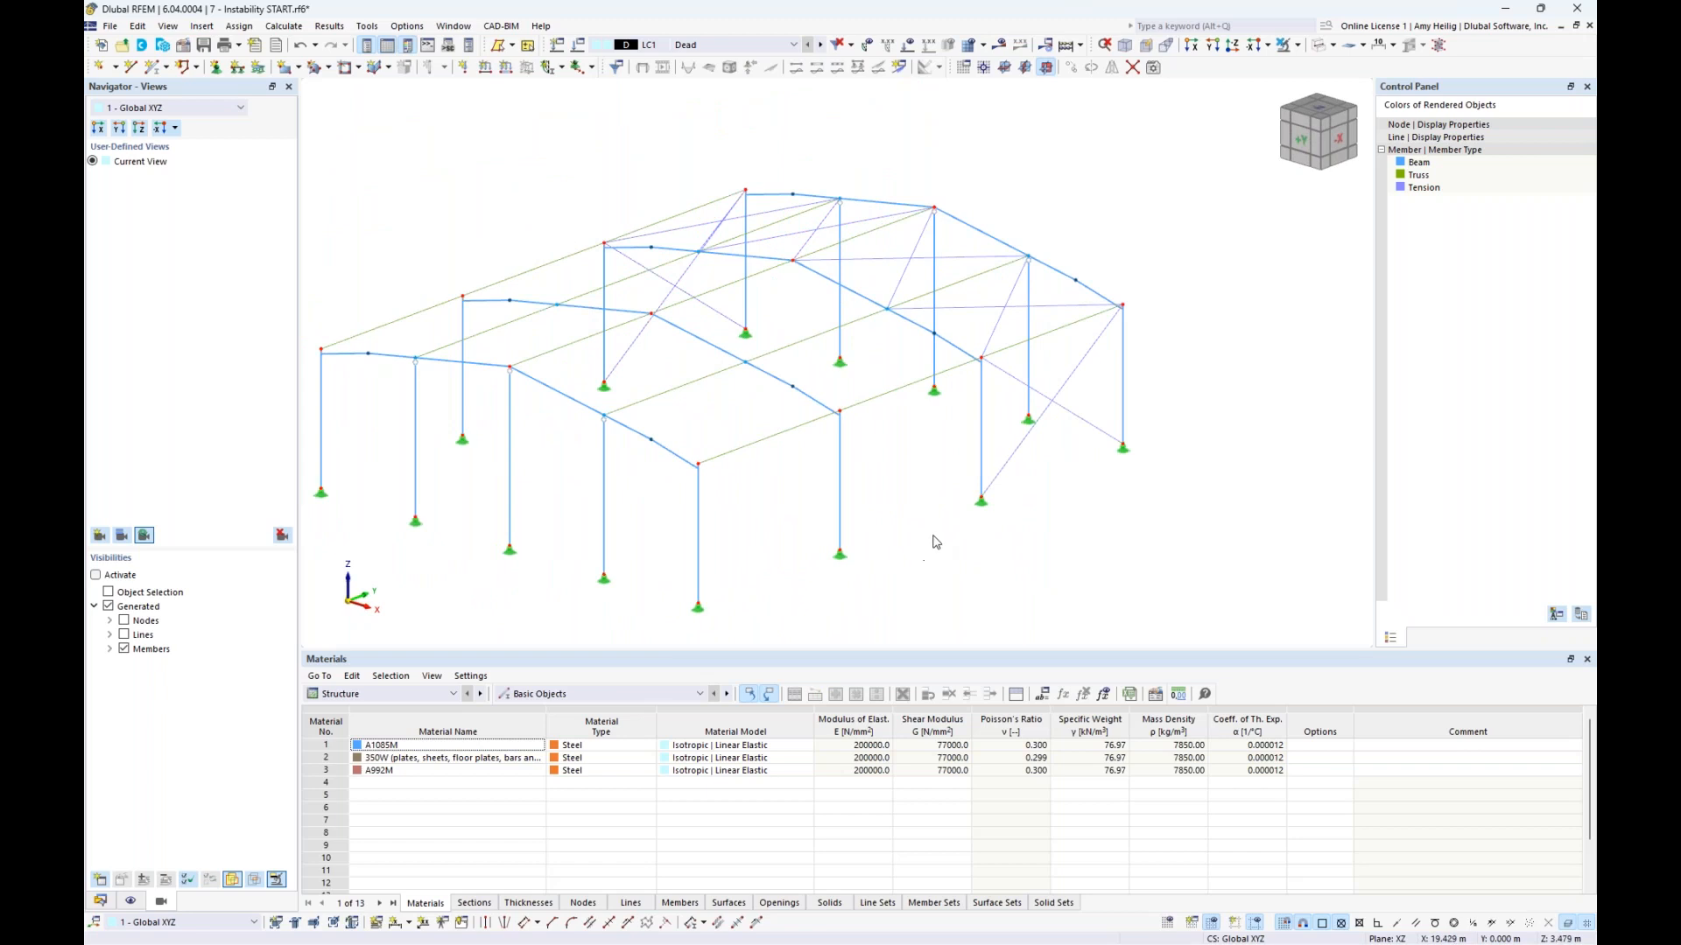
scroll(937, 543, "down", 2)
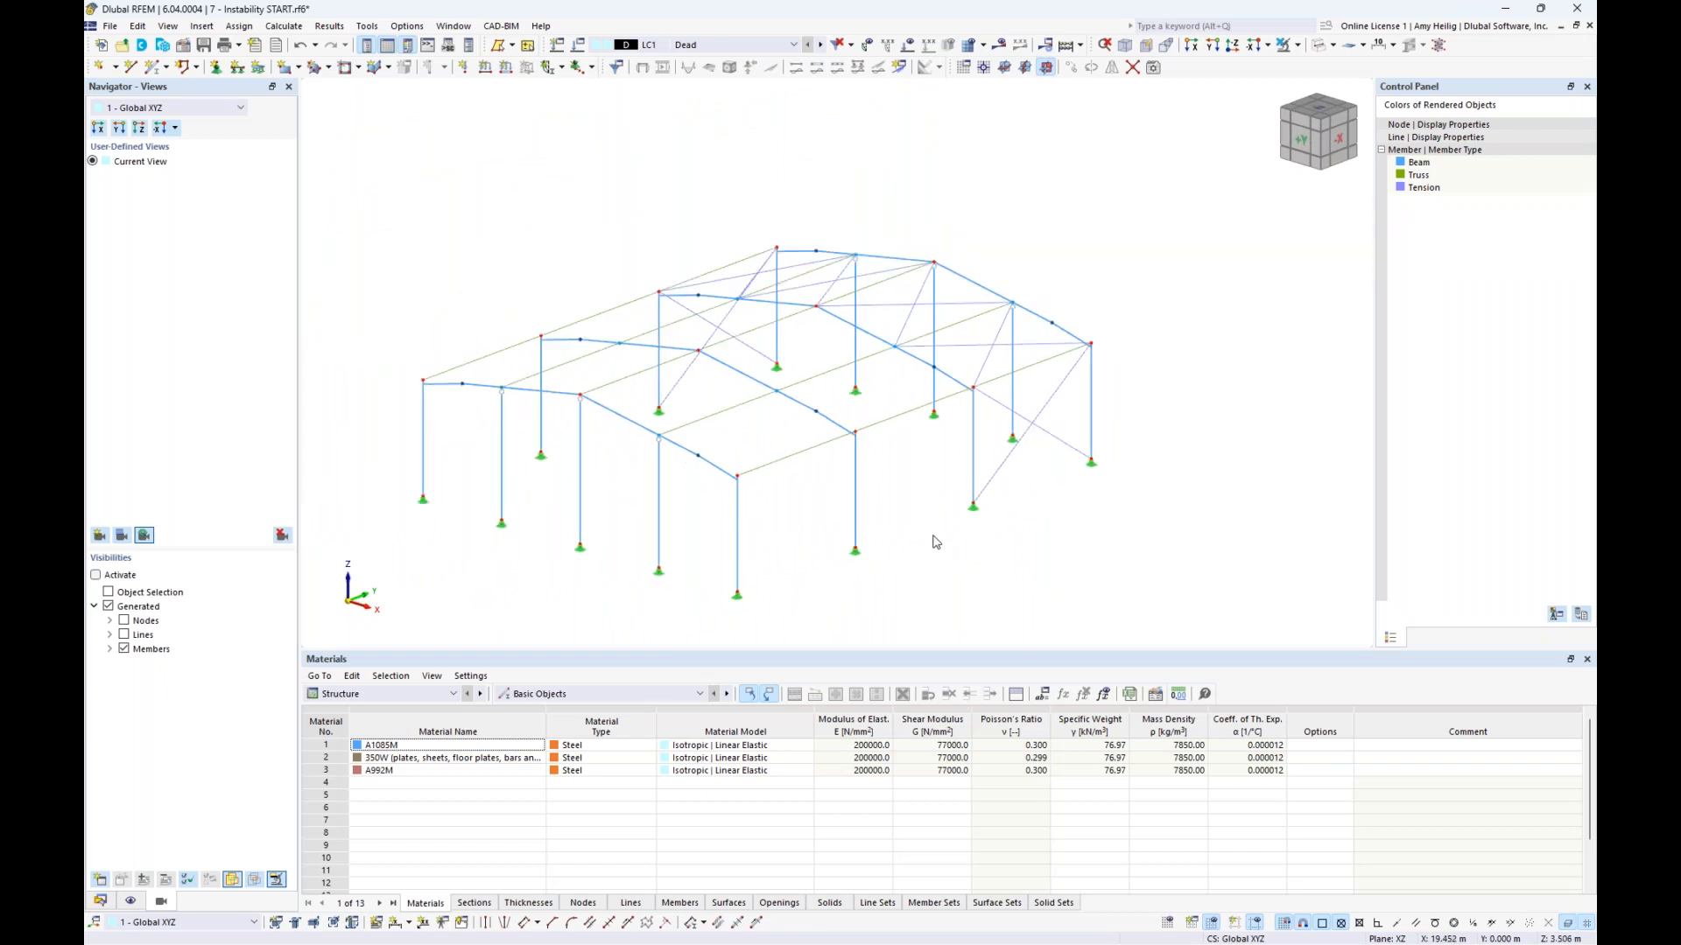
Step: Calculate the braced frame for LC1 and examine the errors and warnings entry together with its flagged node
left_click(999, 45)
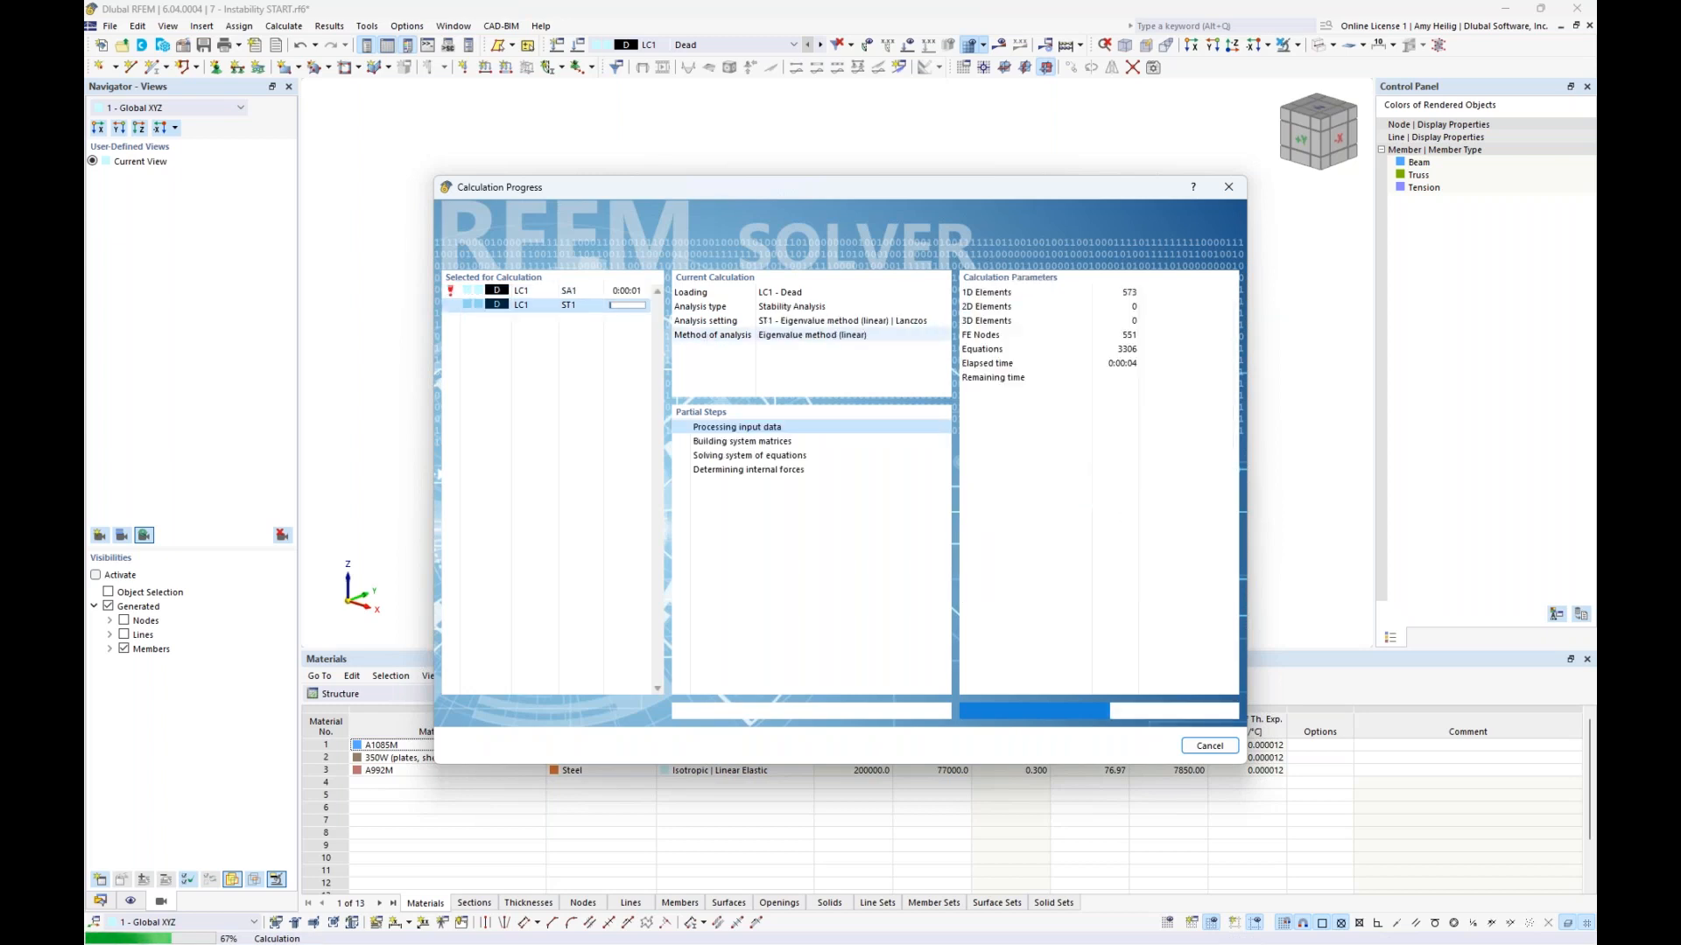
left_click(976, 547)
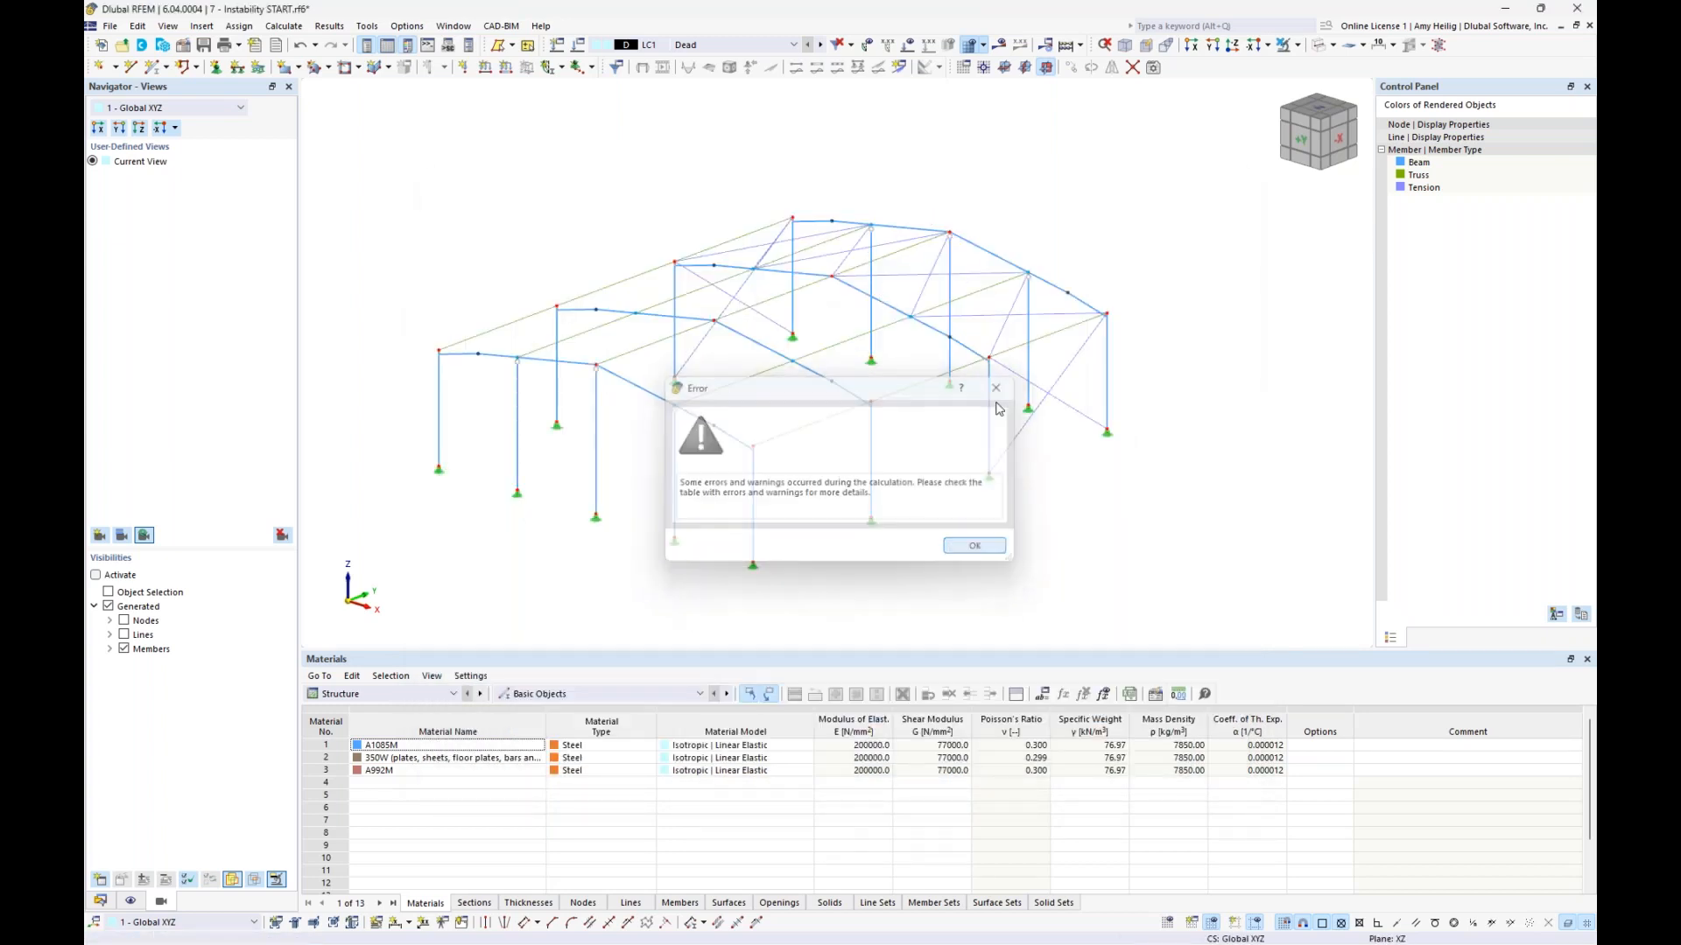
left_click(996, 50)
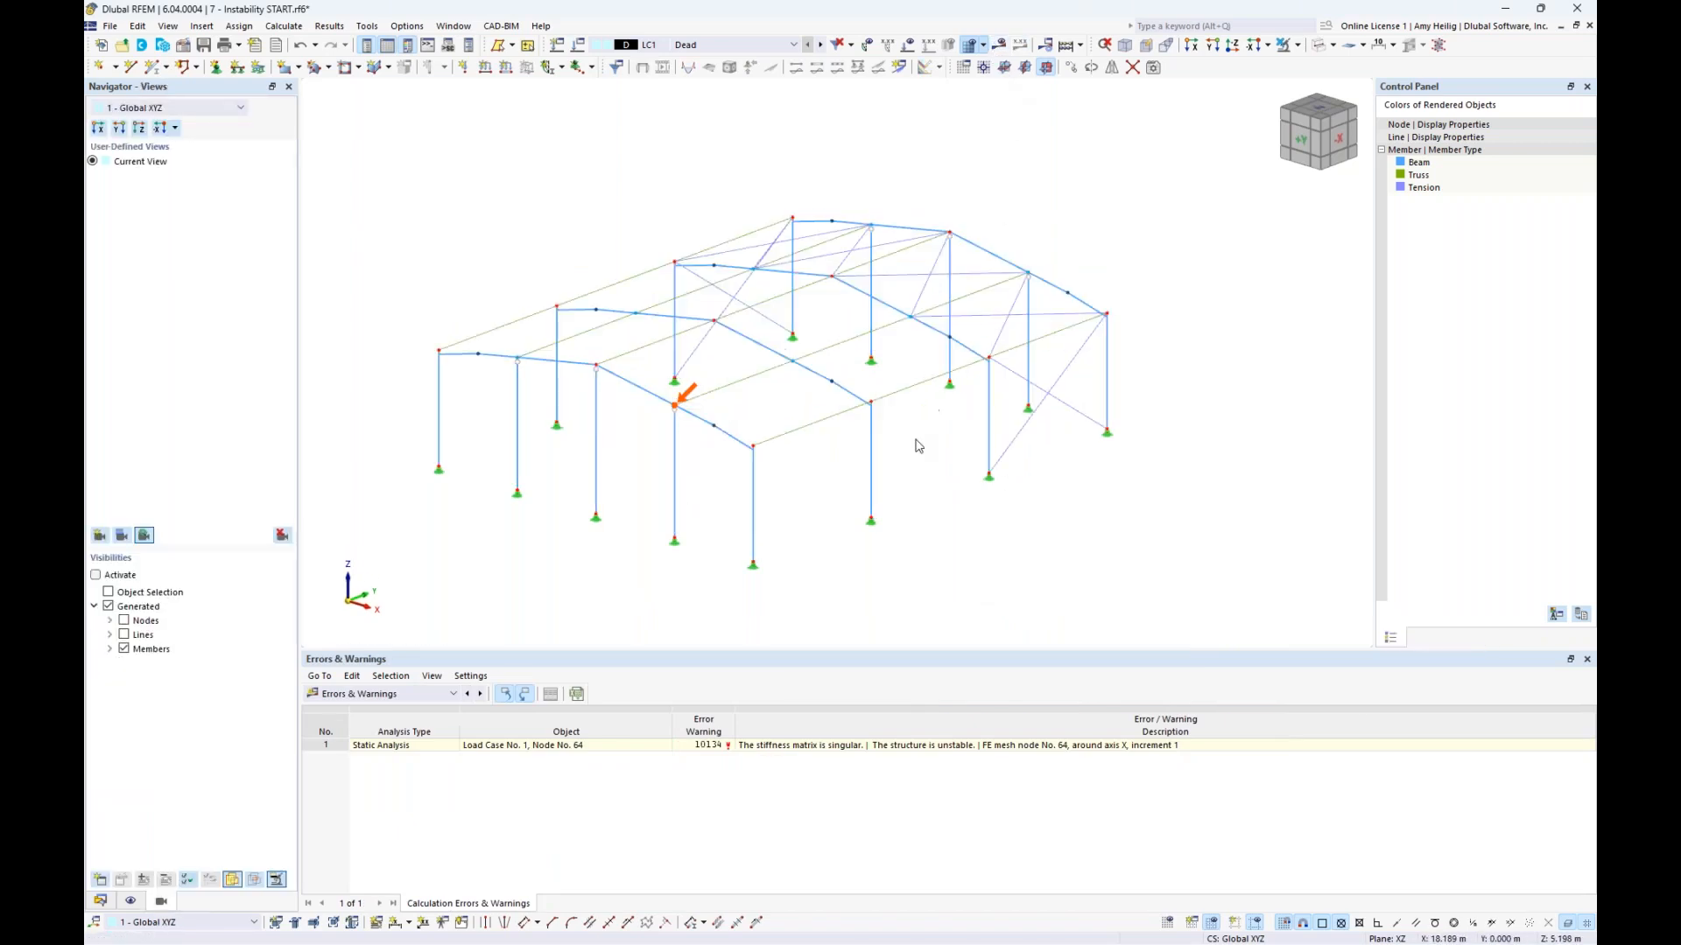
left_click(912, 746)
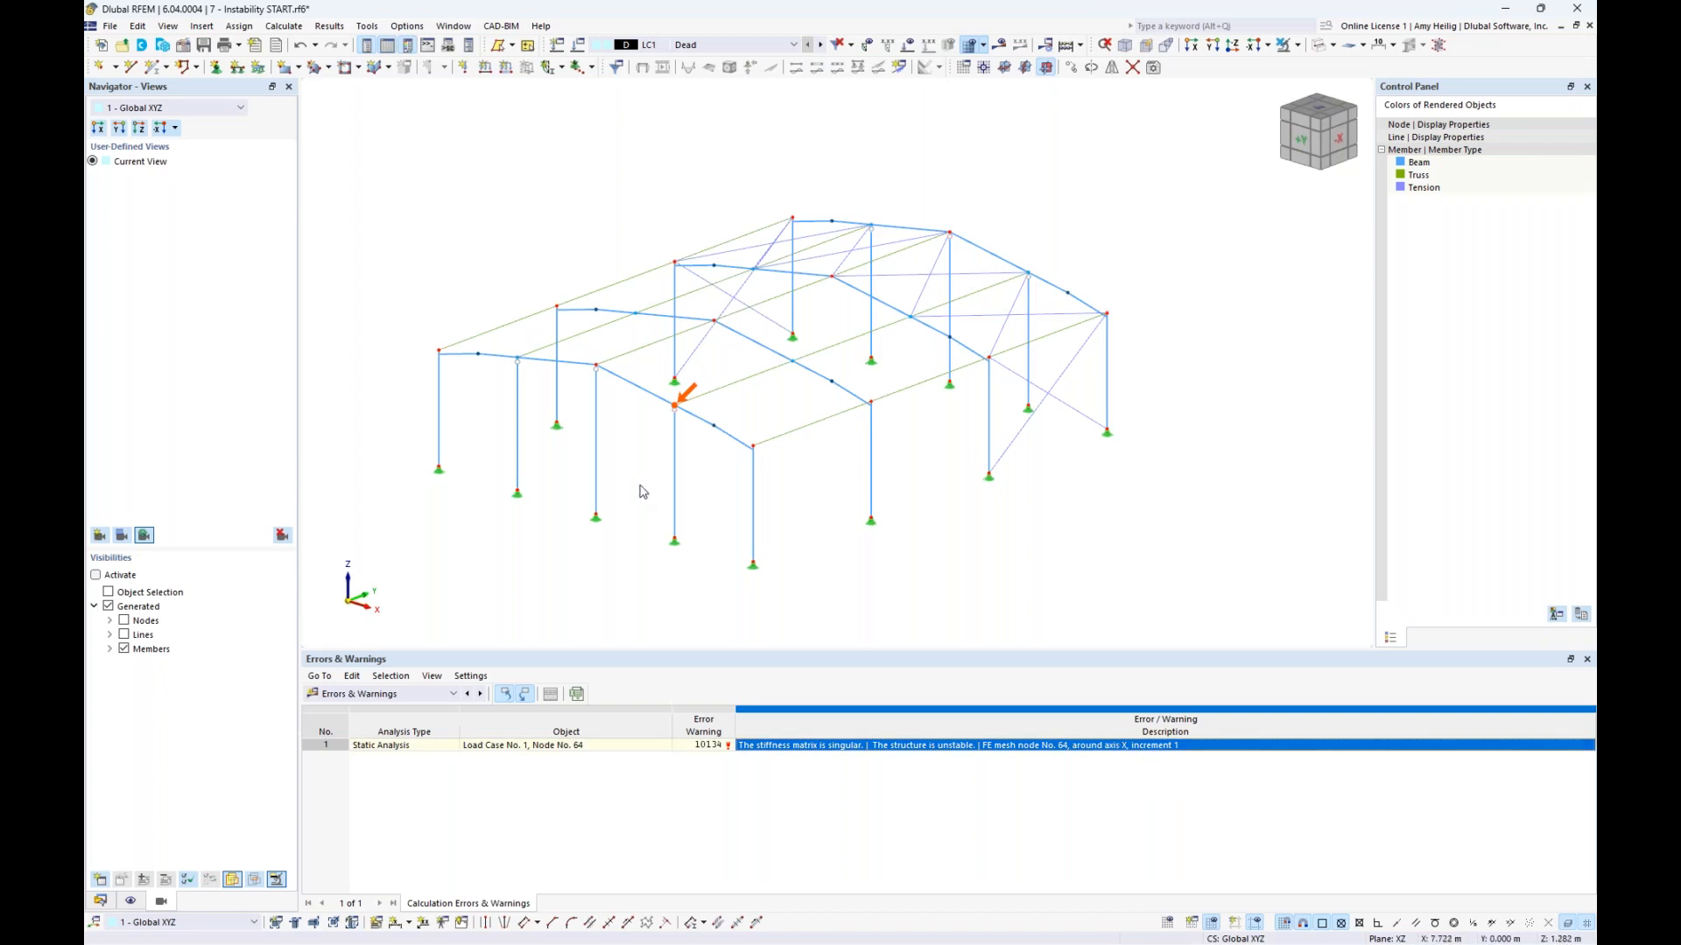
scroll(840, 451, "up", 3)
scroll(841, 435, "up", 2)
middle_click_drag(855, 459, 773, 443)
scroll(762, 445, "down", 1)
scroll(736, 459, "down", 1)
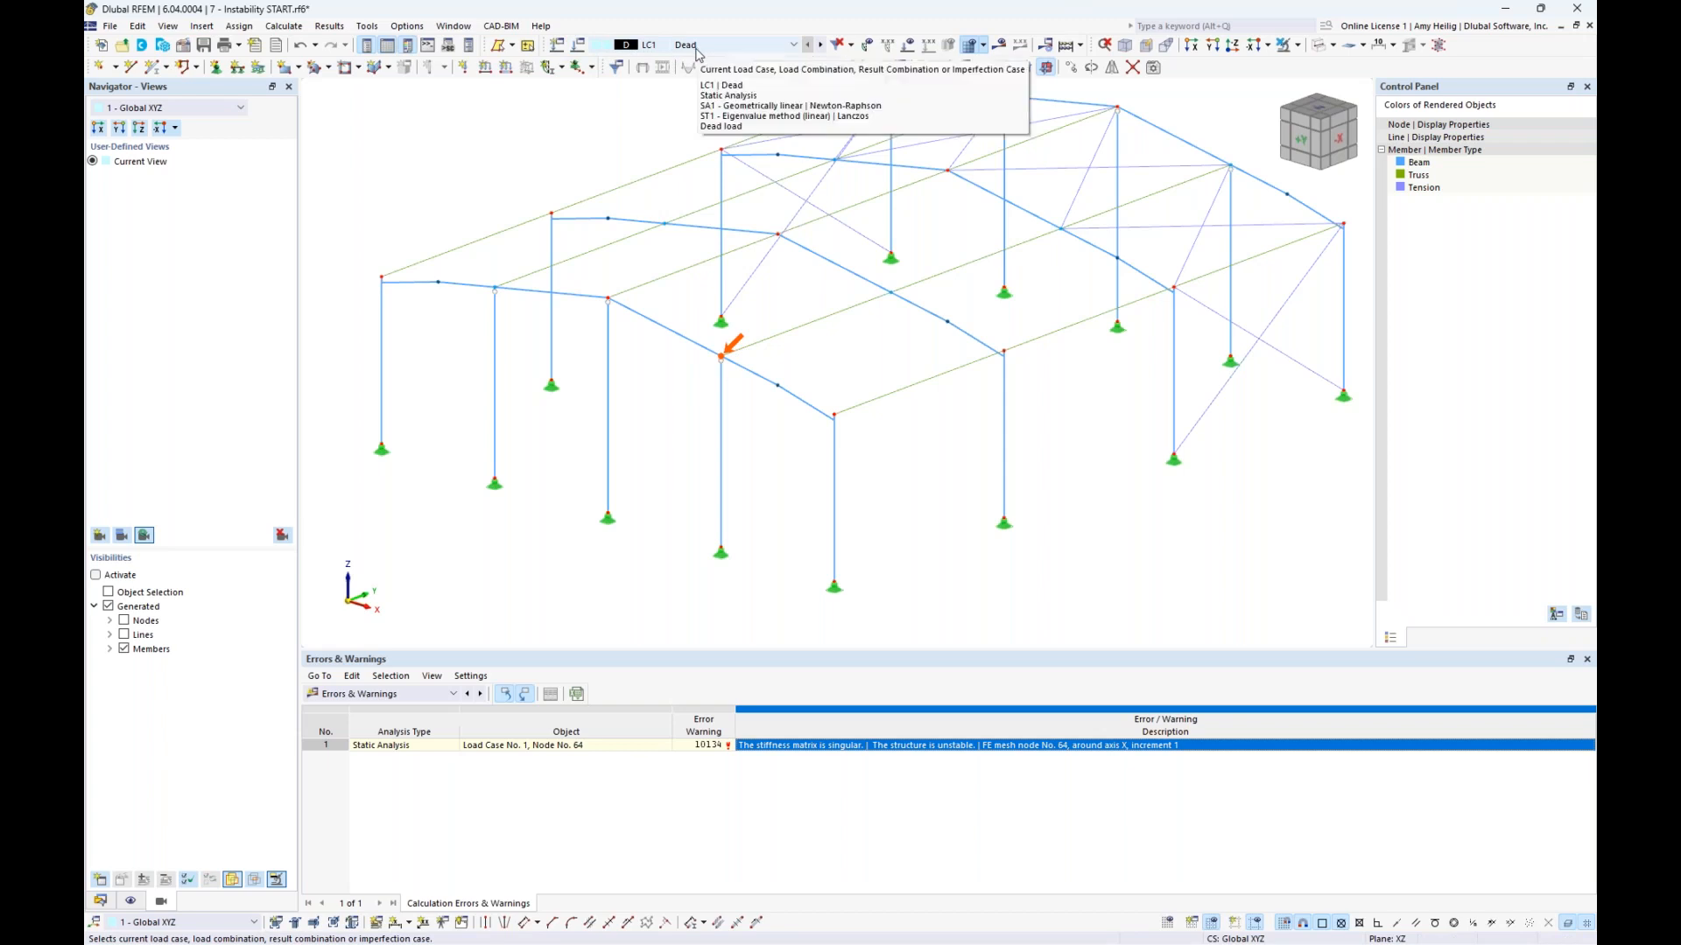
Step: Display the stability mode shape, examine which end-wall column sways, and hide the results
left_click(1000, 47)
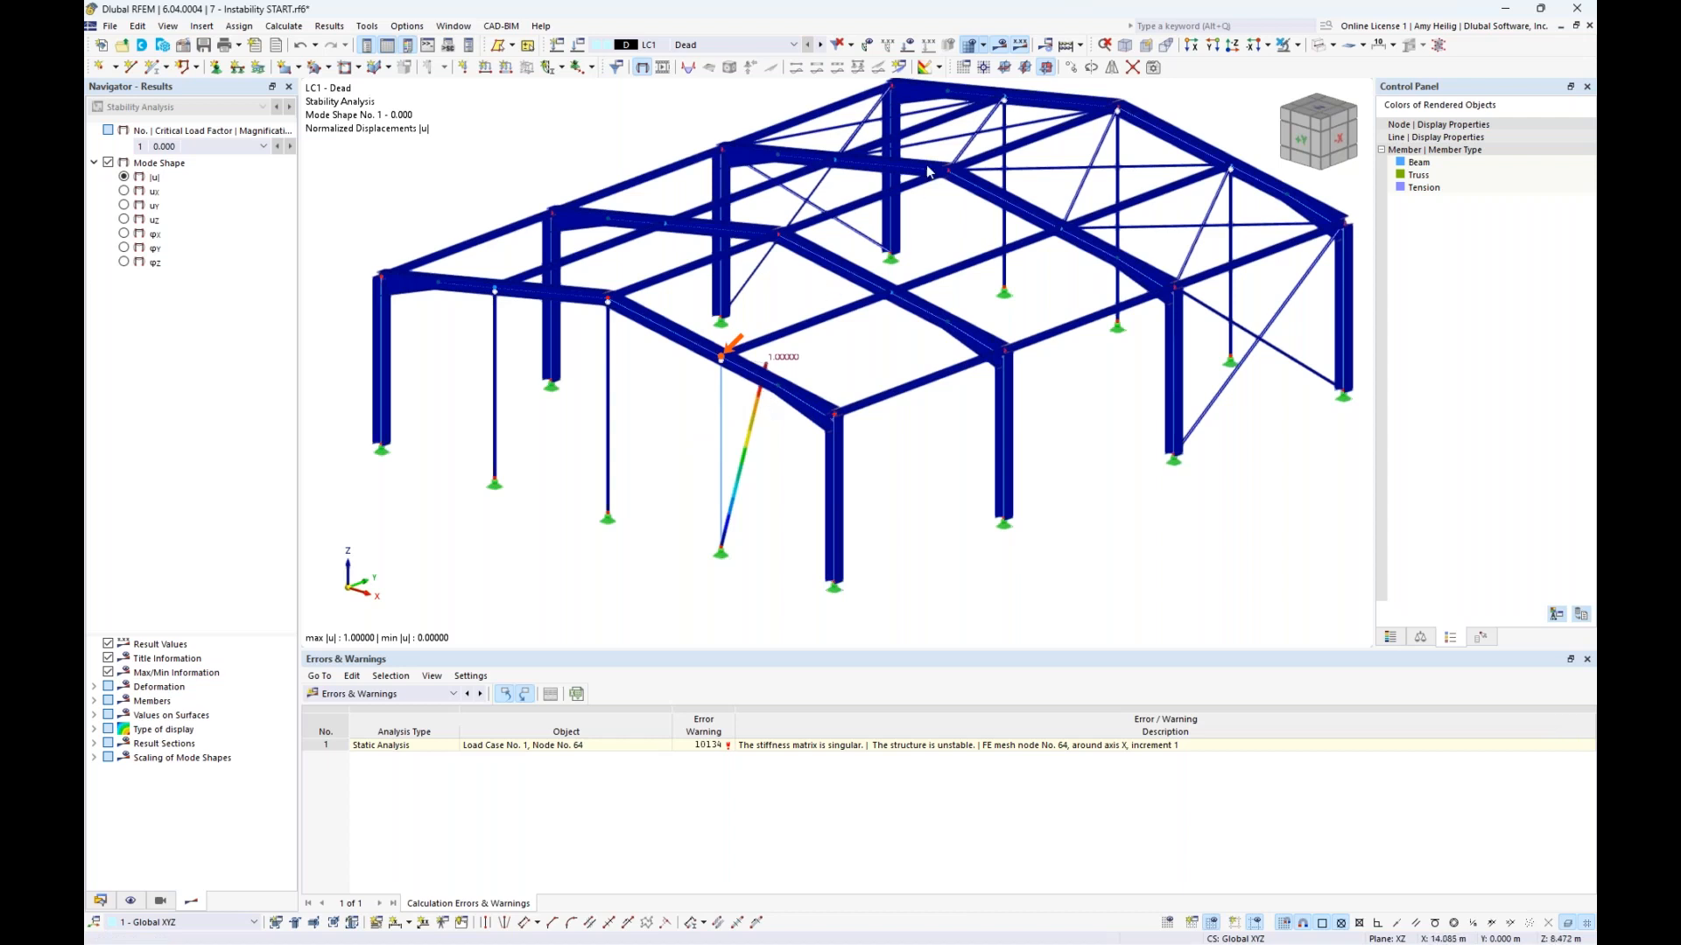
middle_click_drag(932, 296, 896, 310, "ctrl")
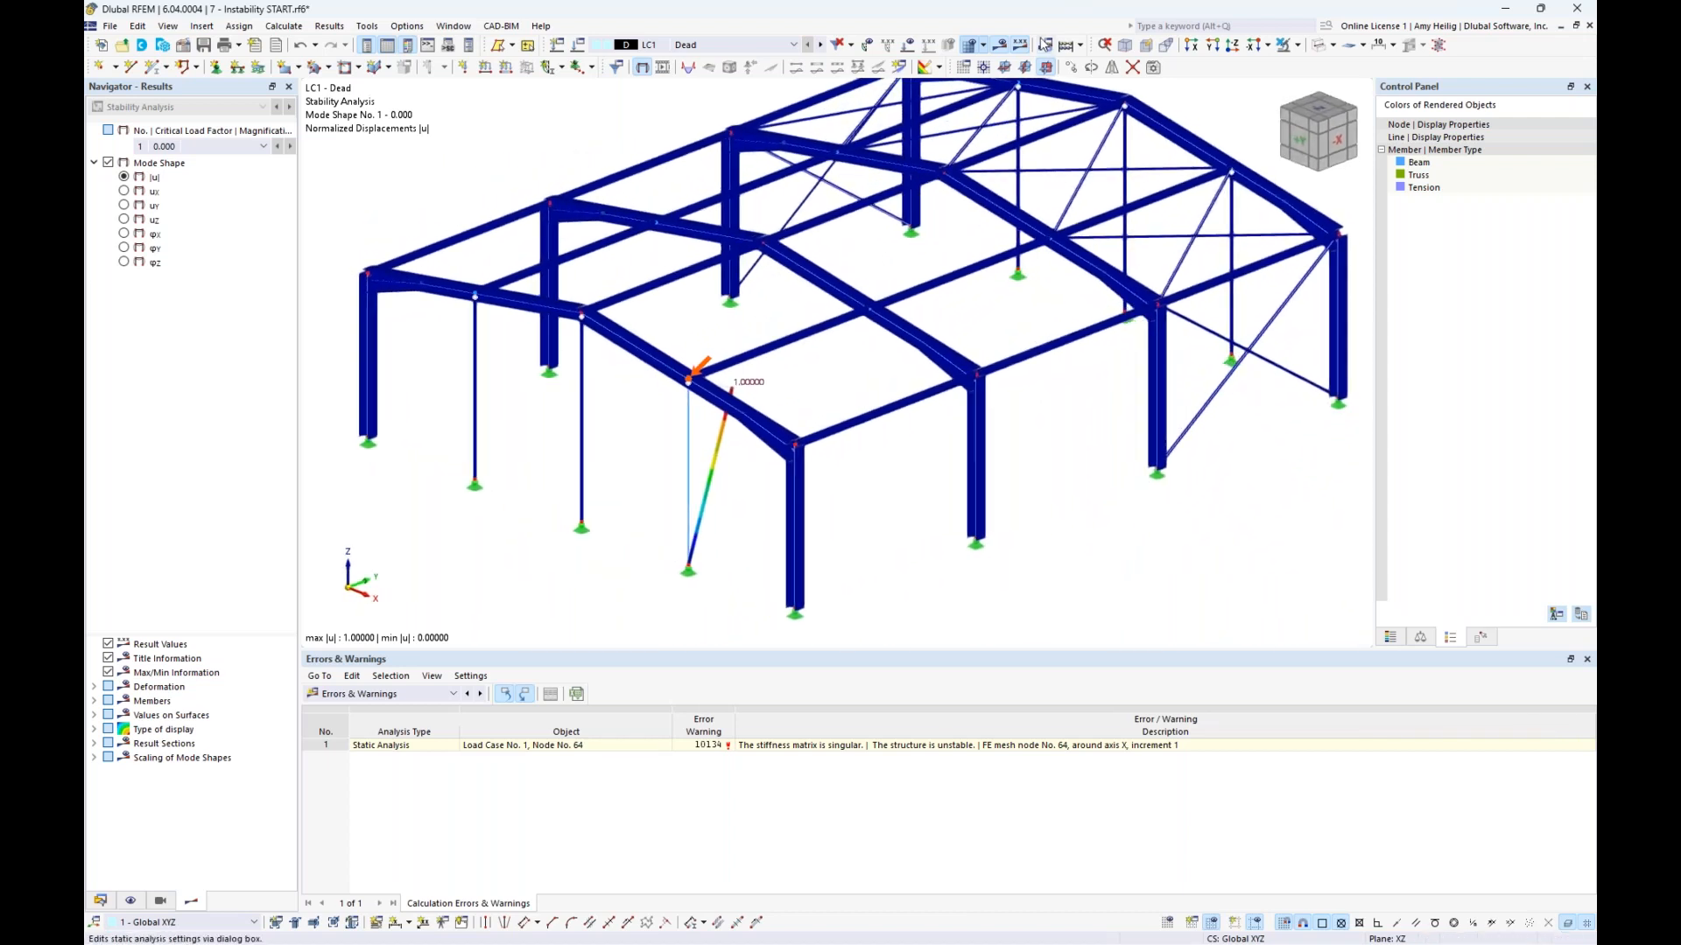
left_click(999, 45)
Step: Move the detached top node of the swaying end-wall column onto the rafter node, accepting deletion of the results
scroll(683, 386, "up", 10)
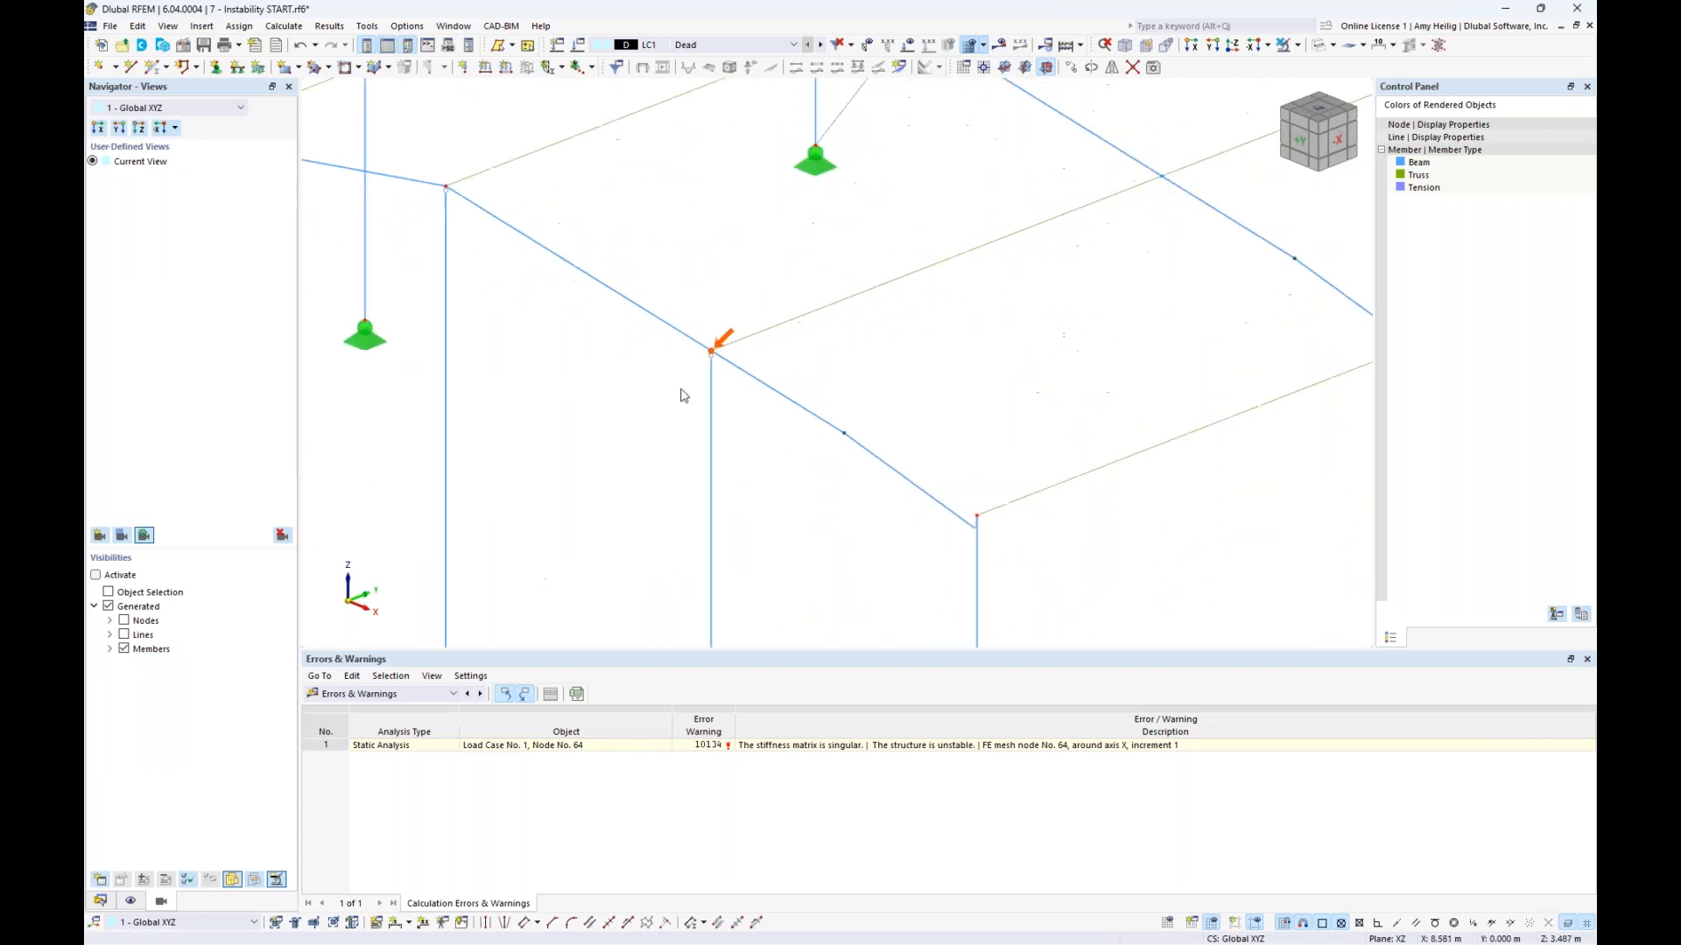
middle_click_drag(732, 339, 765, 326, "ctrl")
scroll(765, 319, "up", 4)
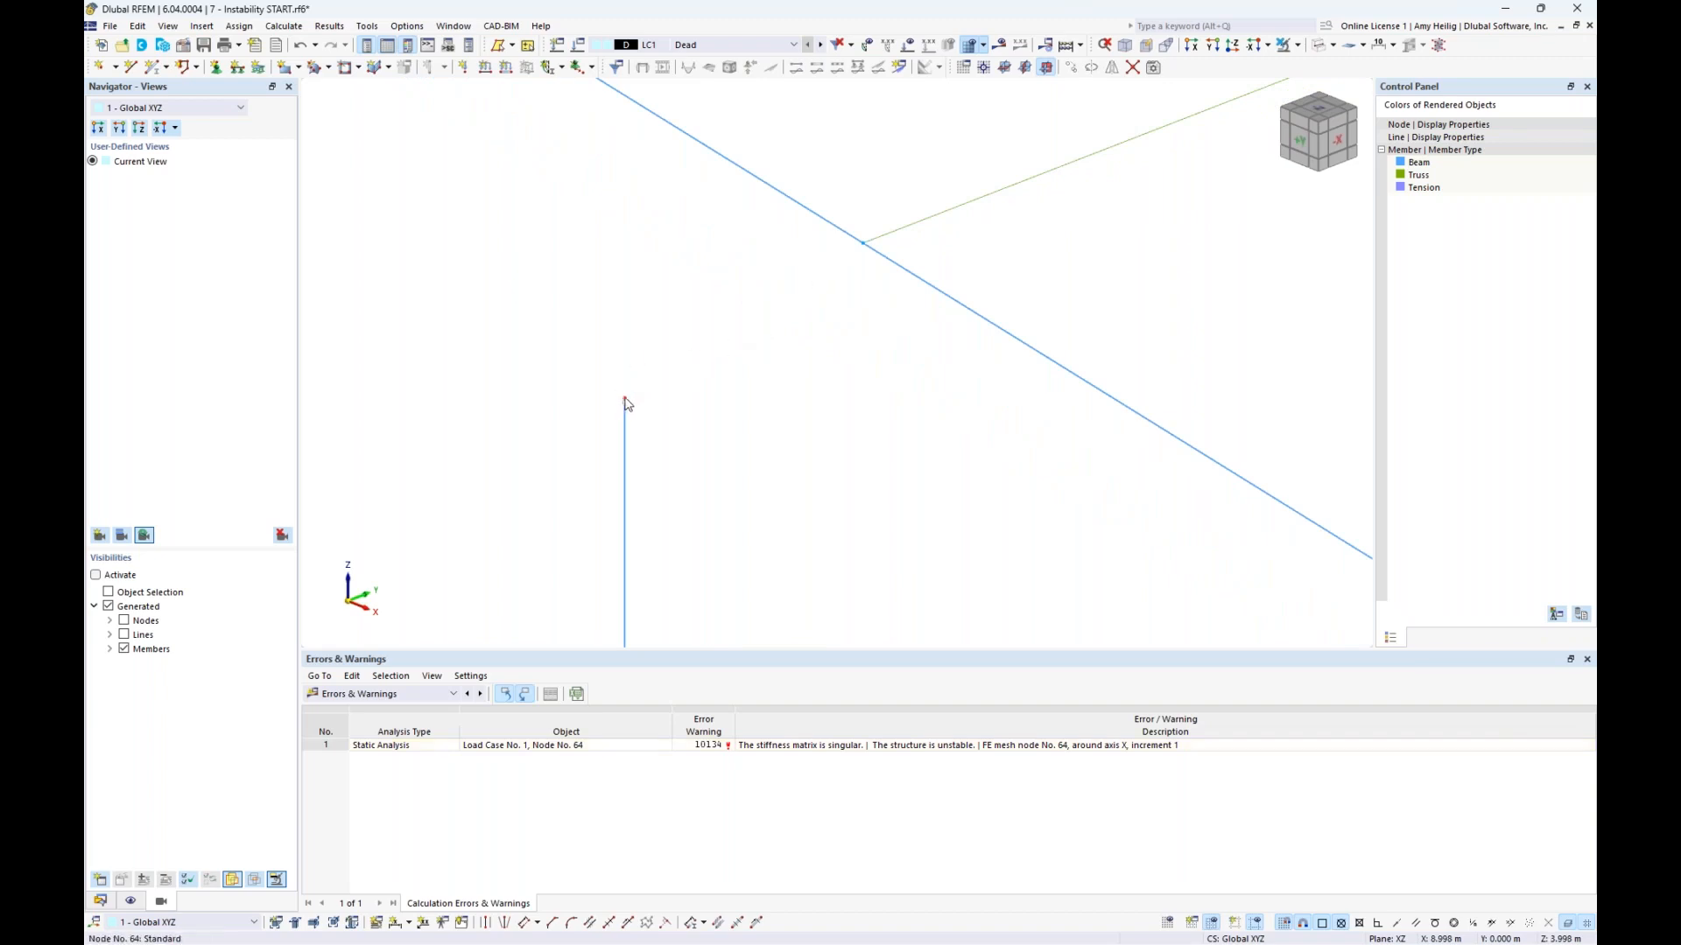
left_click_drag(630, 391, 637, 382)
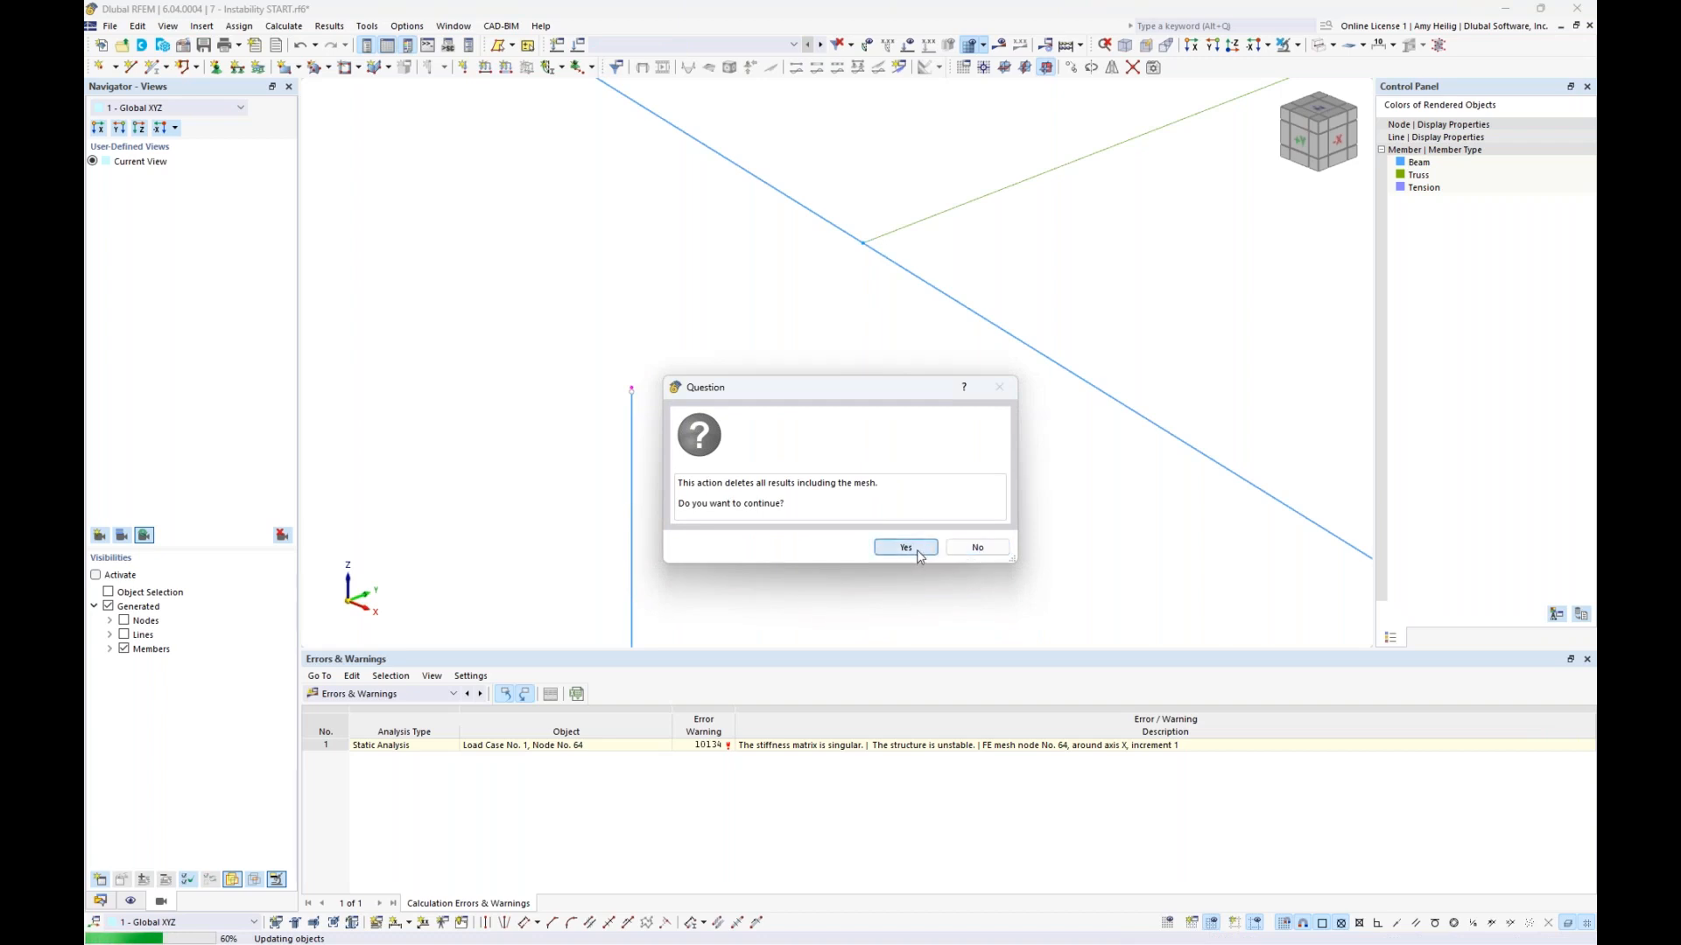
left_click(907, 547)
left_click_drag(632, 392, 864, 247)
scroll(898, 362, "down", 10)
scroll(898, 363, "down", 5)
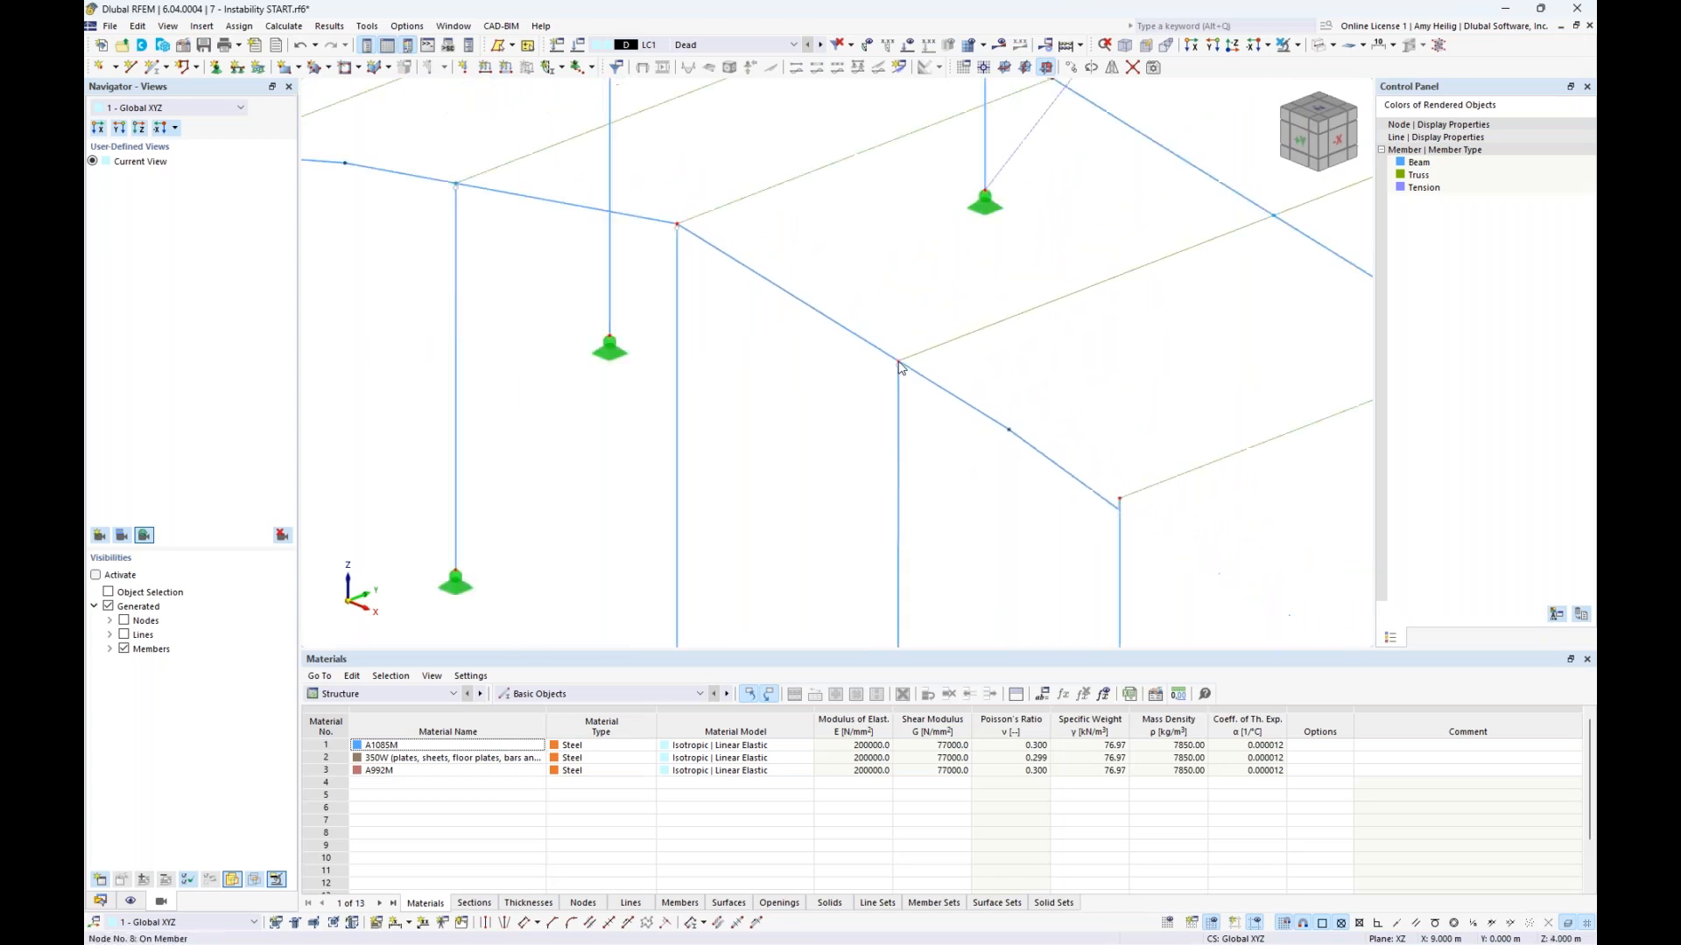
middle_click_drag(866, 526, 742, 525)
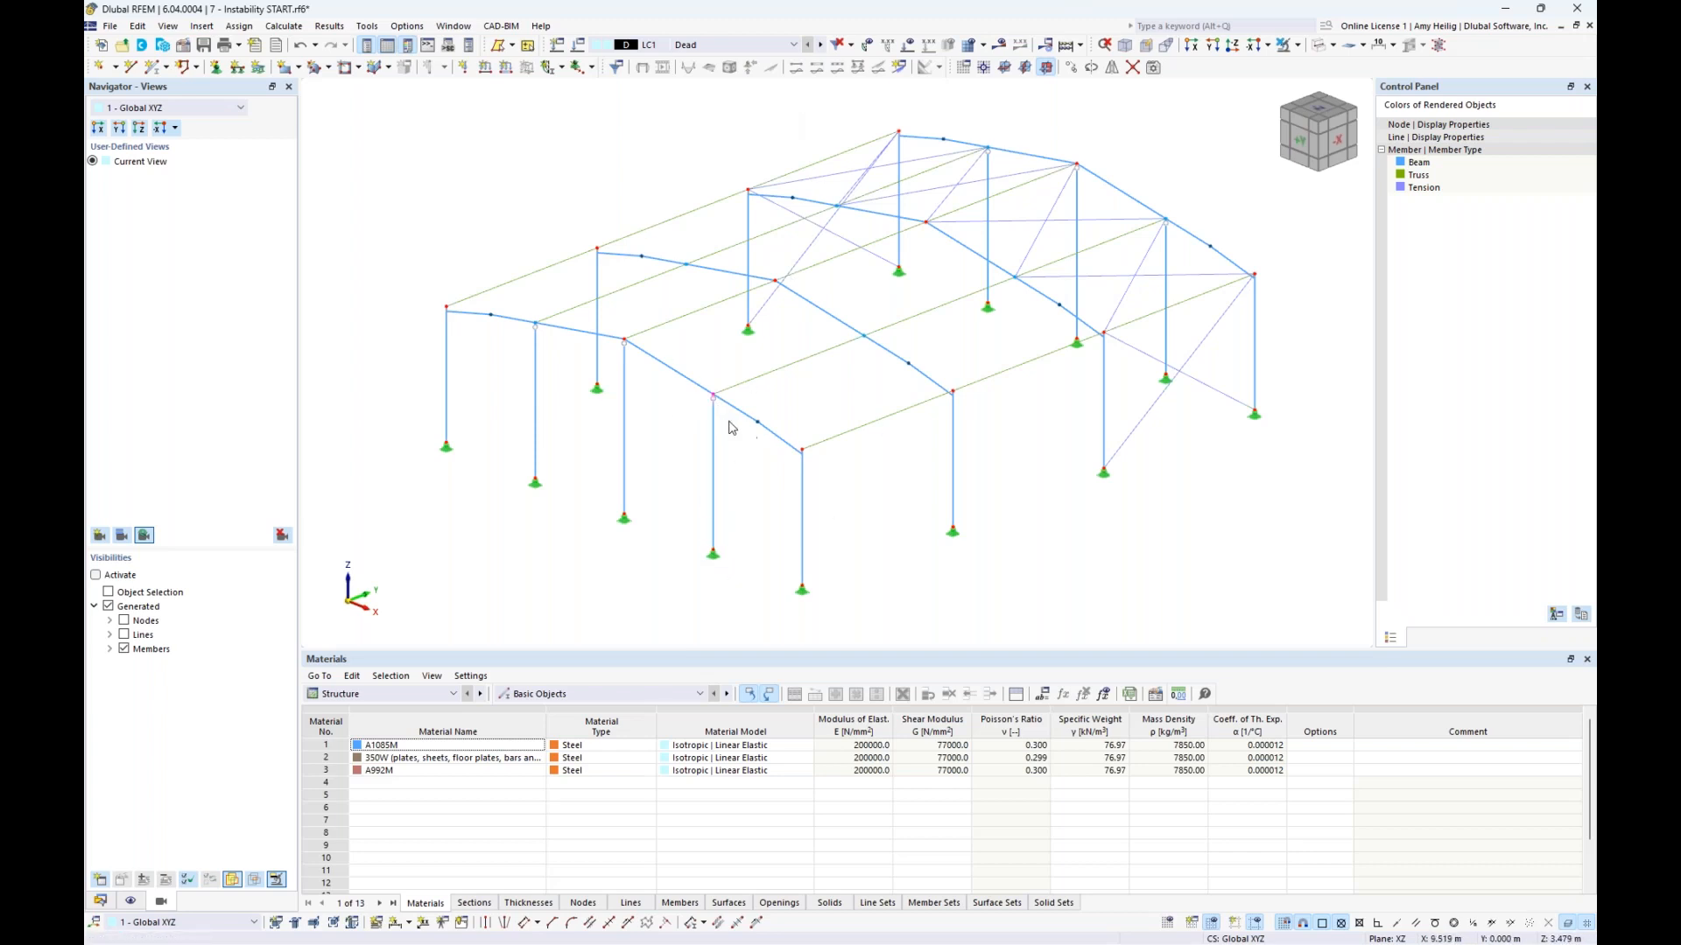
Step: Make load combination CO2 - 1.25D + 1.50S active and display its loads on the frame
left_click(728, 46)
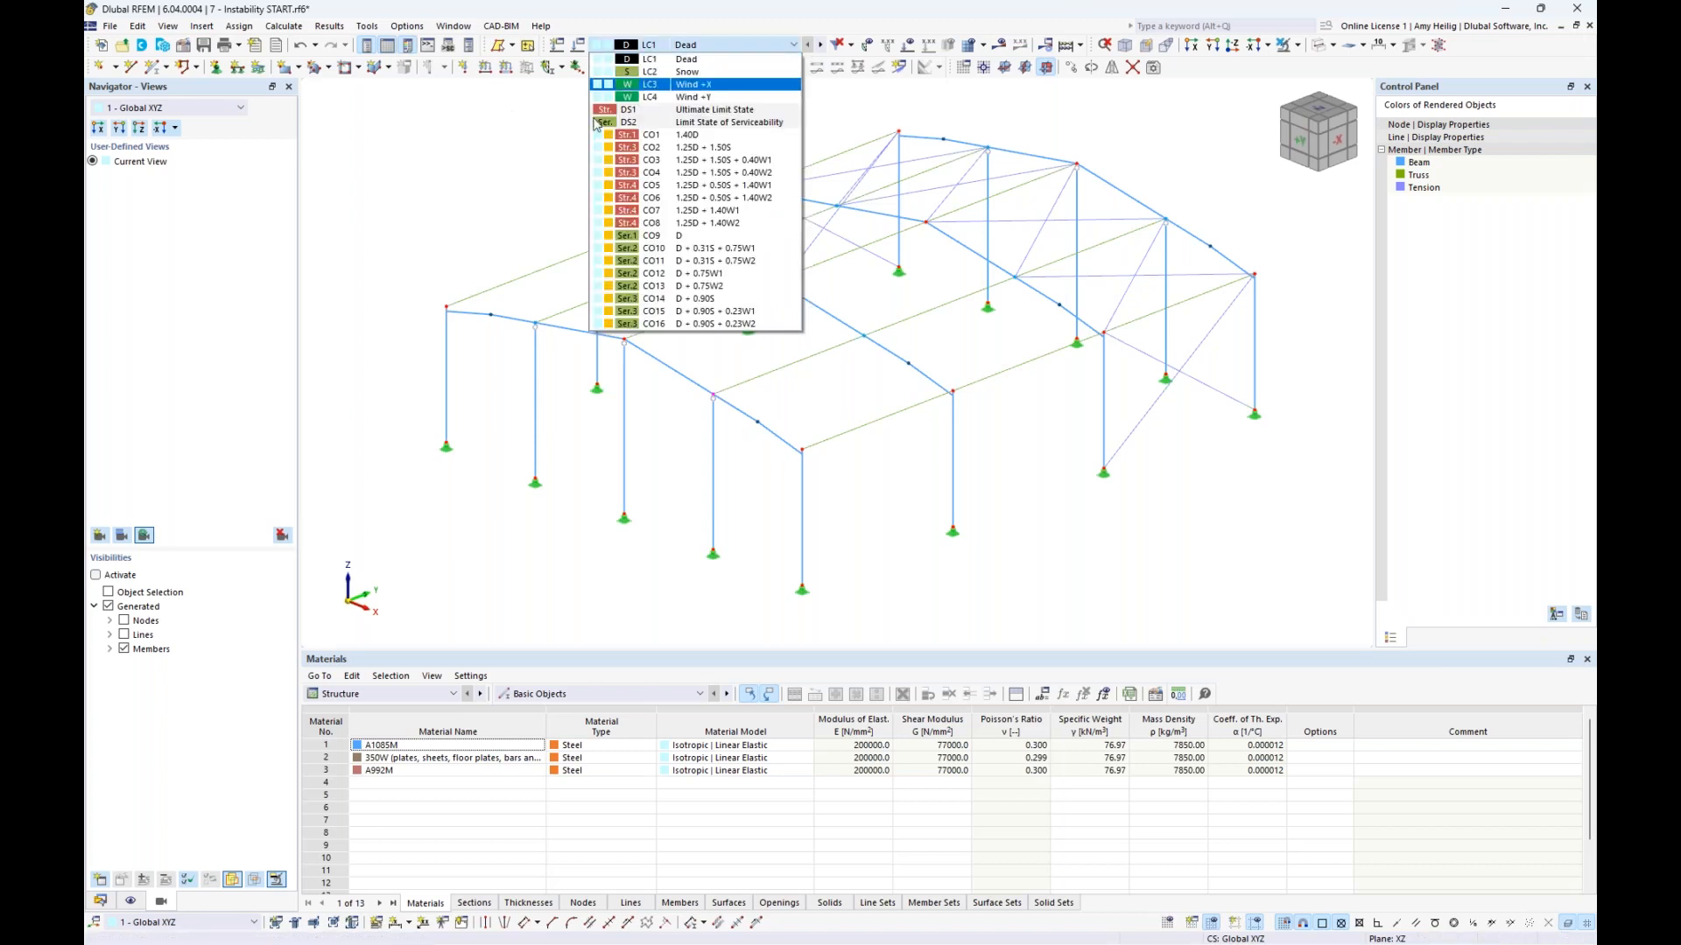
left_click(710, 149)
left_click(911, 47)
middle_click_drag(886, 250, 934, 323)
scroll(884, 349, "down", 1)
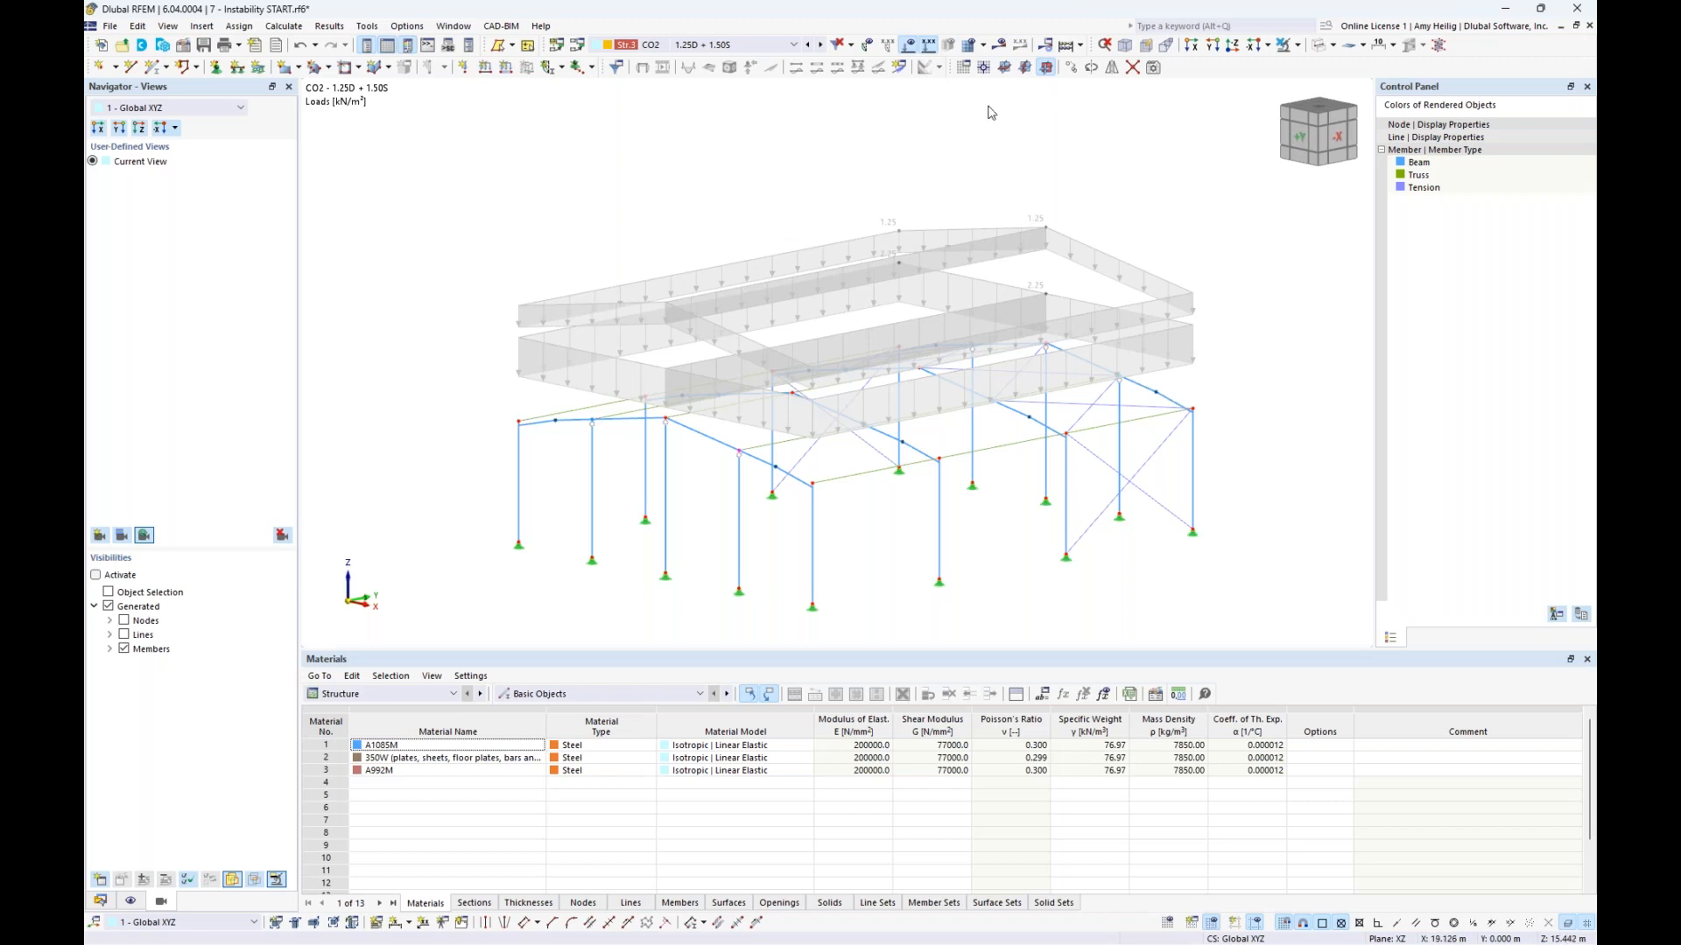
Step: Calculate CO2, examine its entry in the errors and warnings table, and hide the loads
left_click(1000, 44)
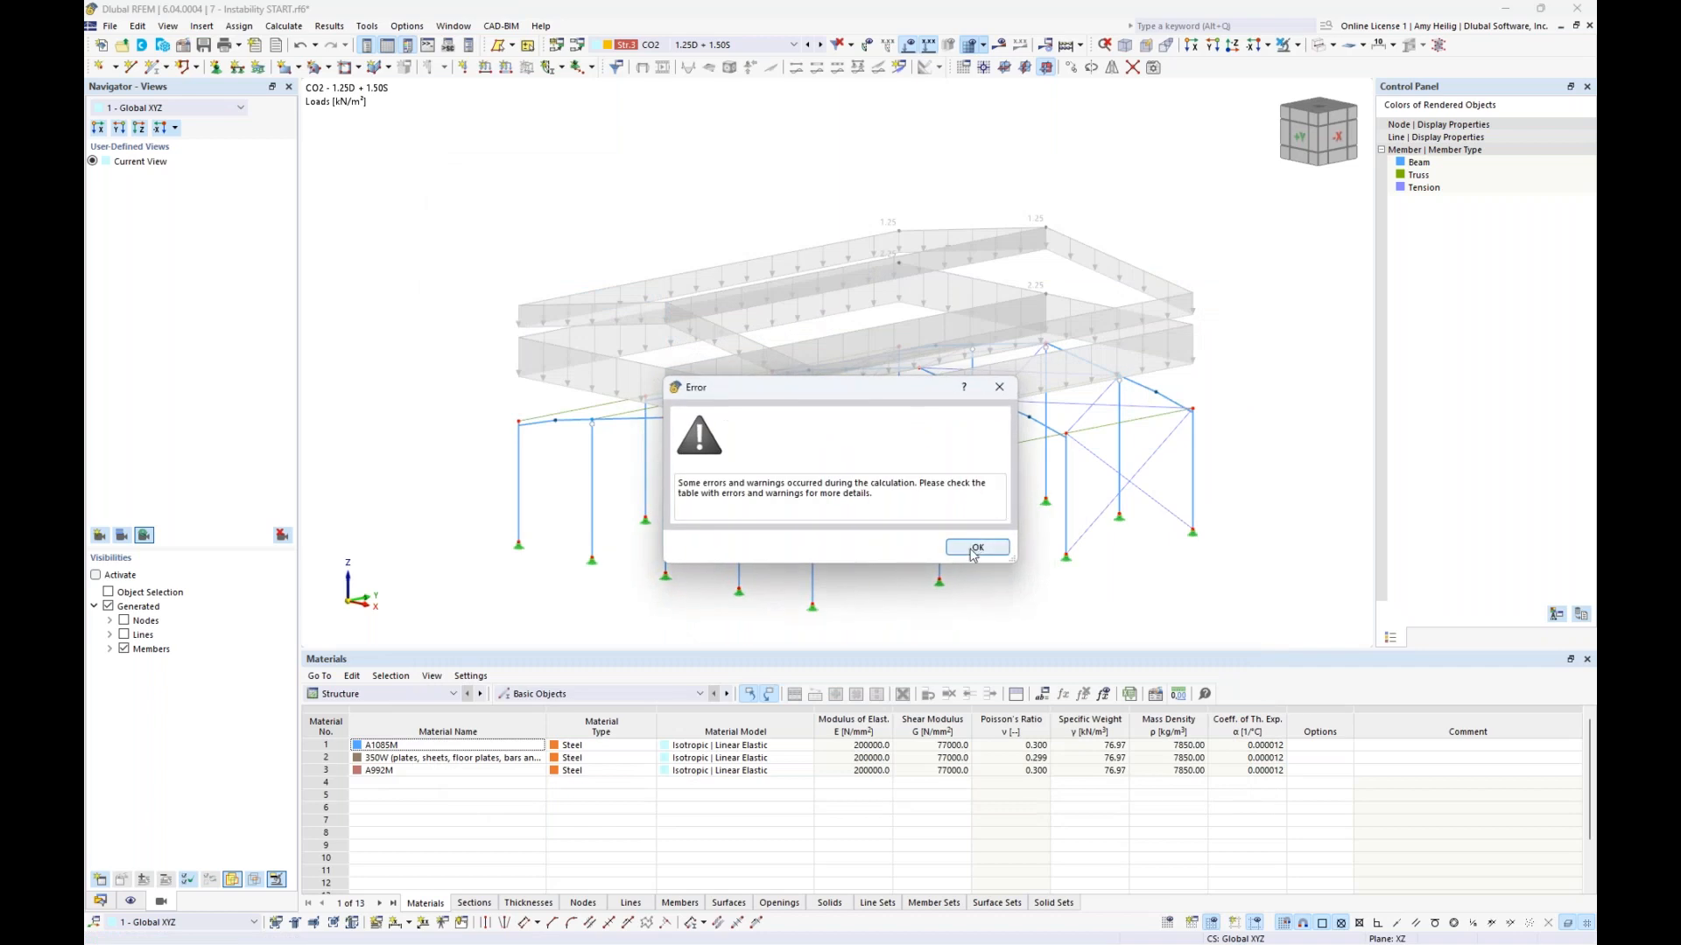
left_click(977, 547)
left_click(980, 749)
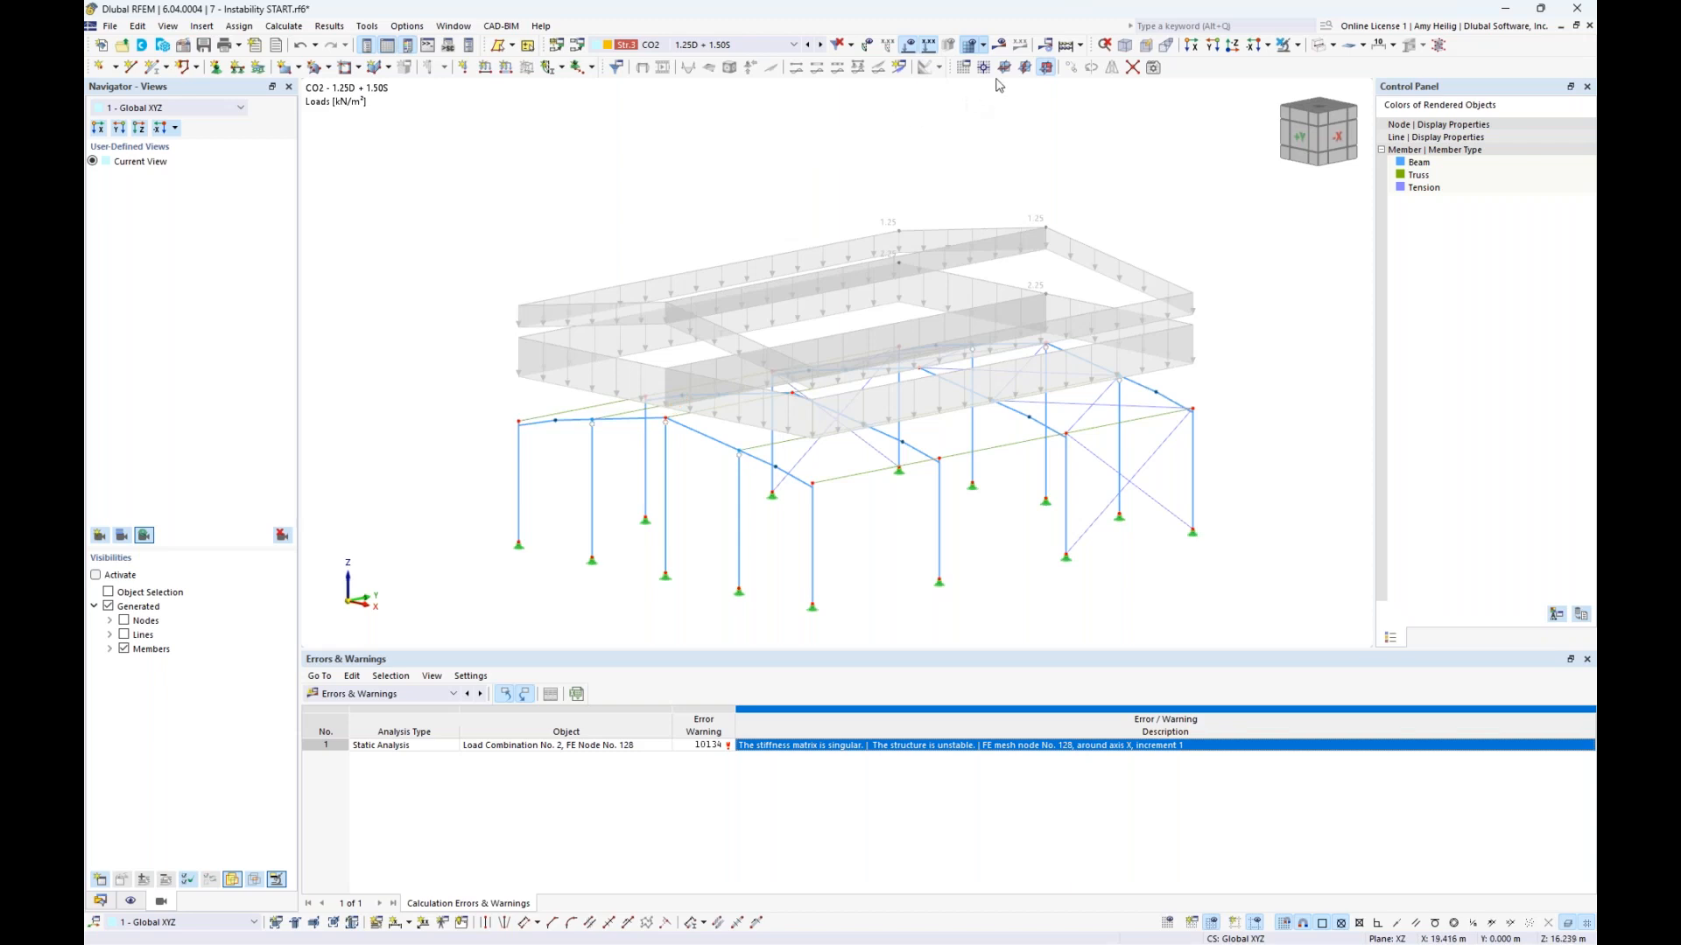
left_click(910, 46)
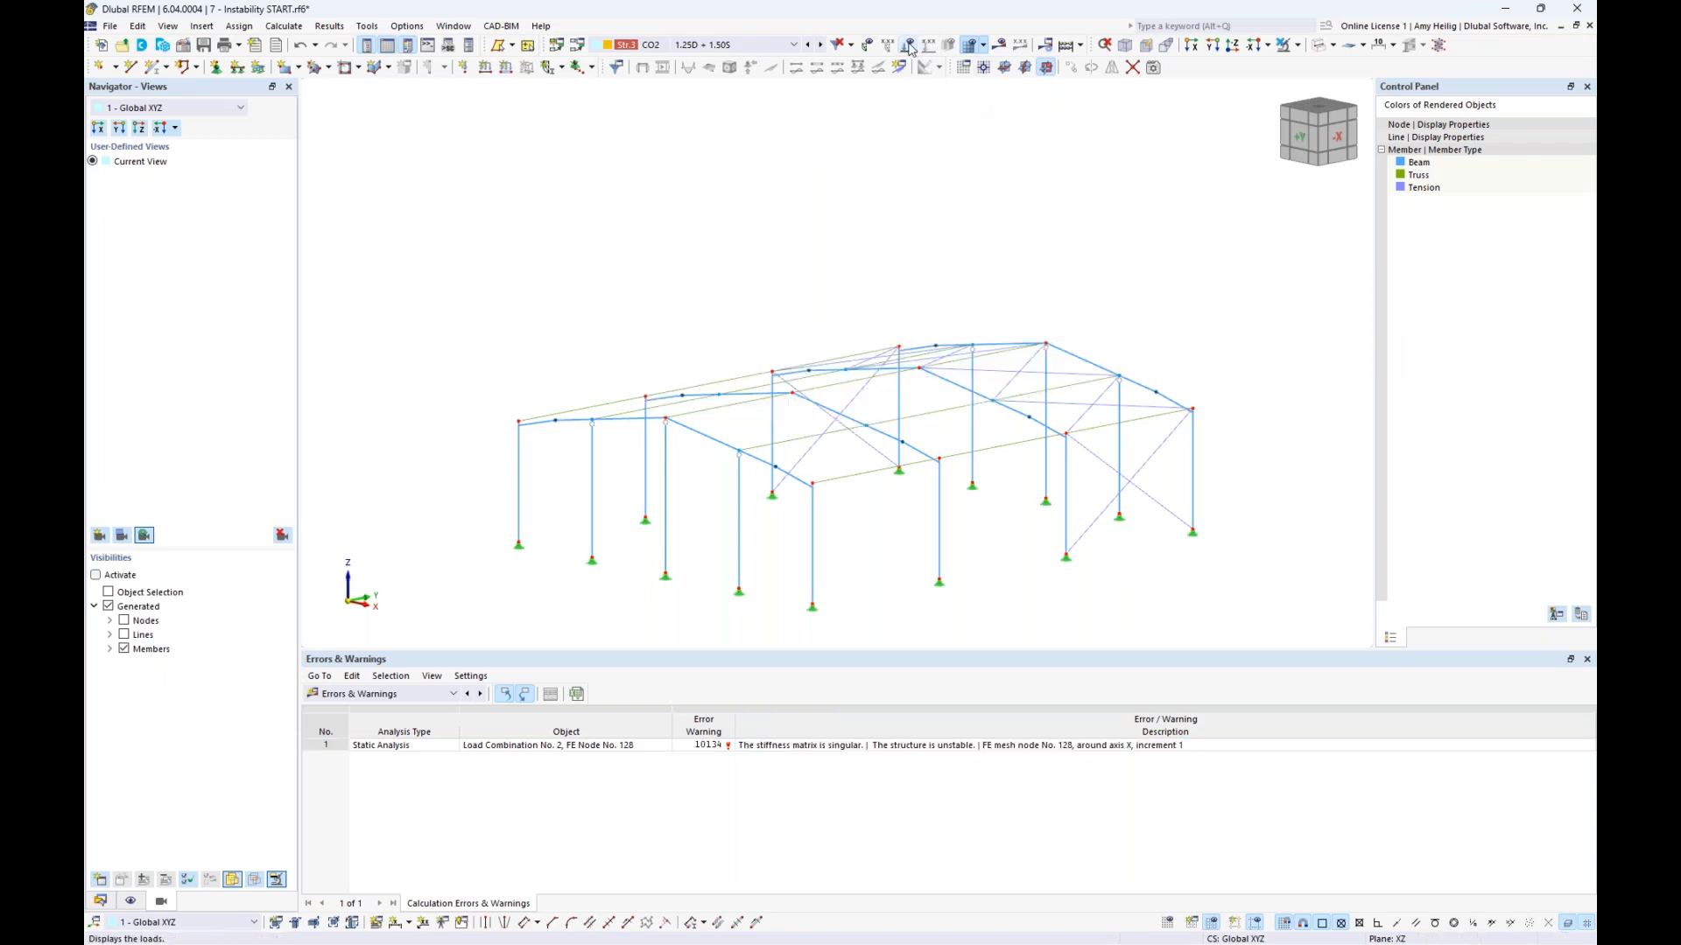
middle_click_drag(853, 260, 735, 240, "ctrl")
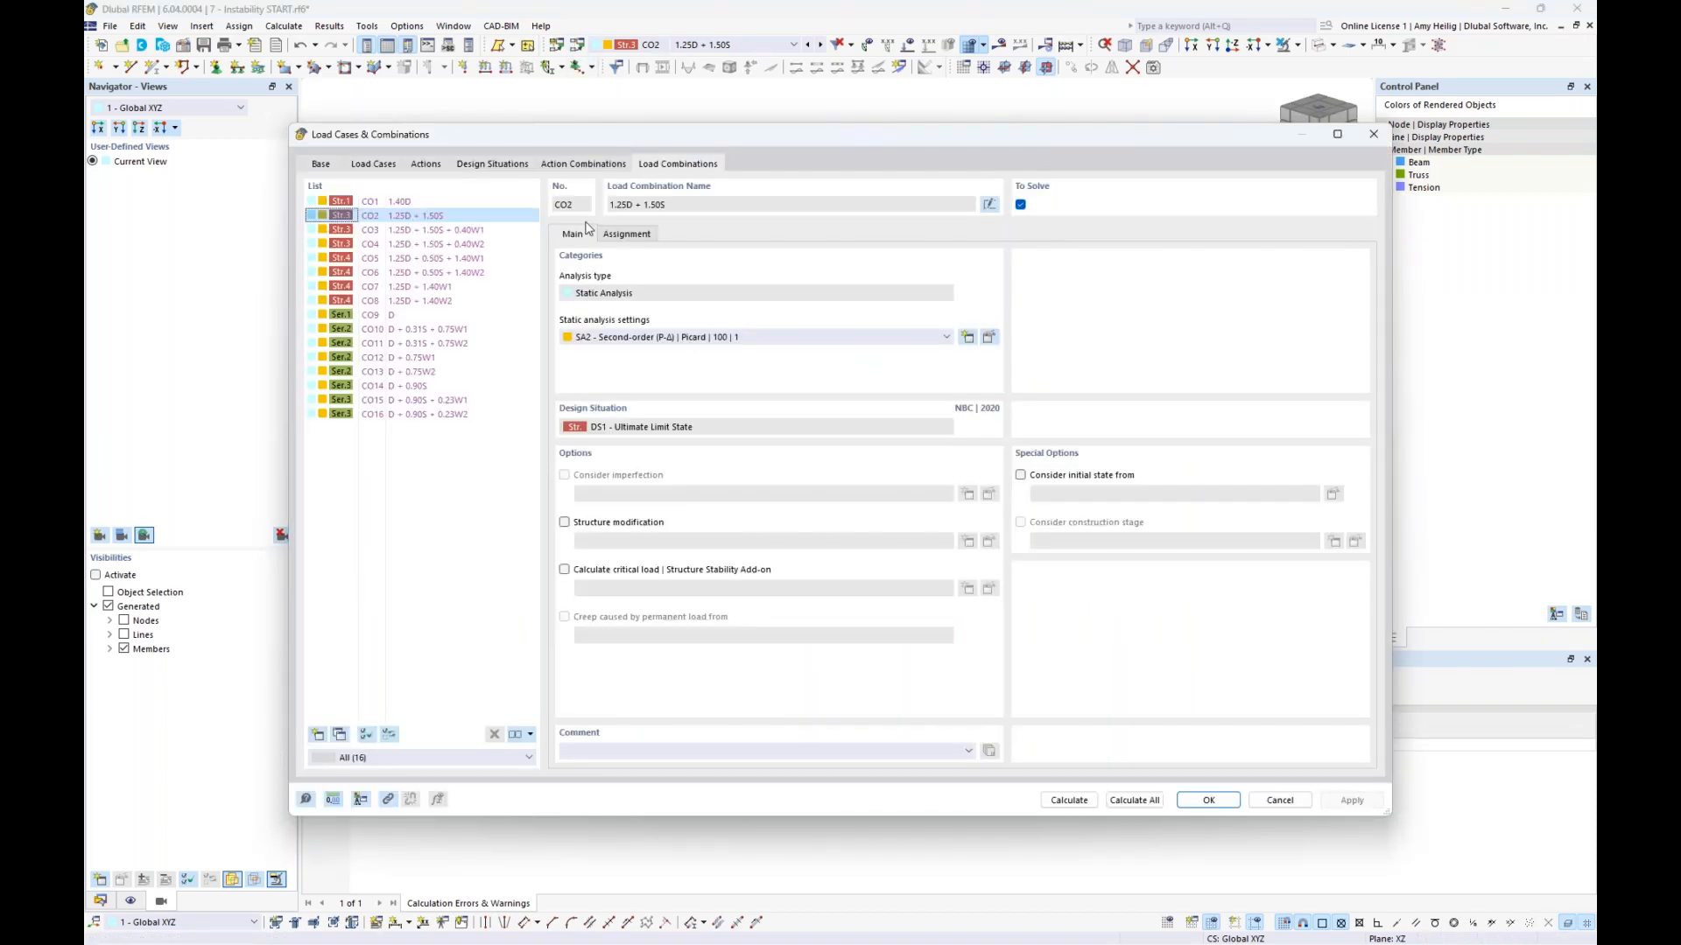
Step: Set CO2's static analysis settings to SA1 - Geometrically linear | Newton-Raphson and activate its critical load calculation with the Structure Stability Add-on
left_click(680, 342)
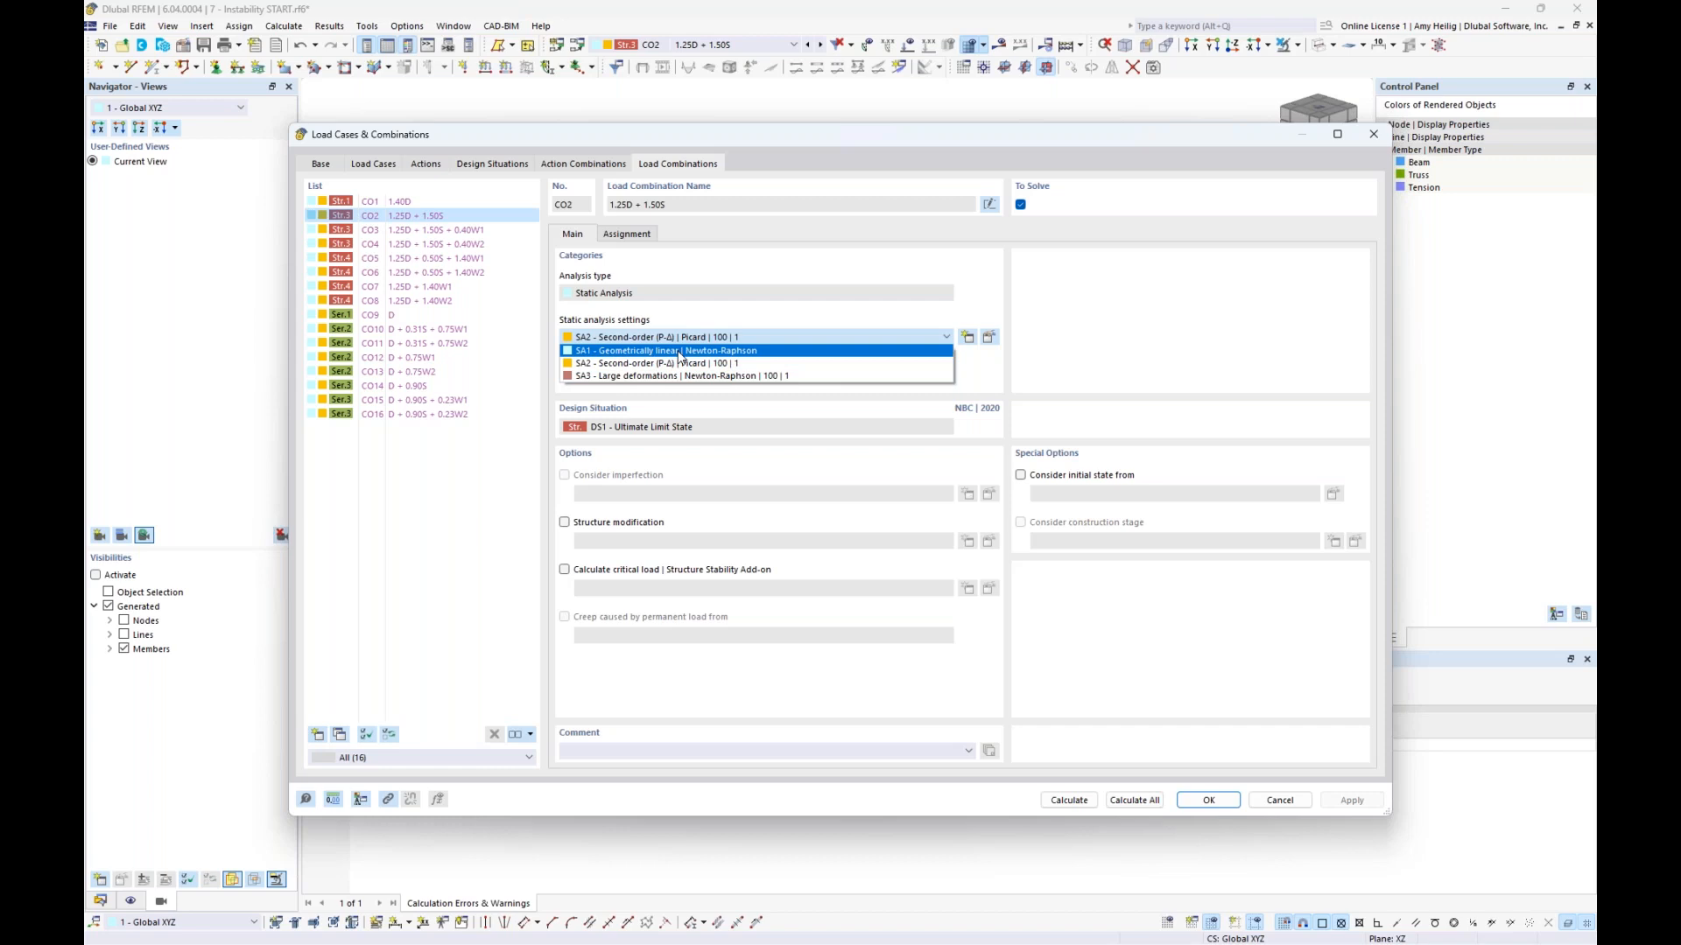
left_click(679, 352)
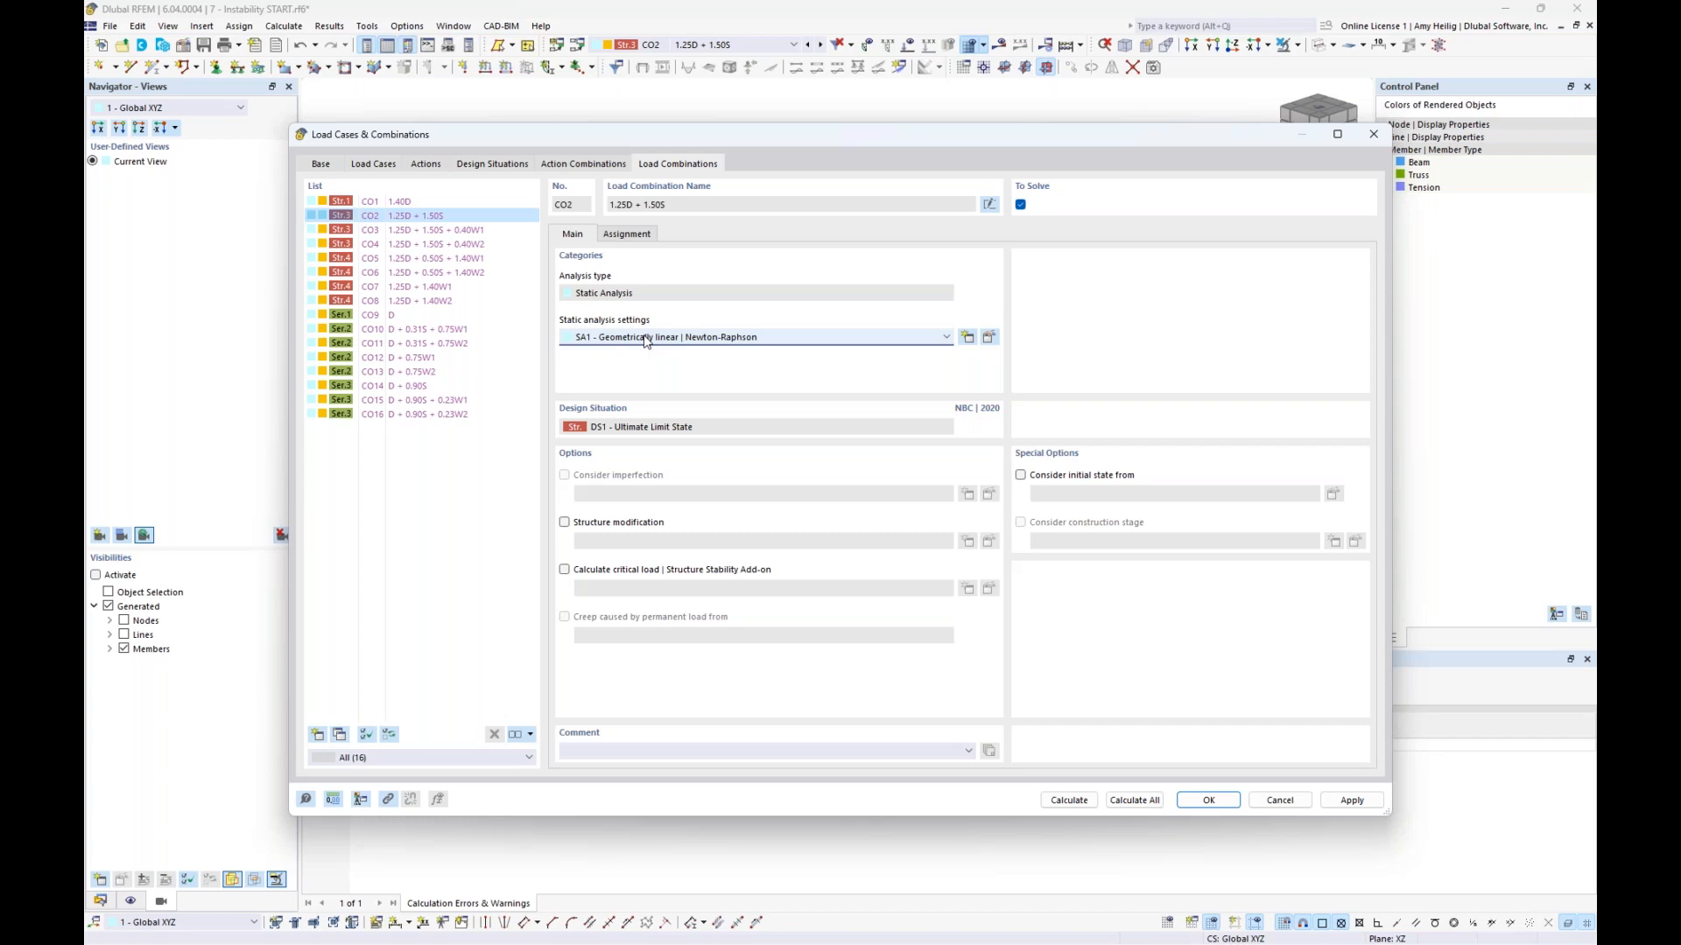
left_click(565, 571)
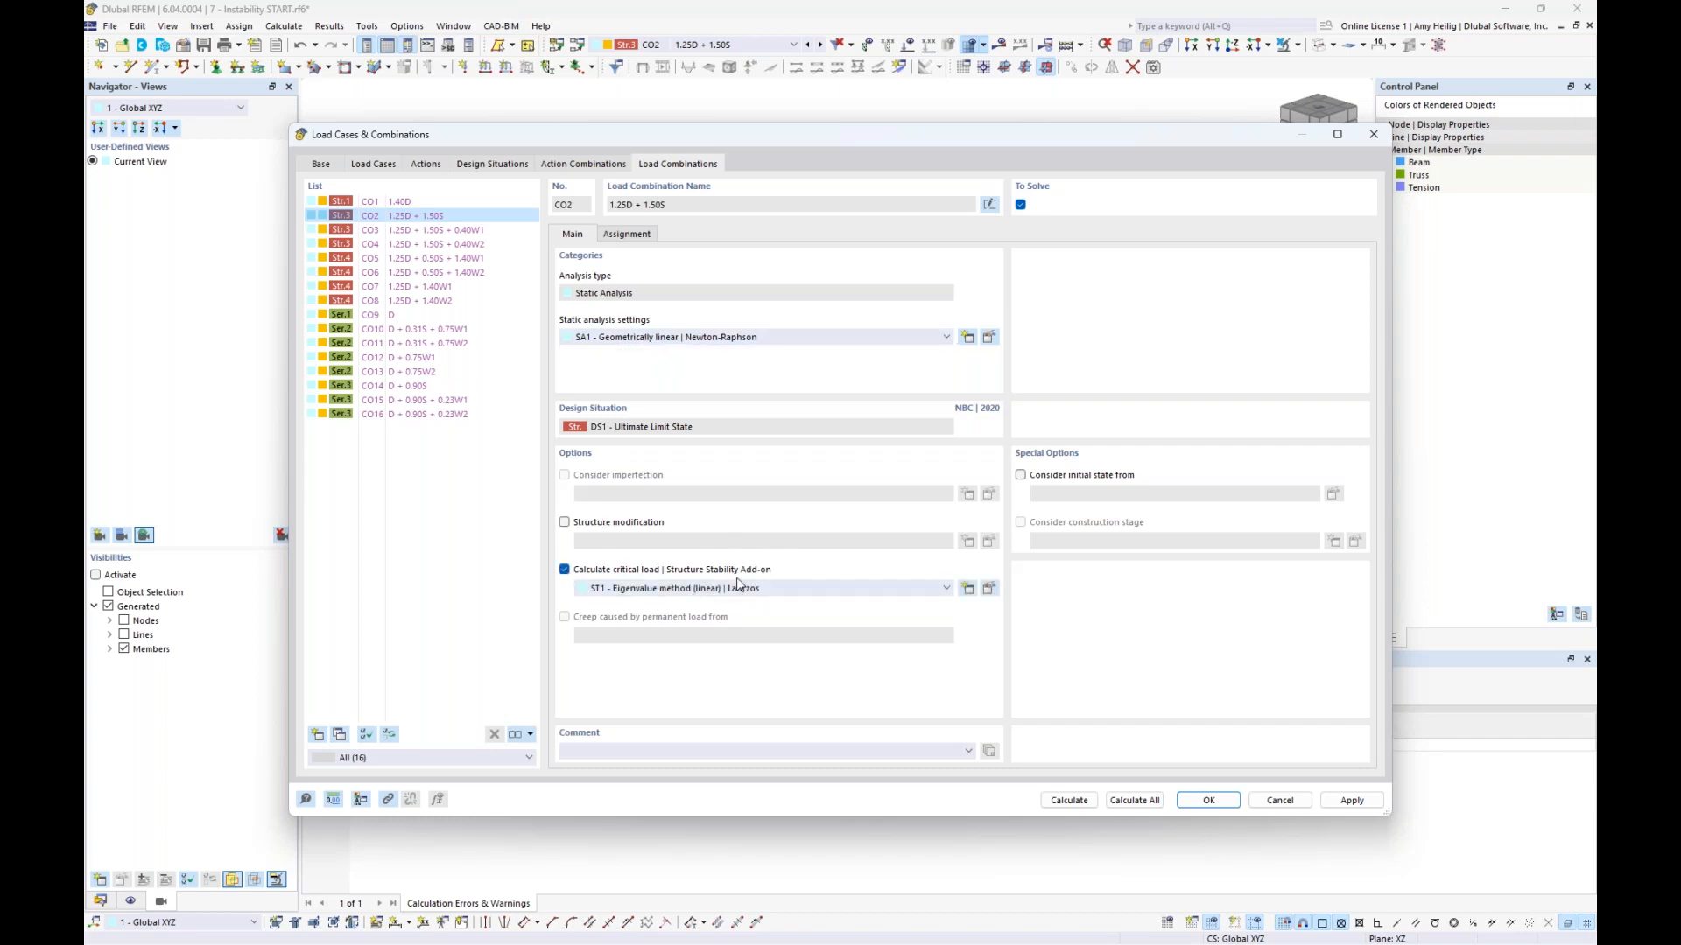
Step: Review stability settings ST1 for the linear eigenvalue method, keep four lowest eigenvalues, and calculate CO2
left_click(990, 590)
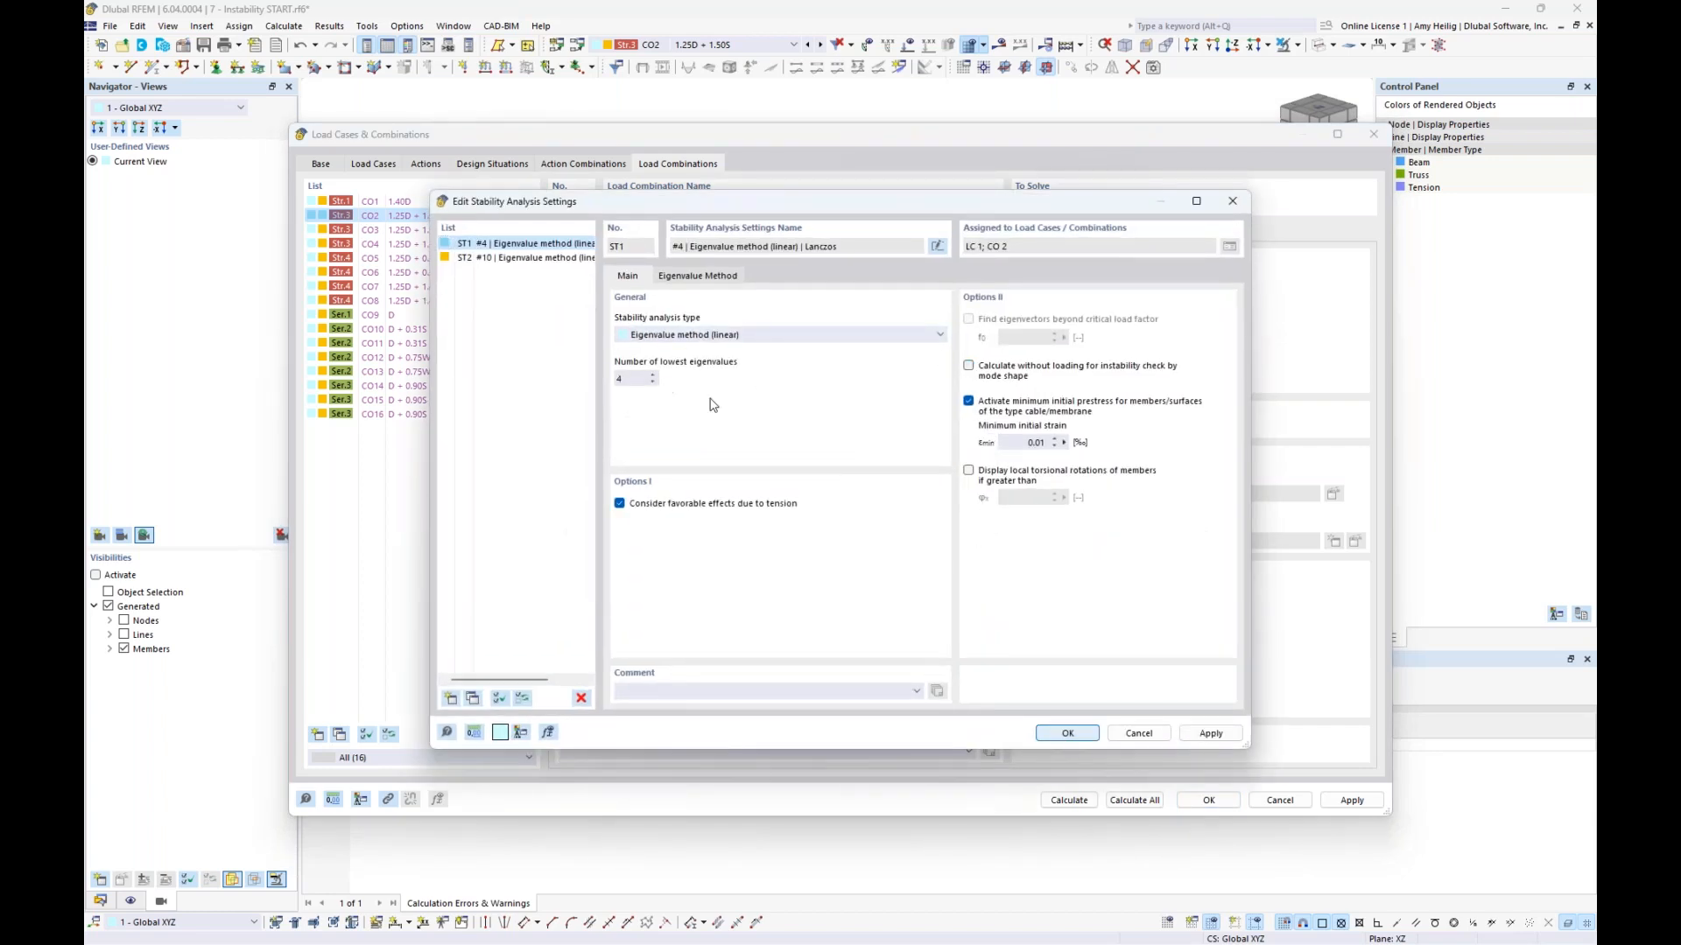
double_click(640, 375)
left_click(1063, 734)
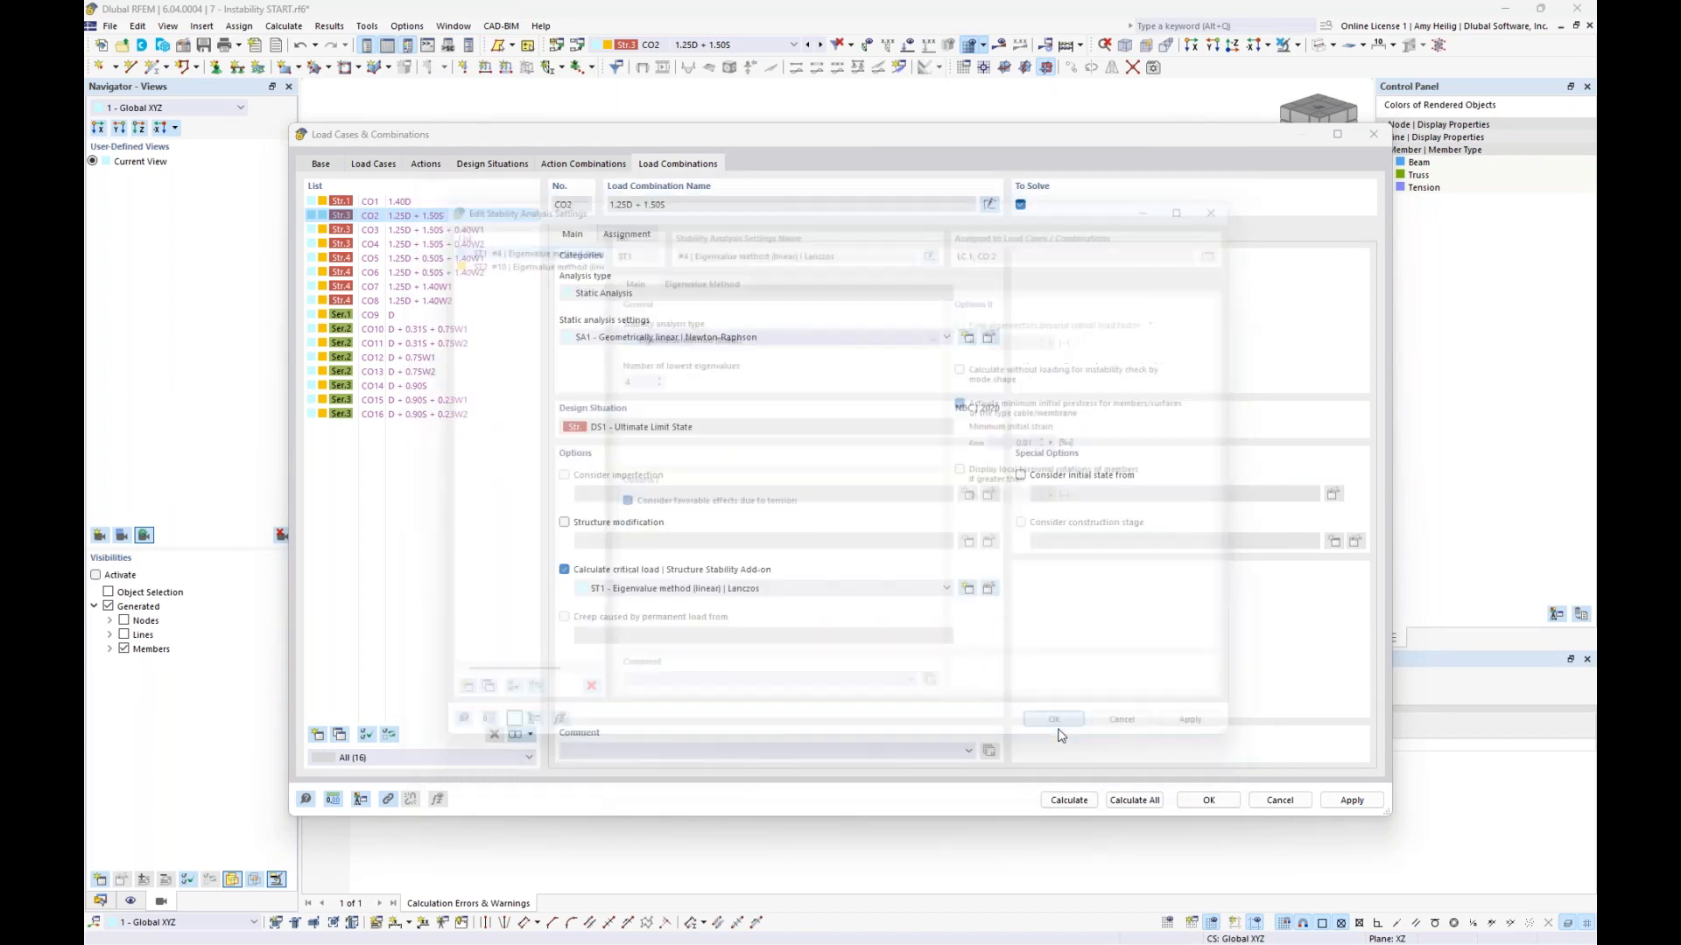
left_click(1067, 801)
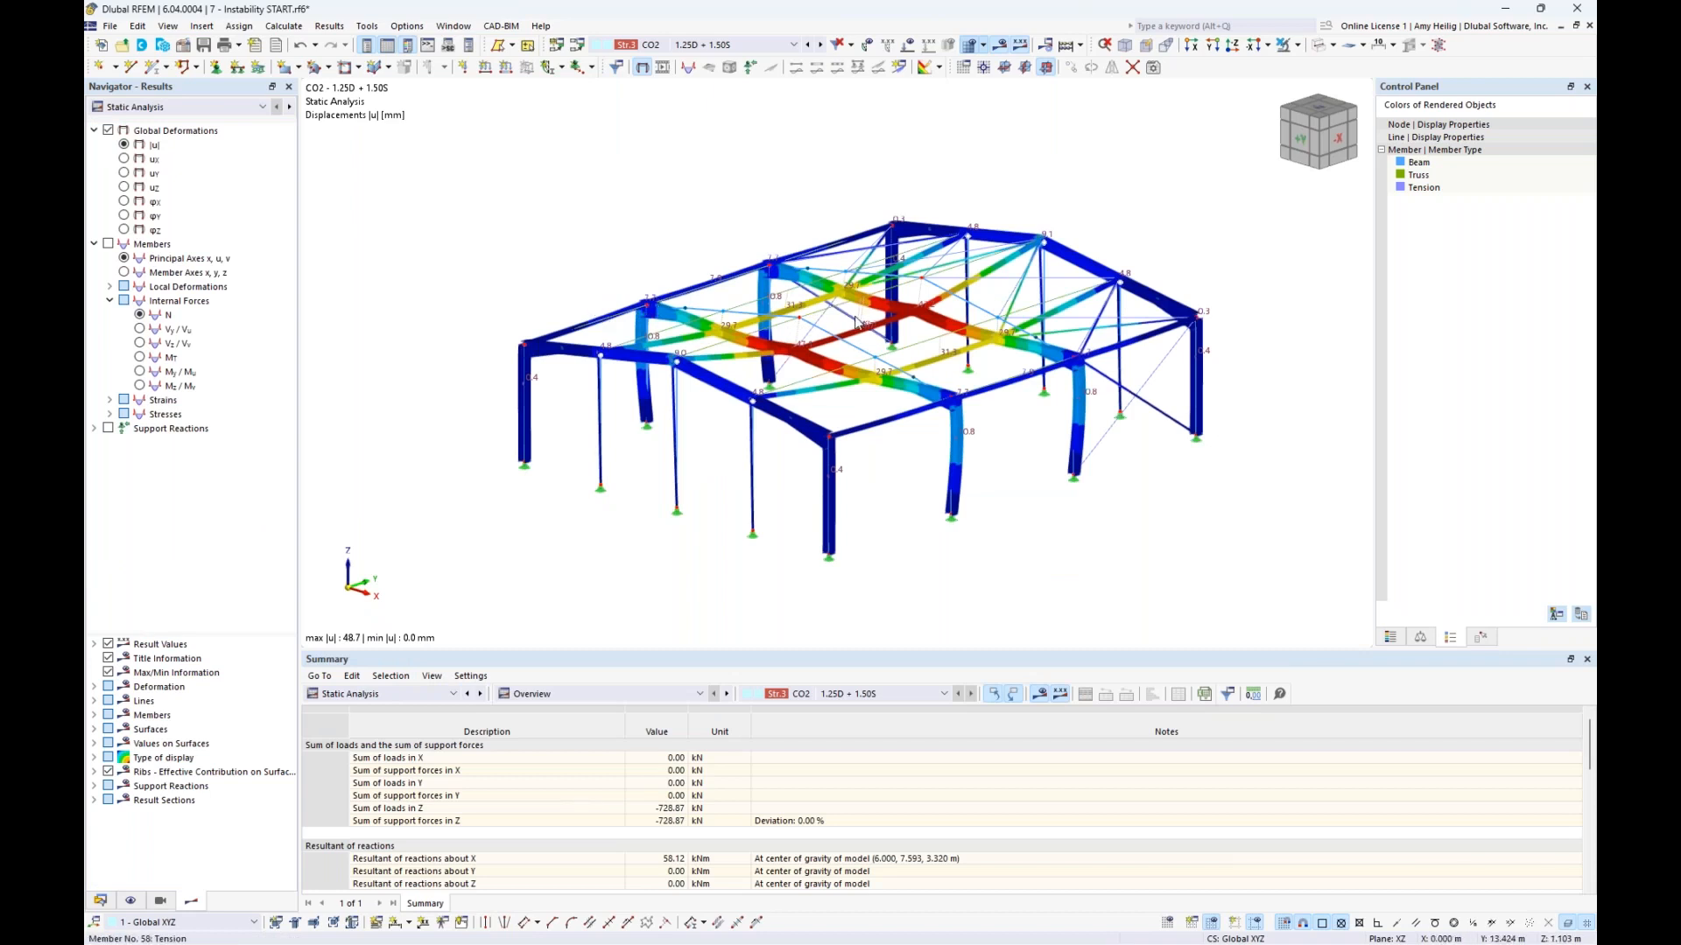
Step: View CO2's deformed frame and switch the displayed results from Static Analysis to Stability Analysis
middle_click_drag(637, 255, 611, 239)
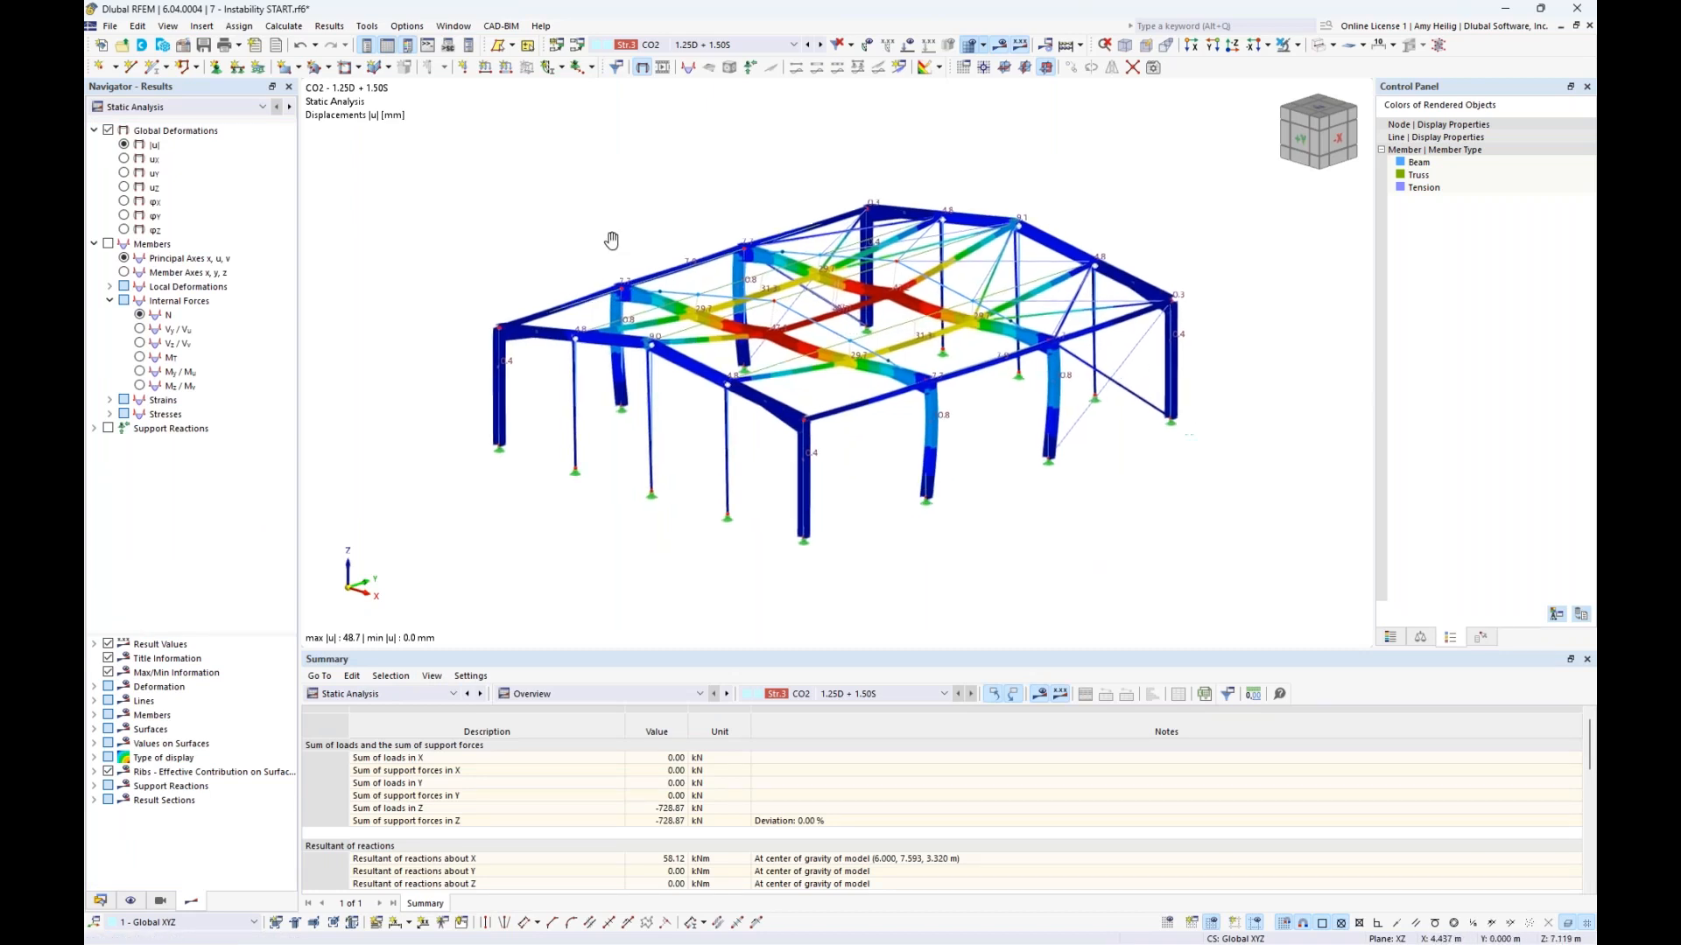
scroll(710, 252, "up", 1)
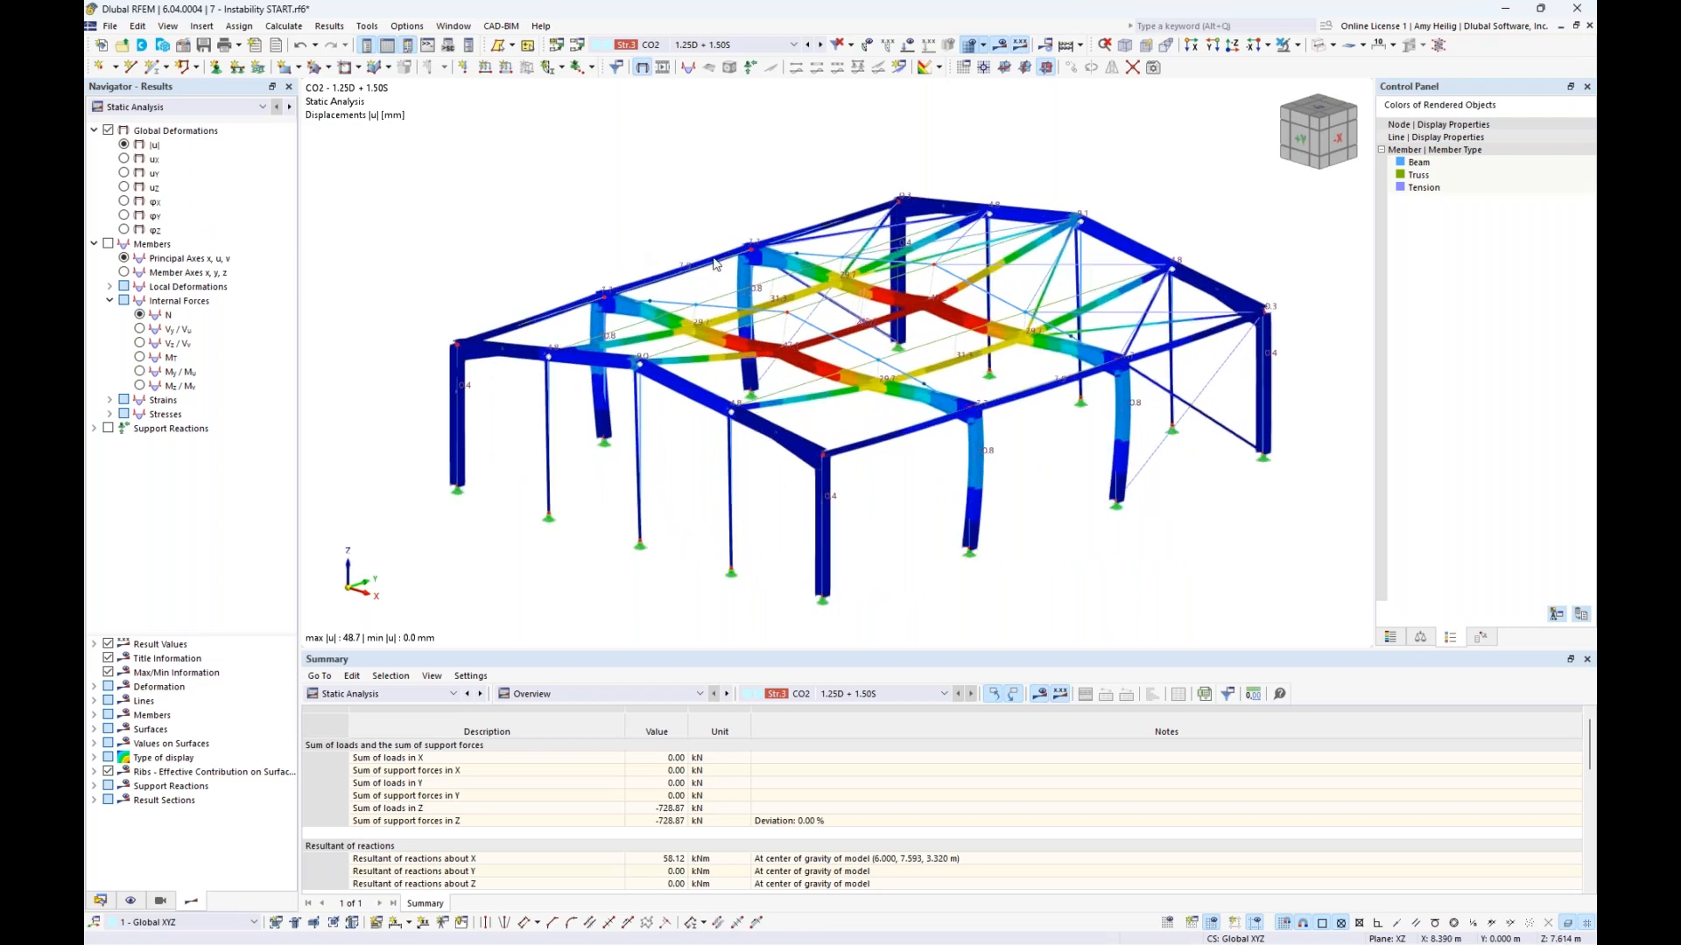
left_click(180, 107)
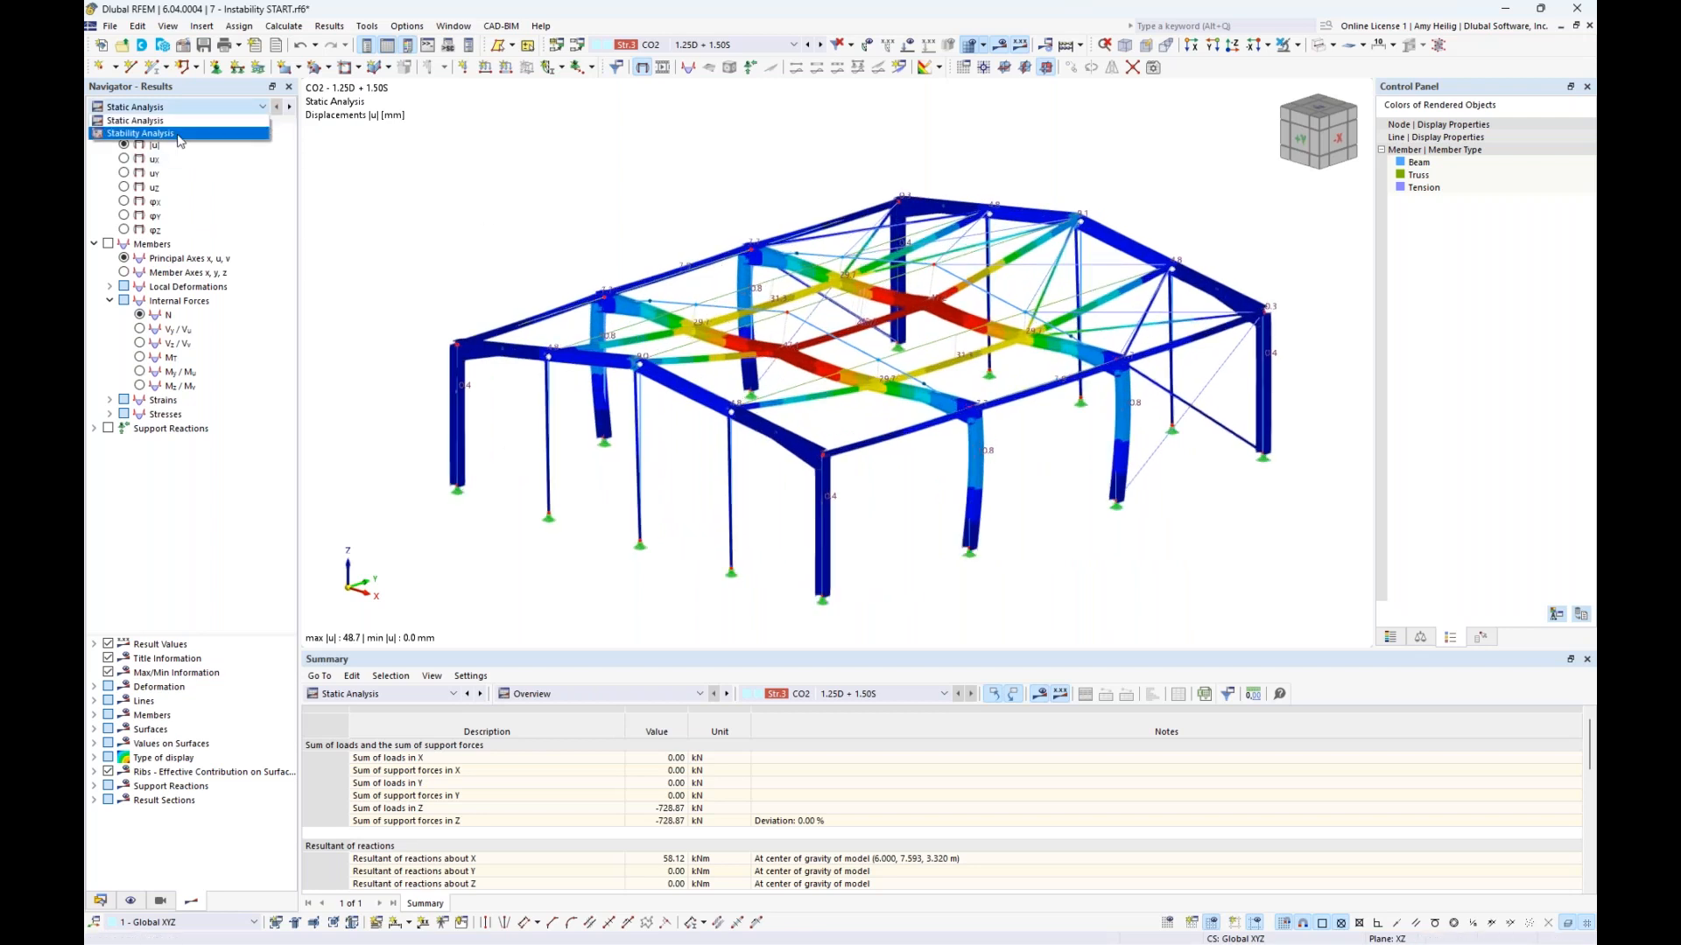
left_click(180, 134)
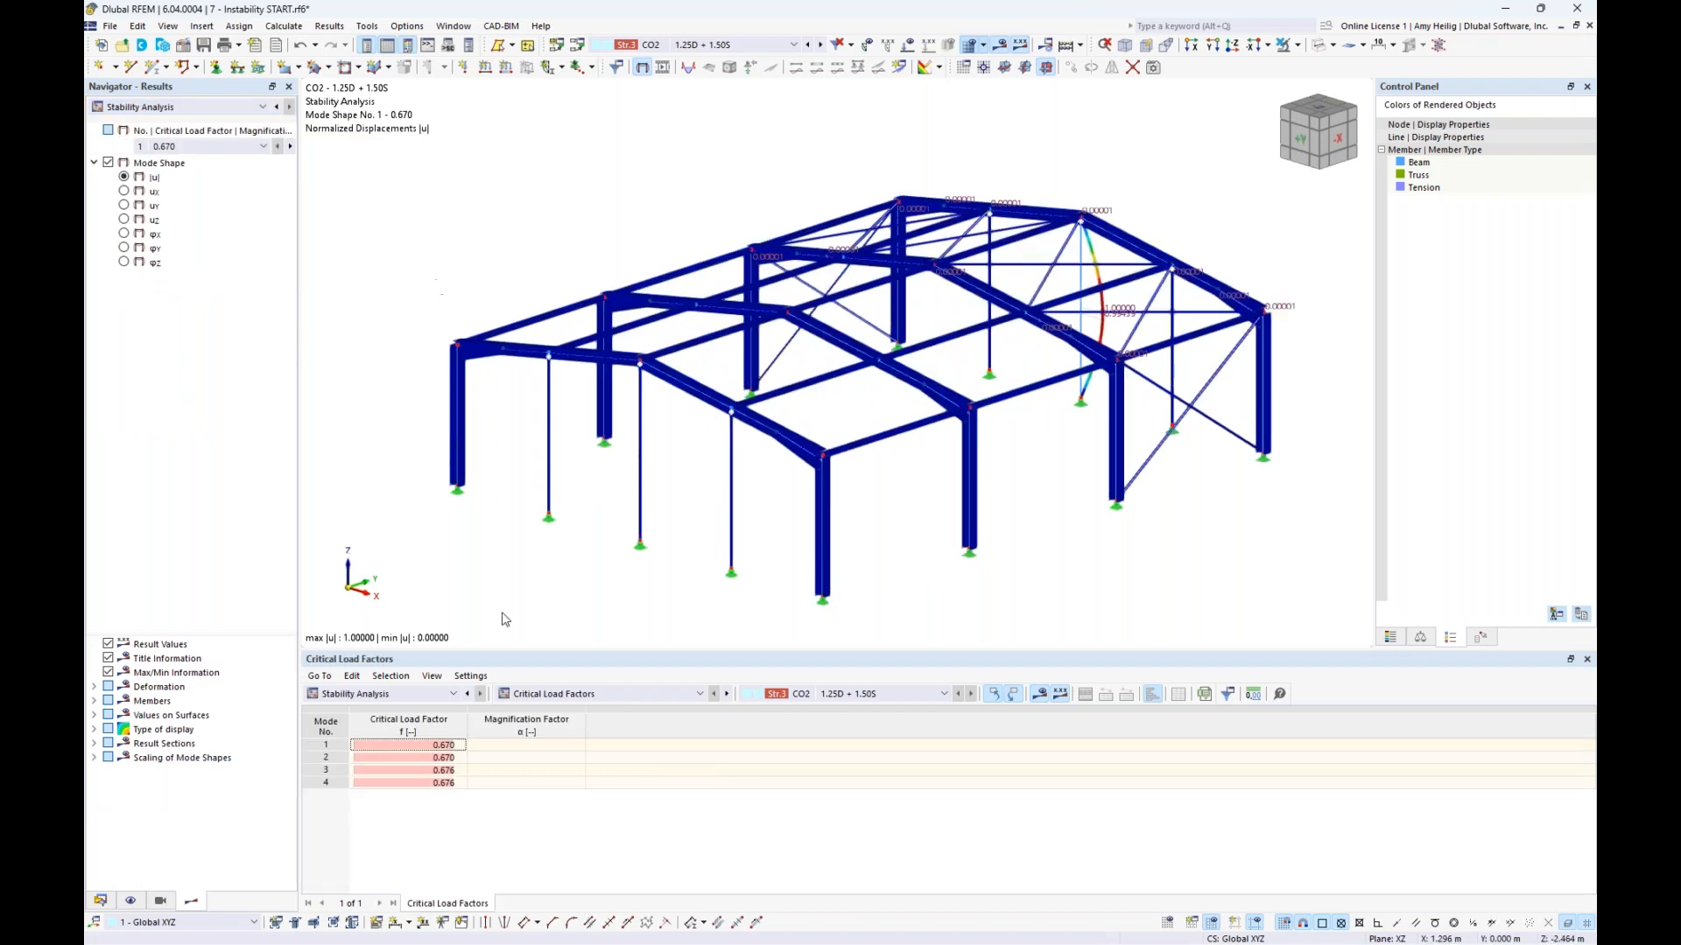
Step: Examine mode shapes 1 to 3 from the critical load factors table and identify the buckling end-wall columns, returning to mode 1
middle_click_drag(1200, 469, 879, 428, "ctrl")
left_click(425, 746)
left_click(422, 748)
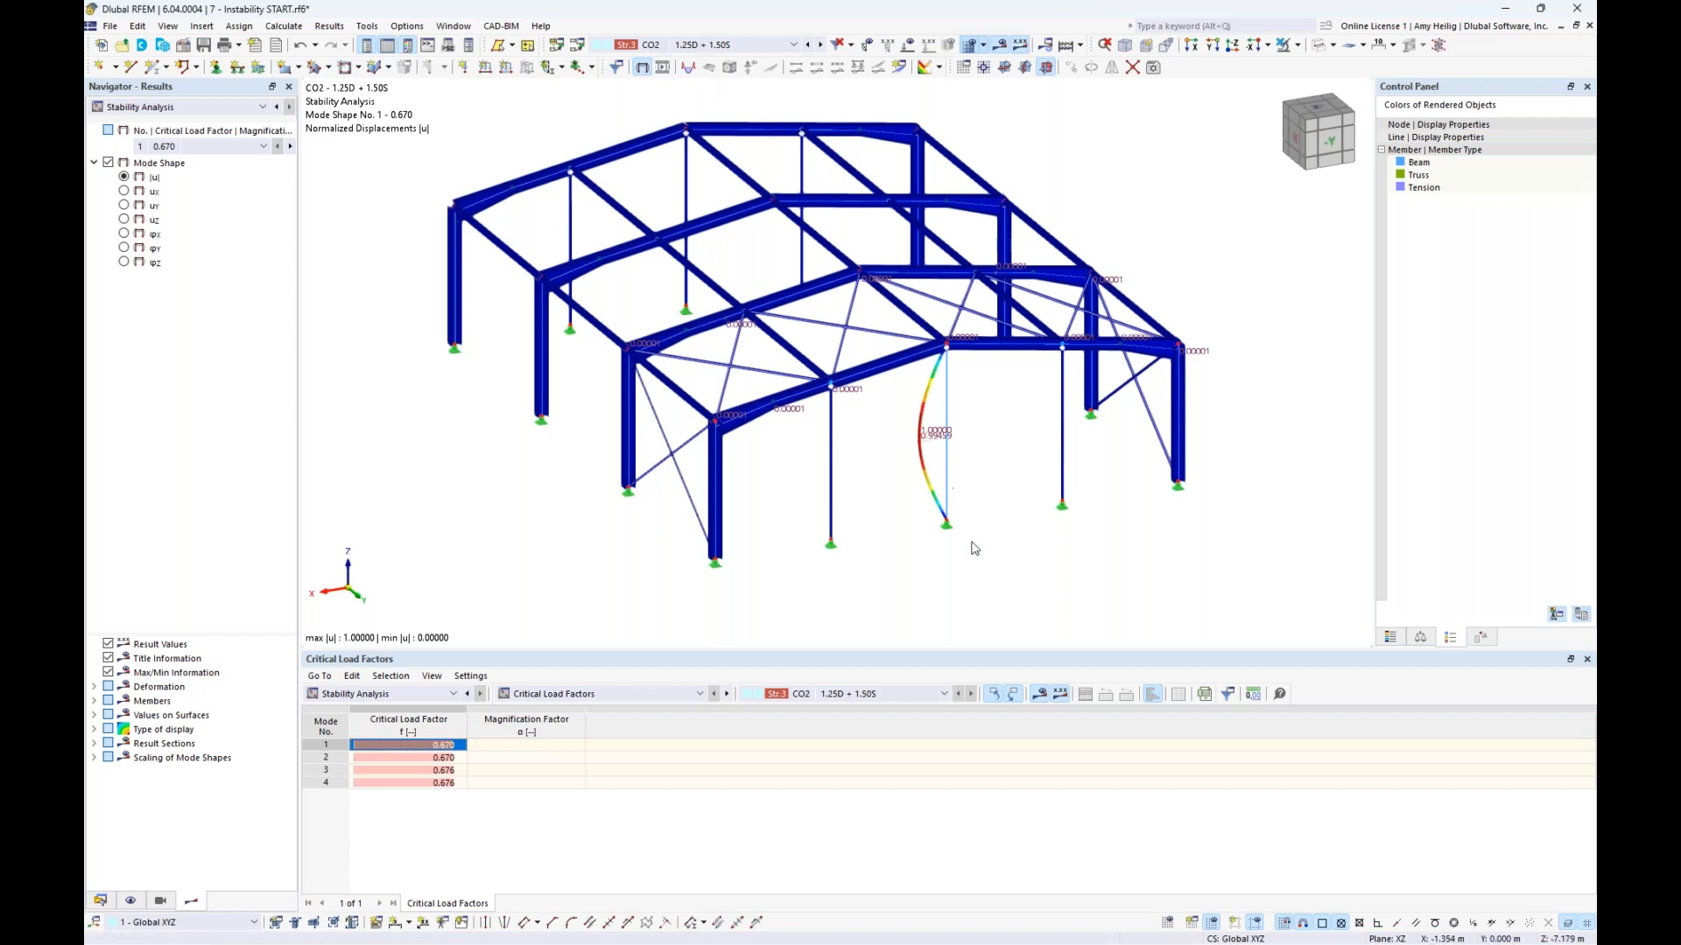
left_click(378, 758)
left_click(389, 771)
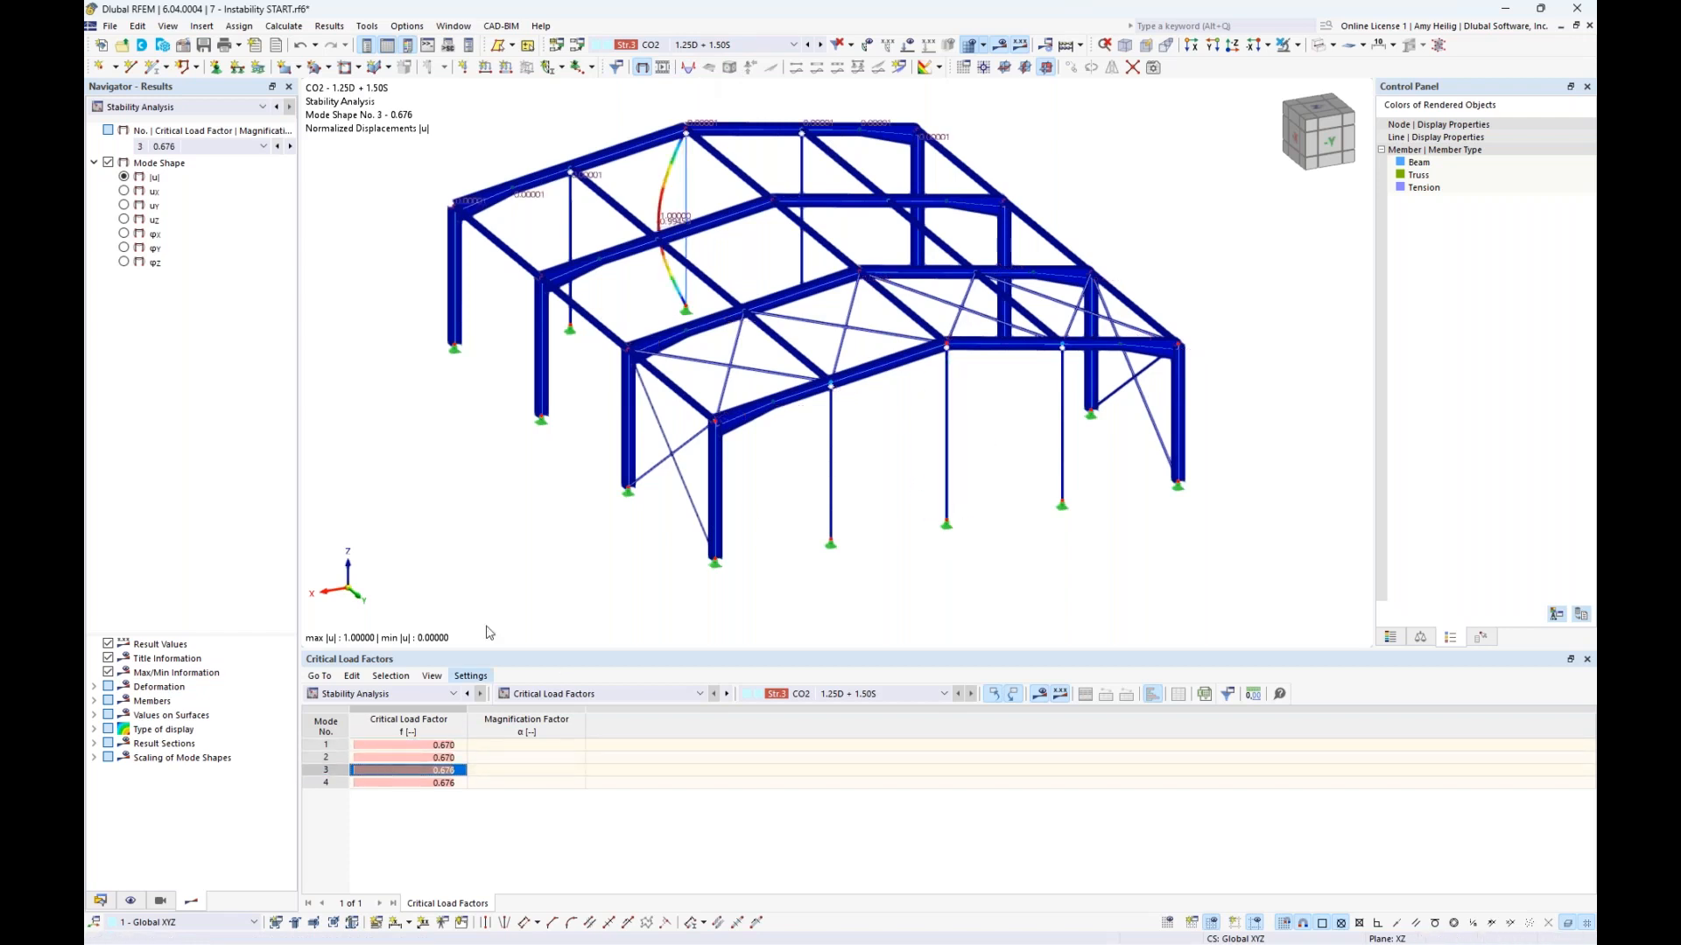
left_click(418, 748)
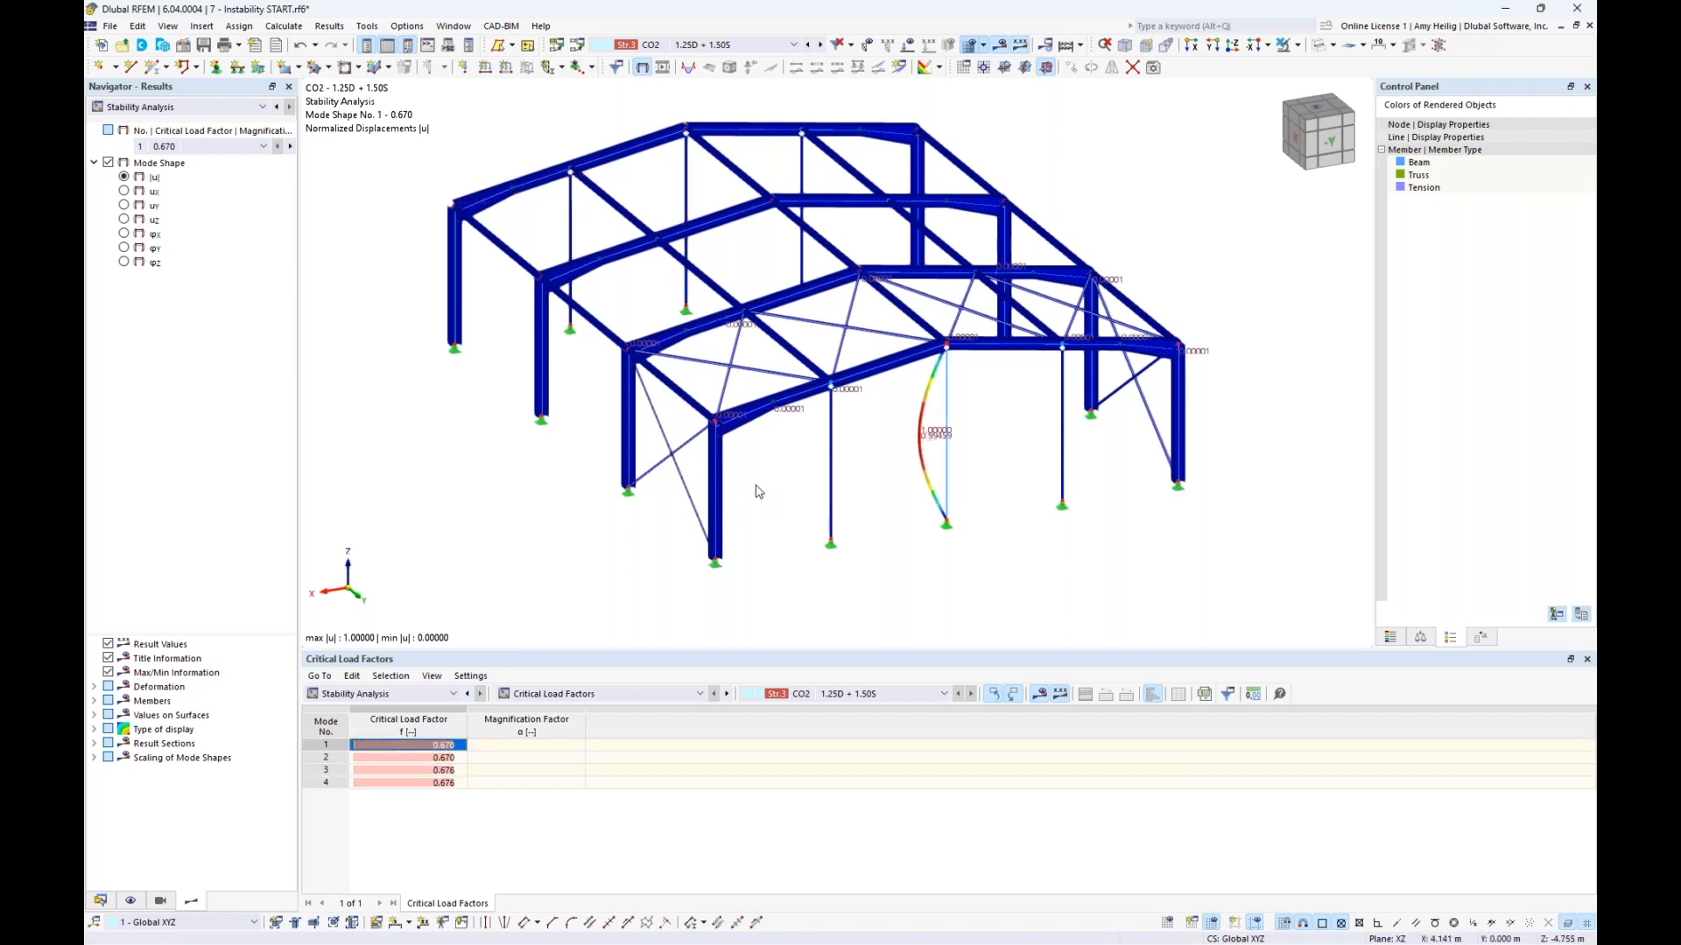
Step: Change the section of all intermediate end-wall columns to 2 - Sqr HSS 127x127x4.8, accepting deletion of the results
middle_click_drag(753, 492, 744, 539)
middle_click_drag(556, 495, 1053, 422, "ctrl")
left_click_drag(971, 412, 648, 378)
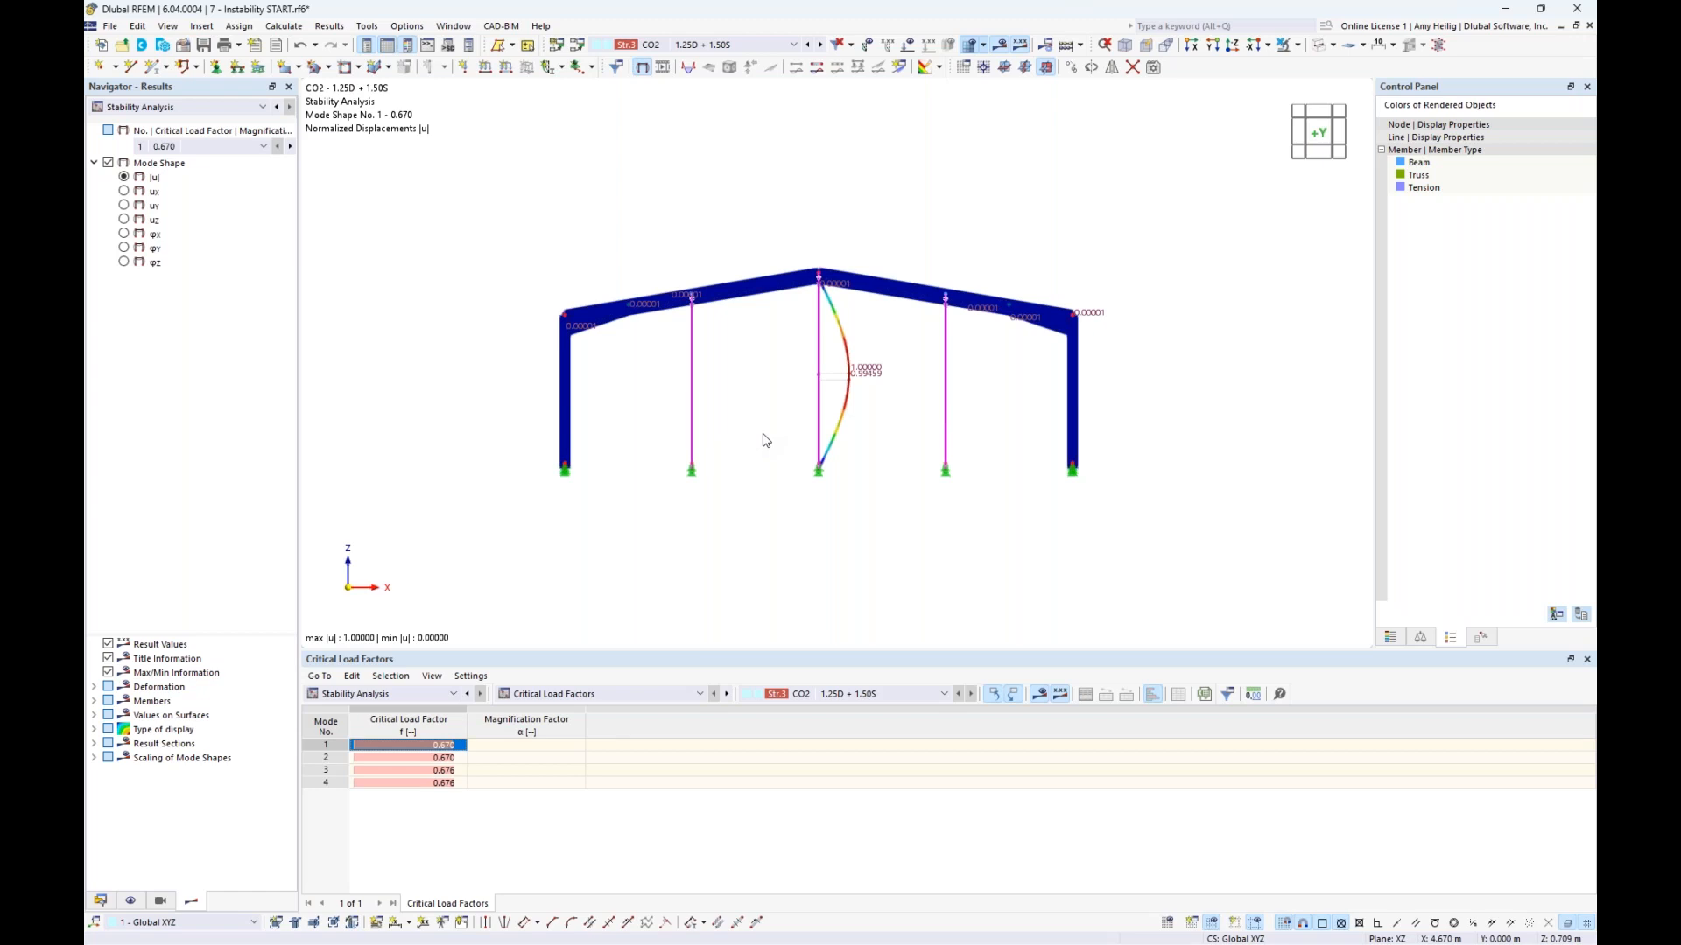
scroll(765, 440, "up", 1)
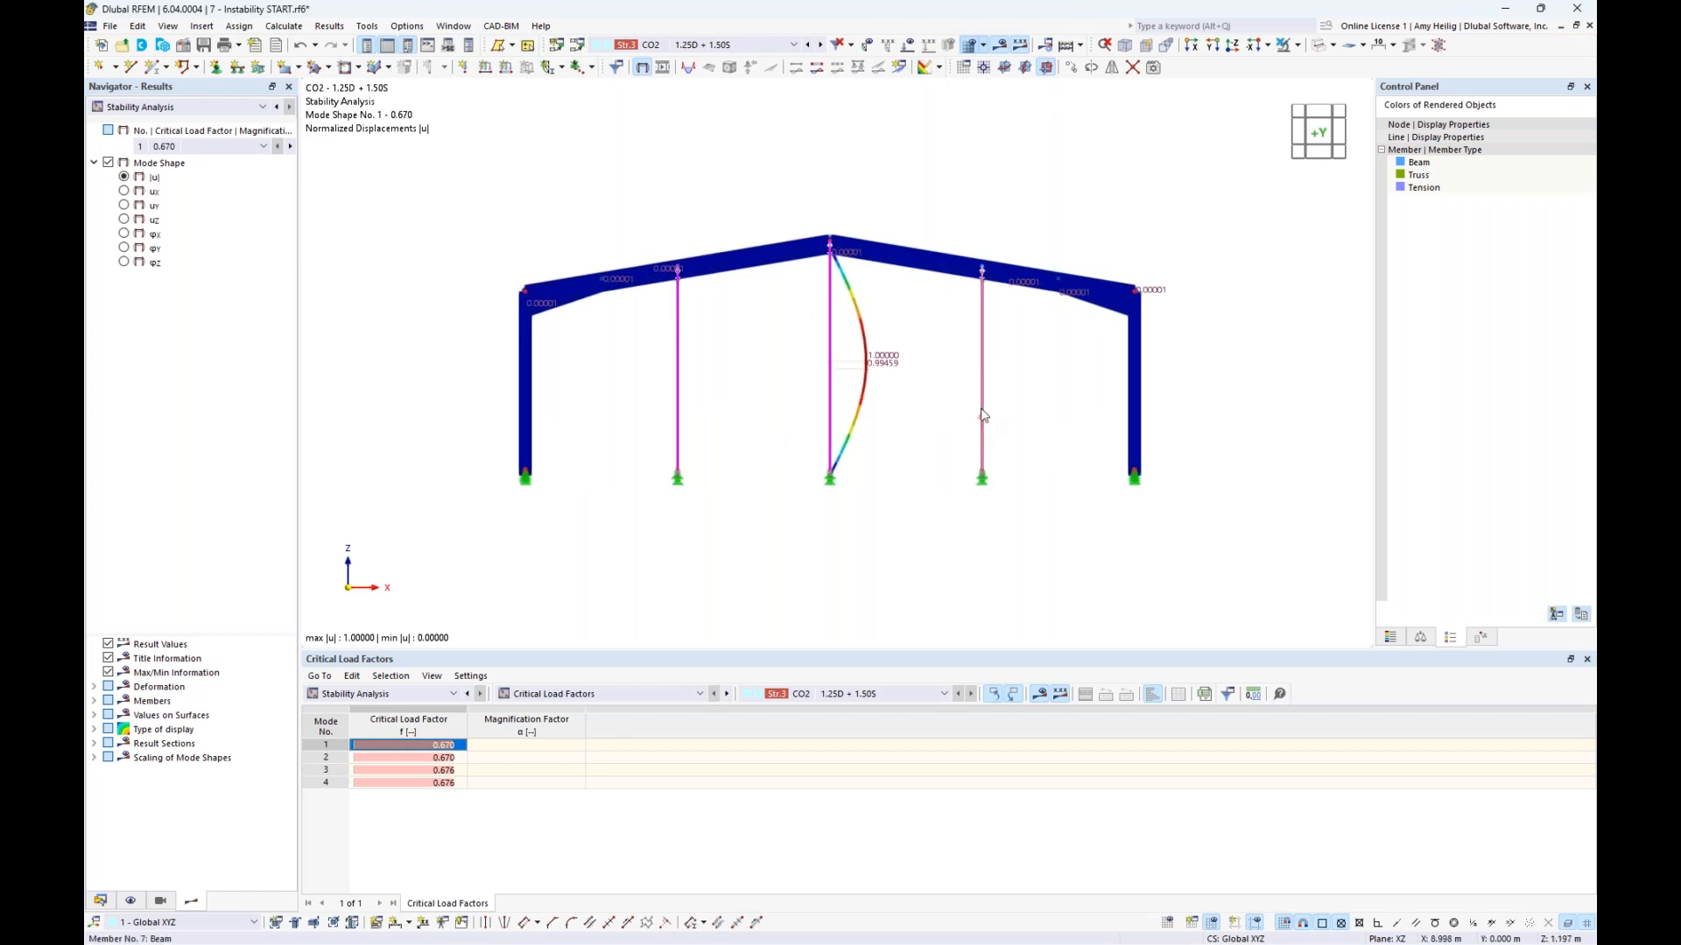
double_click(982, 416)
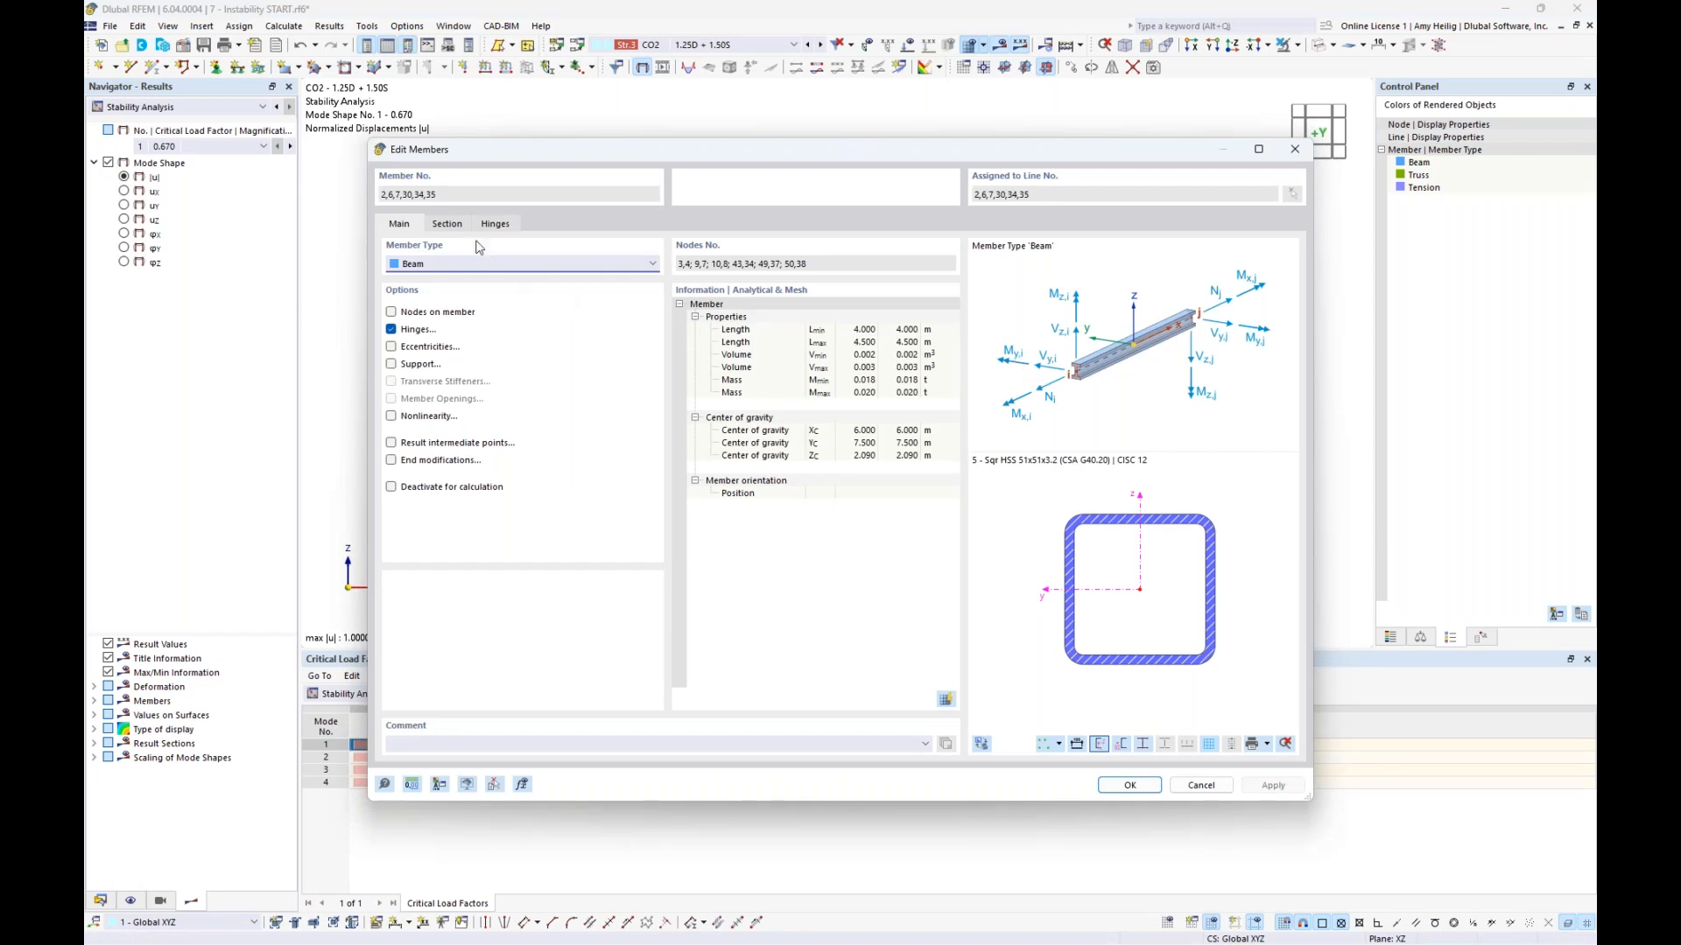
left_click(447, 224)
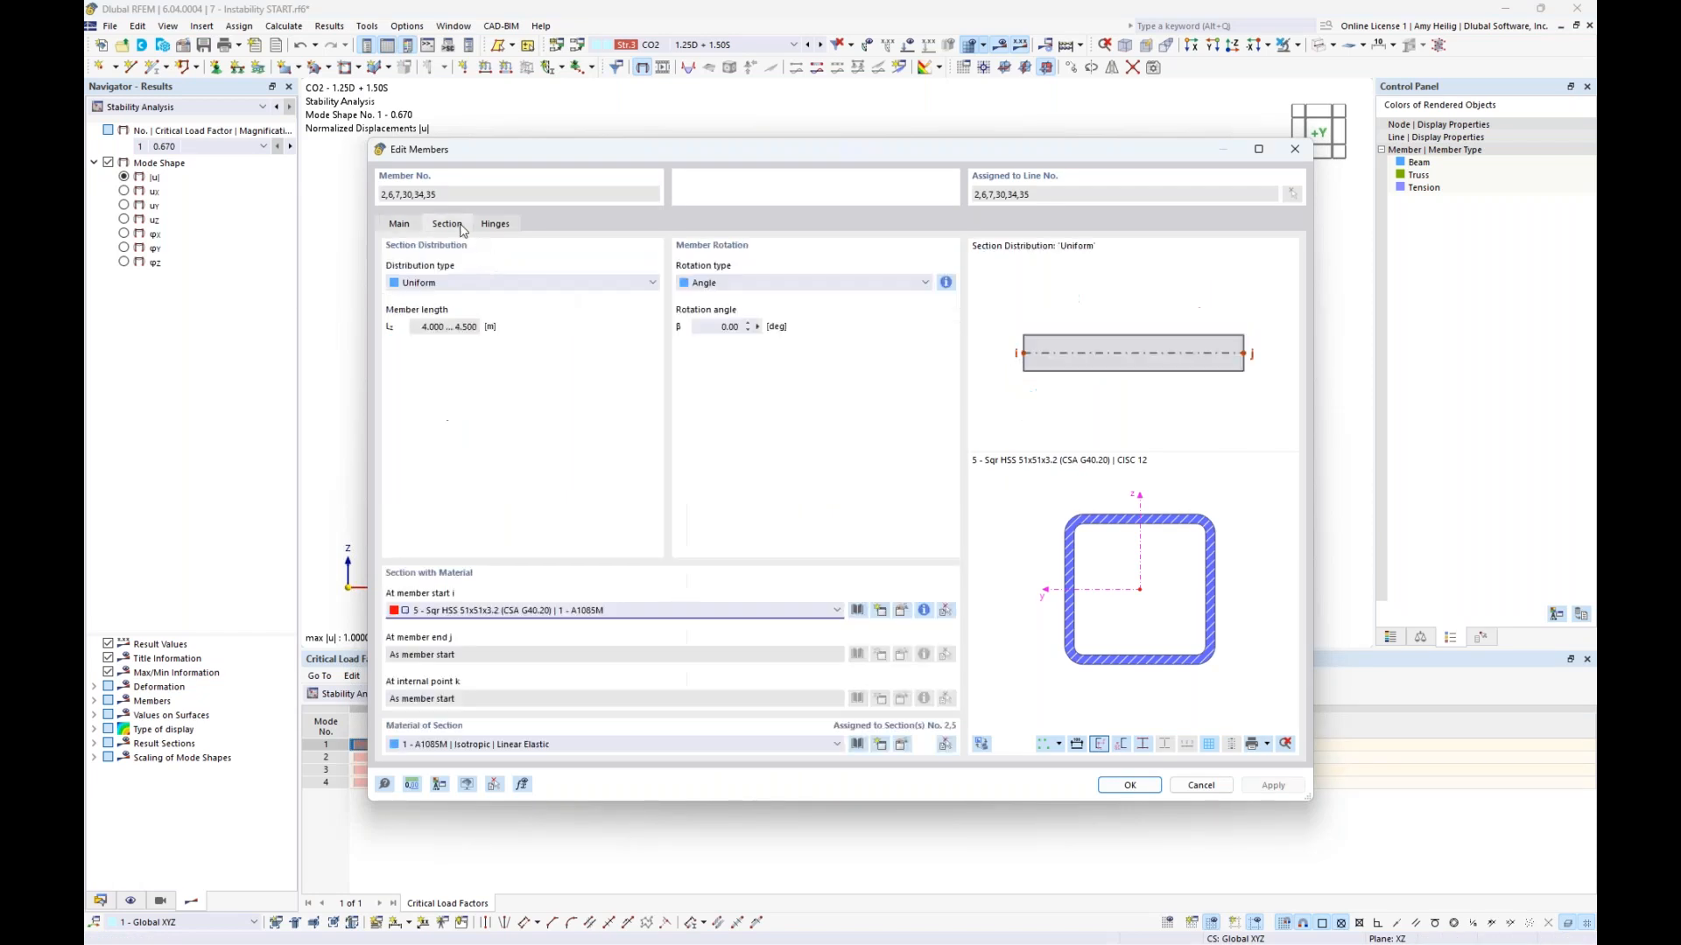
left_click(595, 613)
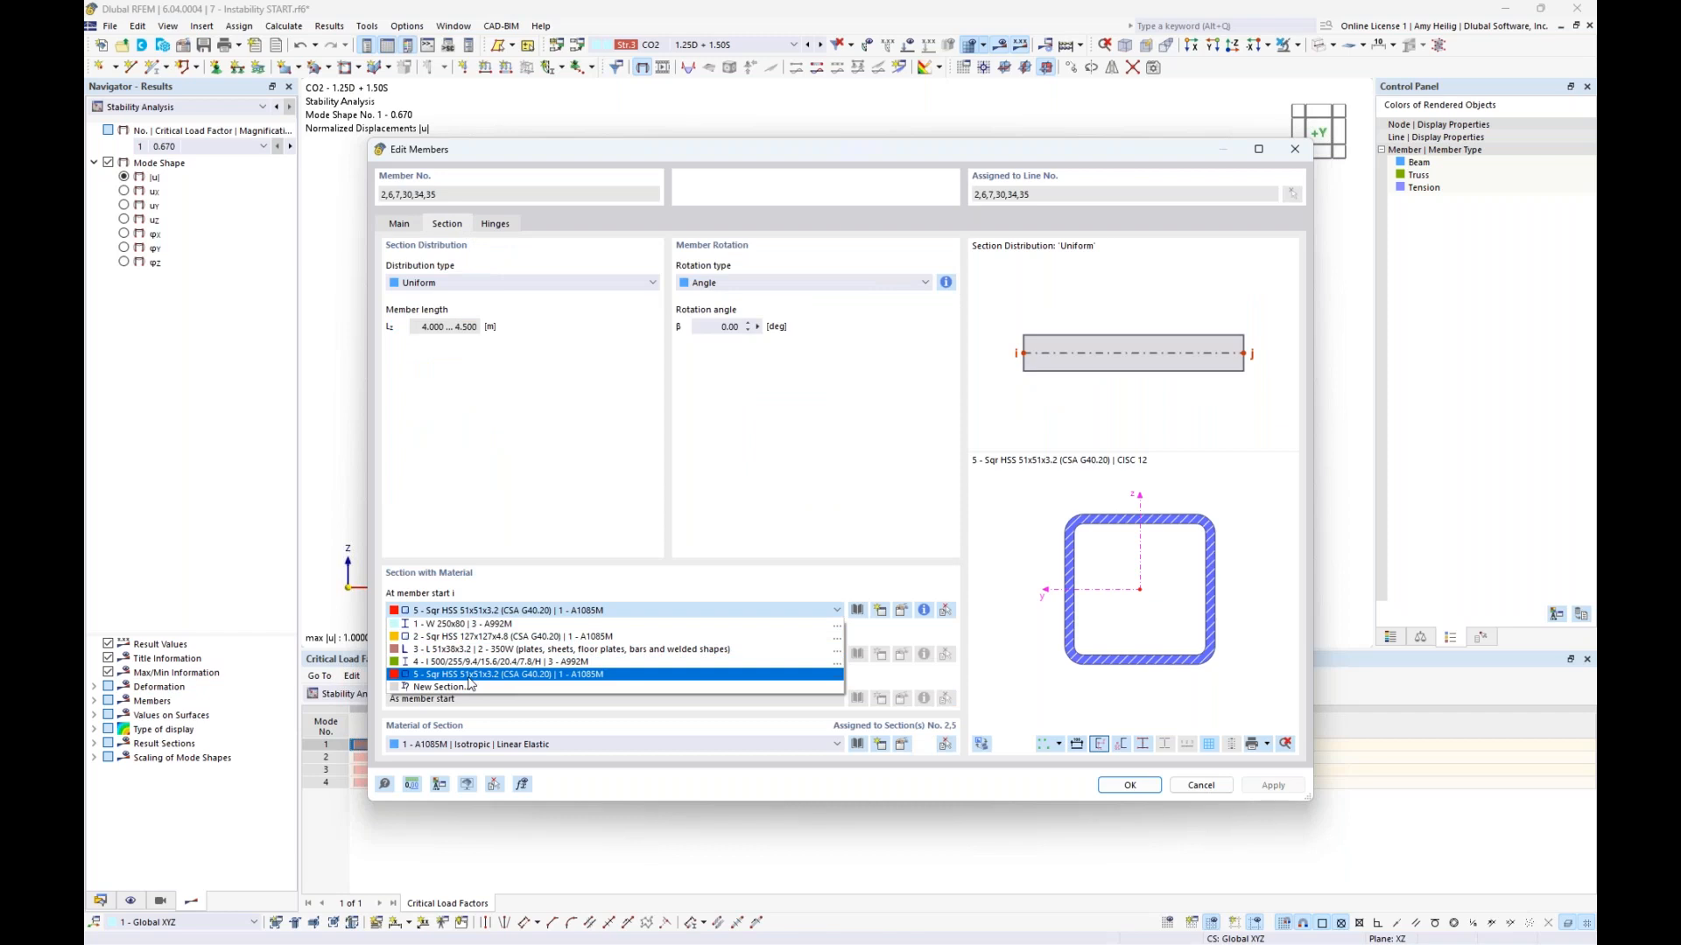
left_click(476, 638)
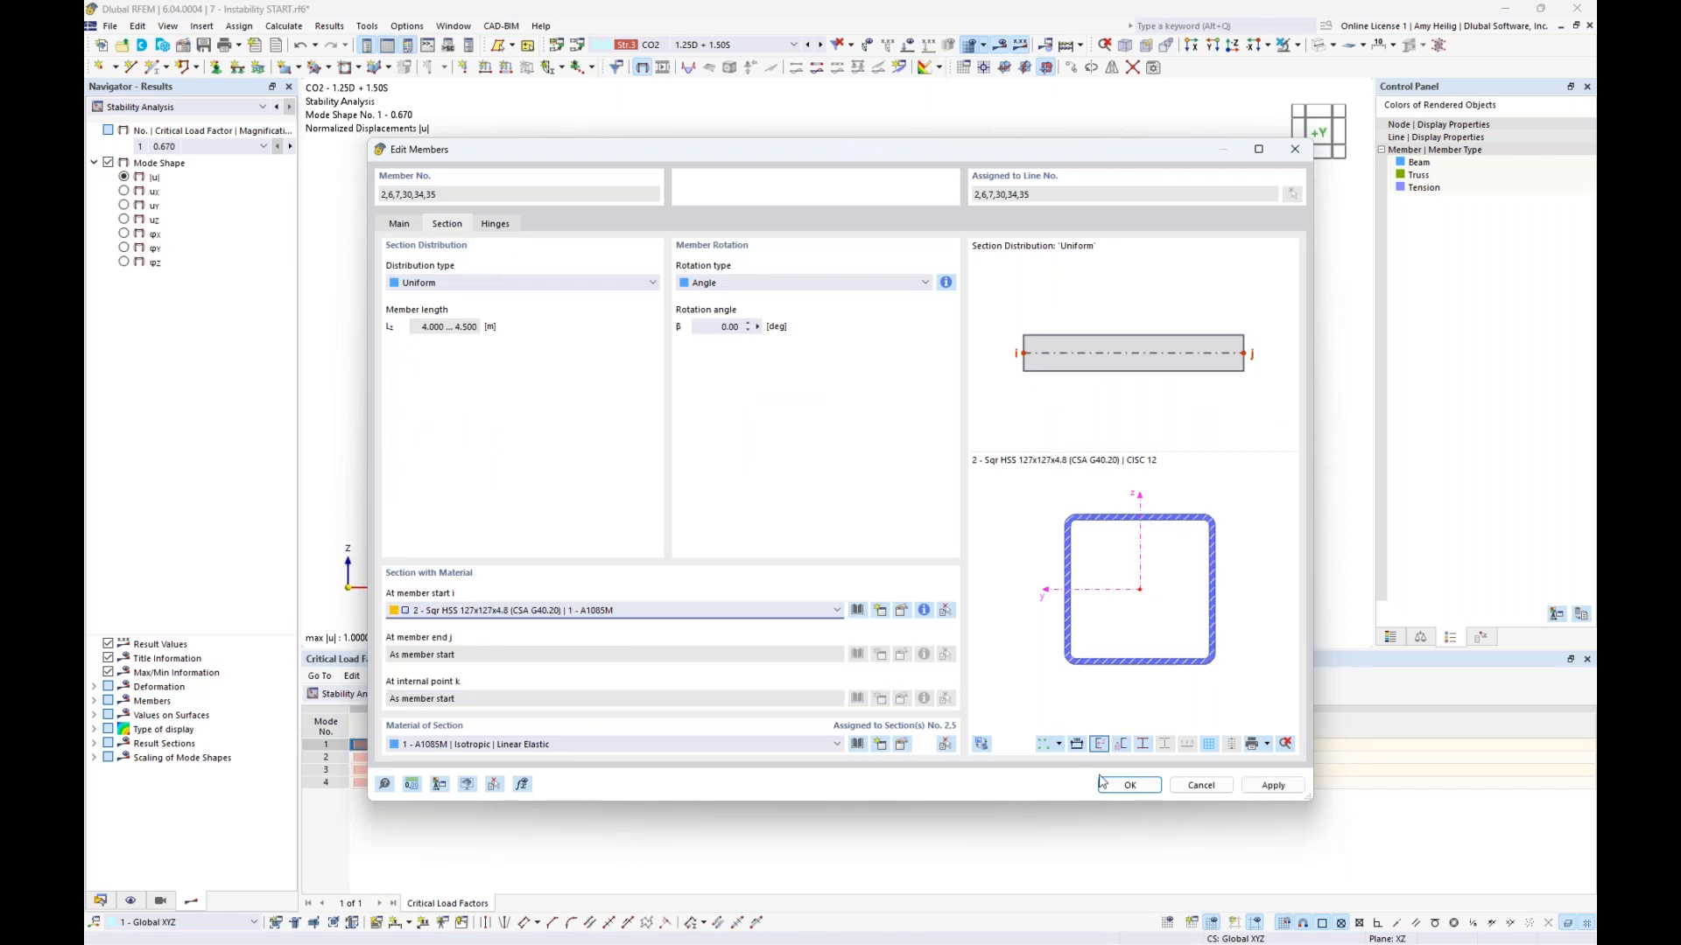
left_click(1129, 785)
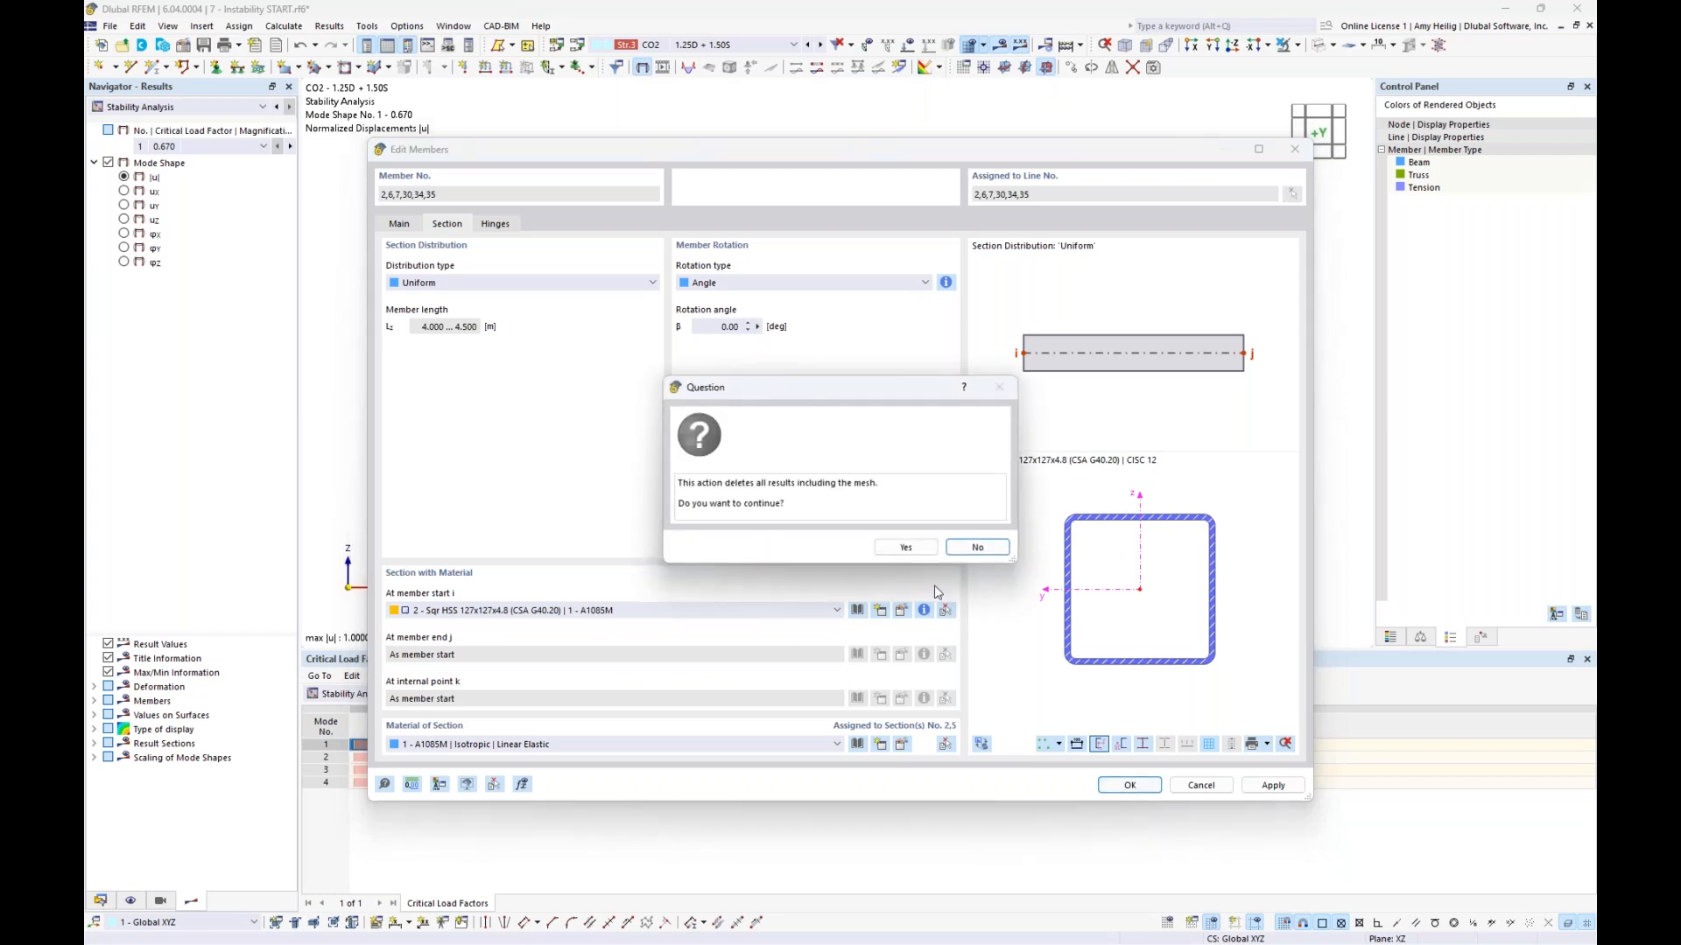
left_click(916, 549)
Step: Clear the selection and show the whole frame in 3D with its members rendered as solids
left_click(1170, 251)
middle_click_drag(1138, 250, 1208, 184, "ctrl")
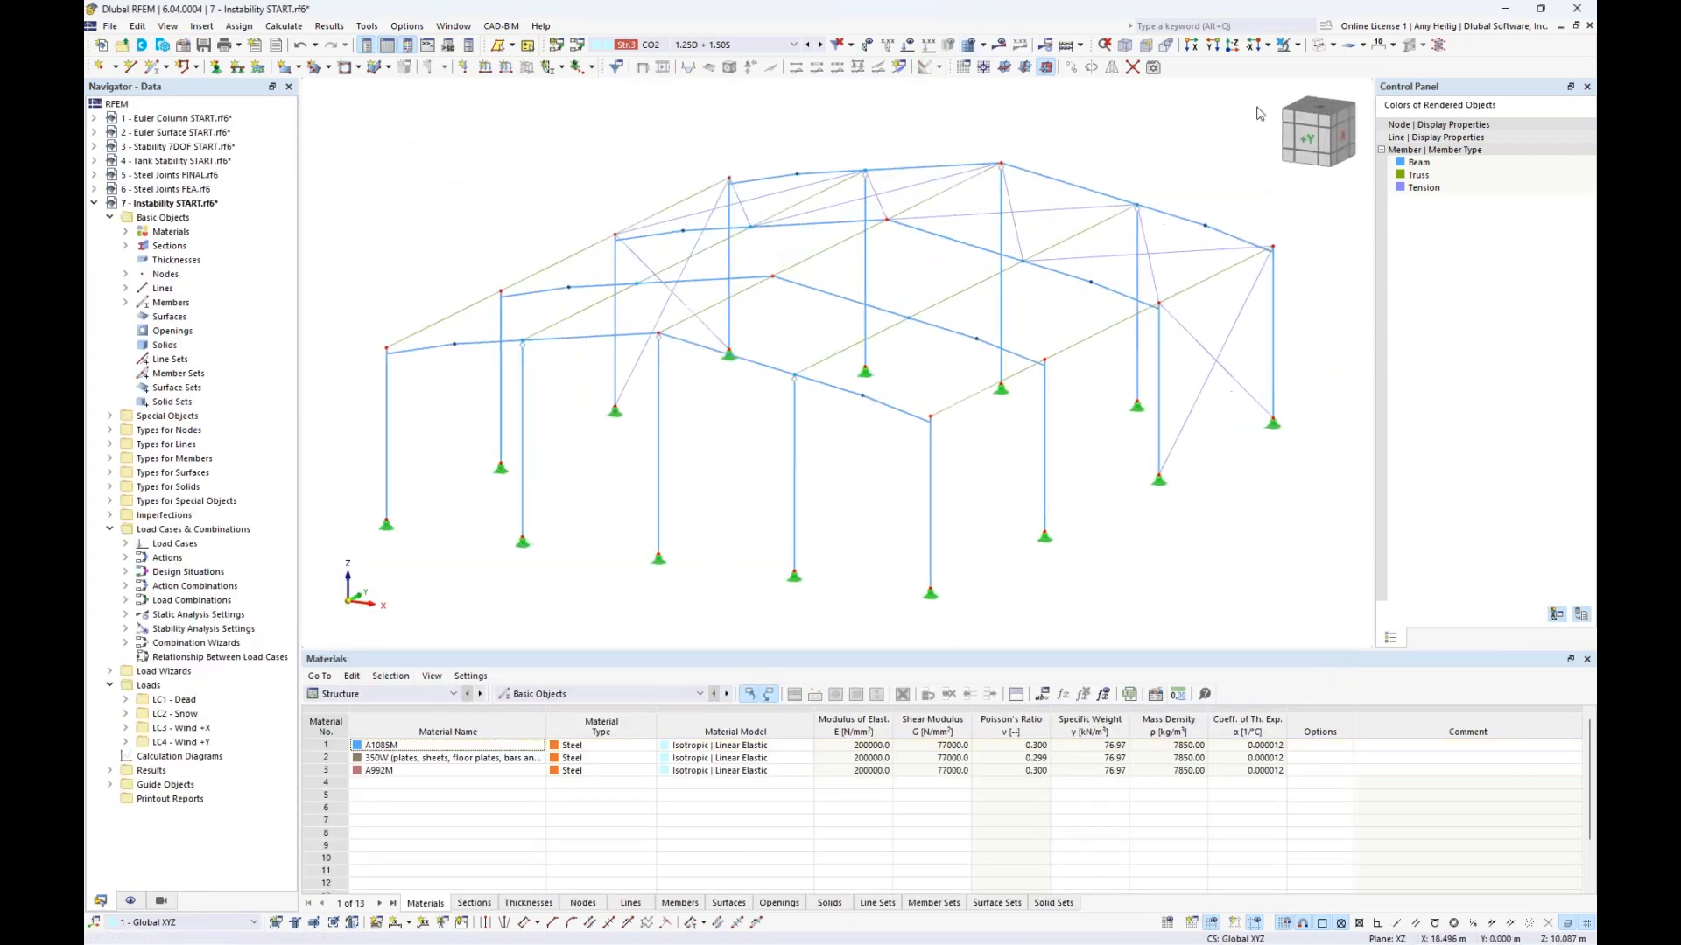
left_click(1319, 45)
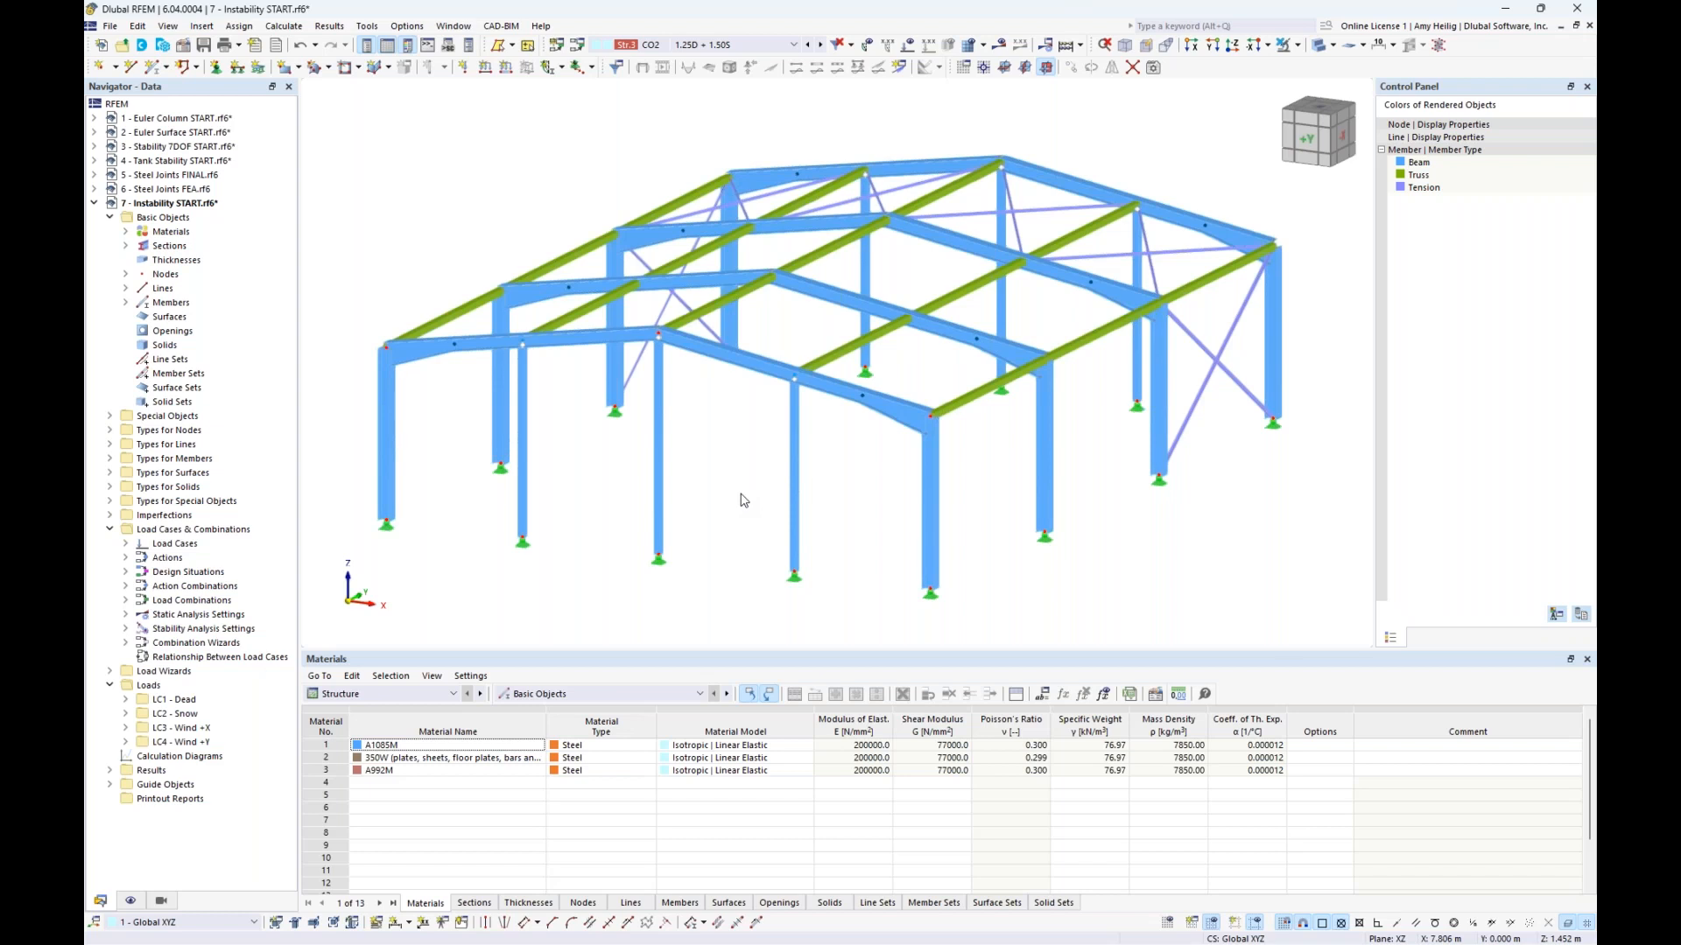
Step: Set CO2's static analysis settings to SA2 - Second-order (P-Δ) | Picard and calculate the combination
left_click(577, 46)
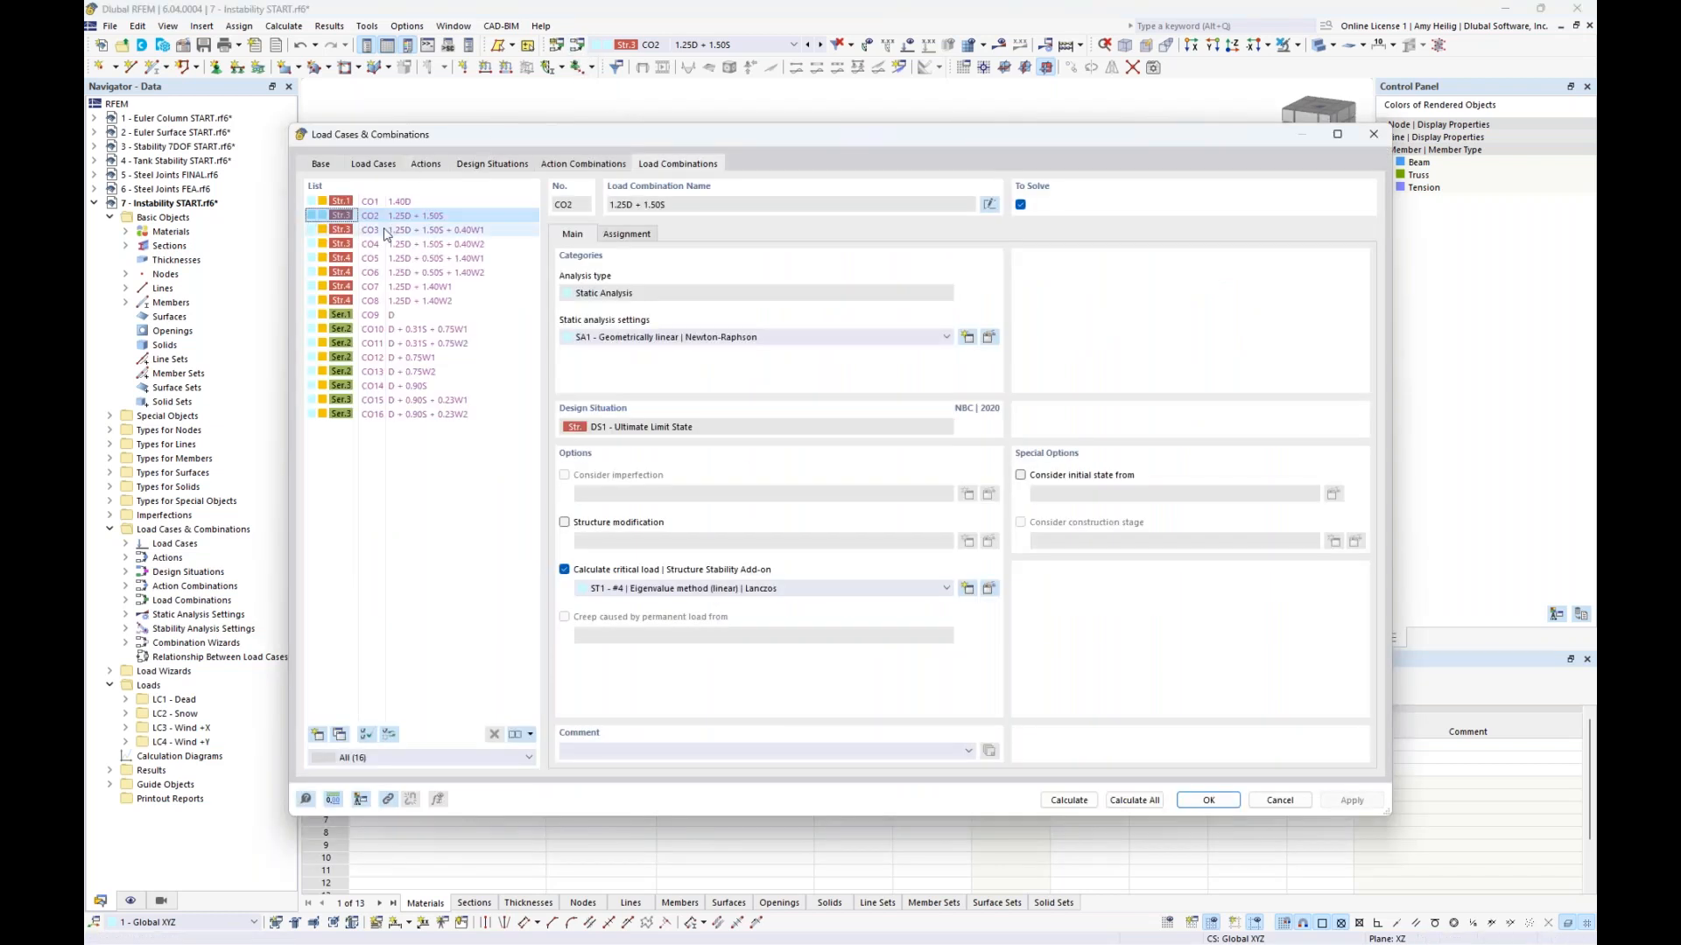
left_click(707, 346)
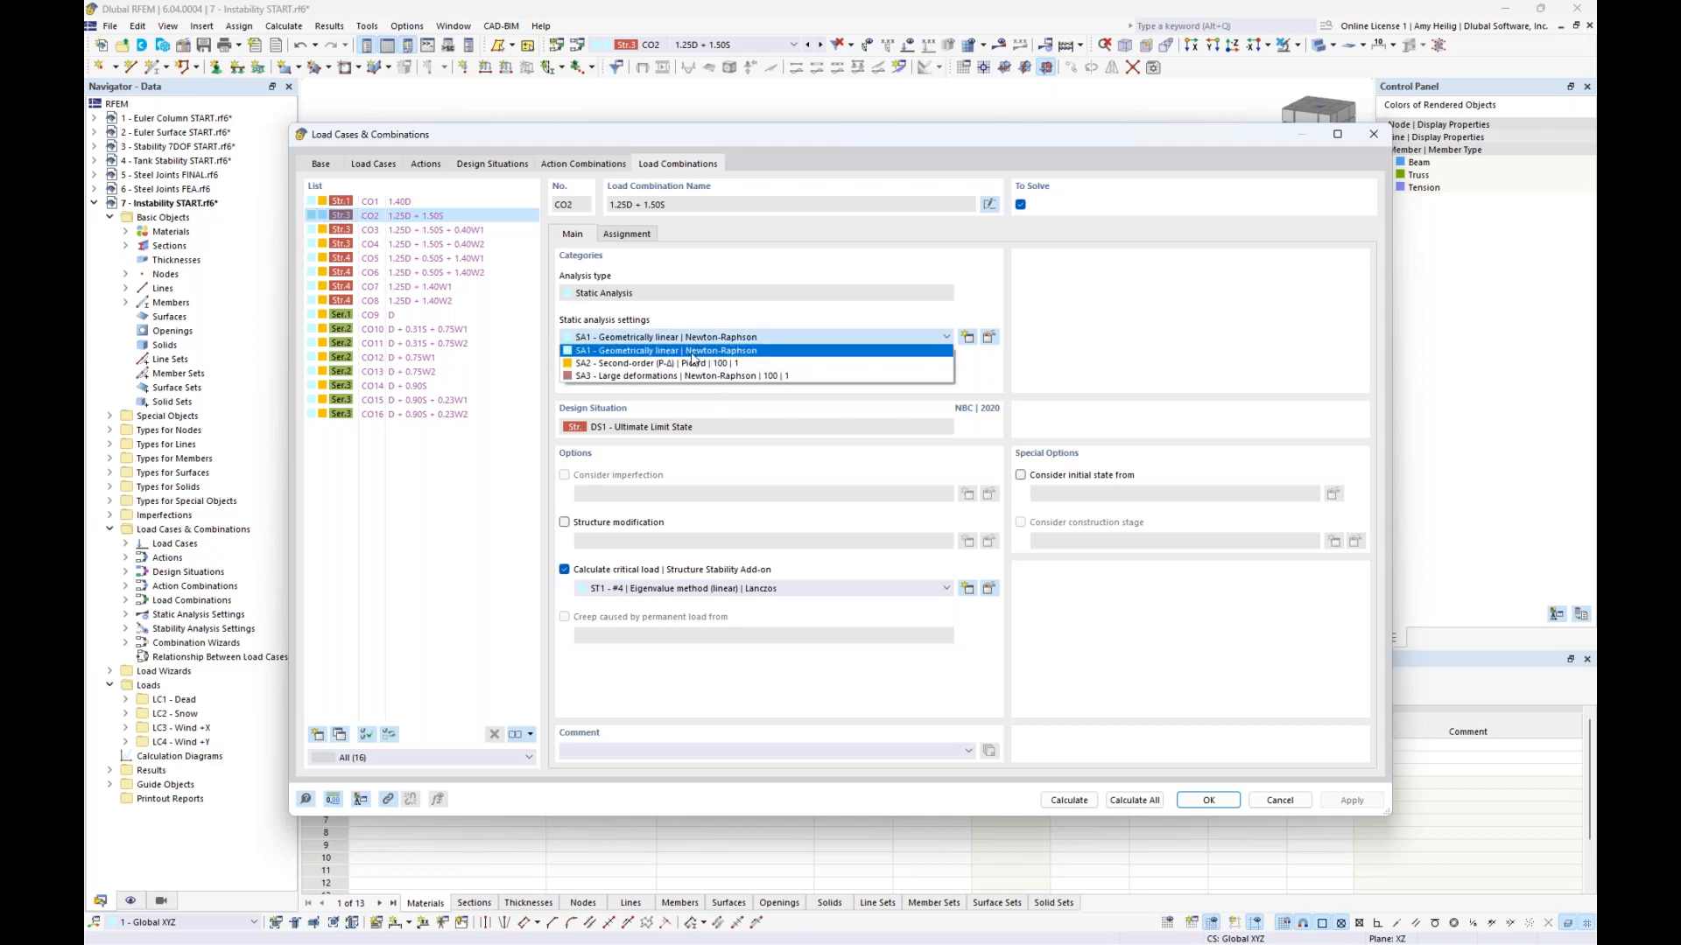
left_click(665, 371)
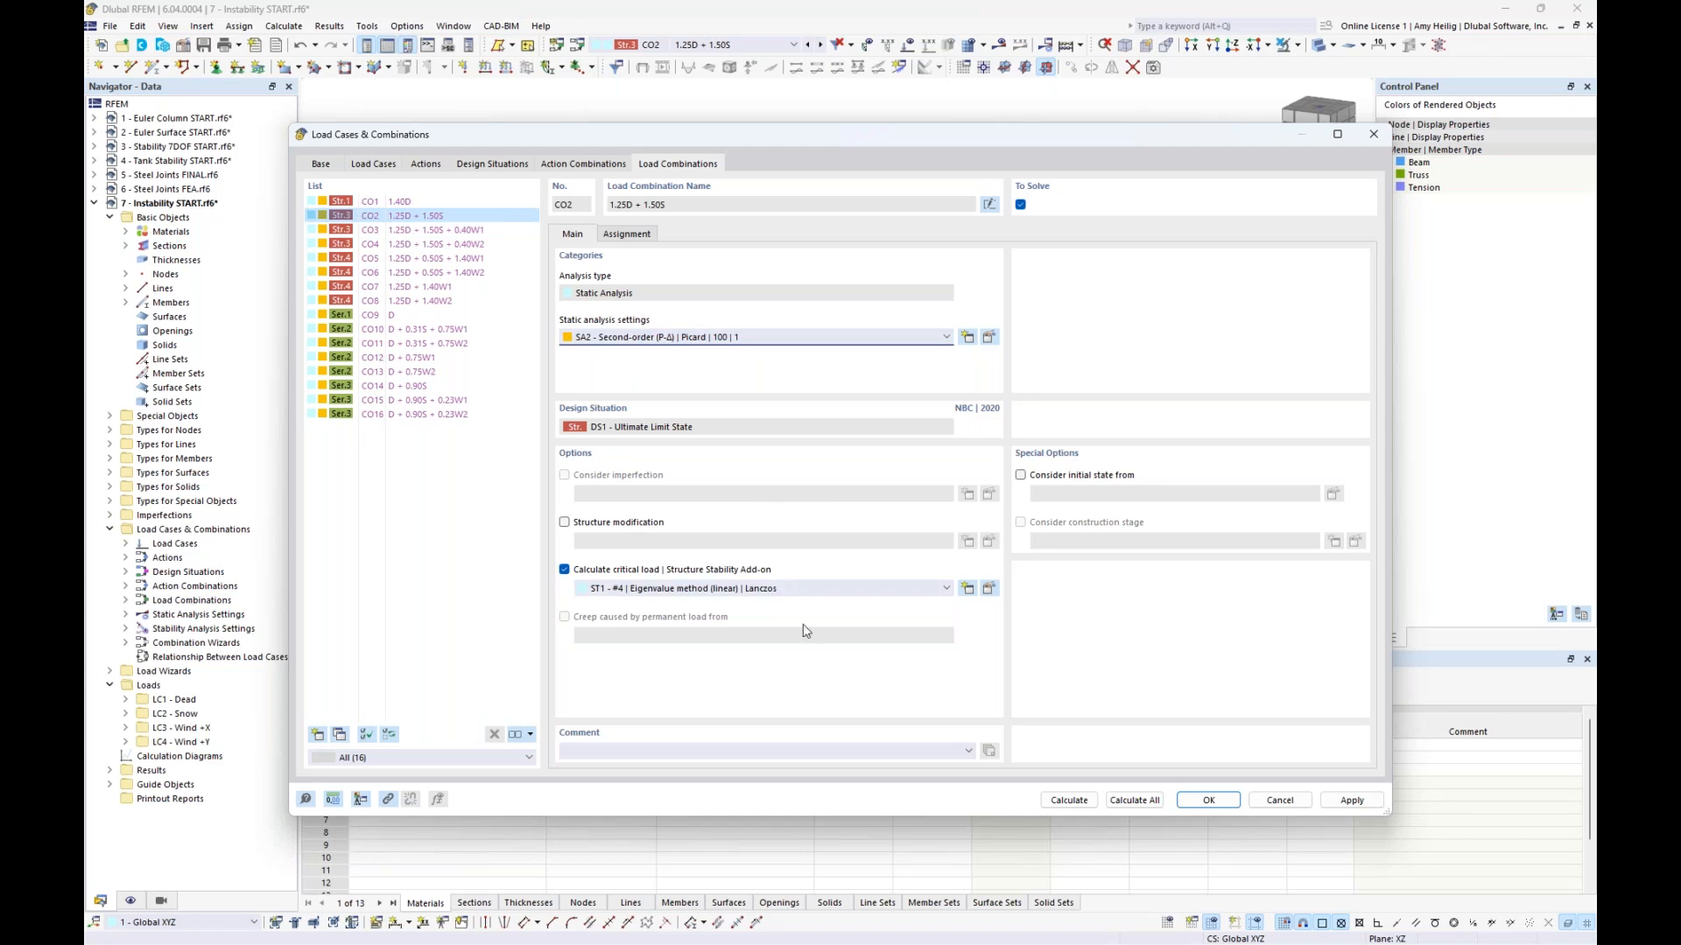
left_click(1069, 800)
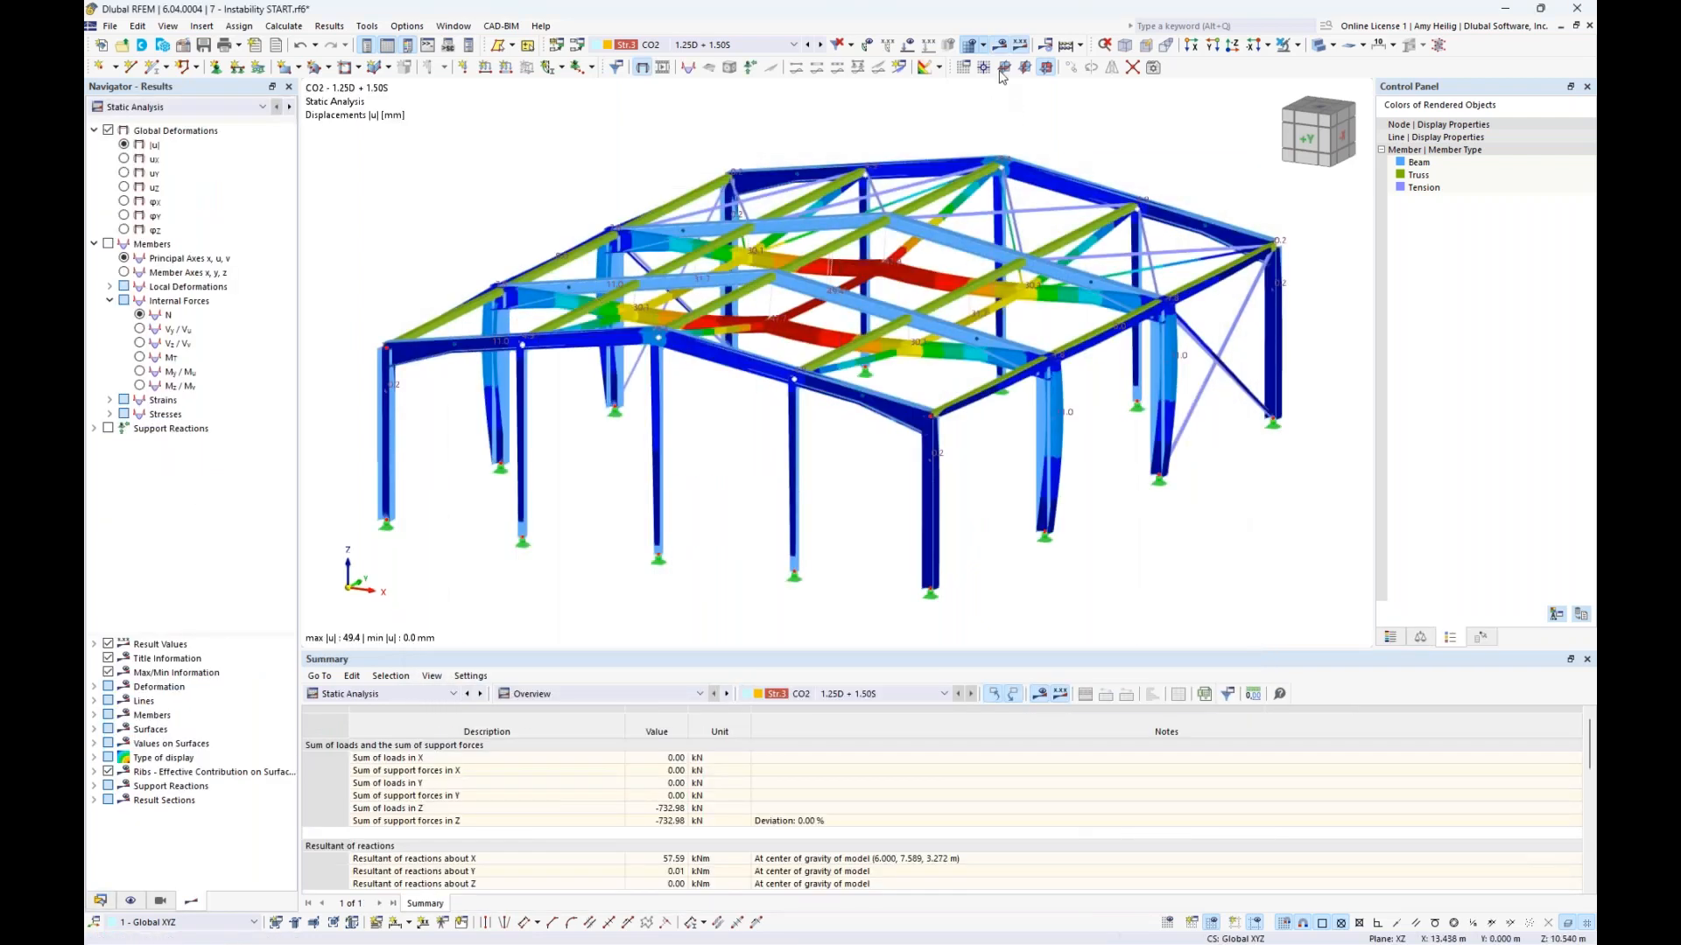
Step: Remove the solid member rendering, display CO2's stability results, and examine mode shape 1 at the end wall and a column support
left_click(1319, 46)
left_click(1319, 46)
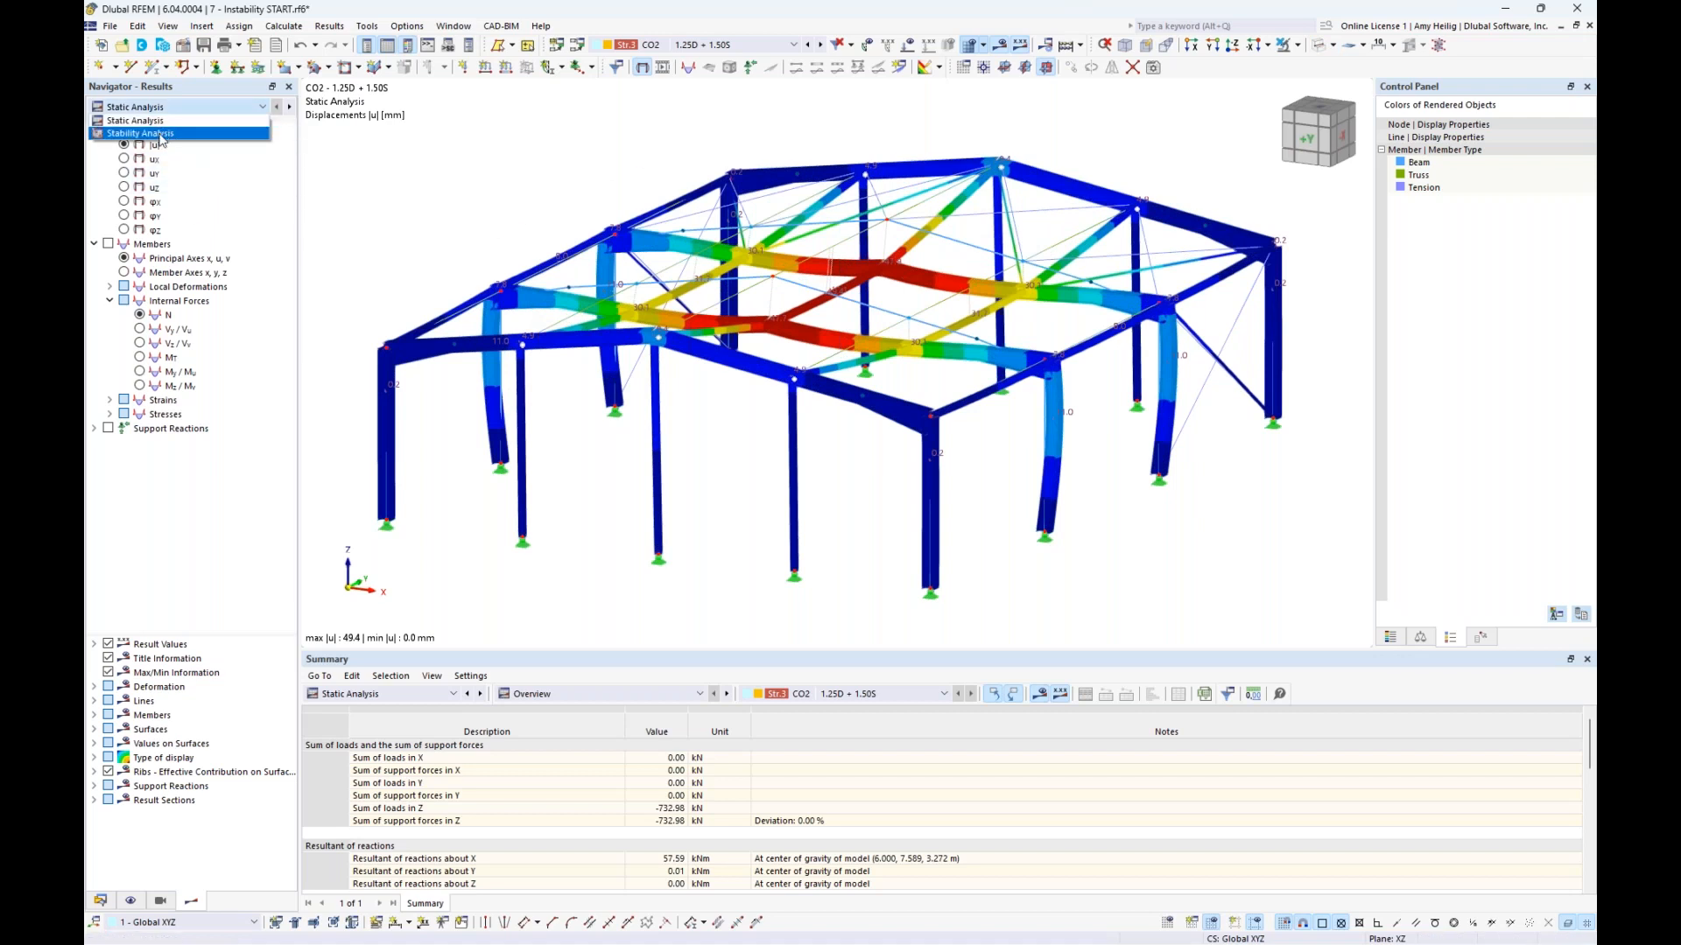
left_click(159, 134)
scroll(739, 544, "down", 2)
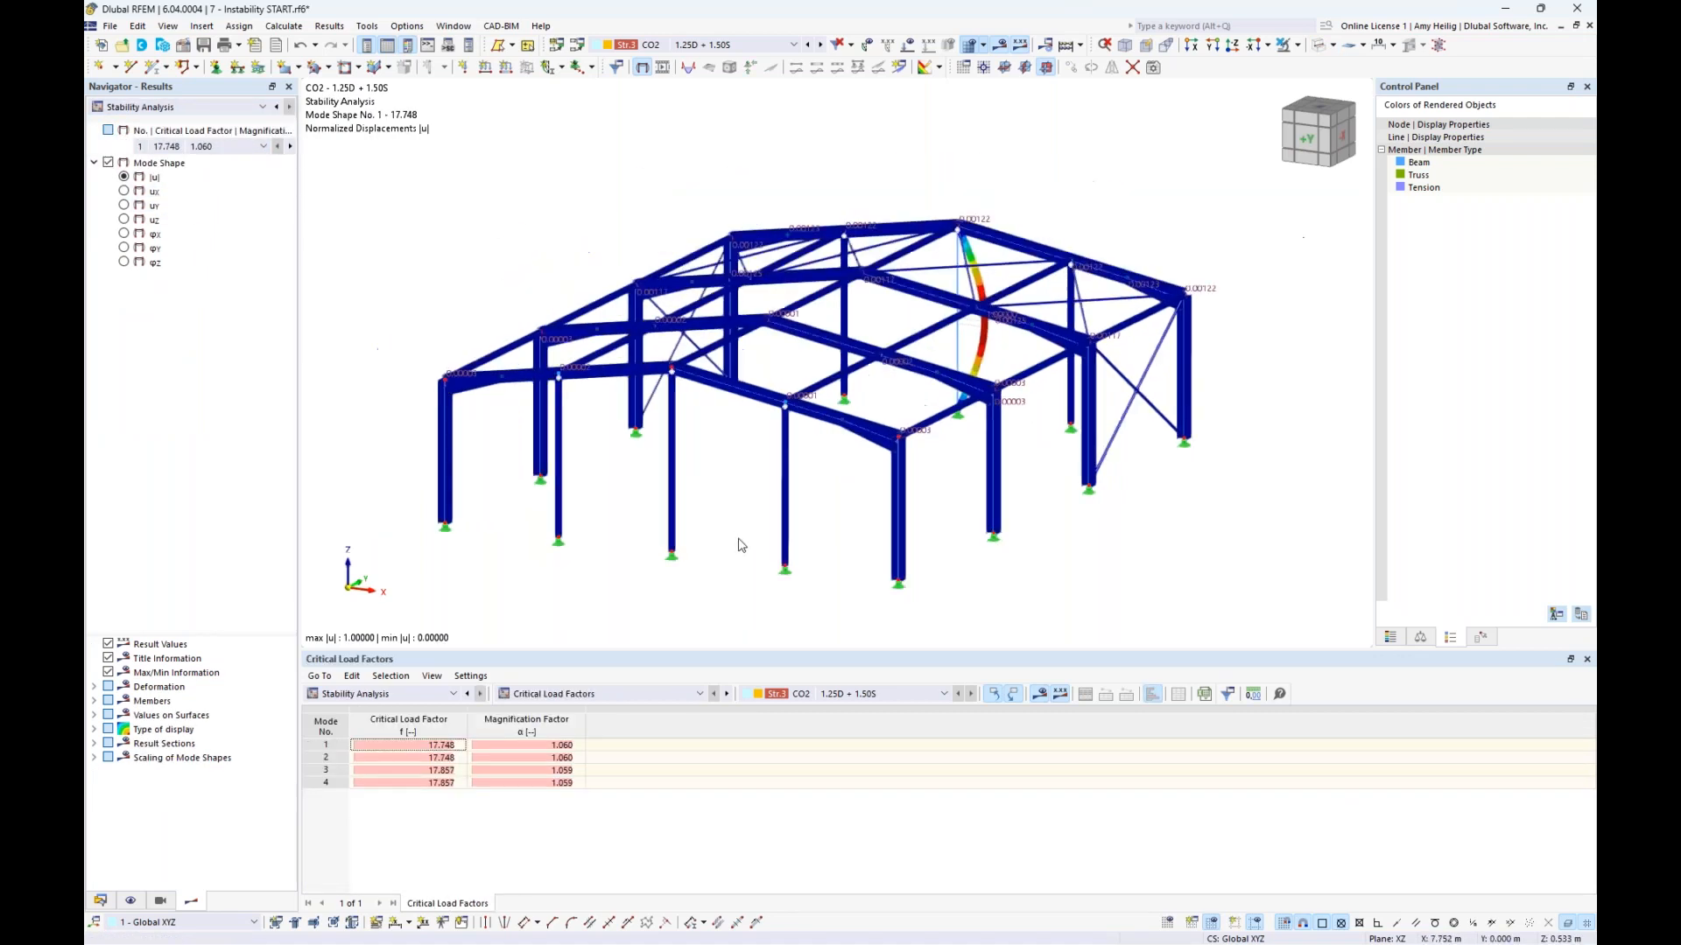
middle_click_drag(1142, 504, 853, 491, "ctrl")
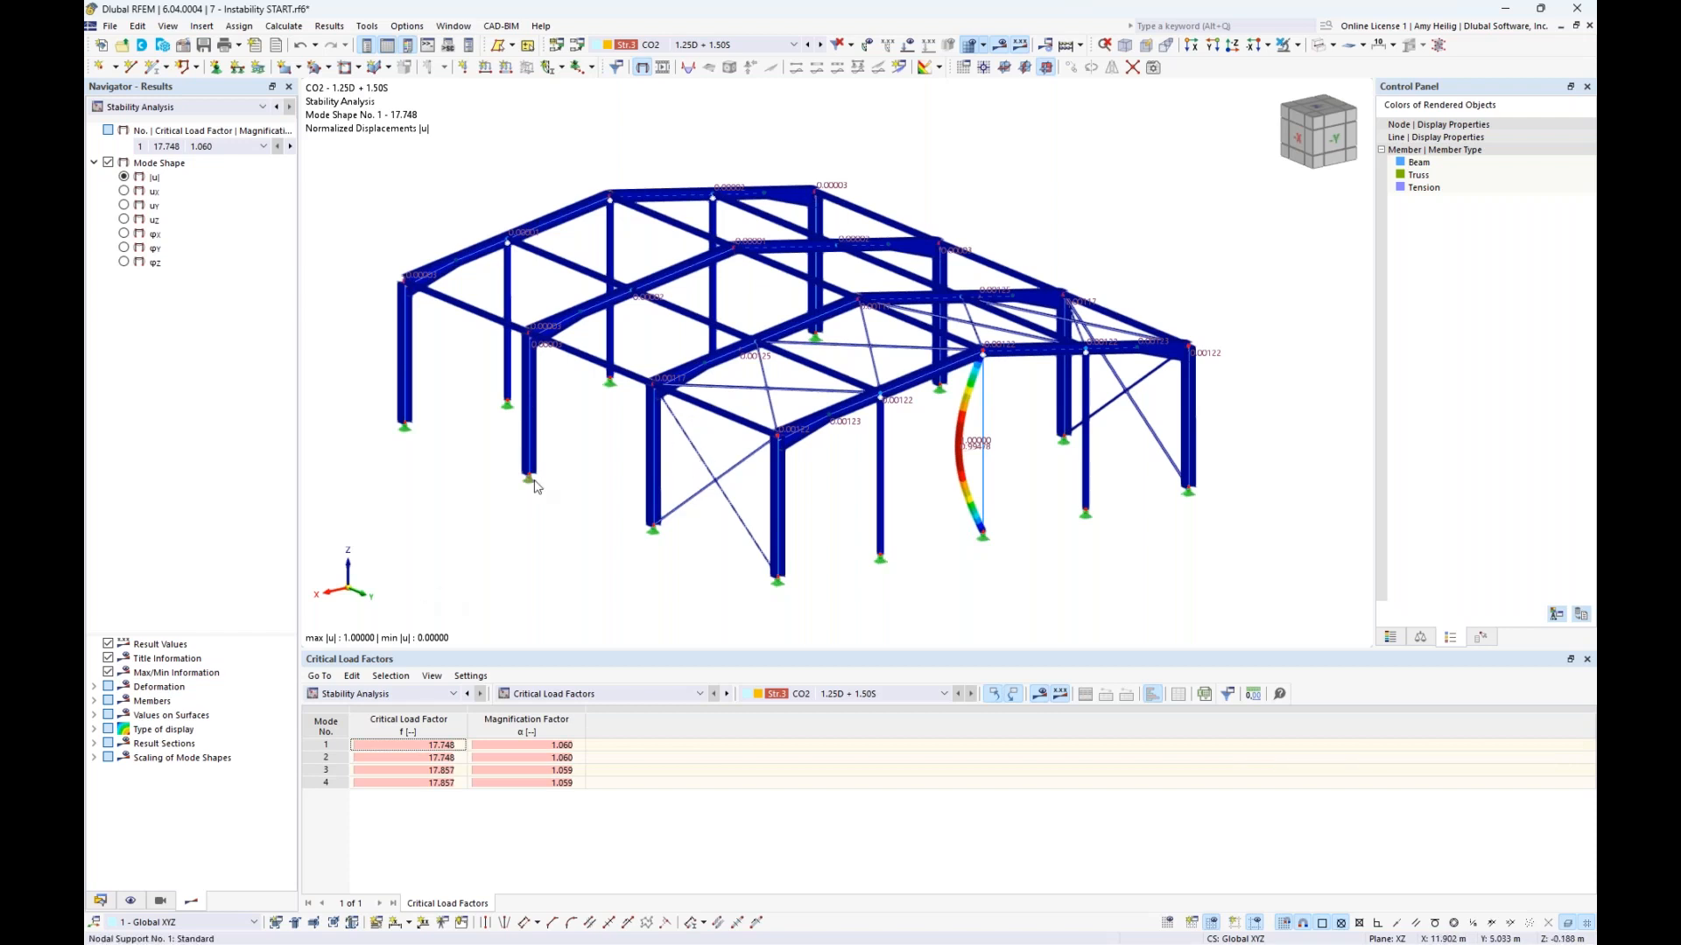
mouse_move(538, 487)
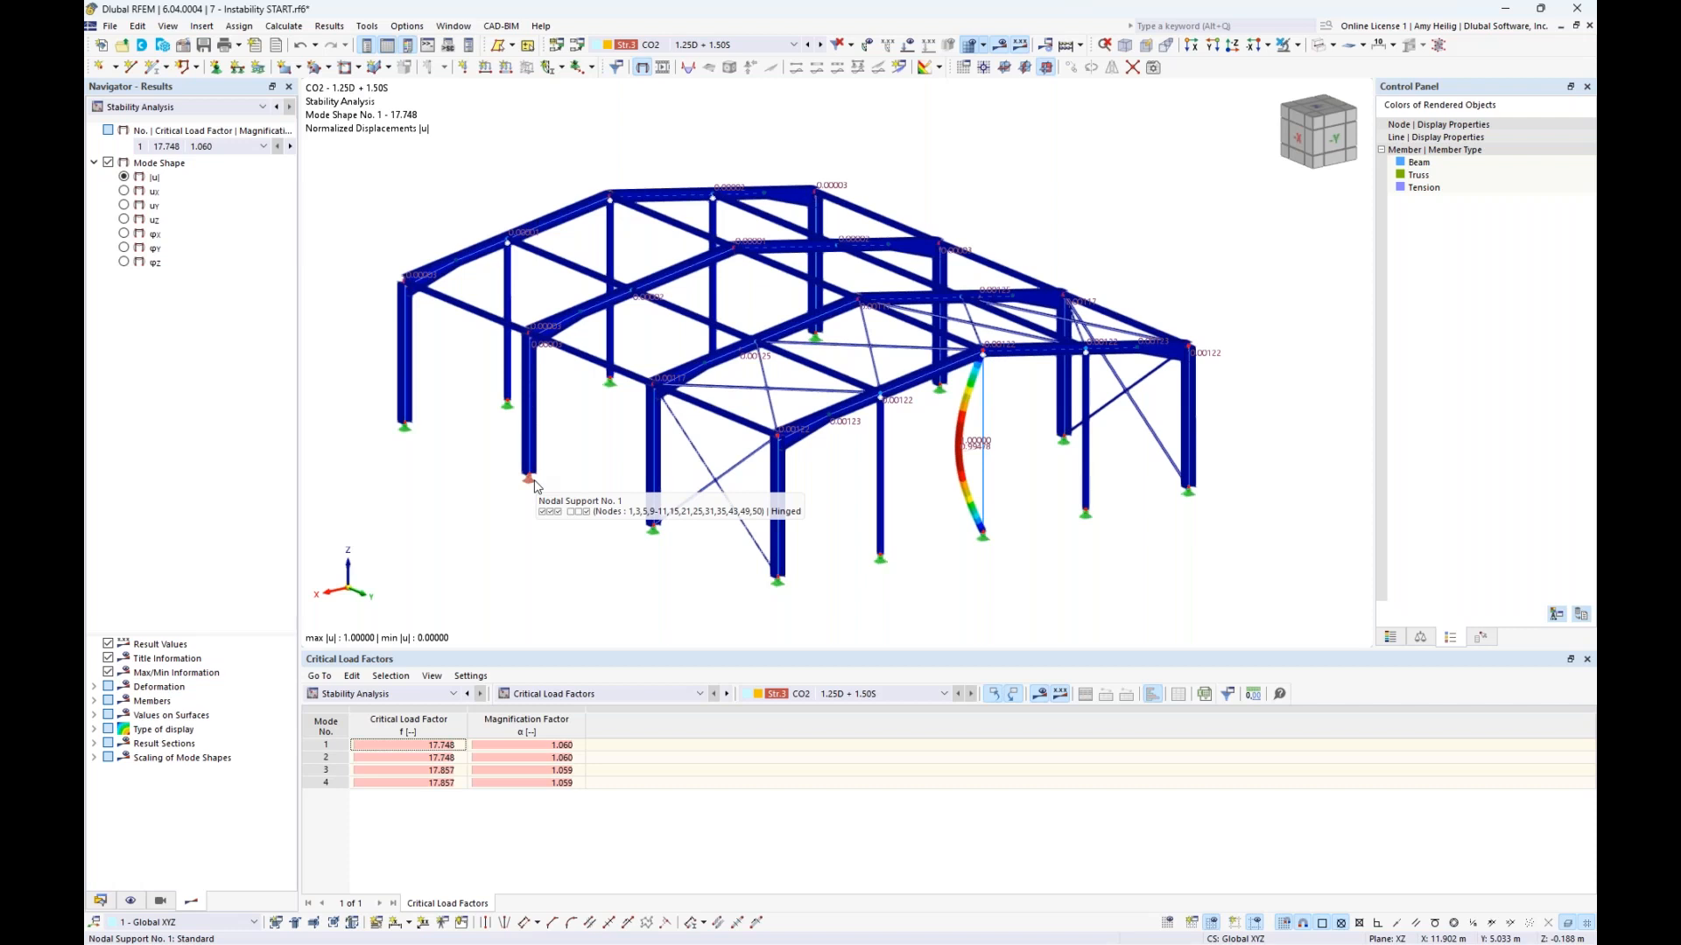
Step: Switch to the PowerPoint slide show with the Dlubal Software Information slide
key("super+Tab")
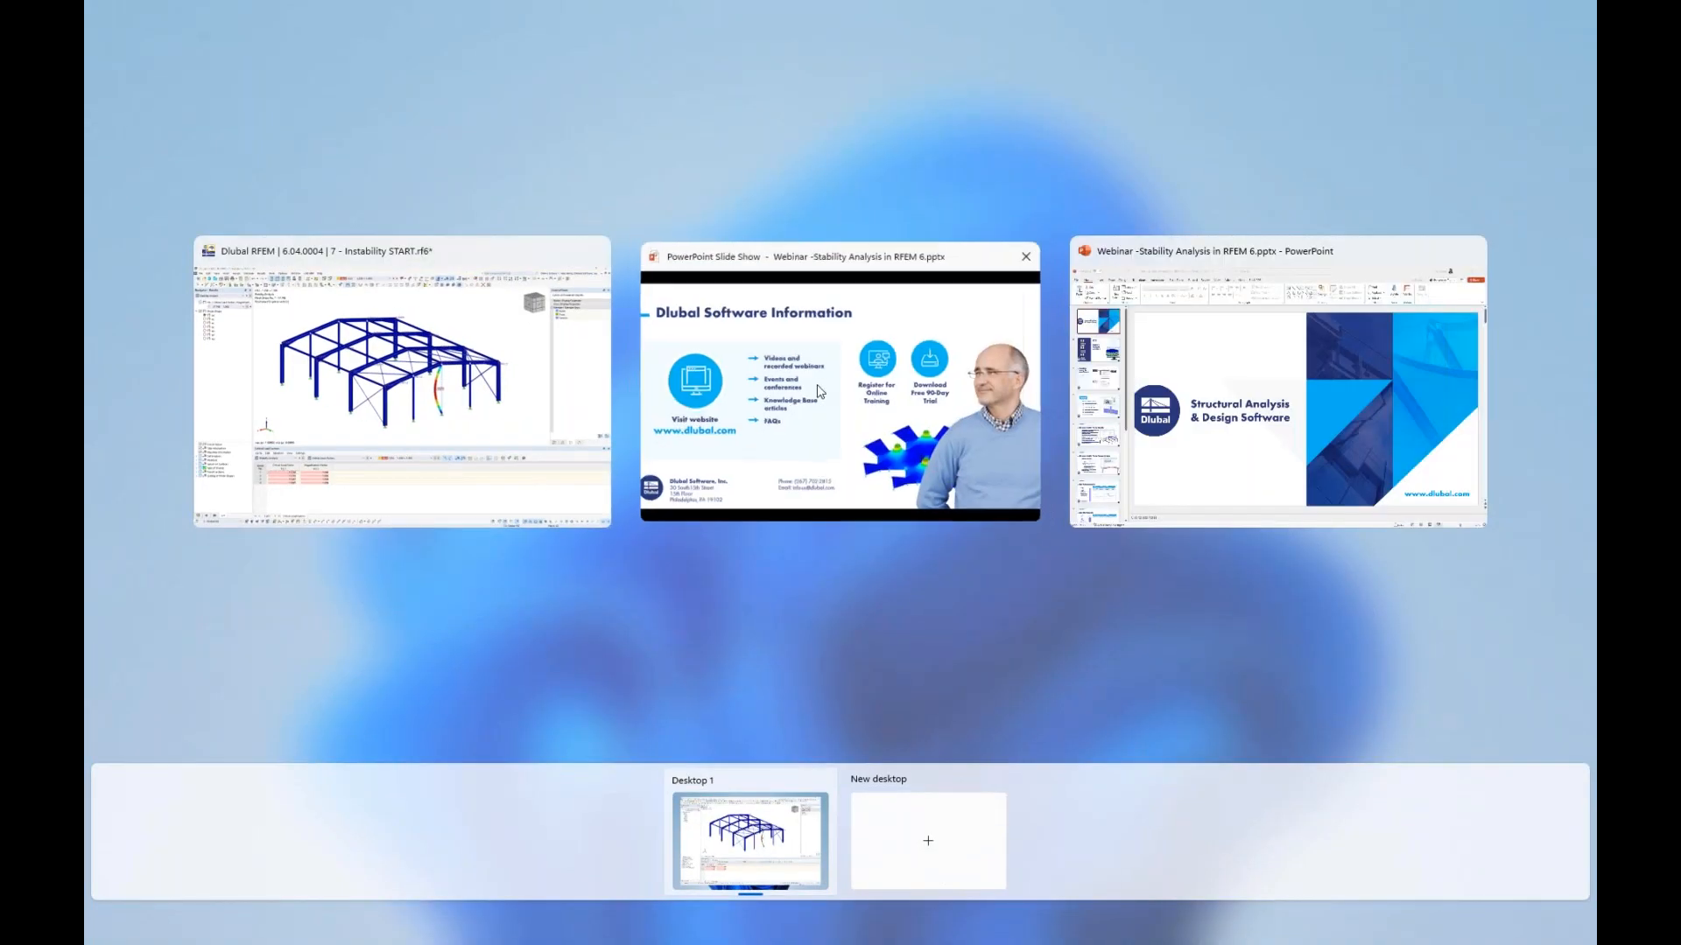
left_click(820, 392)
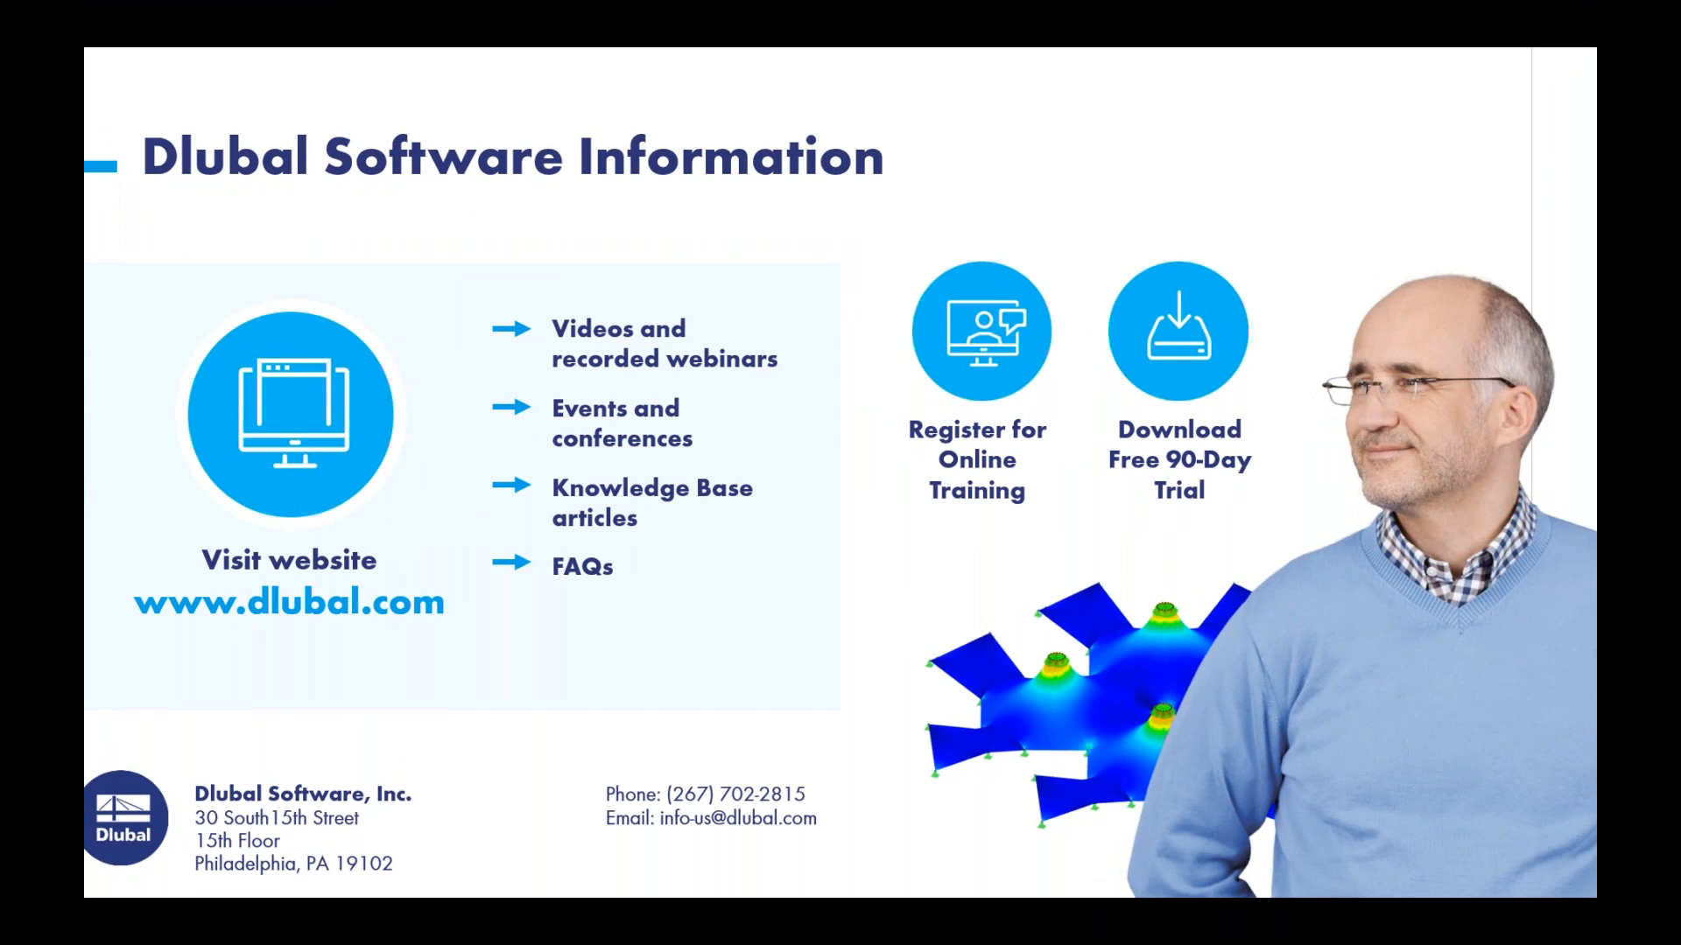